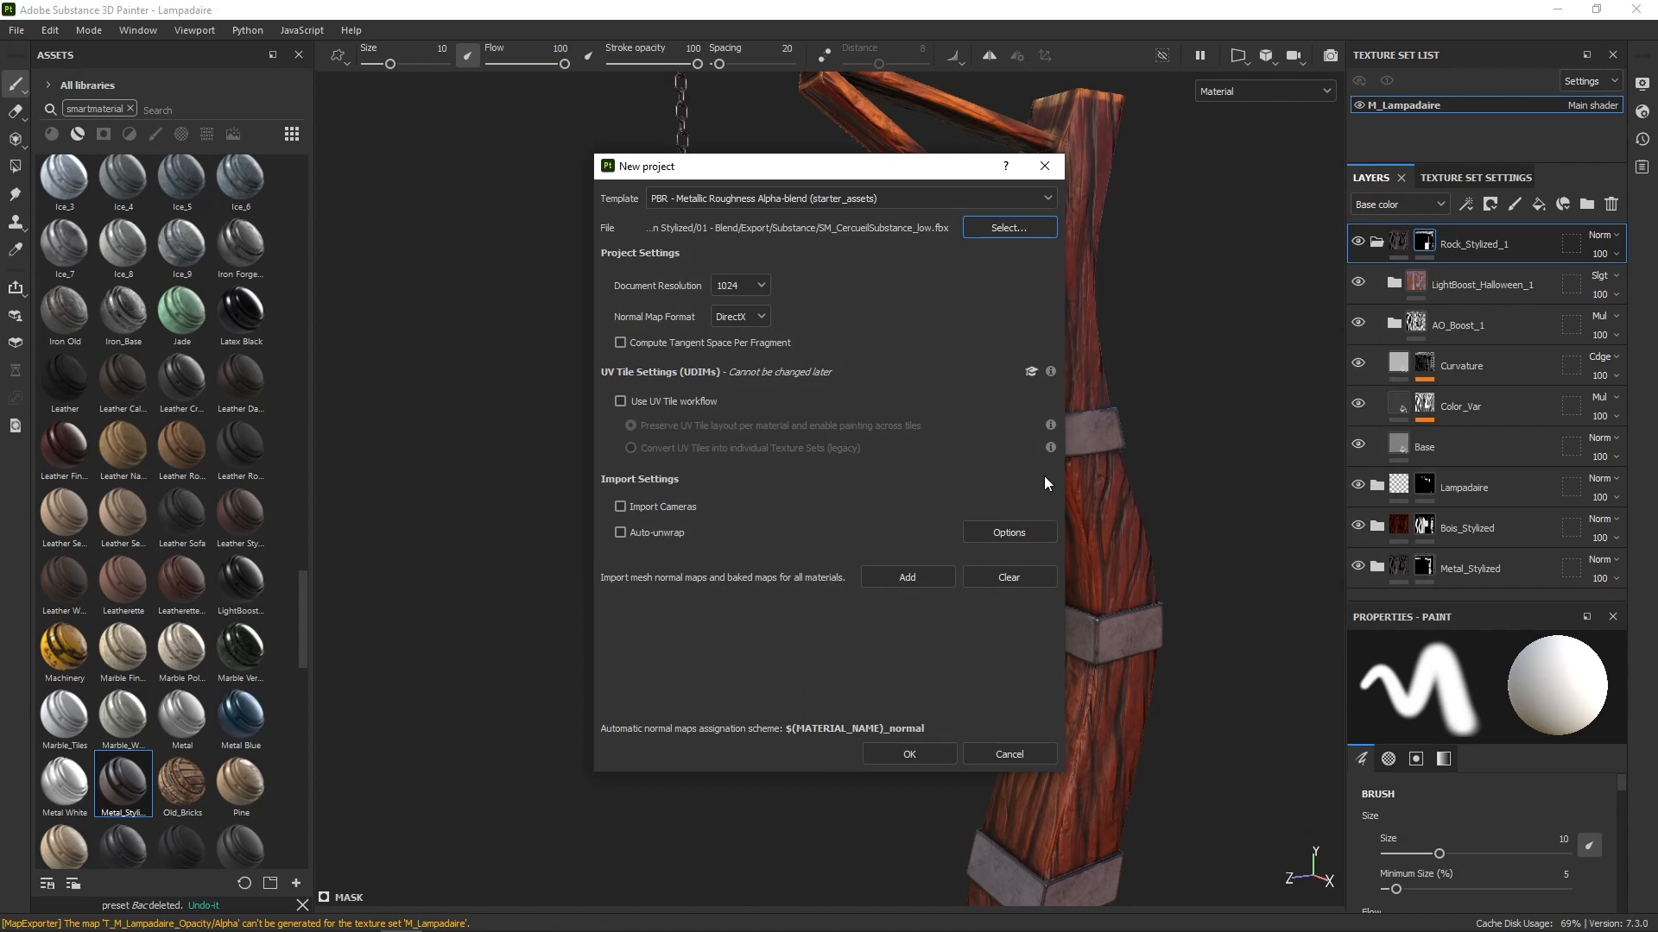
Step: Create a new project from SM_CercueilSubstance_low.fbx with 1024 resolution and DirectX normals, discarding unsaved changes to the current project
click(925, 756)
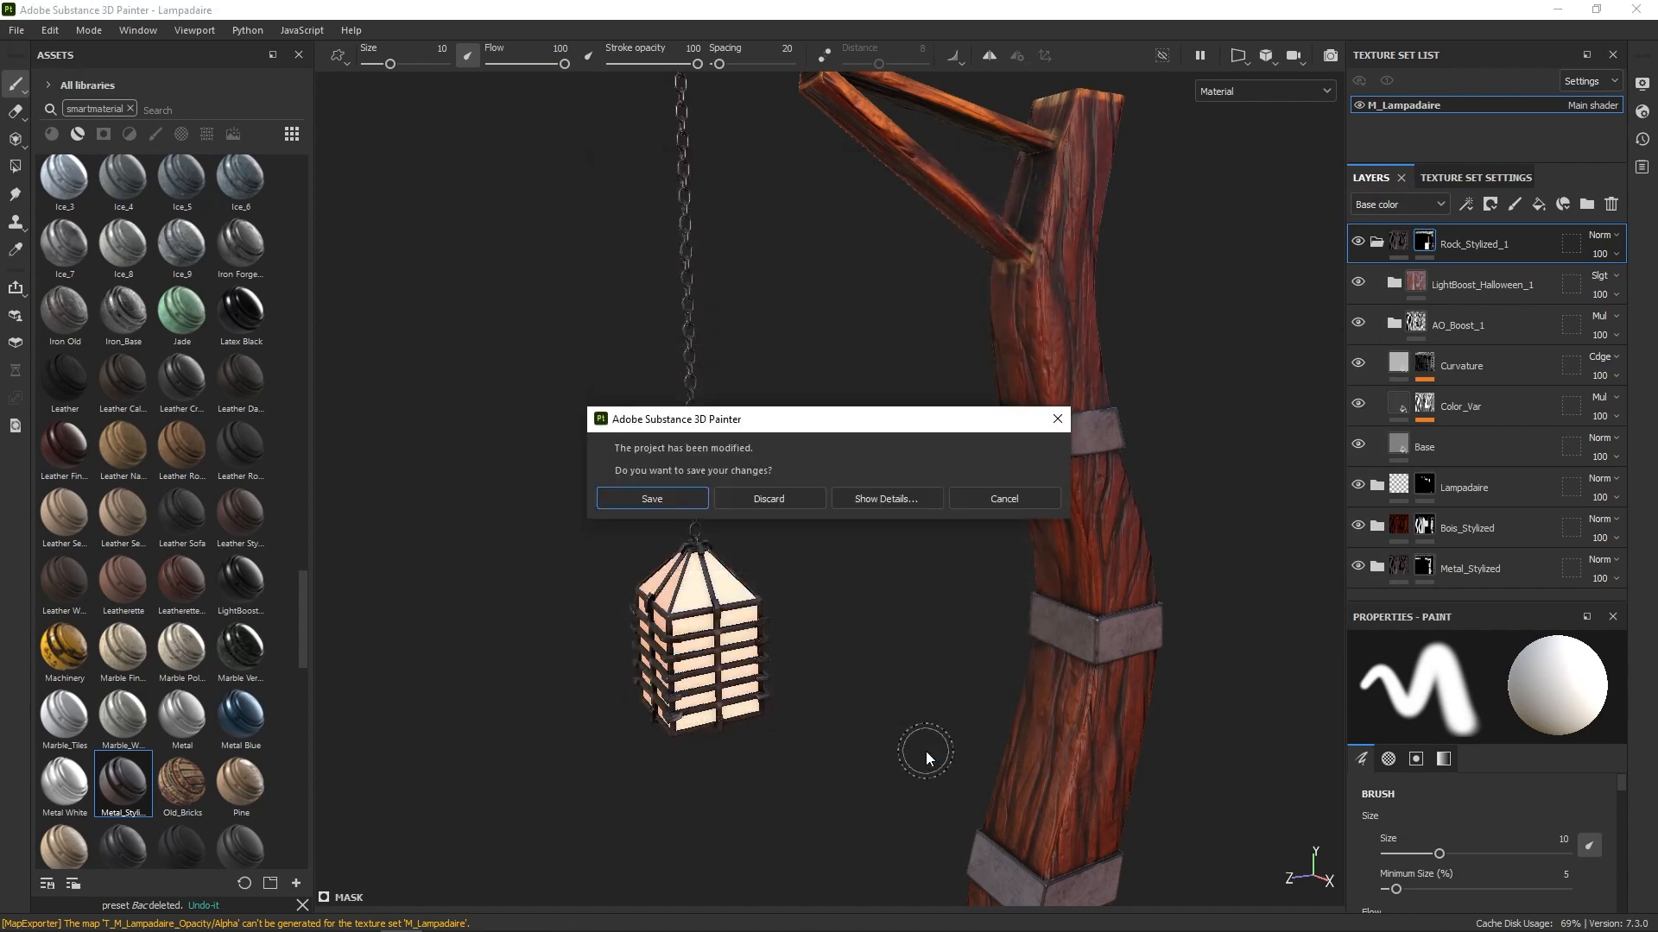
click(778, 500)
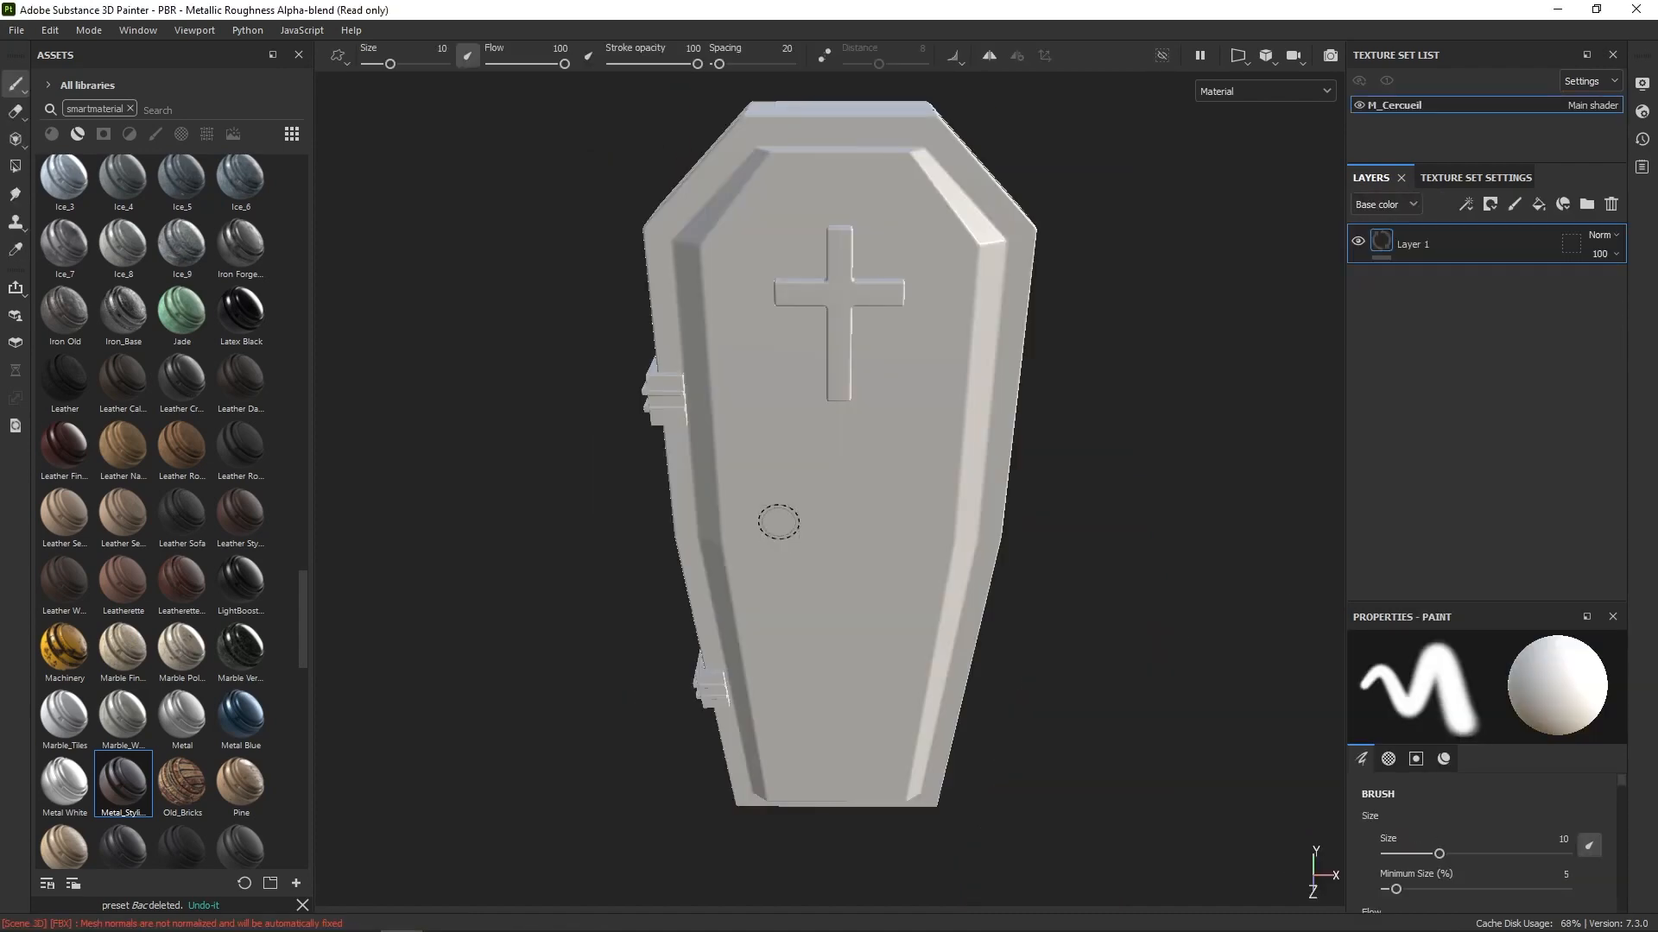
Step: Replace the default layer with the Metal_Stylized smart material and add Bois_Stylized beneath it
click(1611, 206)
drag(122, 782, 888, 463)
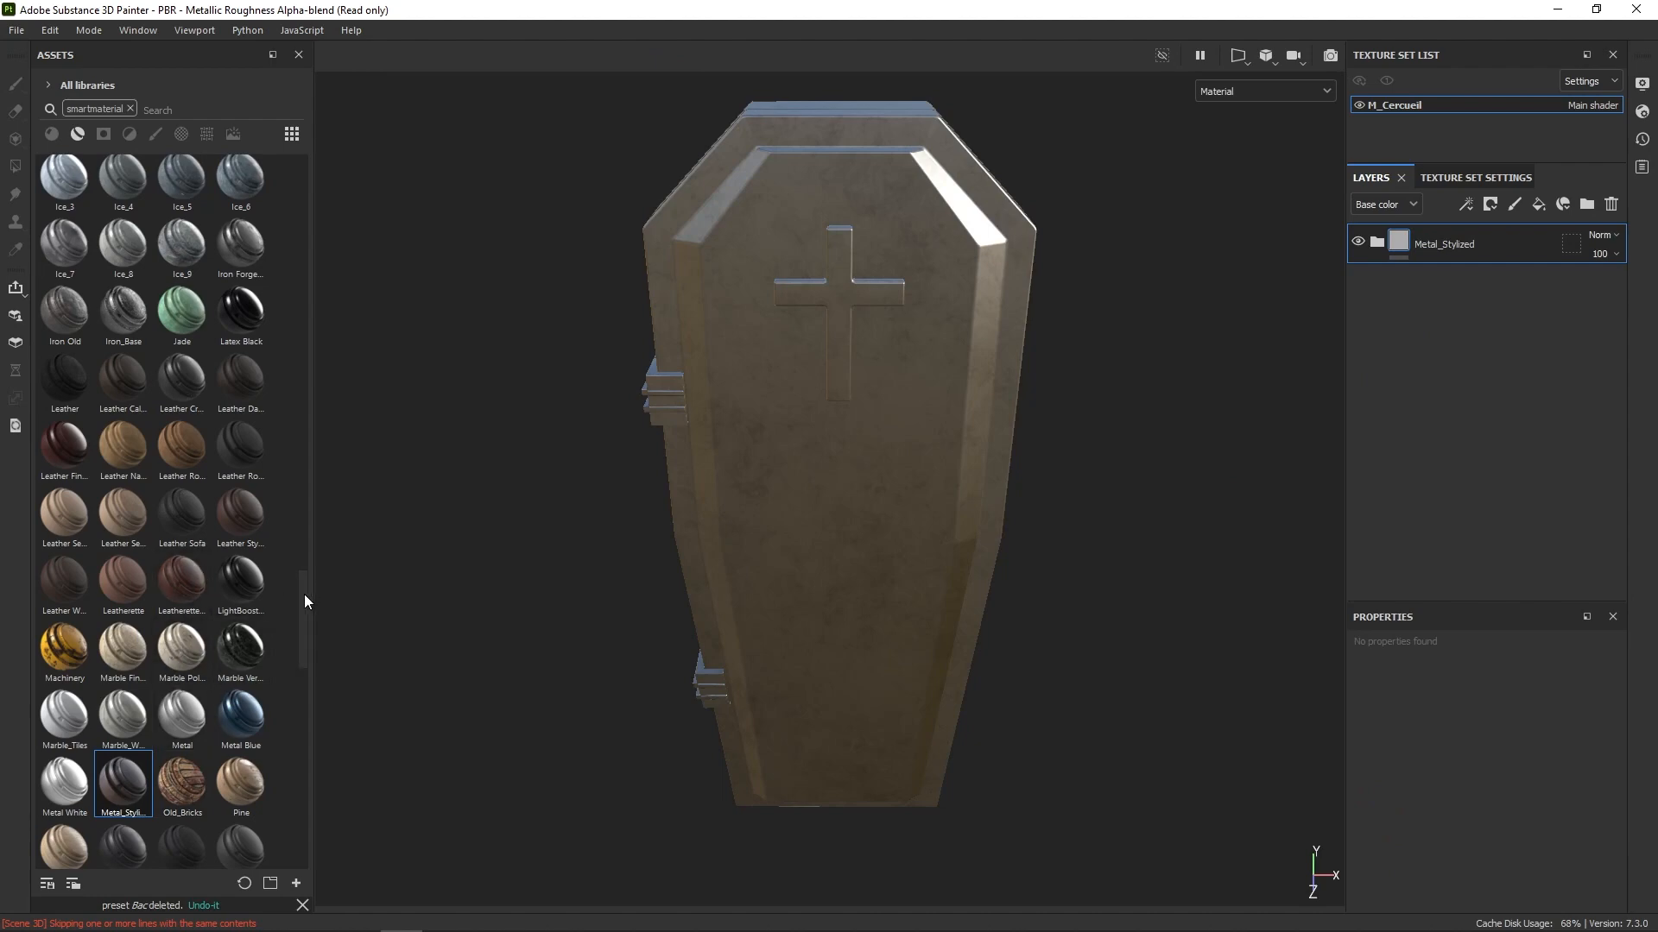
drag(303, 594, 293, 216)
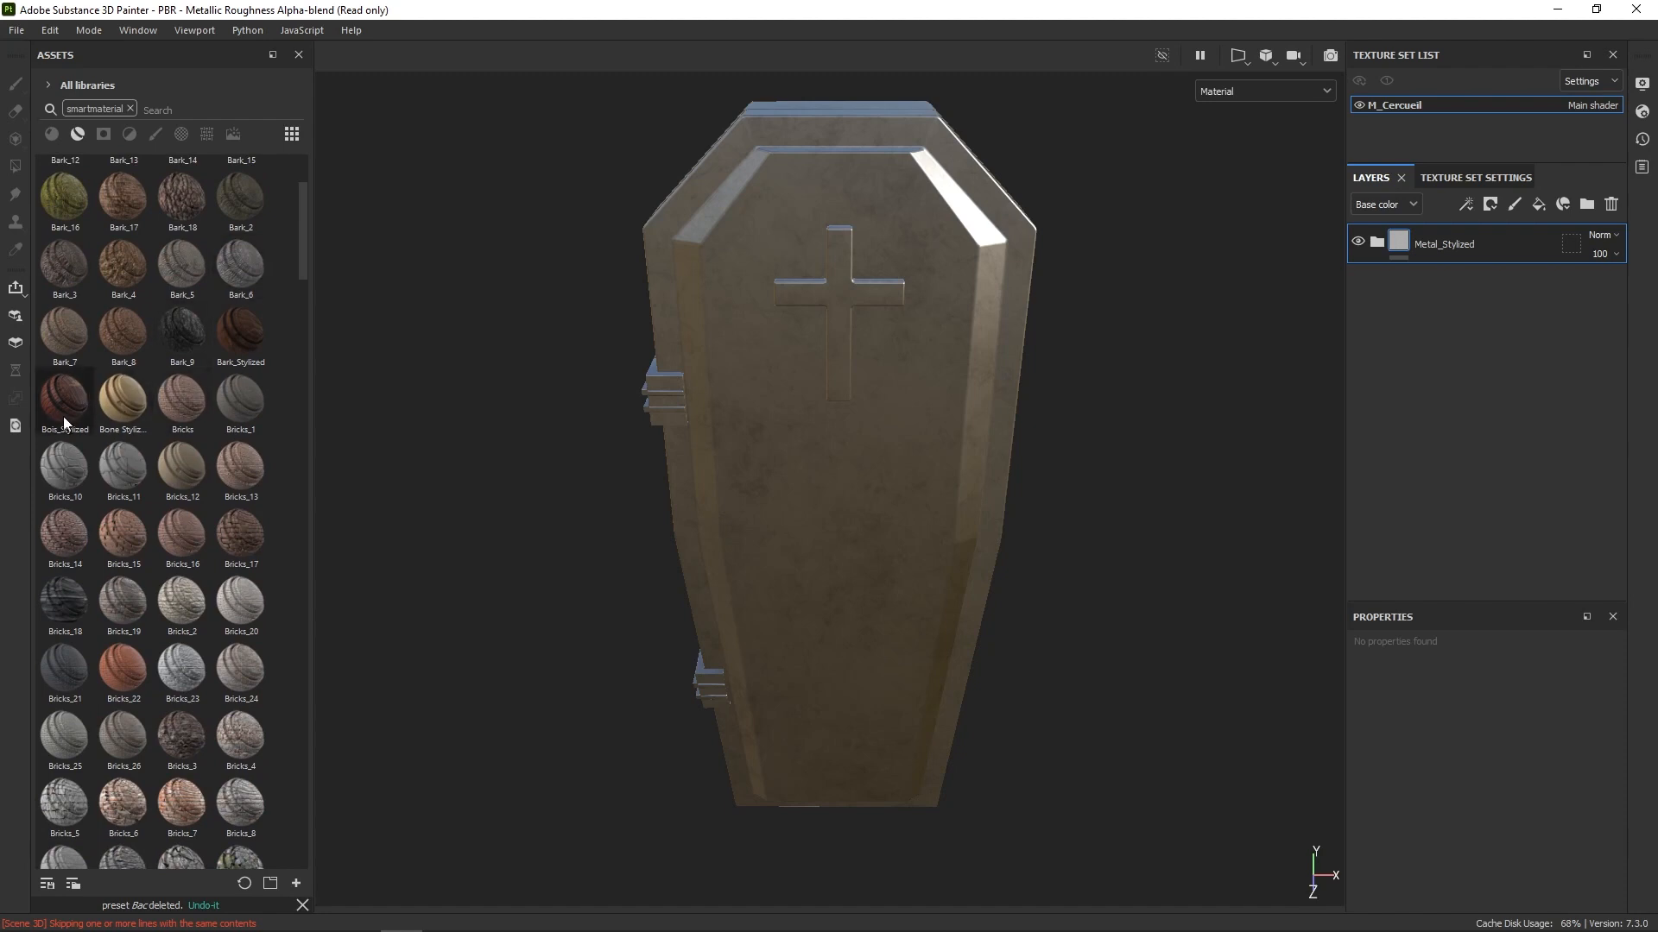
drag(63, 416, 1446, 350)
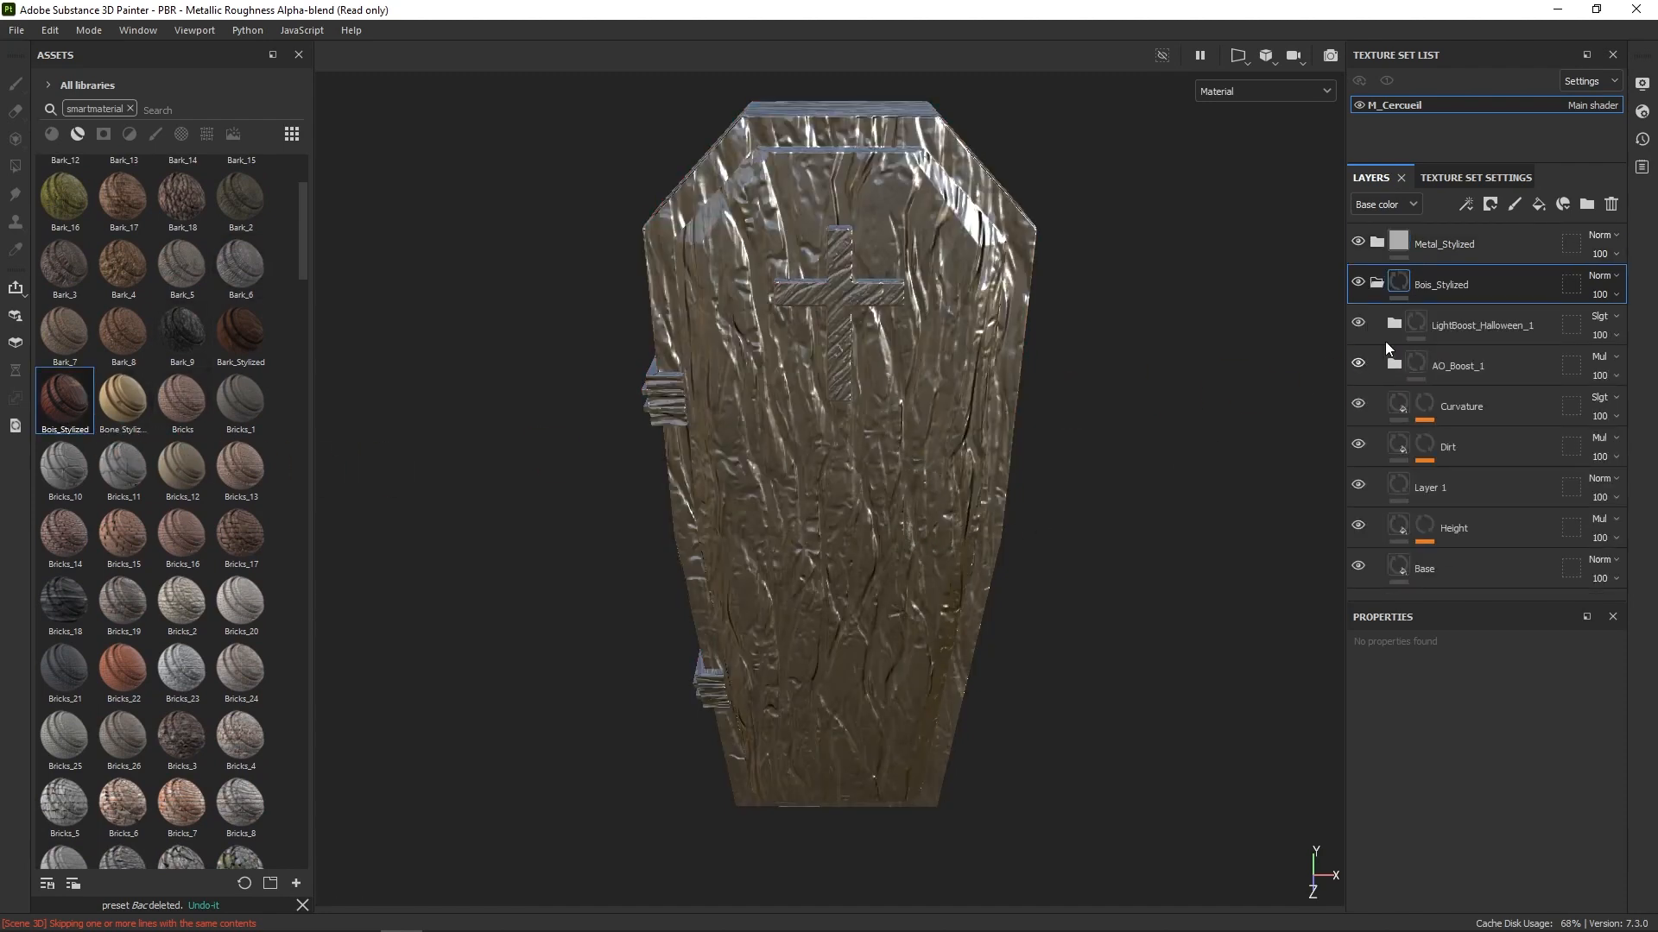
Step: Add a black mask to Metal_Stylized and reveal the metal on the coffin's hinges with mesh-mode Polygon Fill
right_click(1403, 243)
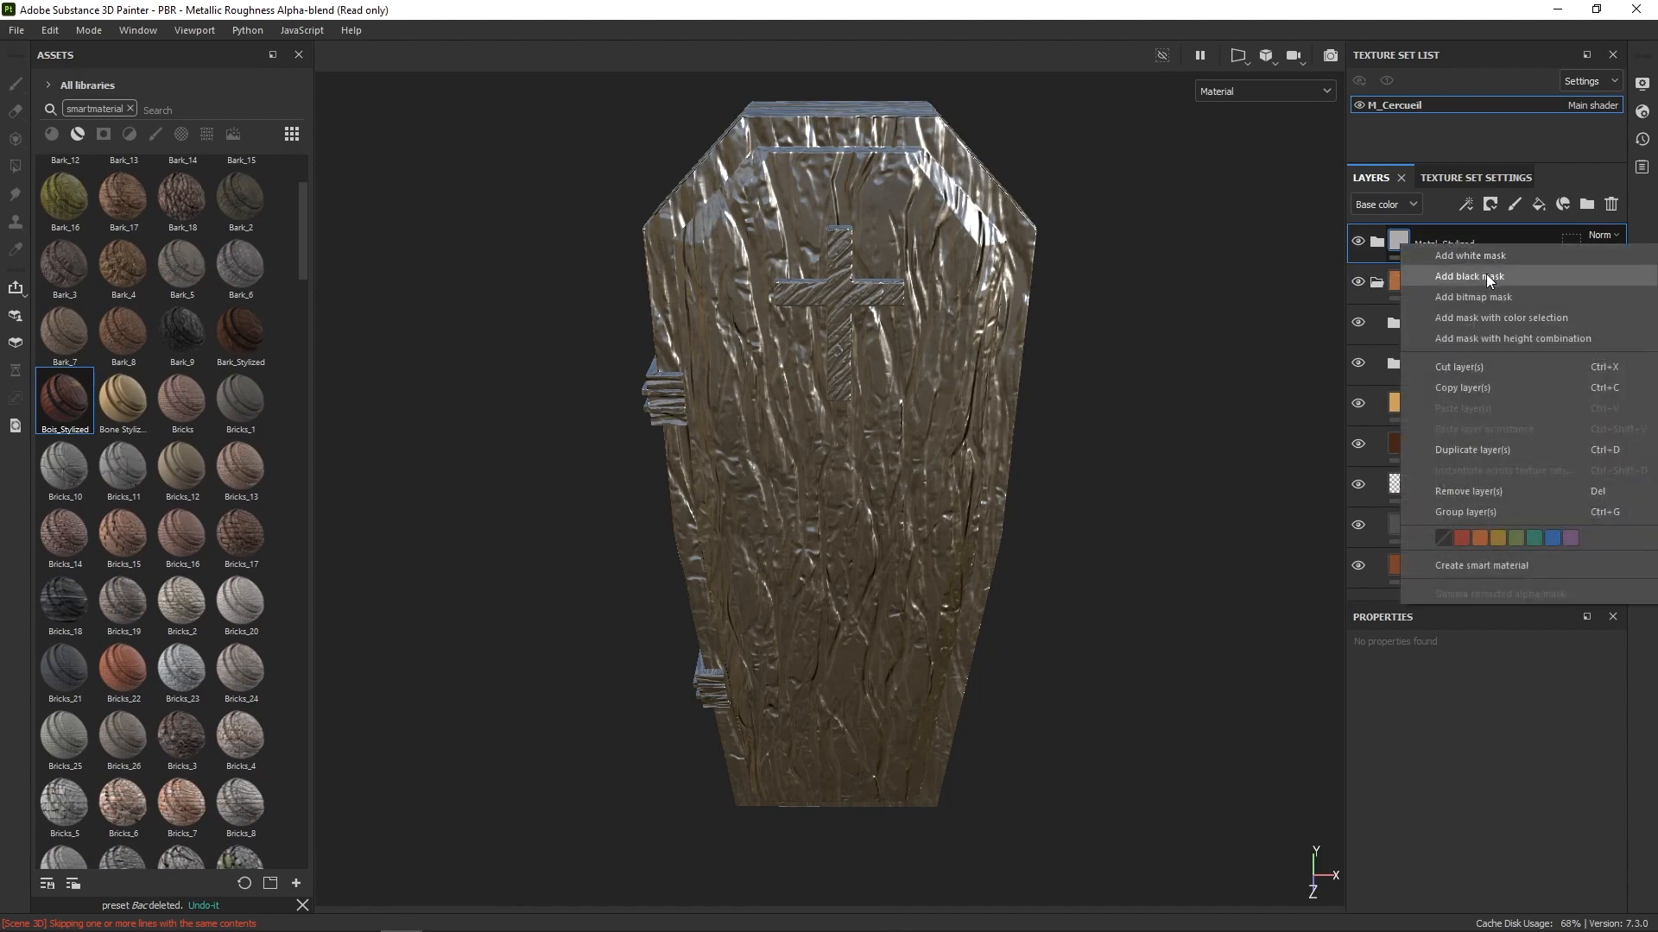
click(1485, 275)
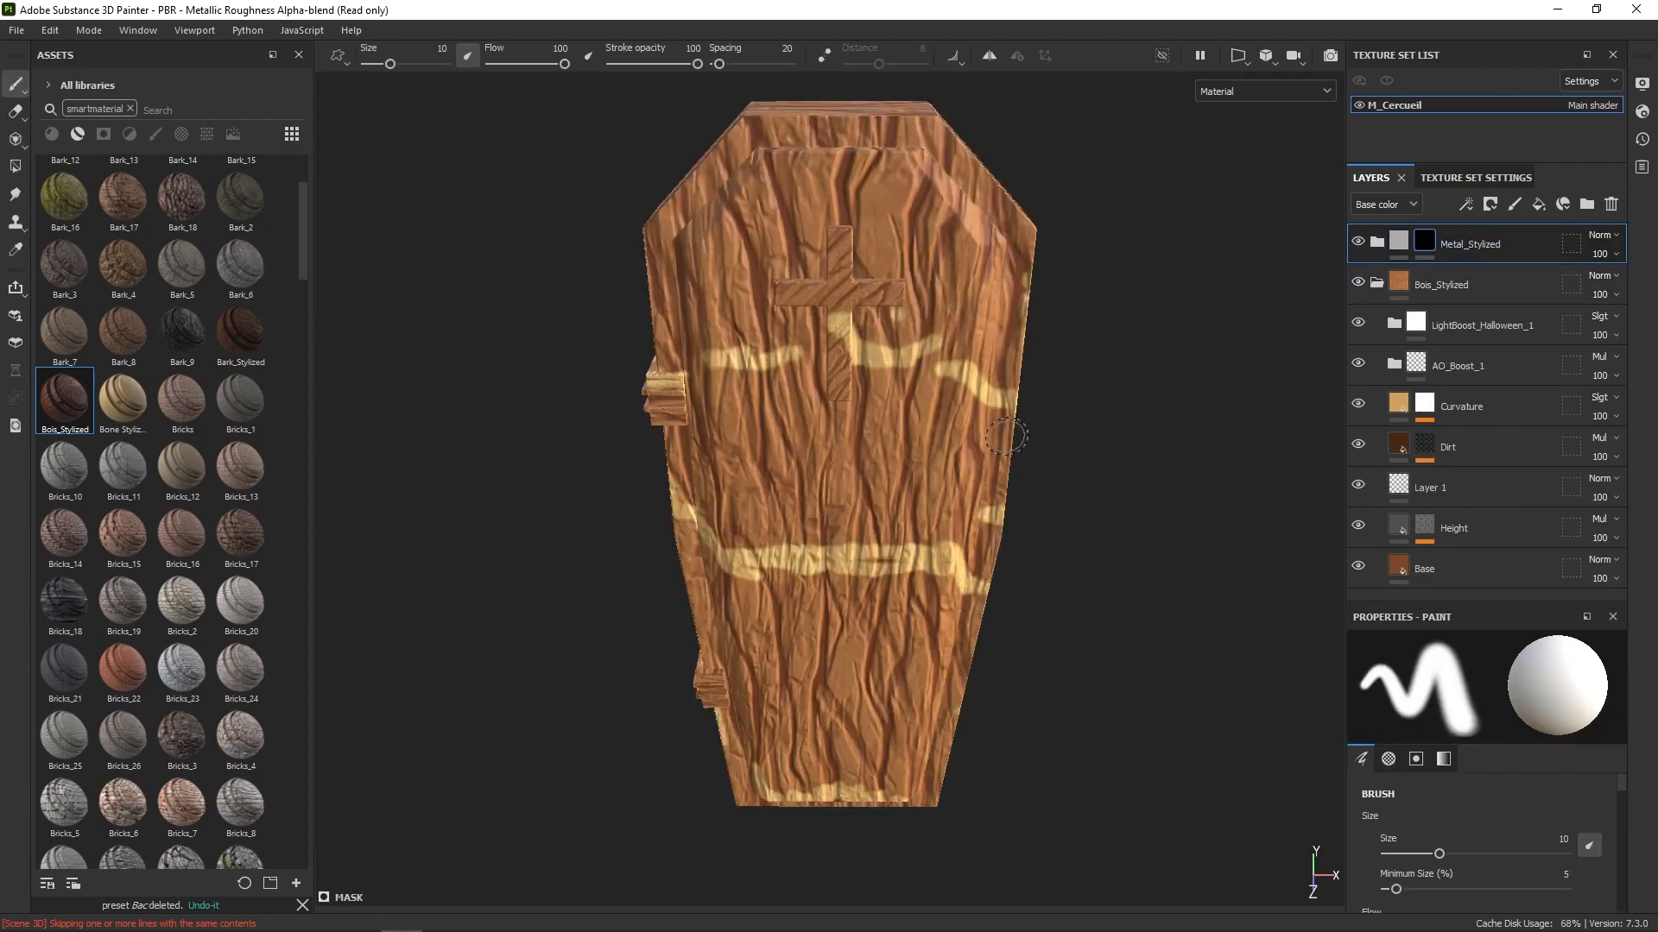
click(16, 166)
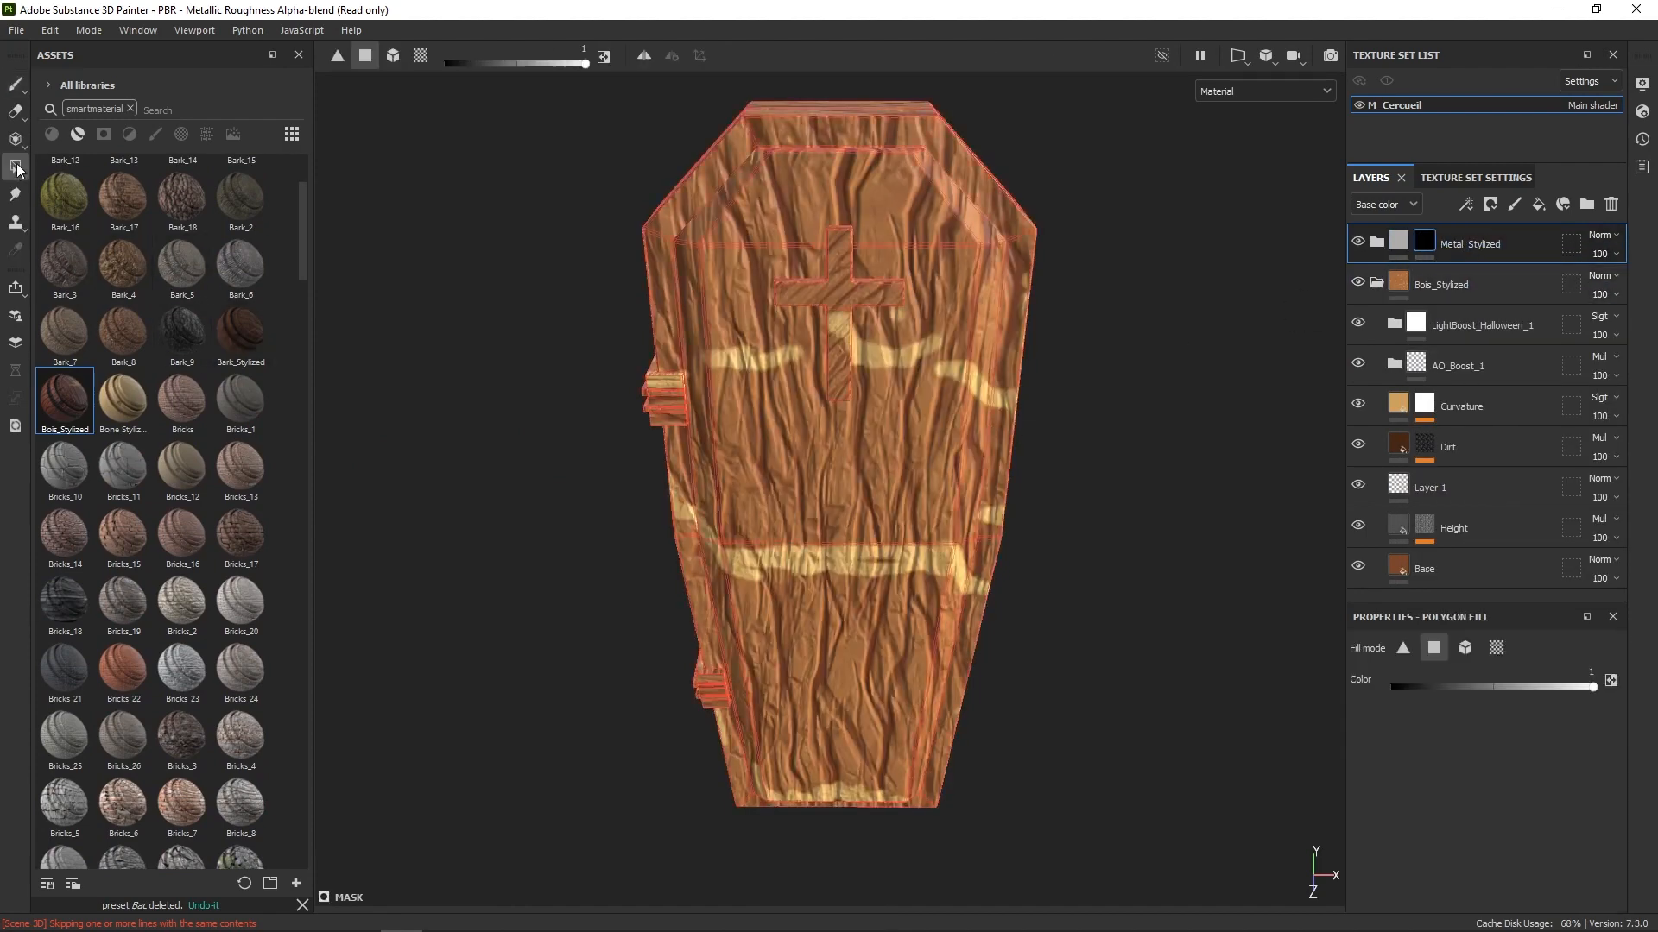
click(393, 56)
click(665, 397)
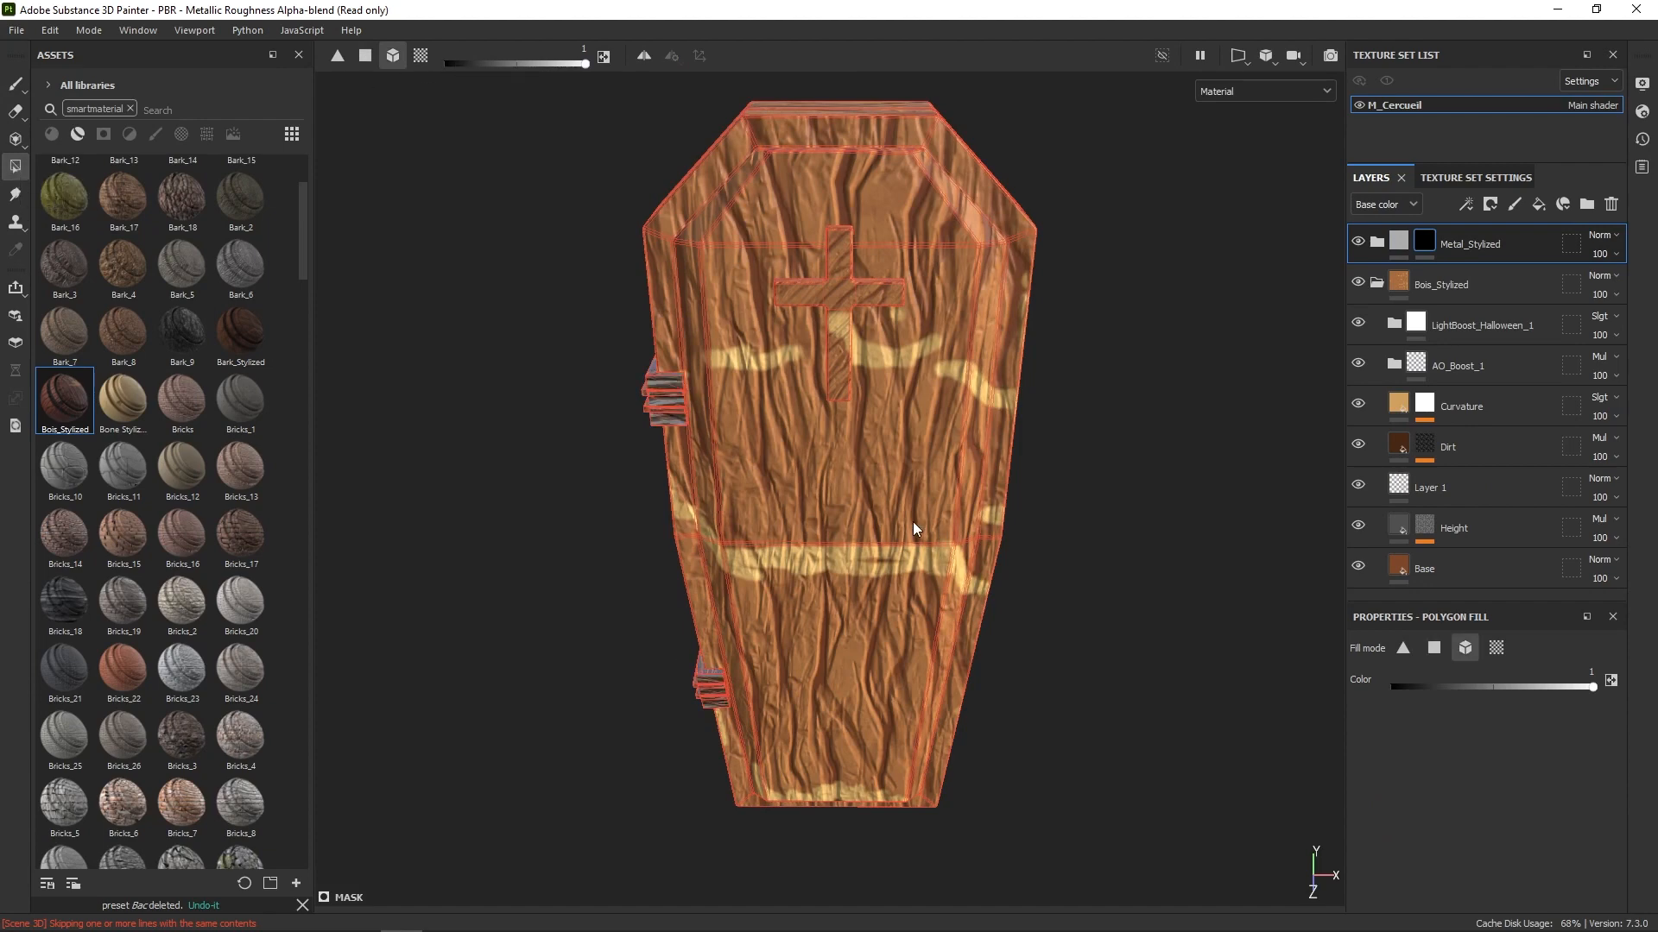
Step: Add a black mask to Bois_Stylized and fill the coffin body and cross to reveal the wood there
right_click(1467, 285)
click(1488, 311)
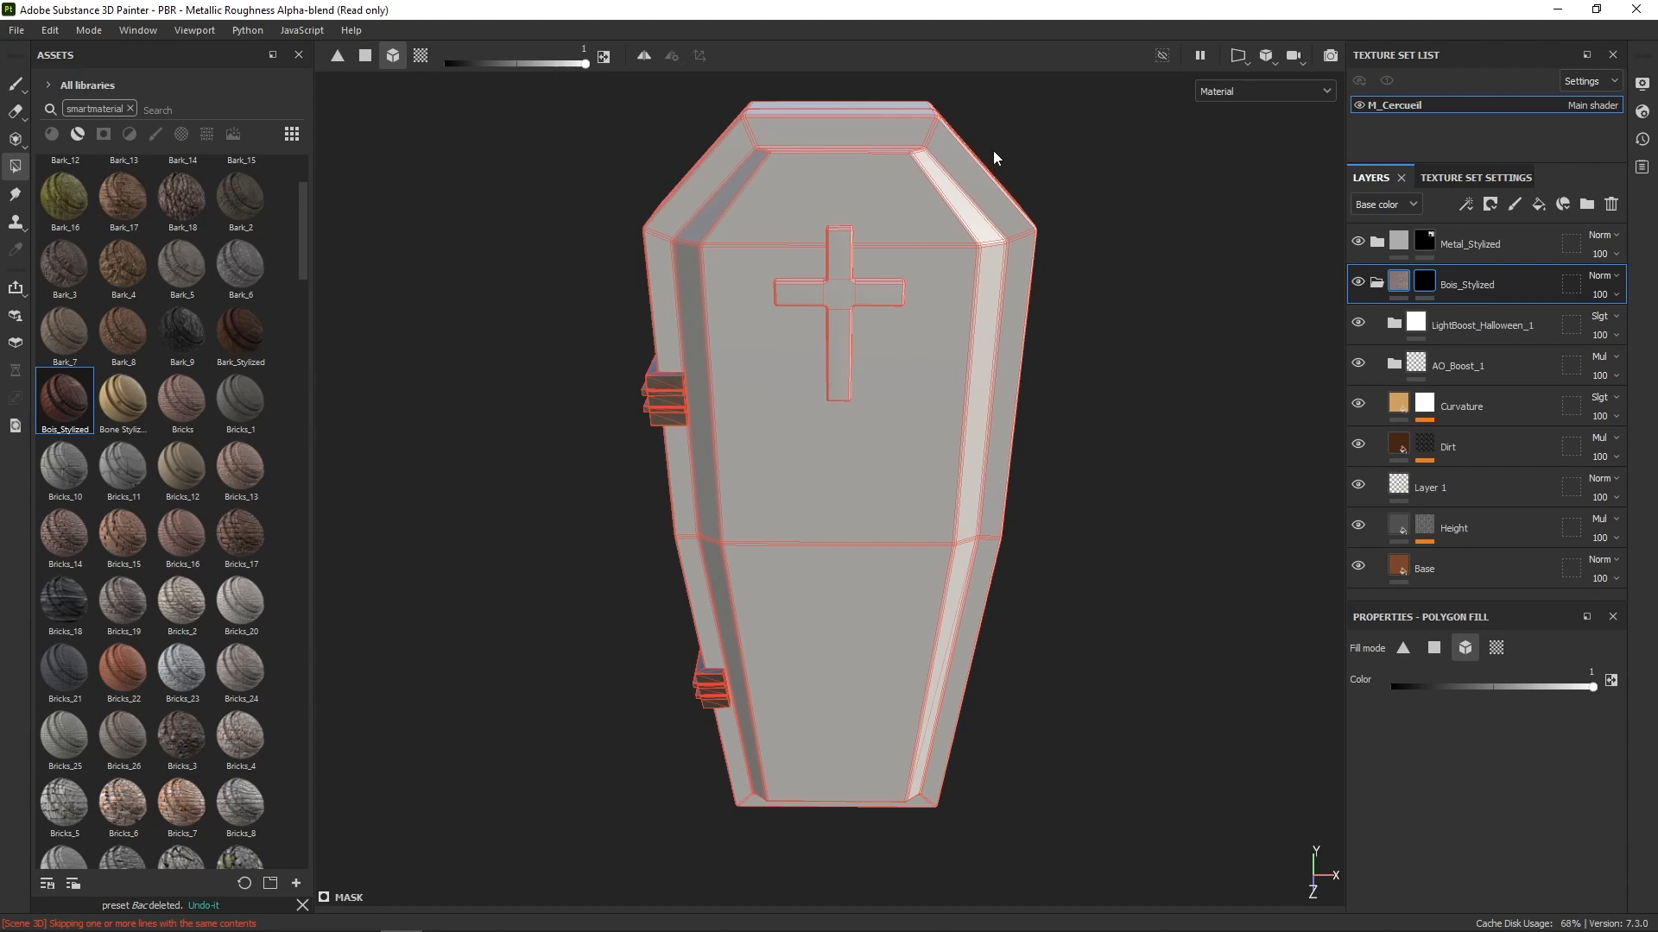
drag(952, 204, 858, 572)
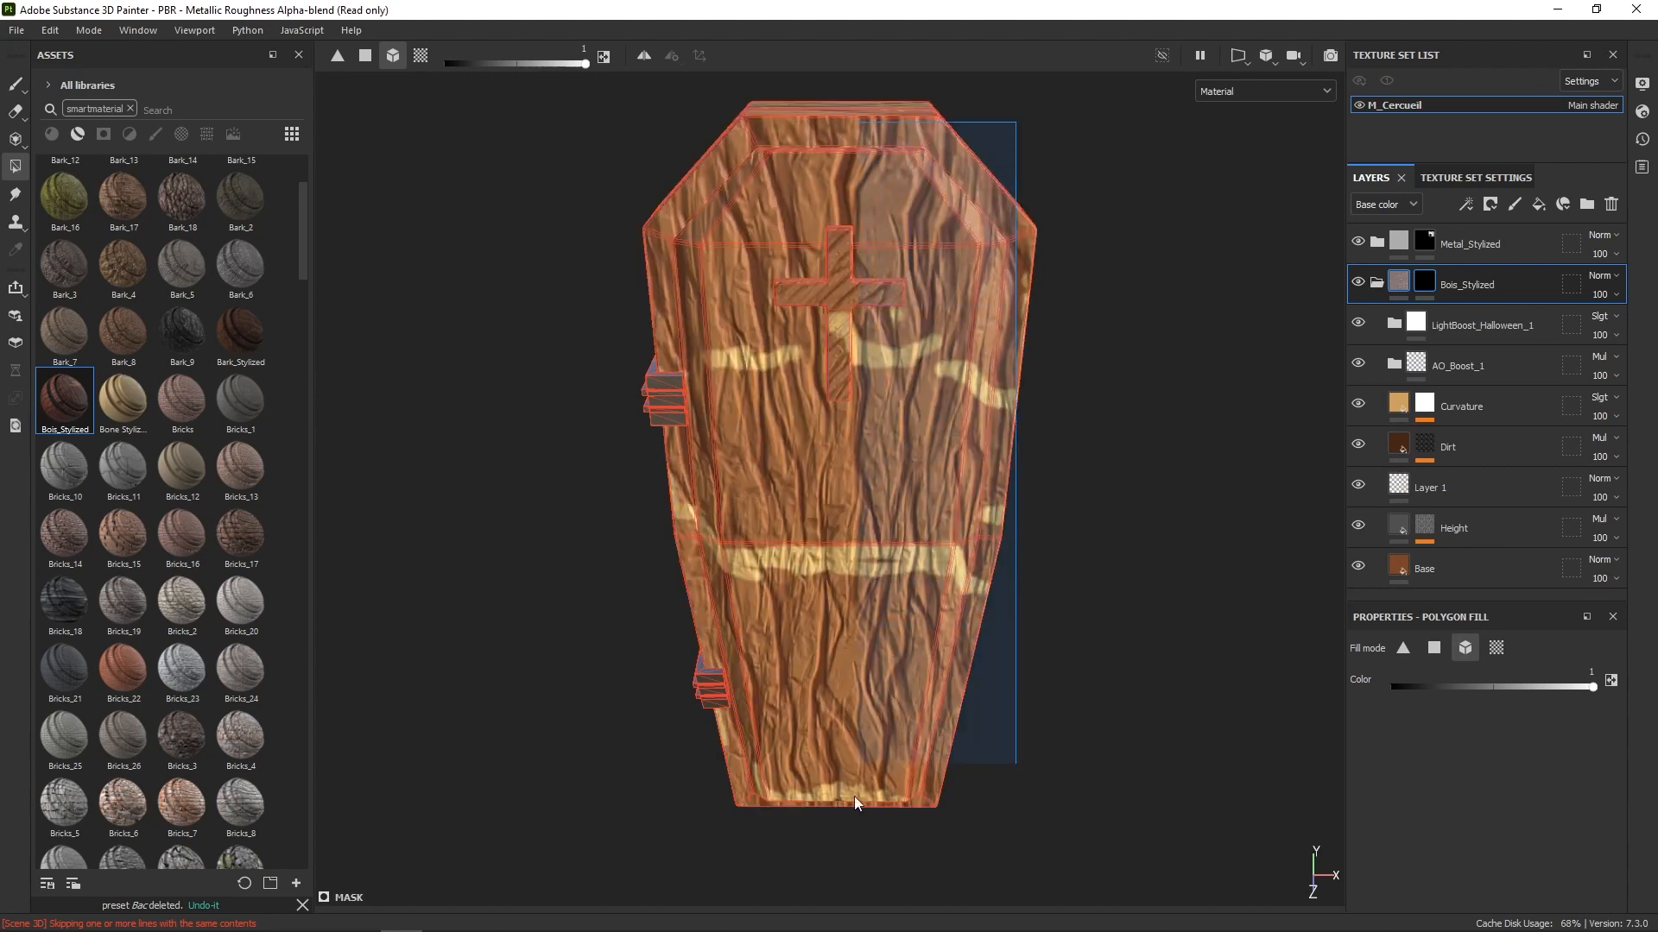
Step: Remove the Metallic, Emissive and Opacity channels from the M_Cercueil texture set
click(1484, 178)
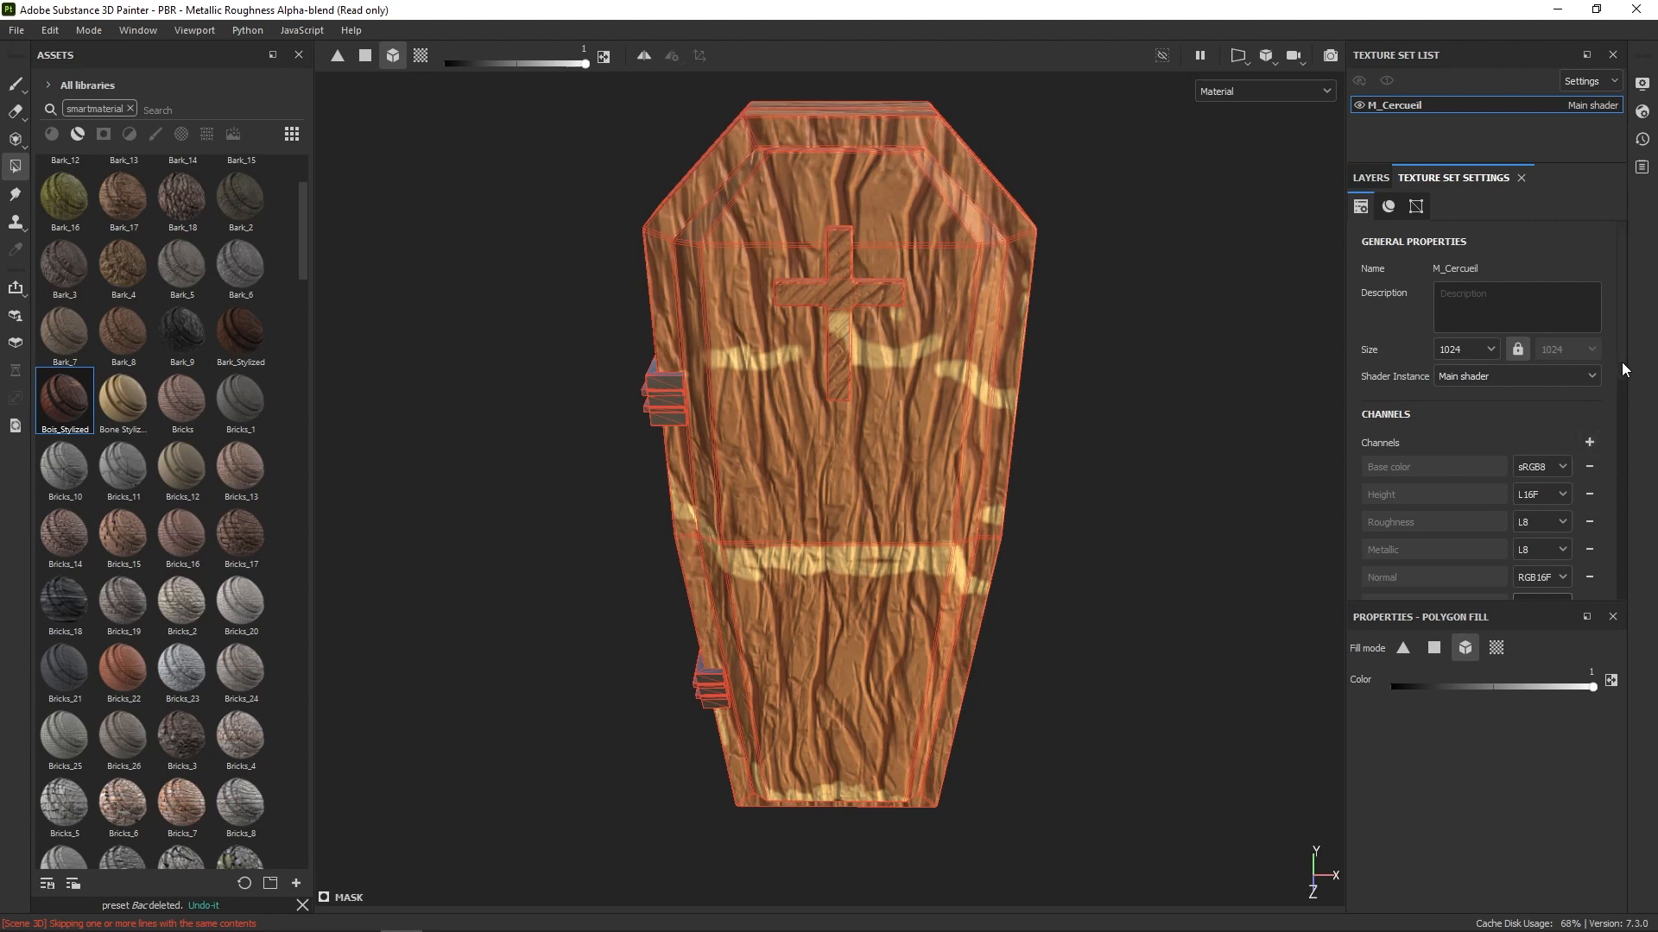
drag(1622, 361, 1623, 420)
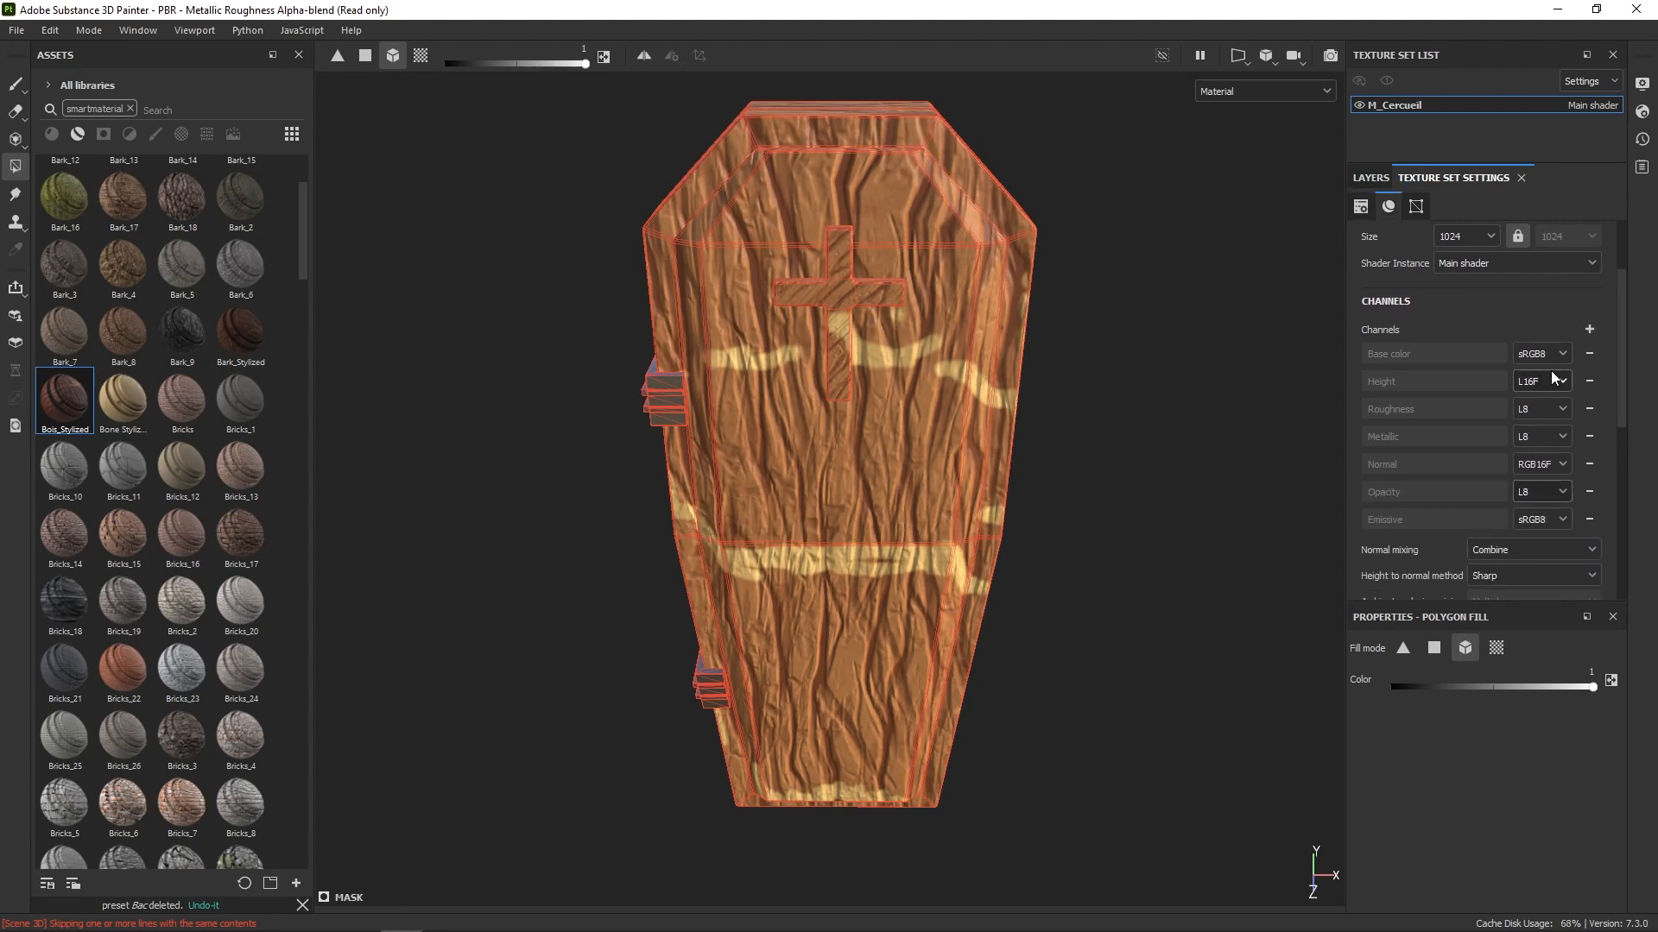
click(1590, 435)
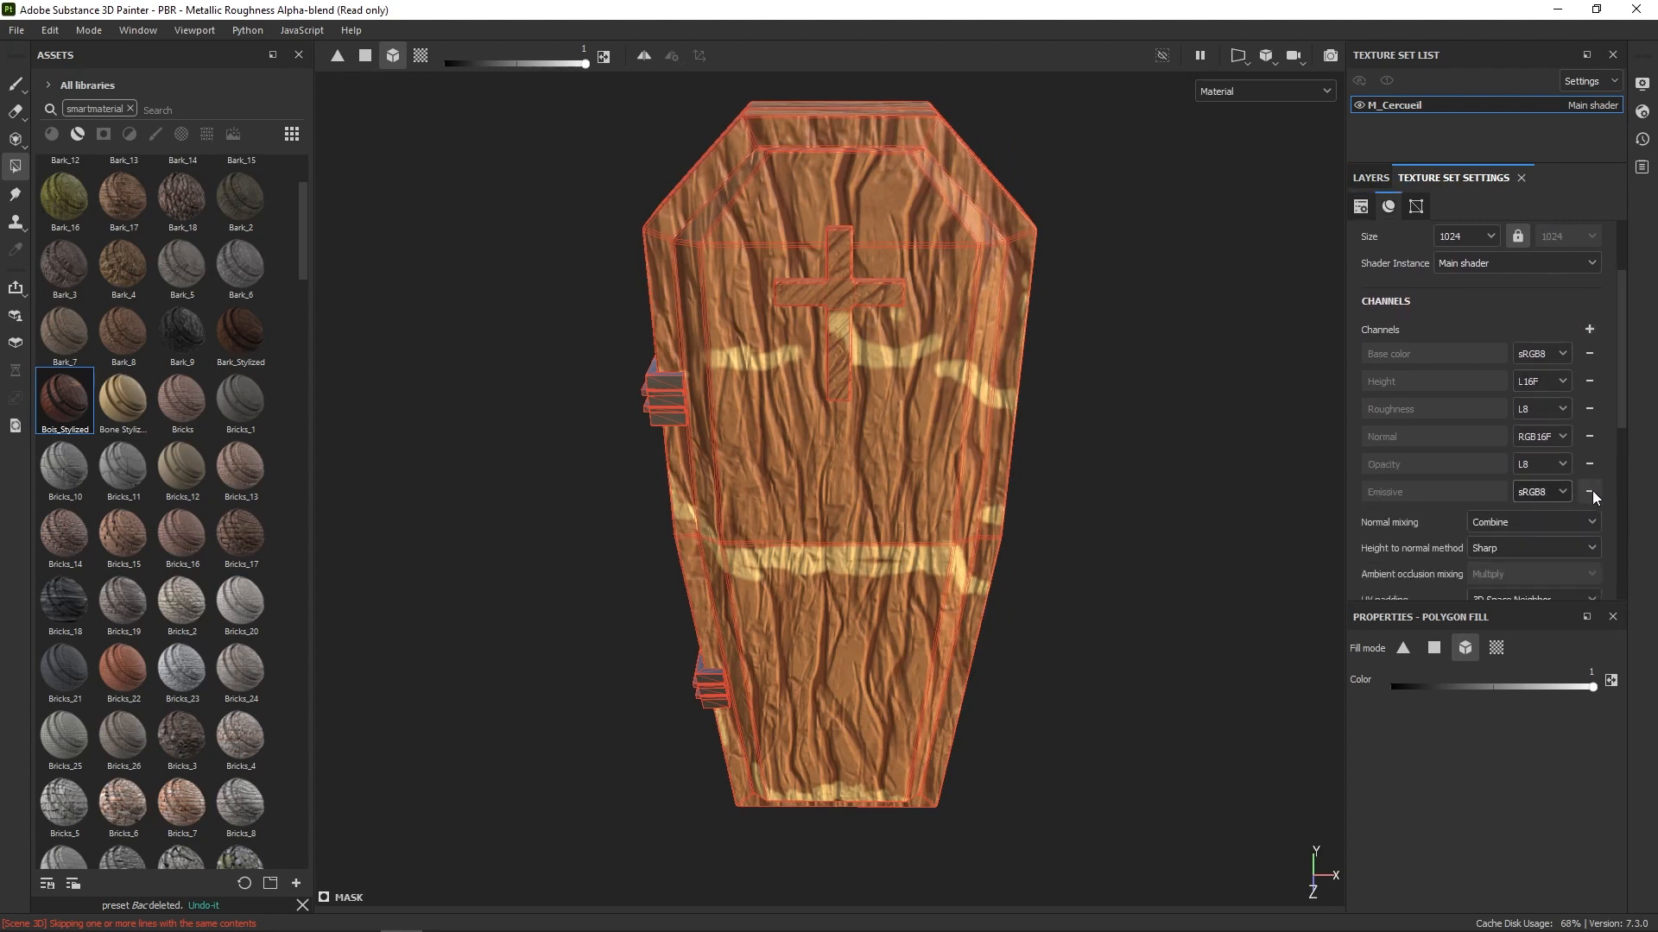
click(1591, 491)
click(1590, 464)
Step: Add Ambient occlusion, Specular level and Metallic channels to the M_Cercueil texture set
click(1588, 330)
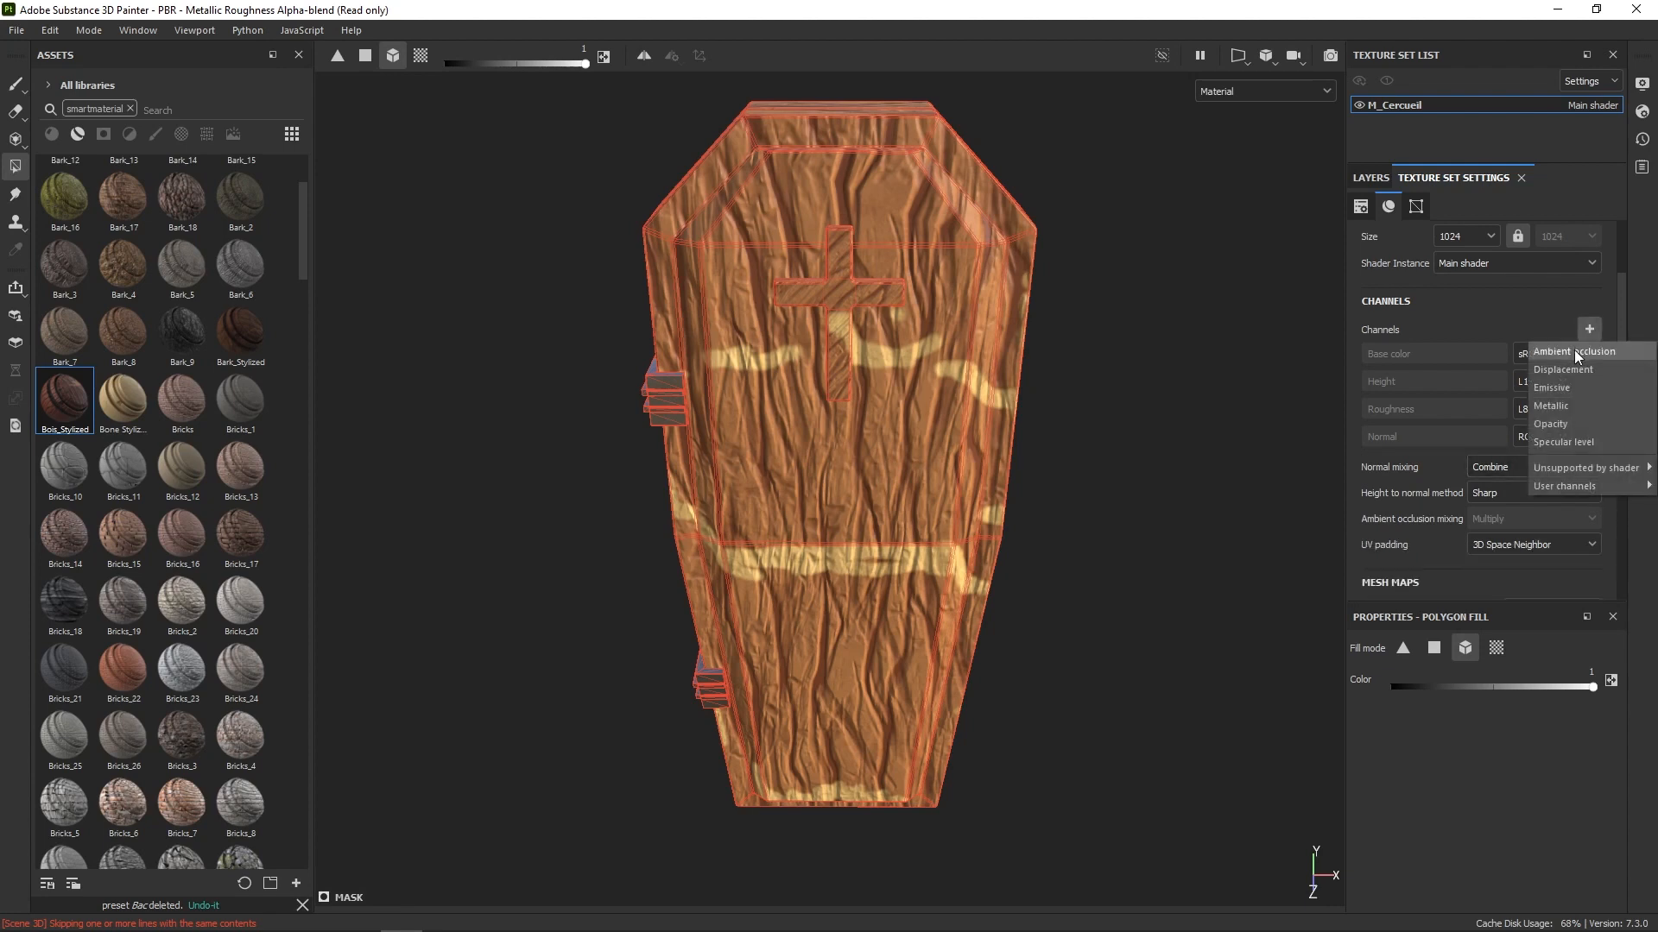
click(1573, 352)
click(1589, 329)
click(1580, 423)
click(1589, 330)
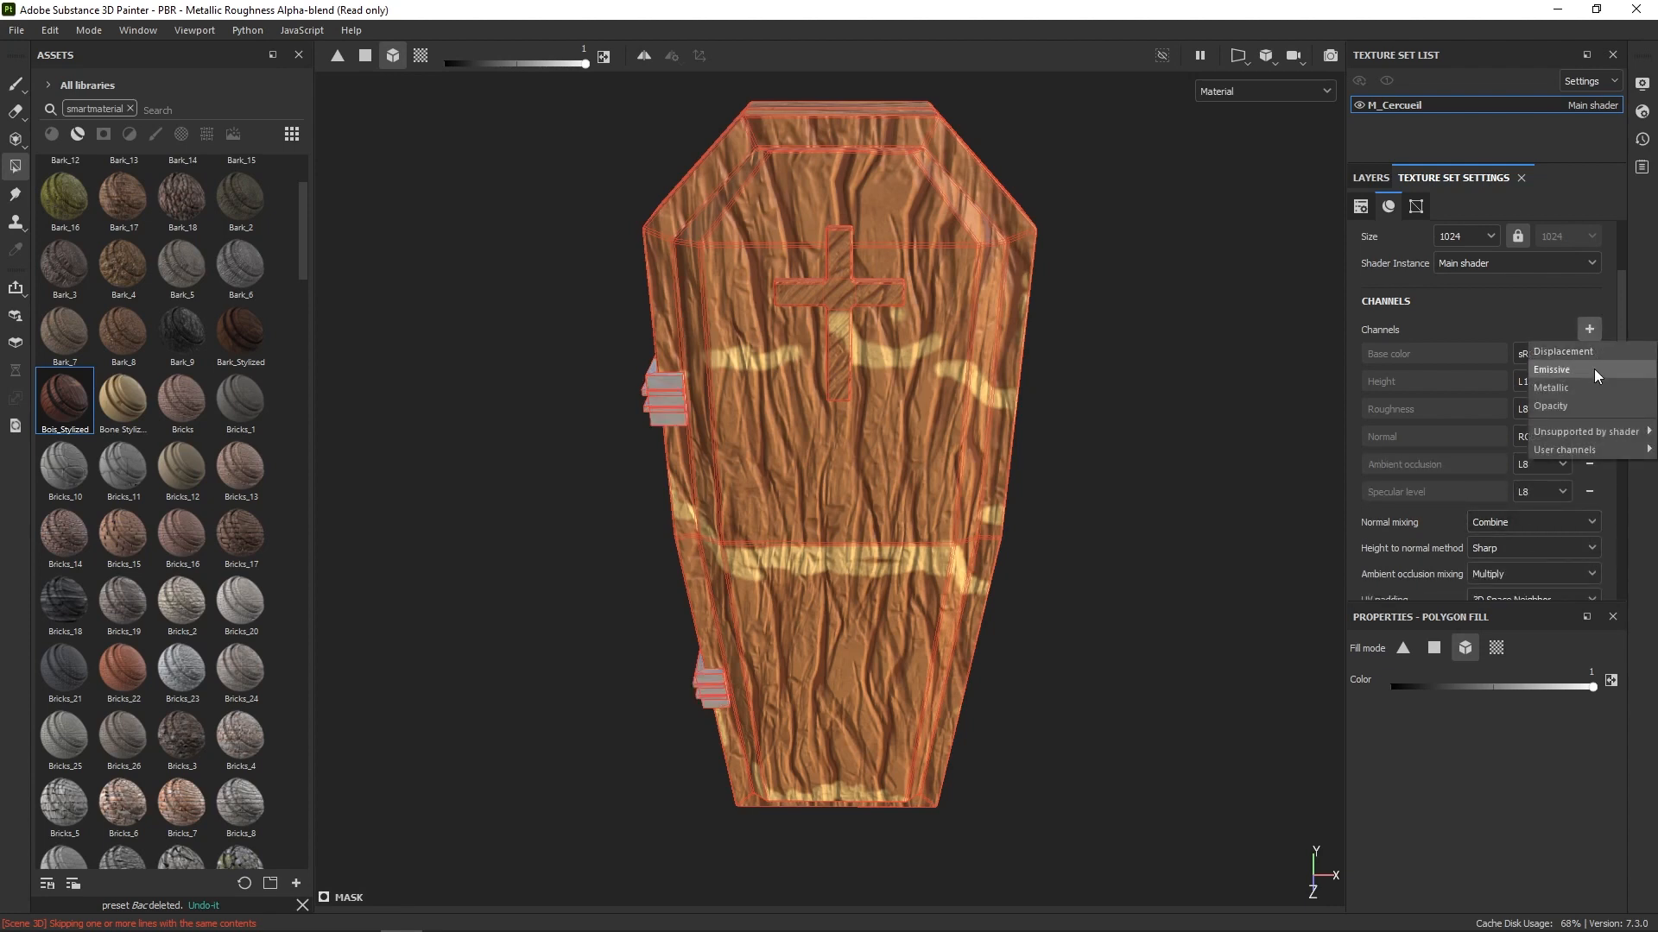
click(1572, 387)
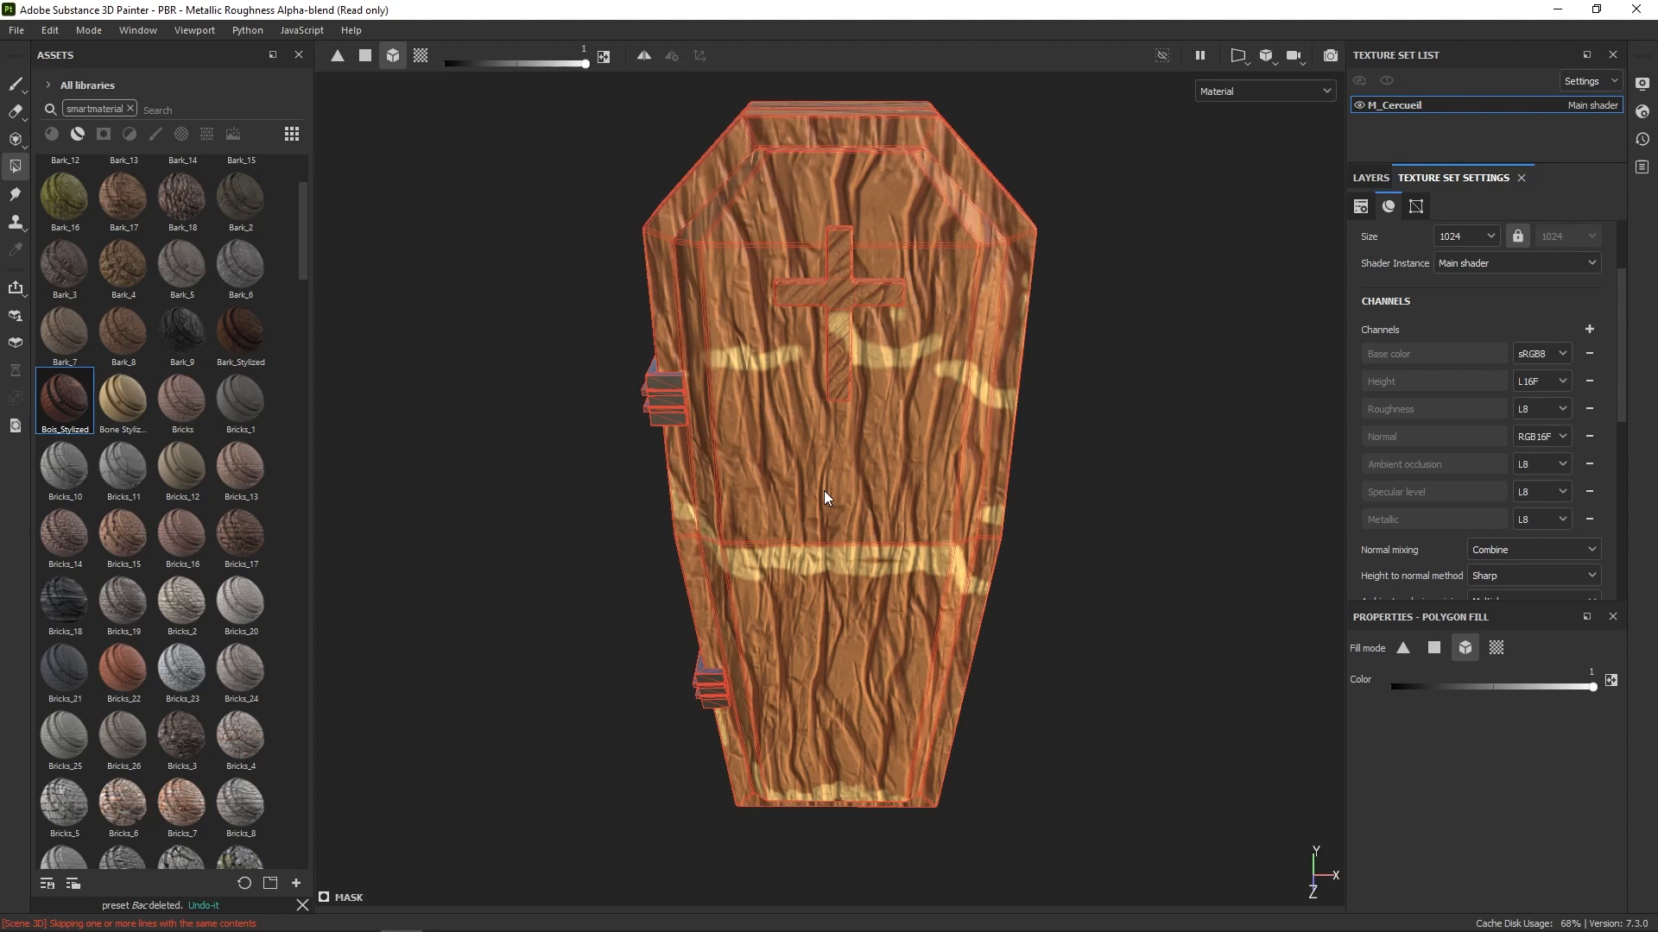
Step: Set the Roughness, Ambient occlusion, Specular level and Metallic channels to the L16 format
click(1547, 403)
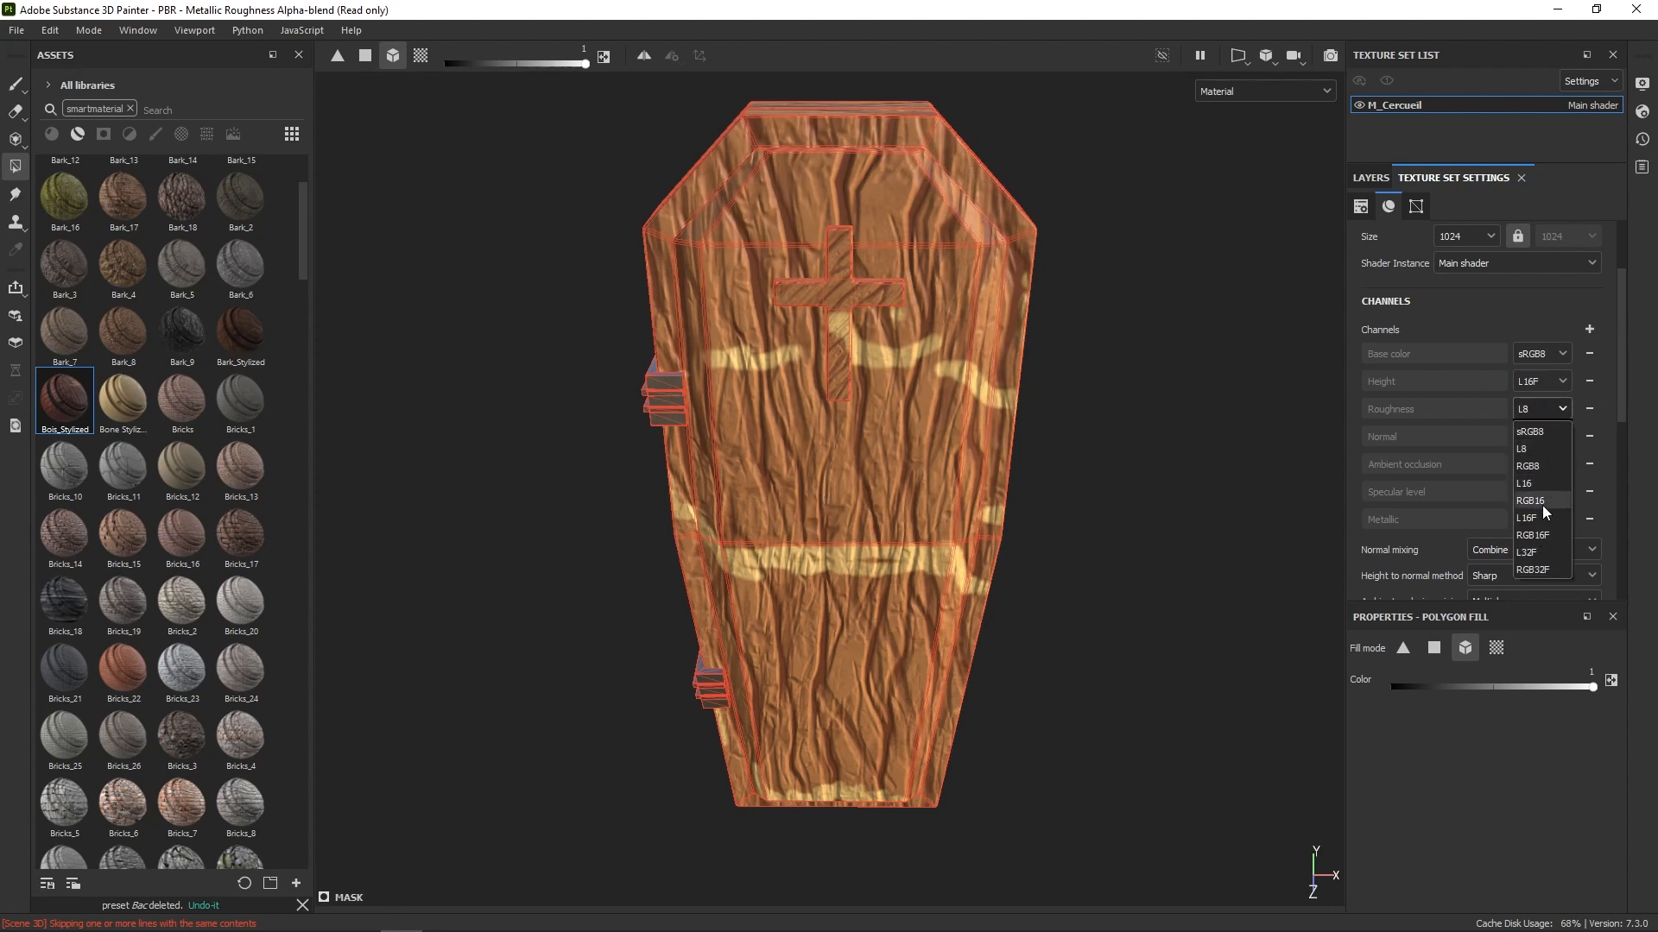
click(1532, 483)
click(1542, 464)
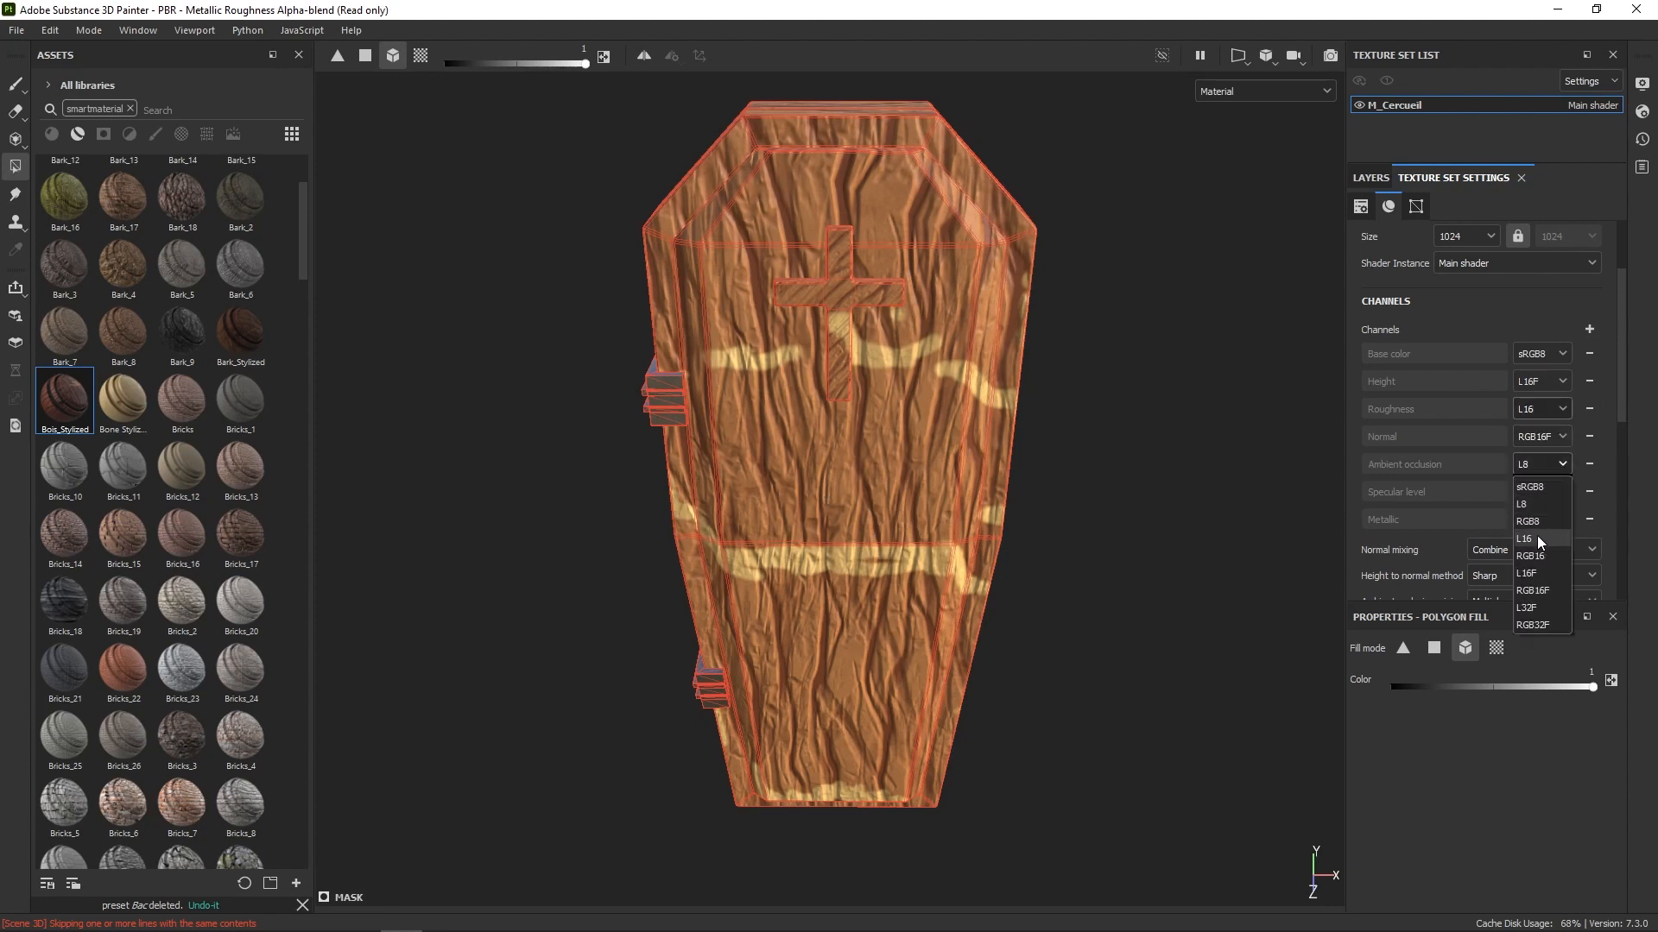
click(1537, 531)
click(1542, 482)
click(1541, 567)
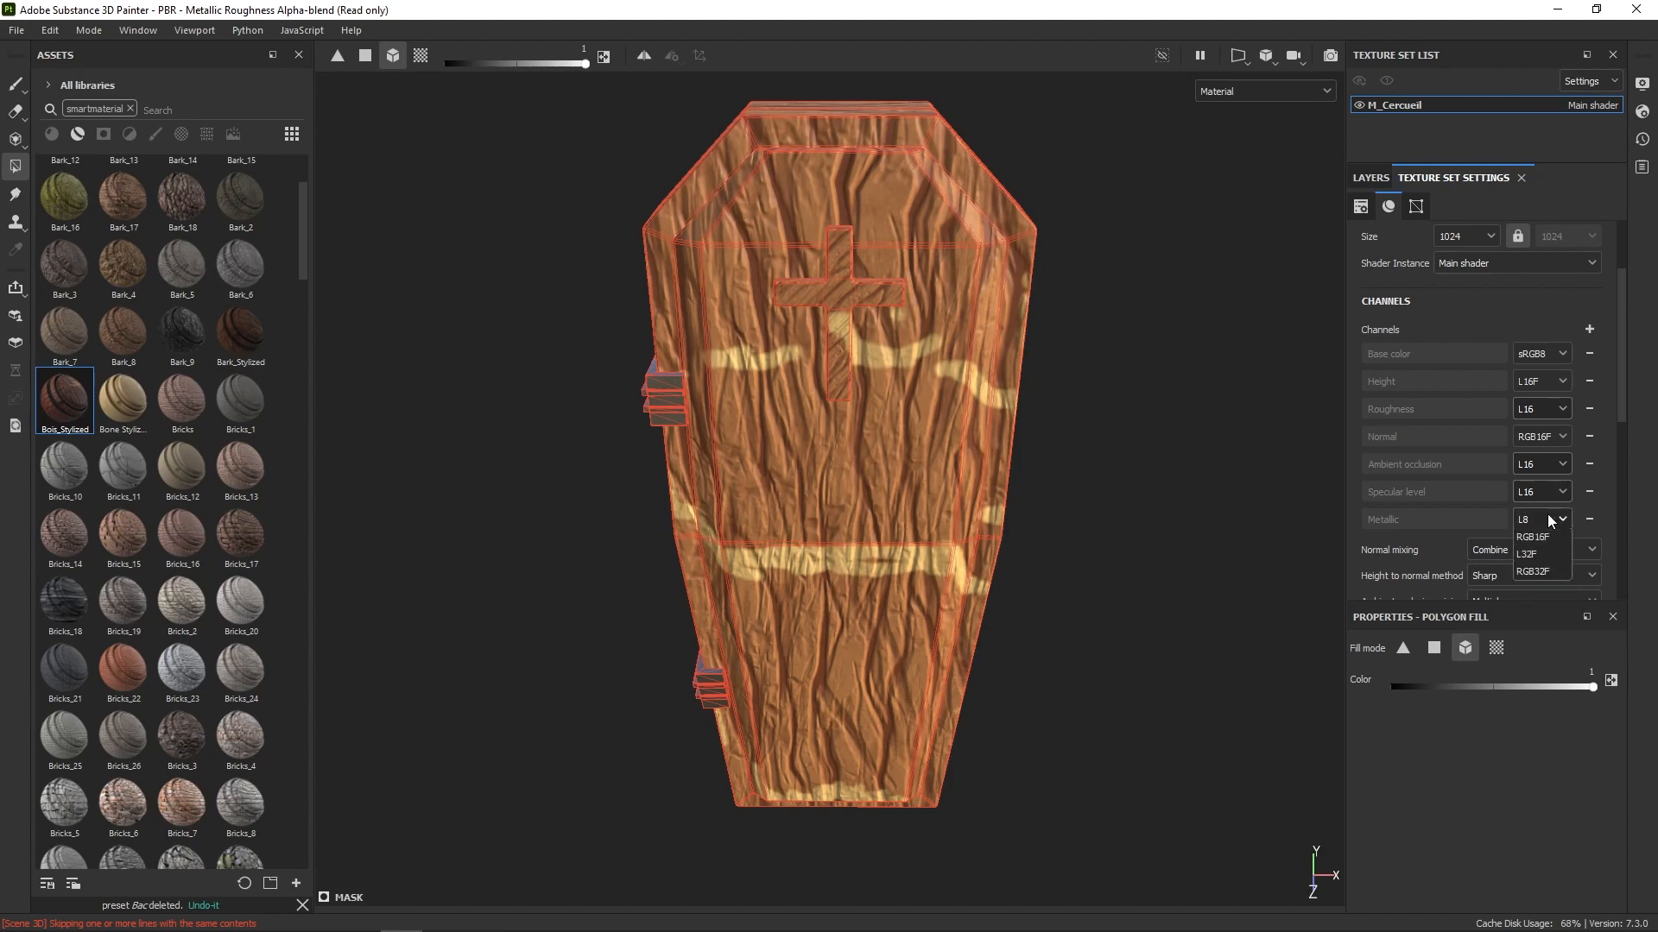
click(1547, 517)
click(1537, 594)
Step: Set the mesh map baking output size to 1024 and exclude the ID map
drag(1620, 364, 1609, 467)
click(1551, 449)
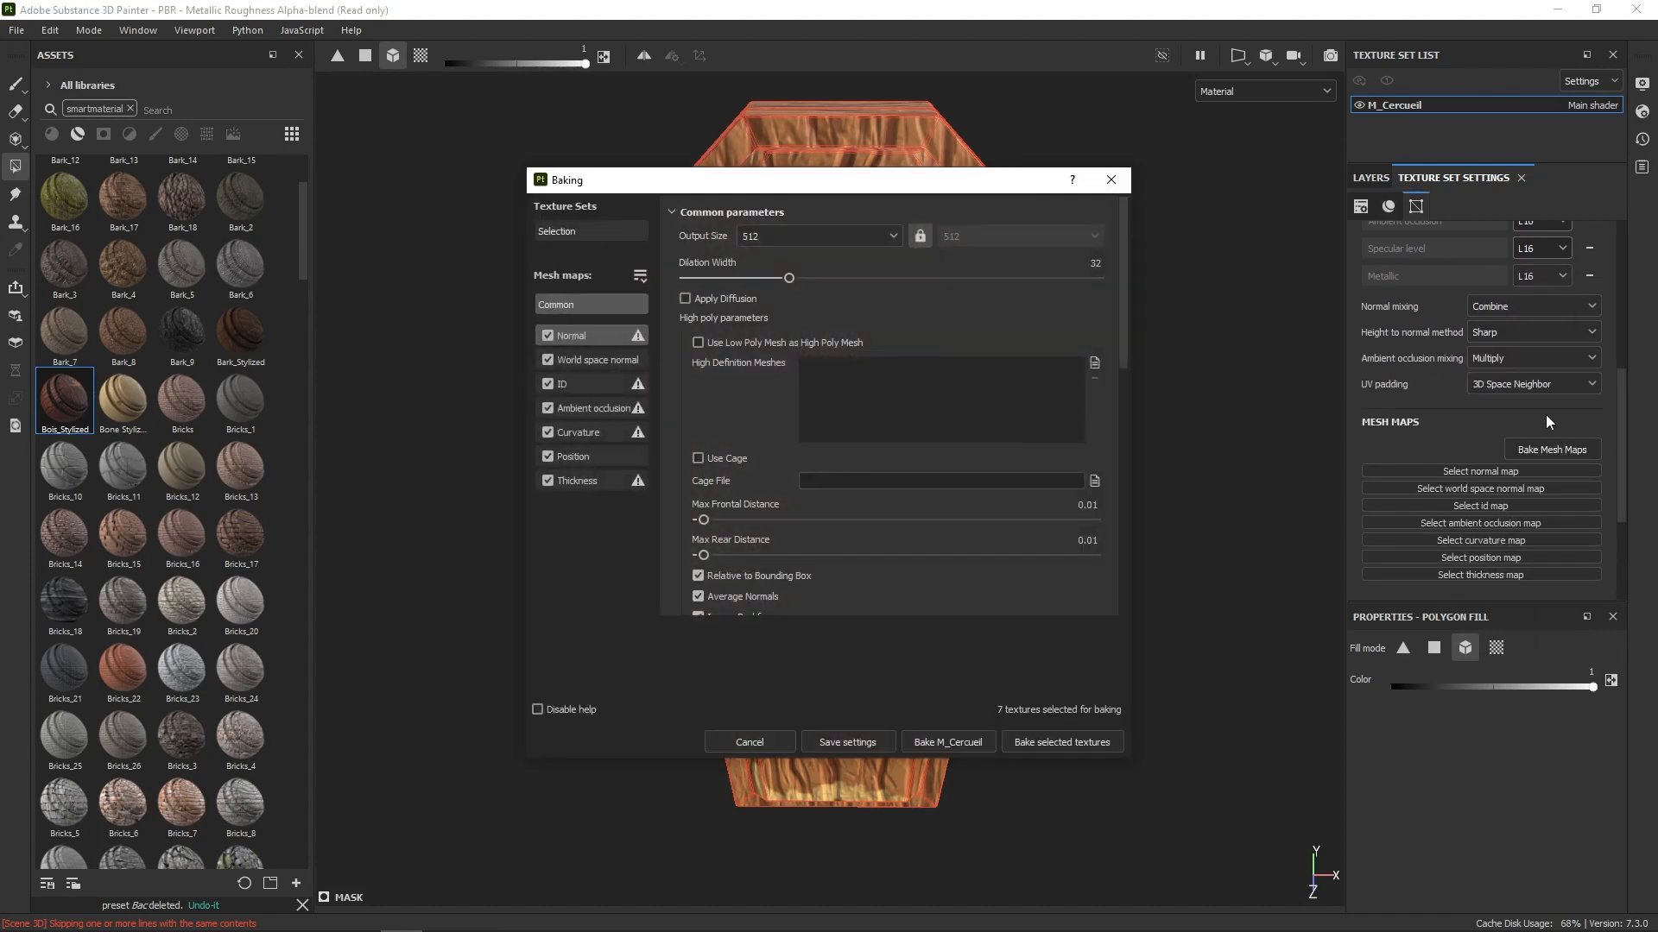
click(832, 233)
click(778, 344)
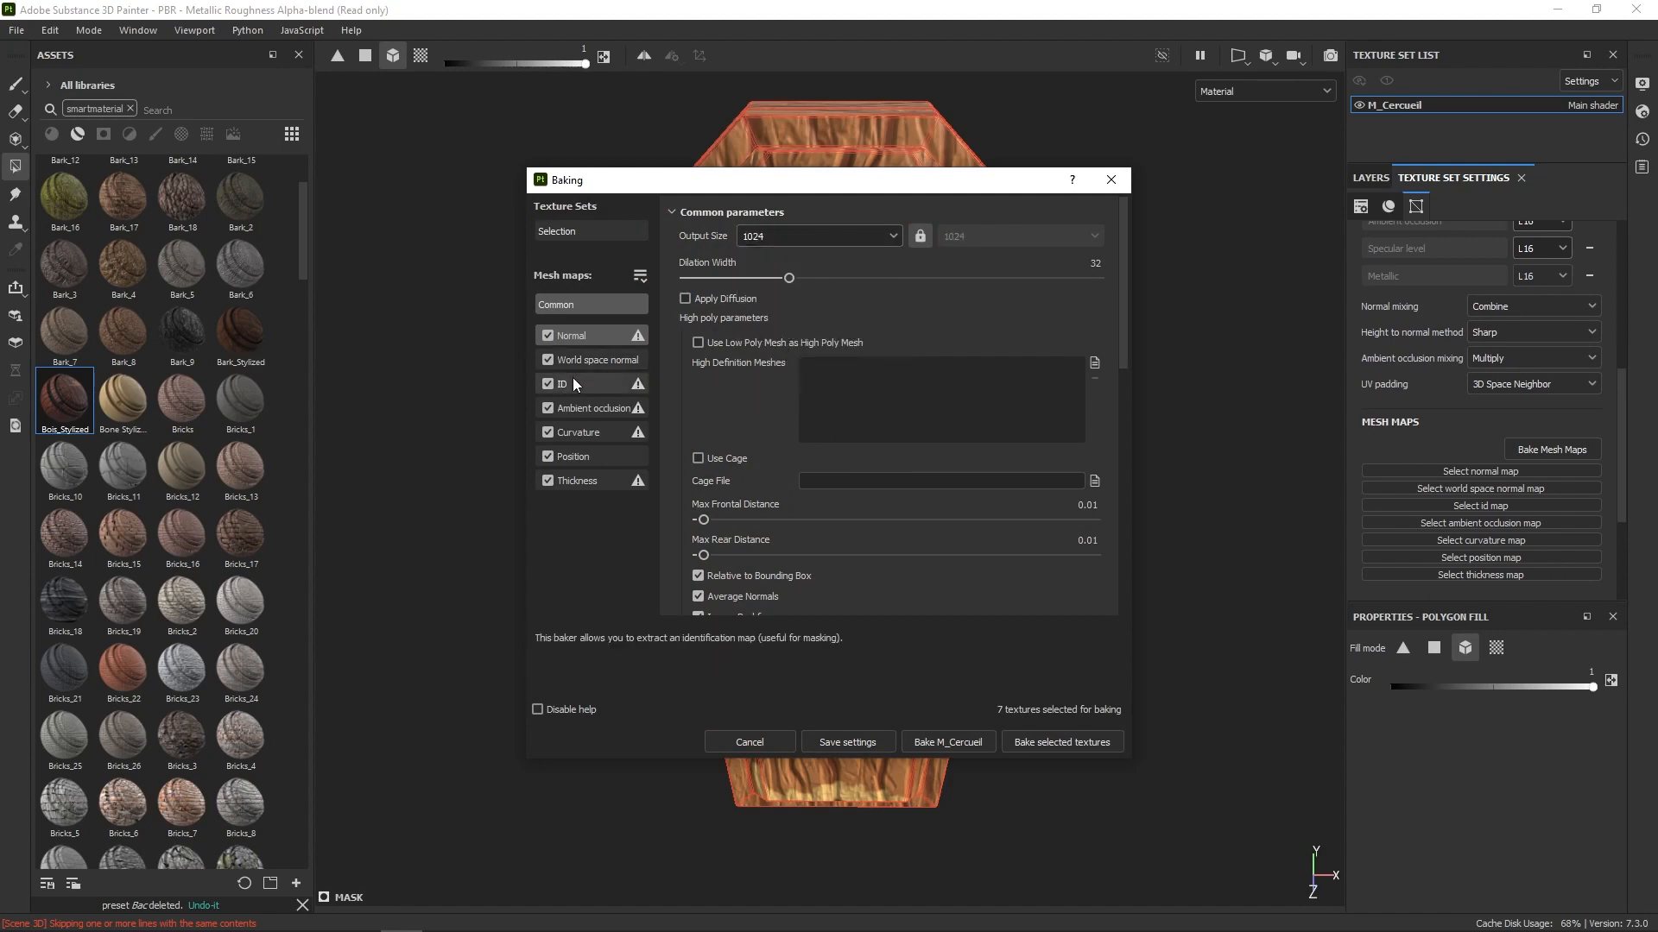
Step: Load SM_CercueilSubstance_high.fbx as the high definition mesh and bake the selected mesh maps
click(1094, 363)
click(855, 428)
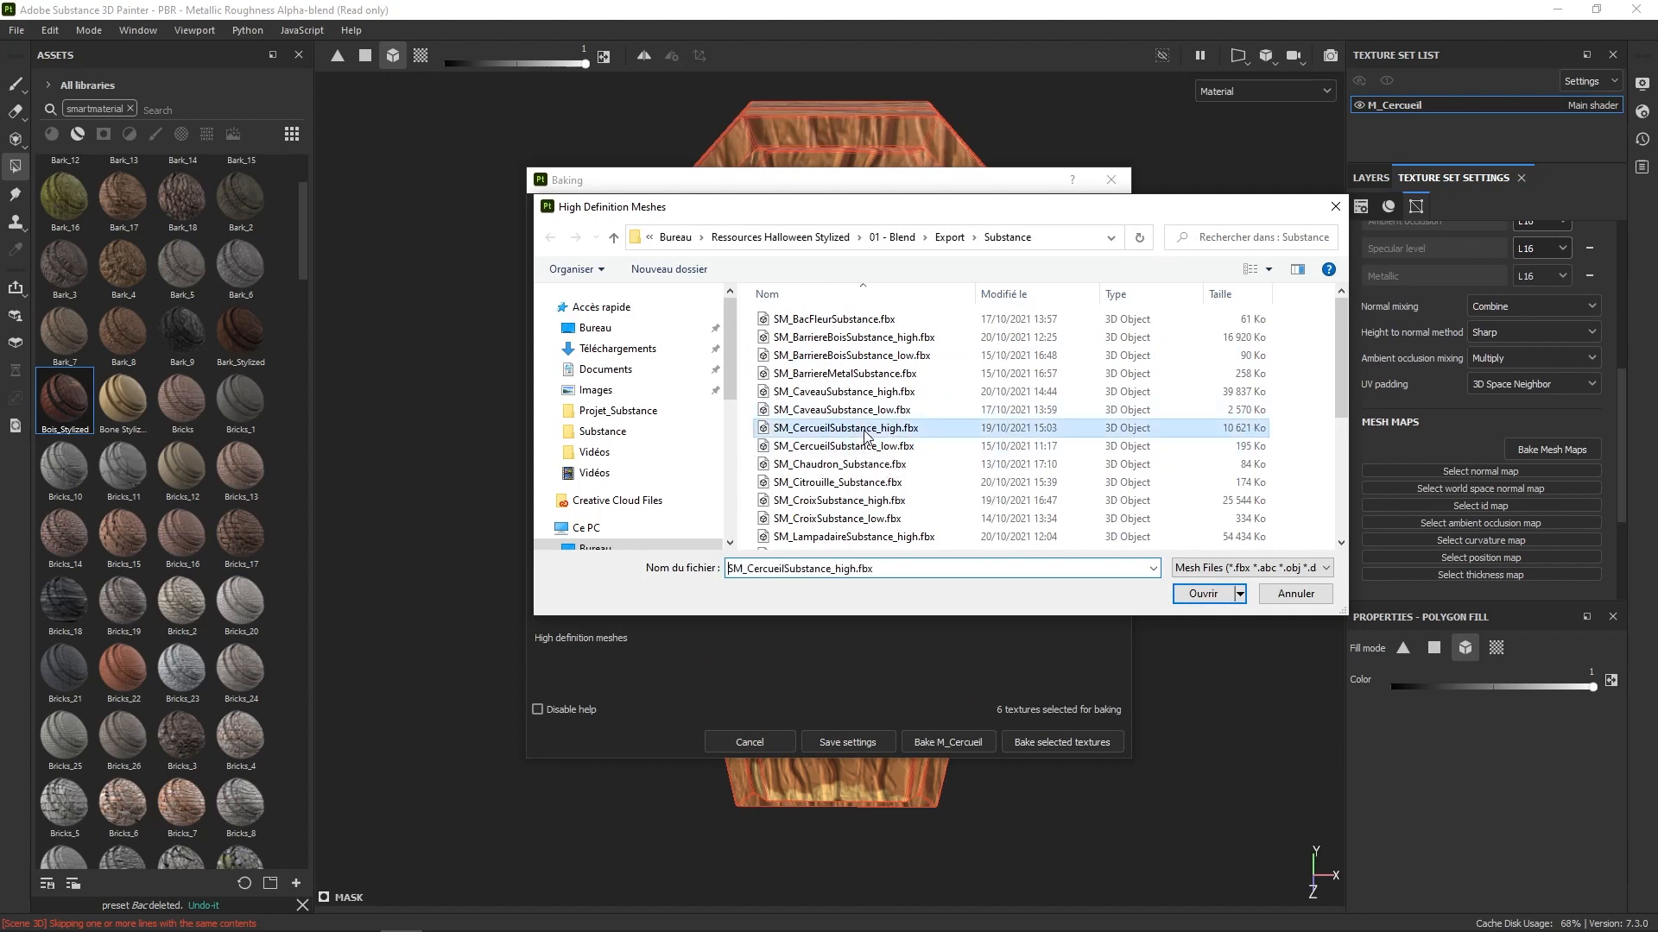
click(1202, 593)
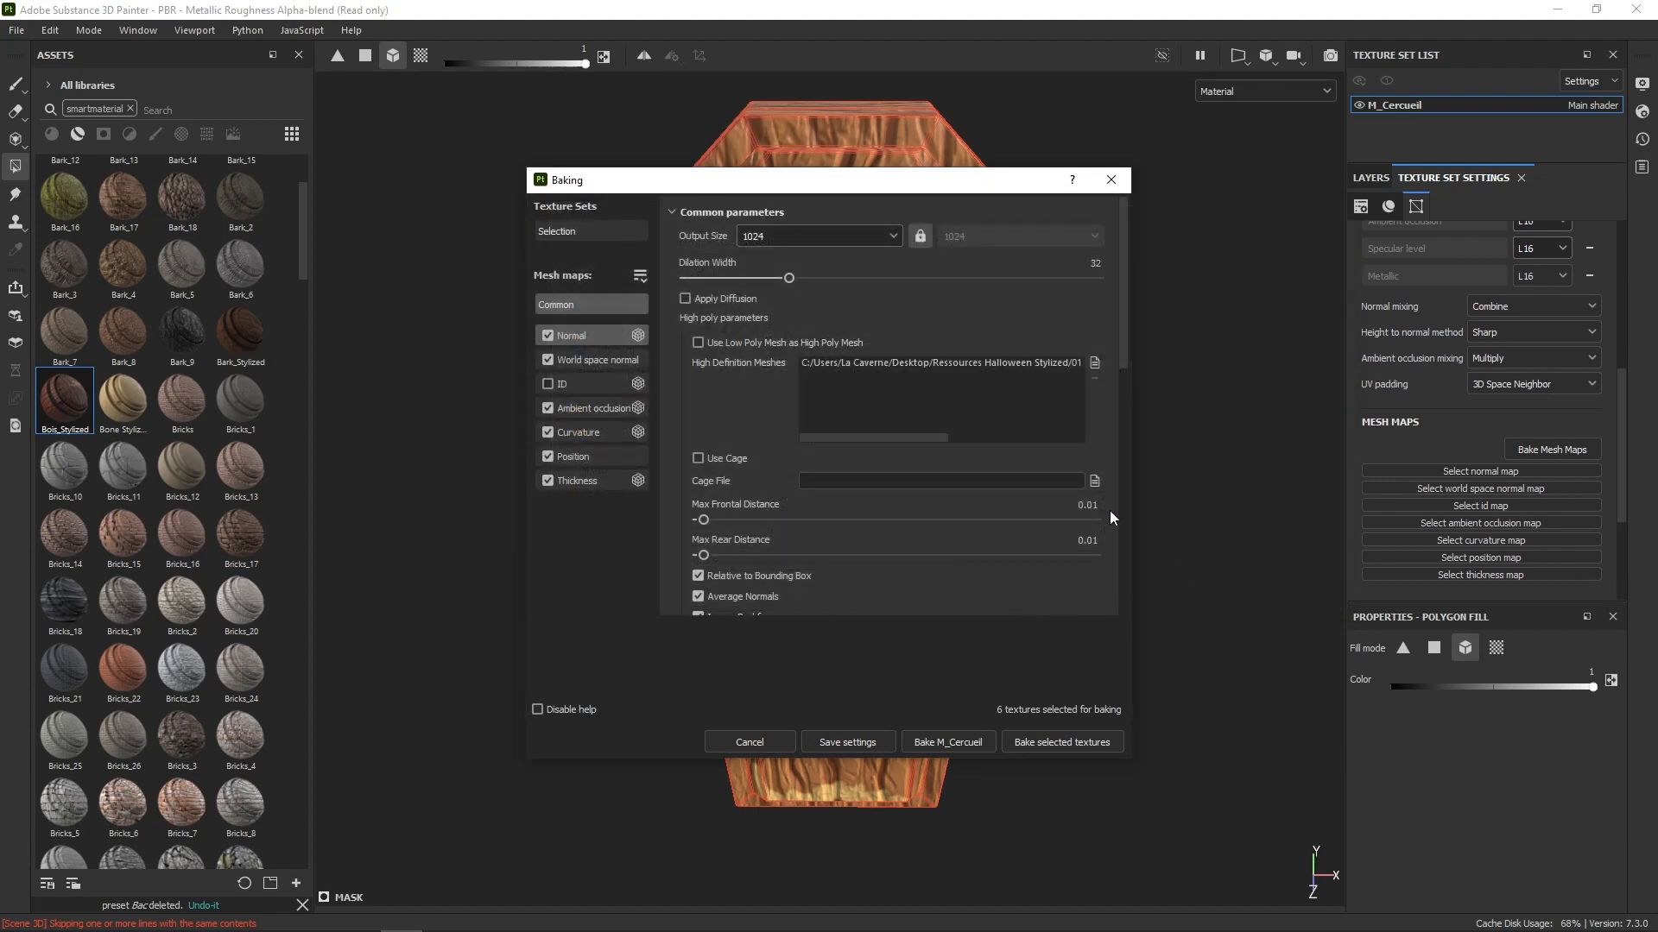
click(1074, 739)
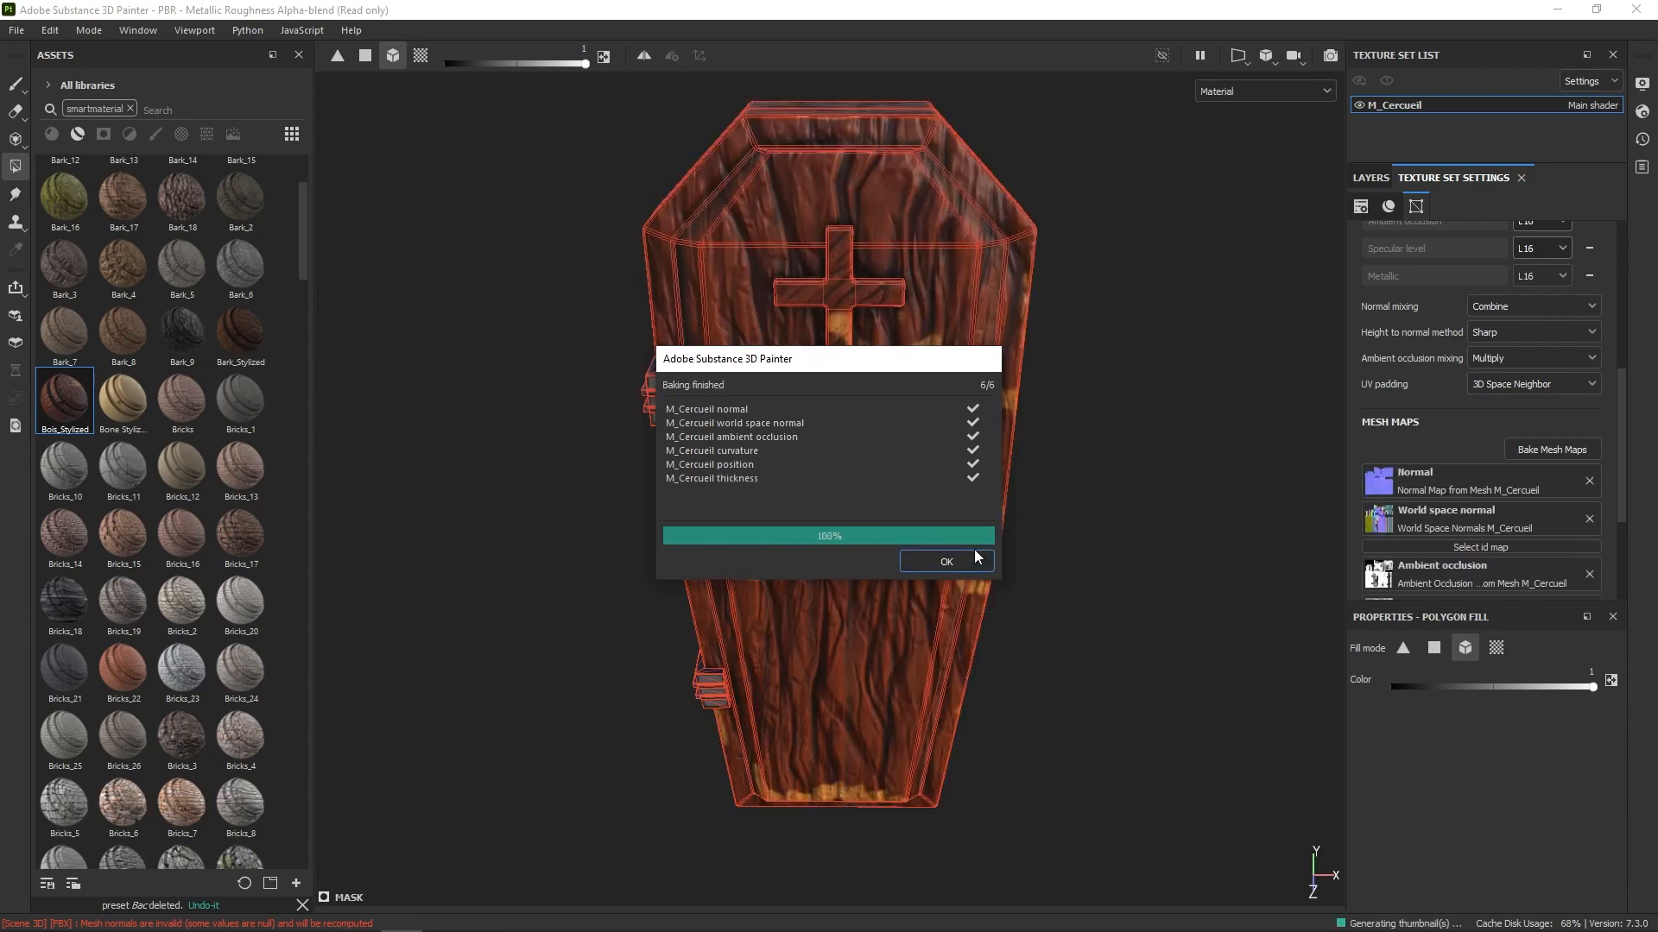
click(970, 559)
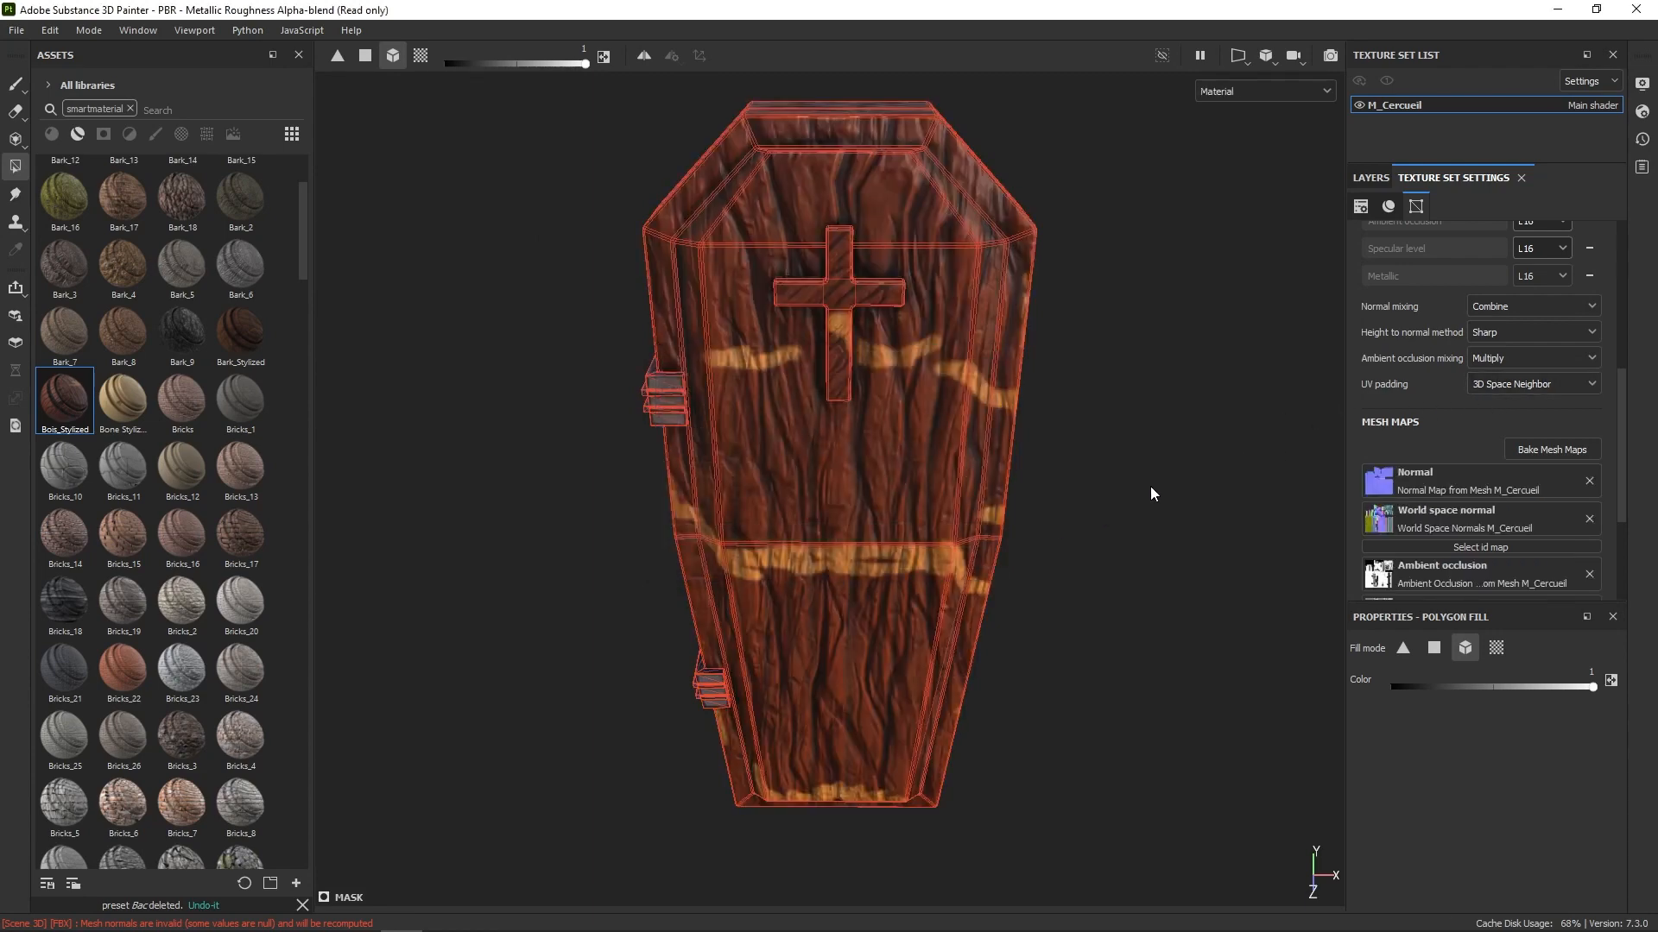
Step: Delete the painted Layer 1 from the Bois_Stylized group to remove the yellow strokes on the coffin
click(1374, 177)
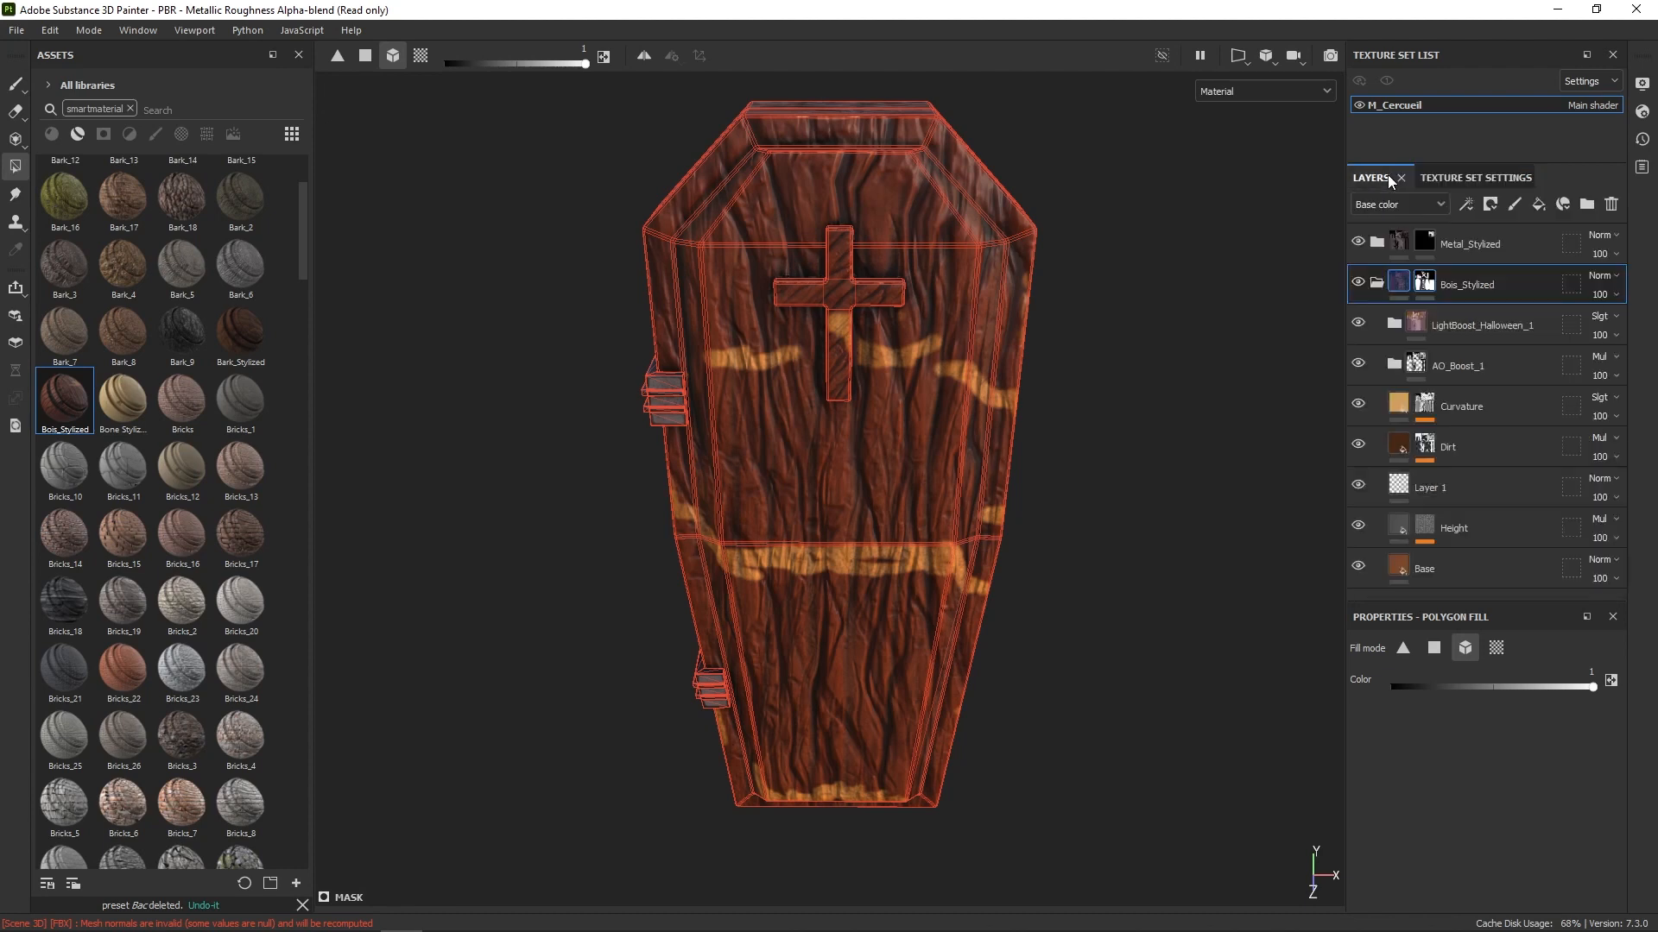
click(1438, 494)
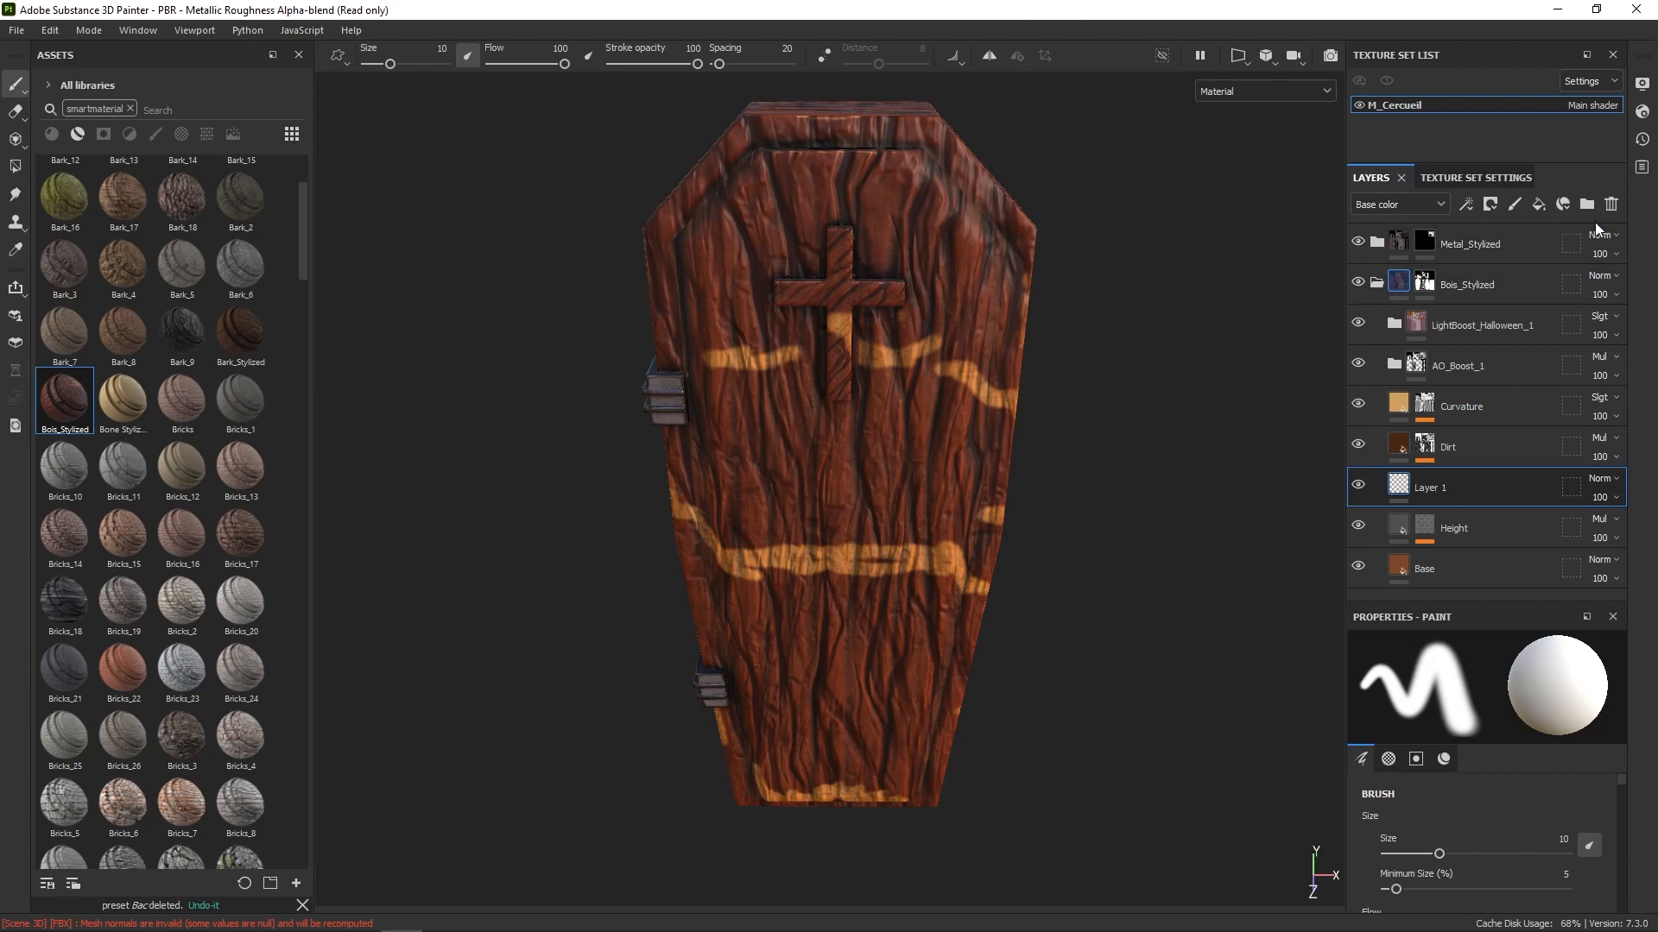
click(1609, 205)
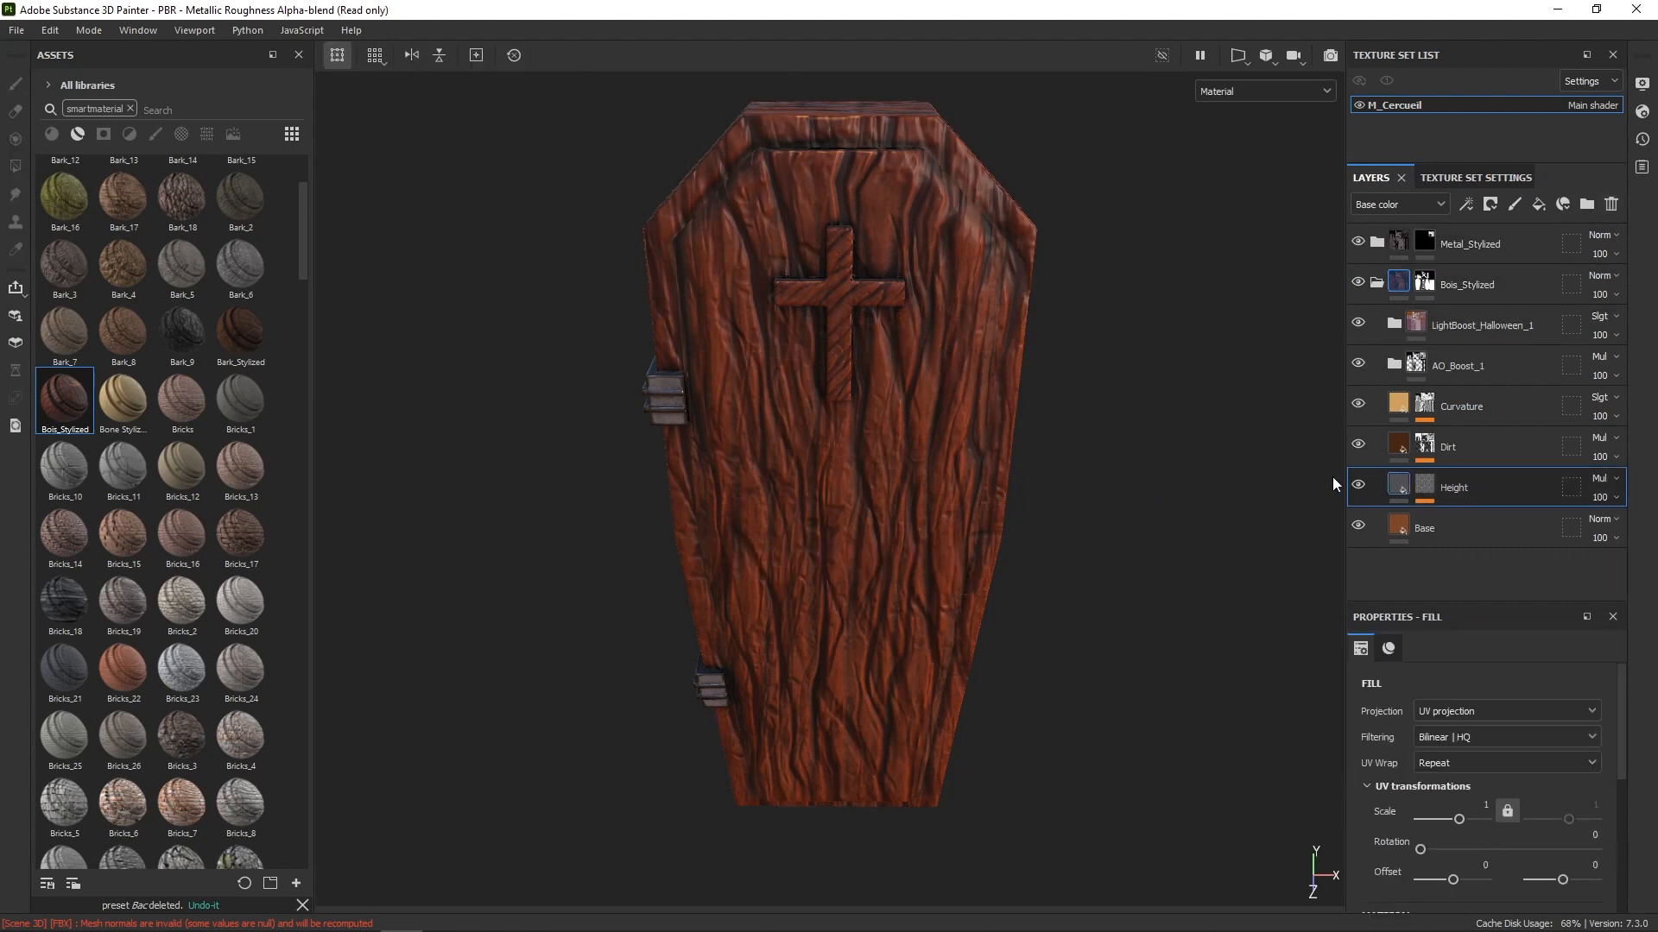
Step: Try to hide the wood on the cross by filling that mesh with colour 0 in the Bois_Stylized mask
alt+drag(1216, 521, 1043, 556)
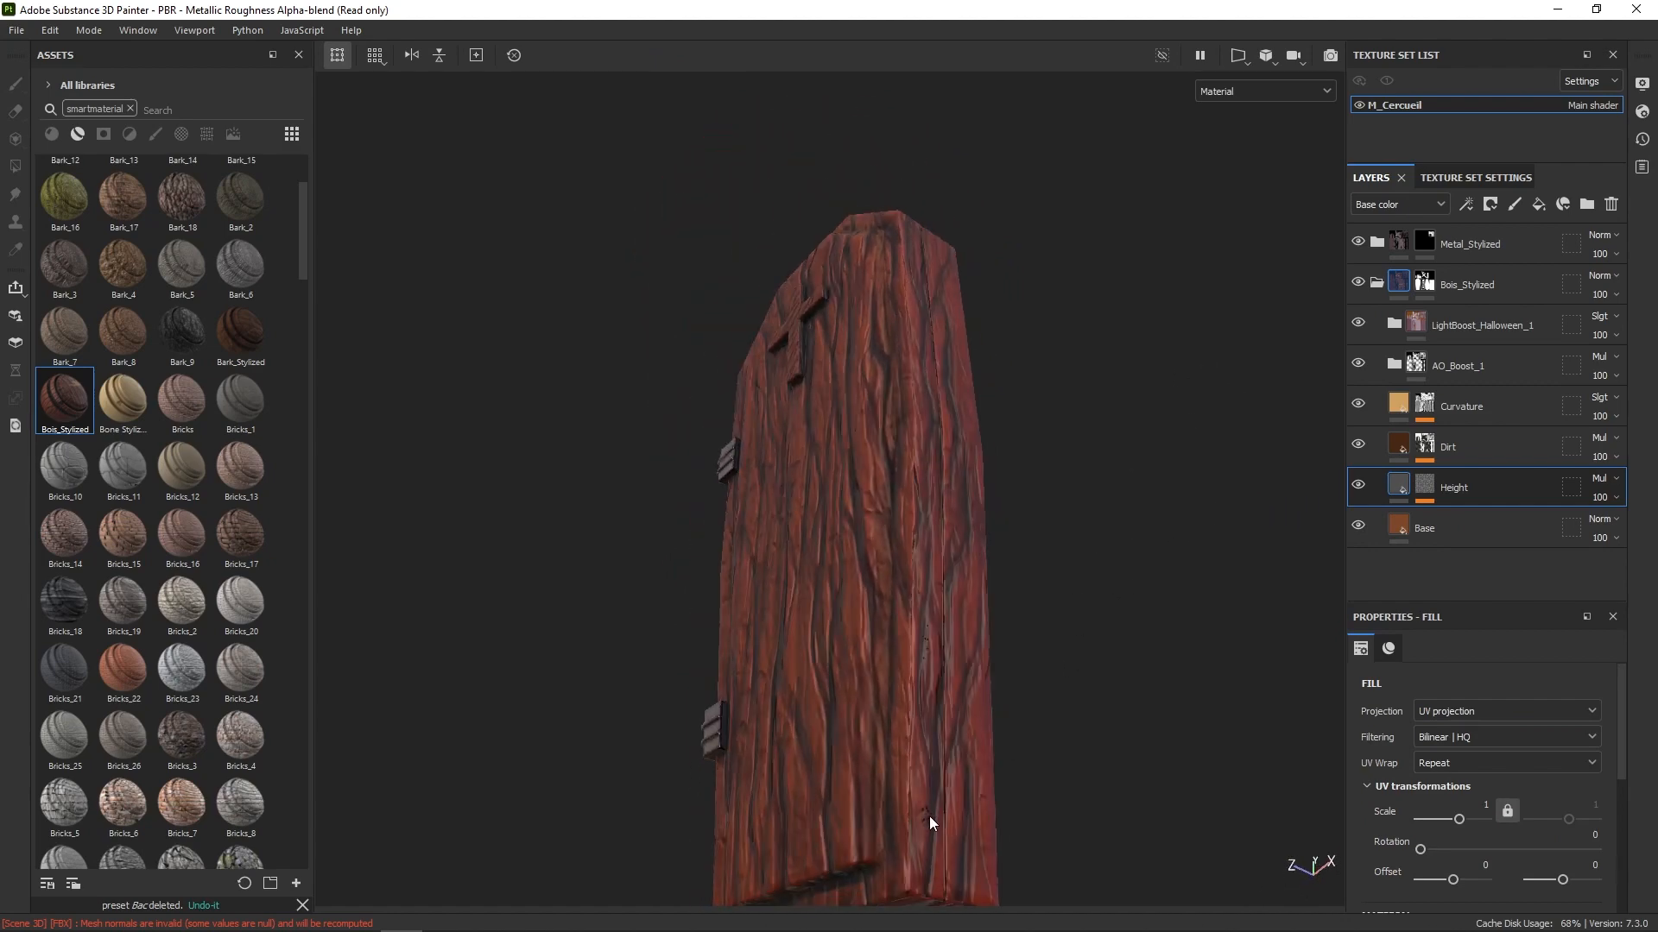
alt+drag(987, 755, 1136, 735)
alt+right_drag(1136, 736, 1105, 560)
alt+drag(1105, 560, 1099, 728)
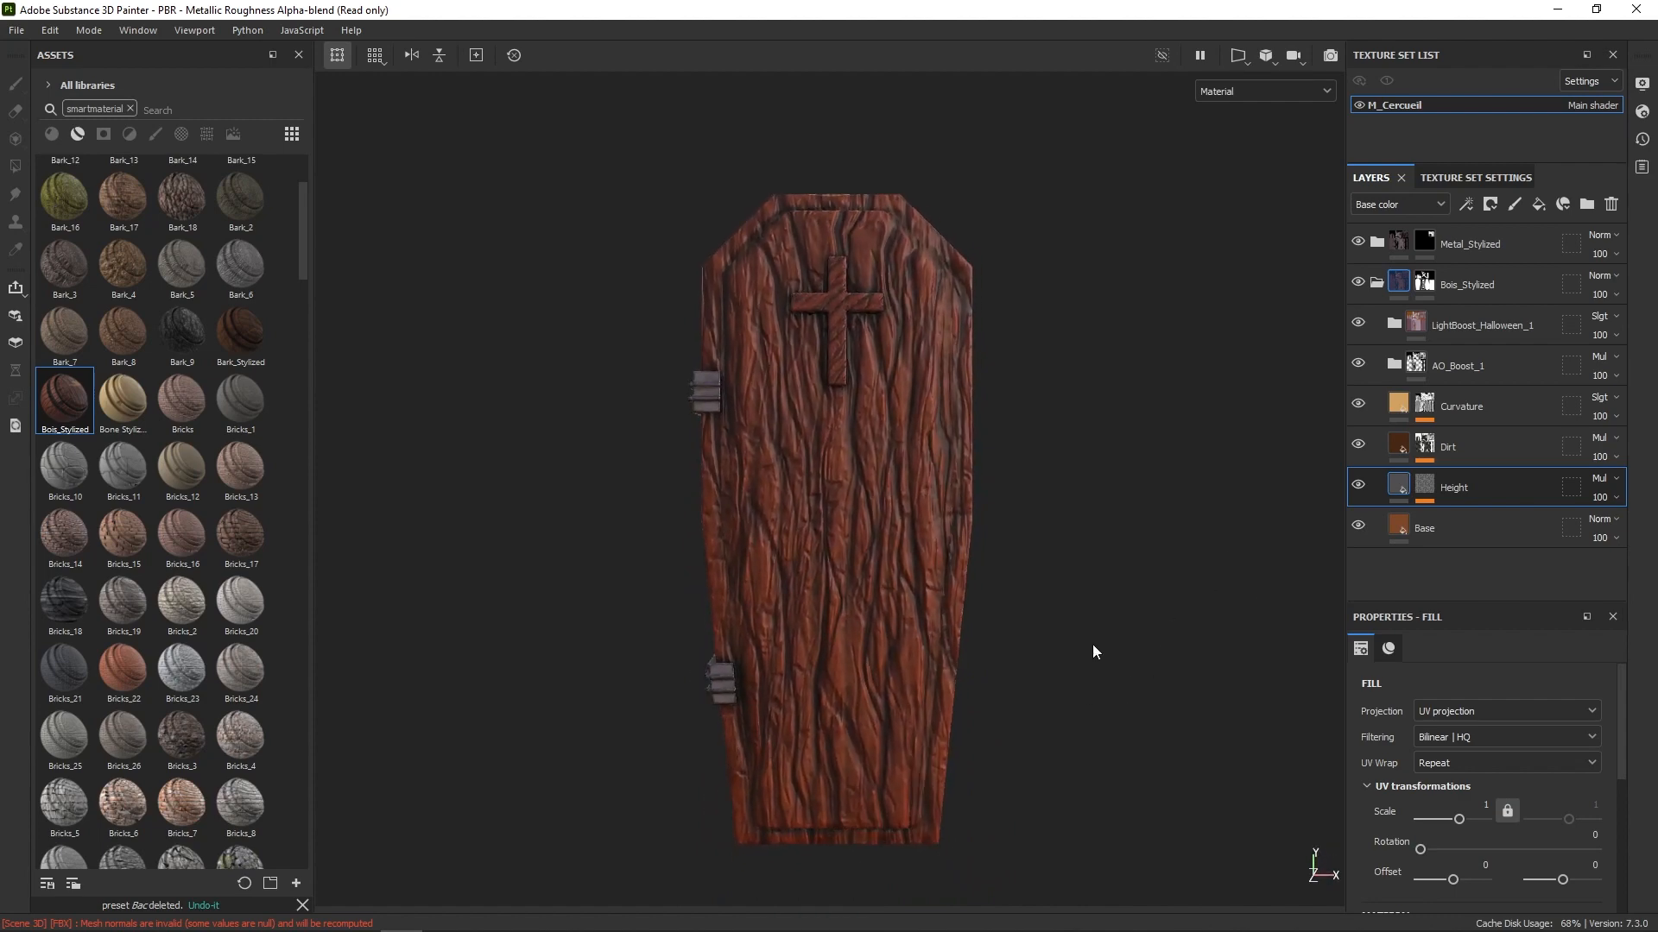
alt+right_drag(1093, 652, 1085, 753)
alt+middle_drag(1105, 649, 1079, 748)
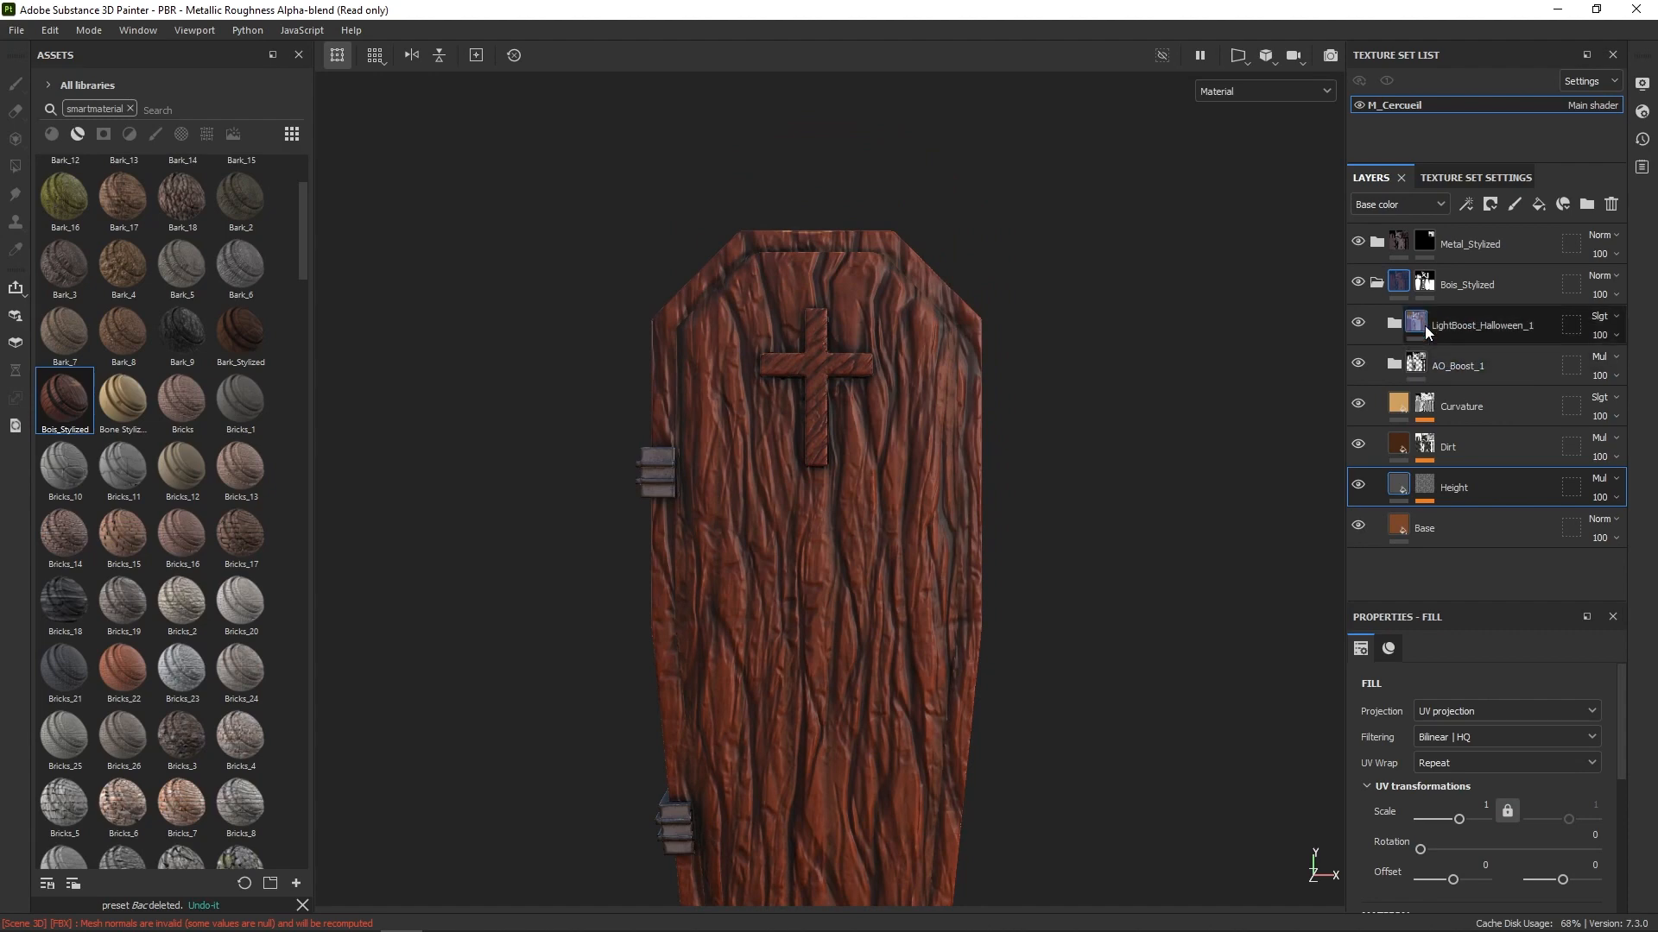
click(1424, 284)
key(4)
right_click(1453, 297)
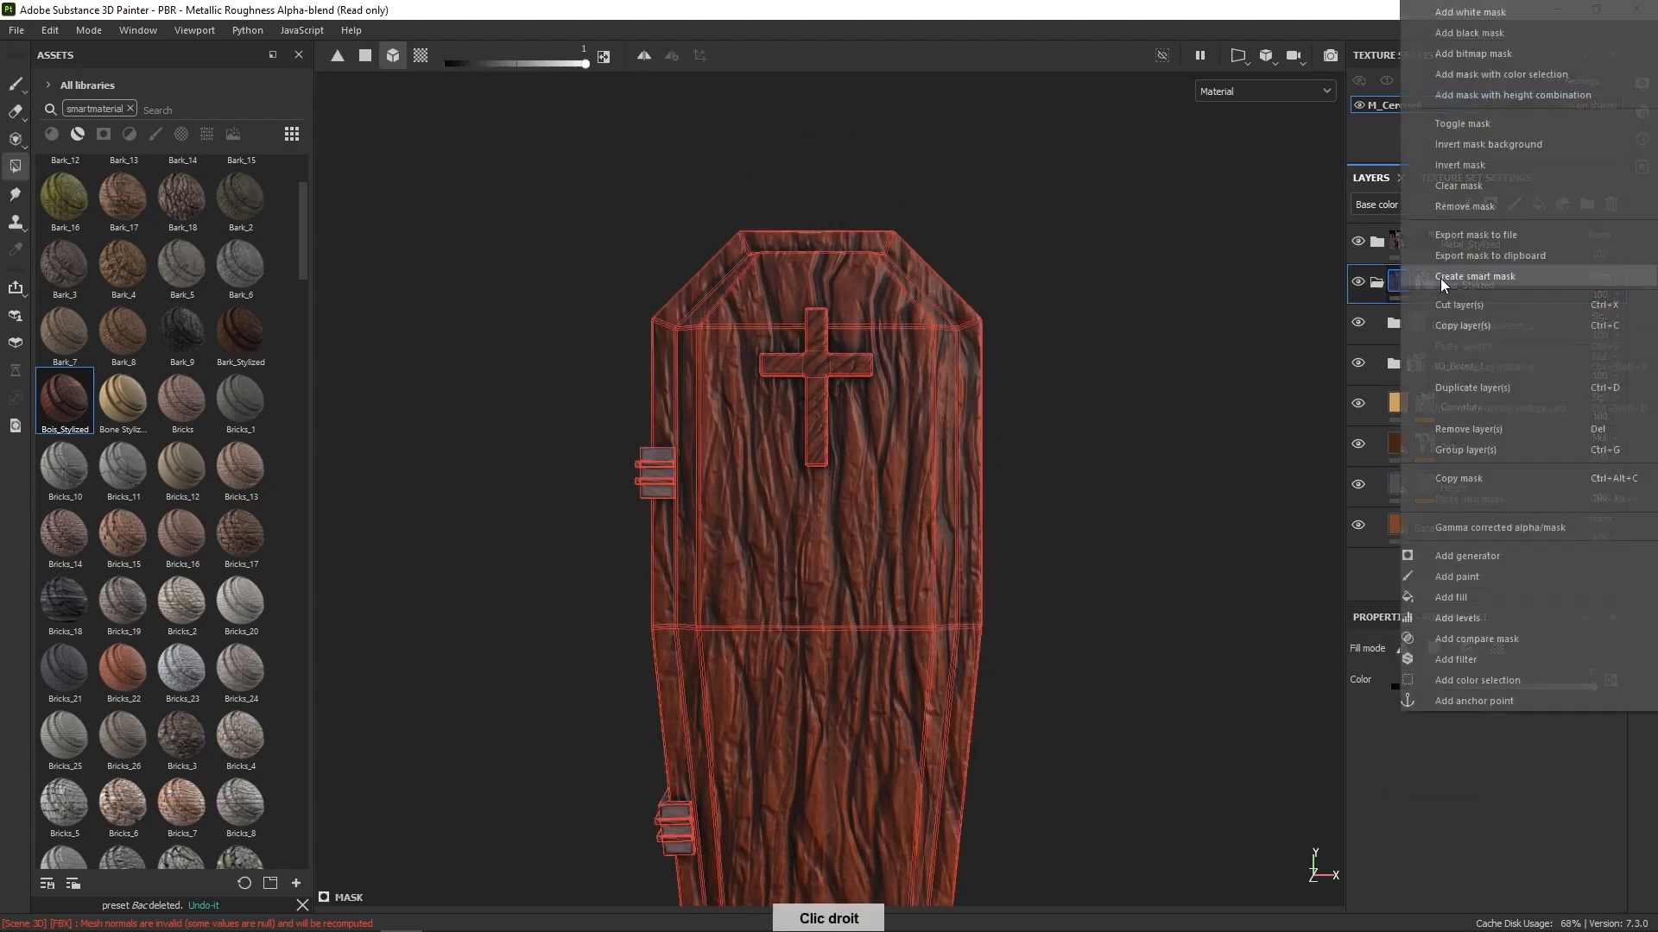
click(1425, 287)
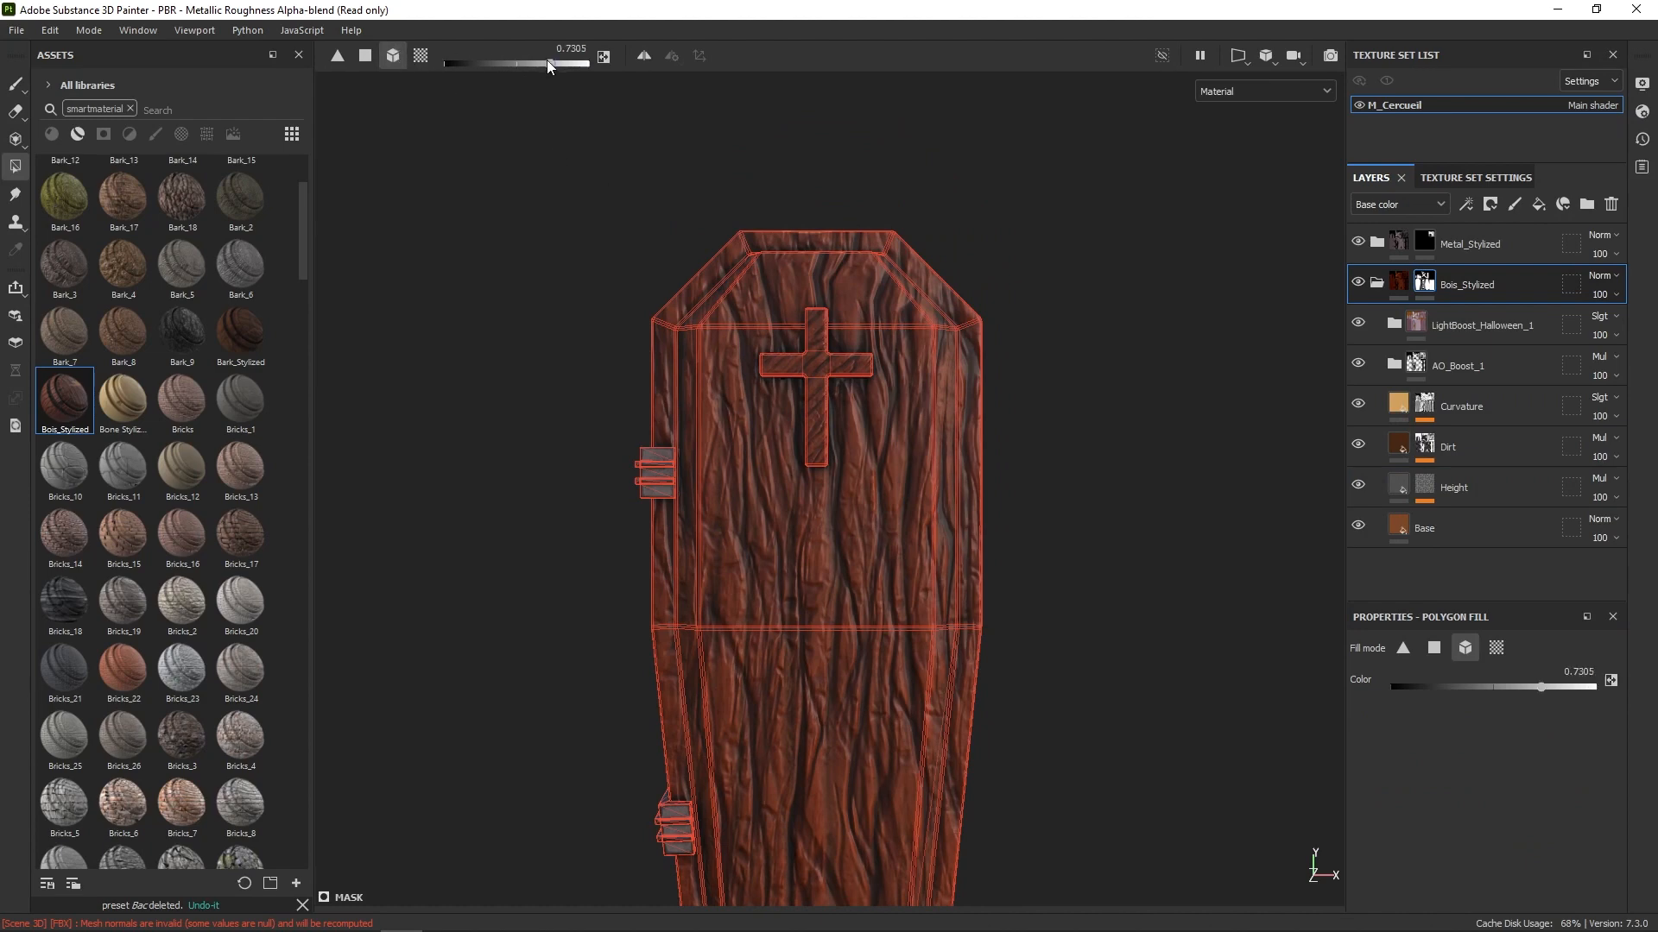
click(817, 349)
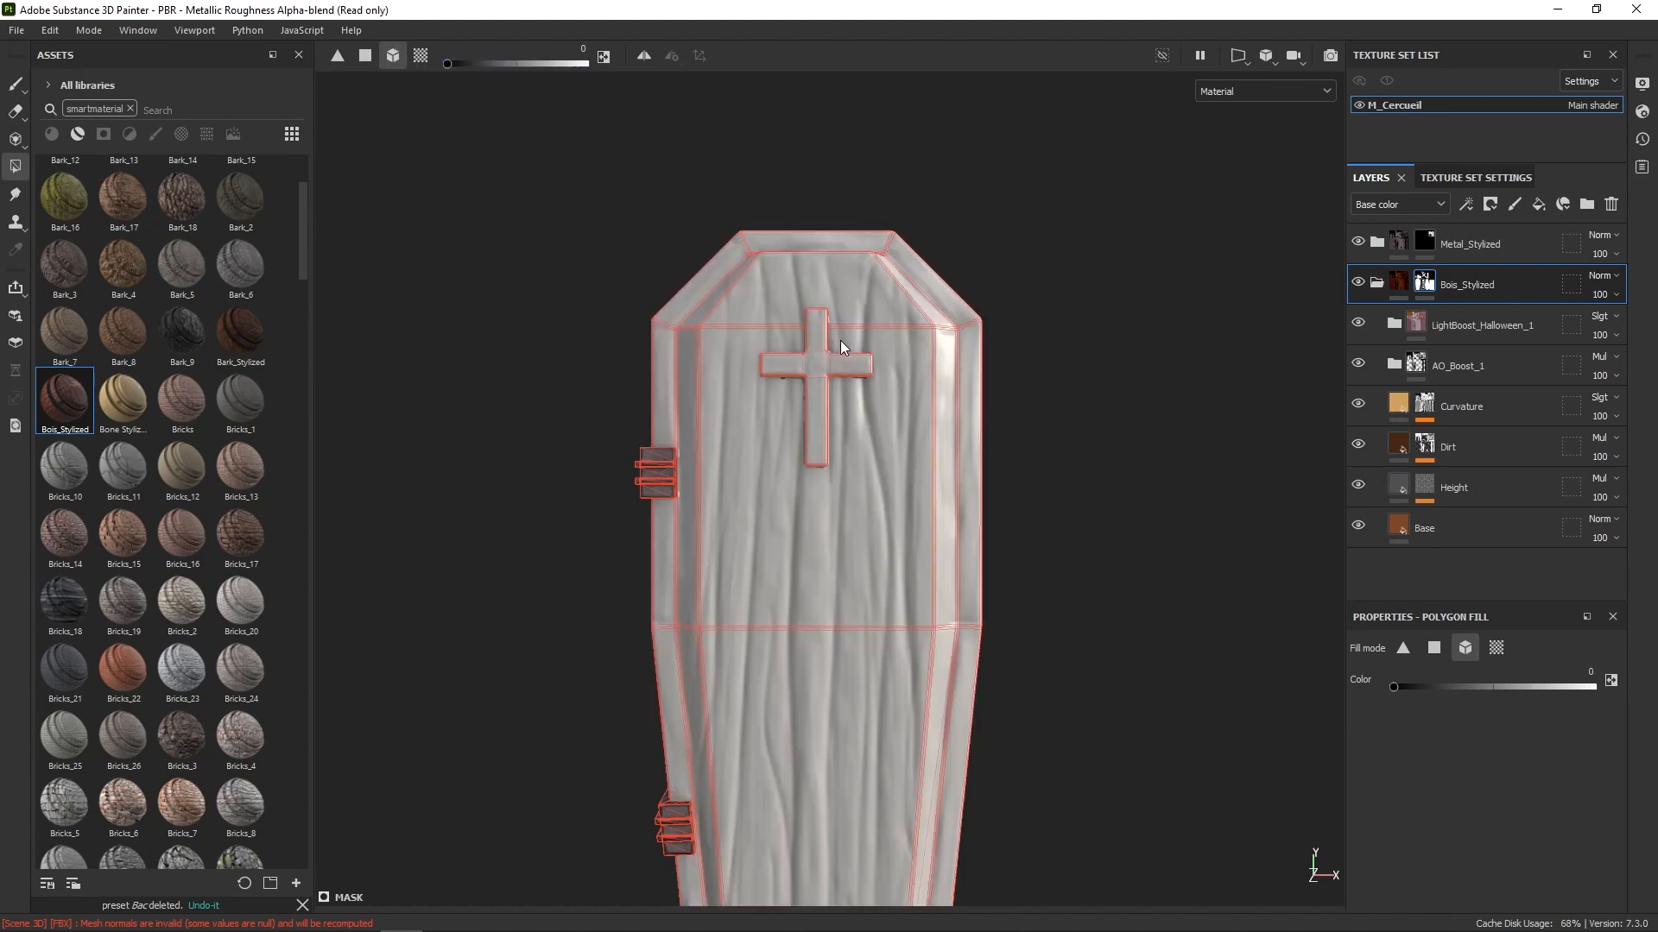
Step: Undo the last fill and mask only the cross mesh out of the Bois_Stylized group with fill colour 0
key(ctrl+z)
alt+drag(1205, 318, 1028, 322)
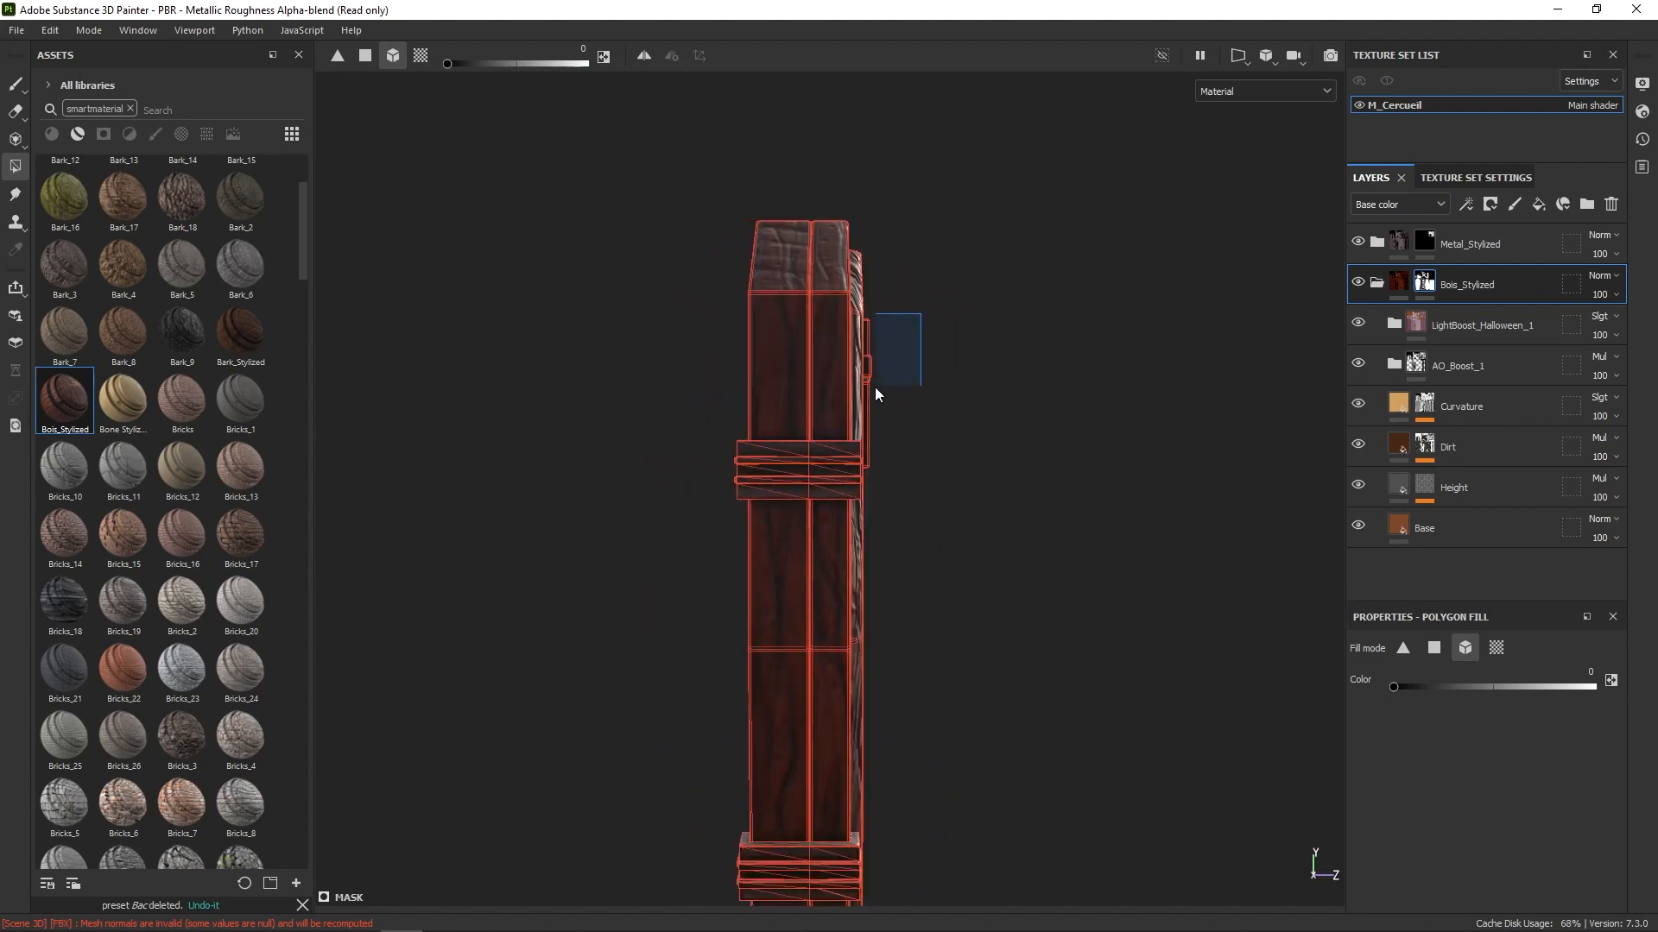
drag(874, 388, 872, 393)
alt+shift+drag(773, 251, 808, 313)
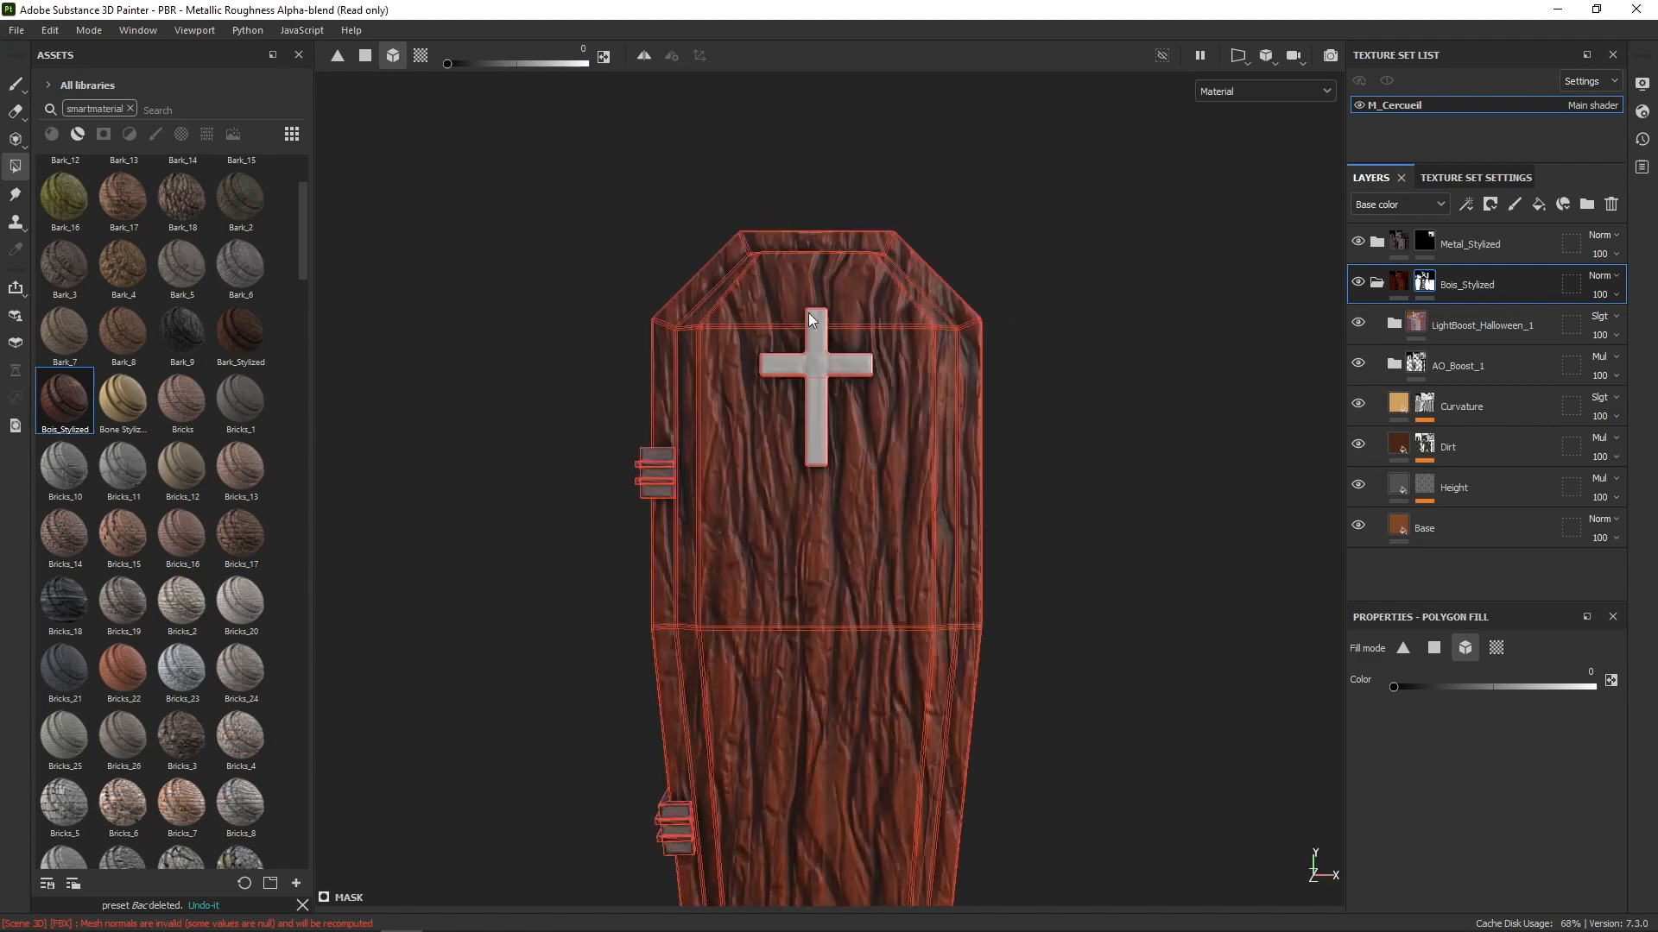
click(1376, 284)
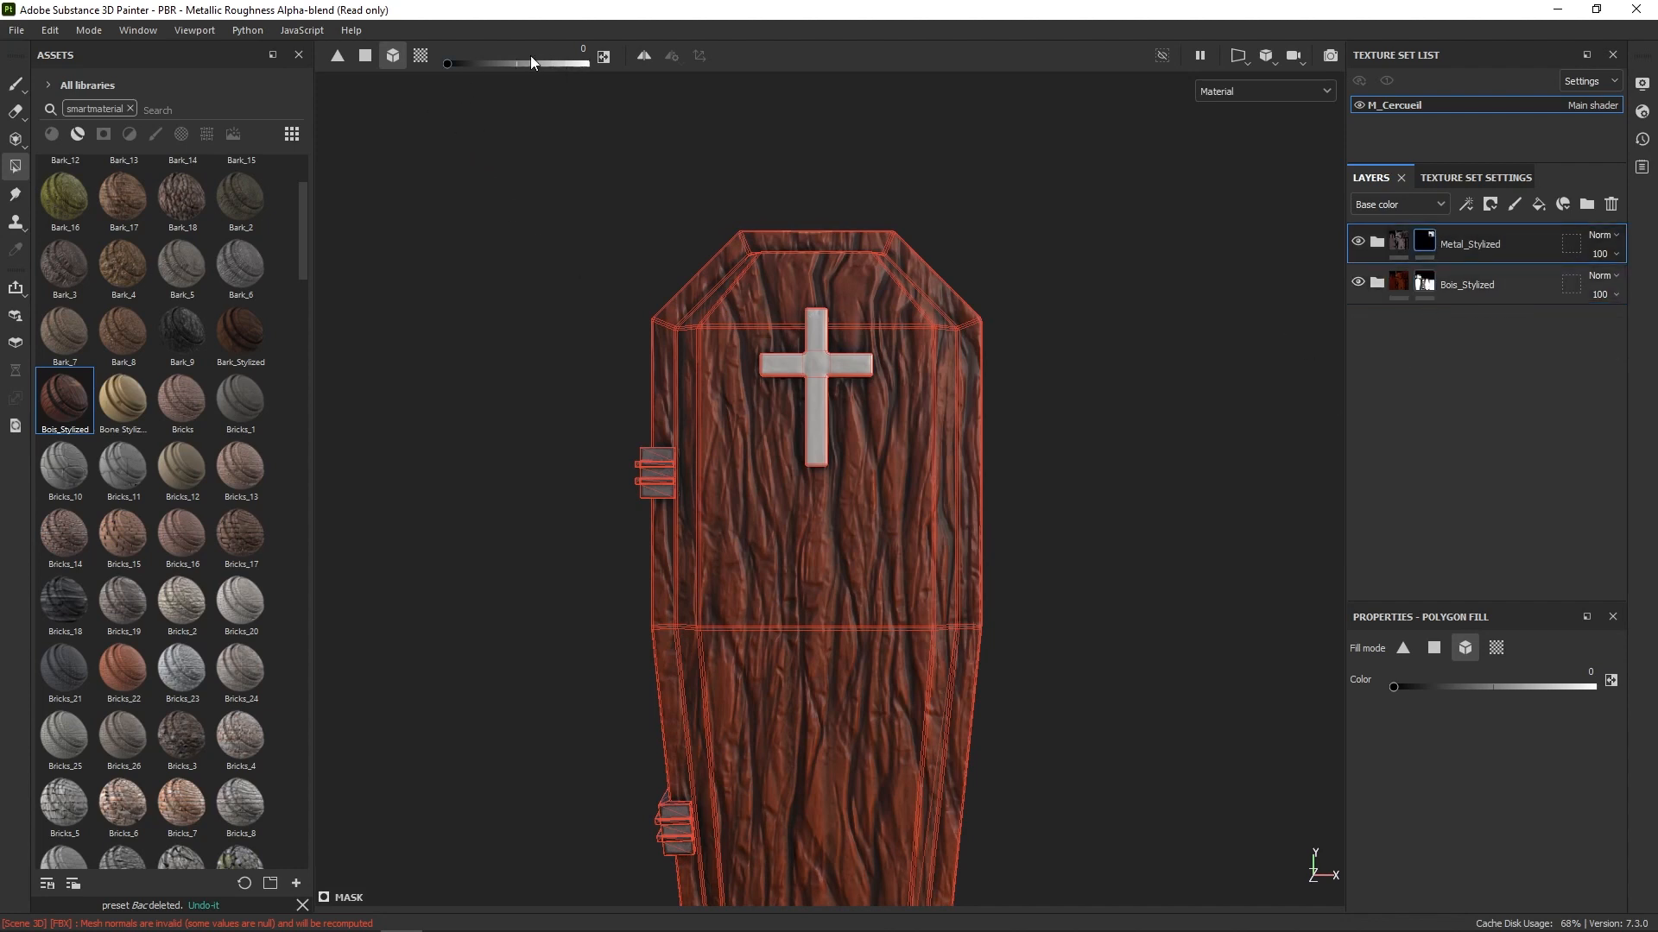
Step: Apply the metal to the cross by filling its mesh with colour 1 in the Metal_Stylized mask
alt+shift+drag(889, 207, 1251, 285)
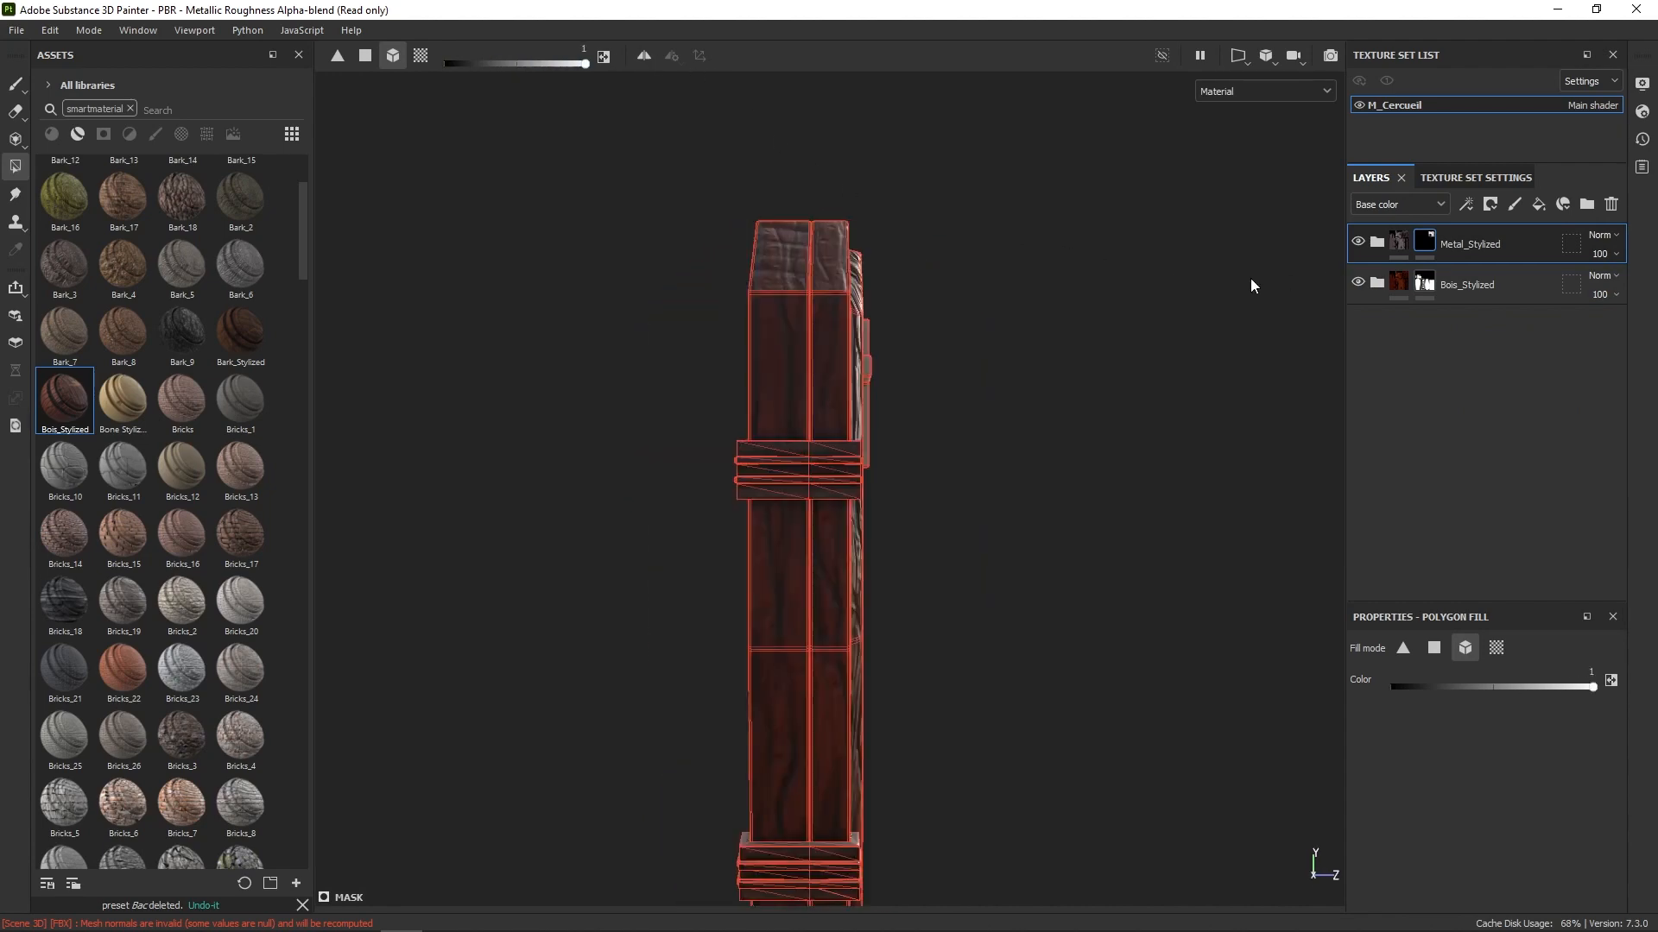
drag(872, 391, 872, 390)
alt+shift+drag(941, 266, 1038, 304)
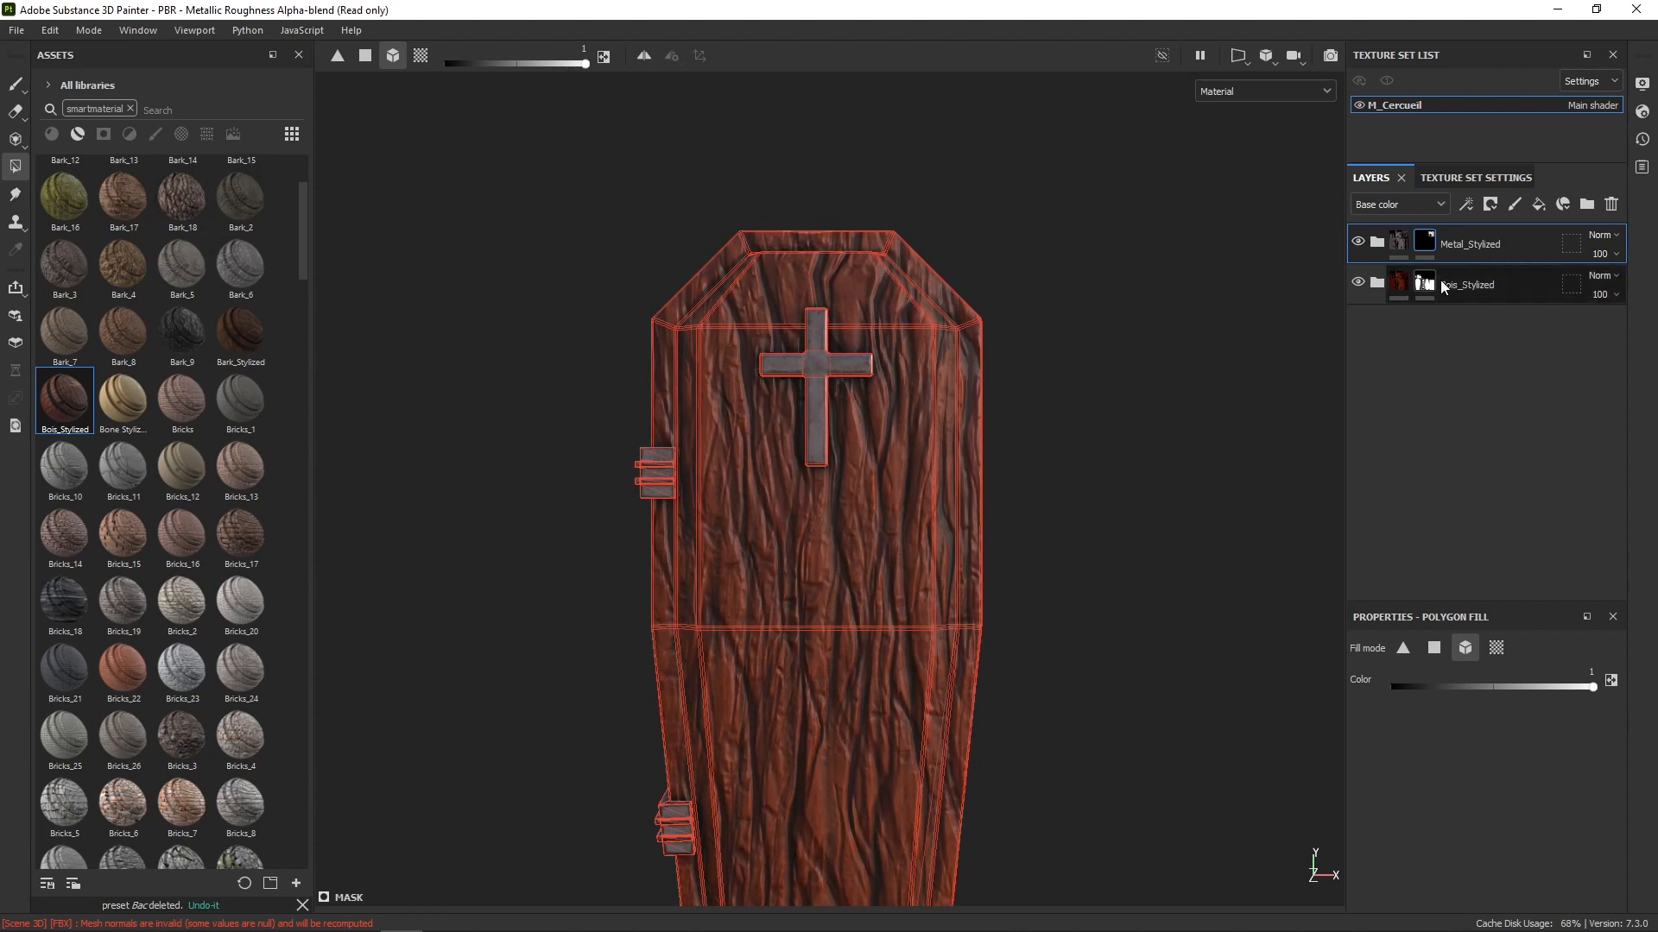
Step: Review the contents of the Bois_Stylized and Metal_Stylized groups and examine the whole textured coffin without the fill wireframe
click(1377, 282)
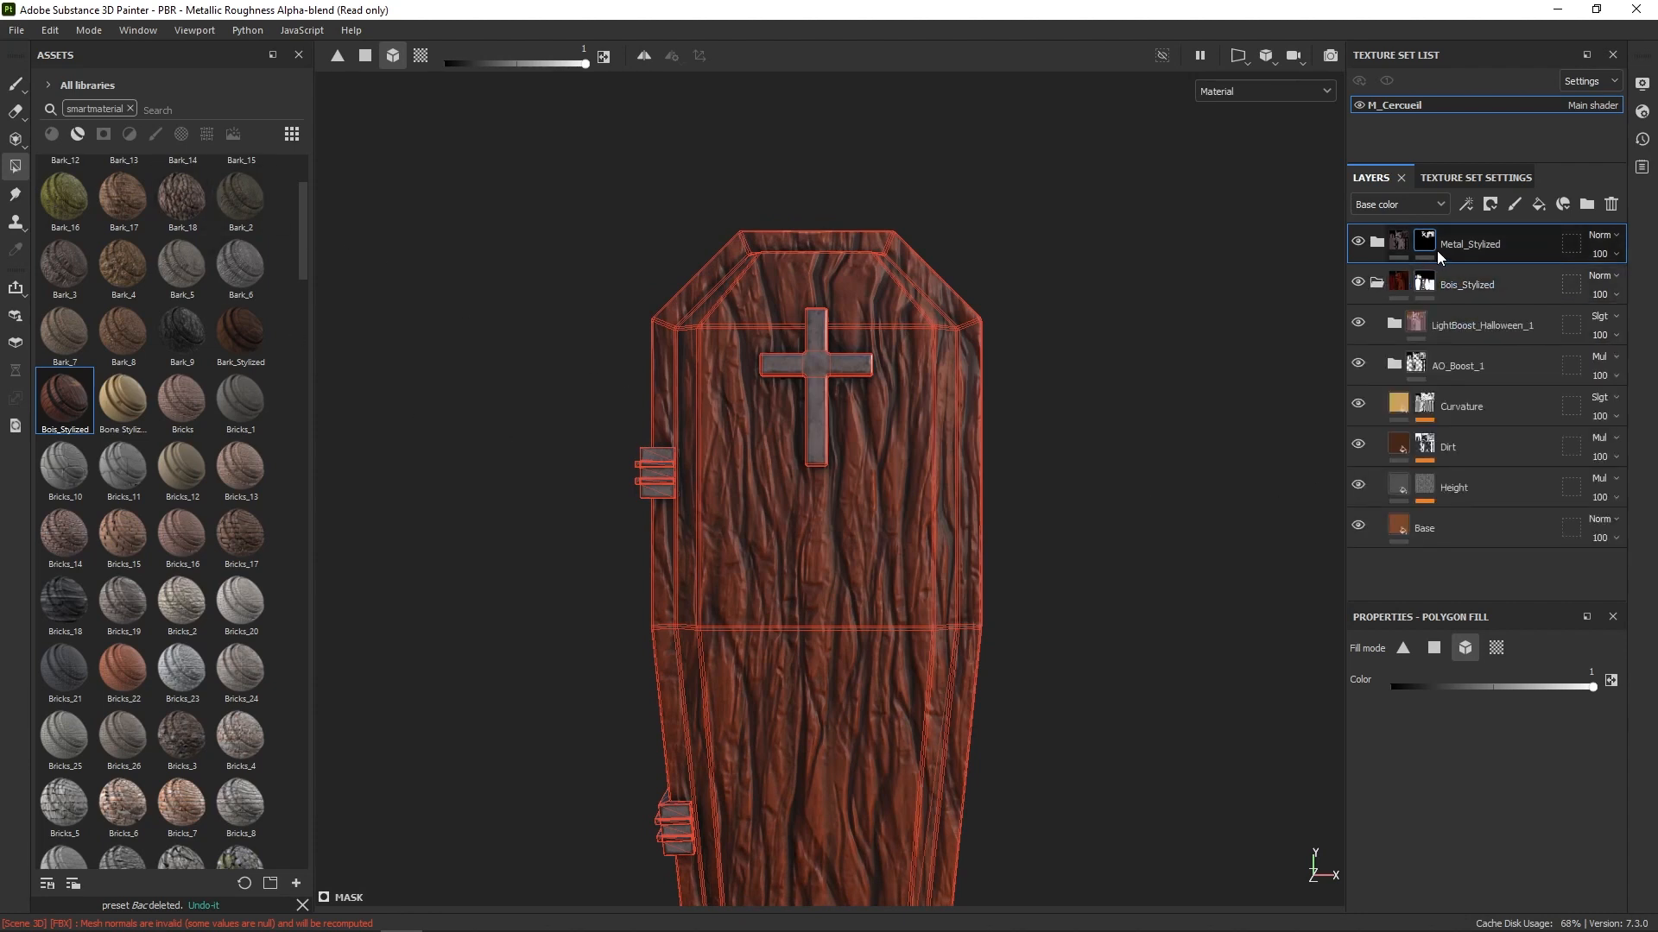
click(1377, 282)
click(1377, 242)
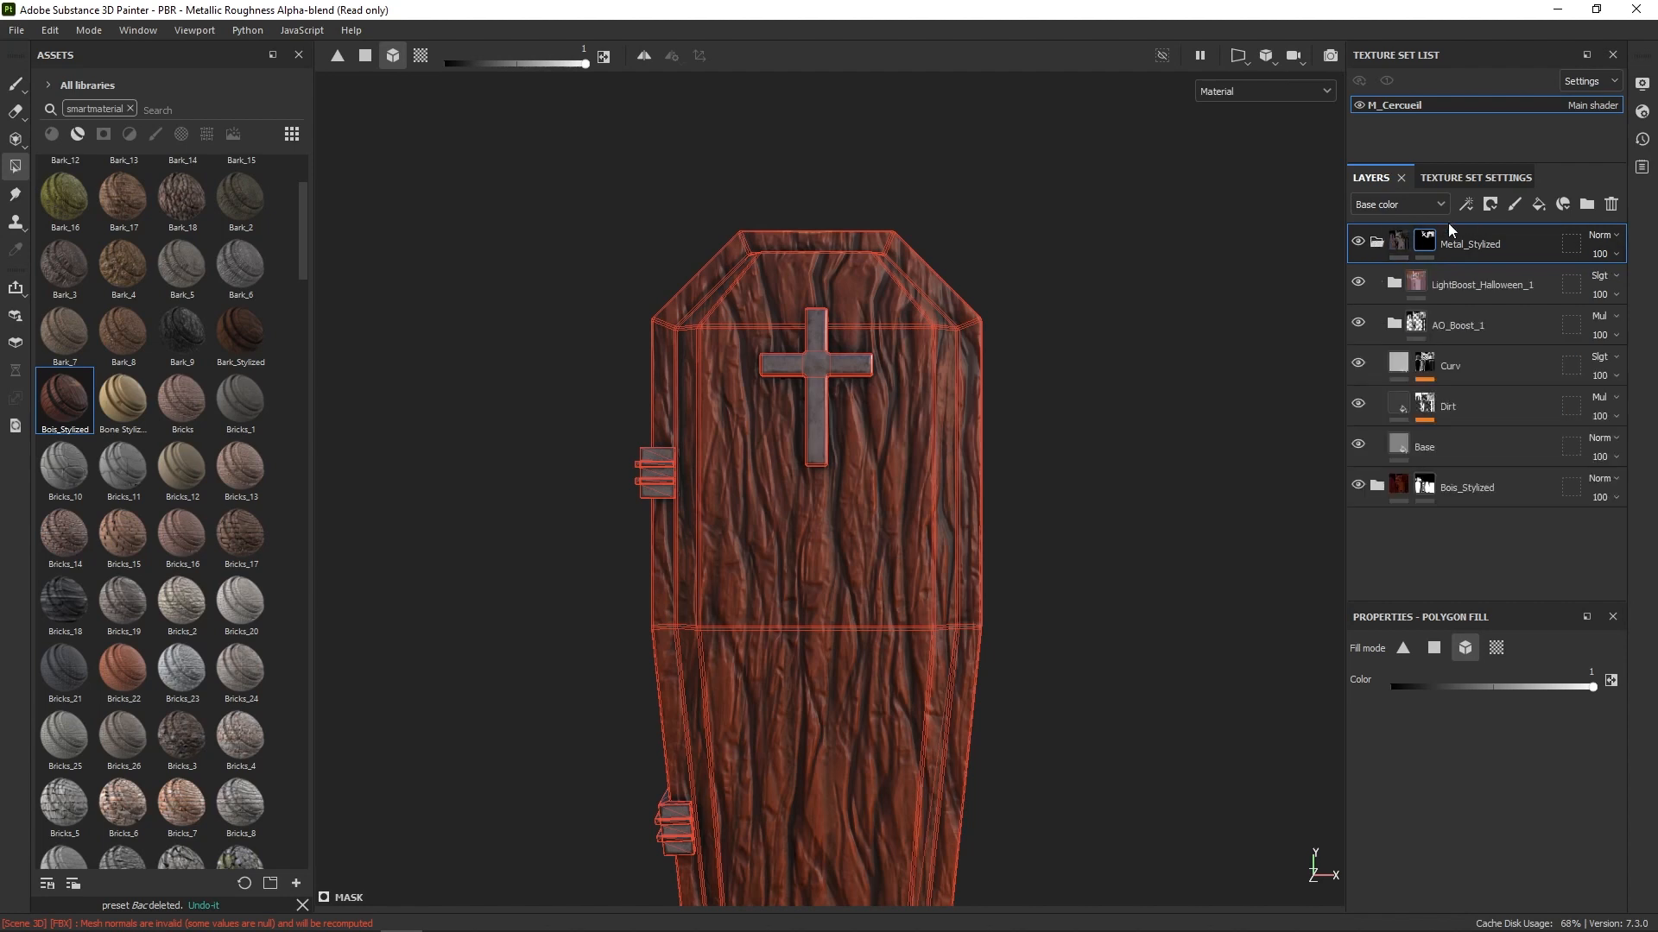
click(1377, 242)
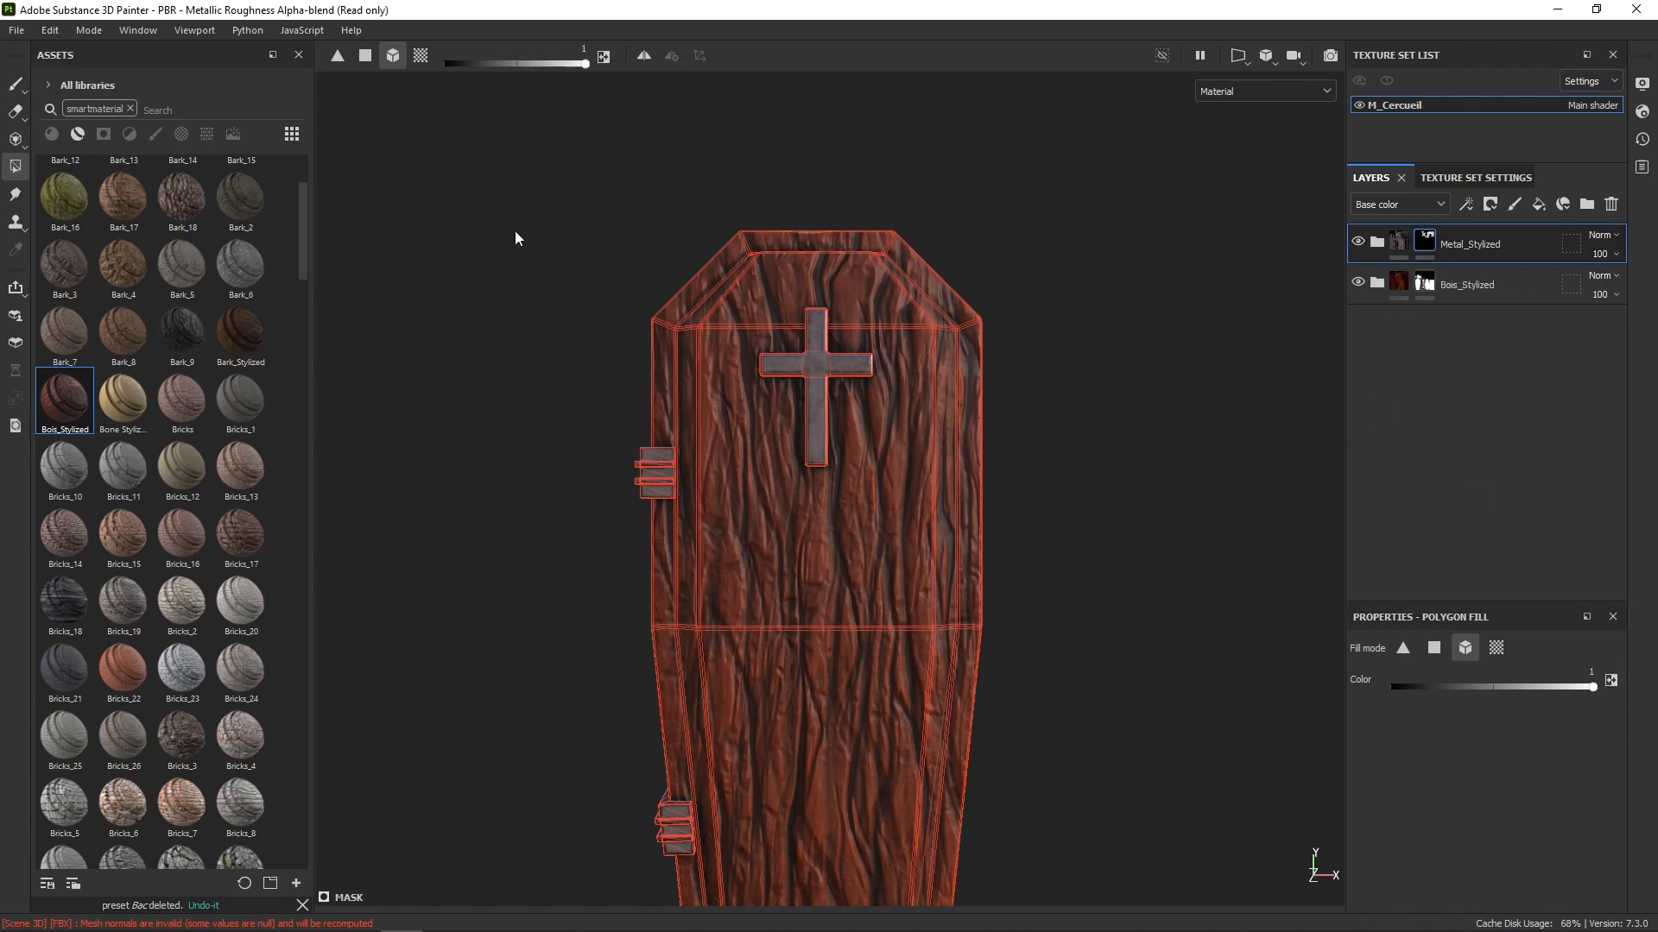
key(1)
mouse_move(1062, 608)
alt+right_down()
mouse_move(1083, 537)
mouse_move(1158, 555)
mouse_move(1180, 511)
alt+right_up()
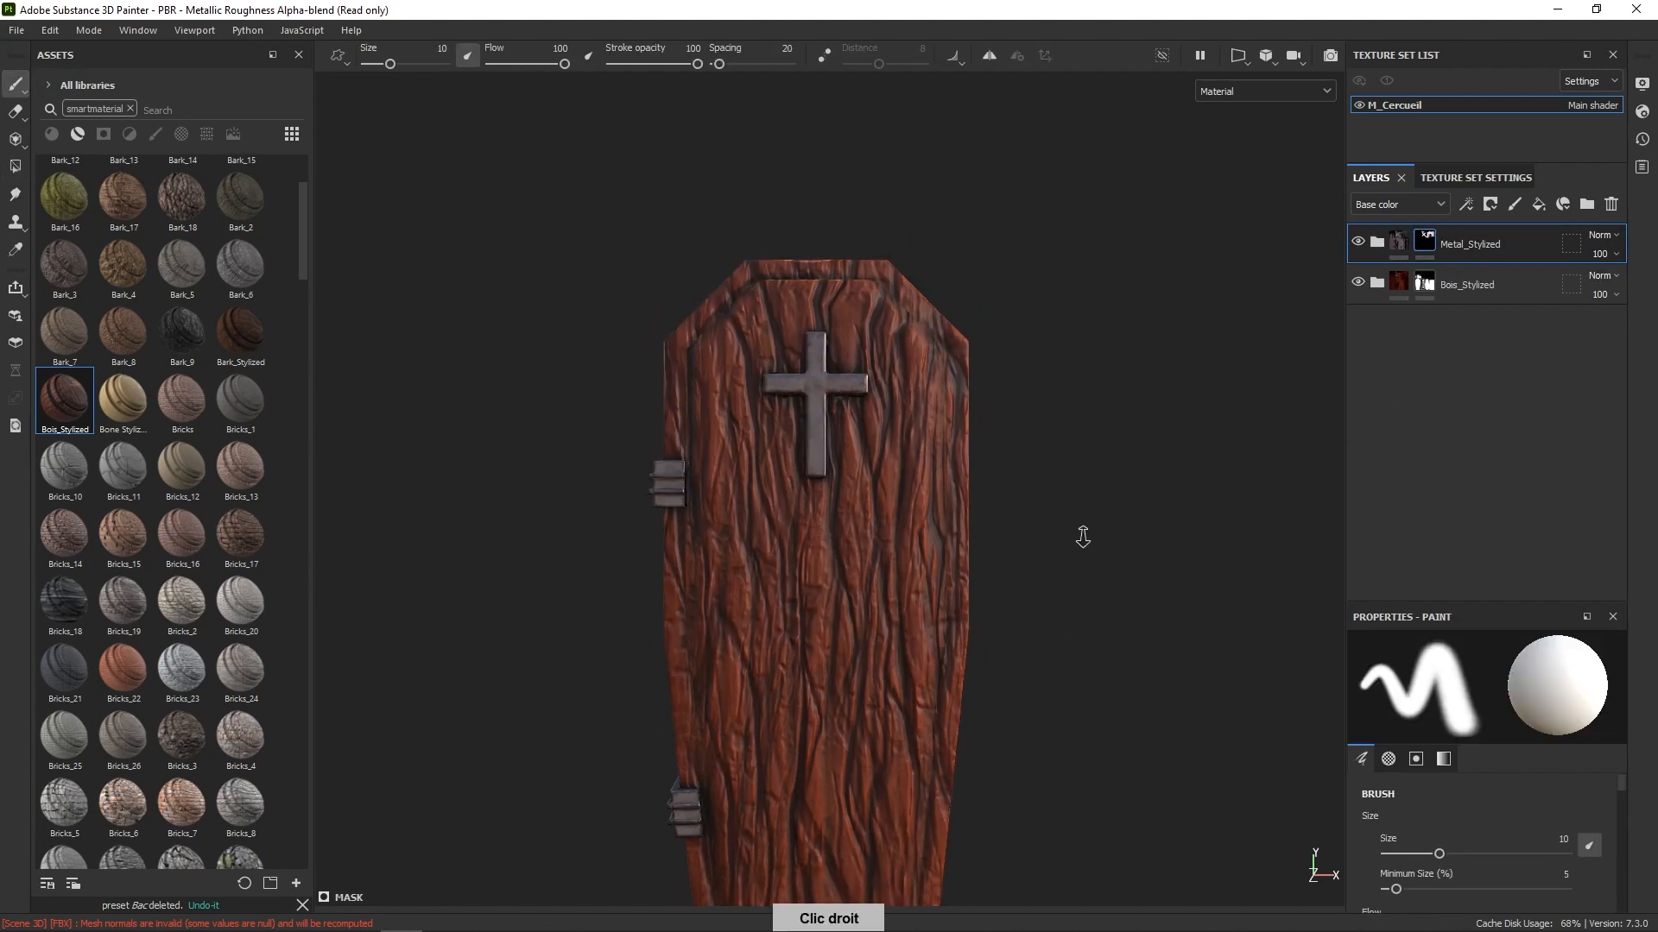
mouse_move(1180, 510)
middle_down()
mouse_move(1218, 478)
mouse_move(1076, 518)
mouse_move(1025, 592)
mouse_move(1113, 500)
mouse_move(1177, 471)
mouse_move(1184, 483)
middle_up()
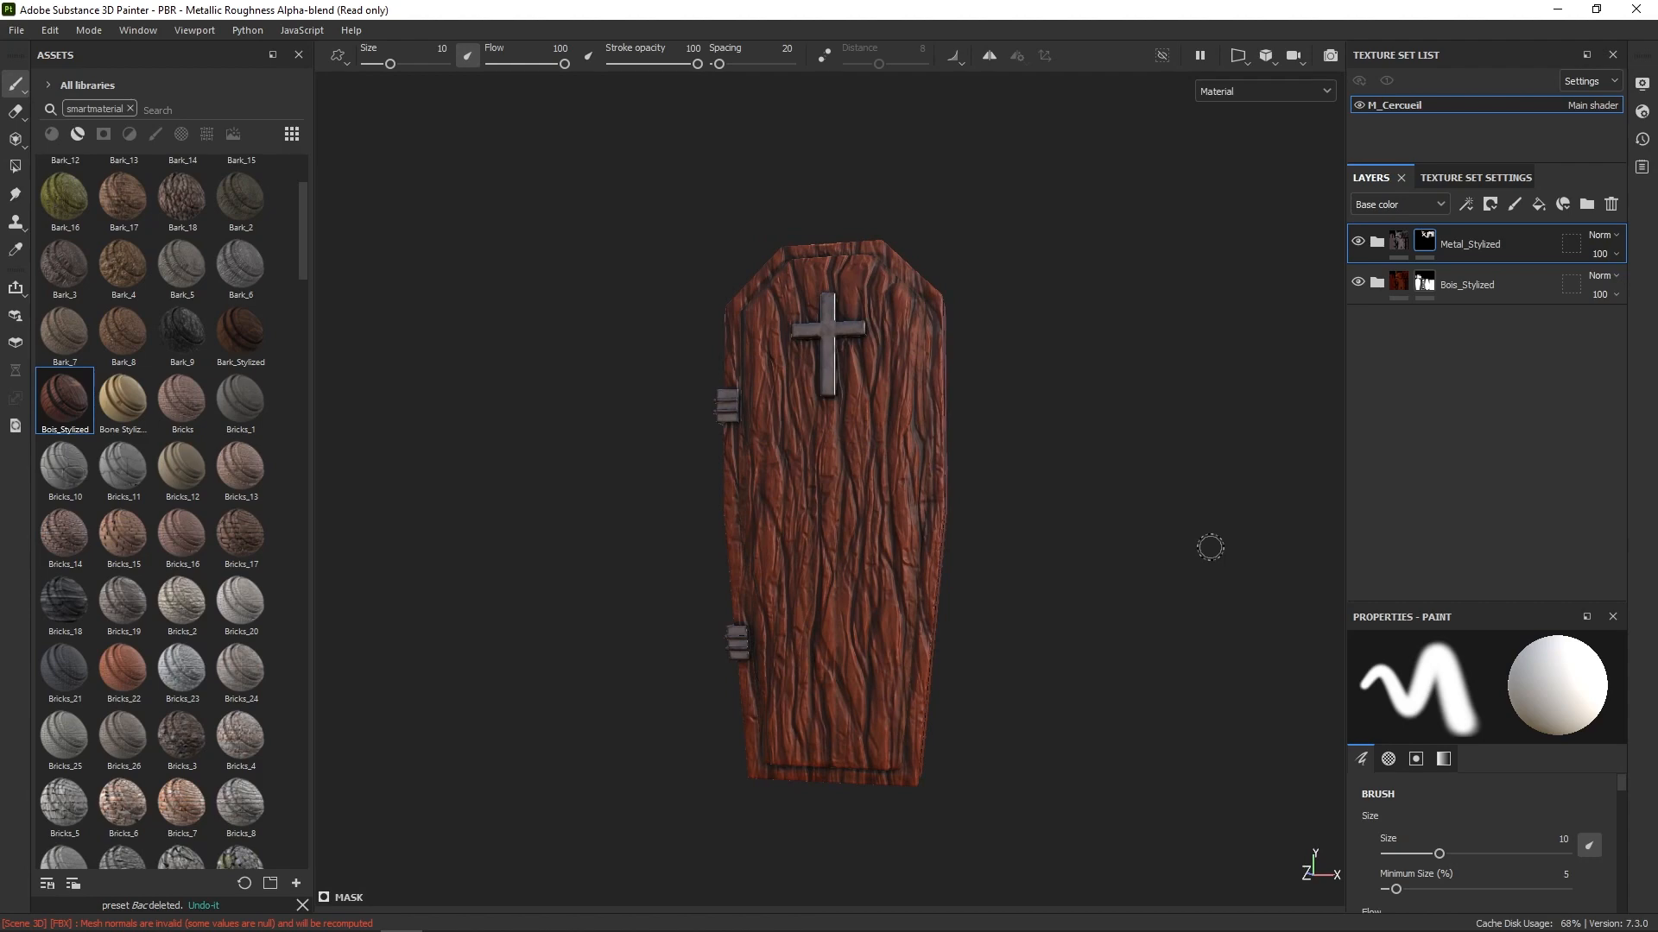
Step: Start a texture export and browse to the Export_Textures/Assets folder in 04 - Substance Painter for the output directory
click(17, 29)
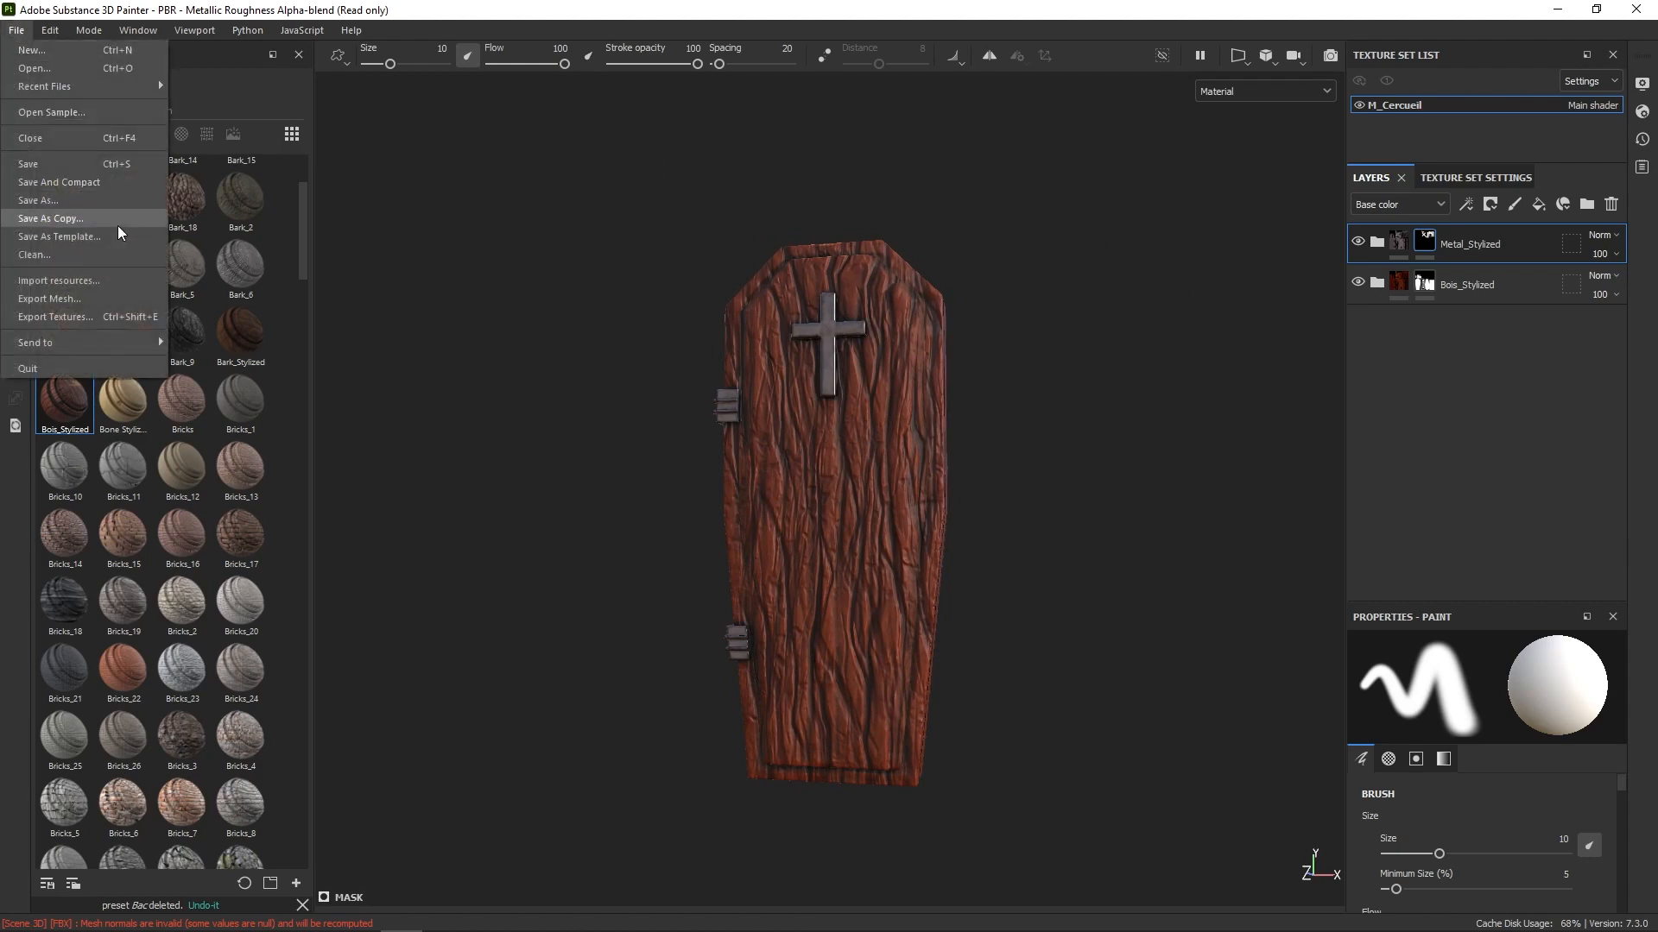
click(121, 313)
click(1002, 257)
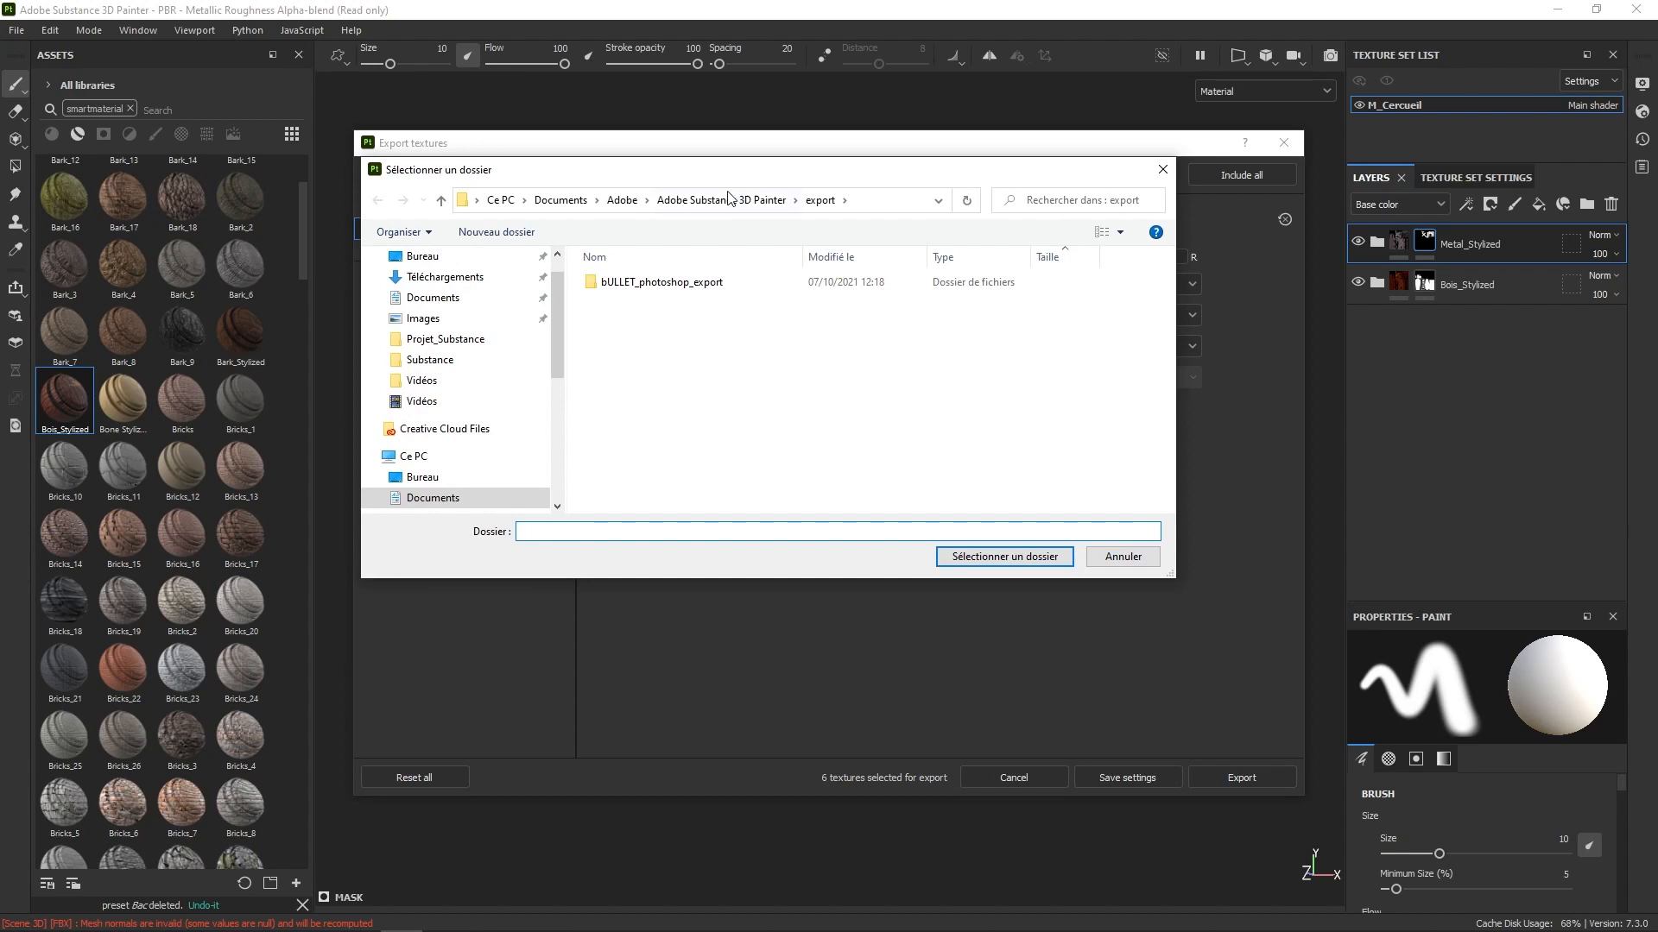
scroll(553, 320, down, 1)
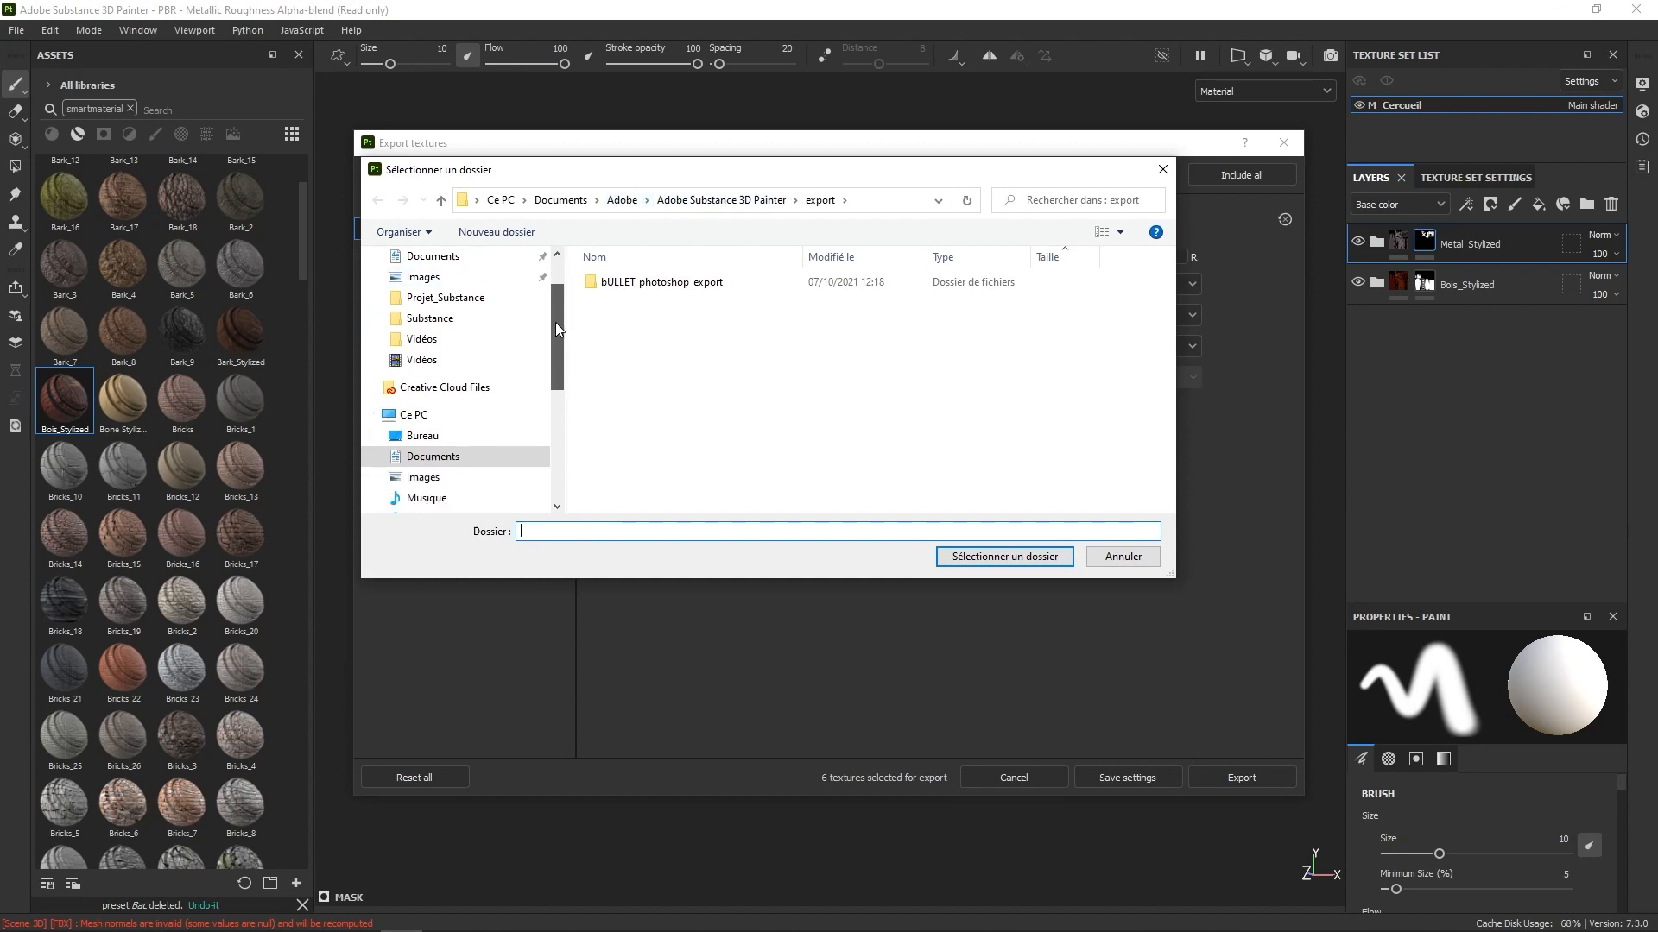
click(484, 297)
click(741, 199)
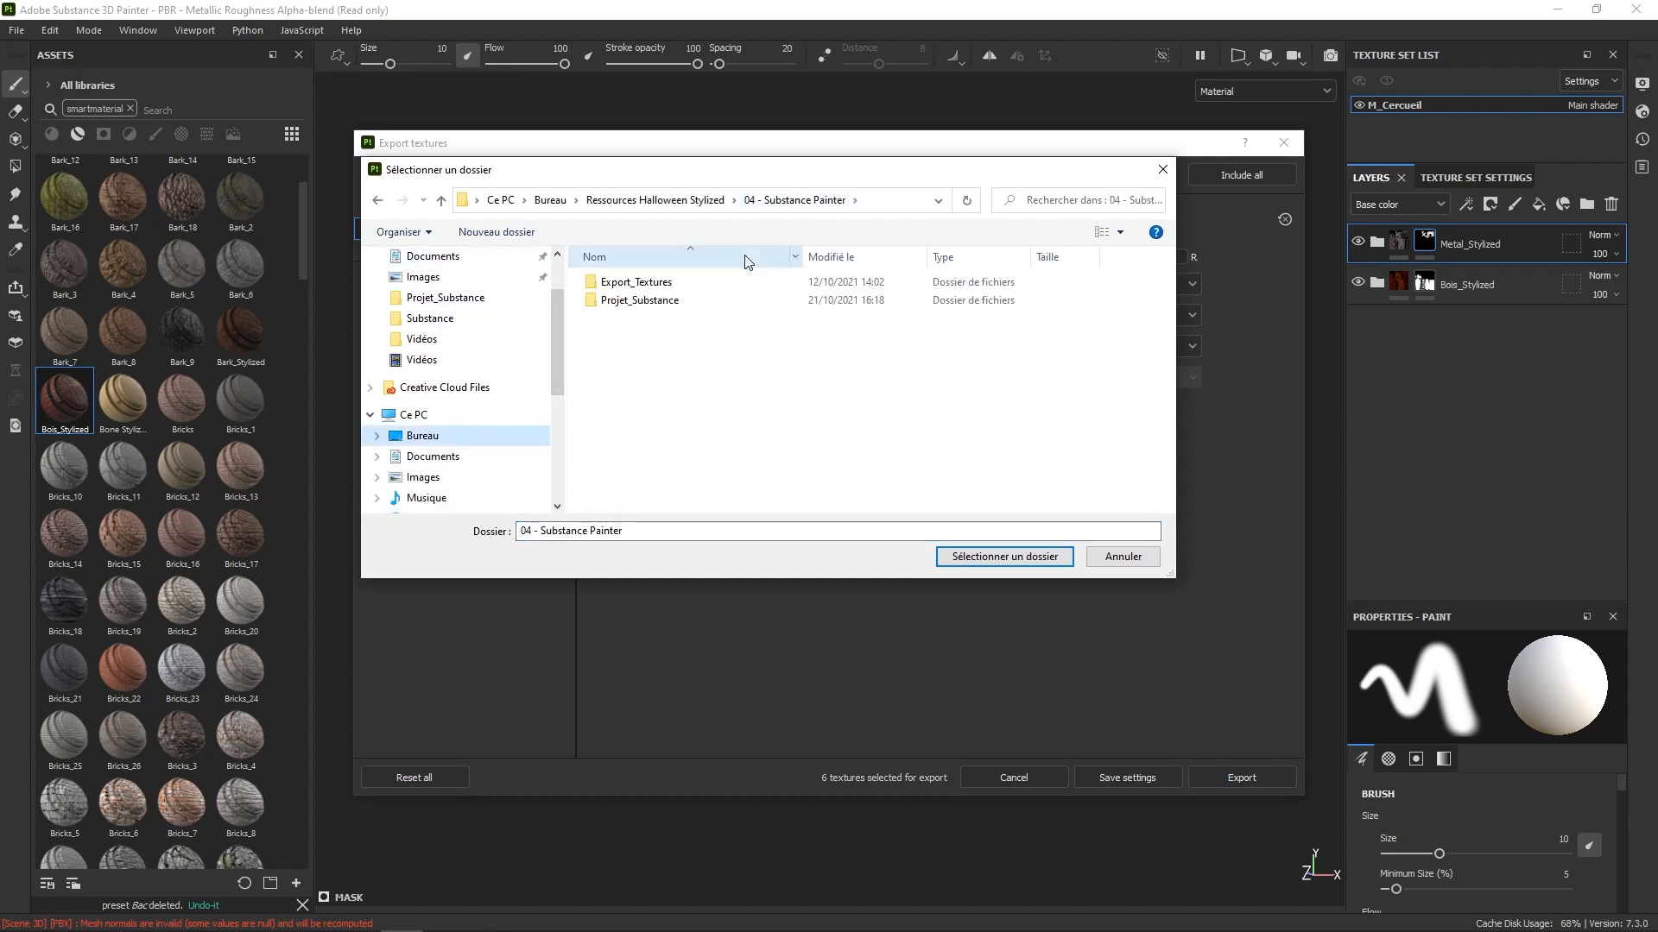
double_click(639, 282)
click(631, 282)
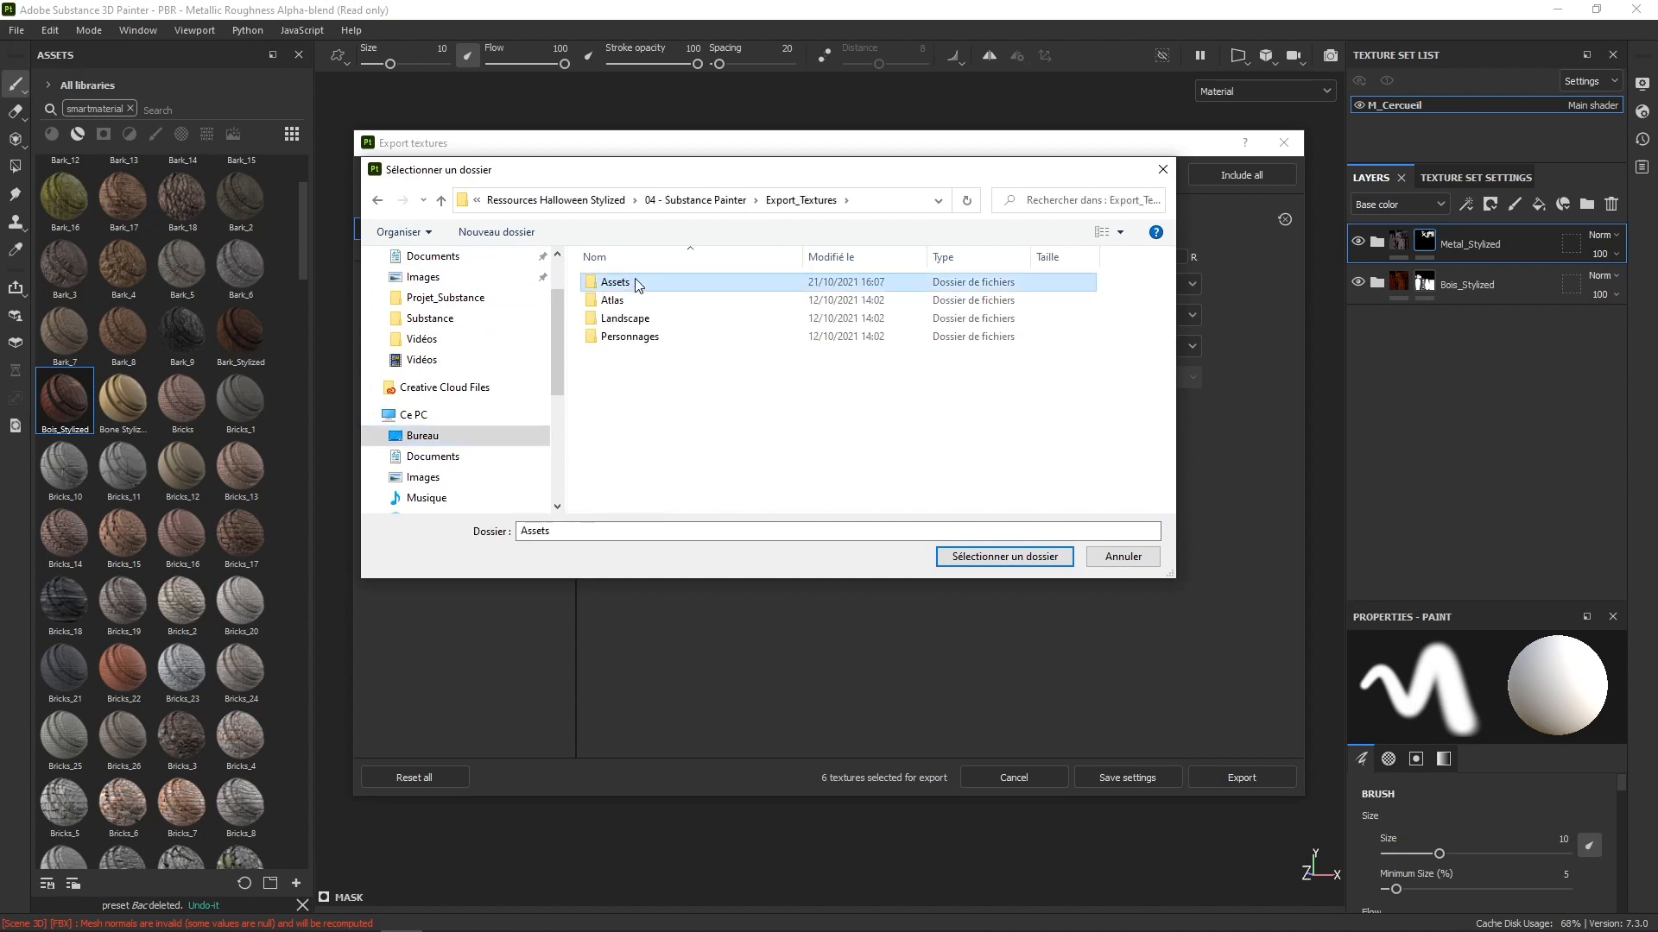
double_click(638, 282)
Step: Create a folder named Cercueil inside Assets and choose it as the export output directory
click(496, 231)
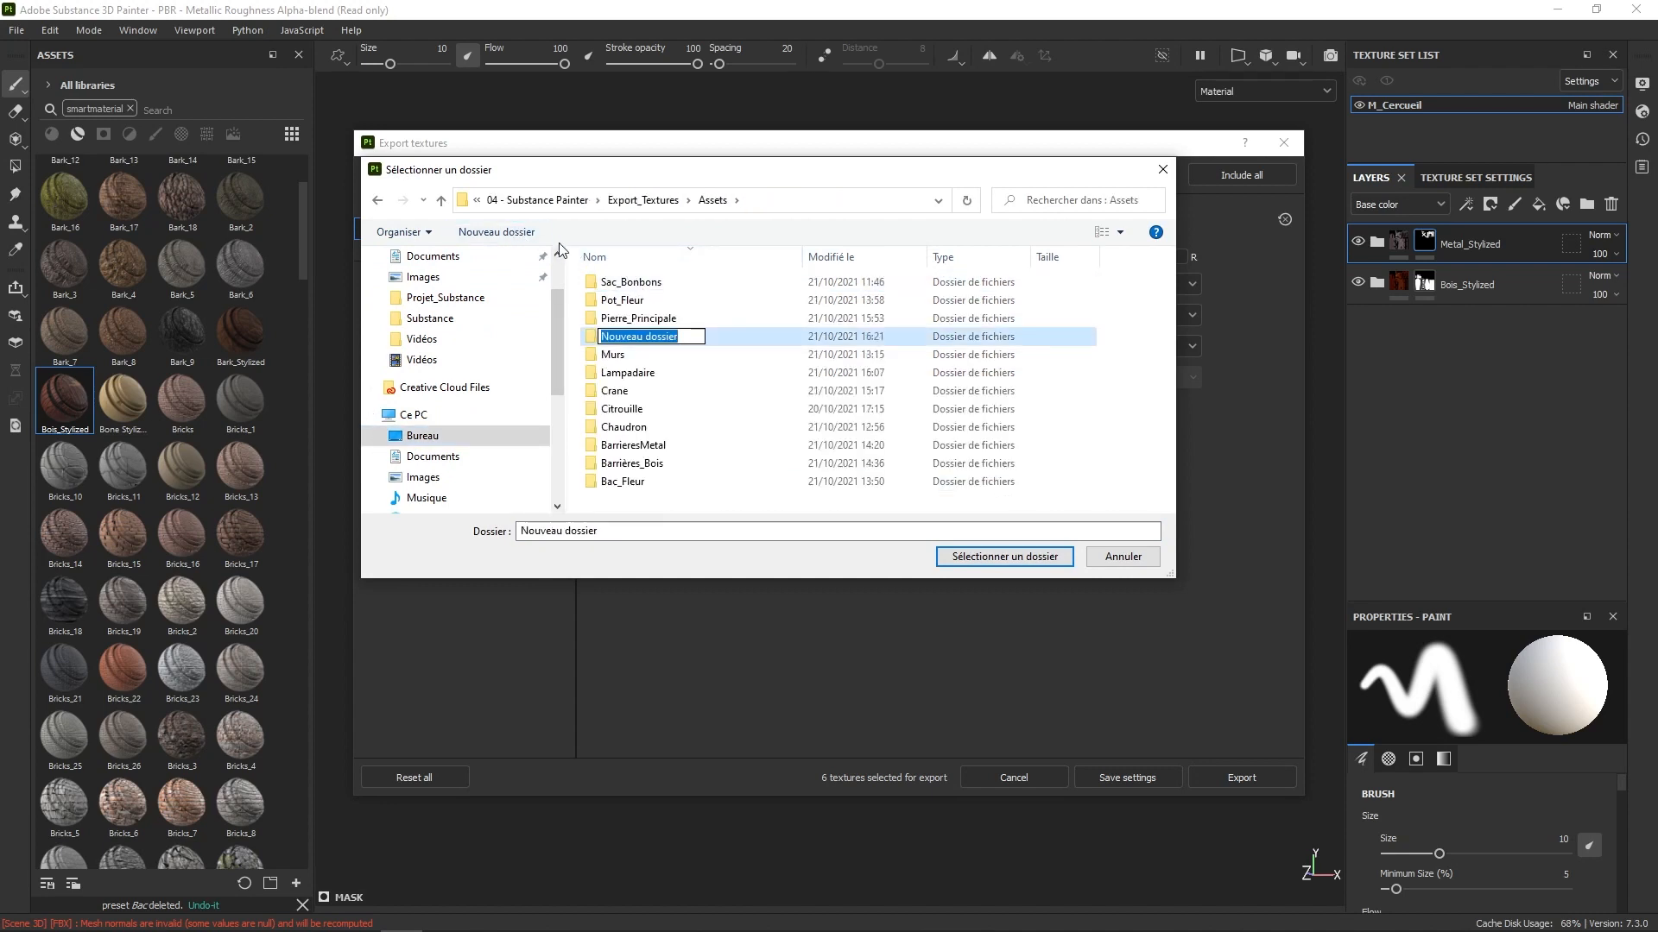
text(Cercuei)
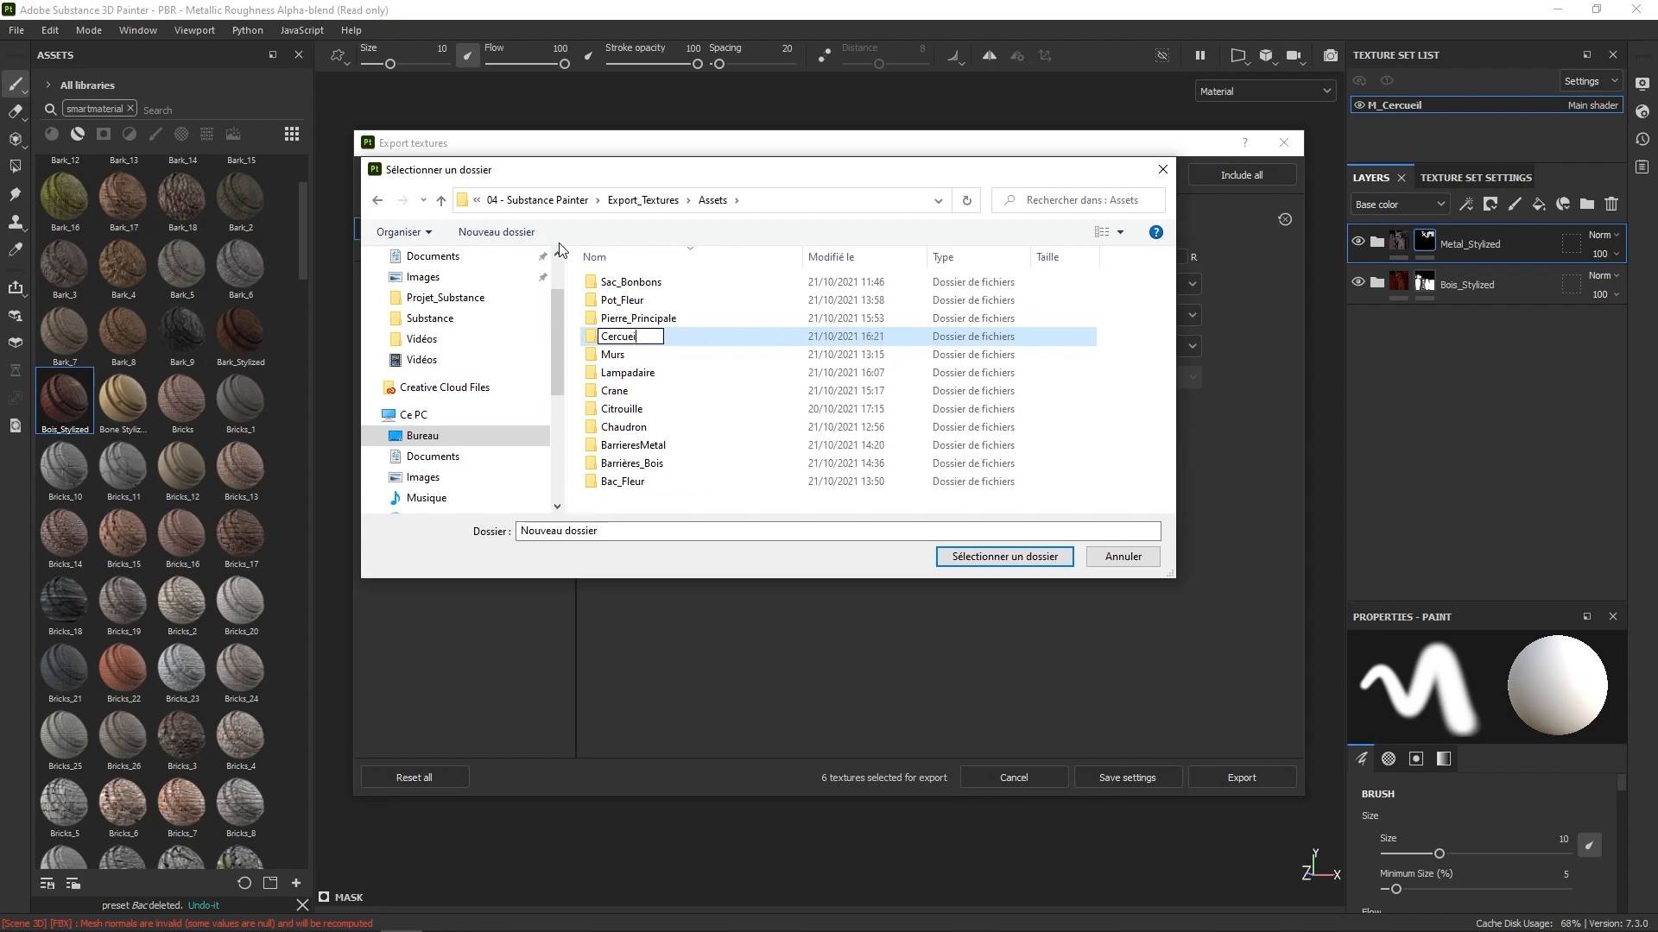
text(l)
click(696, 504)
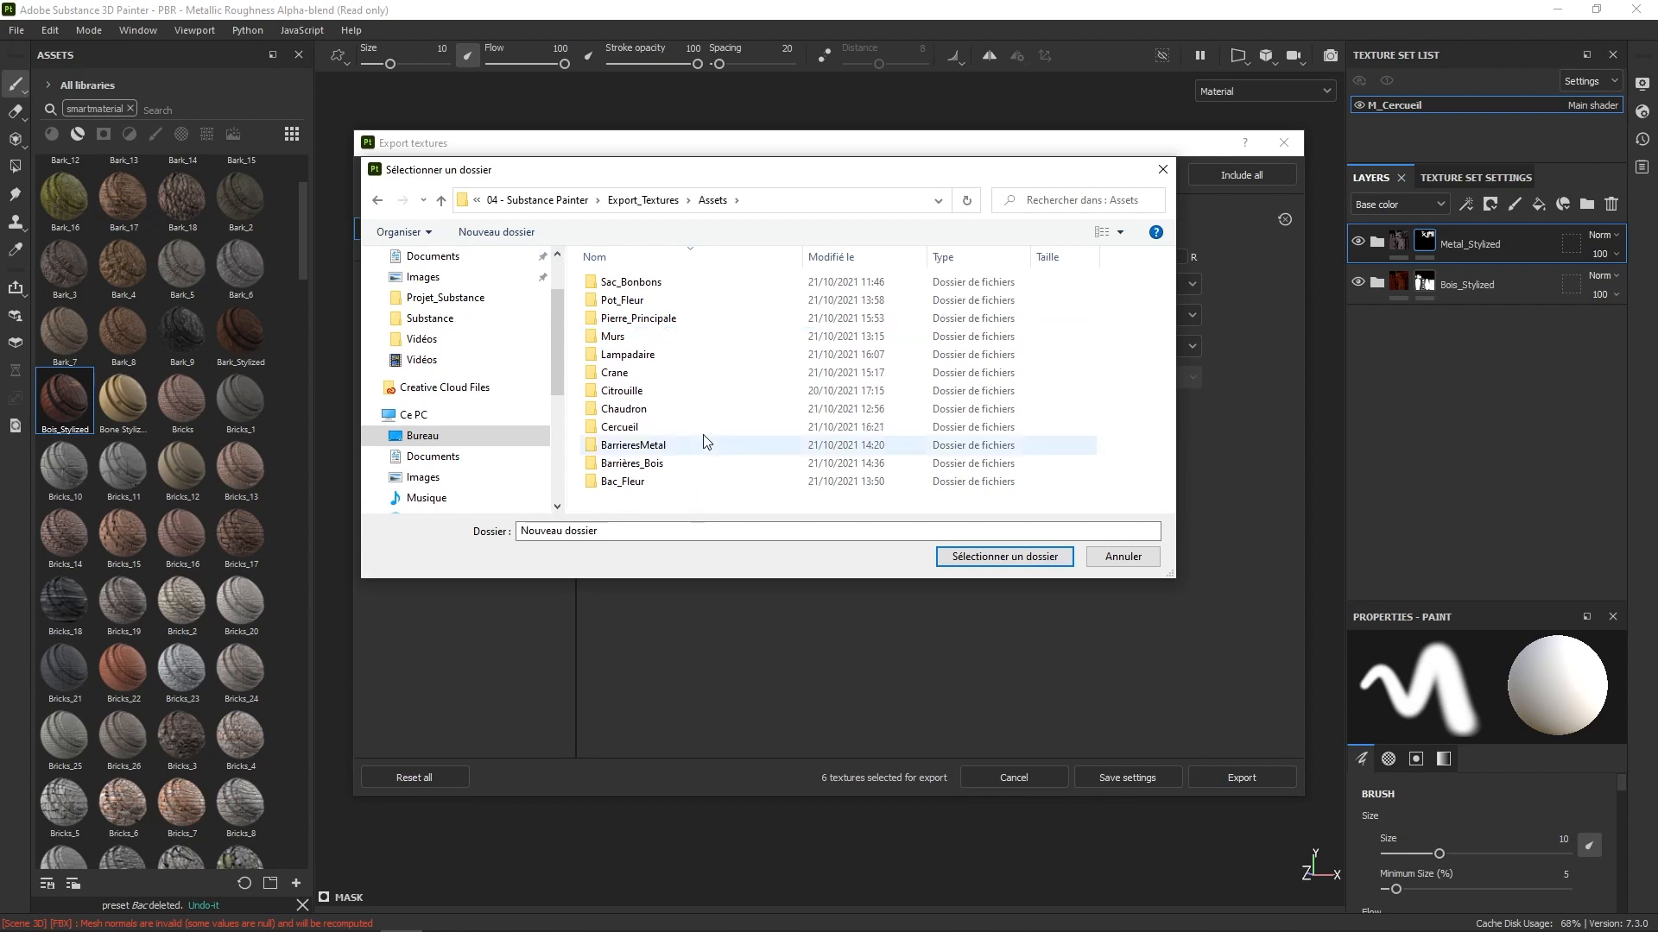
click(639, 393)
click(646, 429)
double_click(646, 429)
click(1004, 556)
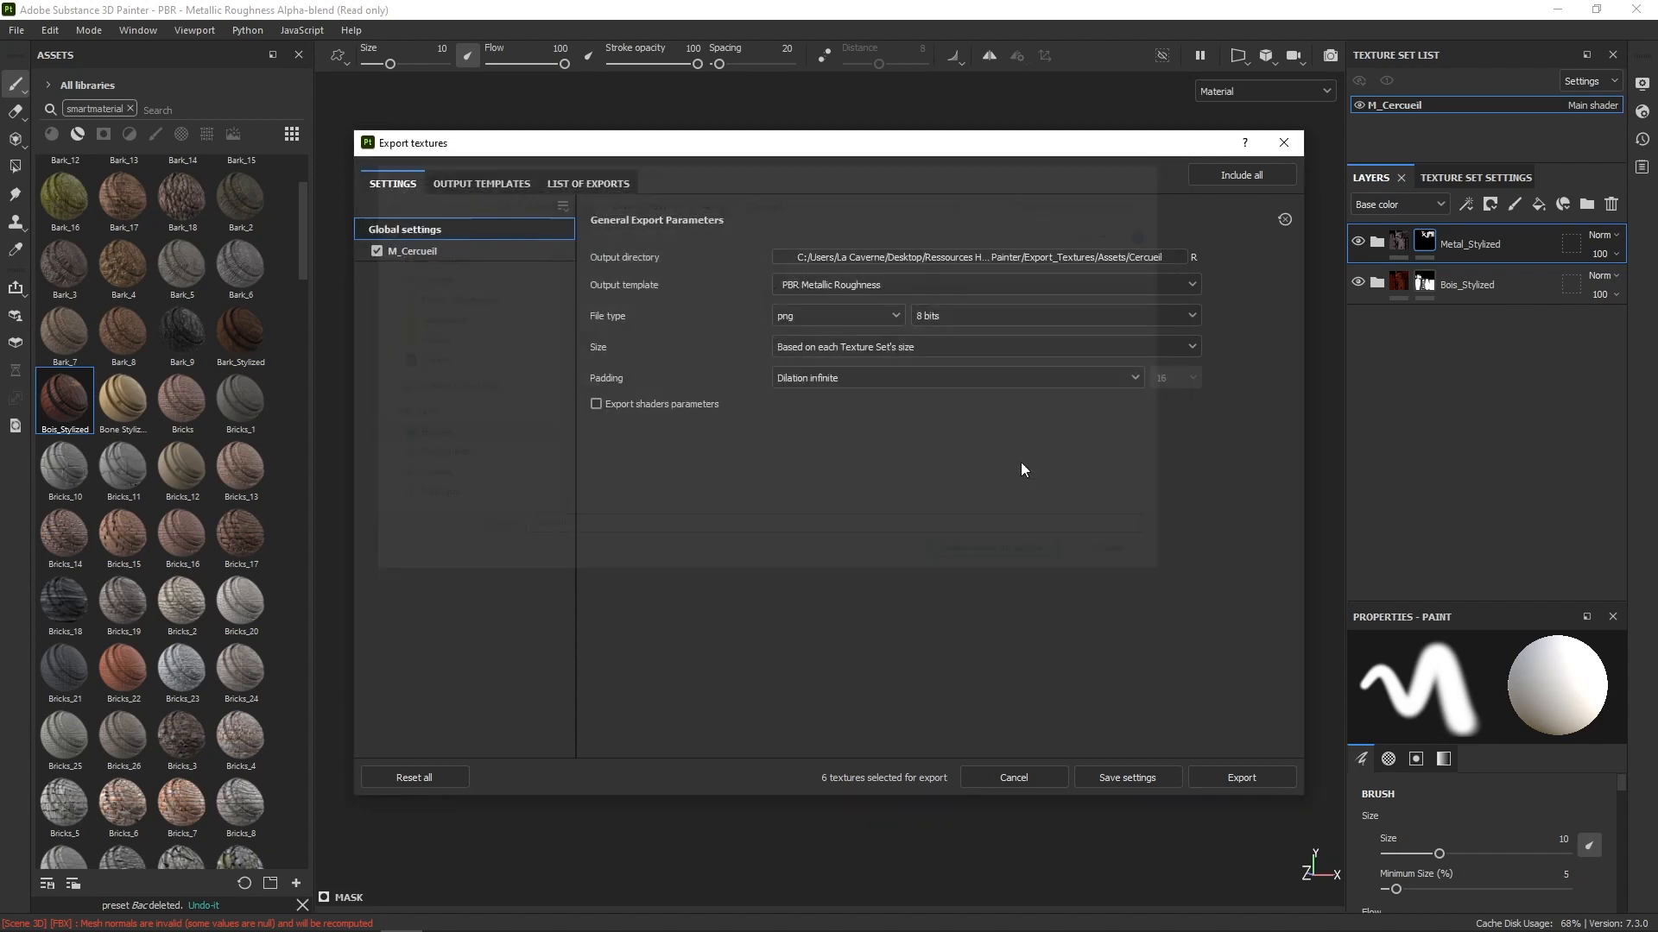
Step: Export the coffin textures with the Unreal_Optimized template, the file type based on the output template and a 1024 size
click(935, 284)
drag(1195, 363, 1194, 429)
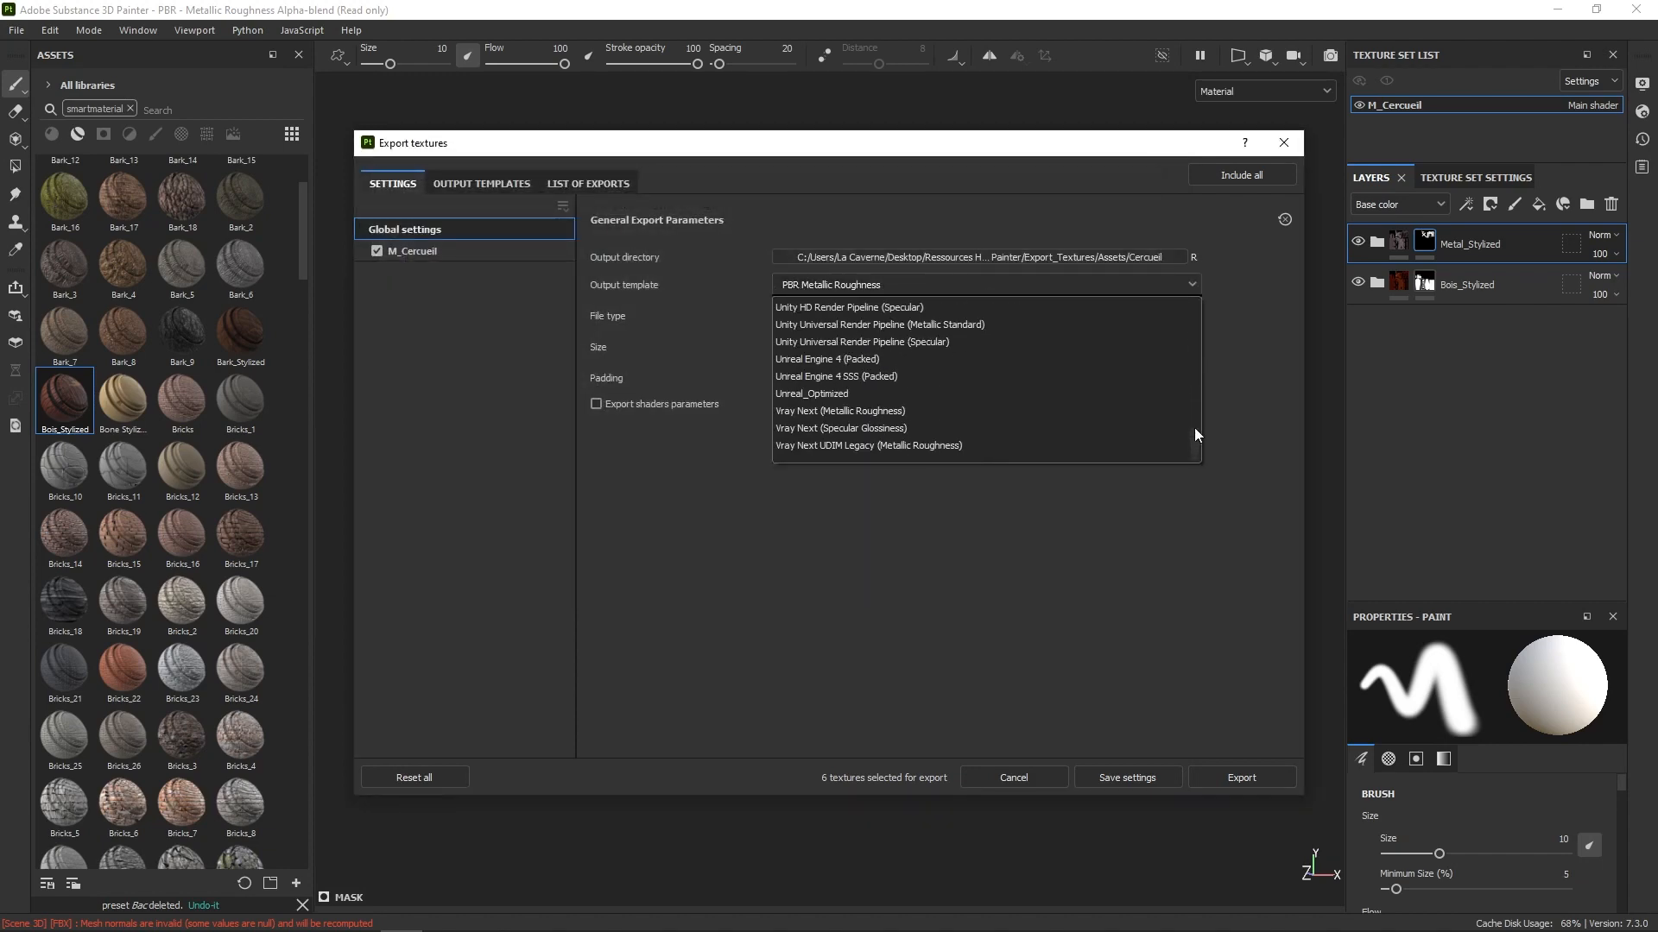
click(837, 394)
click(856, 316)
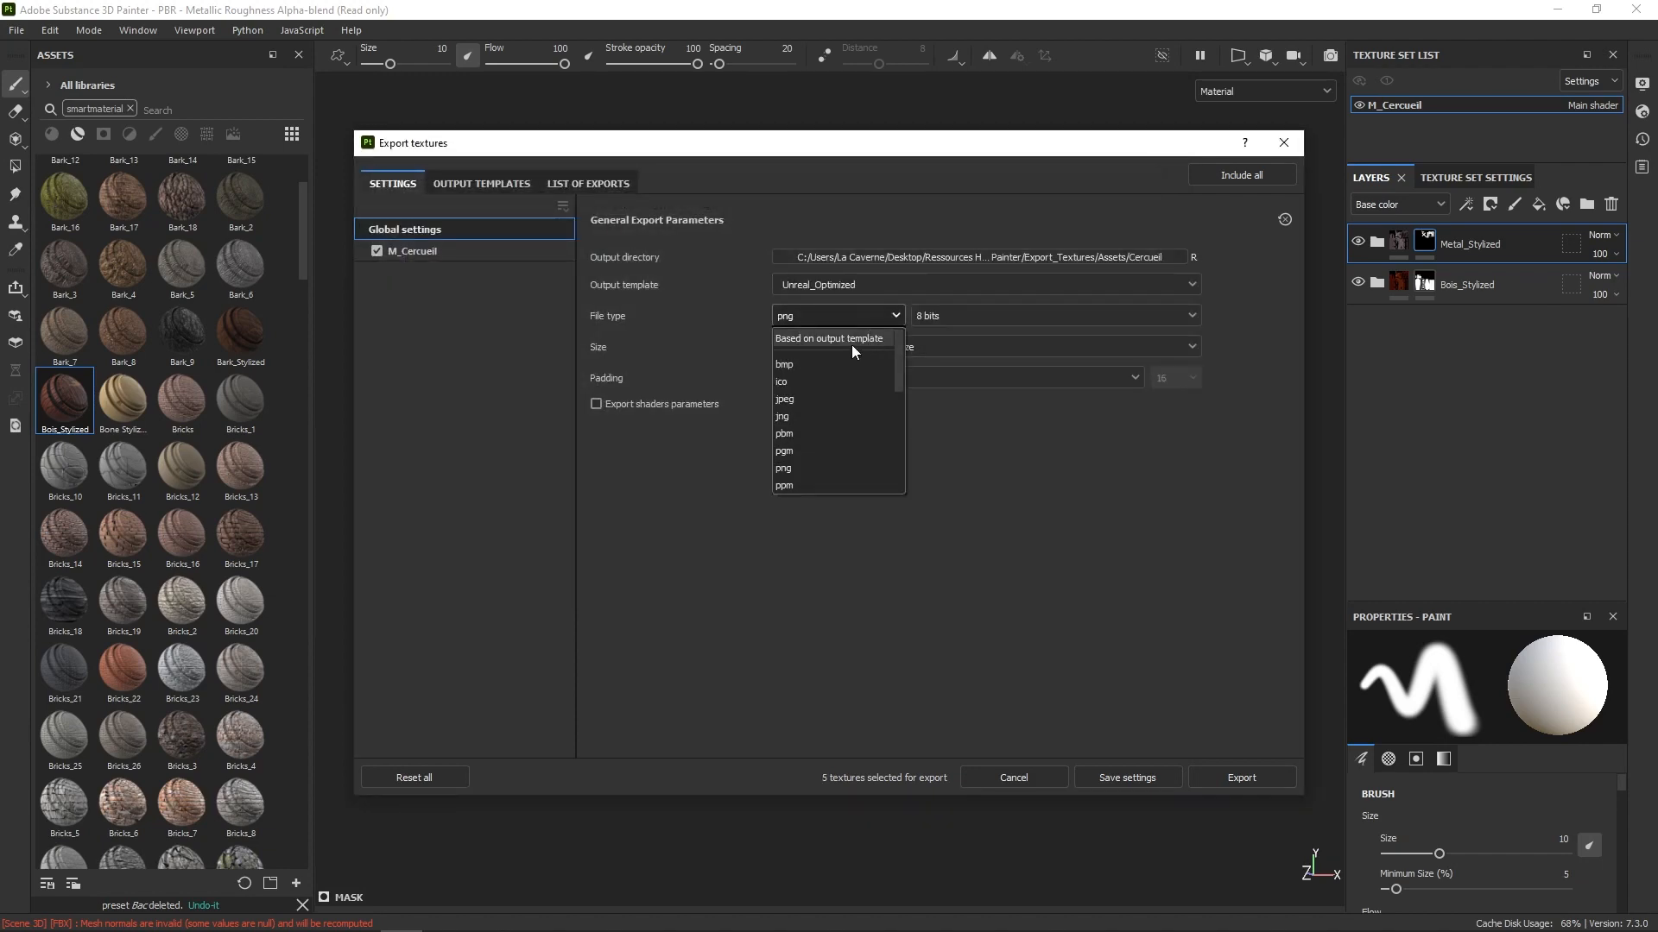
click(851, 339)
click(1126, 346)
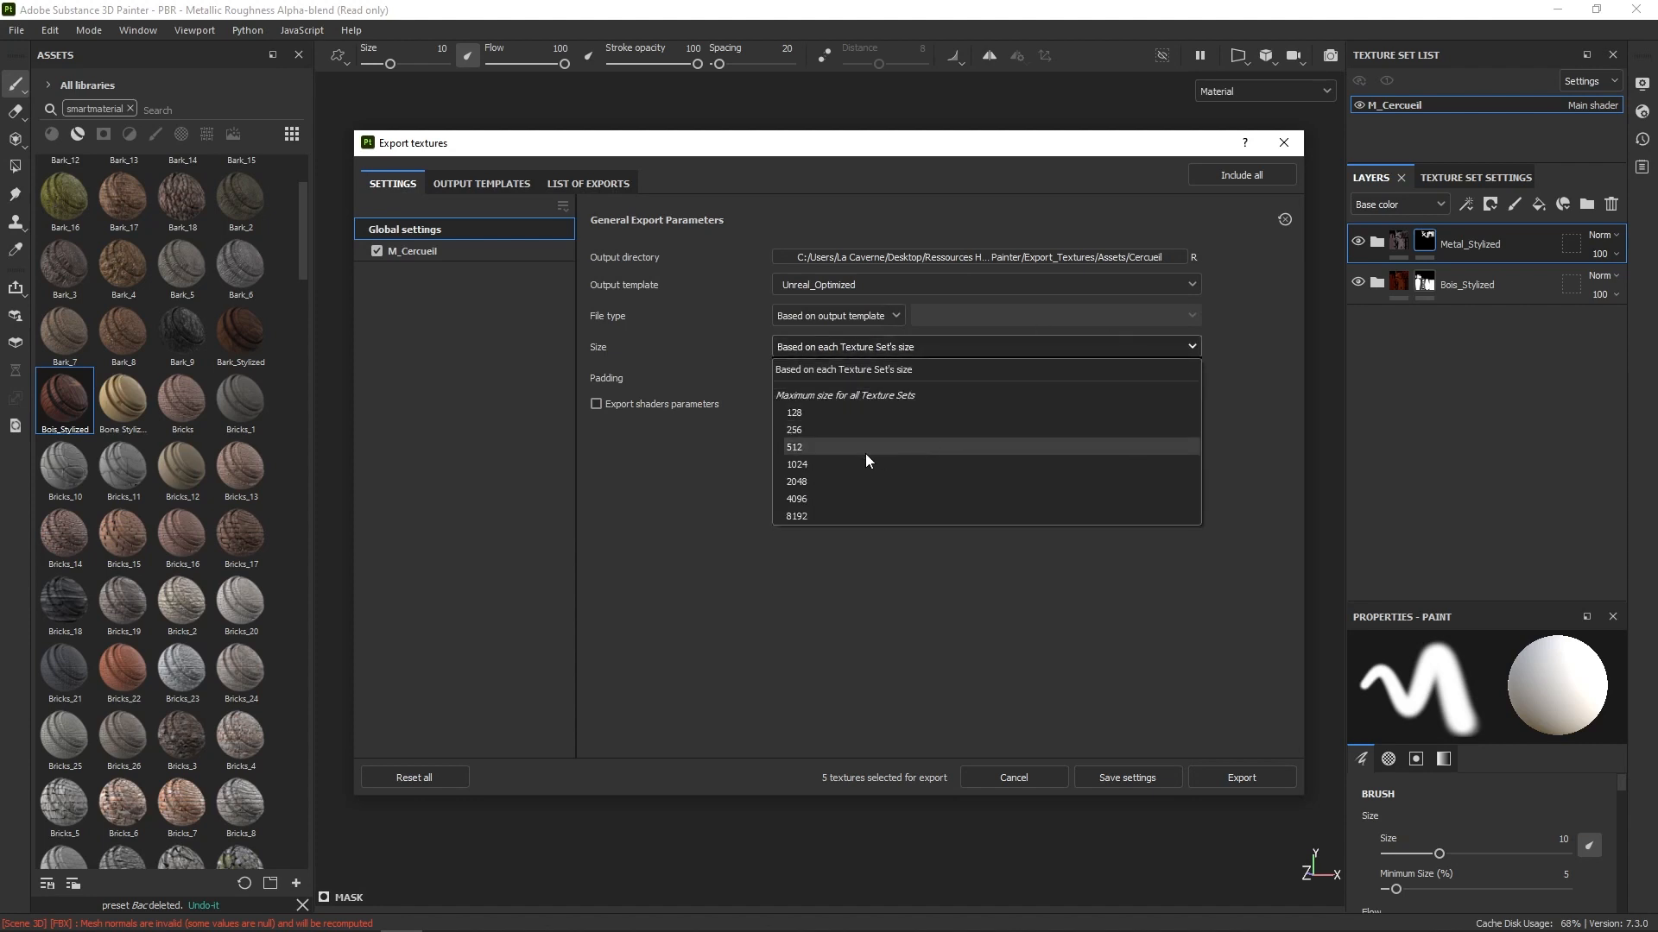
click(865, 455)
click(1250, 779)
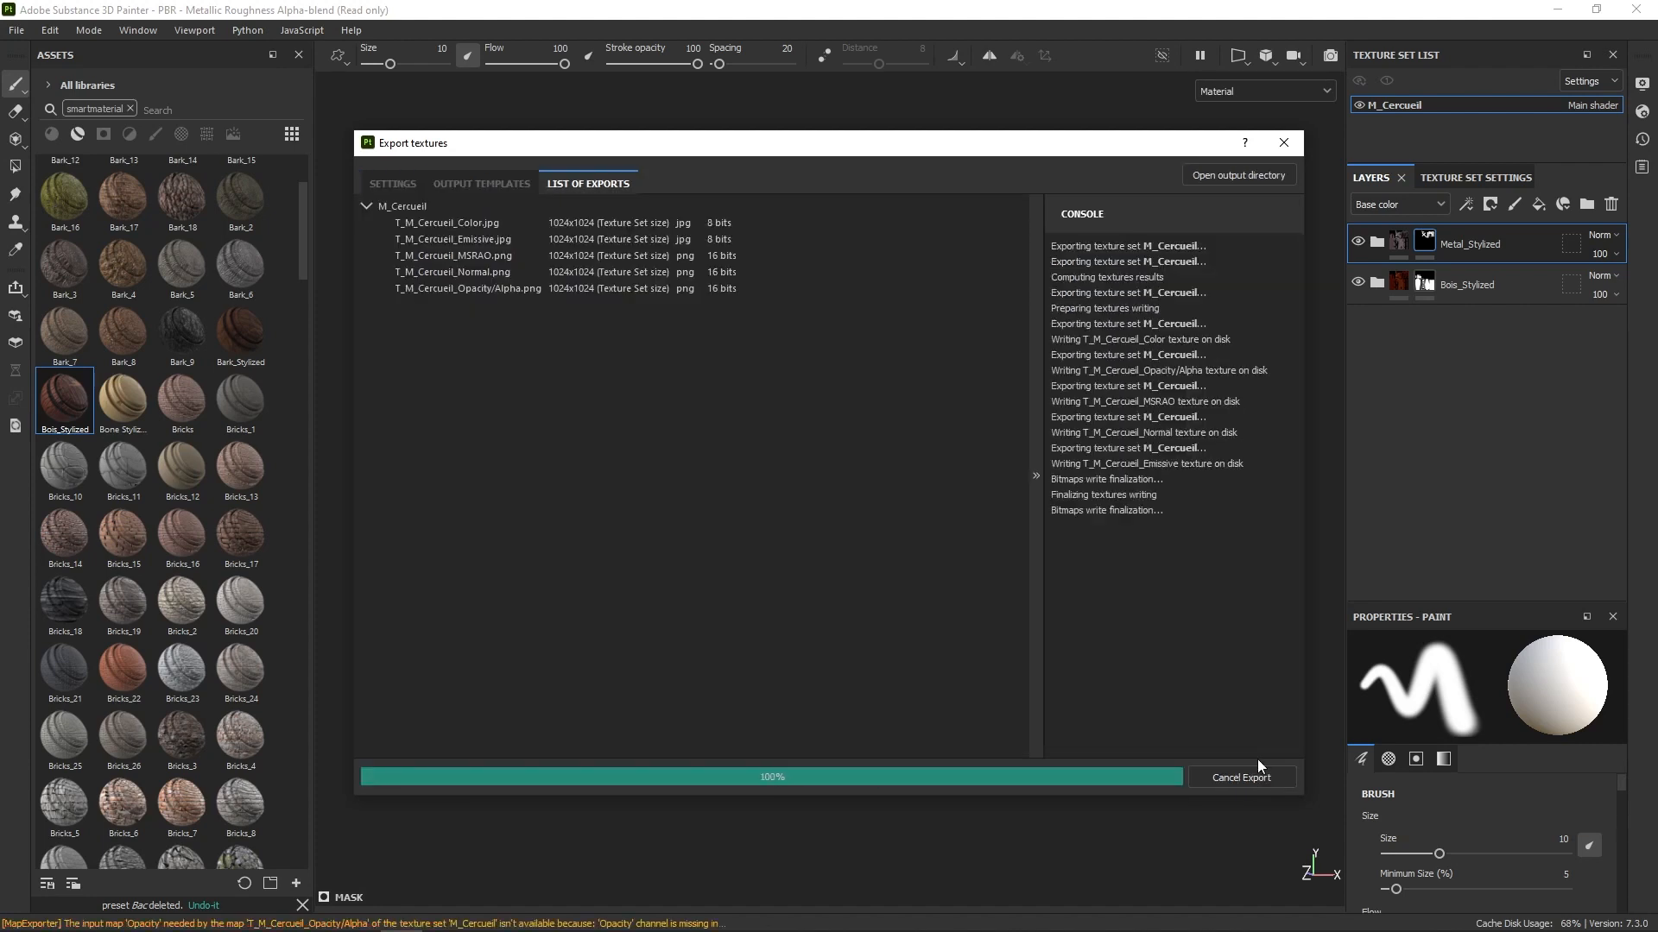
click(1284, 143)
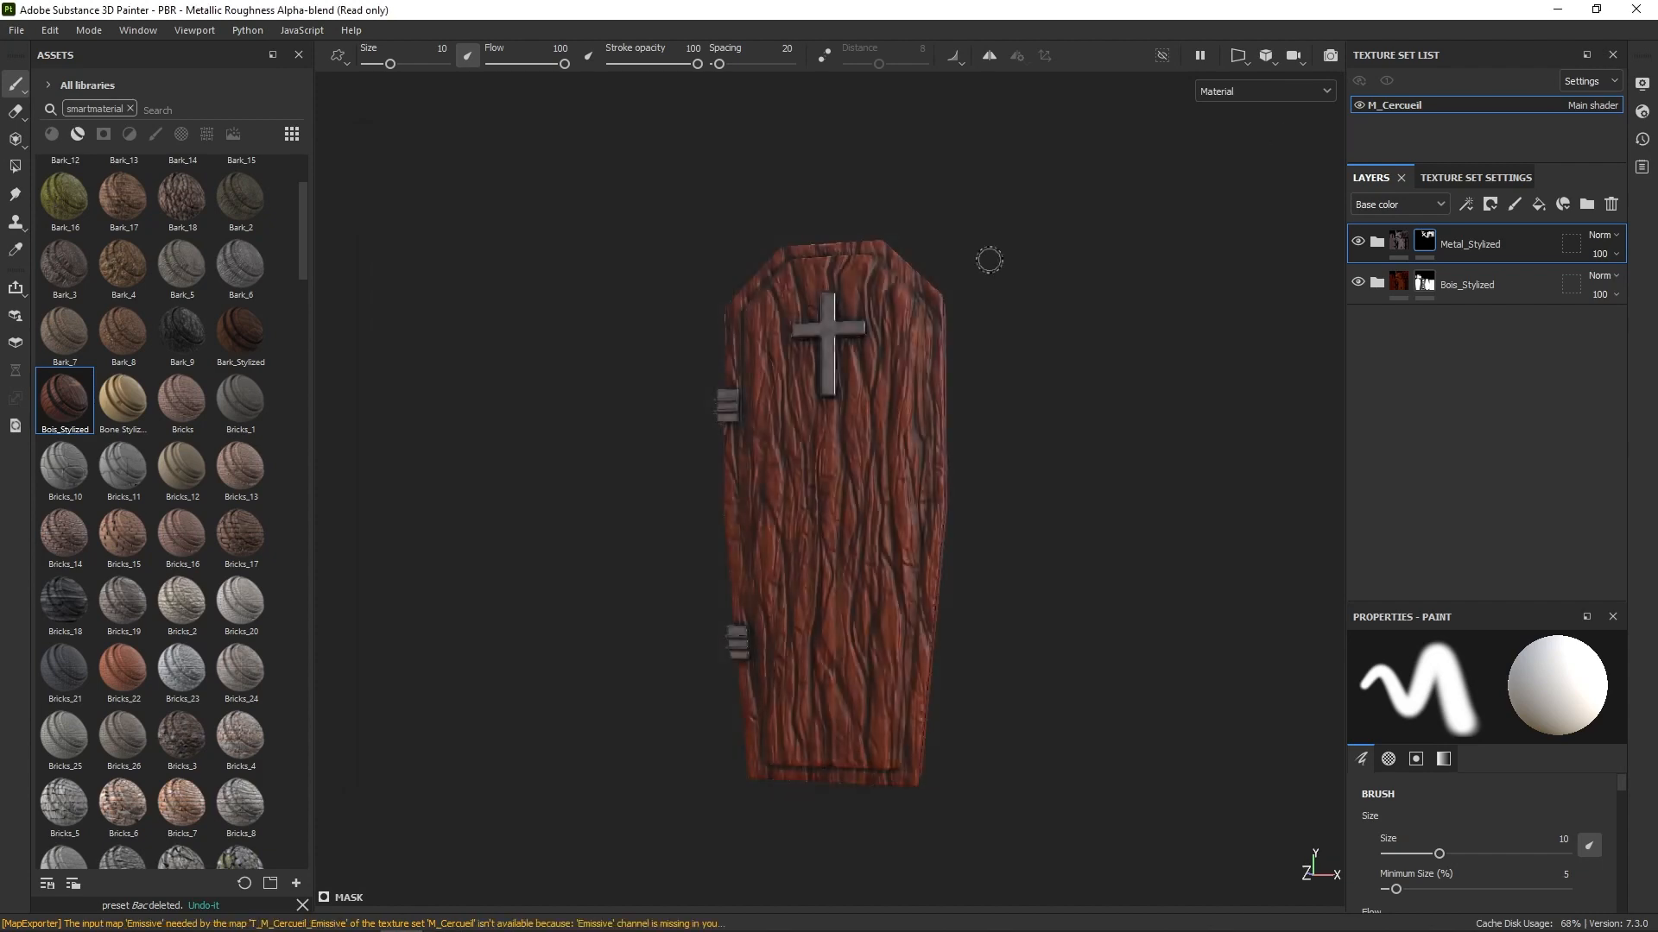
Step: Create a new project from the SM_CroixSubstance_low.fbx mesh in place of the coffin project
click(16, 30)
key(Escape)
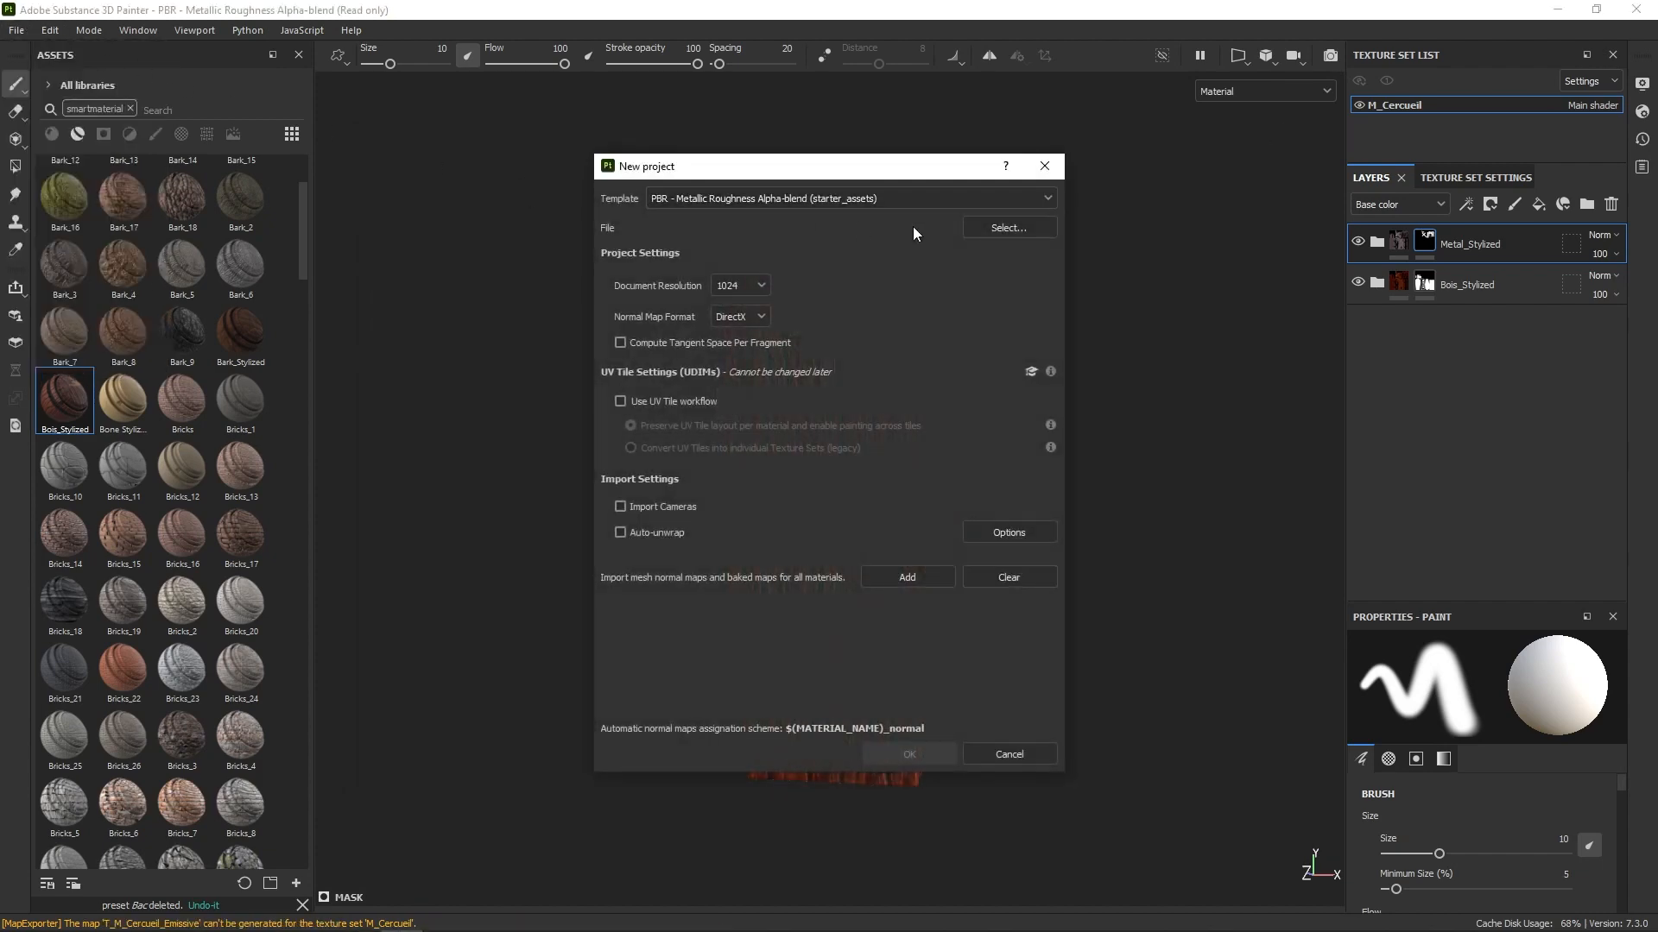
click(1006, 227)
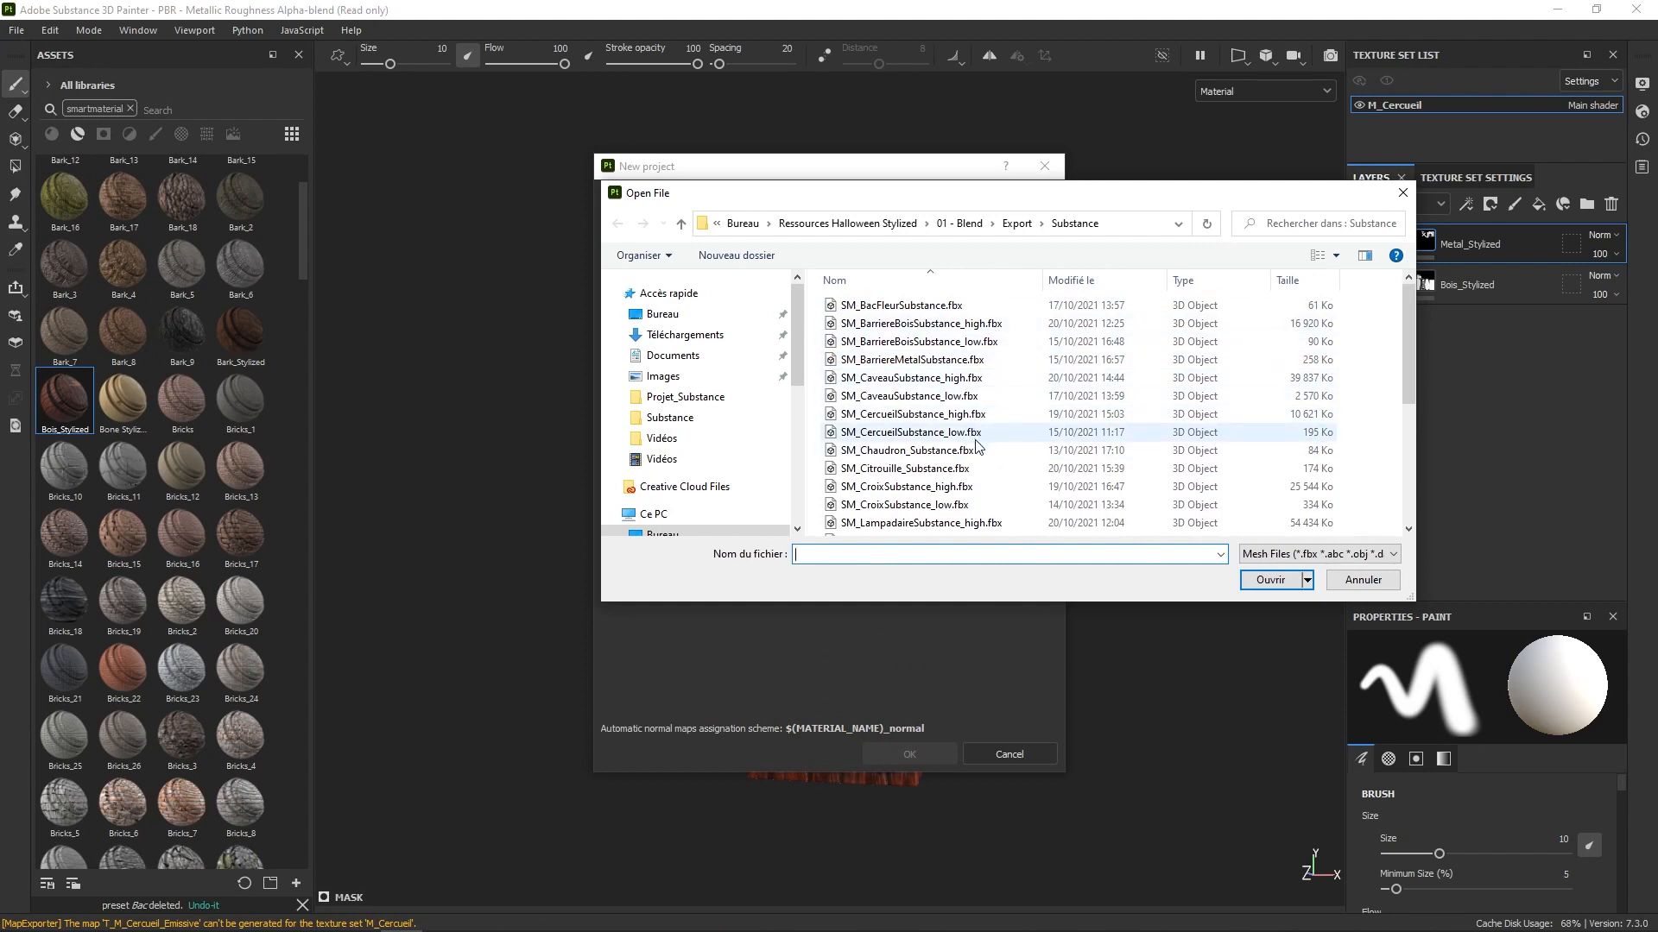
click(966, 504)
click(1267, 580)
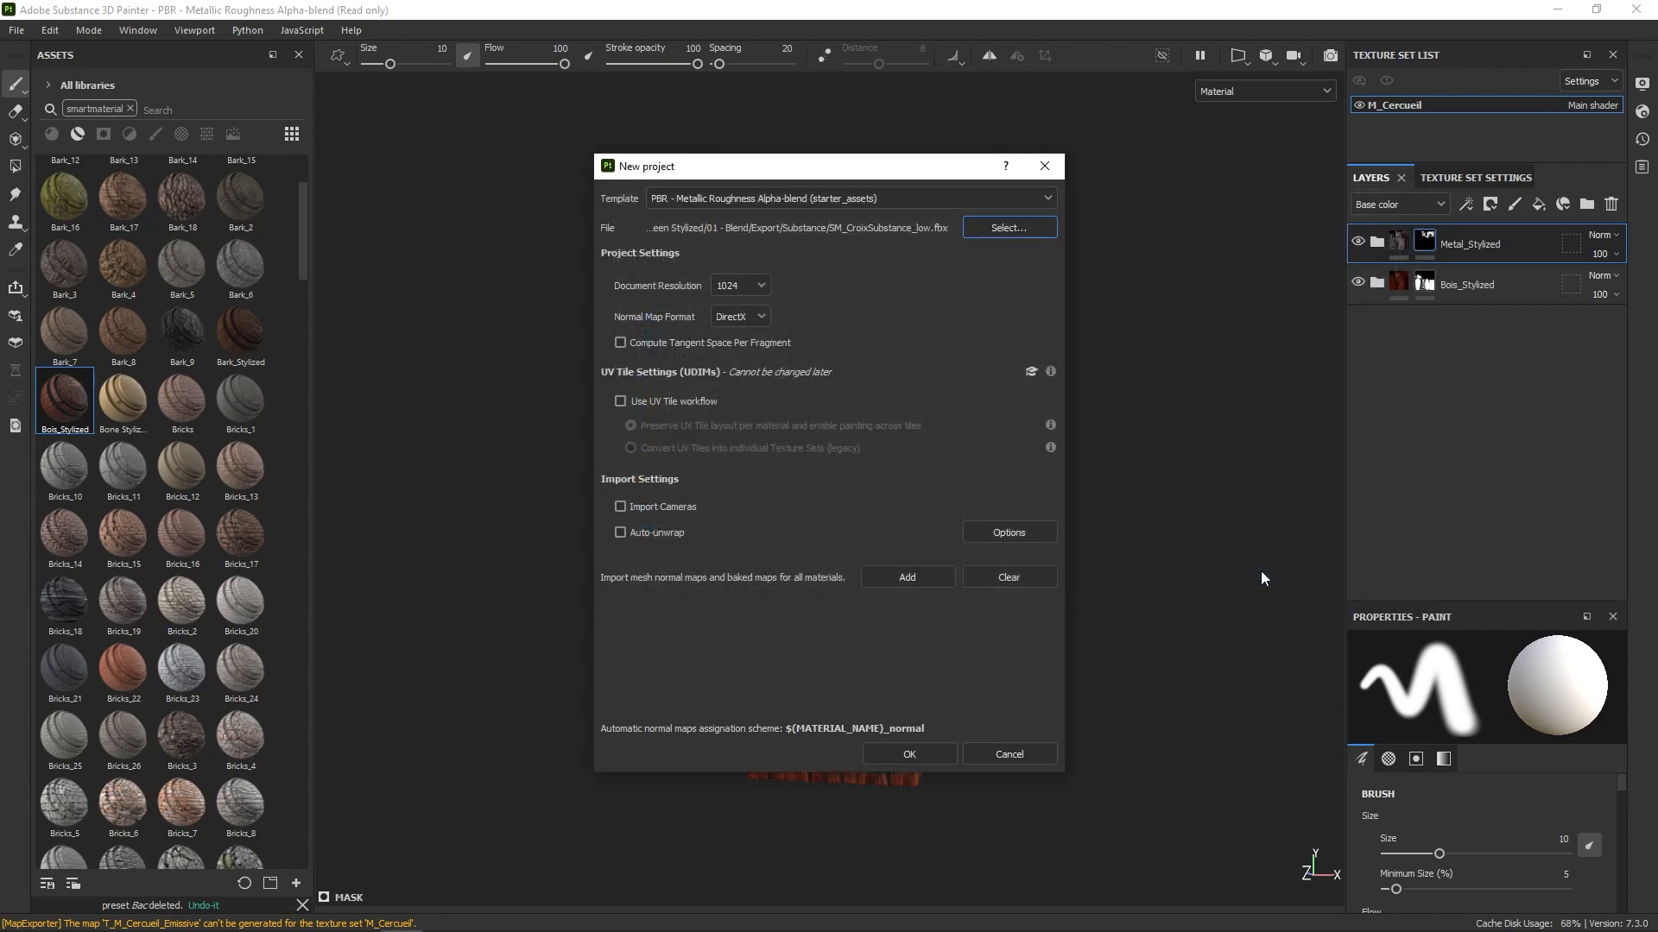
click(929, 756)
click(801, 498)
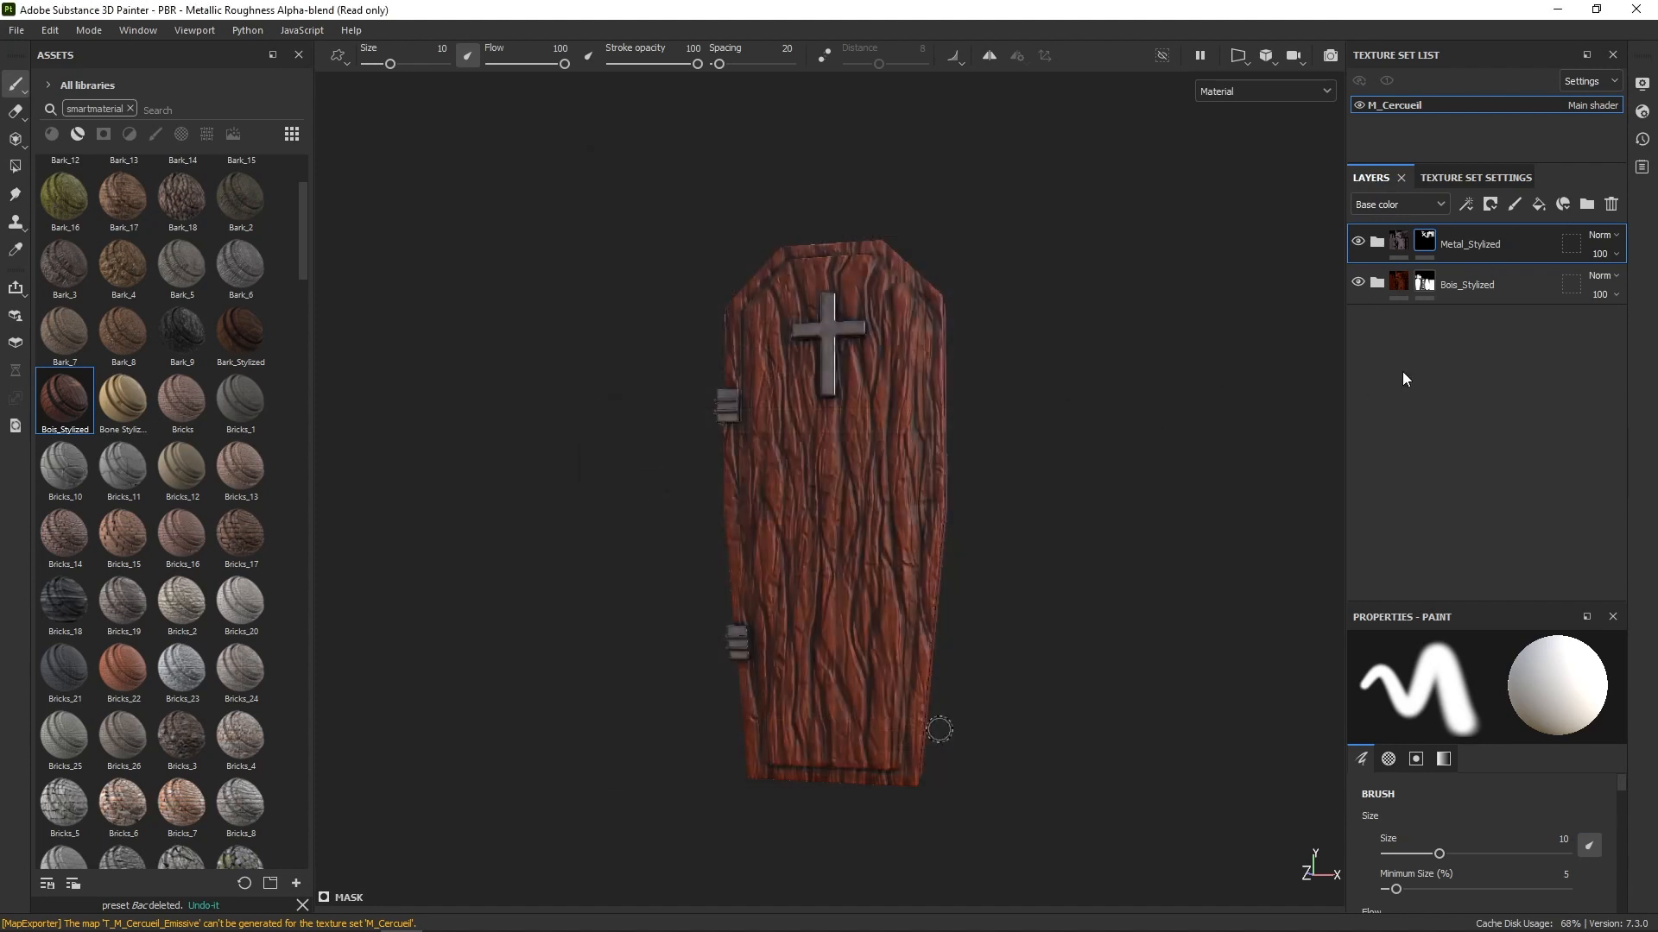
click(1610, 204)
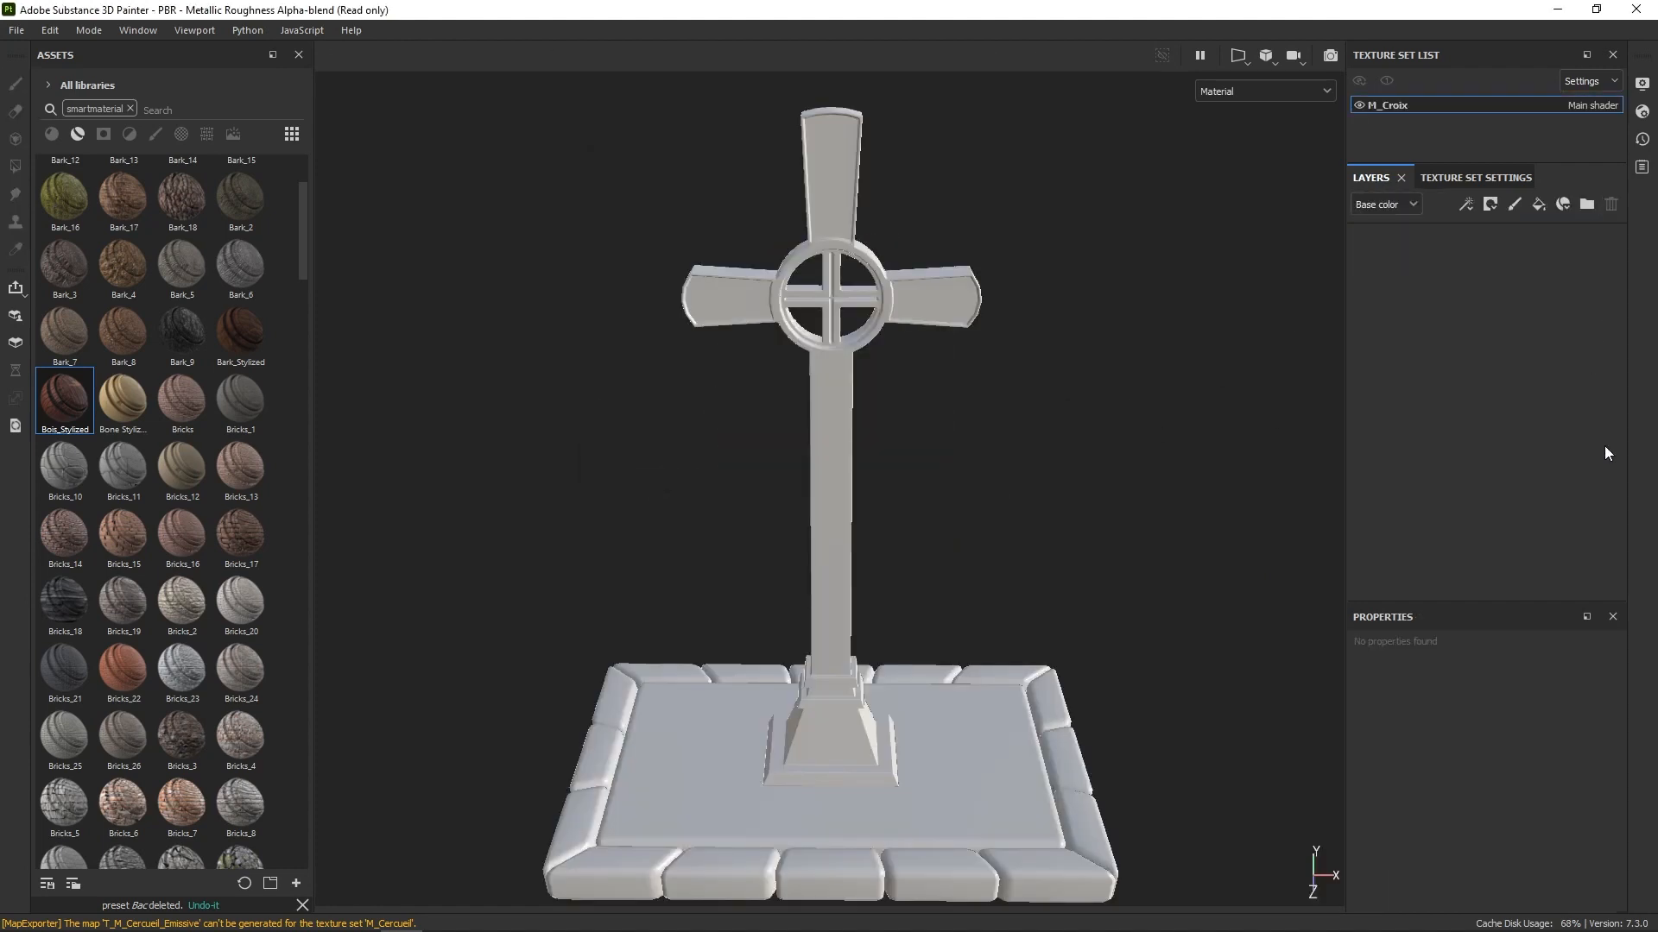
Step: Remove the Metallic, Opacity and Emissive channels from the M_Croix texture set
click(1499, 177)
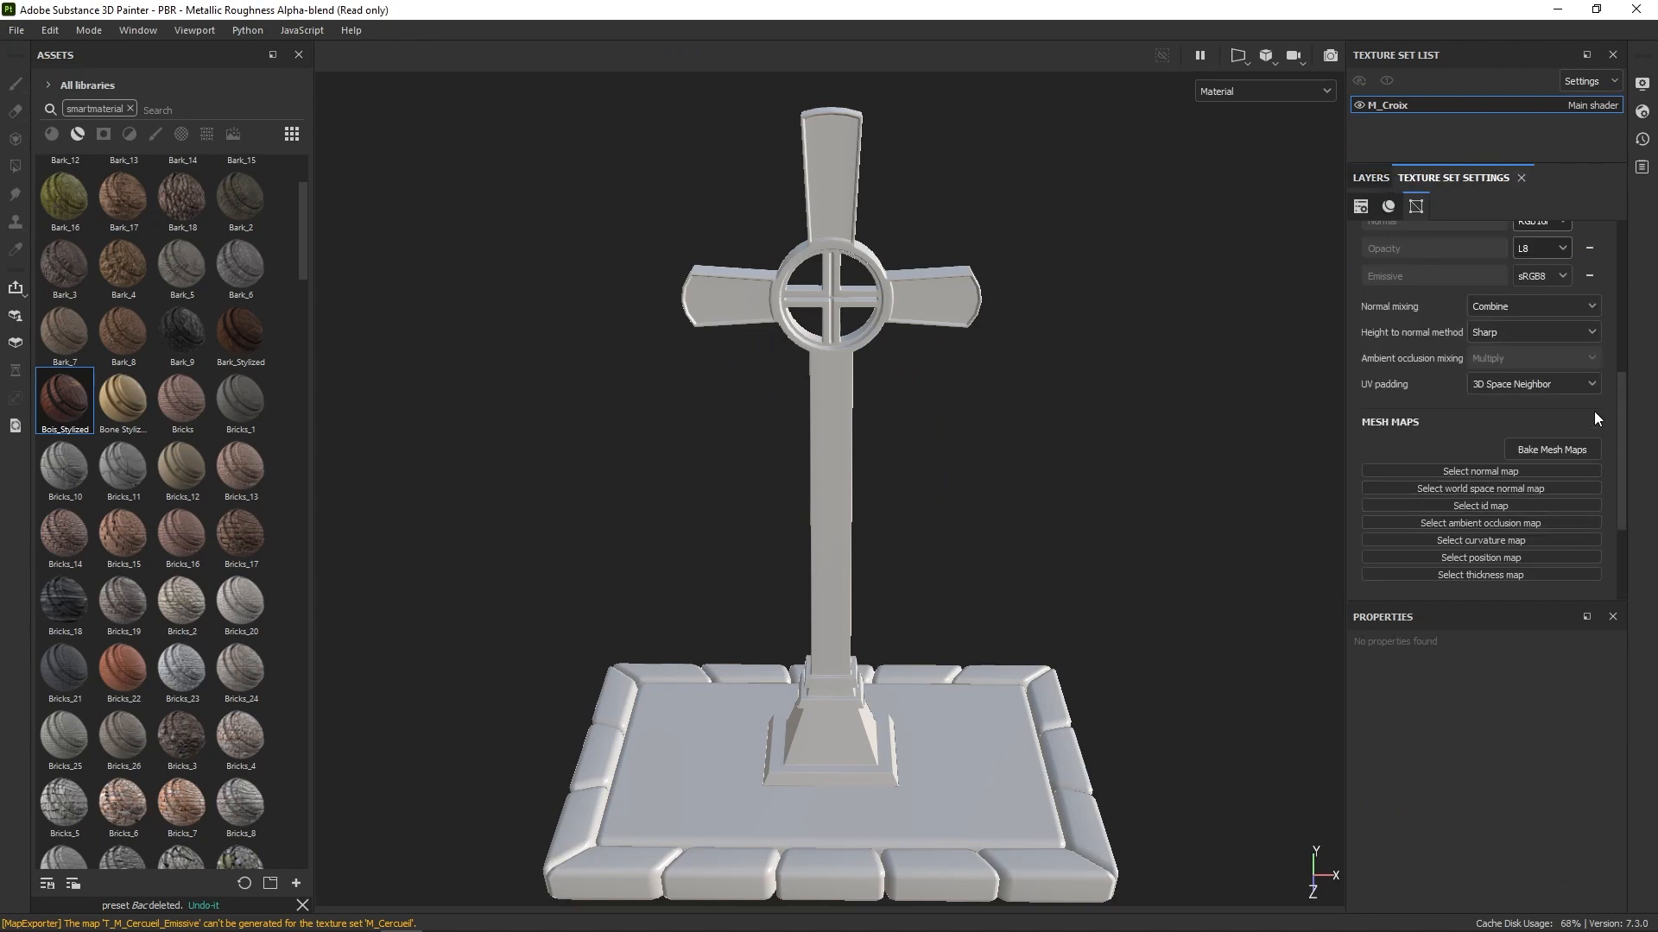
scroll(1615, 404, up, 5)
scroll(1626, 410, down, 2)
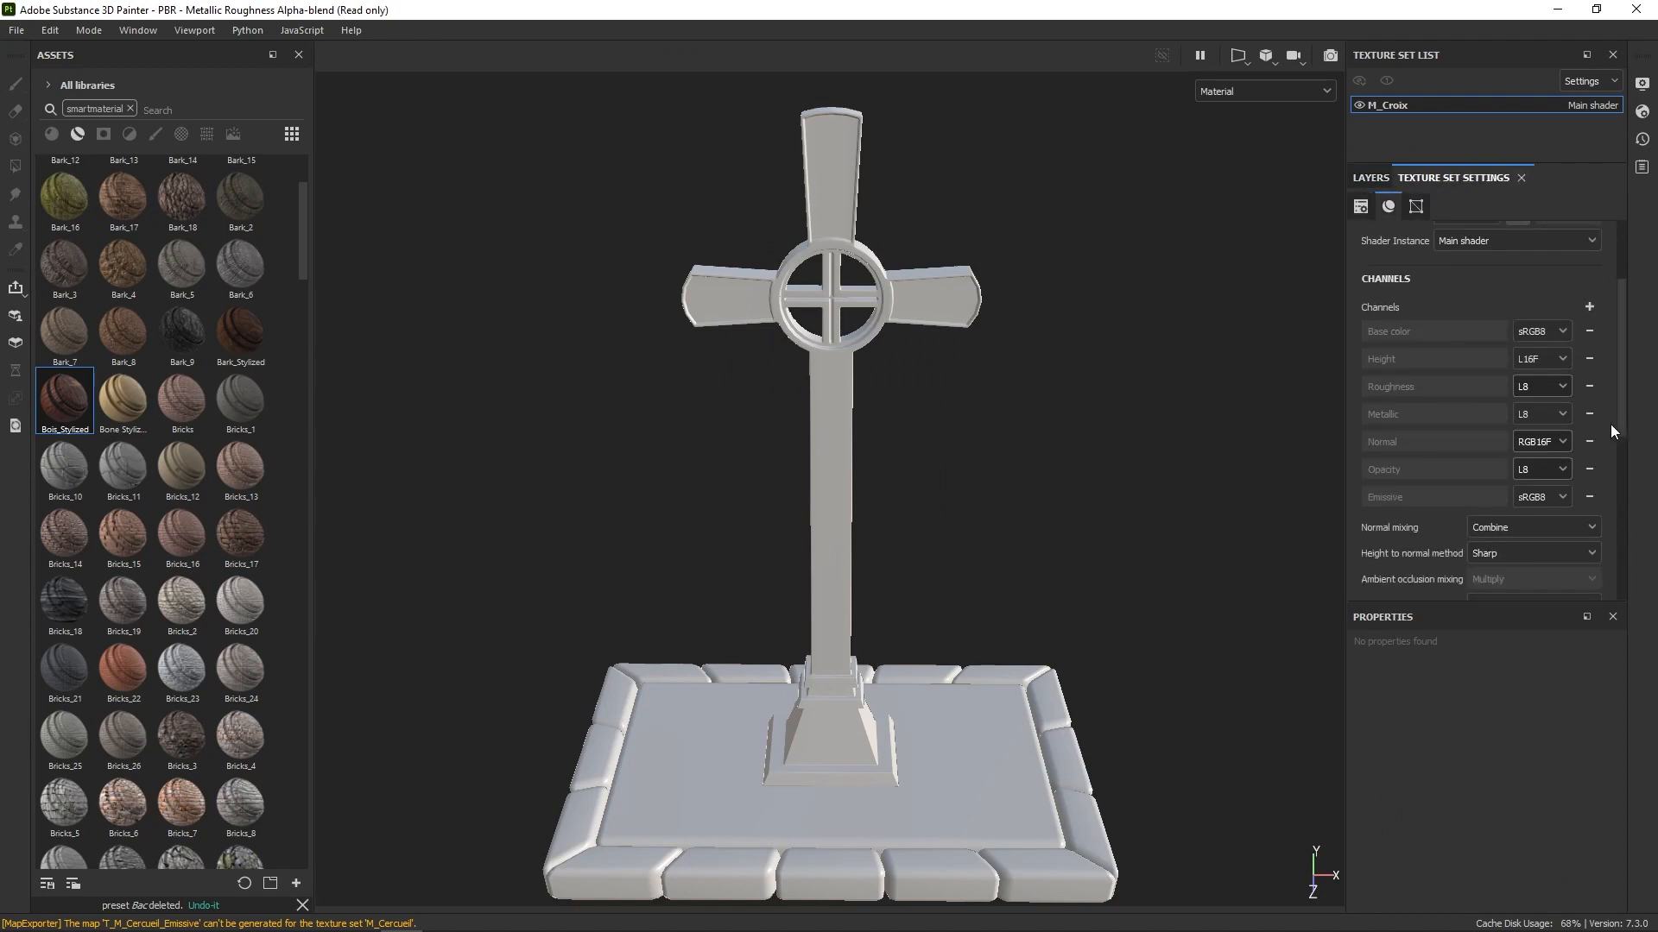
click(1589, 414)
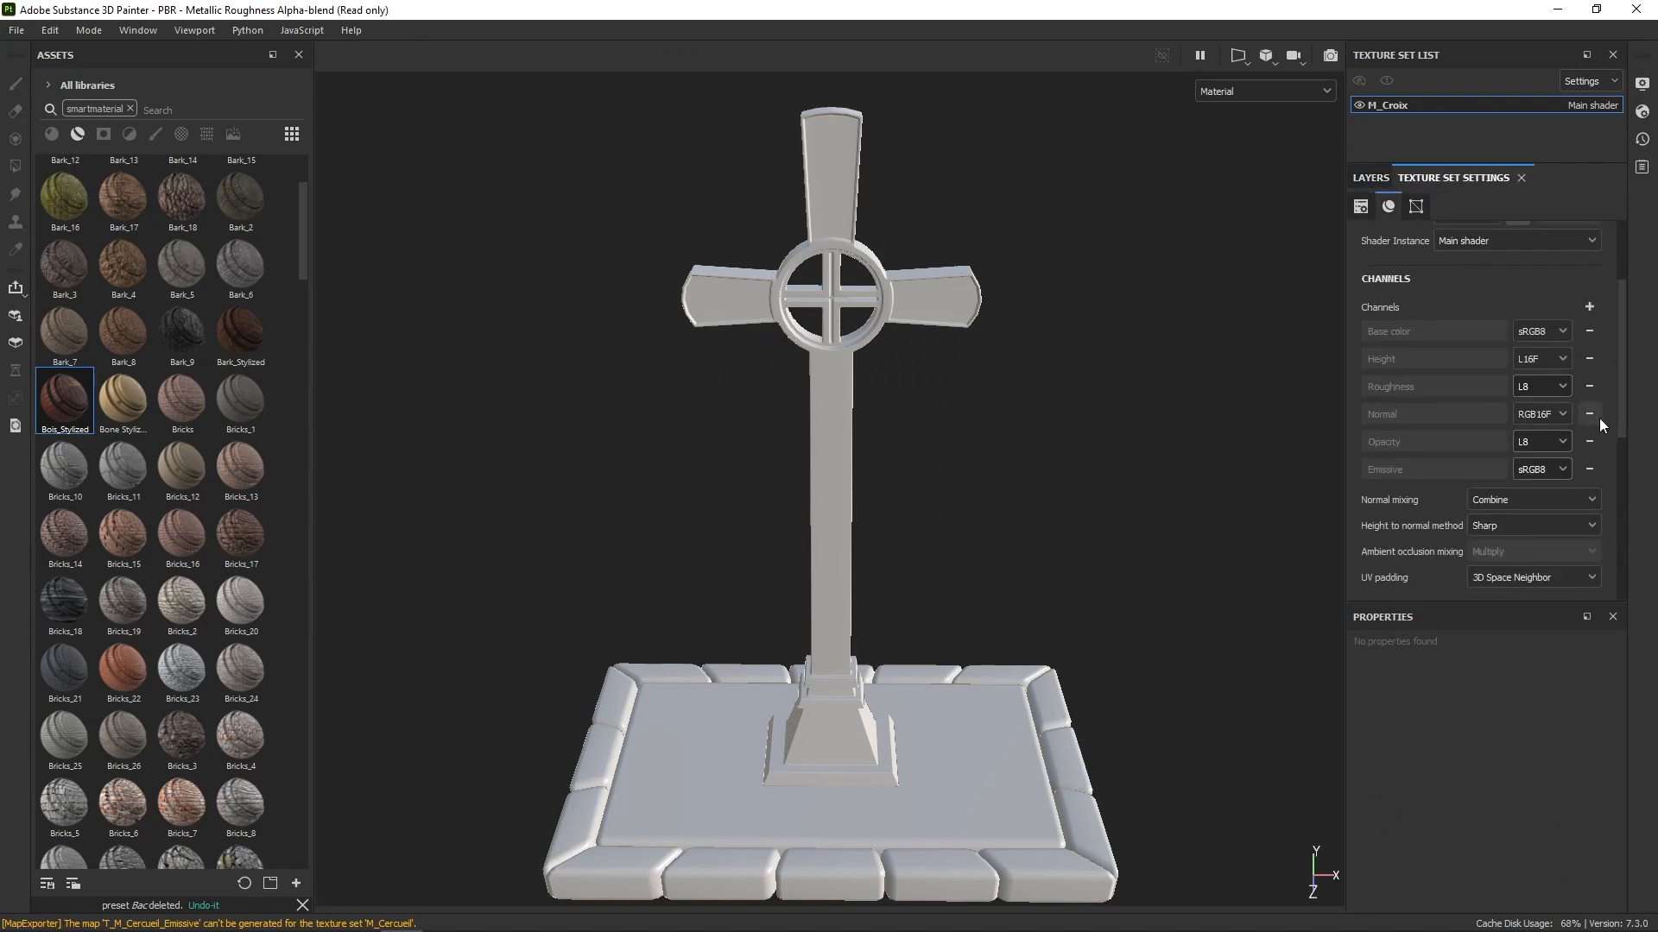
click(1590, 442)
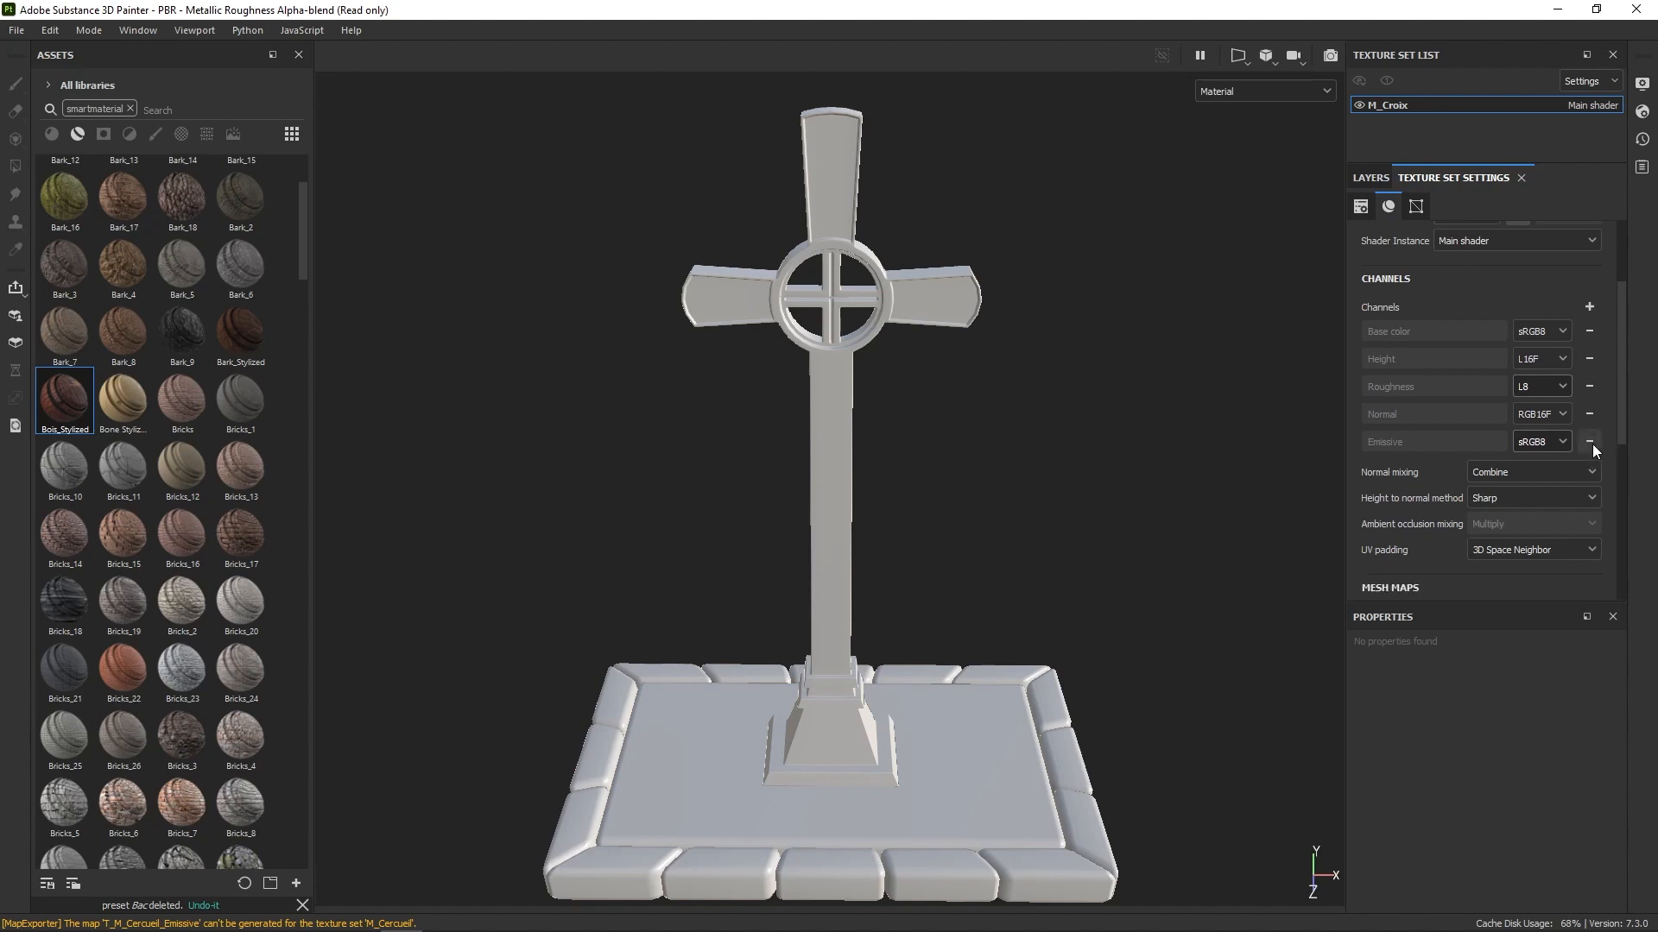
click(1589, 442)
Step: Add Ambient occlusion and Specular level channels to the M_Croix texture set
click(1589, 306)
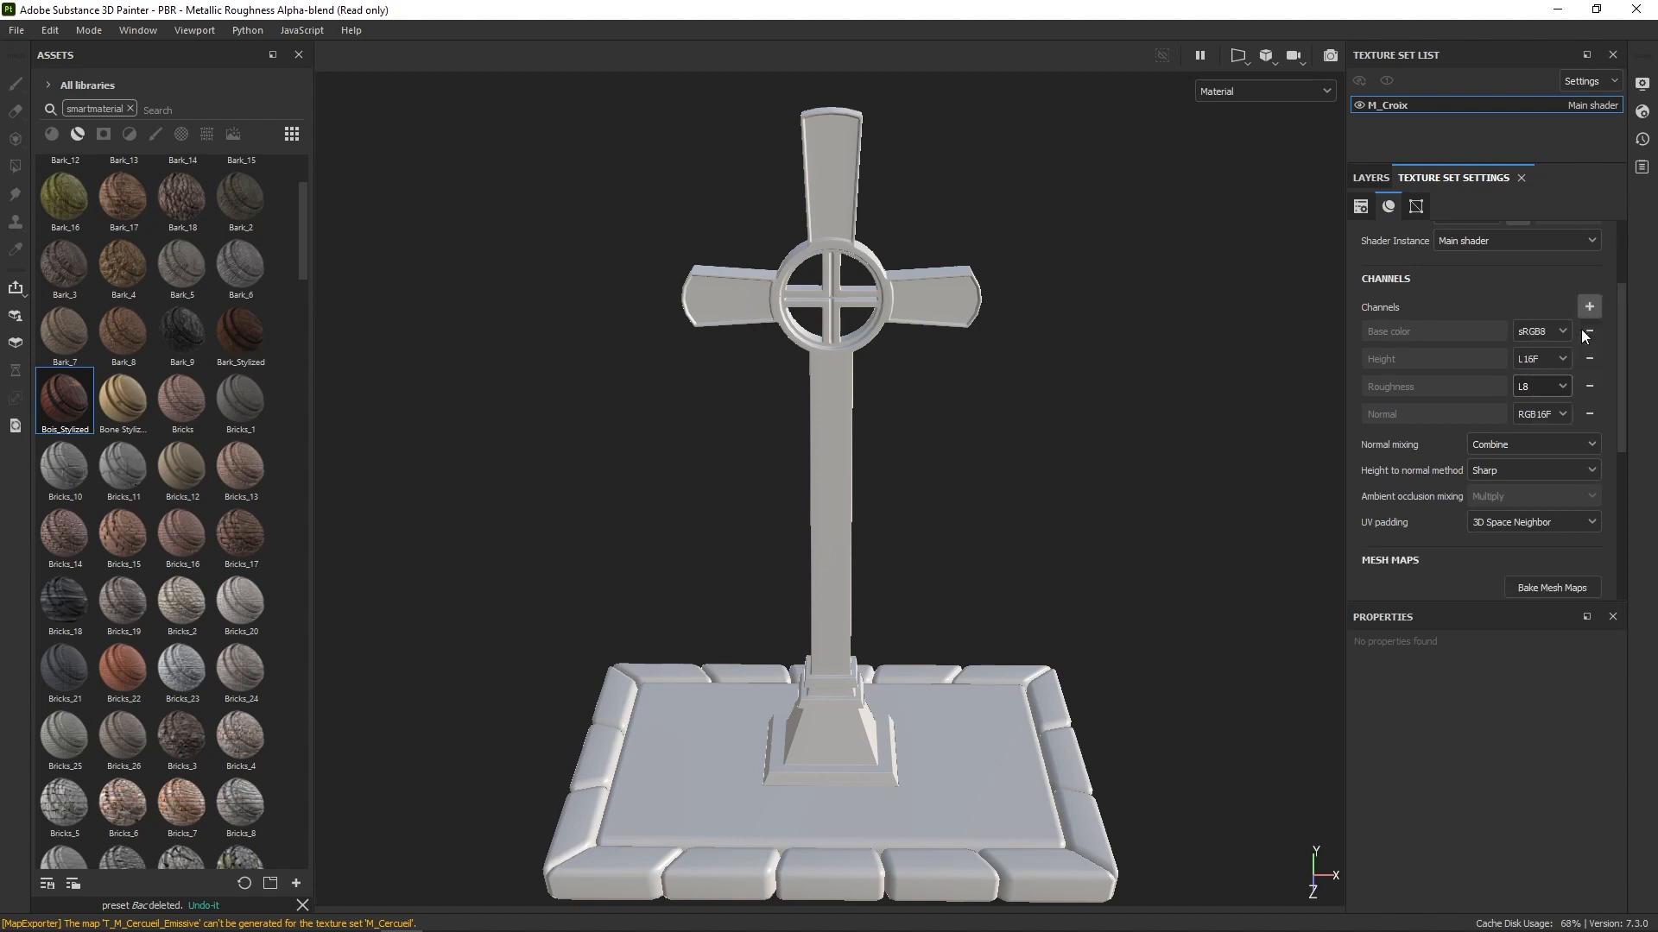
click(1589, 306)
click(1563, 401)
scroll(1618, 364, down, 2)
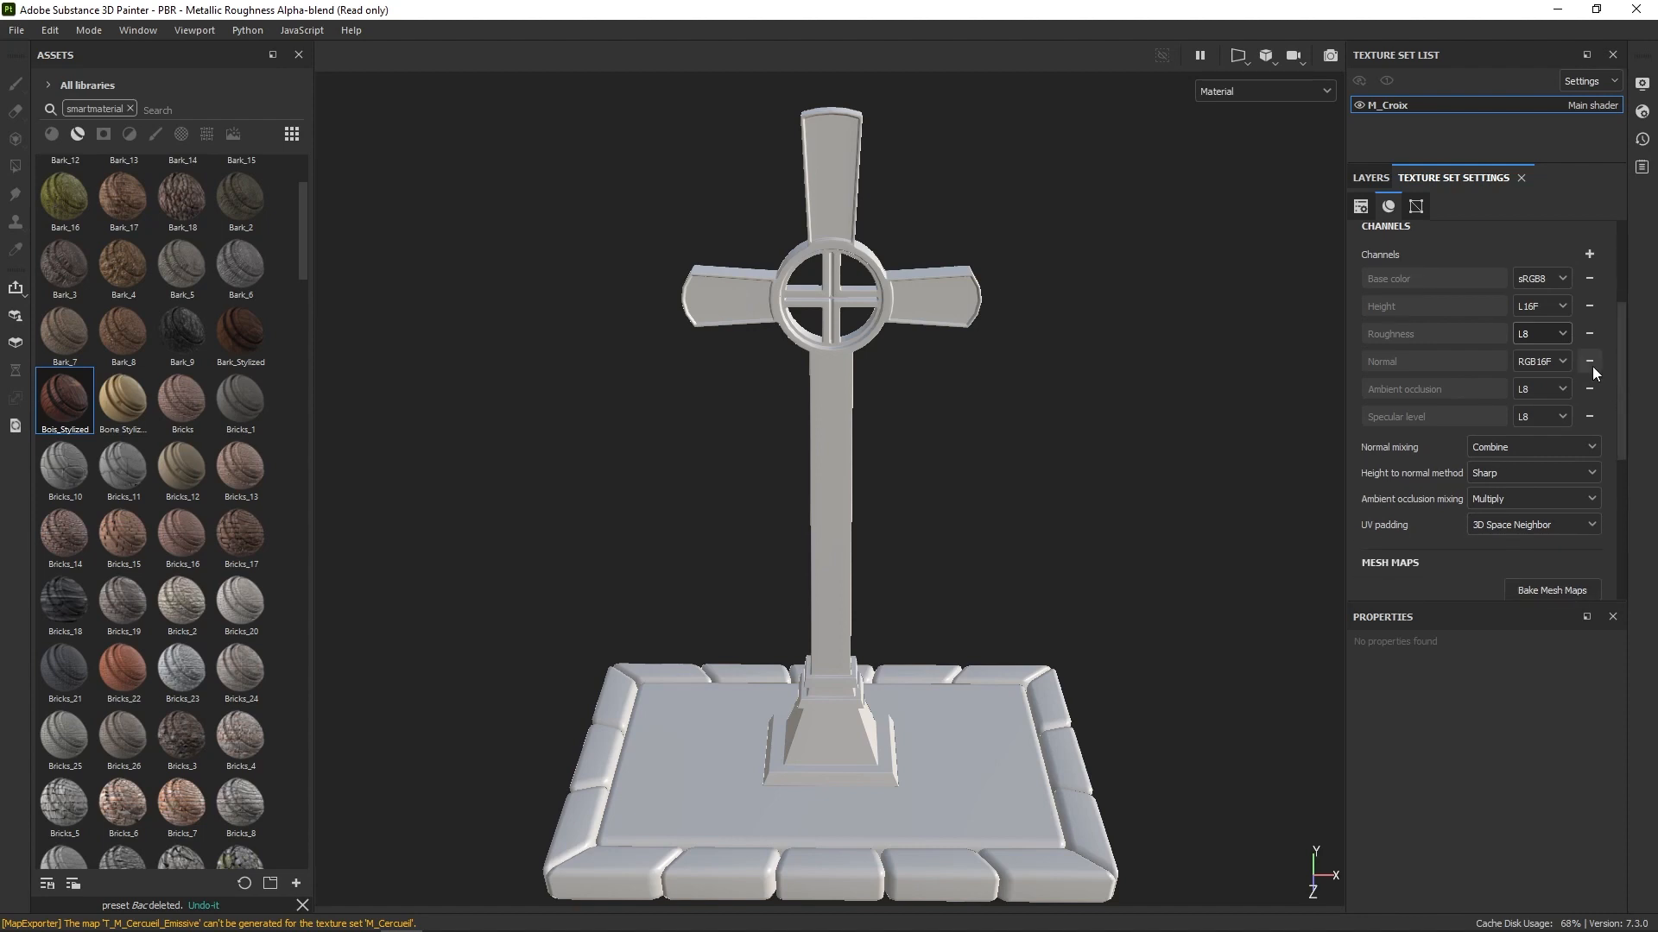
Step: Set the Roughness, Ambient occlusion and Specular level channels of M_Croix to the L16 format
click(1562, 334)
click(1544, 408)
click(1546, 389)
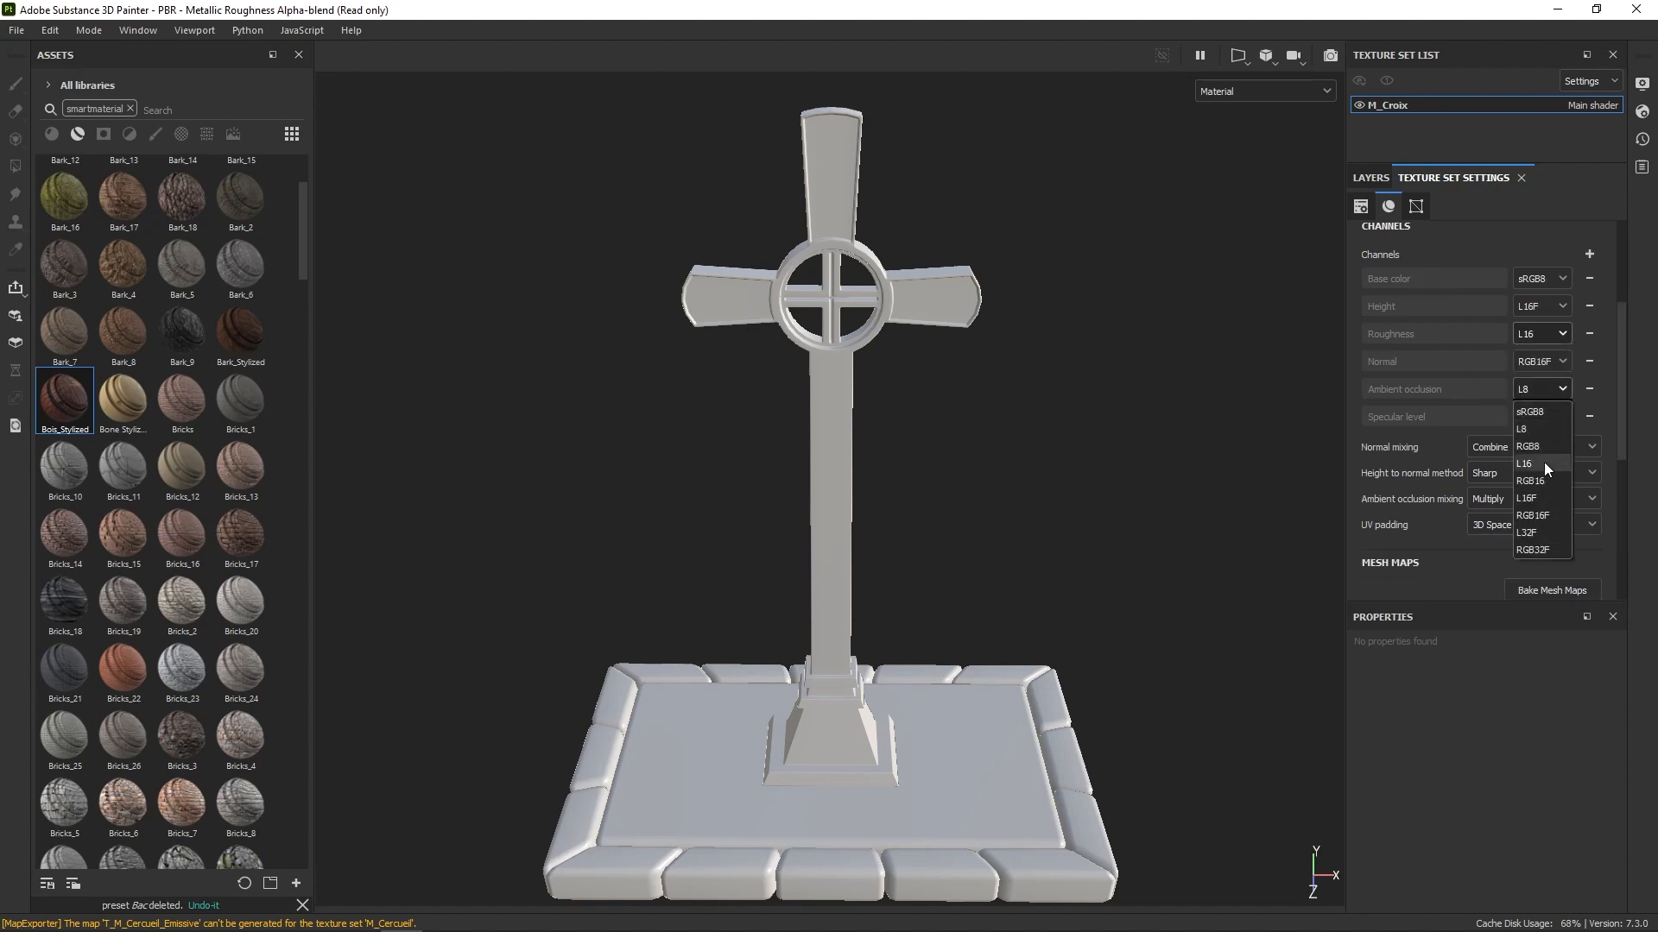
click(1543, 463)
click(1544, 417)
click(1543, 490)
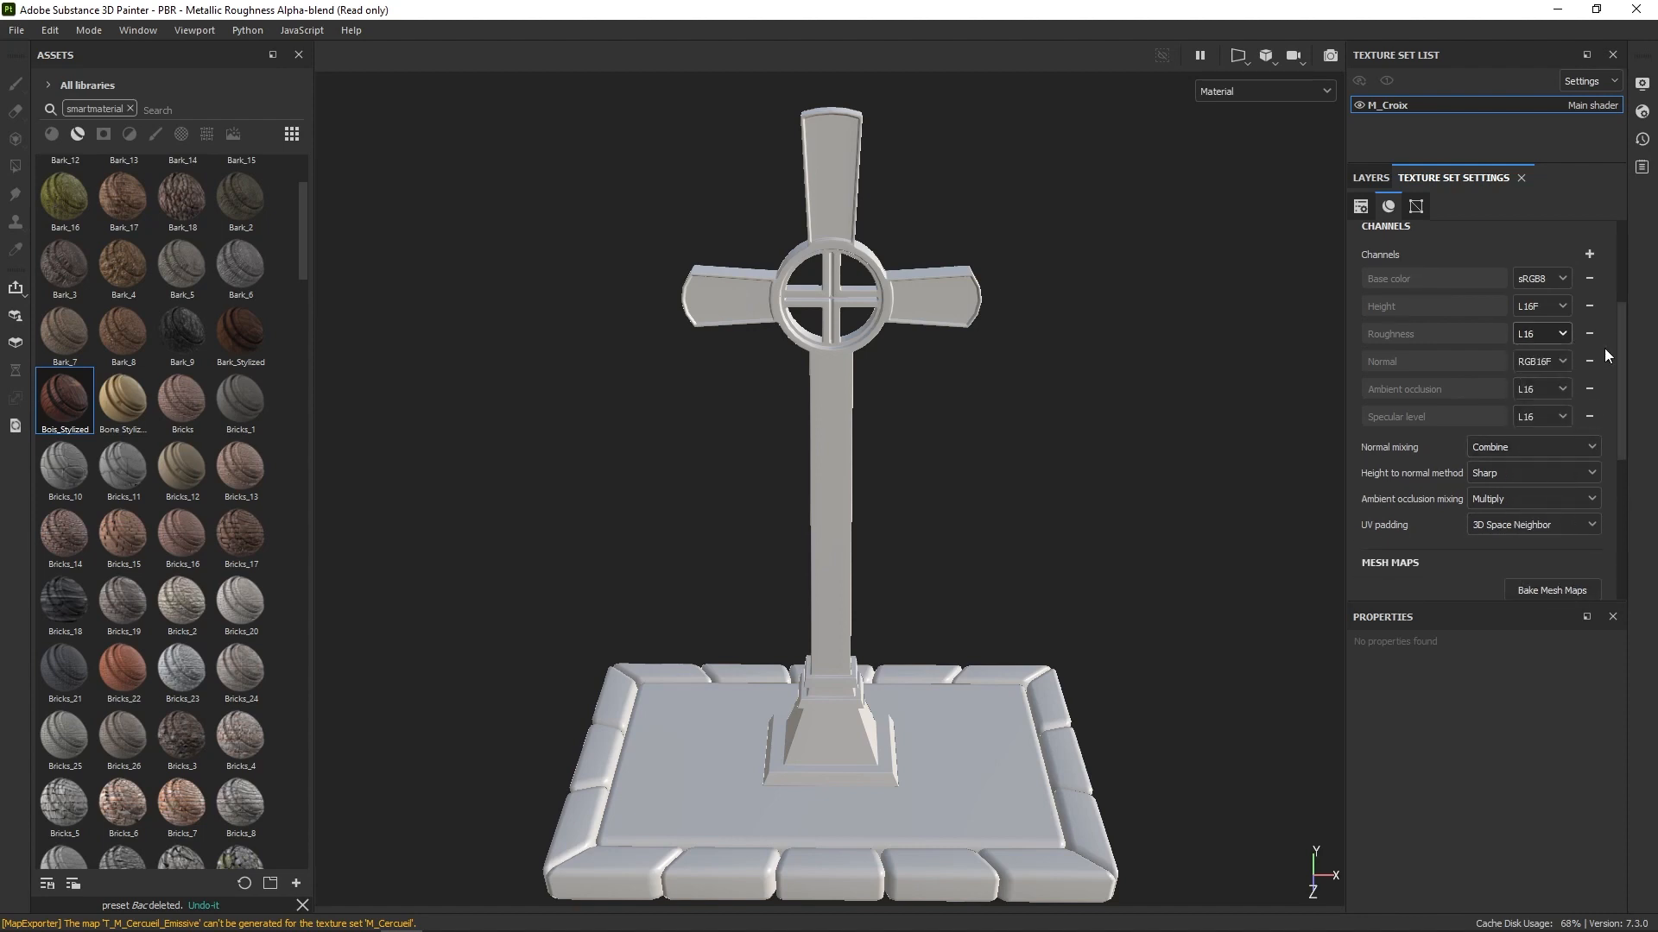
Step: Set the mesh map baking output size to 1024 and exclude the ID map from the bake
click(1559, 585)
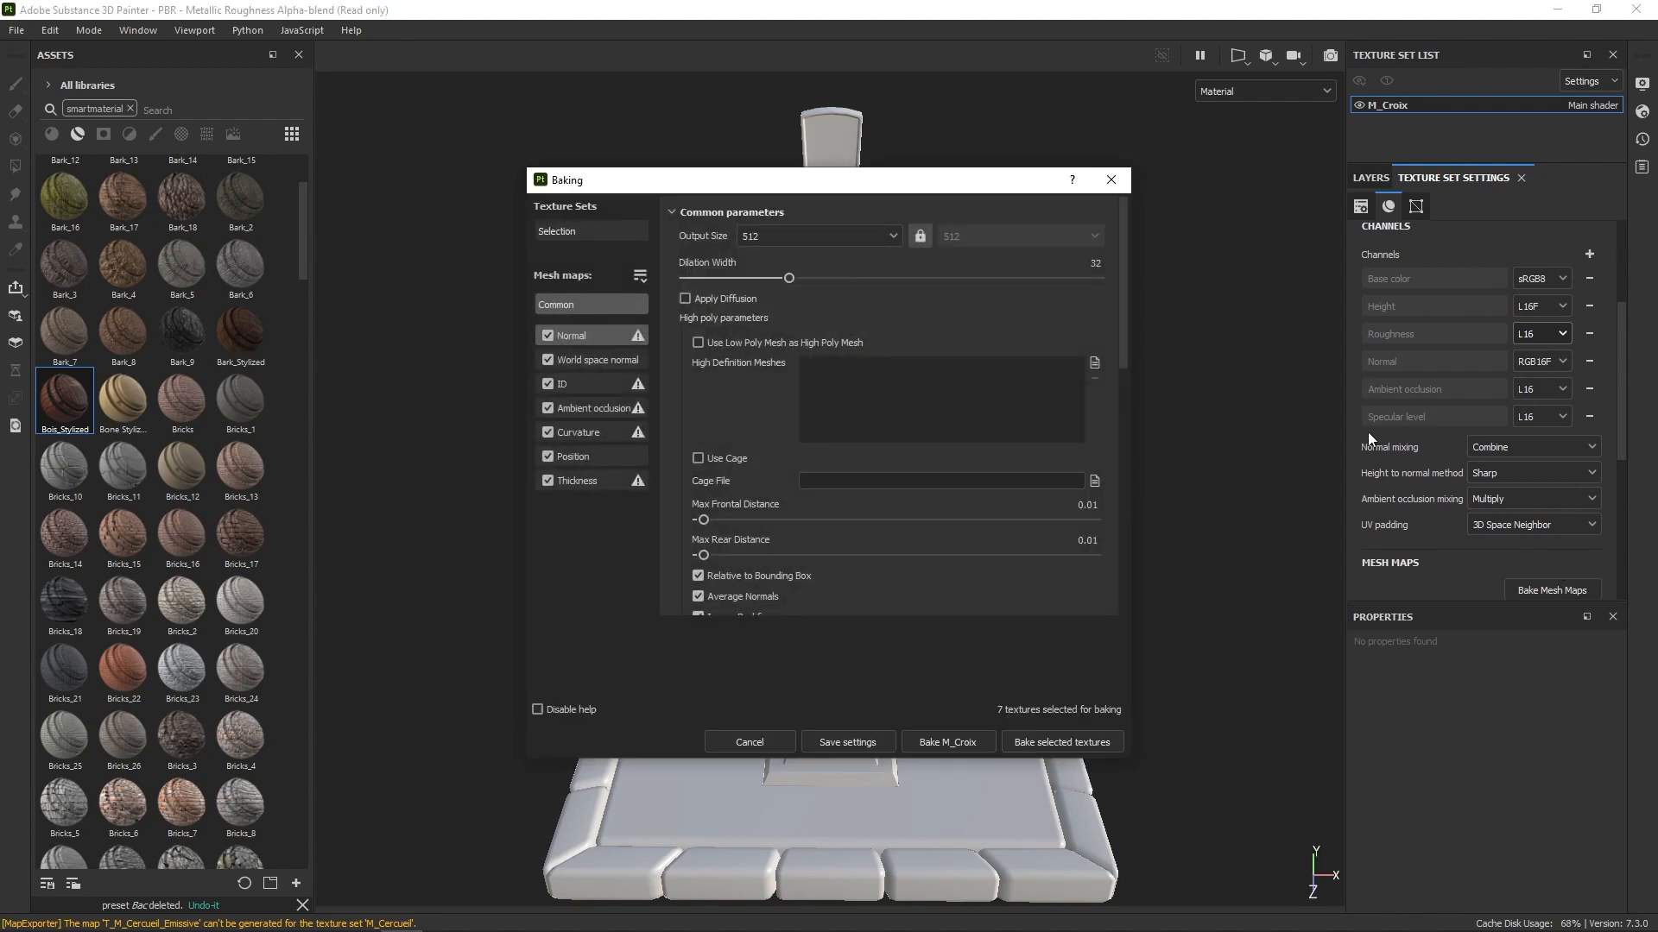
click(857, 233)
click(799, 345)
click(548, 384)
Step: Load SM_CroixSubstance_high.fbx as the high definition mesh and bake the selected mesh maps
click(1094, 363)
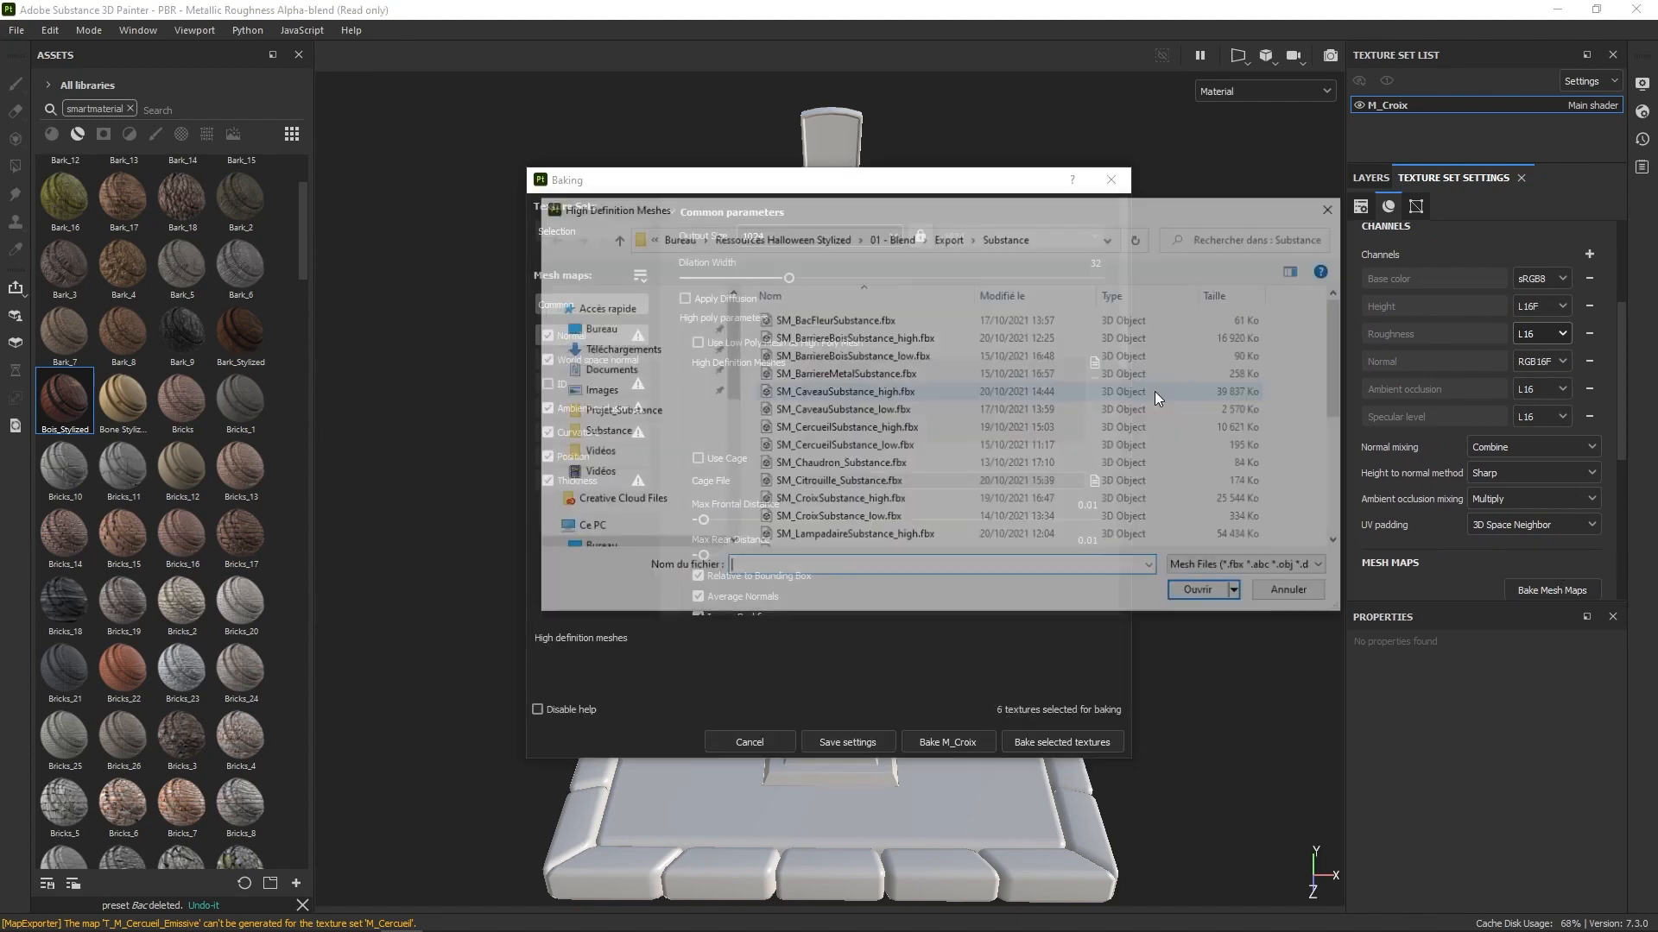
drag(1338, 302, 1338, 356)
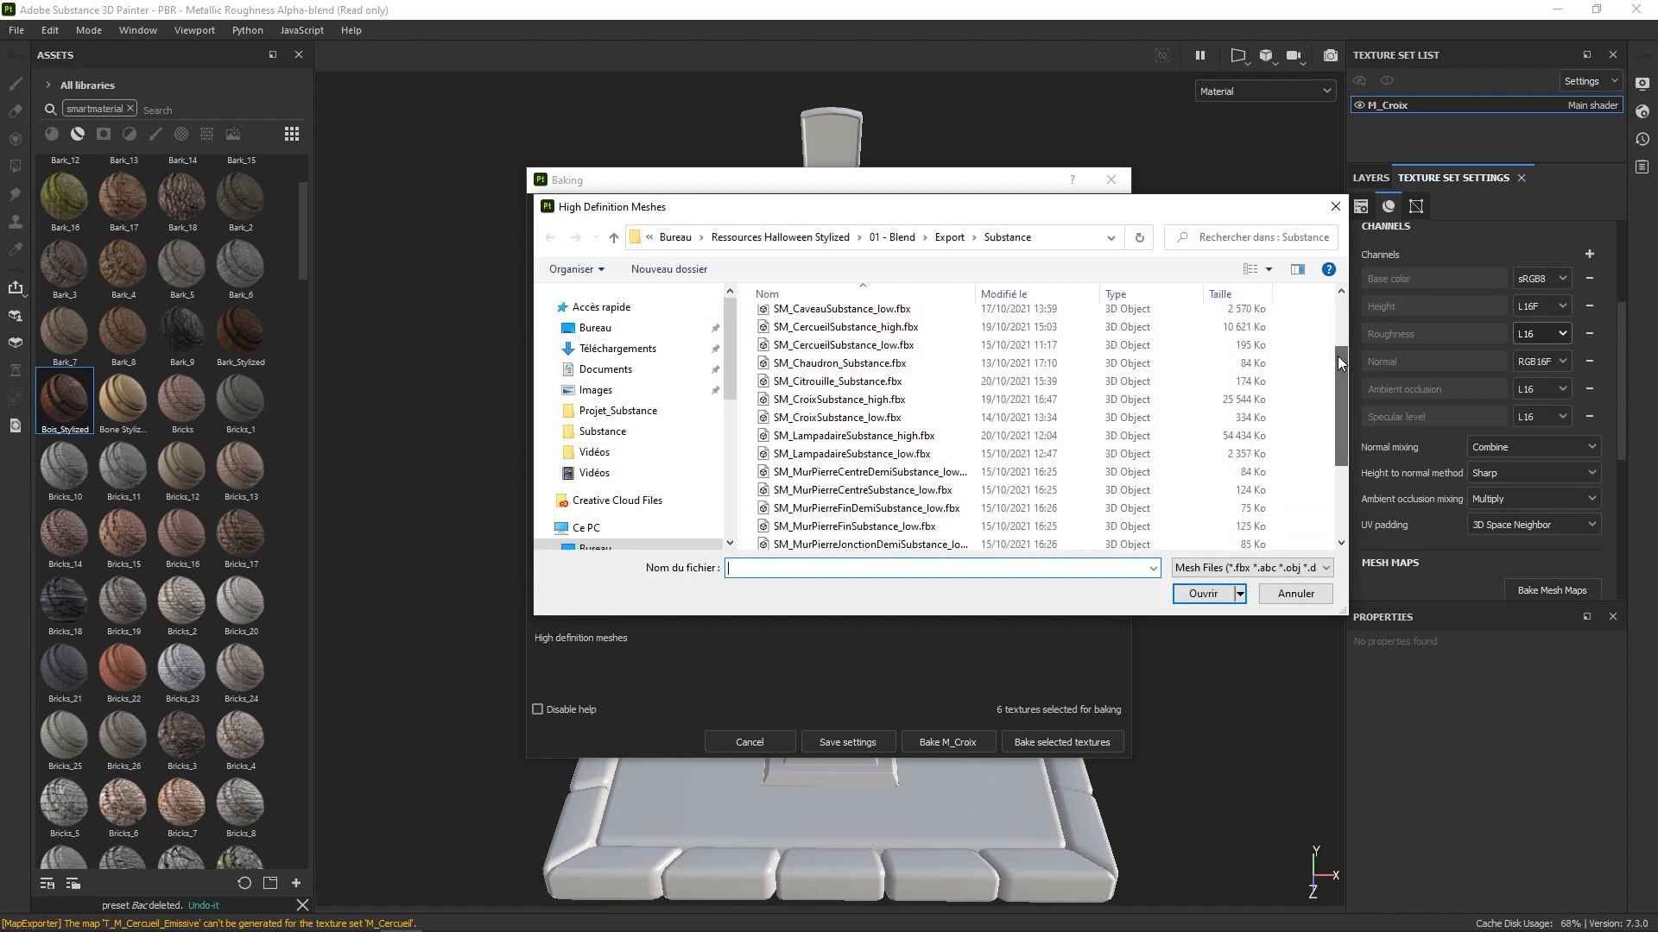
click(902, 399)
click(1204, 594)
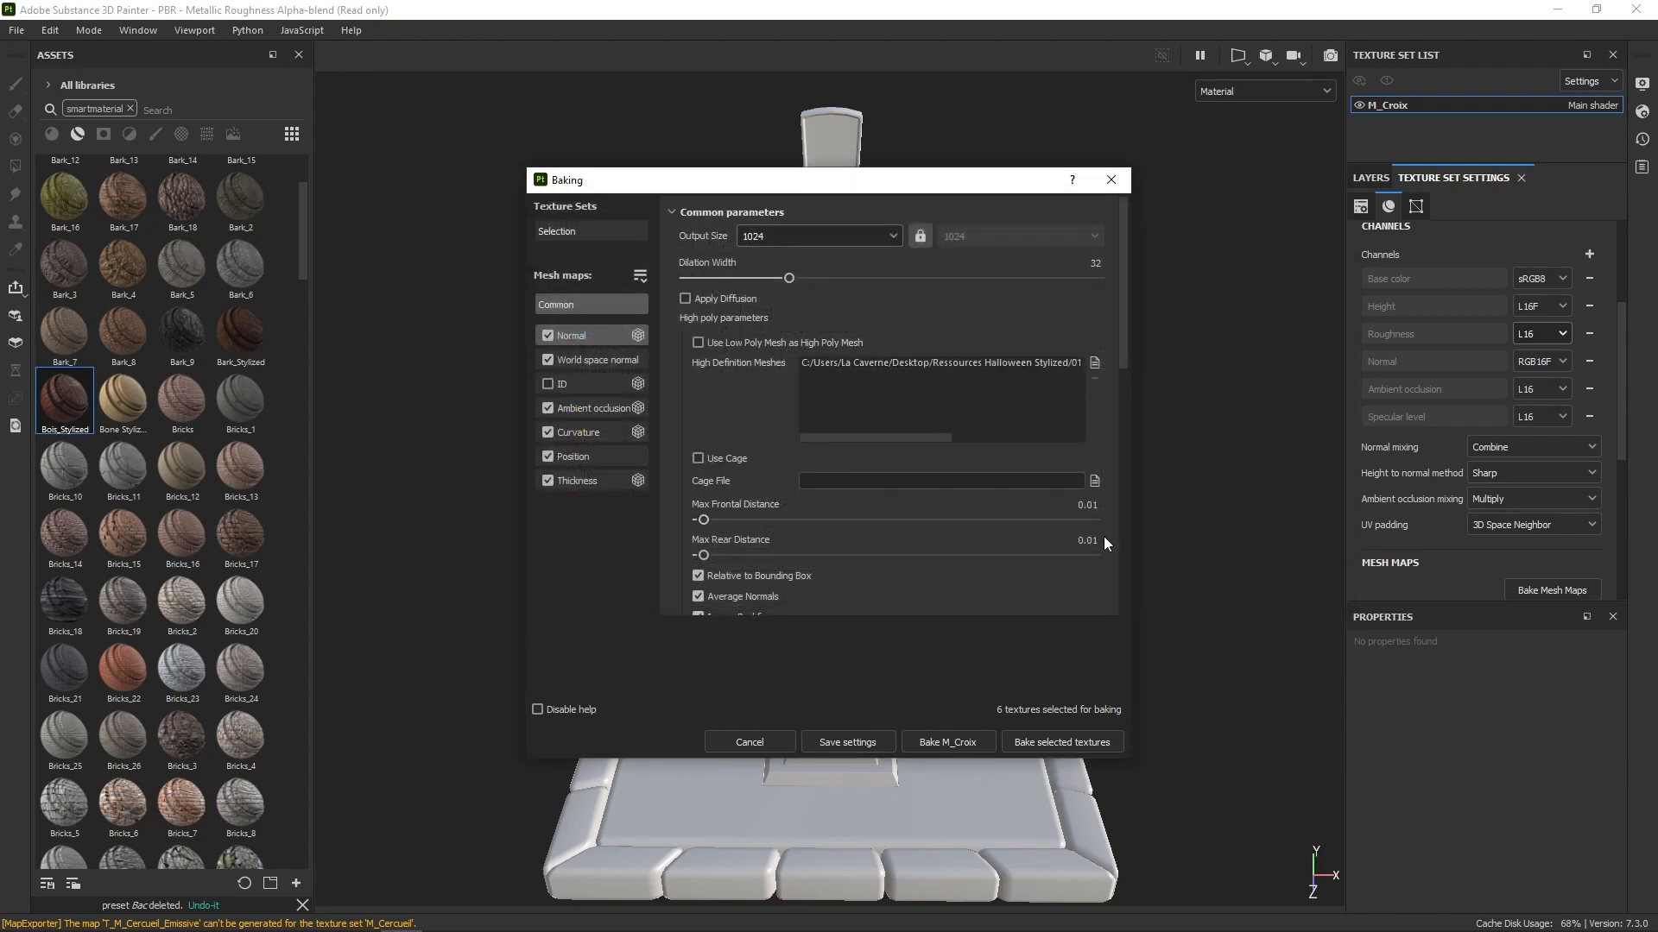
click(1085, 745)
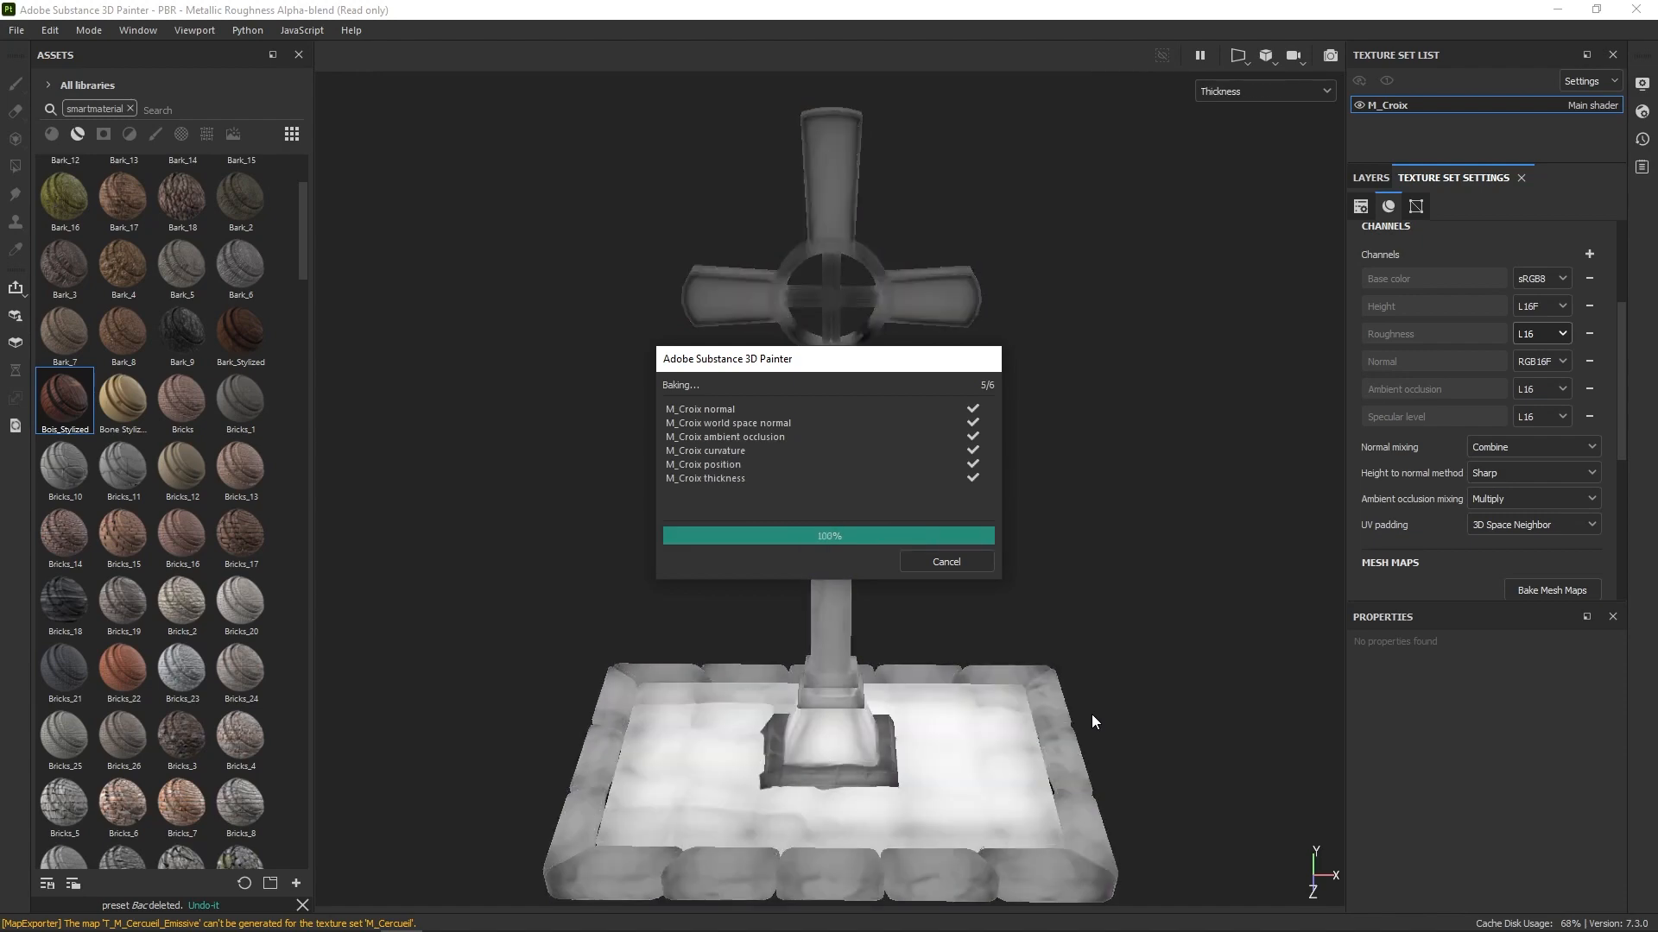
click(946, 562)
Step: Reopen the mesh map baking settings for the cross and raise the output size to 8192
alt+drag(1126, 568, 1218, 523)
alt+right_drag(1117, 638, 1135, 599)
alt+middle_drag(1136, 596, 1156, 496)
alt+drag(1166, 557, 1084, 565)
alt+middle_drag(1084, 565, 1096, 682)
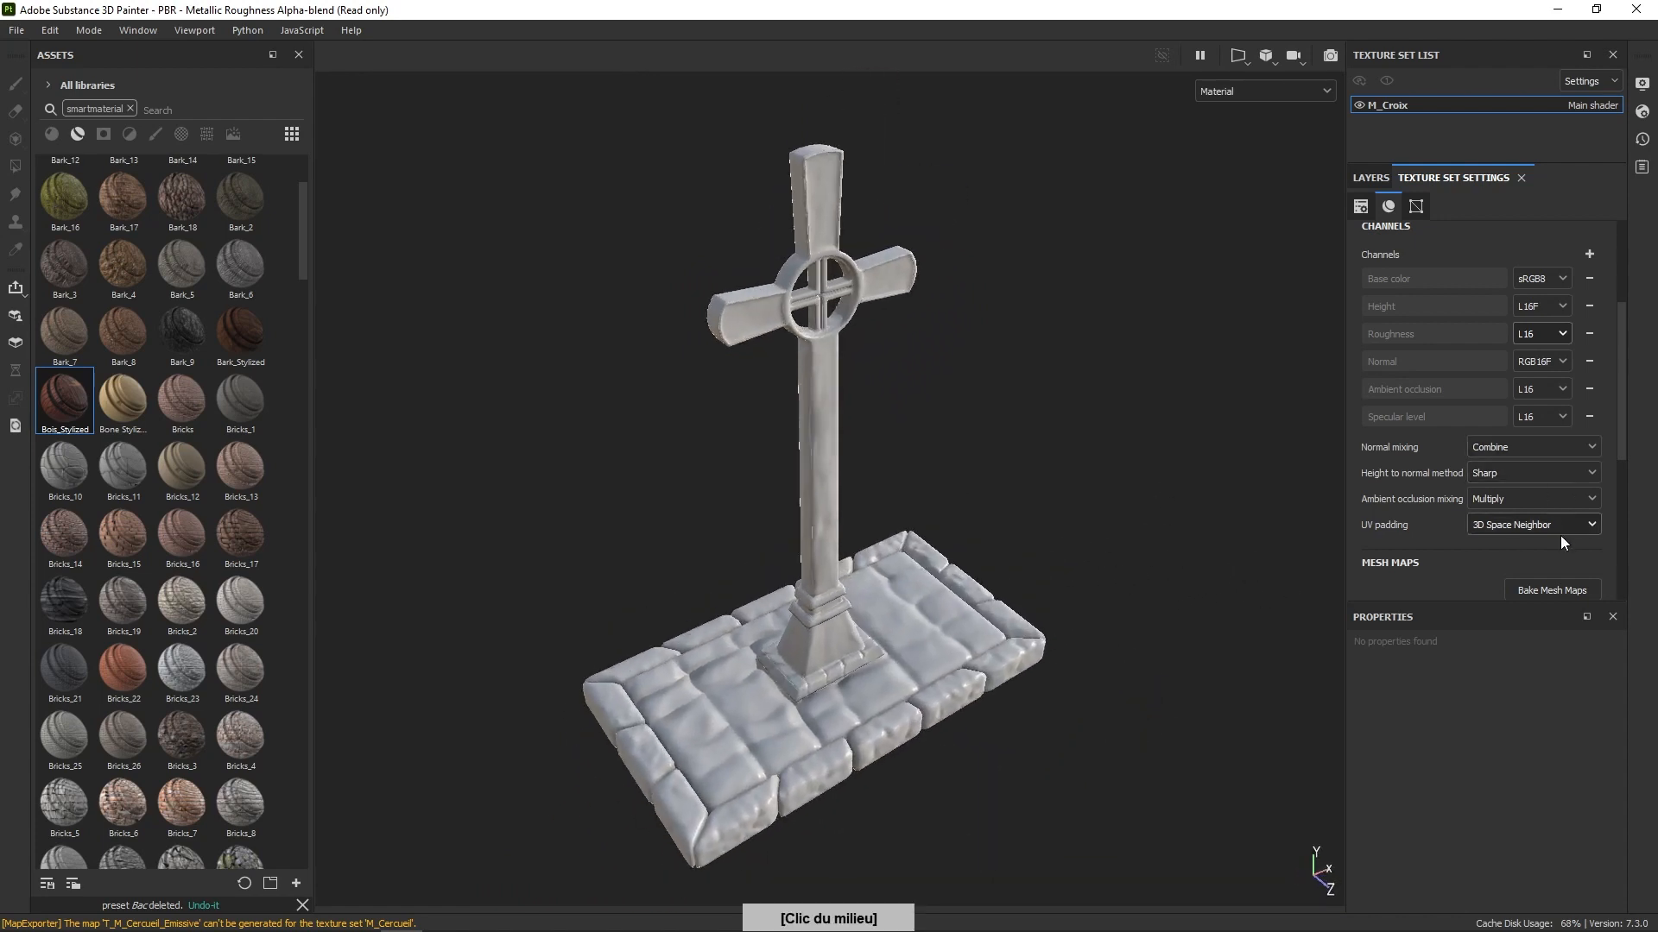
click(1552, 591)
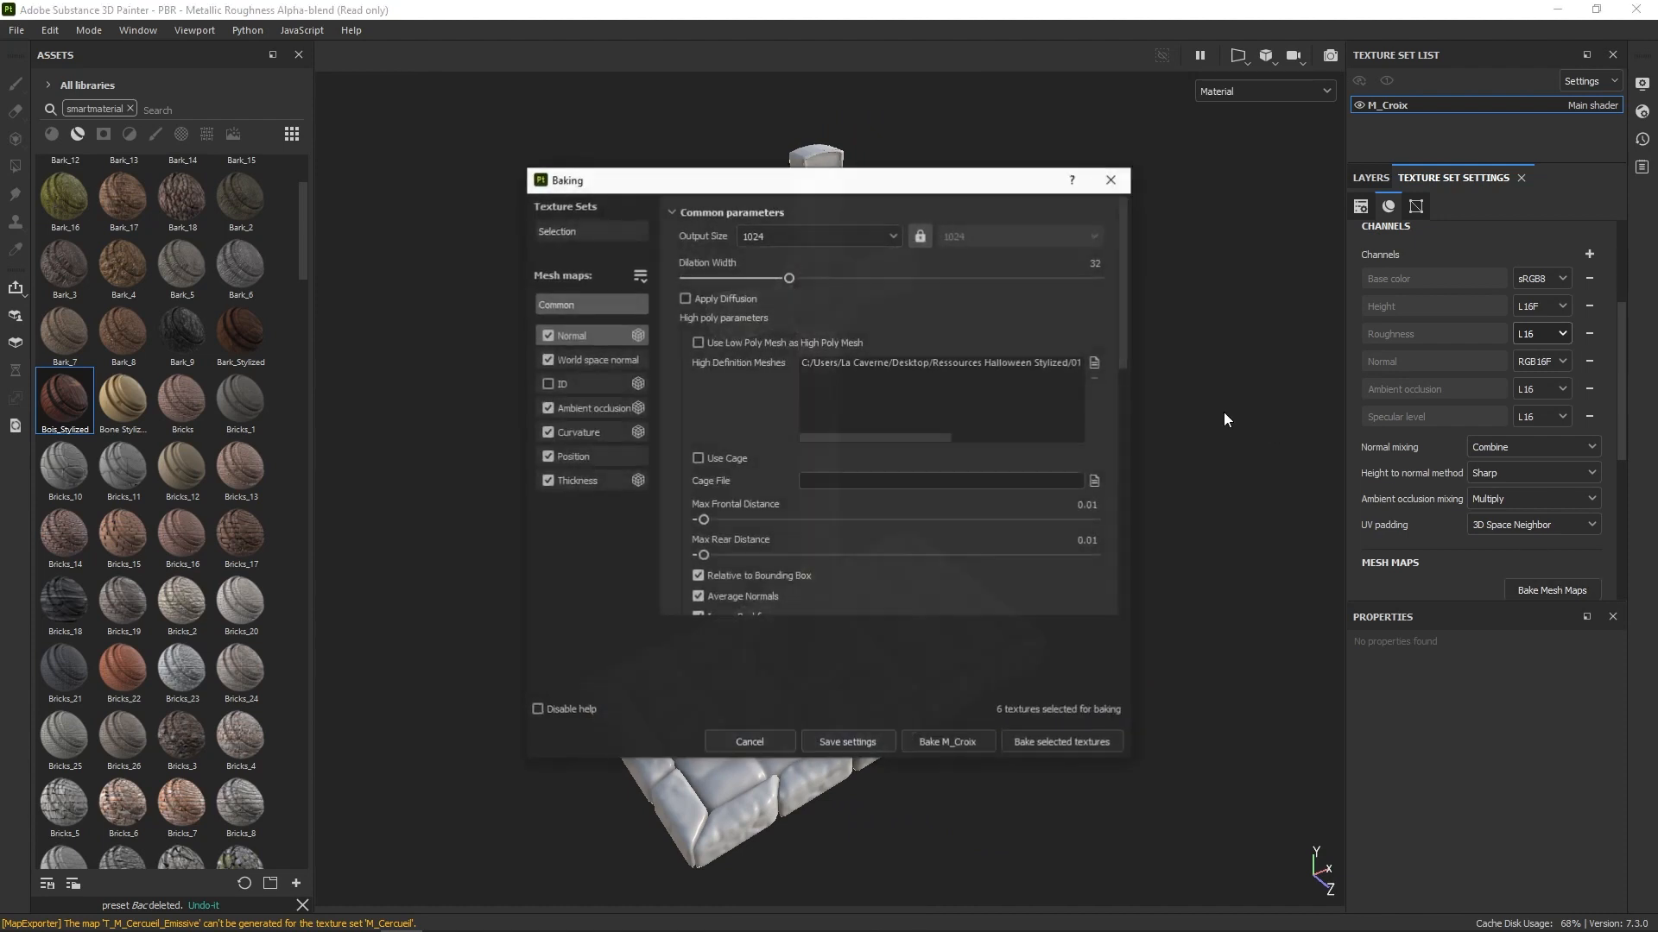
click(876, 234)
click(801, 397)
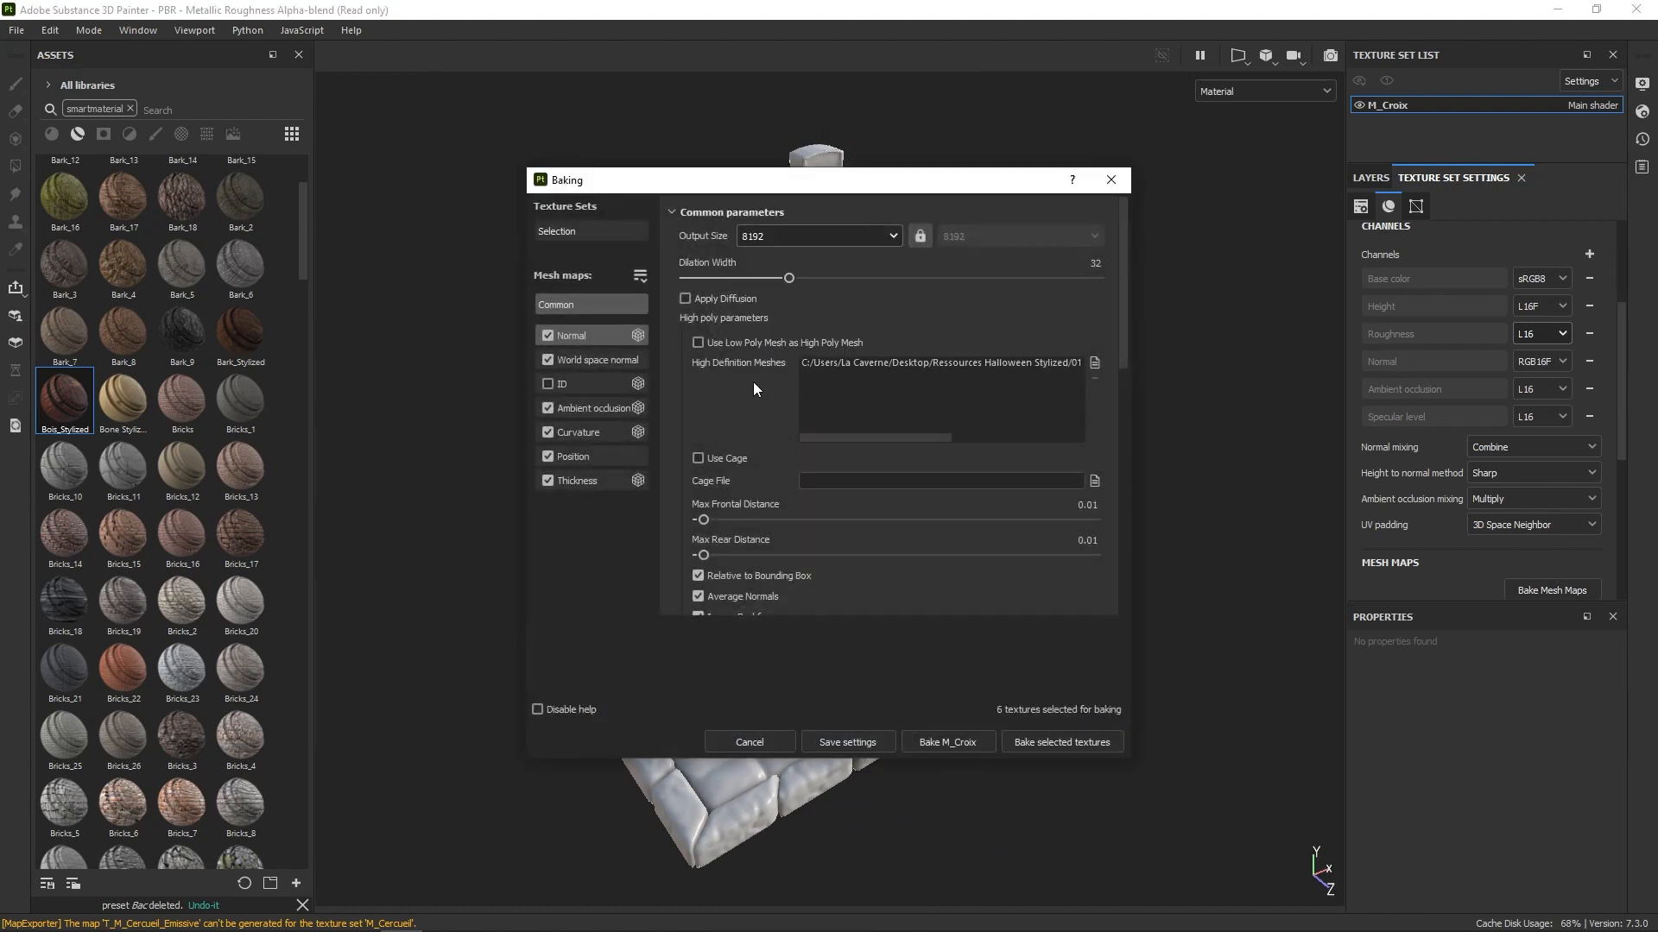
Step: Raise the ambient occlusion secondary rays, set those of curvature and thickness to 256, and rebake the selected maps
click(604, 408)
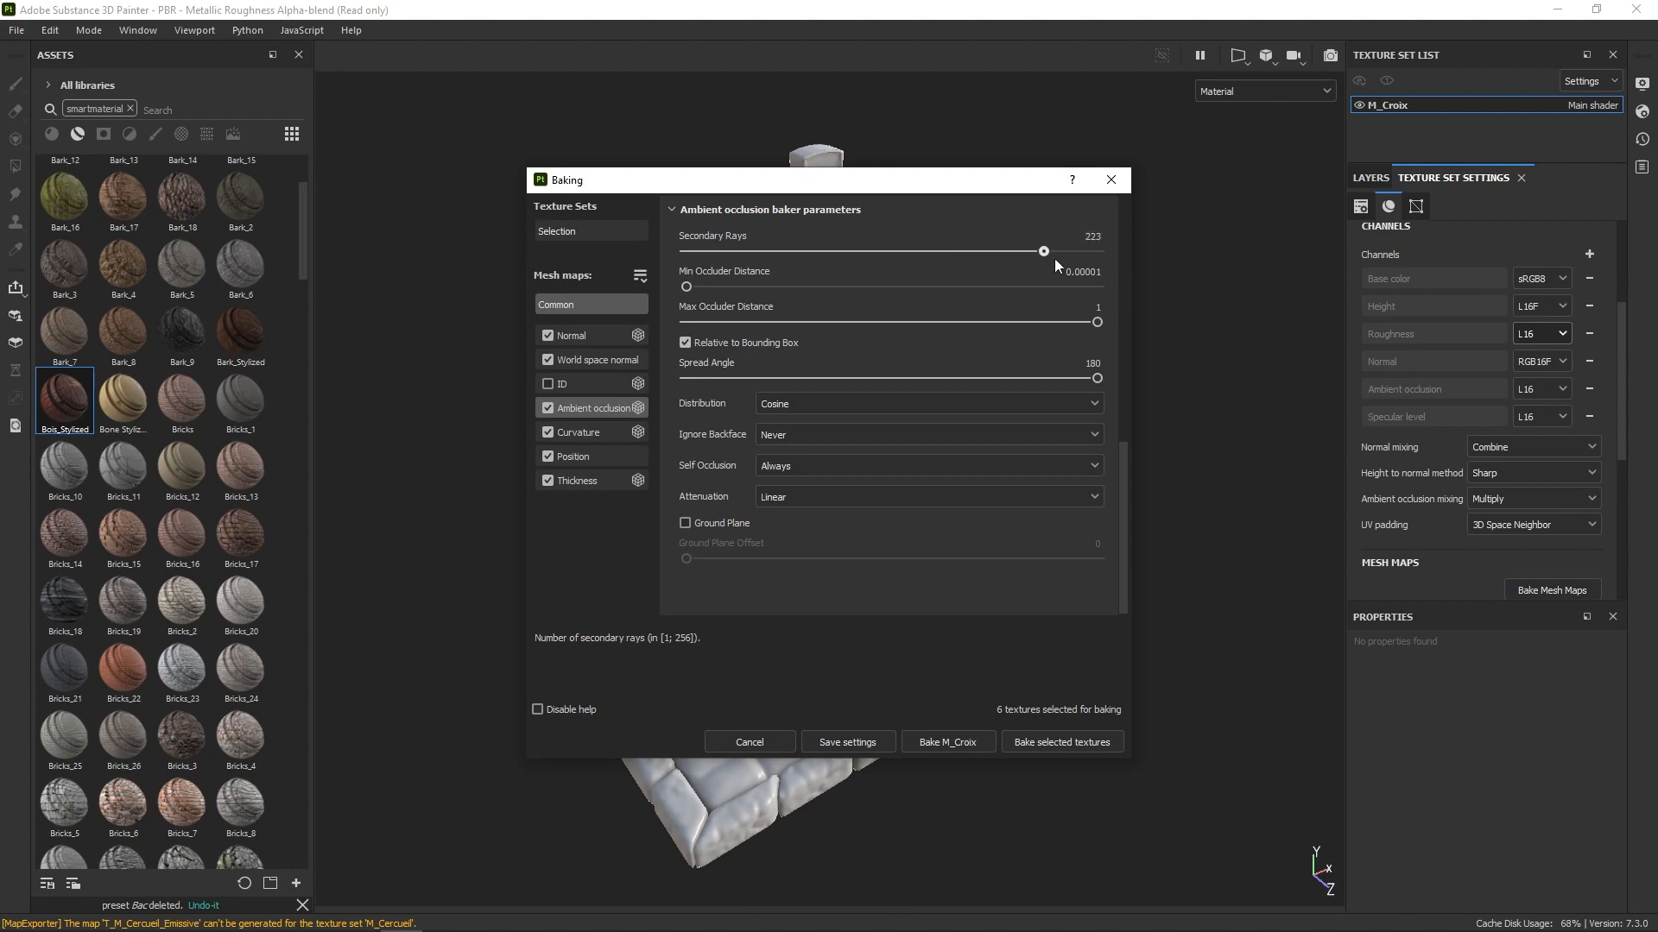
click(591, 432)
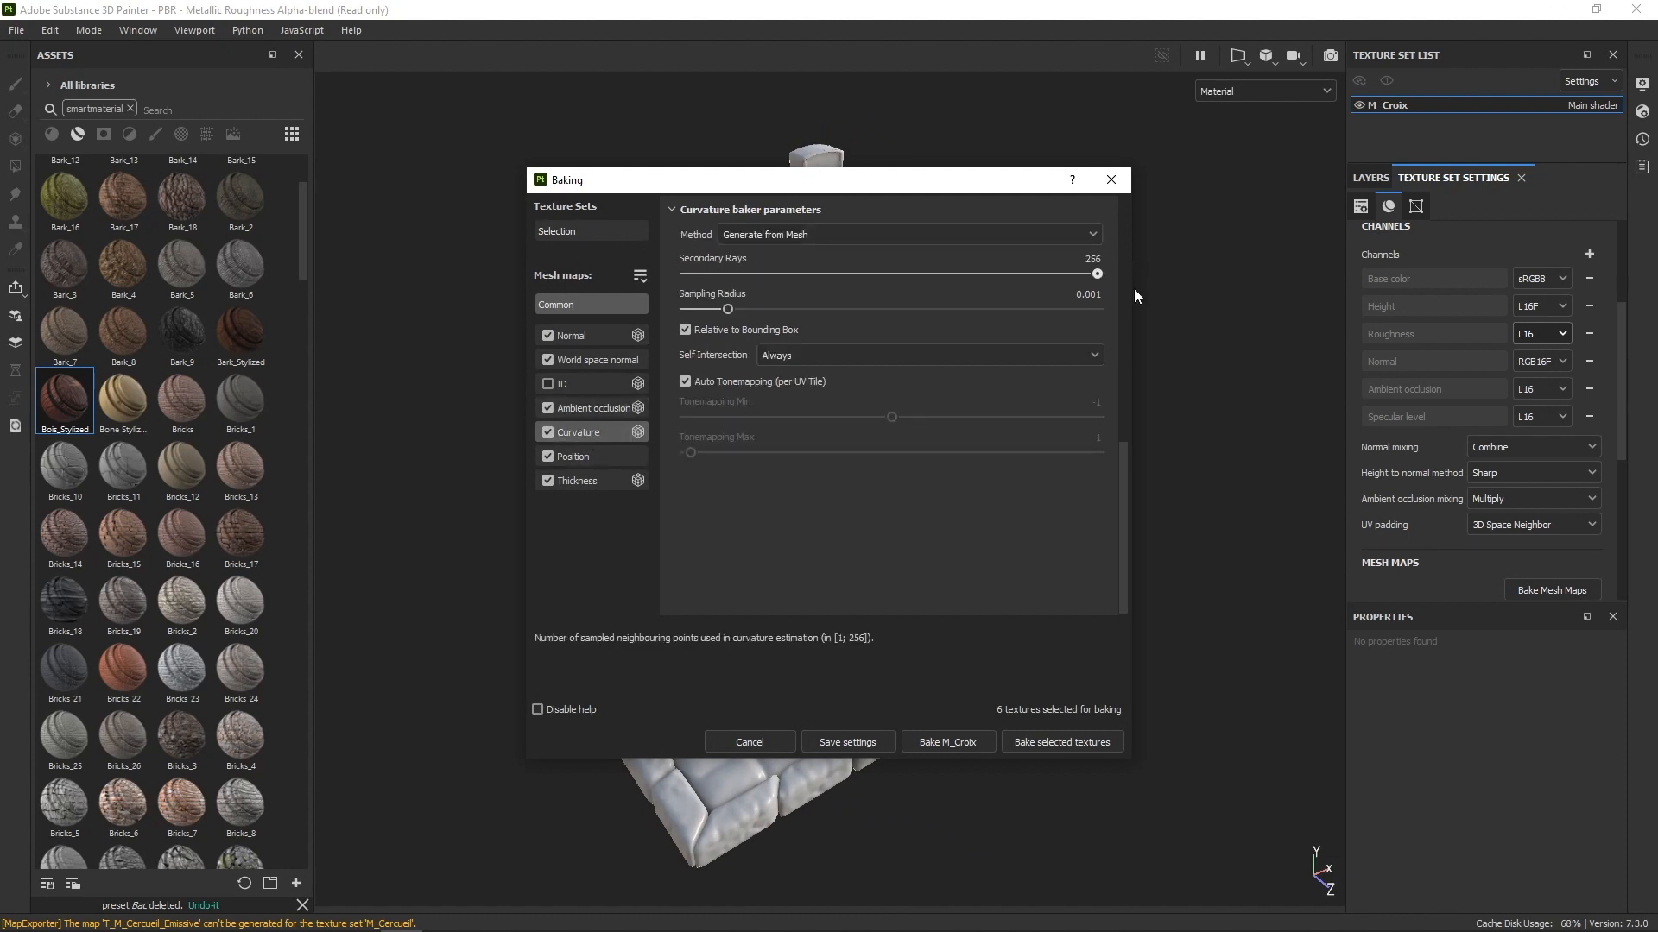
click(605, 481)
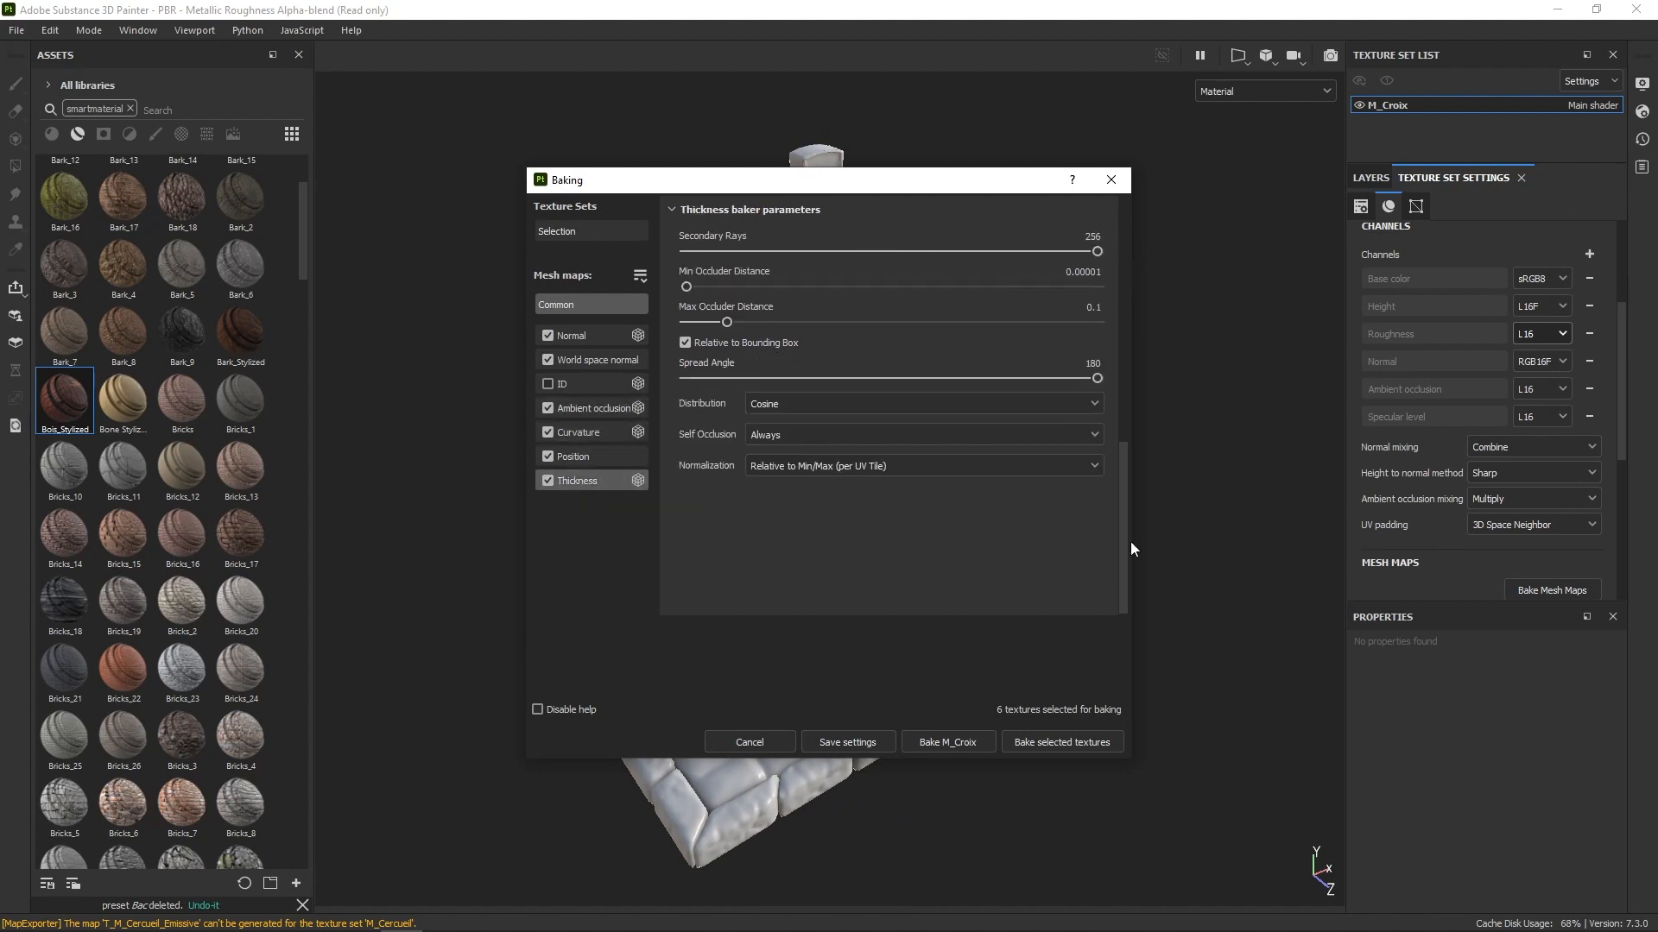
click(1062, 743)
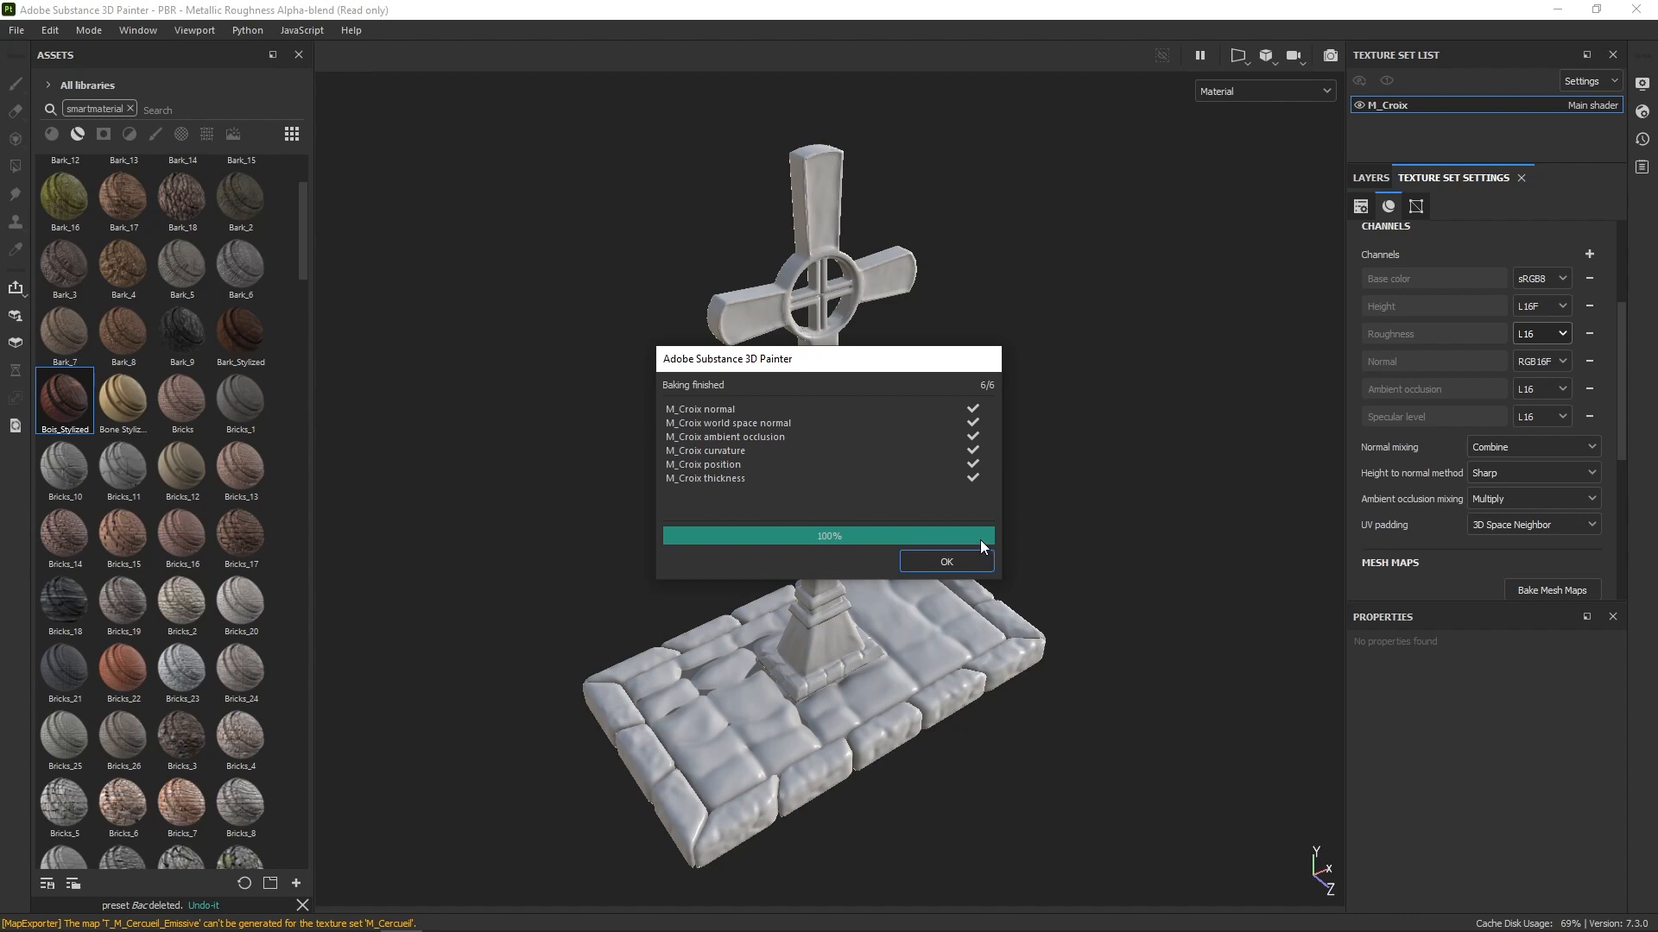
click(964, 558)
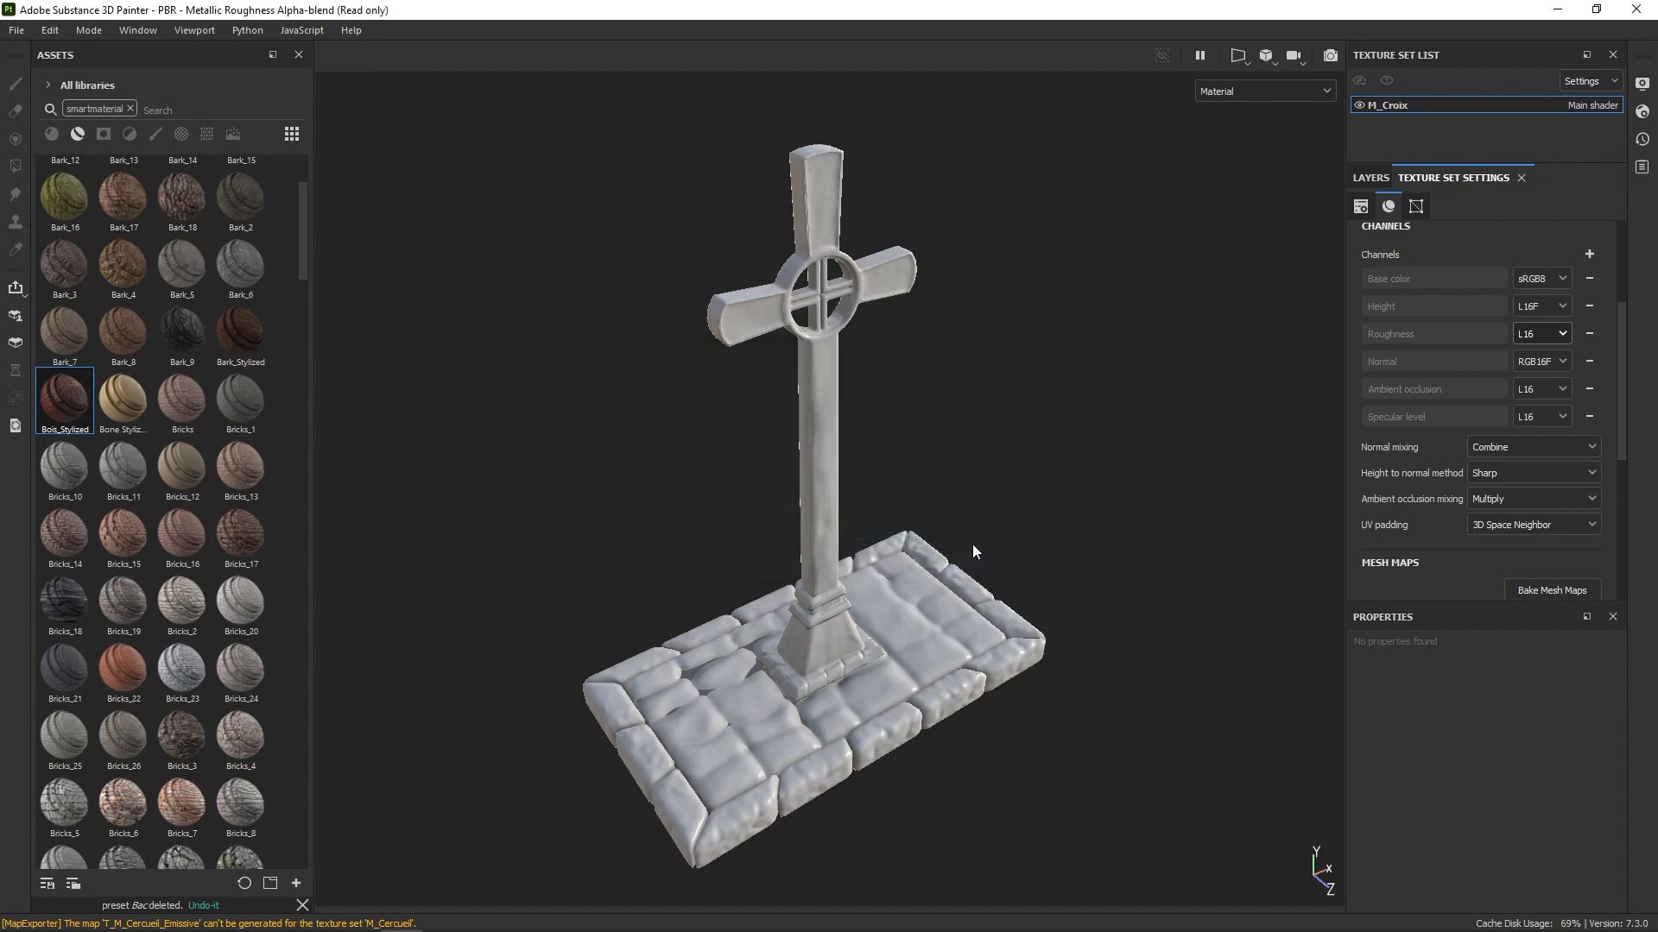
Step: Apply the Rock_Stylized smart material to the whole cross as a layer of M_Croix
drag(302, 233, 286, 699)
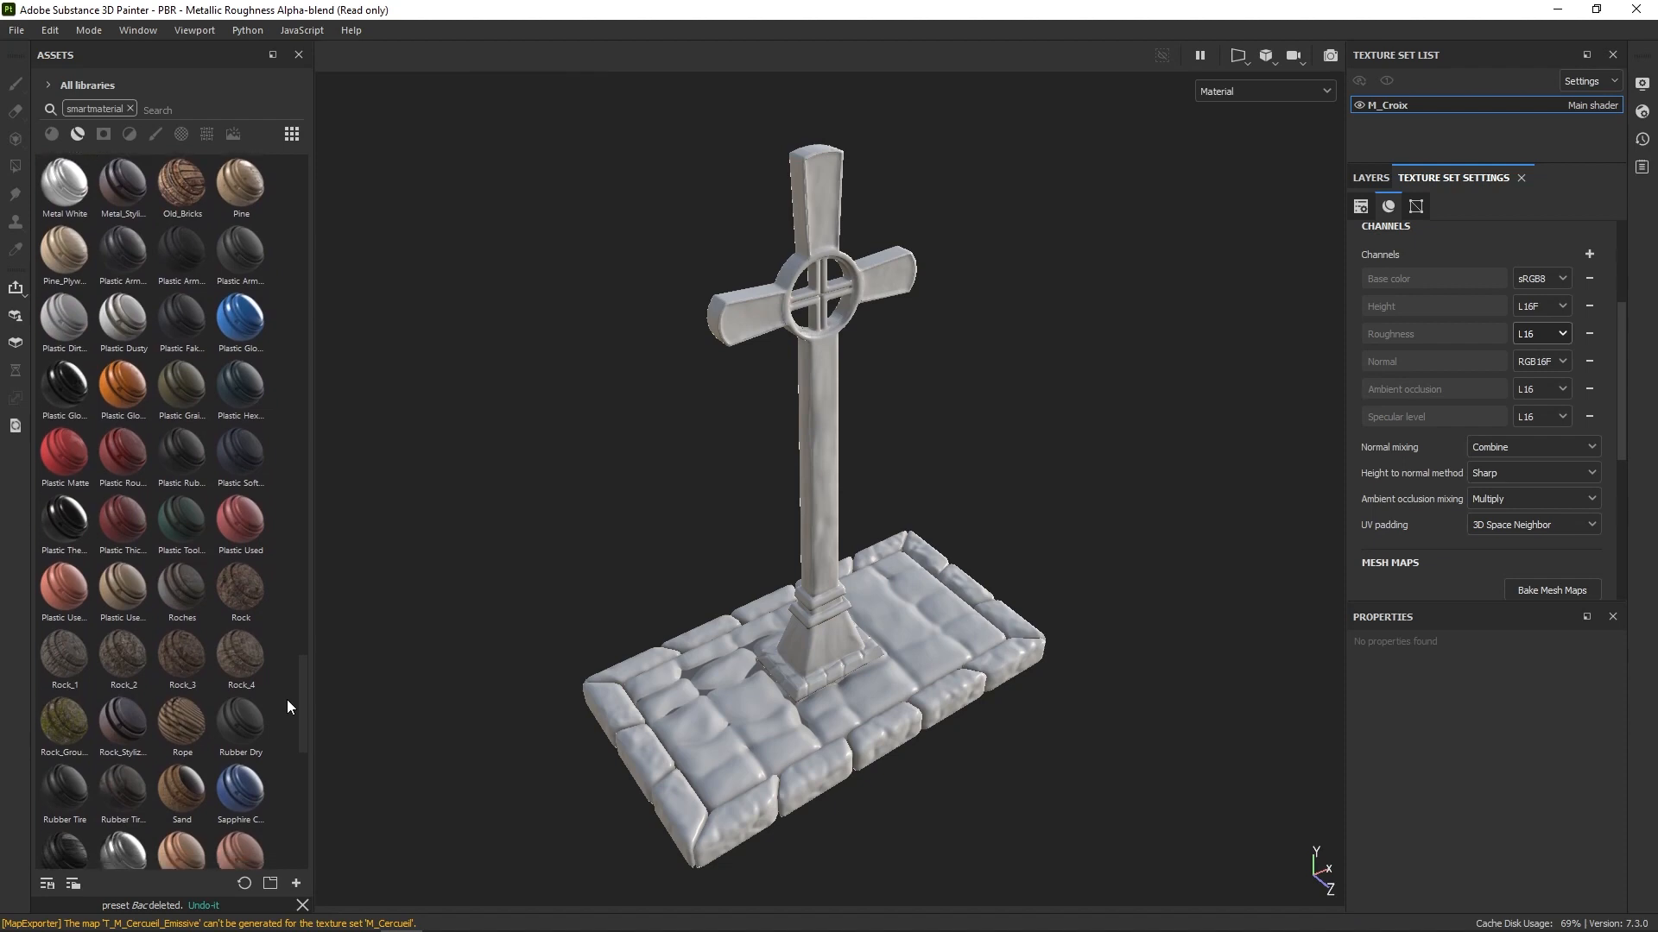
drag(122, 722, 1371, 177)
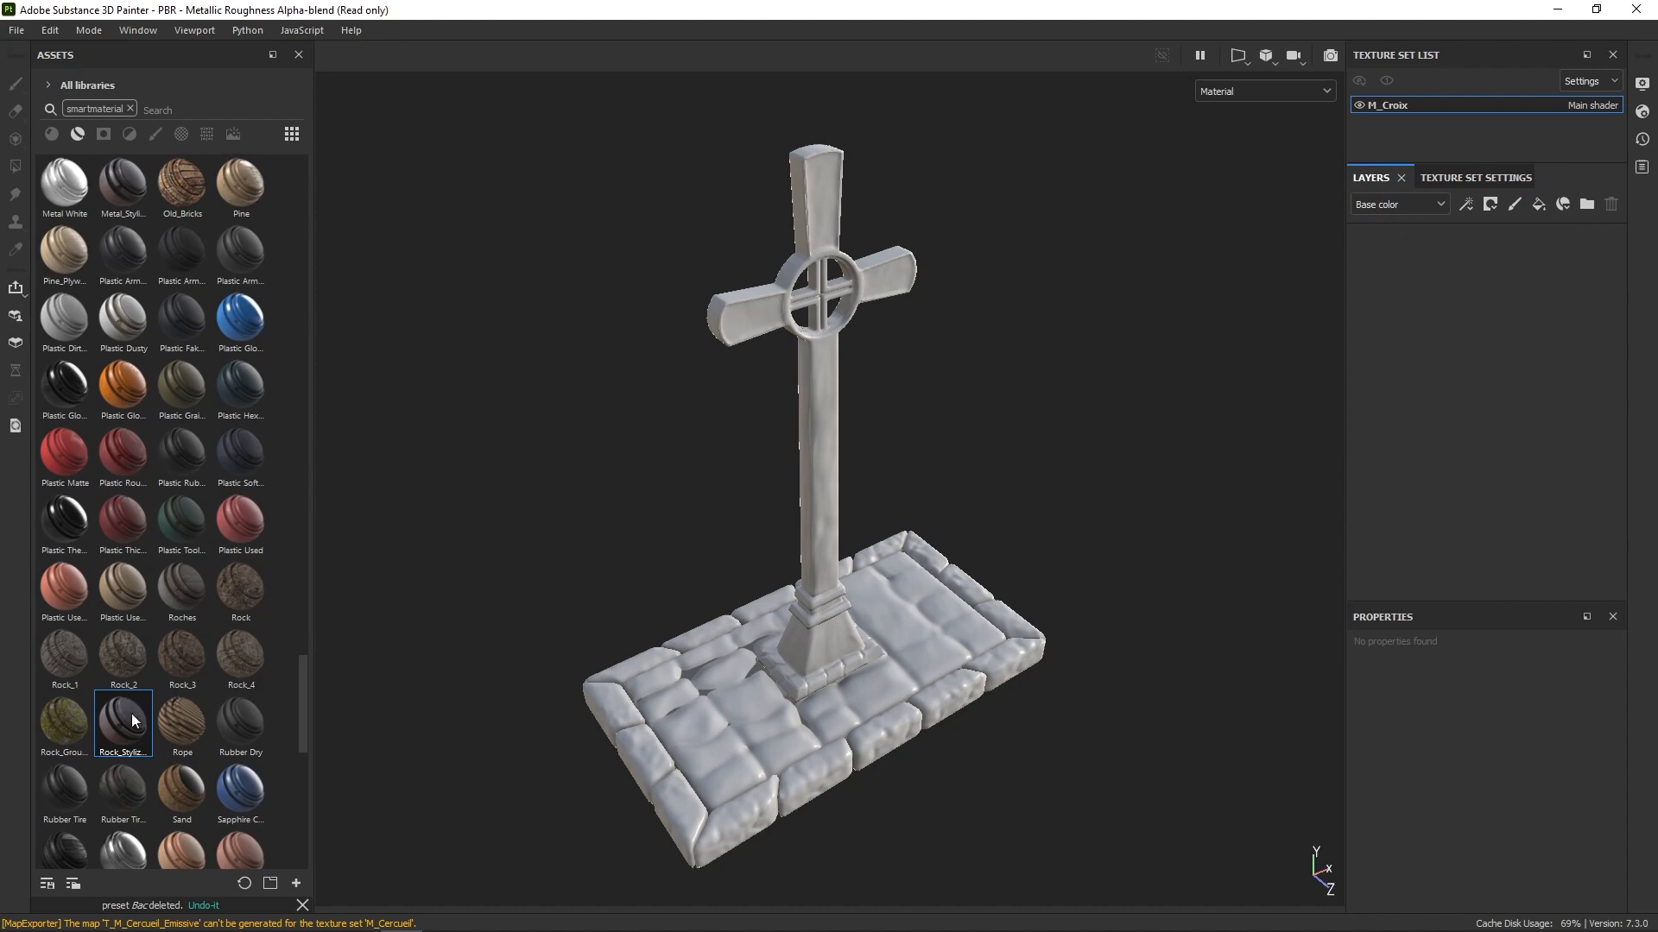
drag(134, 721, 1015, 422)
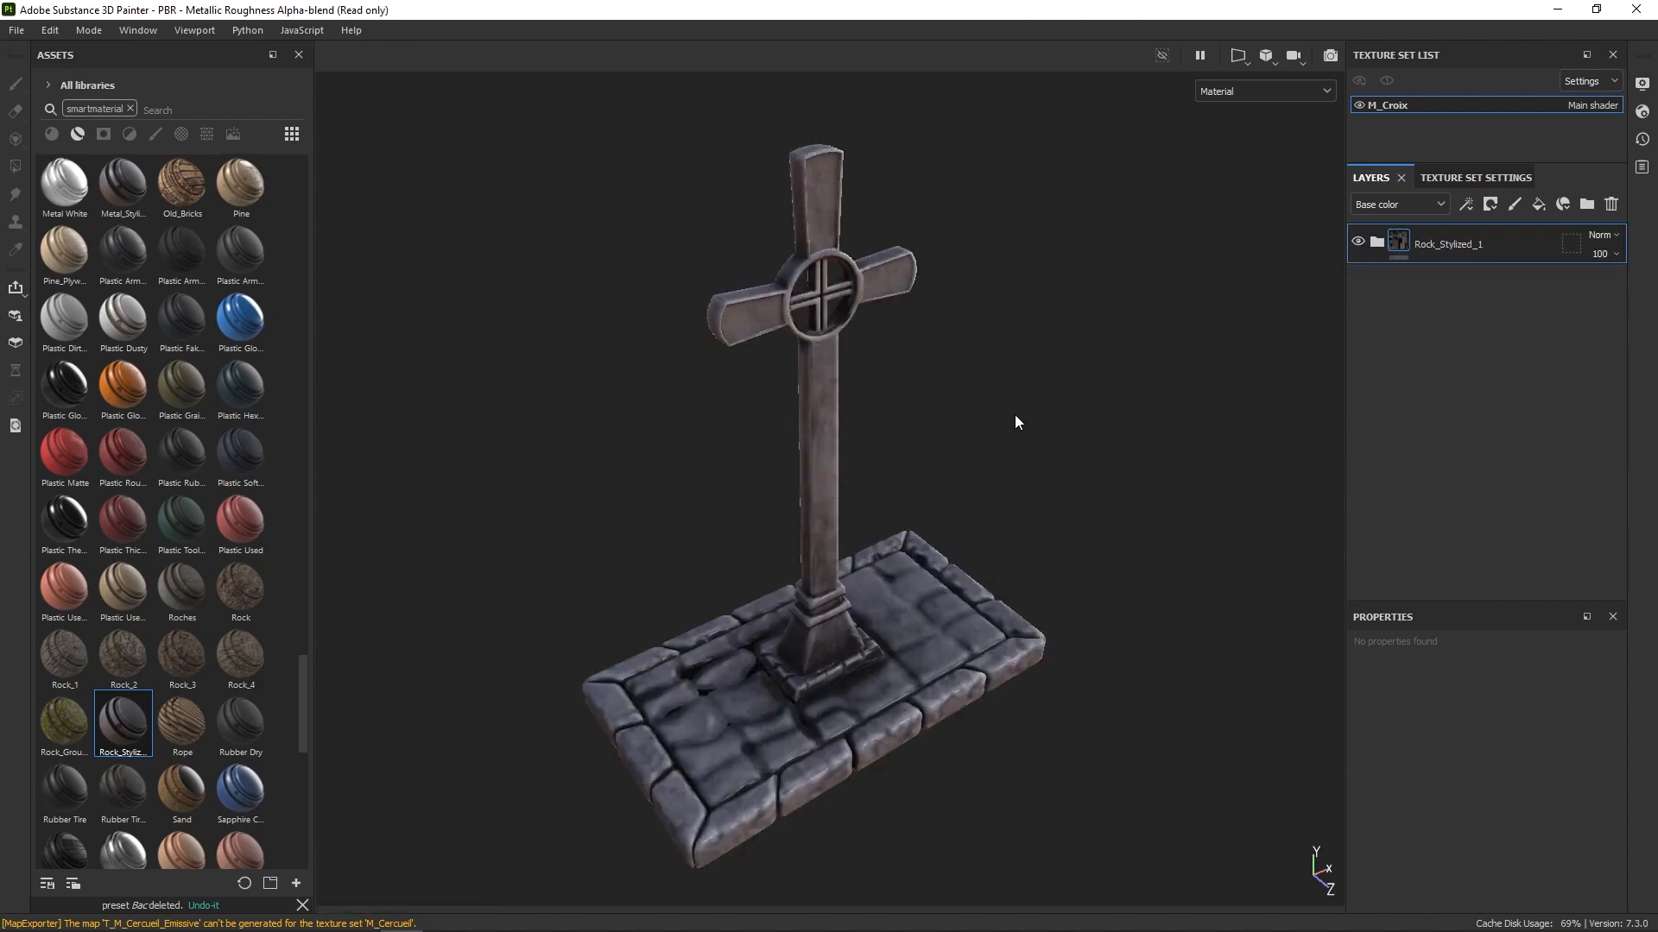
alt+drag(1015, 422, 1039, 452)
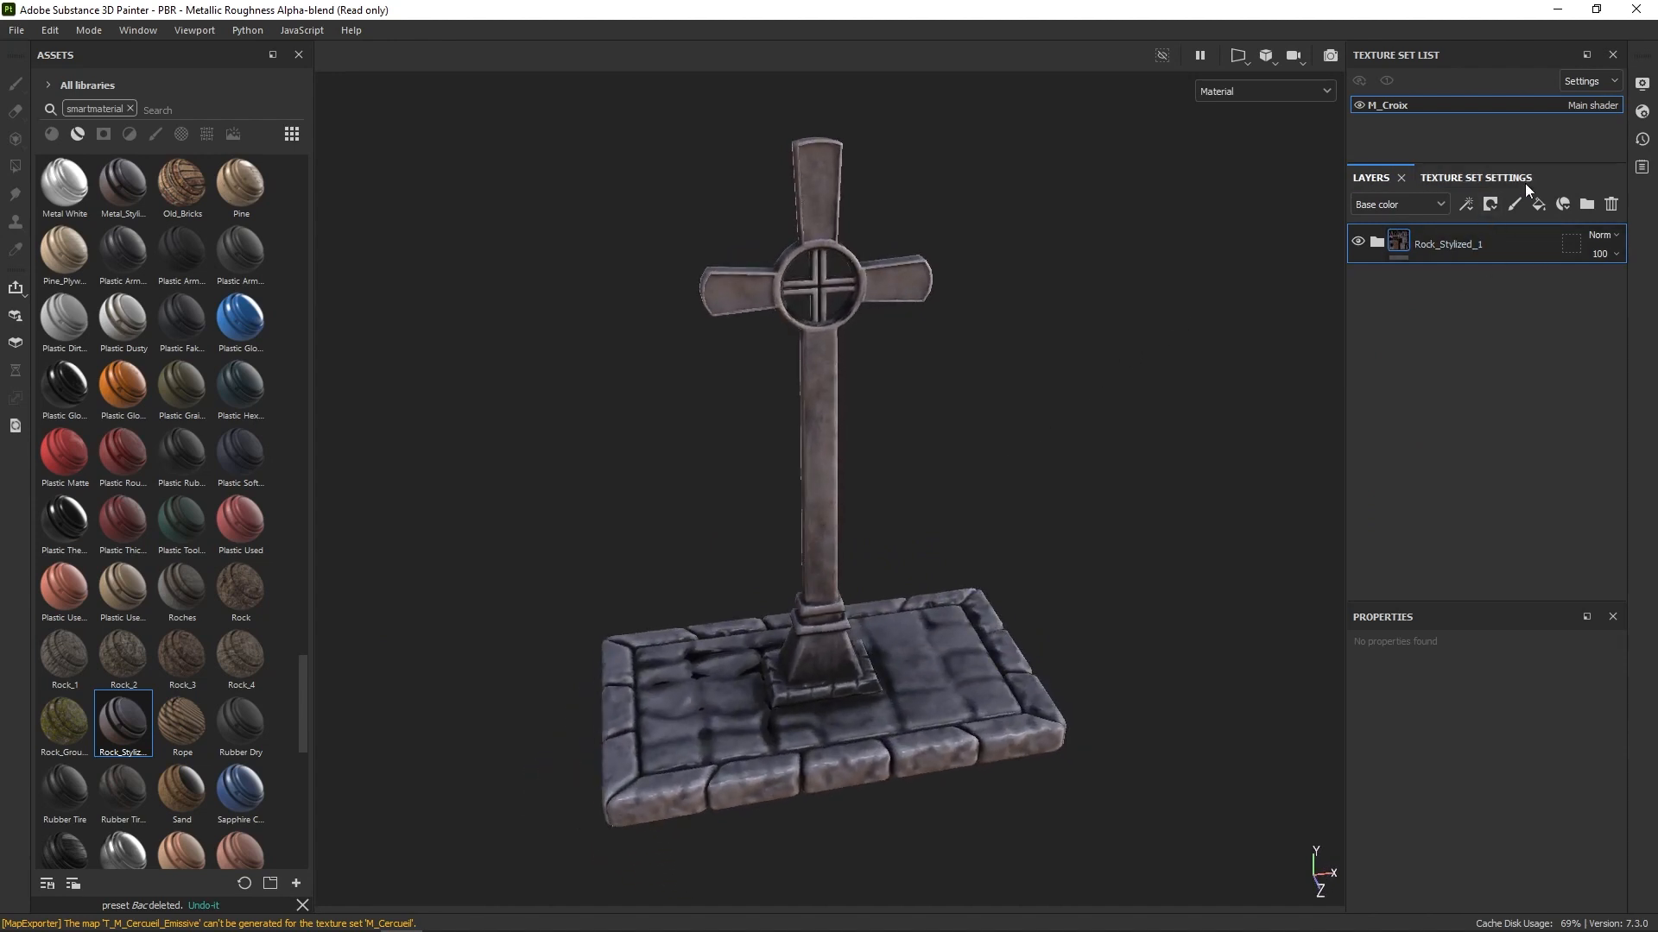
click(1377, 242)
click(1376, 242)
Step: Create a folder named Croix inside Export_Textures/Assets and set it as the output directory for the texture export
click(16, 29)
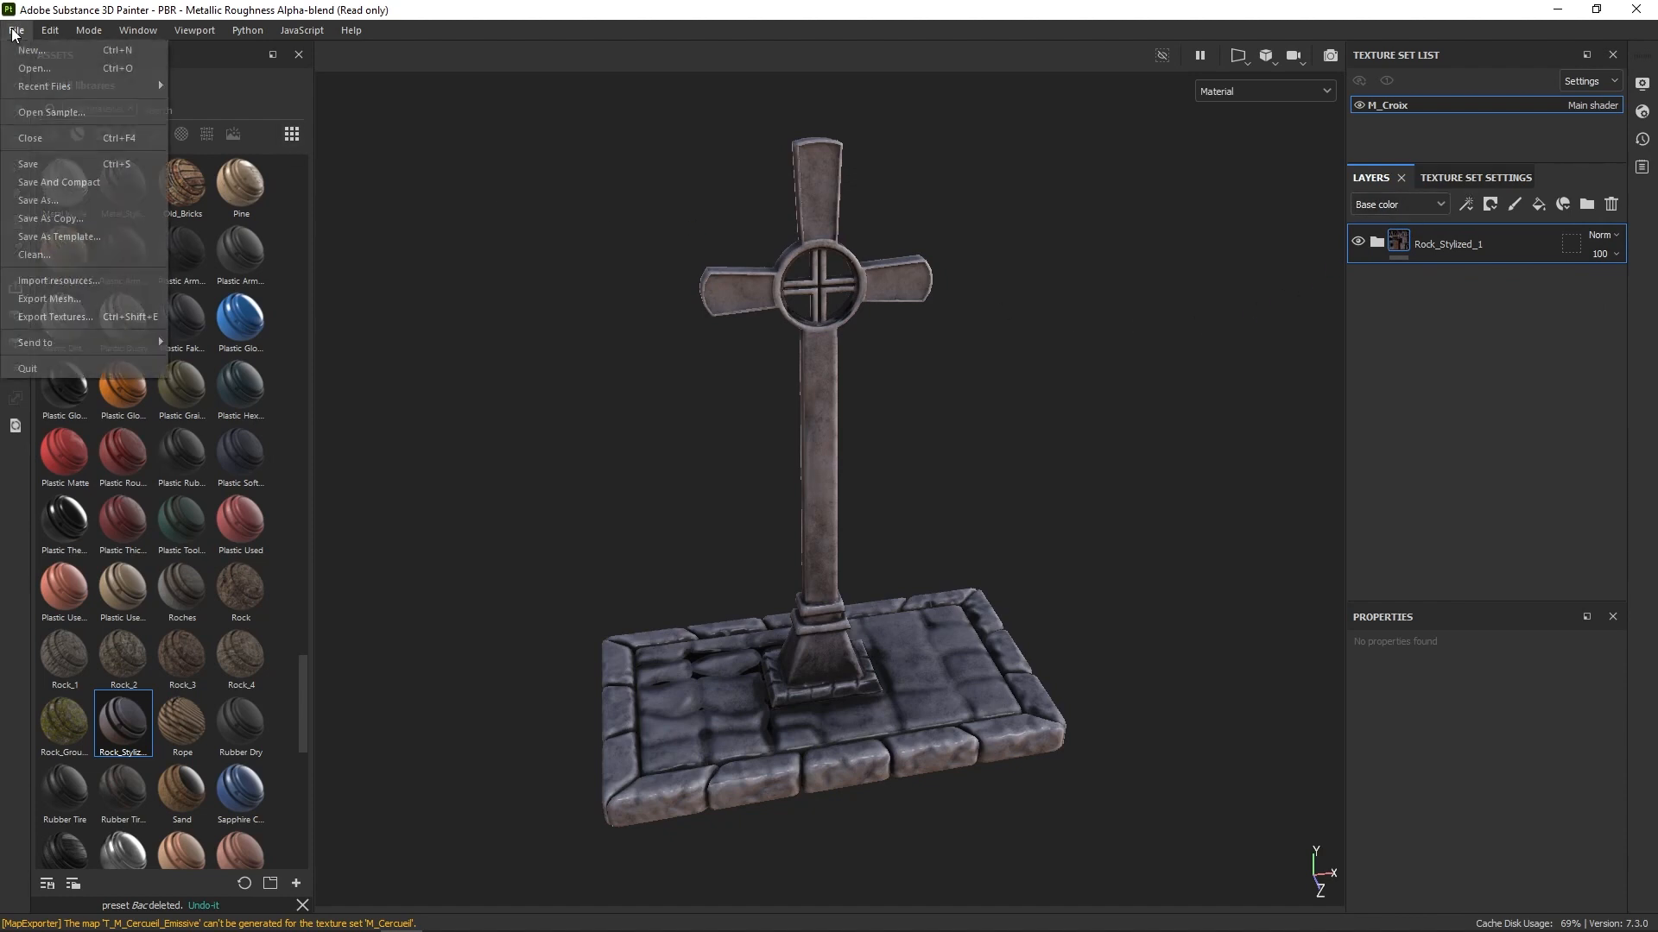
click(91, 307)
click(1058, 258)
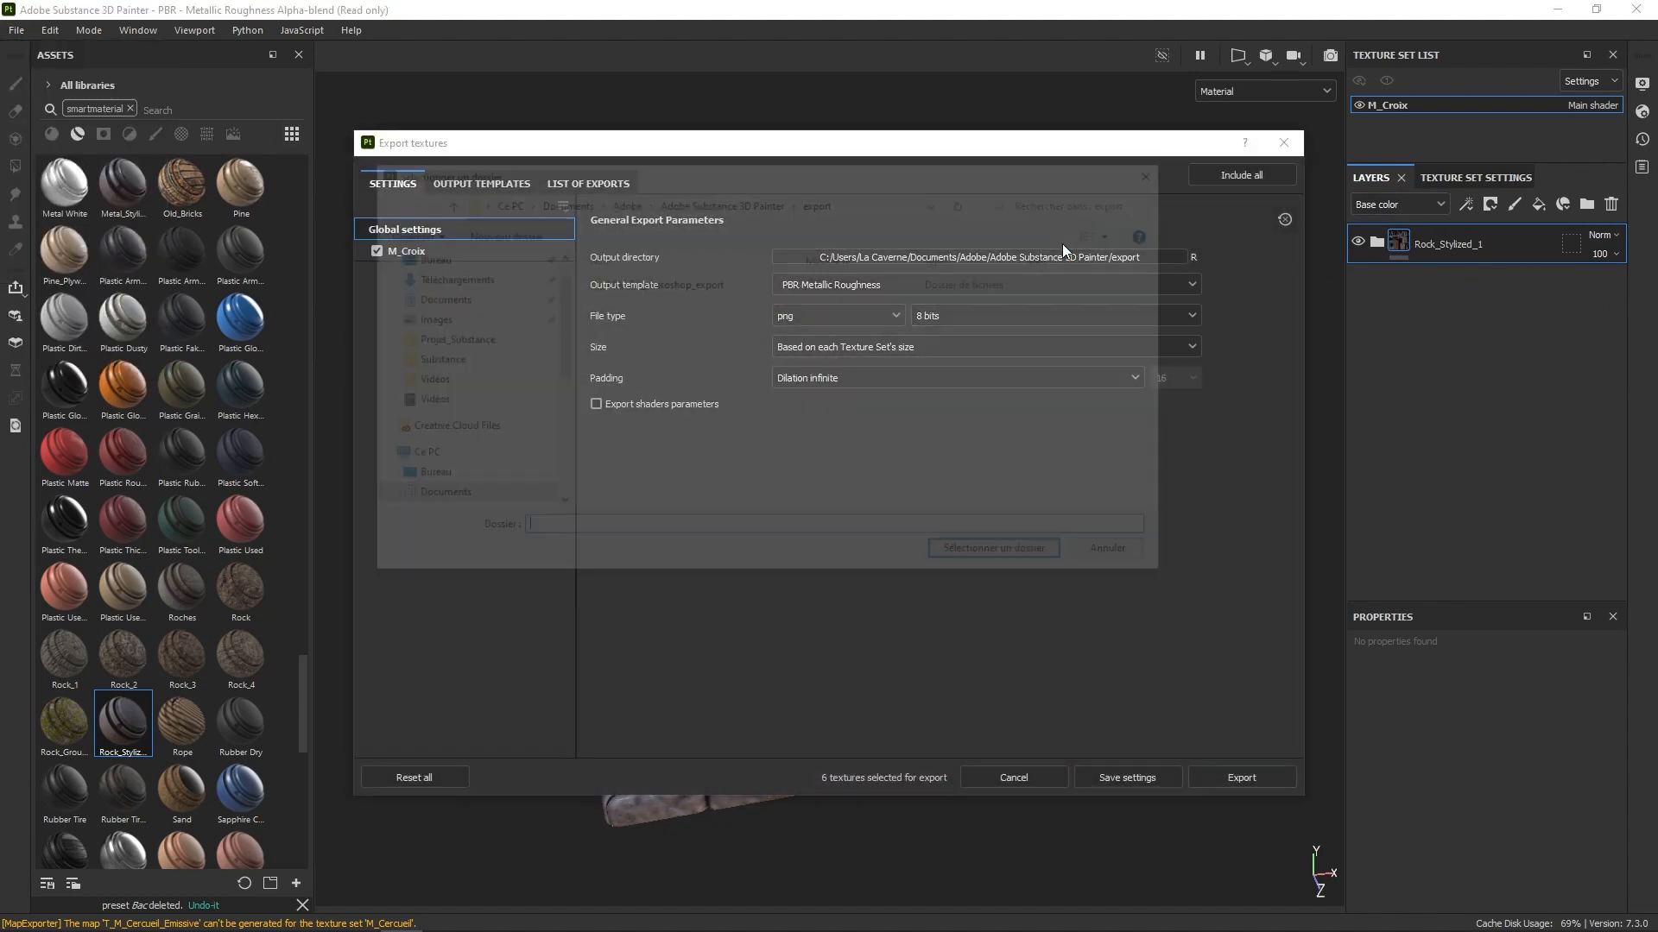
click(442, 339)
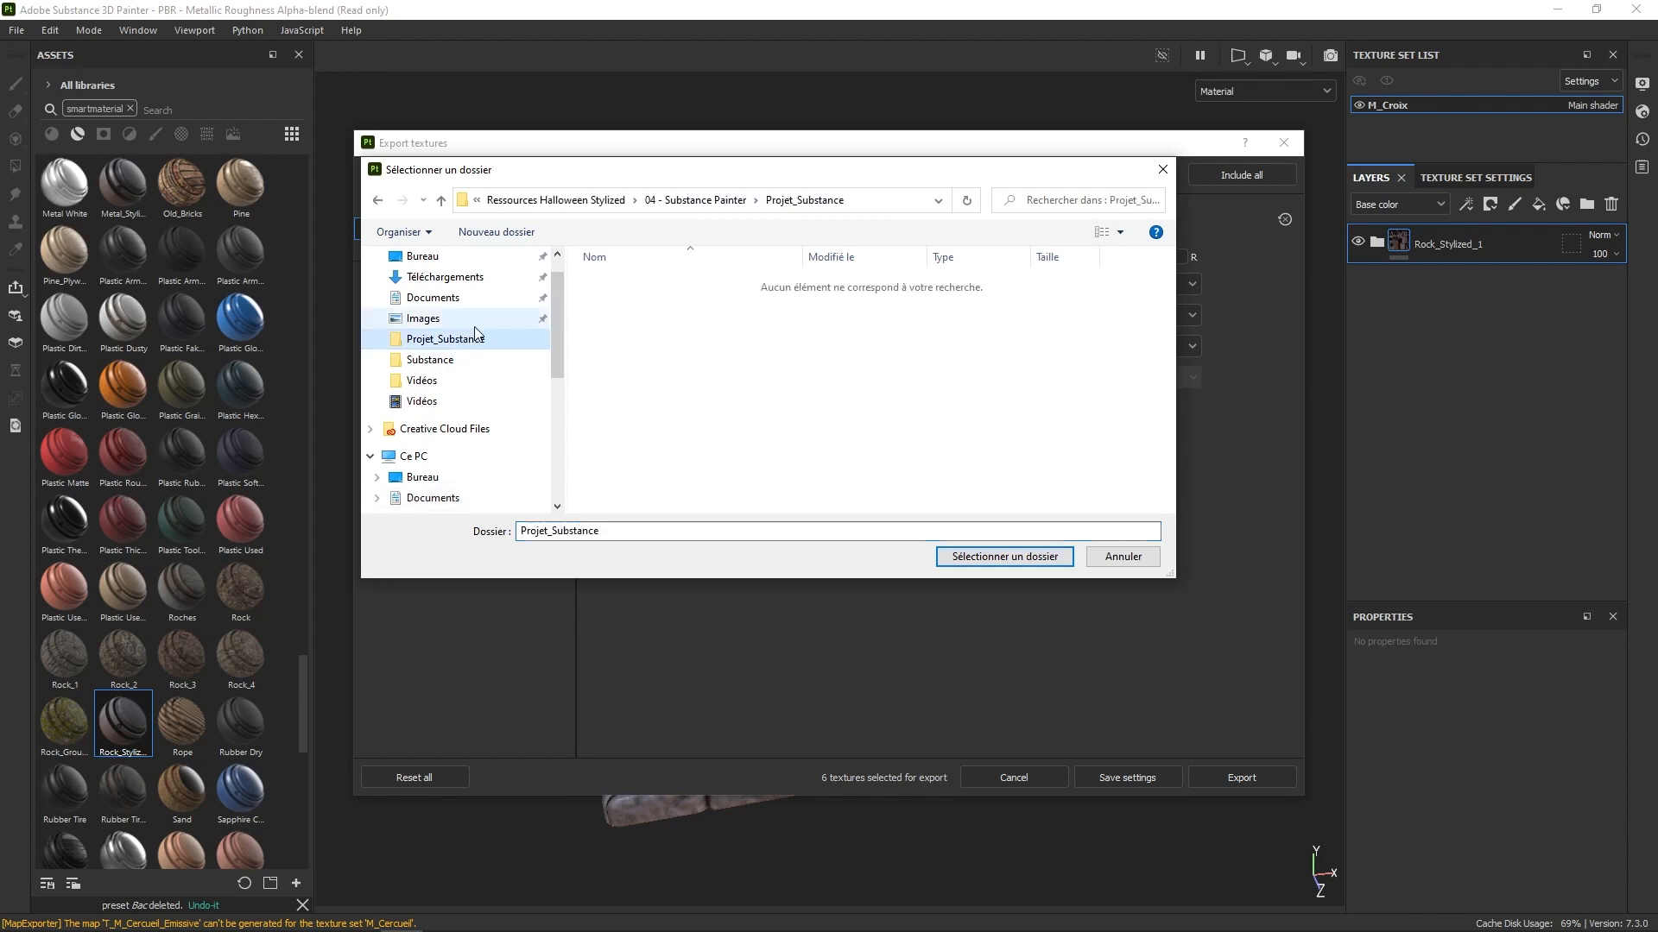
click(739, 200)
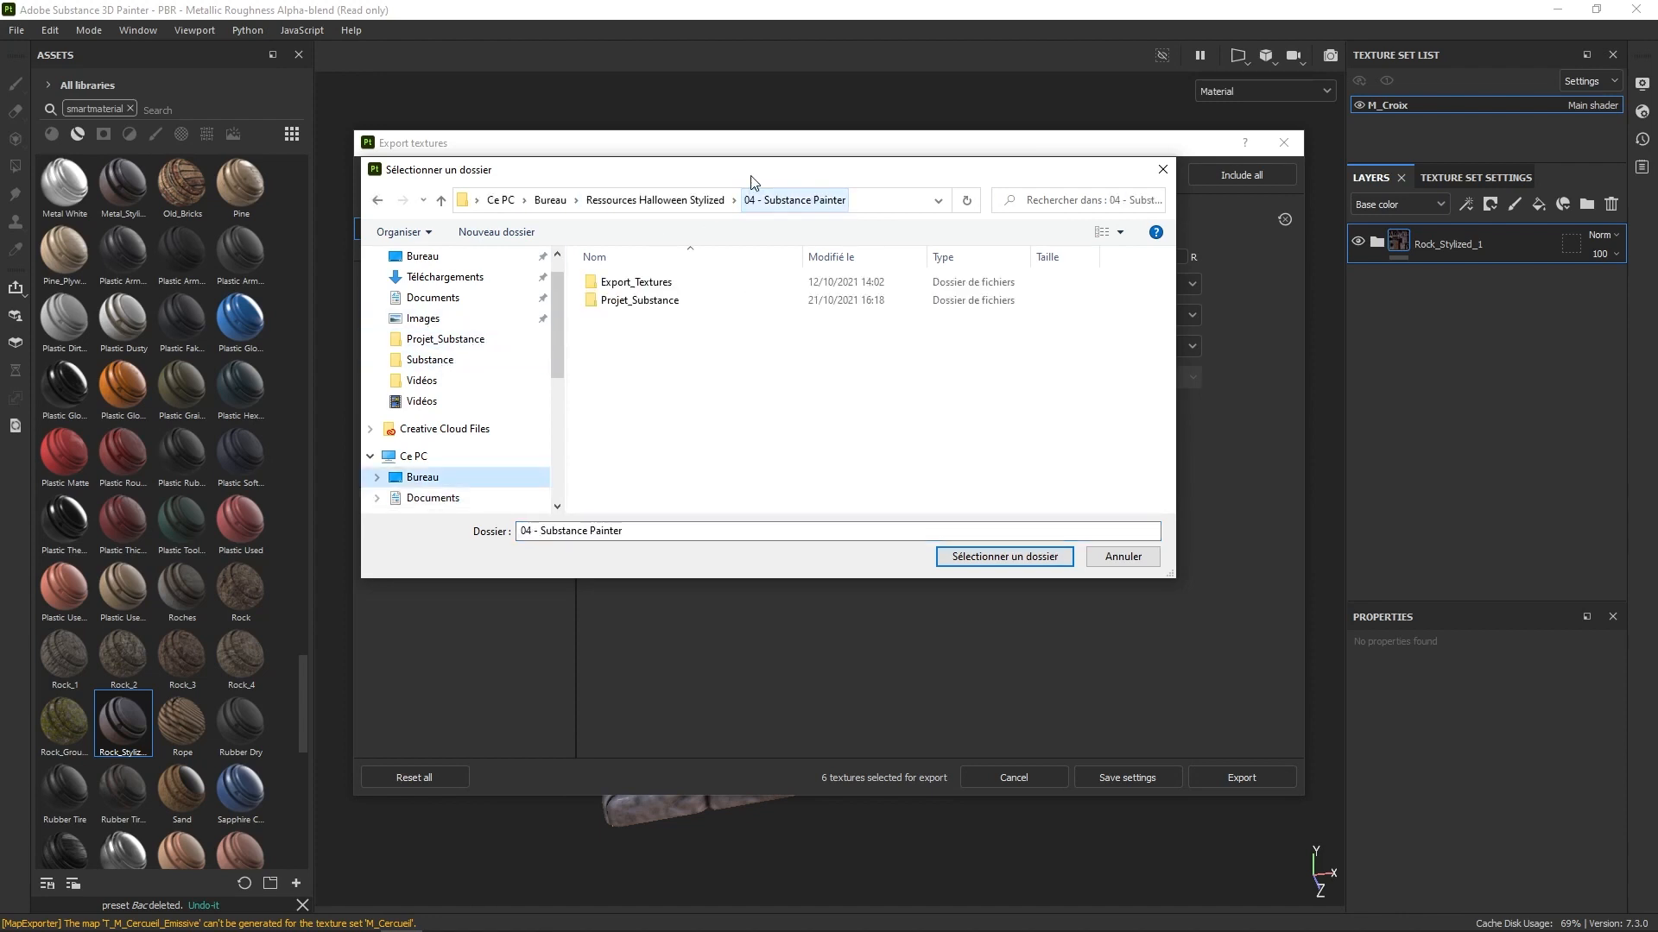
double_click(634, 282)
double_click(614, 283)
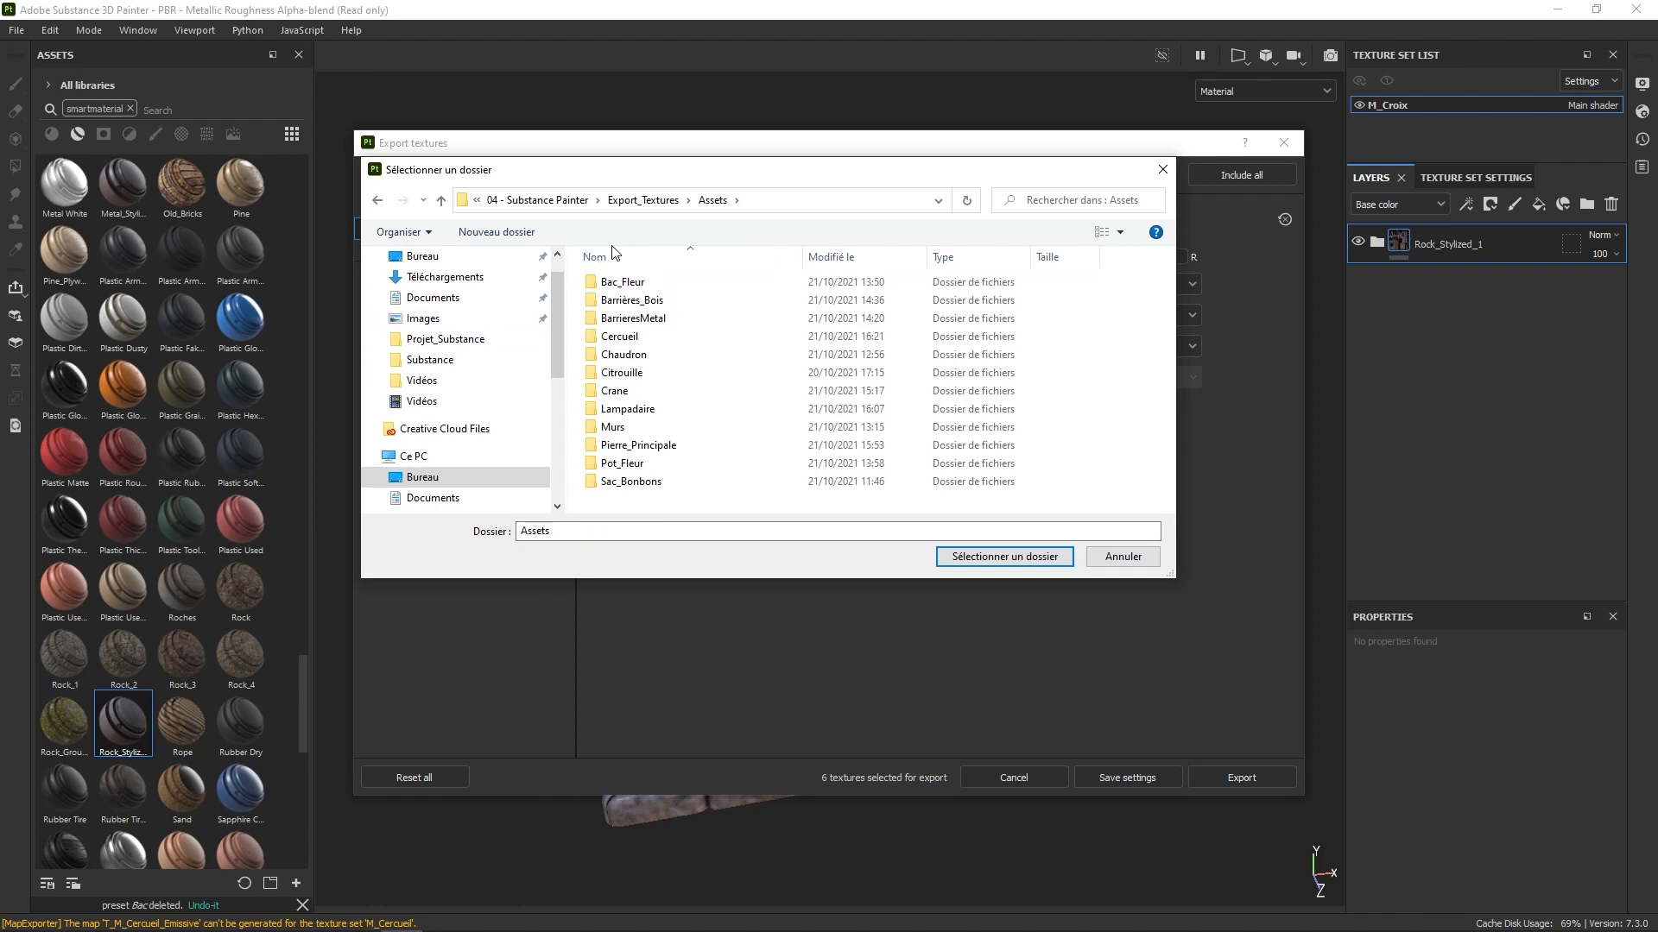
click(497, 232)
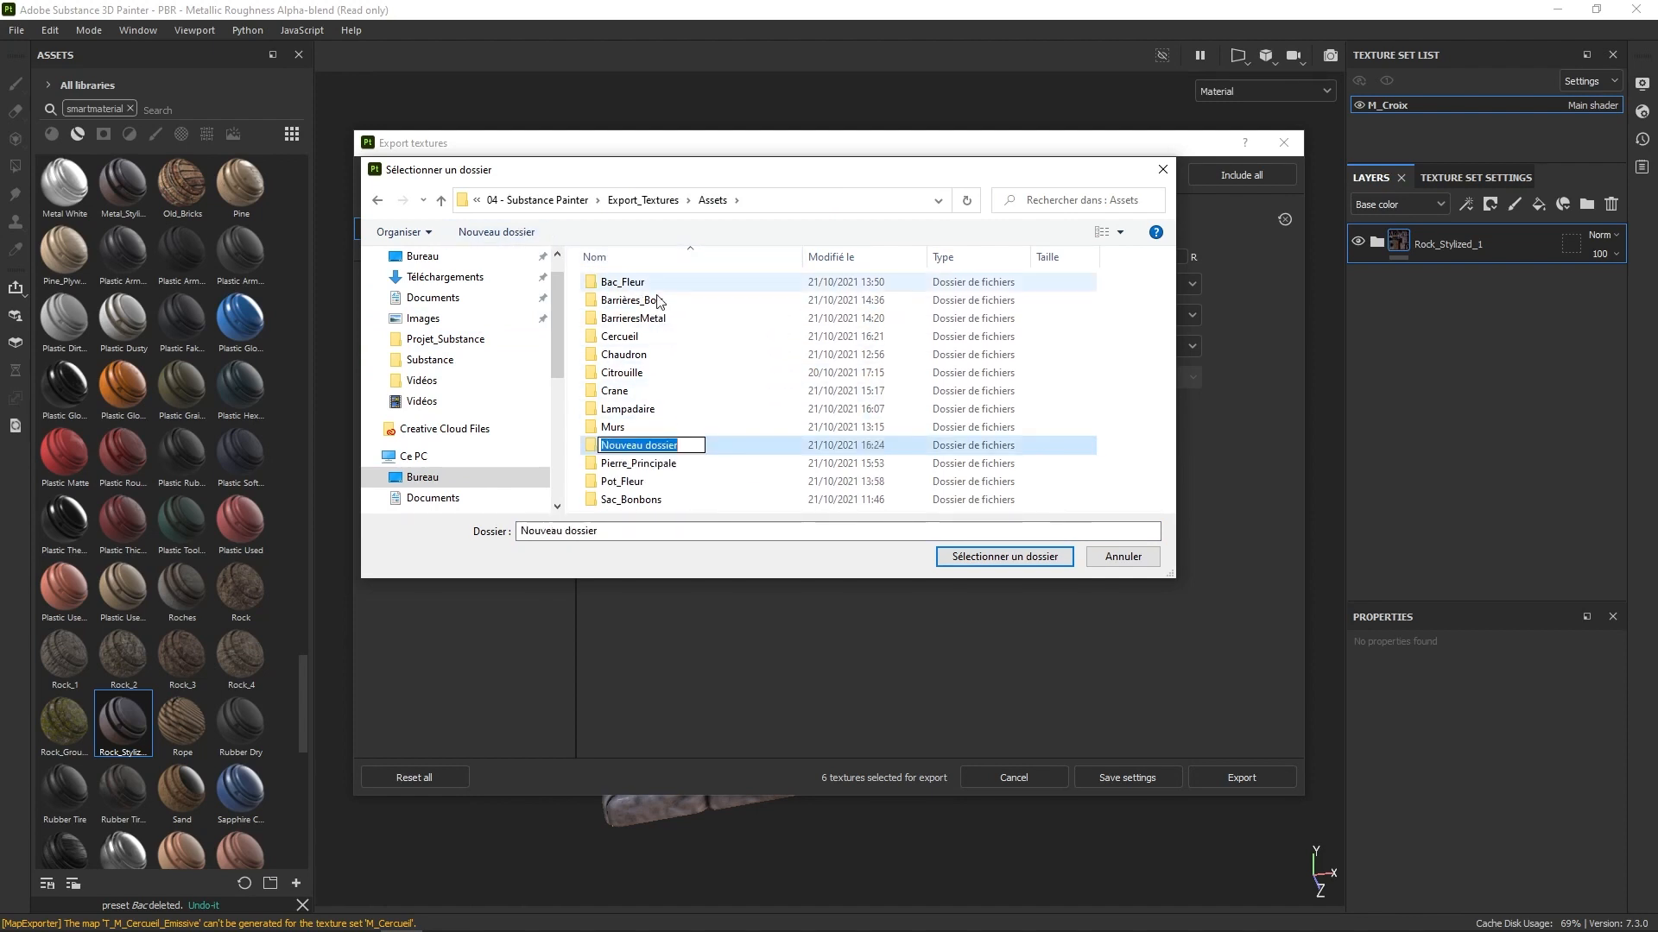
text(Croix)
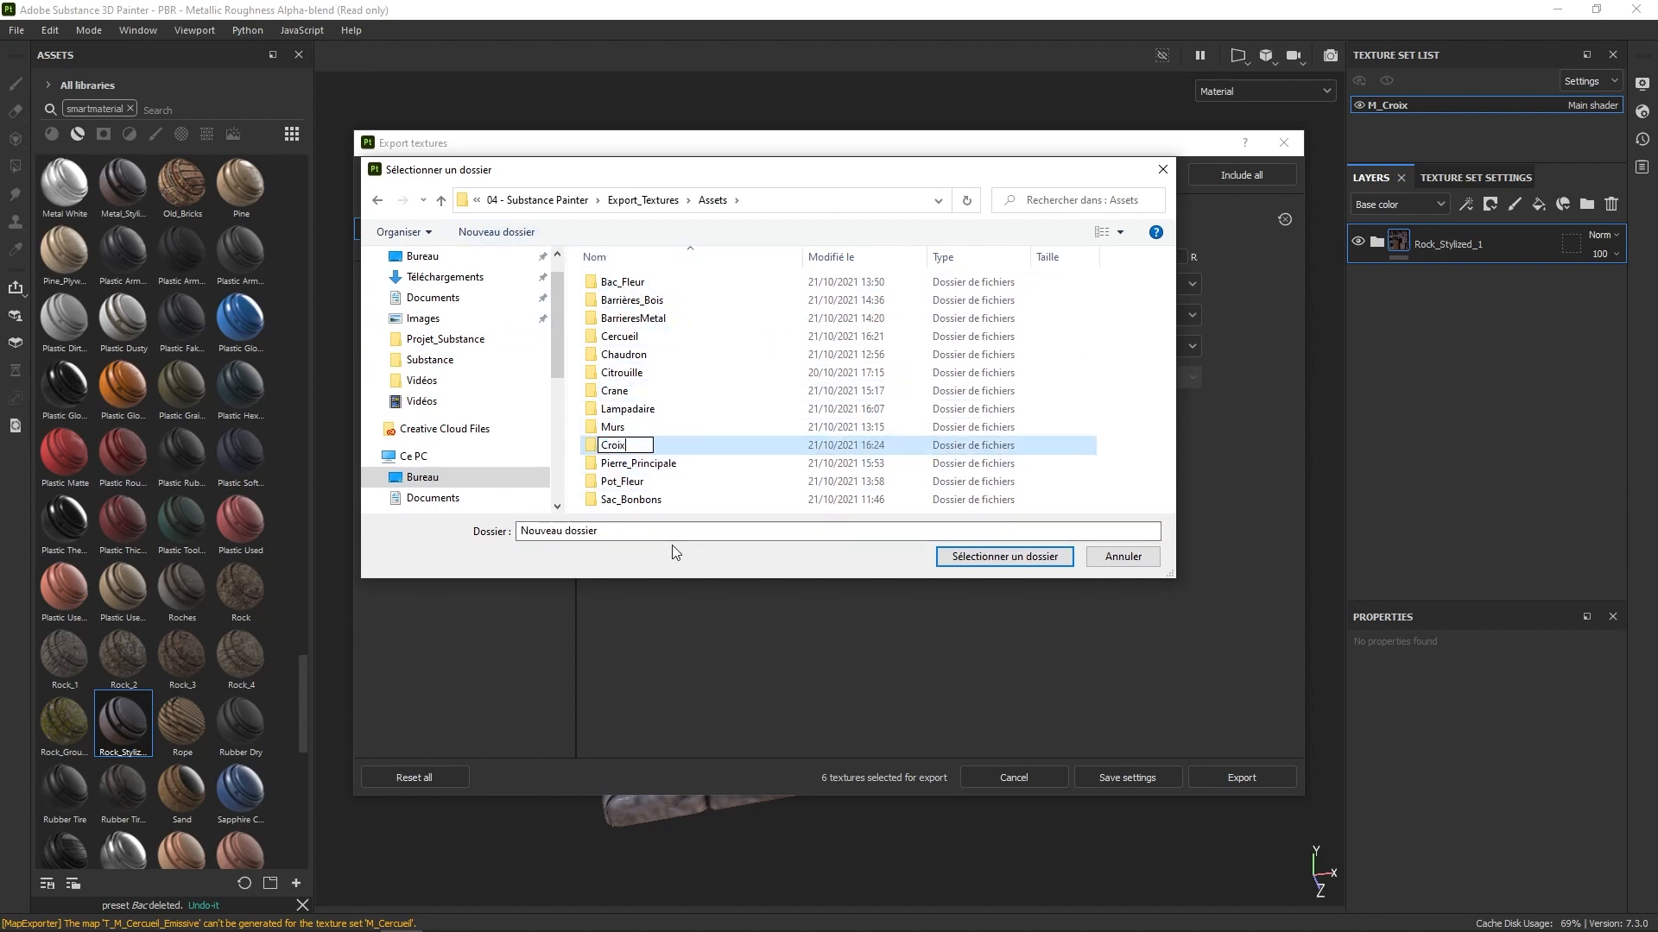
click(639, 463)
double_click(634, 411)
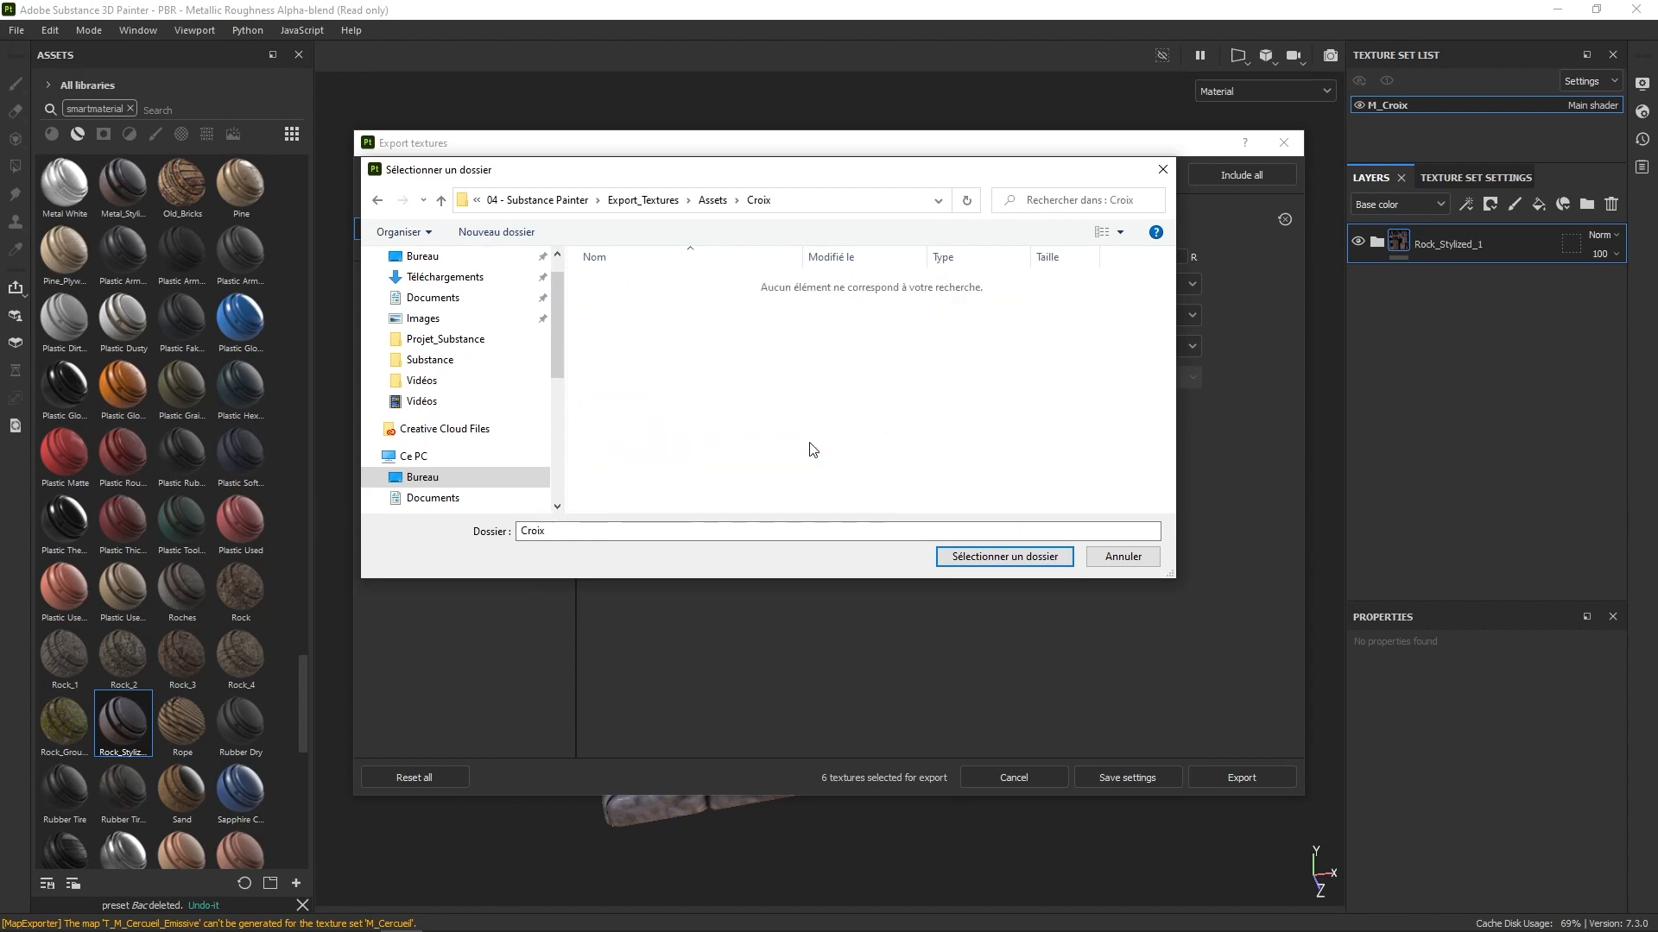
click(1004, 556)
Step: Export the cross textures with the Unreal_Optimized template, the file type based on the output template and a 1024 size
click(941, 282)
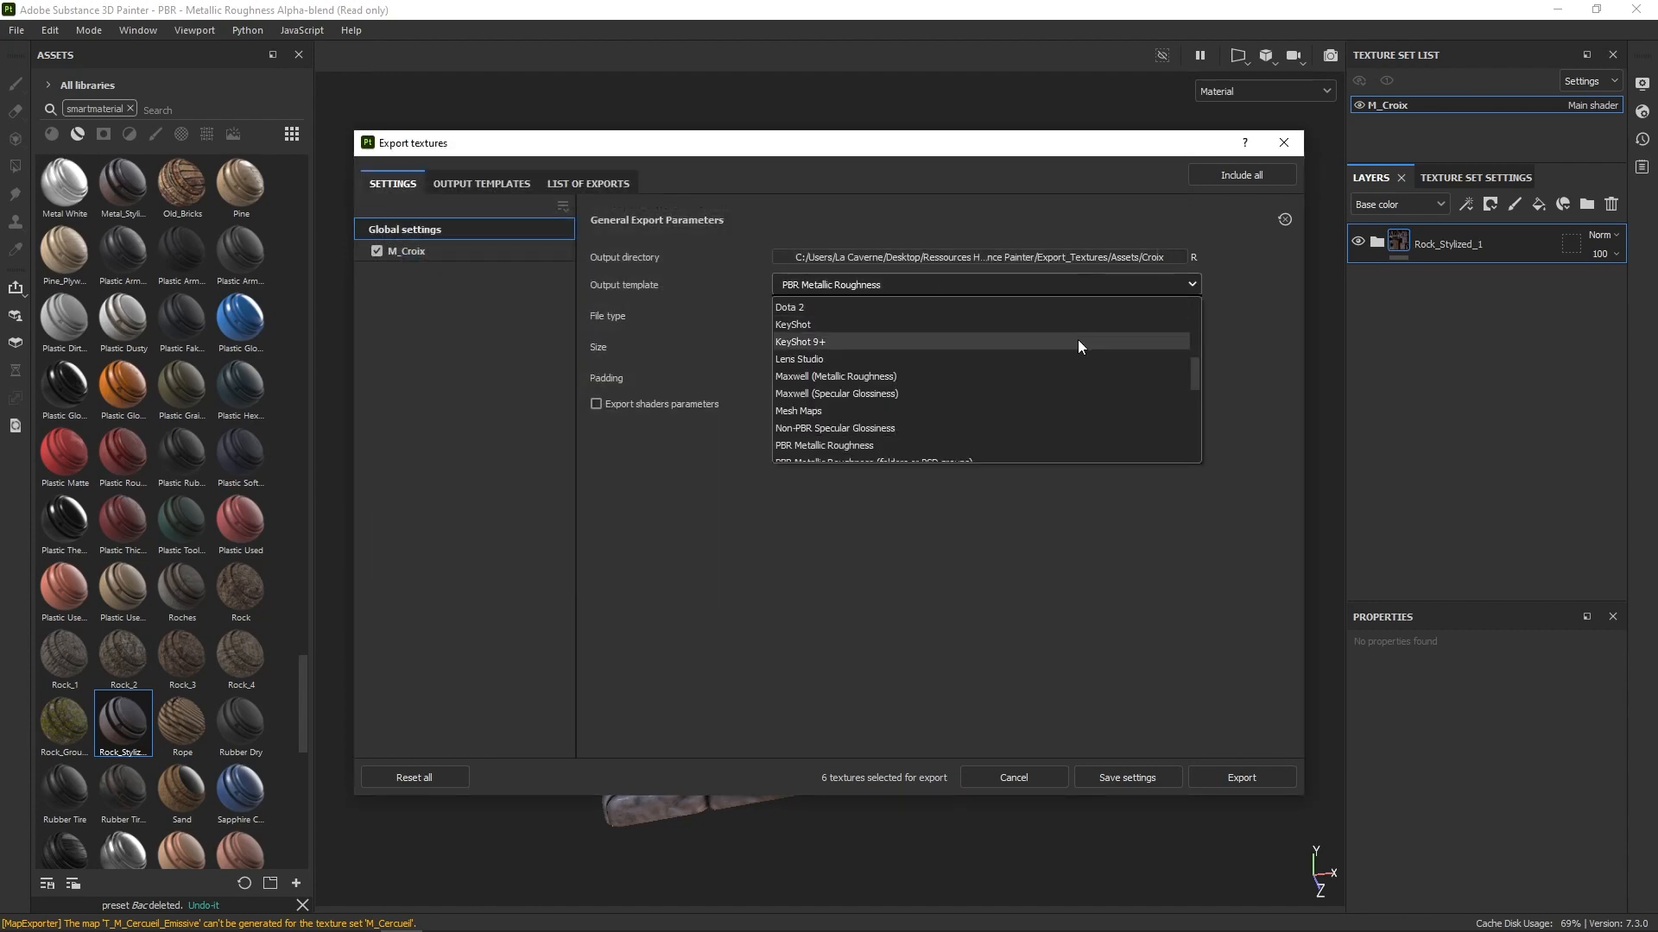
scroll(1196, 381, down, 6)
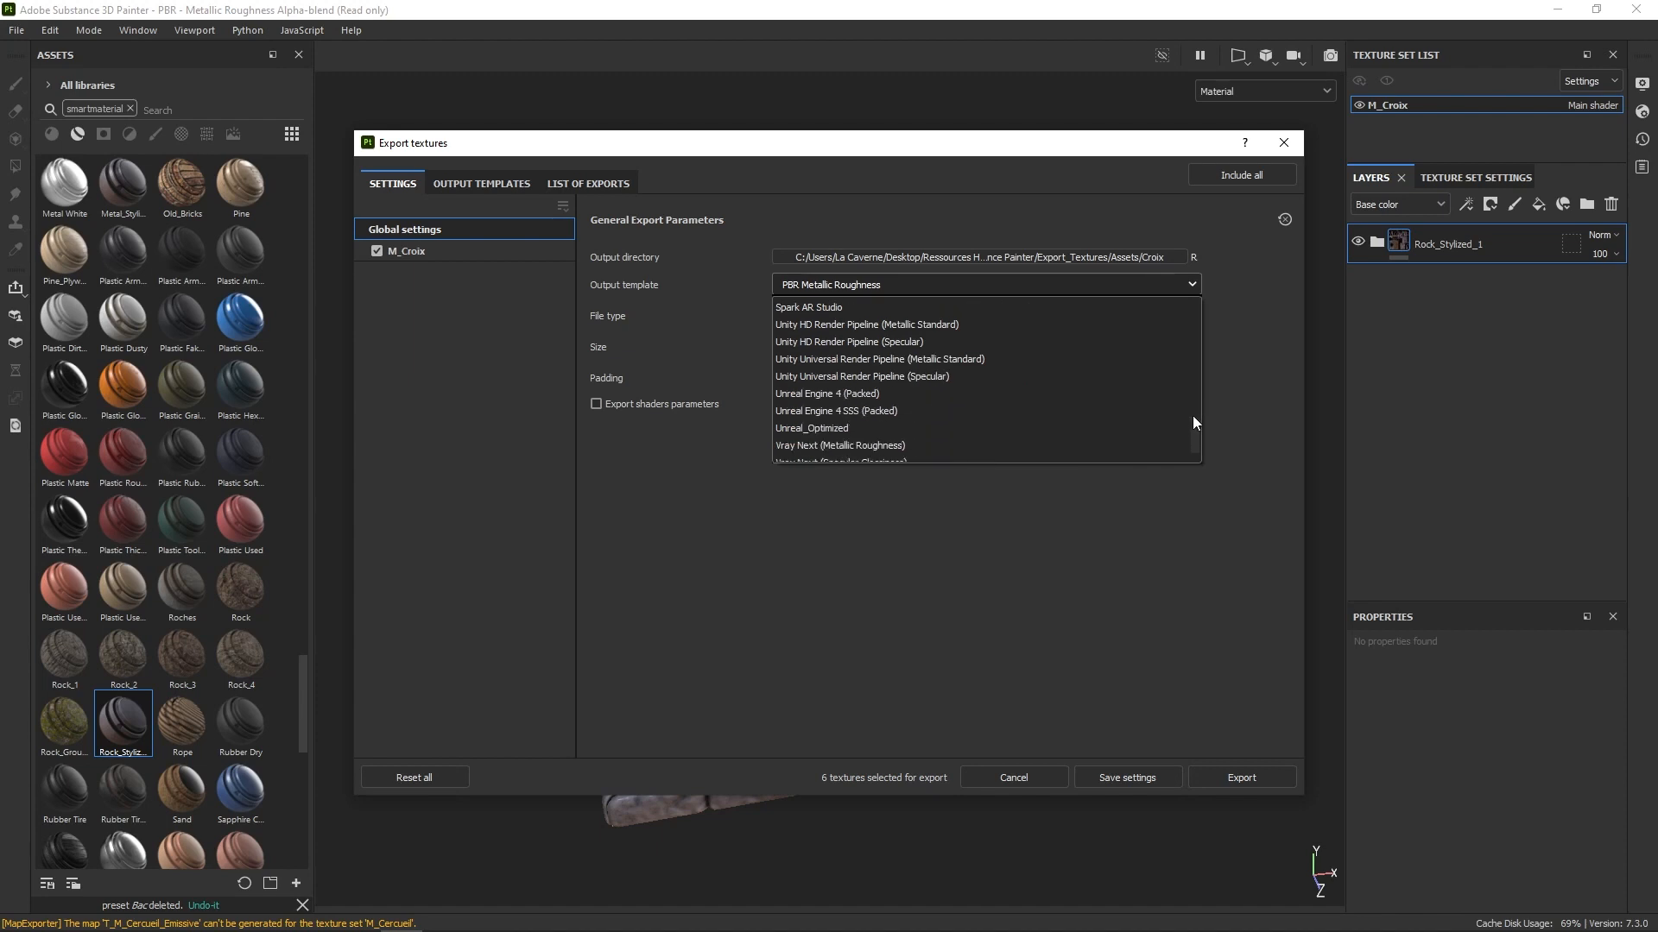
click(963, 429)
click(895, 321)
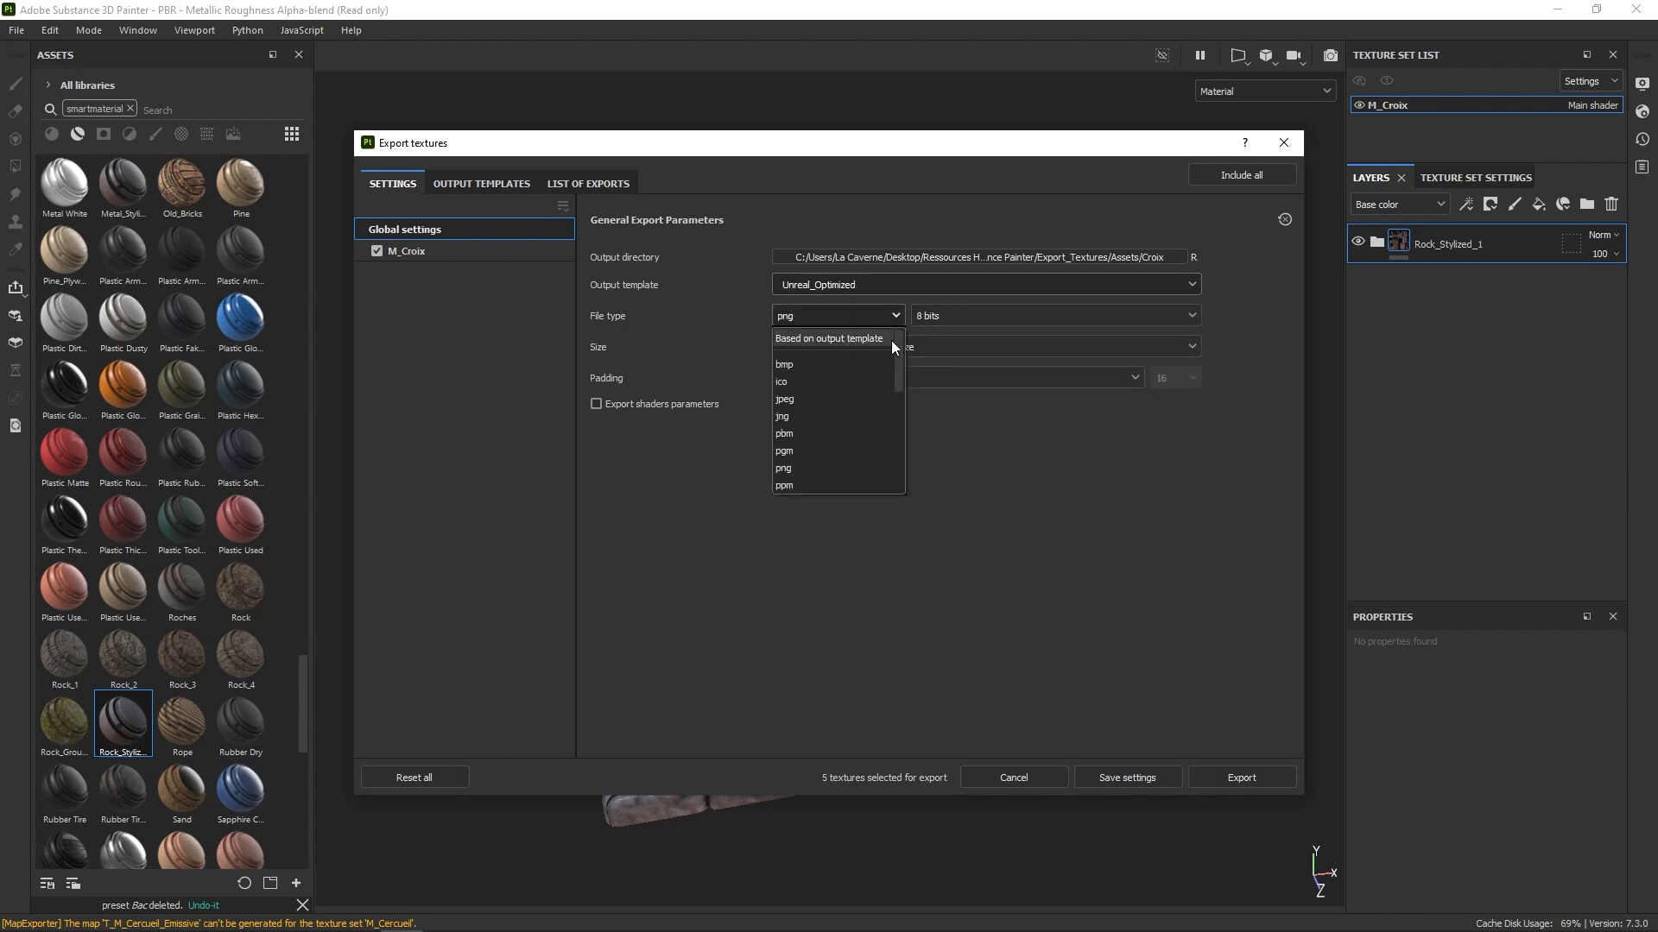
click(891, 340)
click(1018, 349)
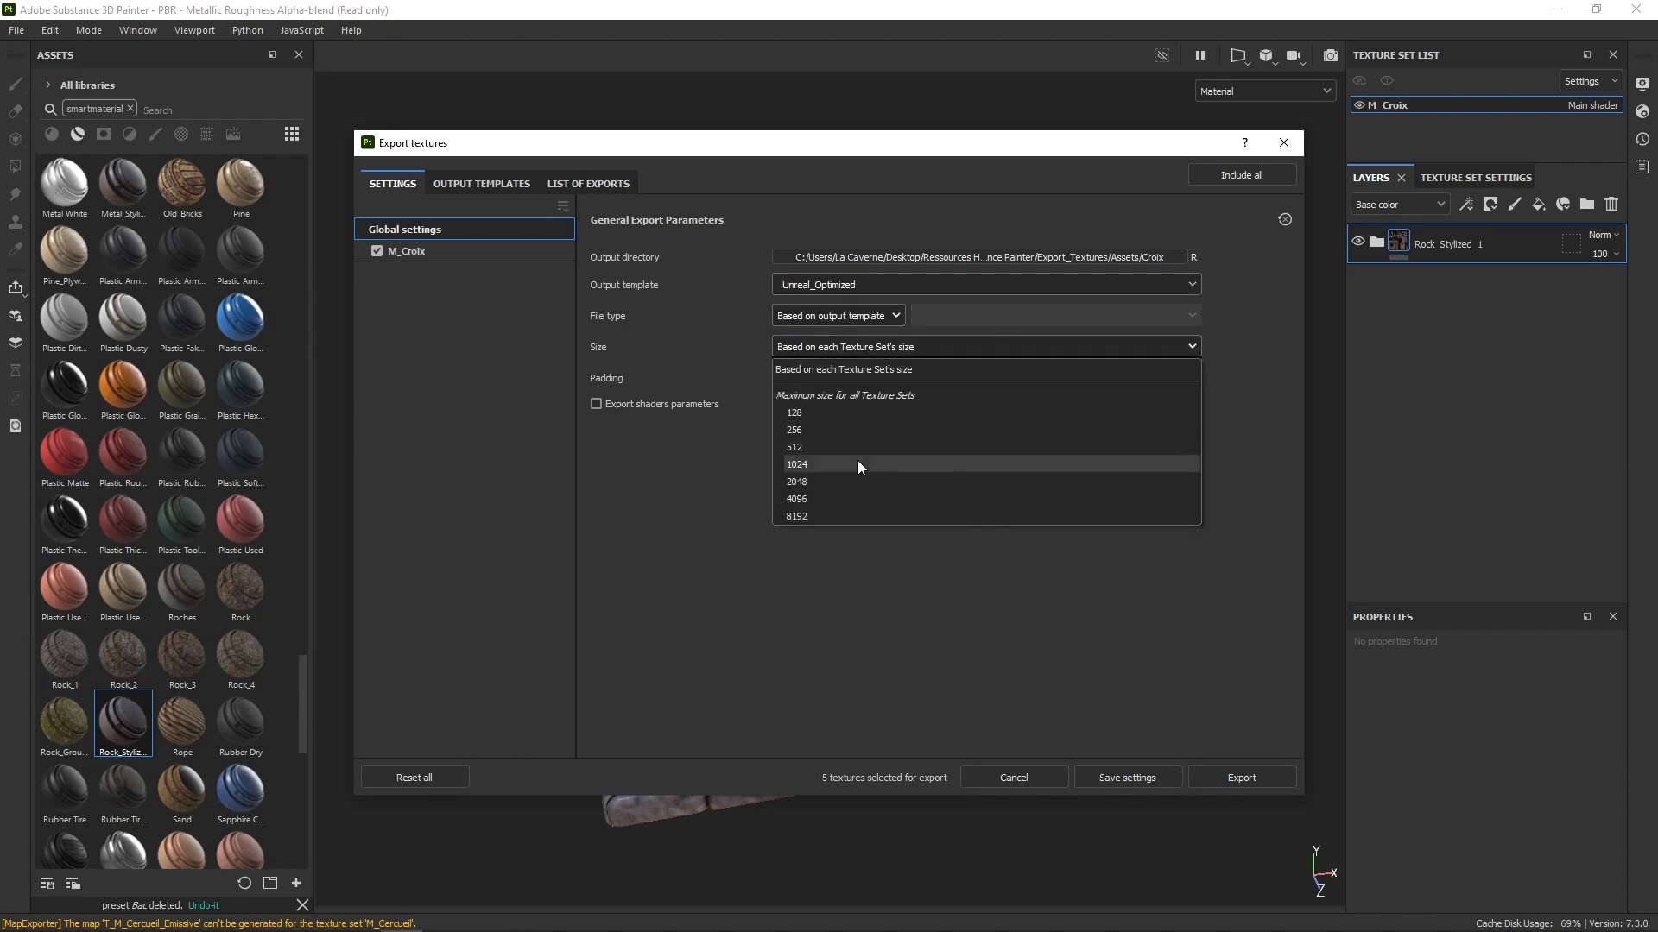
click(859, 464)
click(1242, 777)
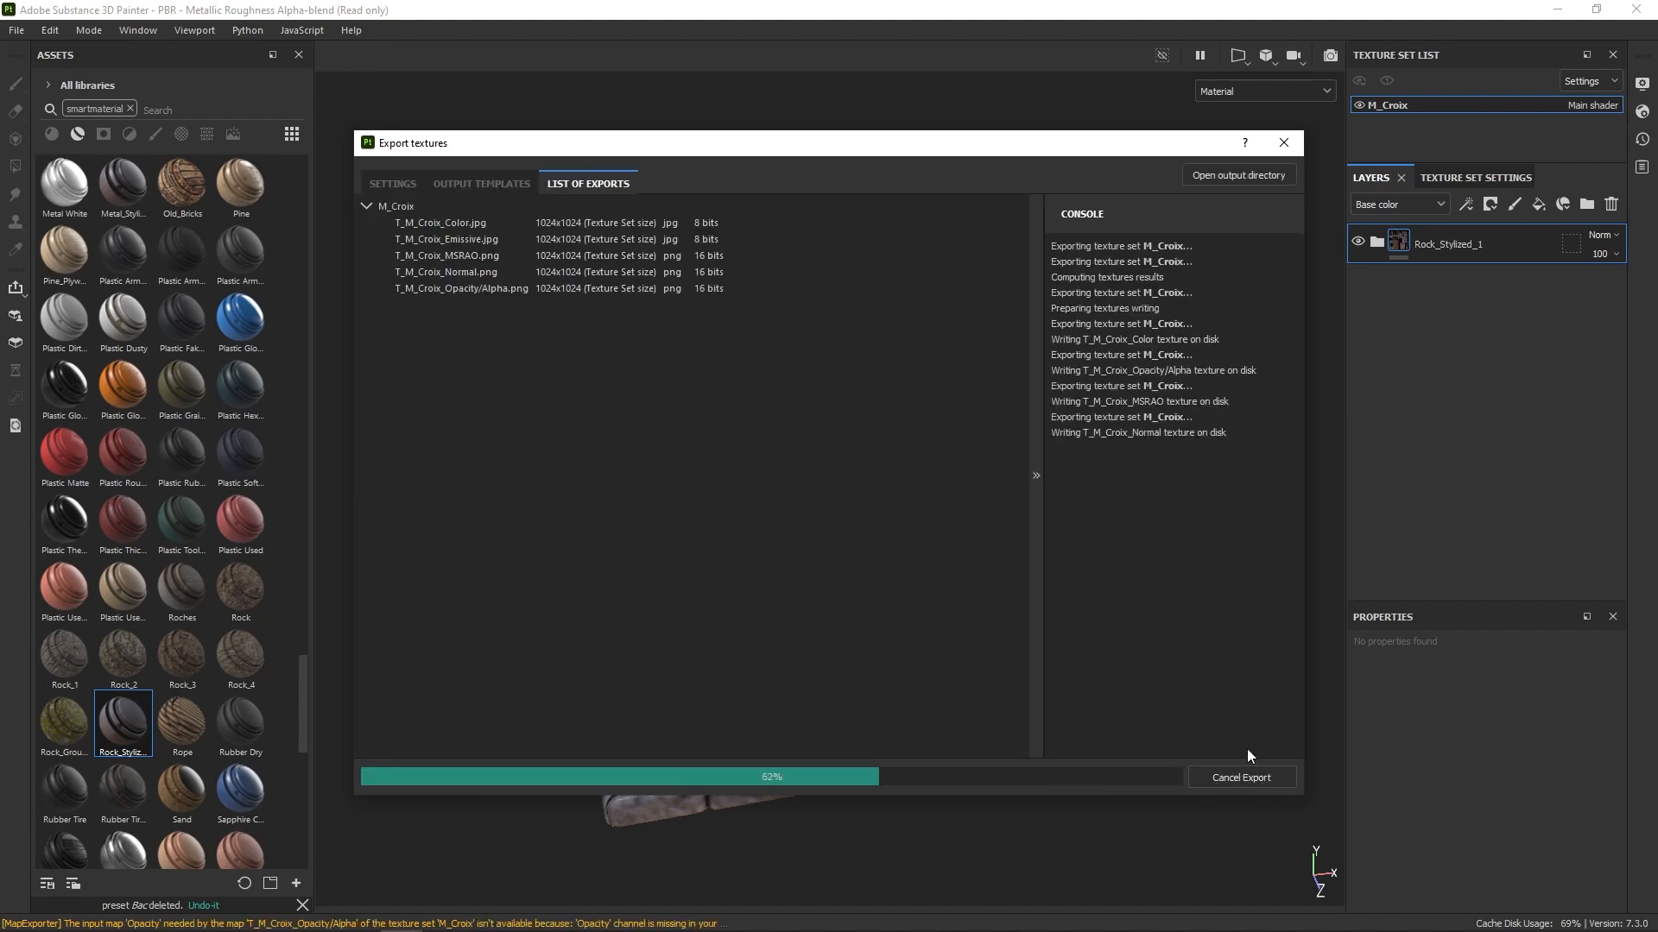
click(1284, 143)
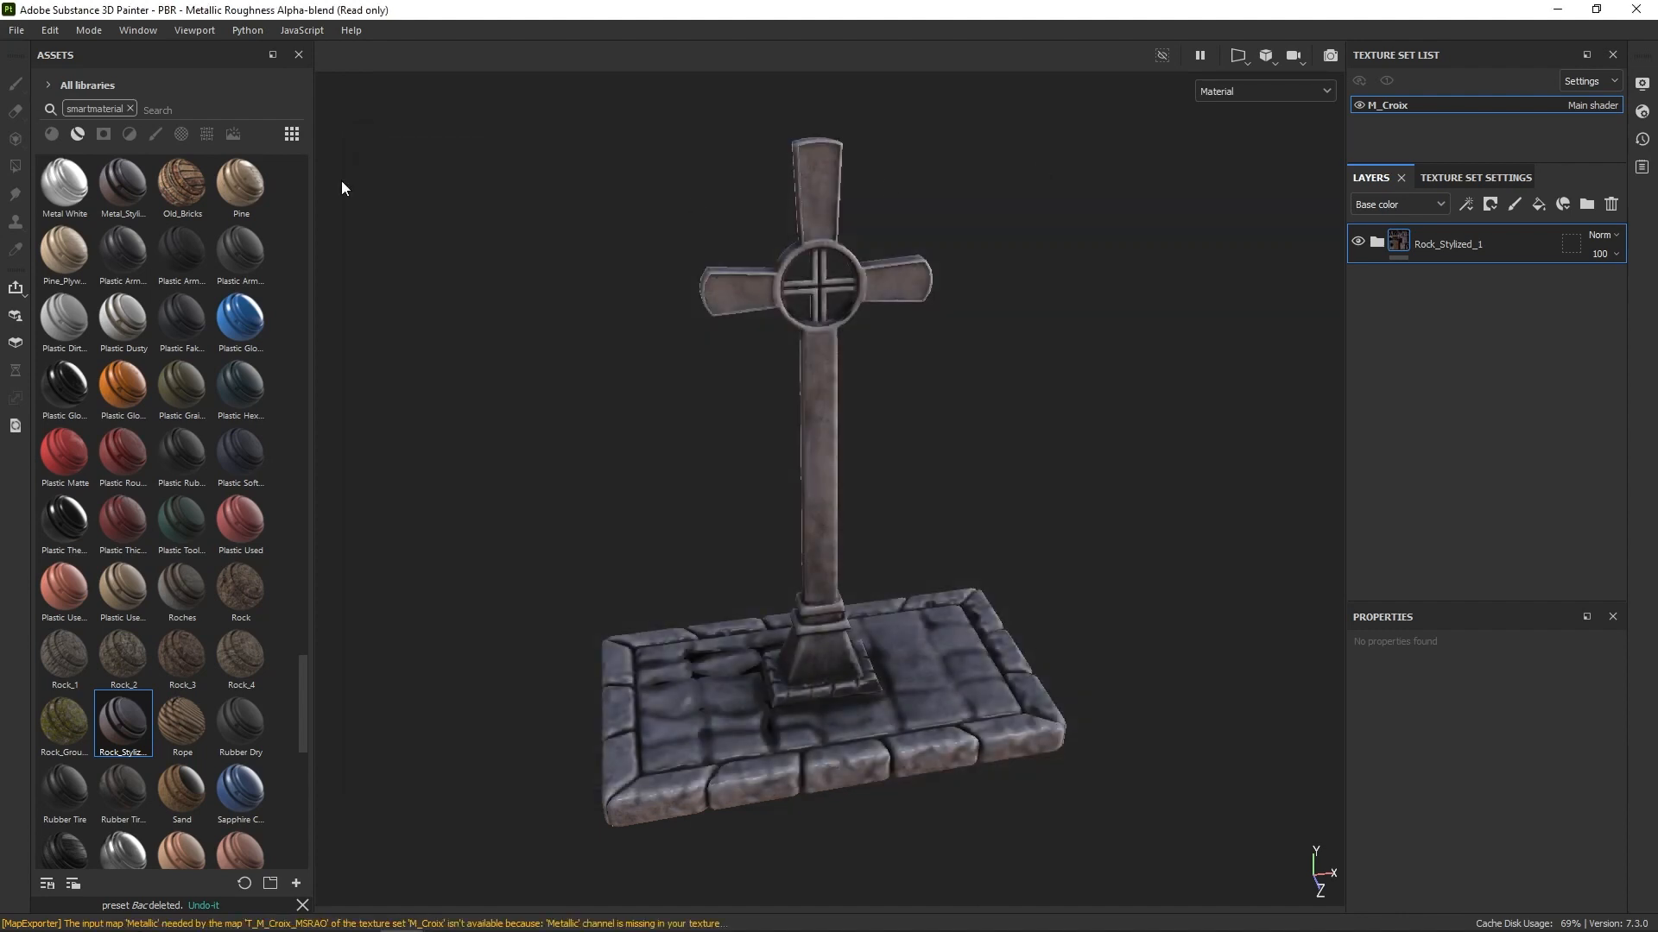
Step: Create a new project from the SM_CercueilSubstance_low.fbx mesh, discarding the unsaved changes of the cross project
click(49, 29)
click(16, 30)
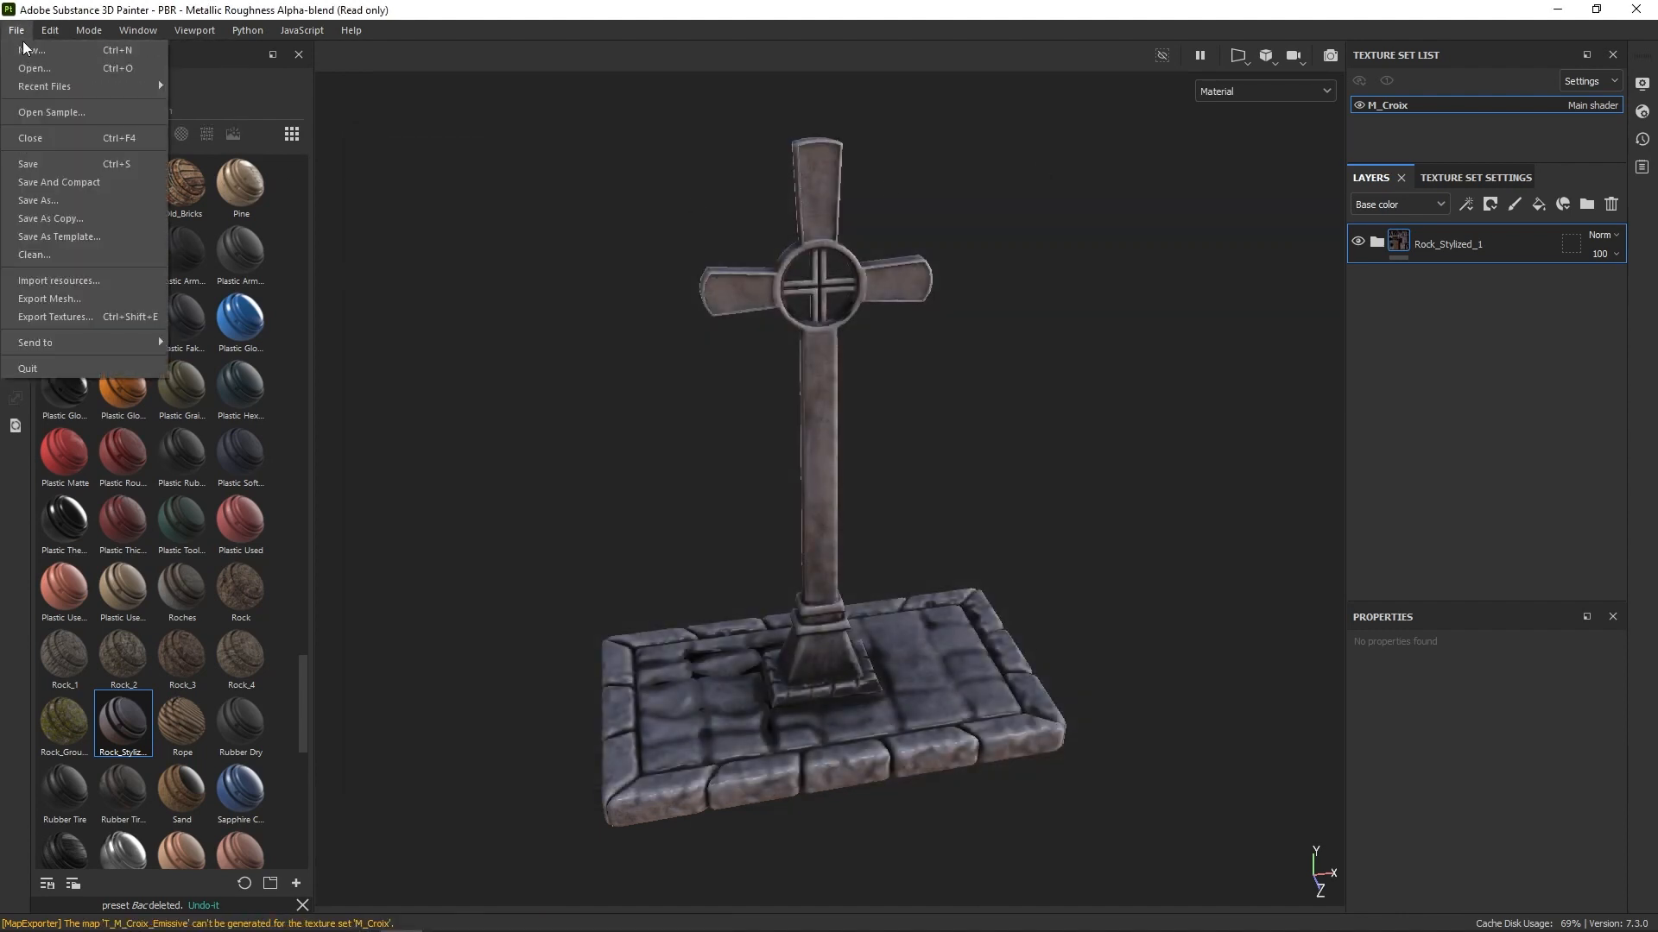
click(158, 80)
click(1023, 227)
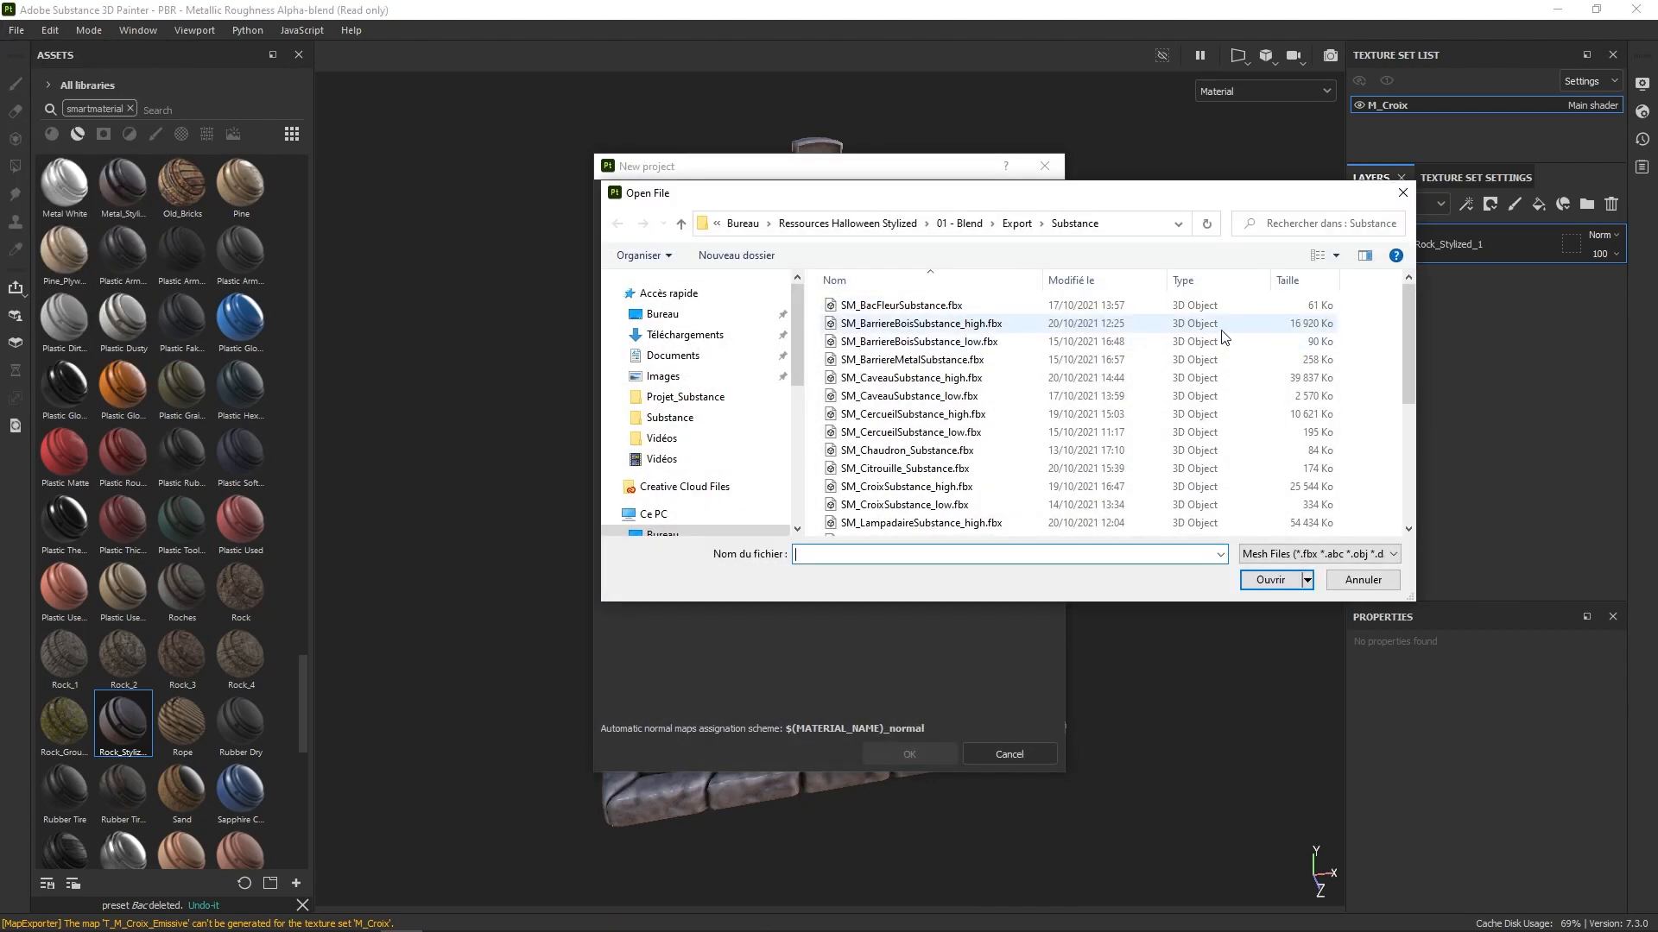
click(967, 432)
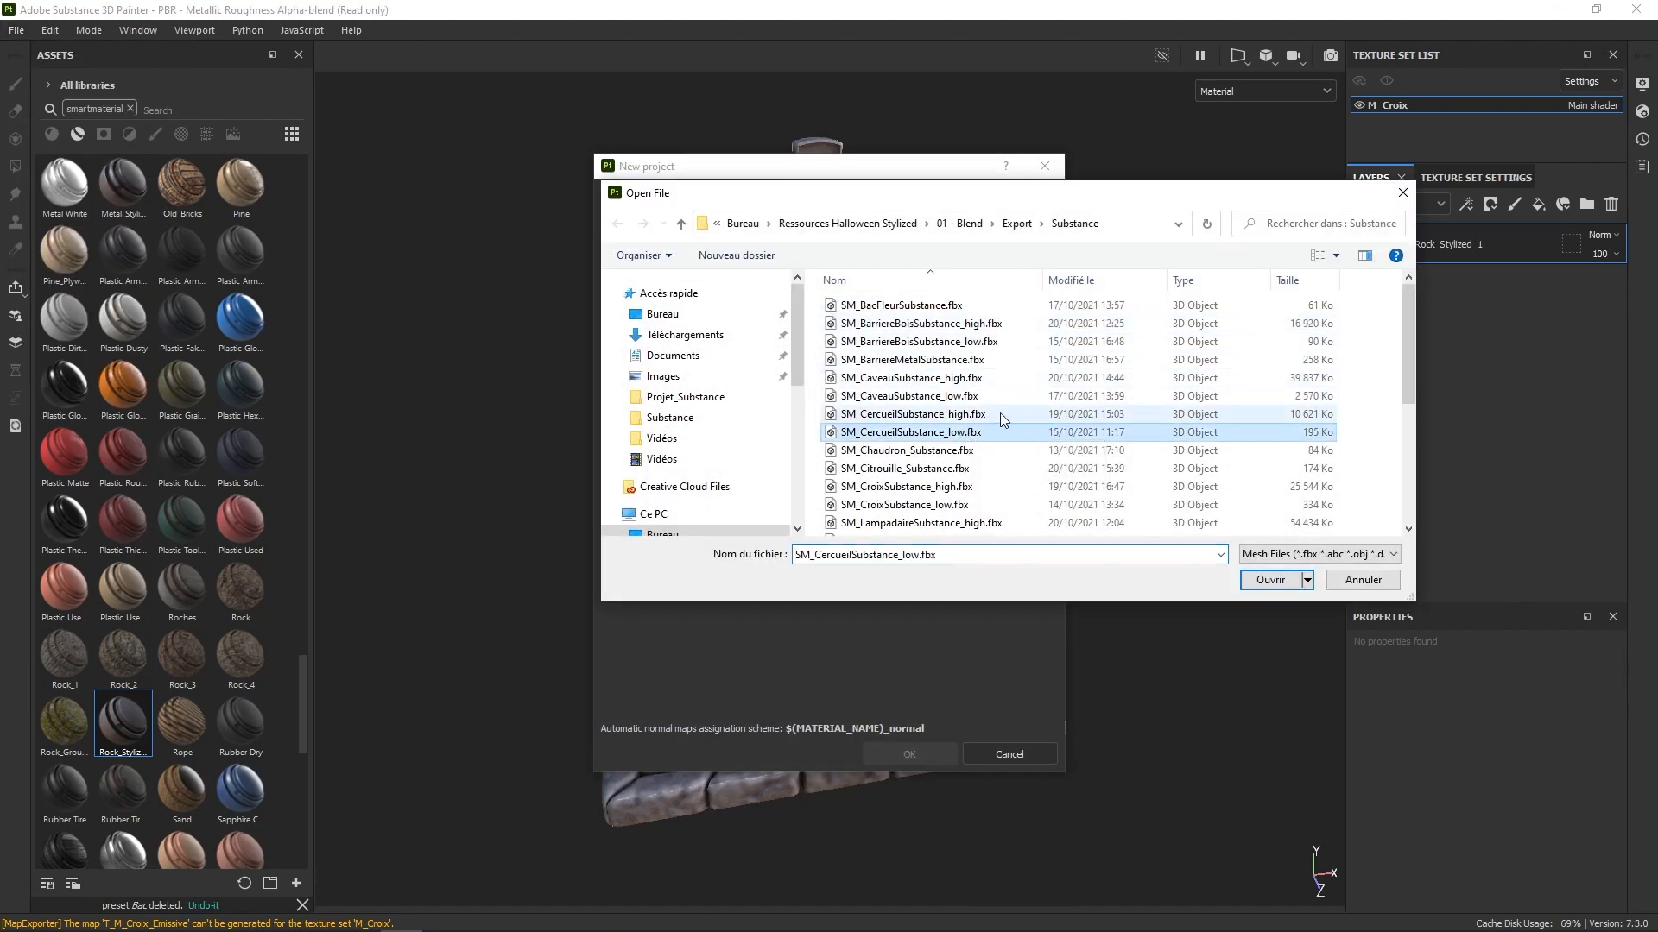
click(1270, 579)
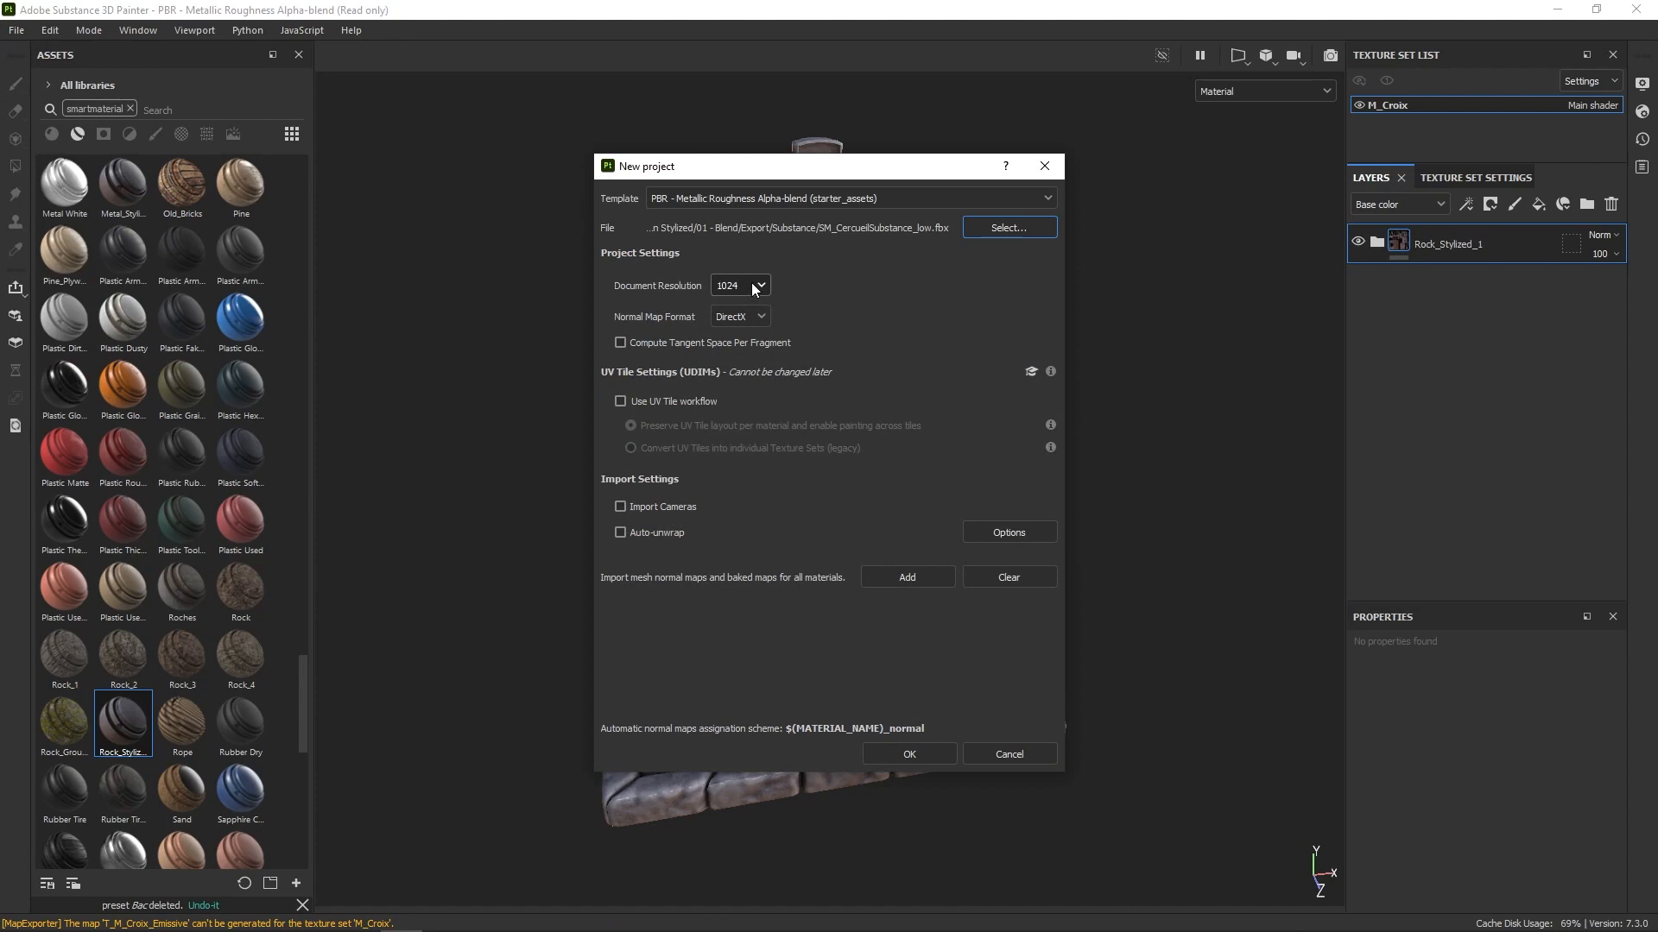
click(910, 754)
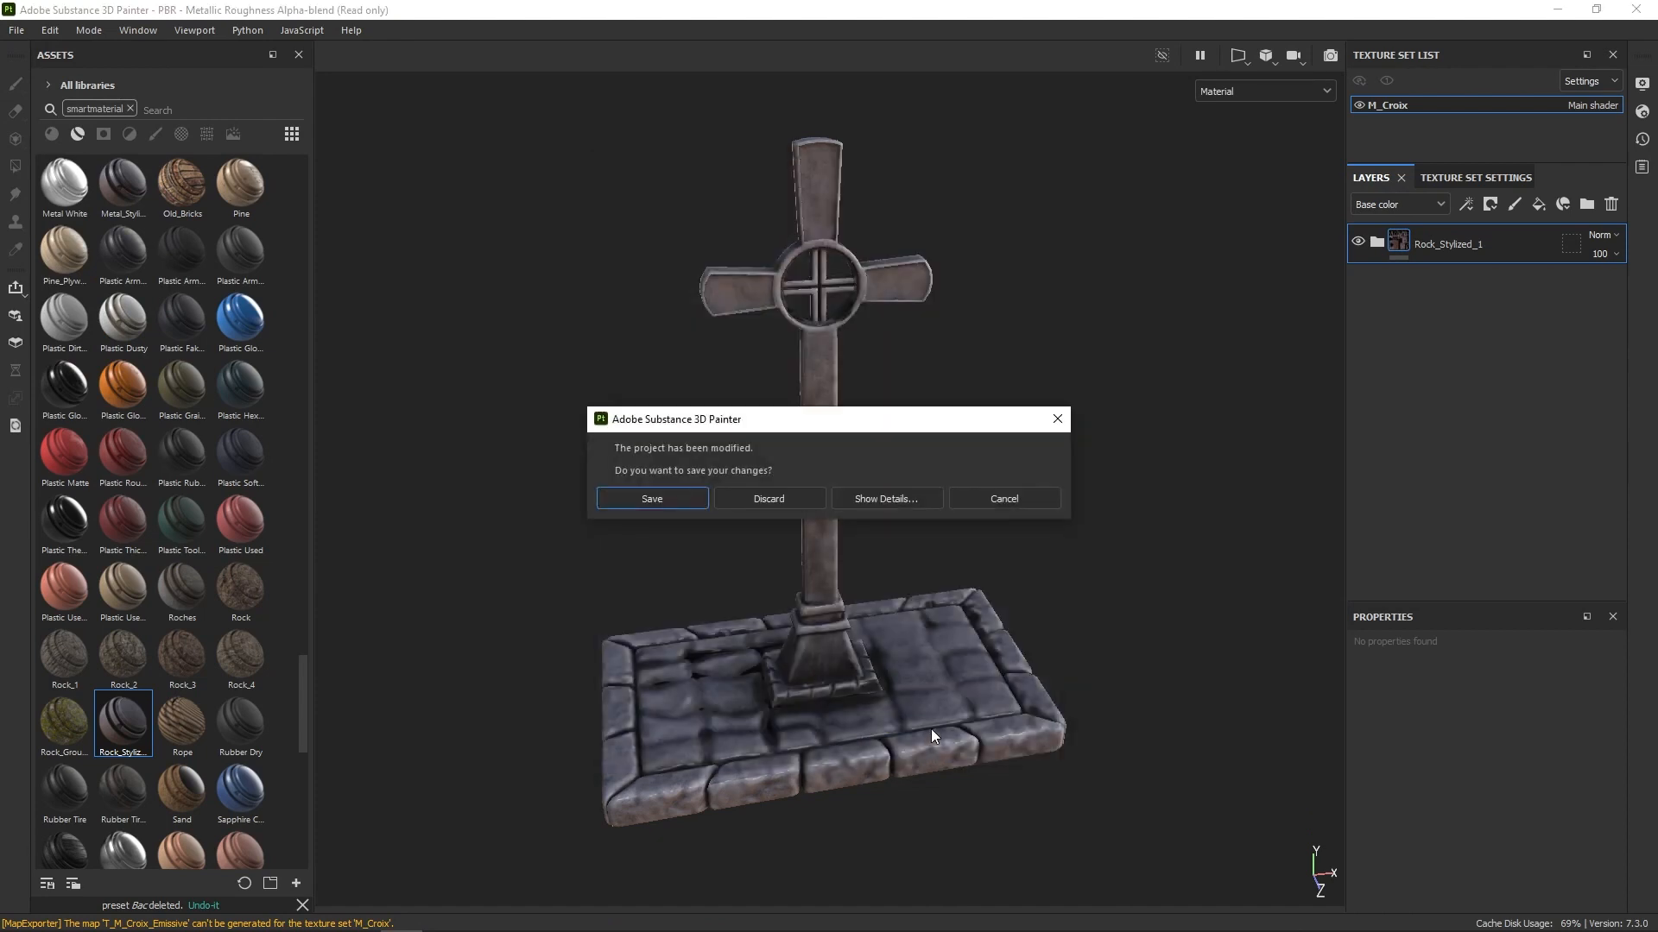
click(815, 506)
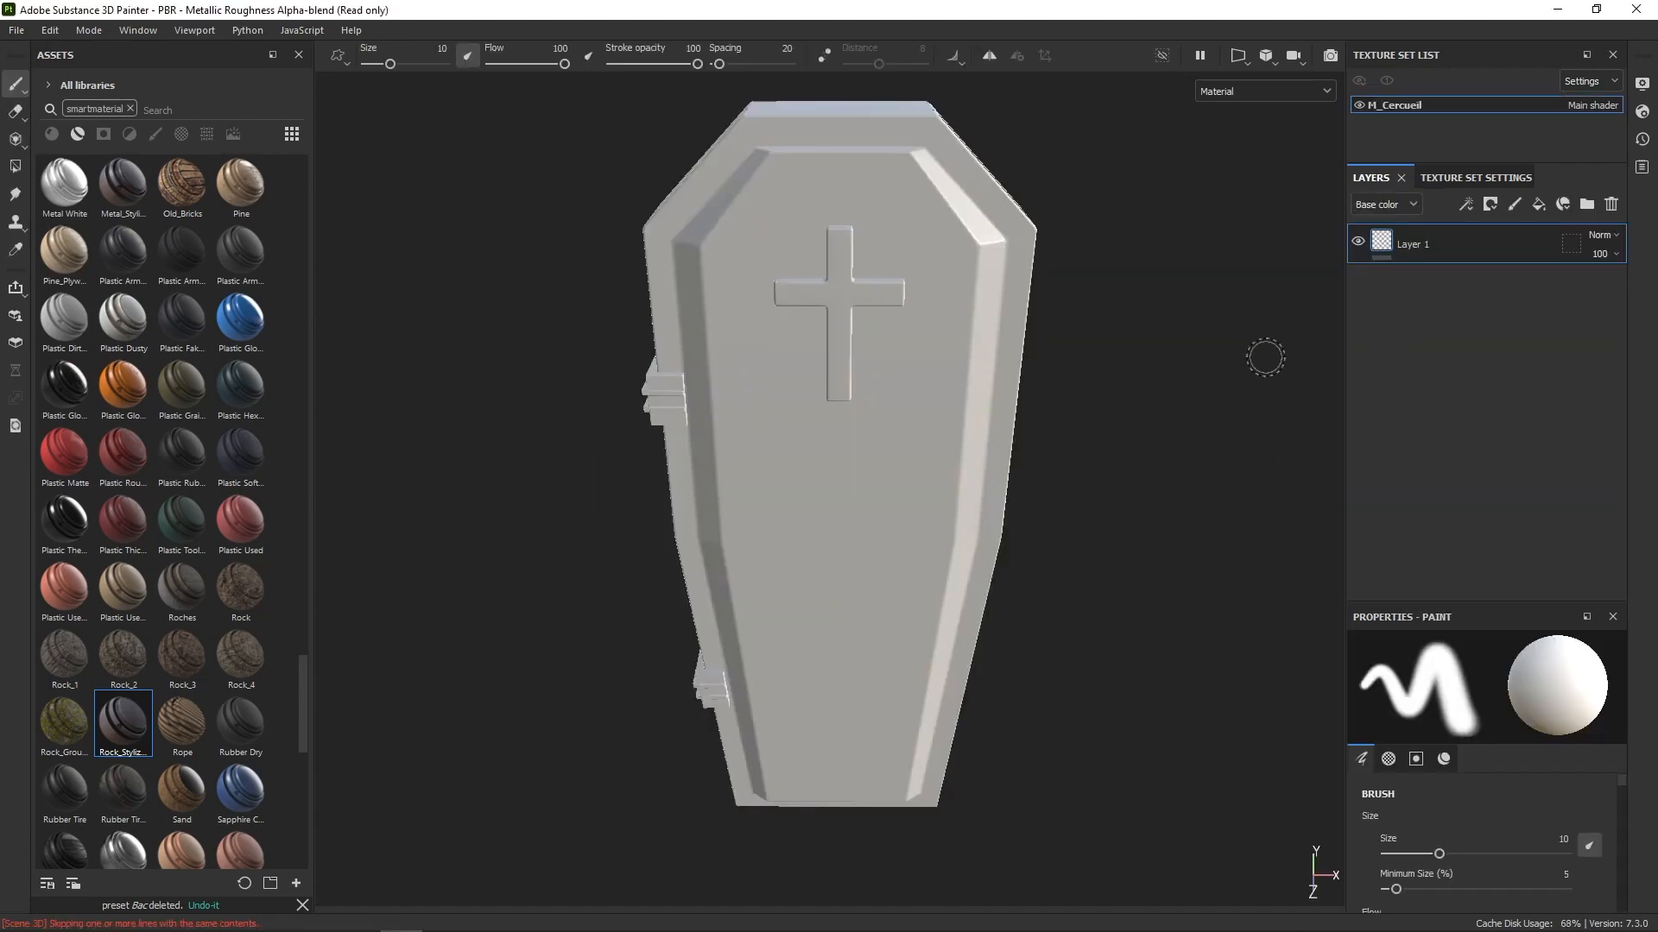
Step: Delete the default paint layer of M_Cercueil and apply the Bois_Stylized smart material to the coffin
click(1611, 204)
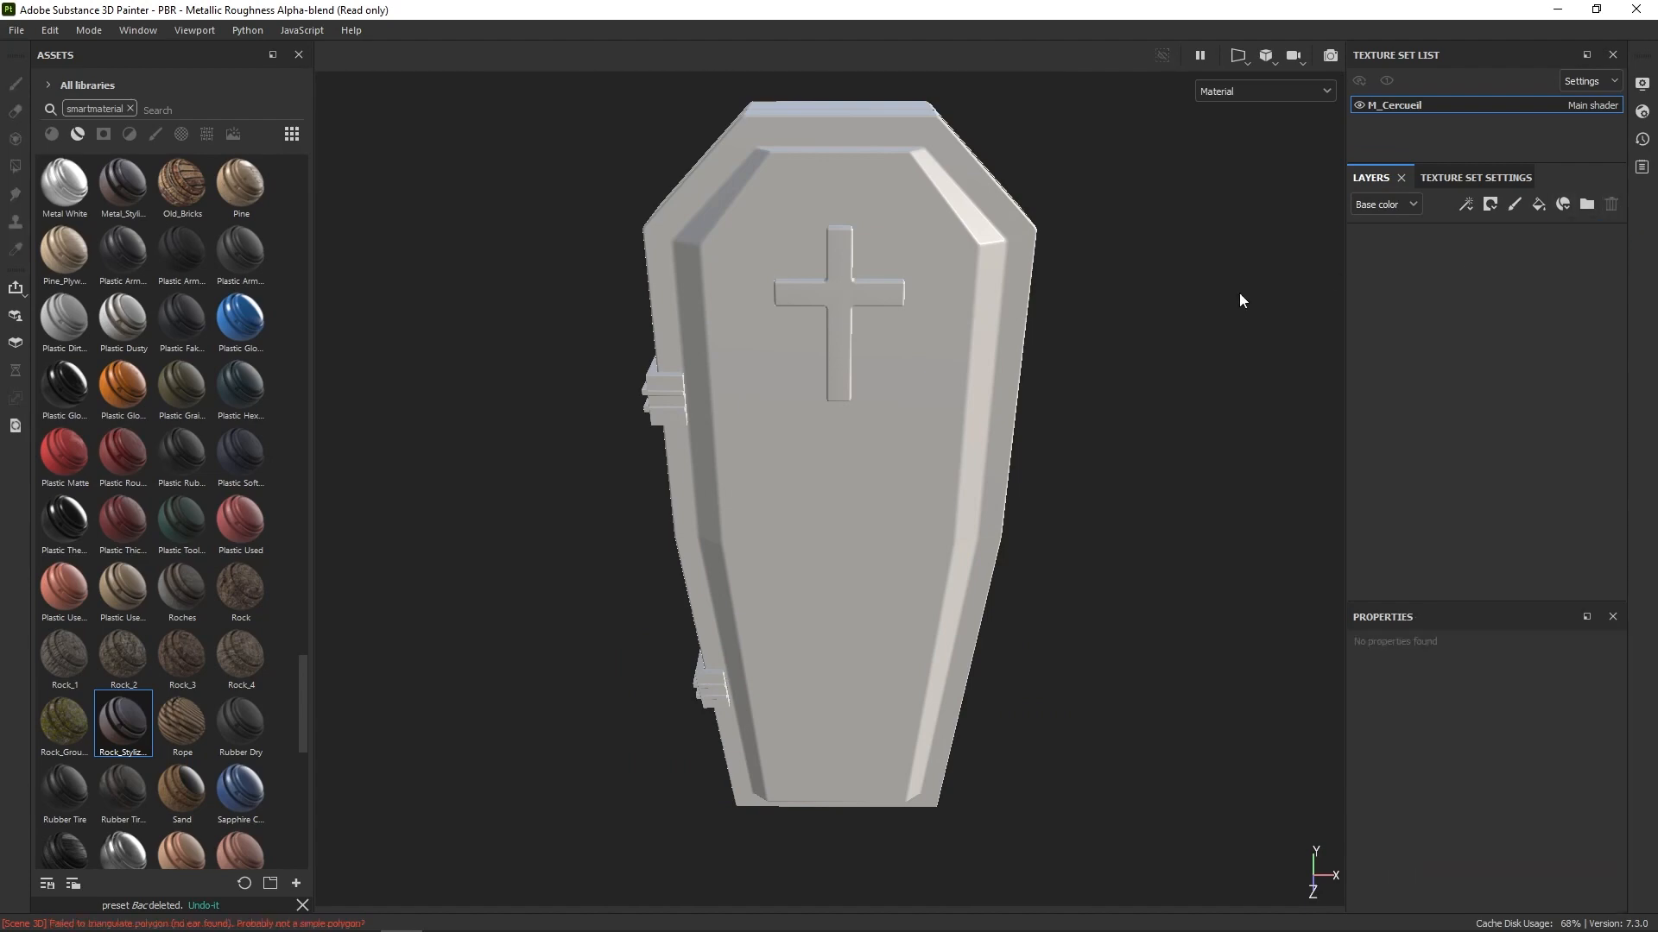
scroll(297, 666, up, 5)
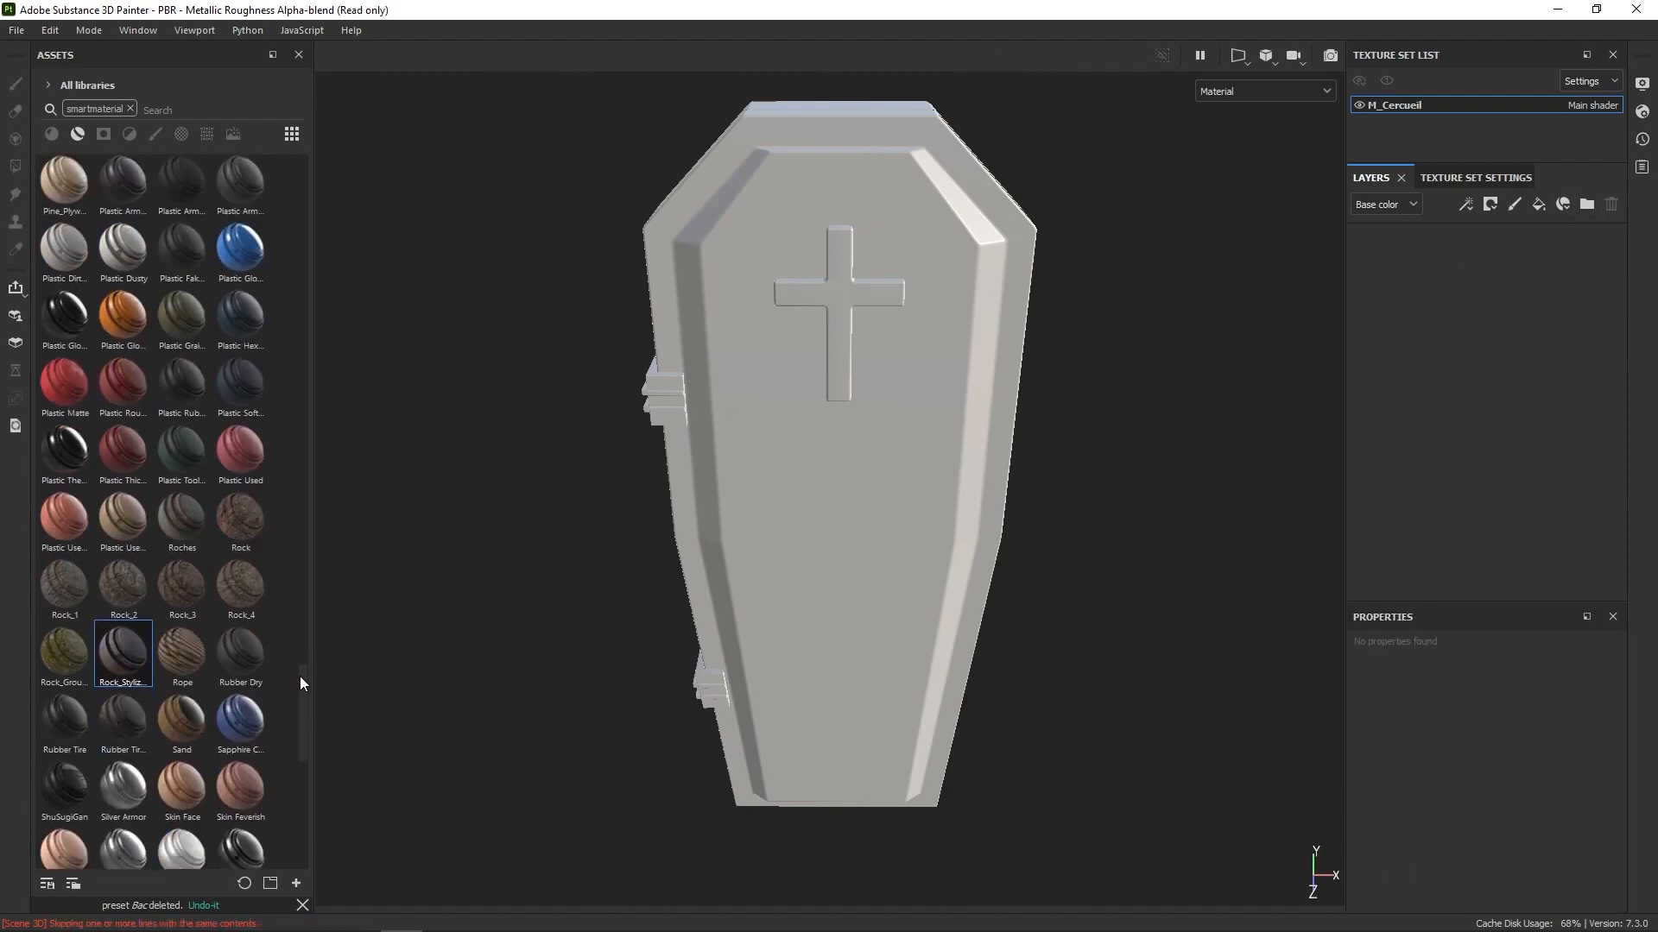
drag(300, 632, 318, 195)
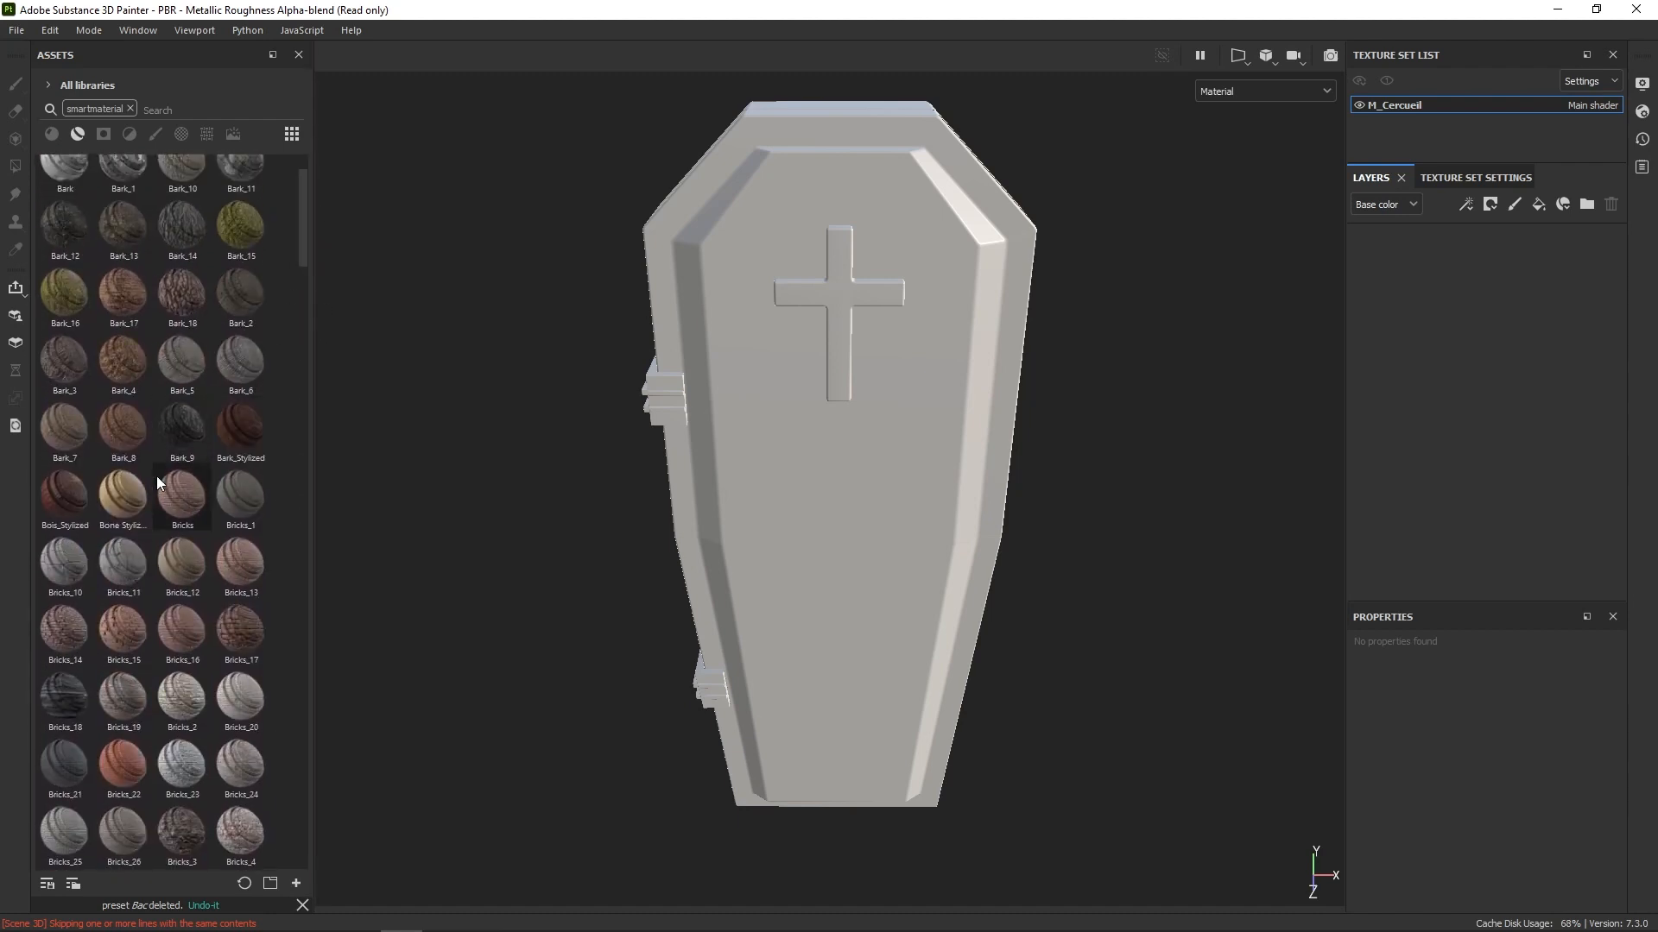
drag(183, 490, 1425, 363)
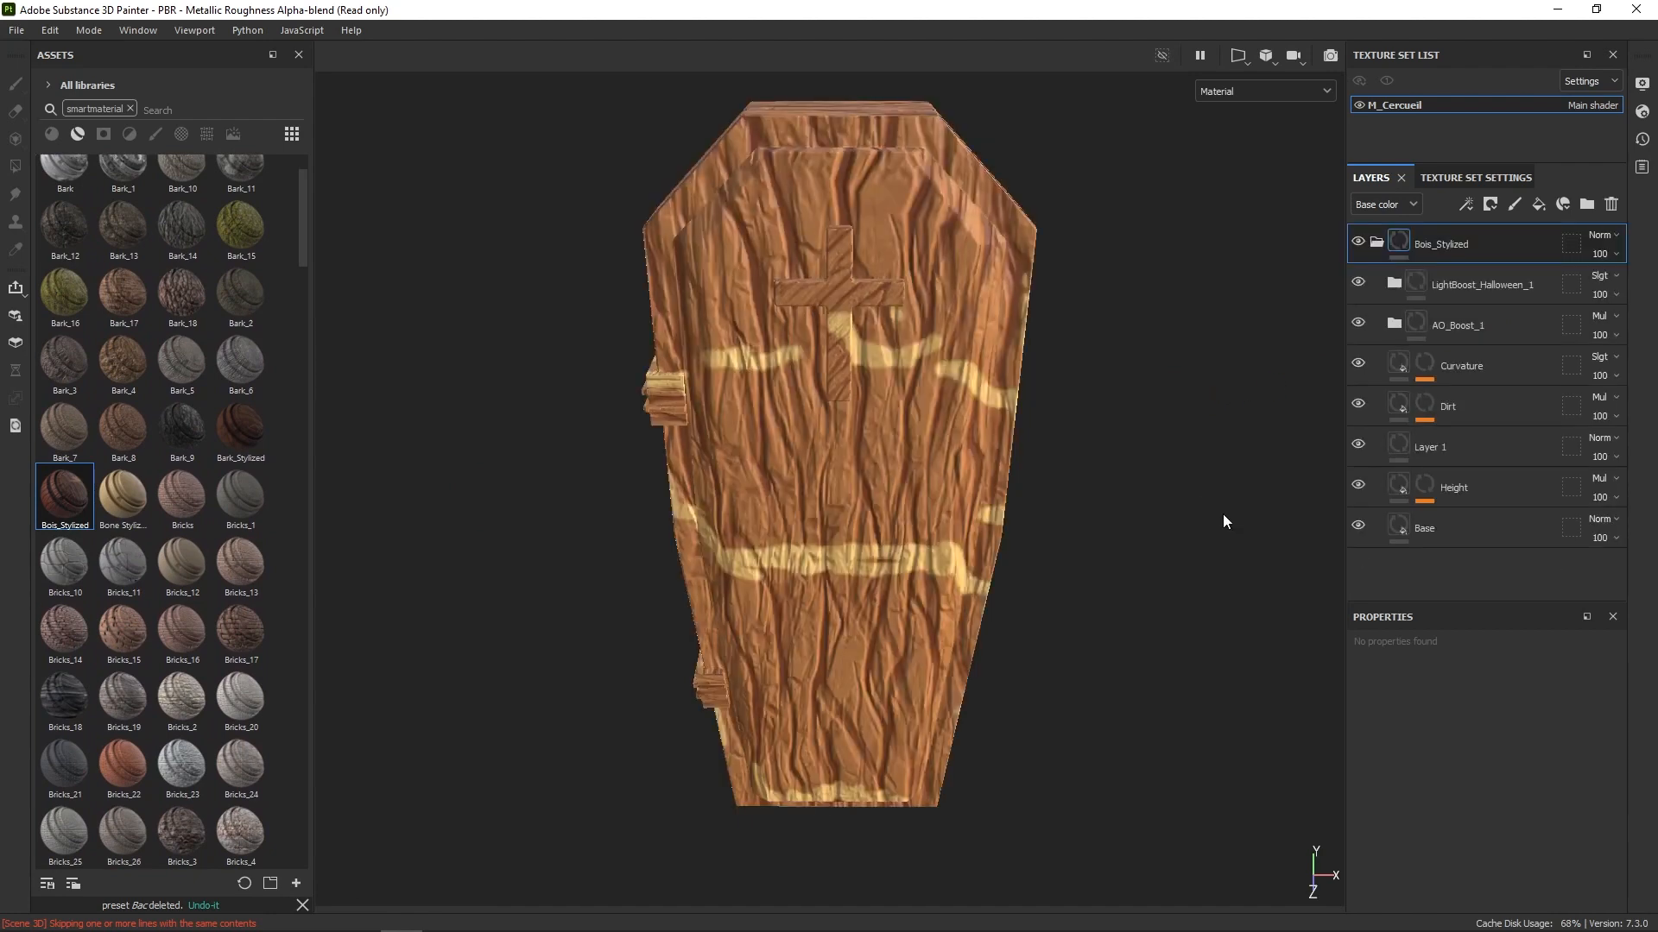
Step: Add a black mask to Bois_Stylized and reveal it on the coffin's body with a mesh-mode polygon fill
right_click(1393, 244)
click(1451, 265)
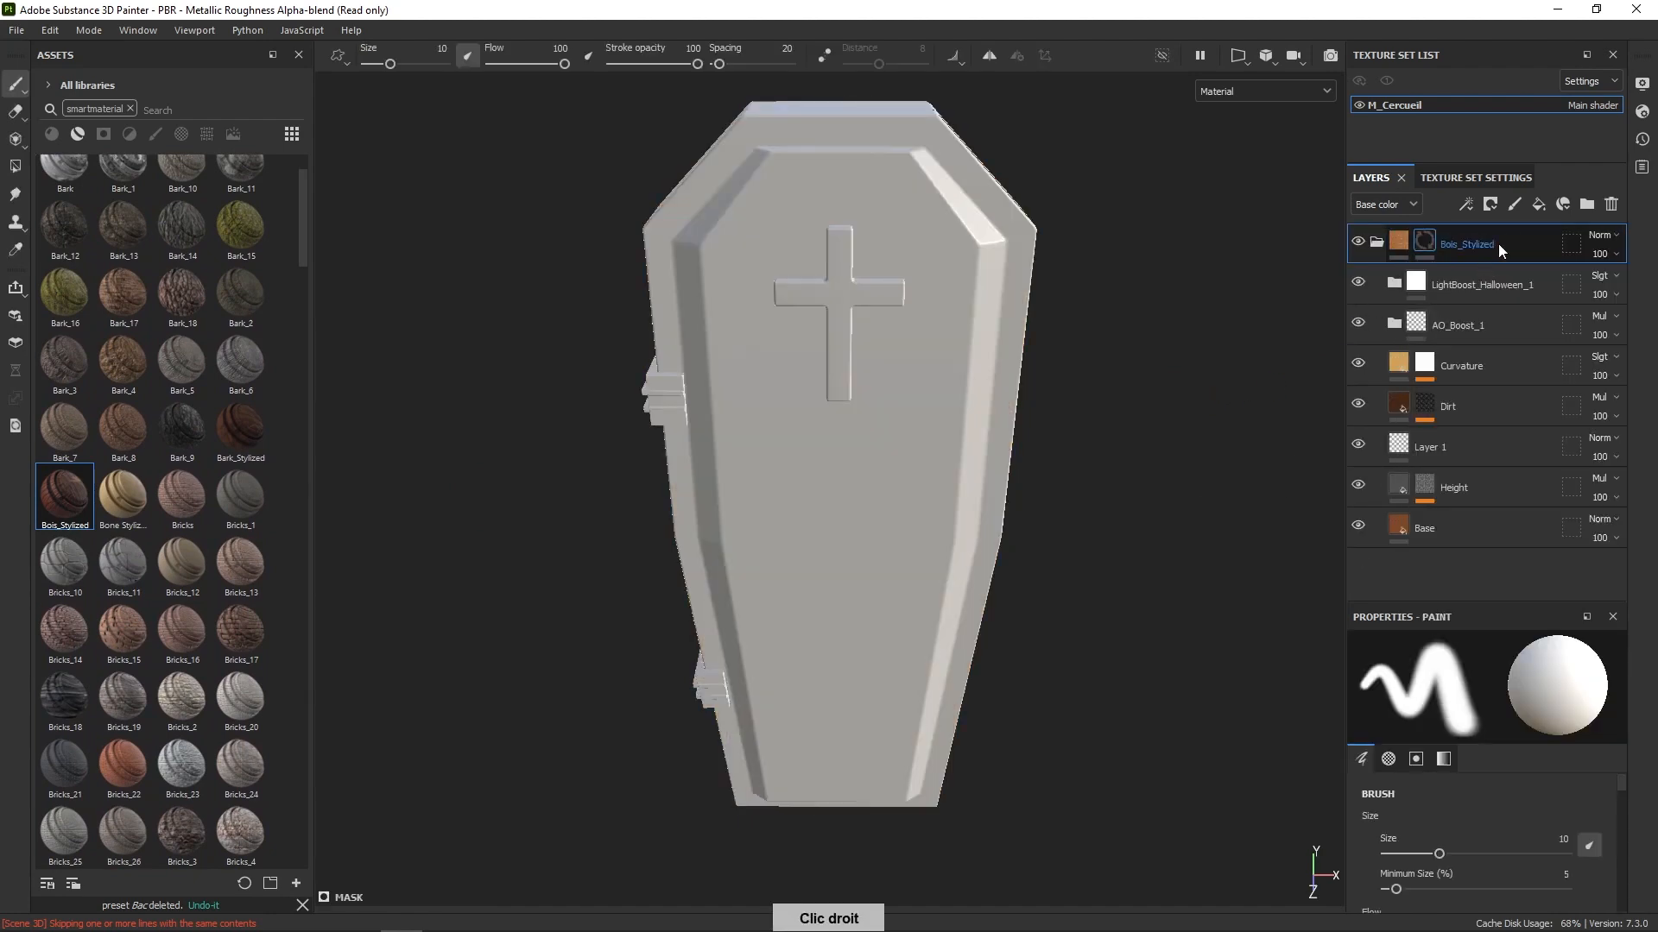
click(16, 165)
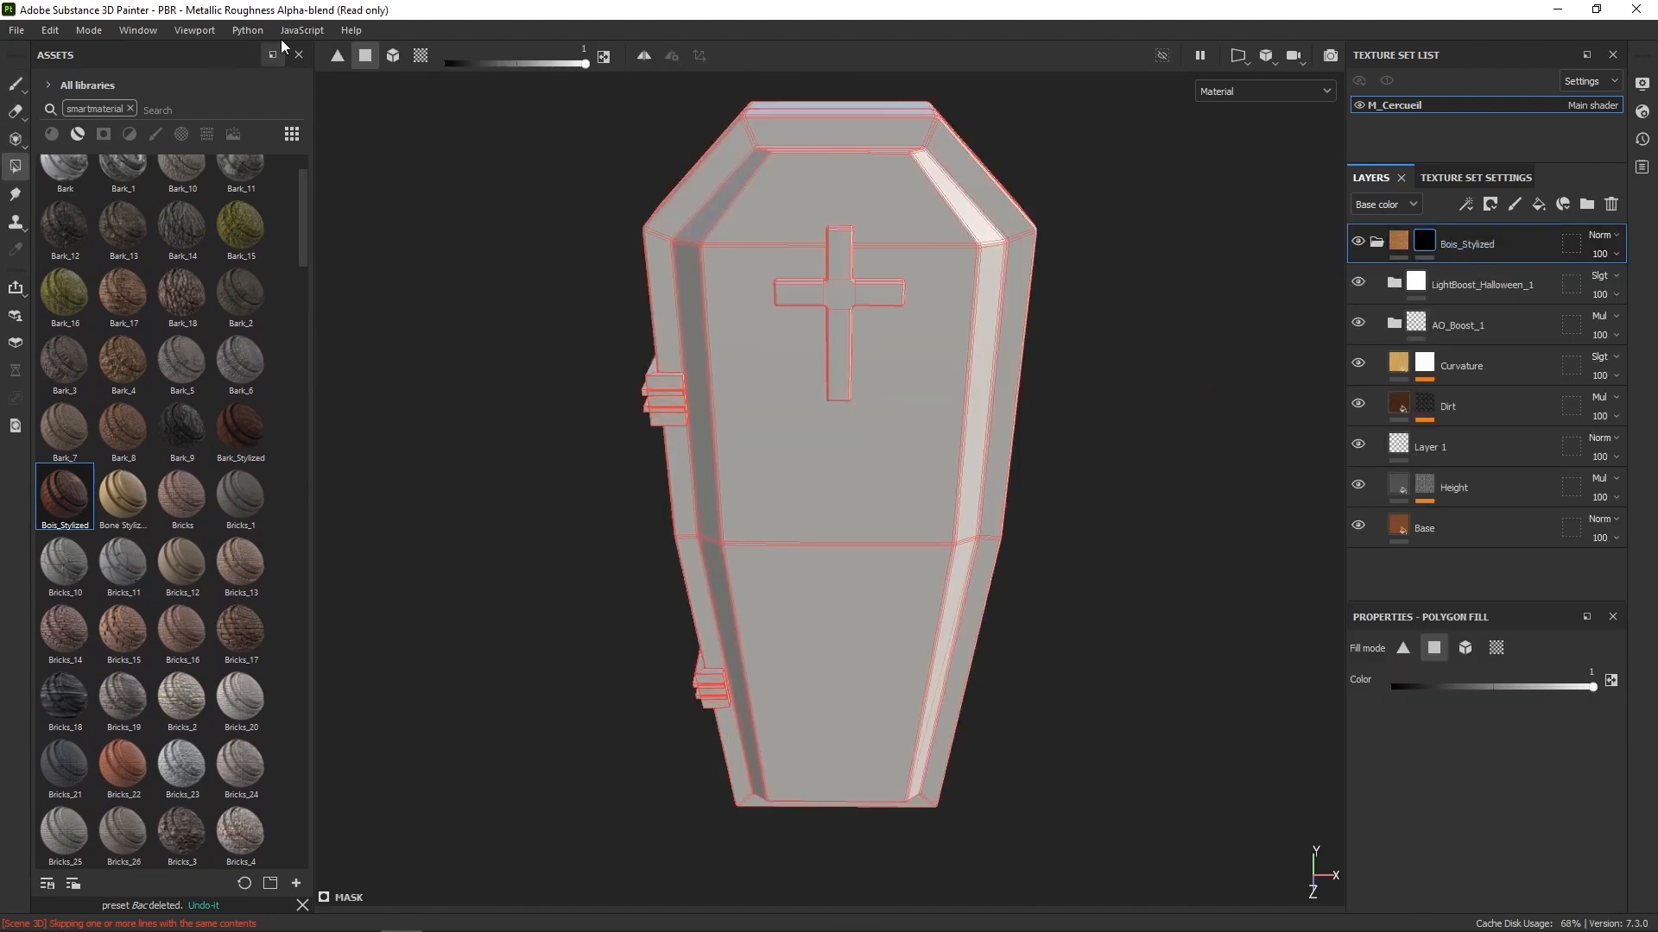
click(393, 55)
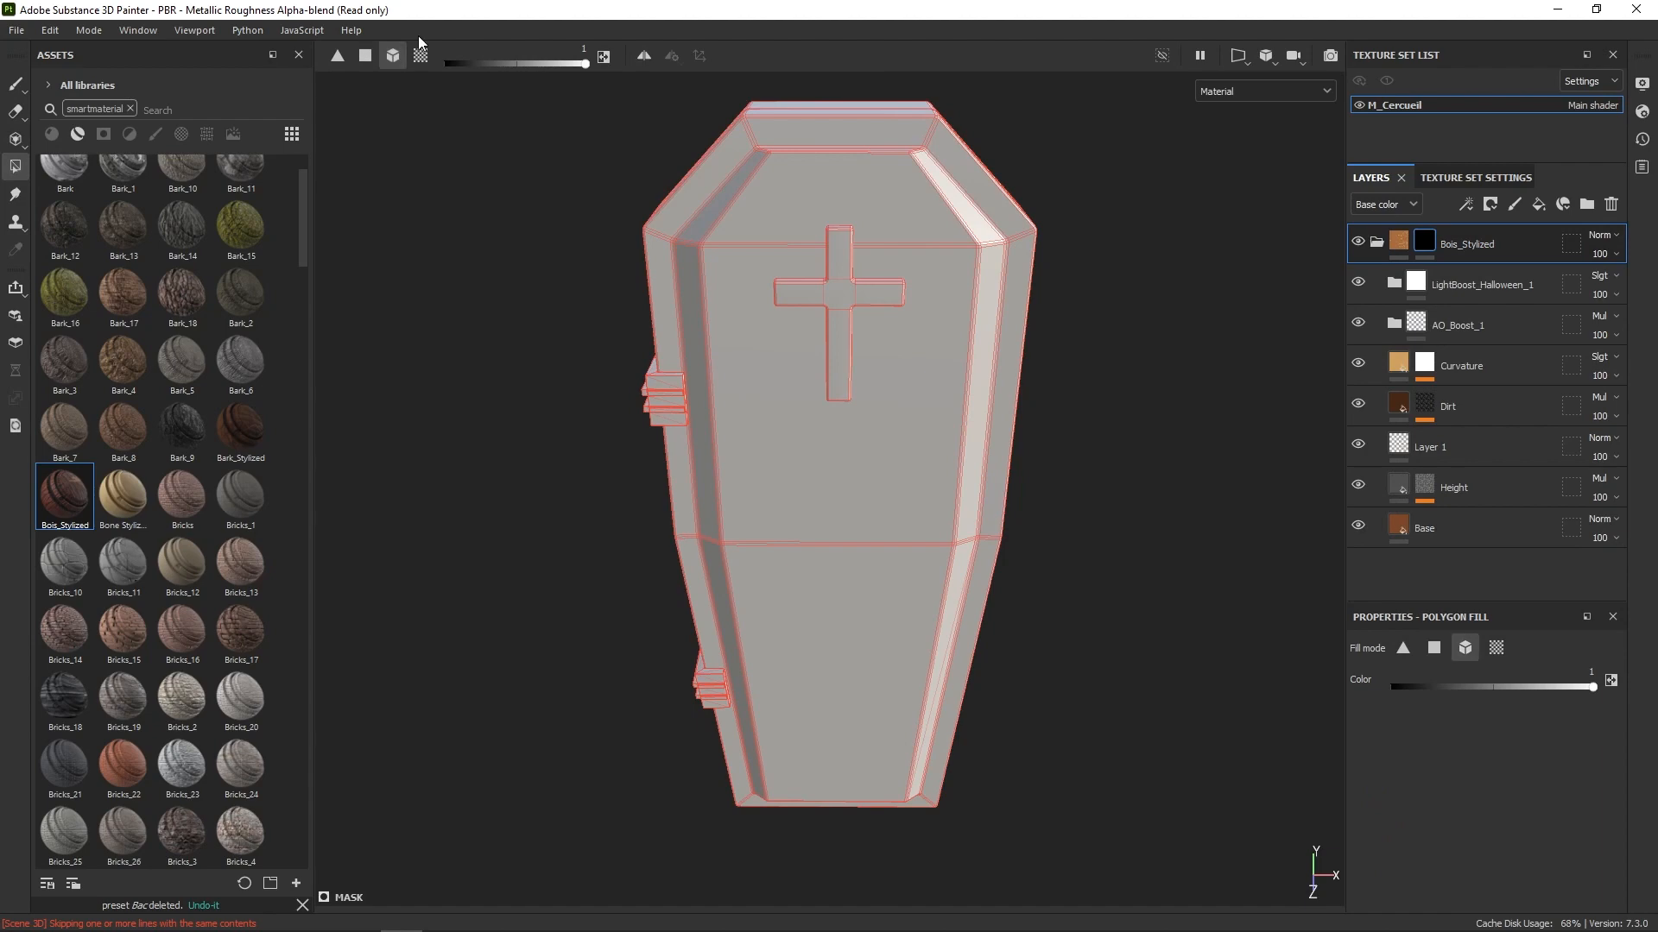
click(969, 697)
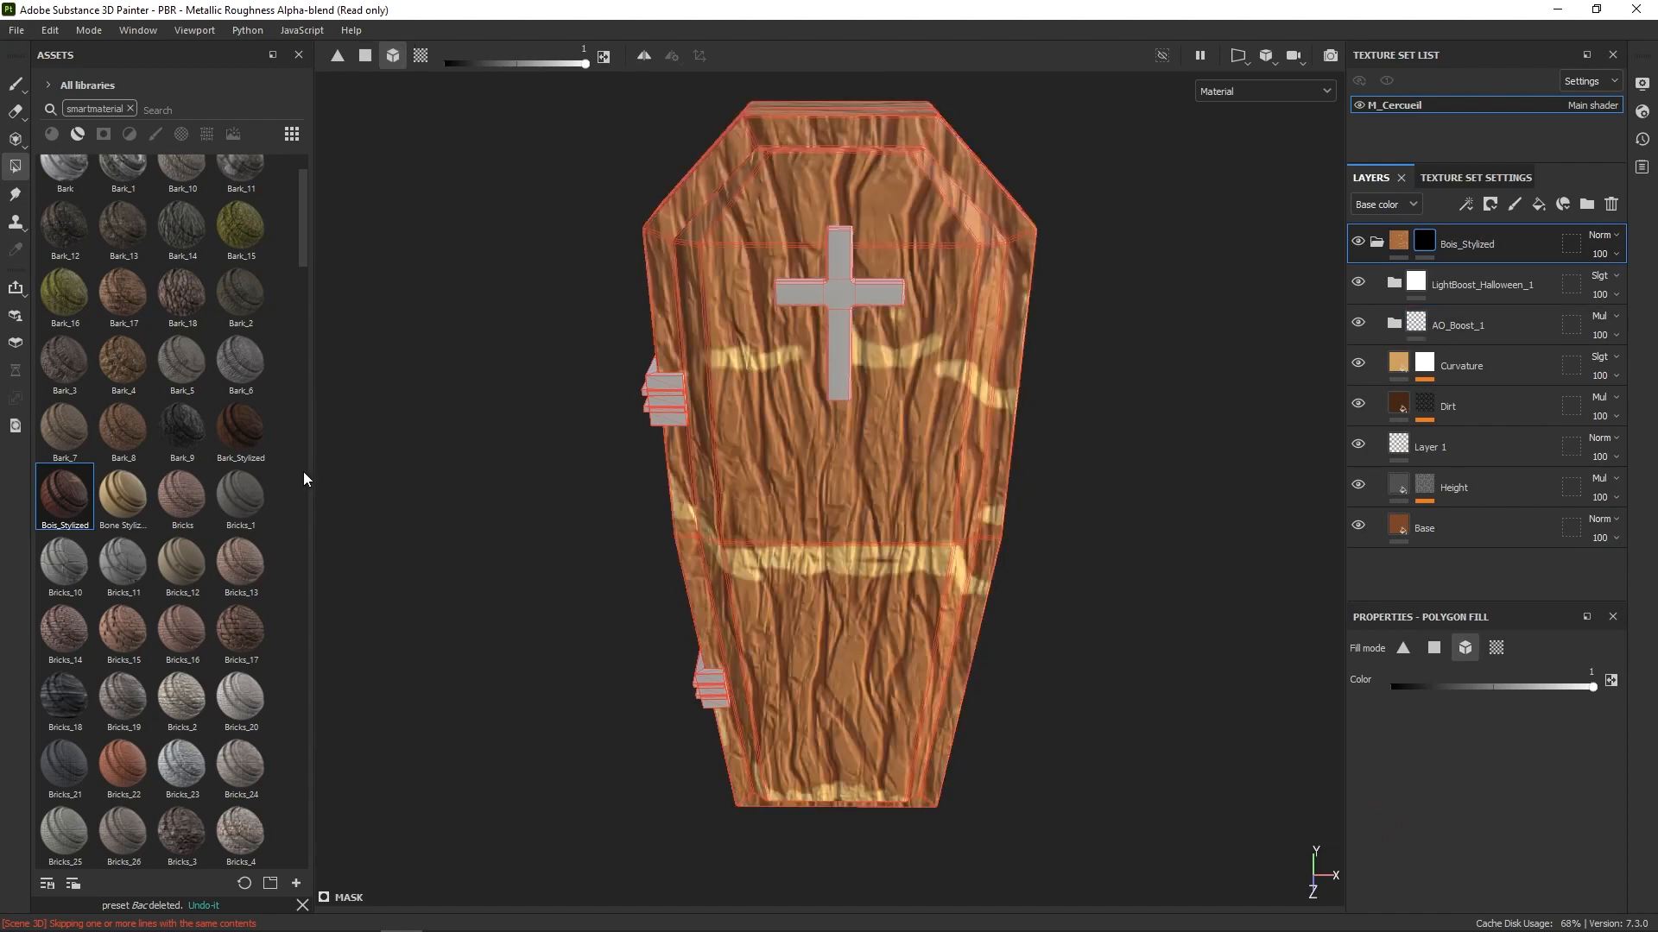
Step: Place the Metal_Stylized smart material above Bois_Stylized and give it a black mask
drag(303, 211, 286, 660)
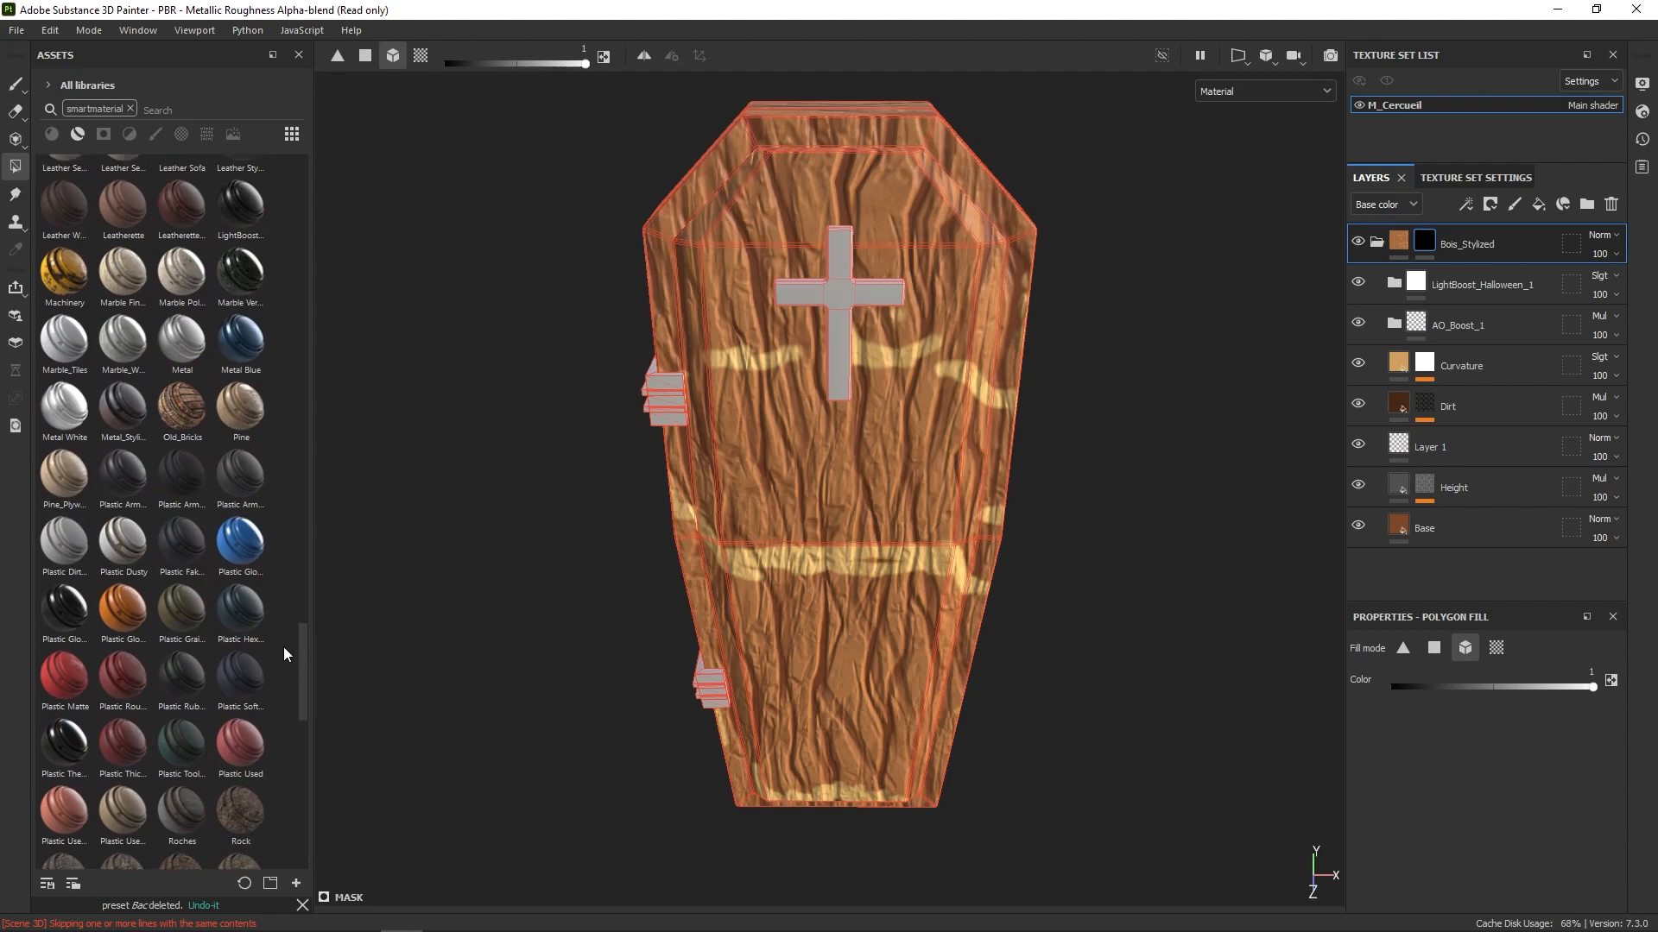
drag(146, 413, 1449, 230)
right_click(1416, 245)
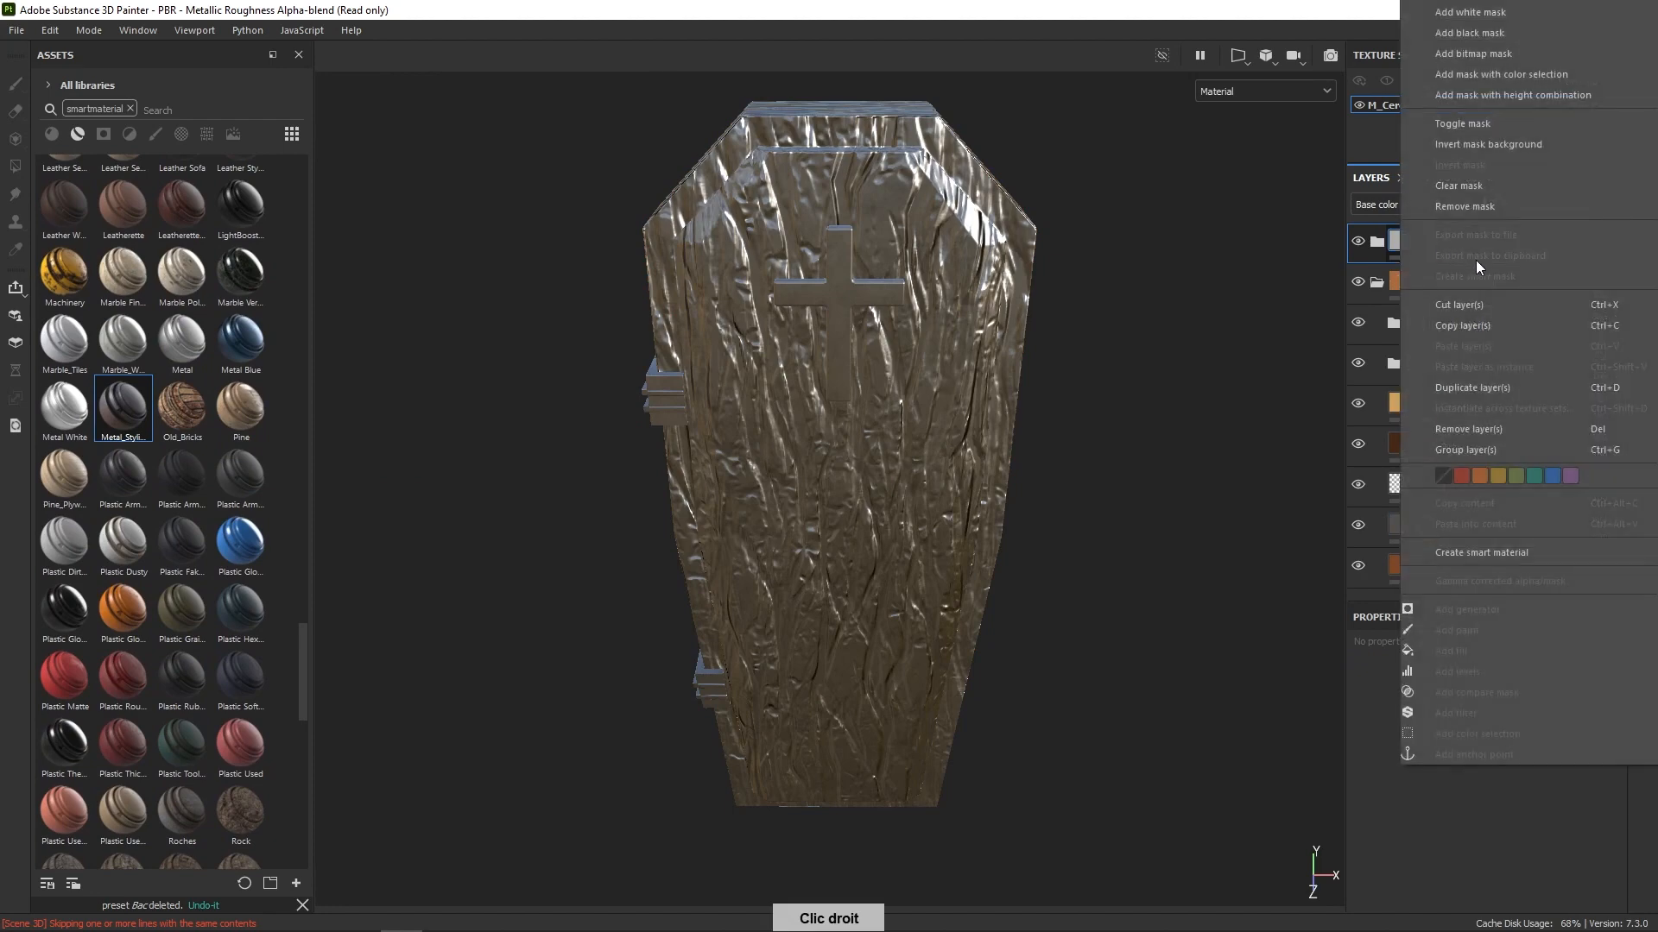
click(1469, 33)
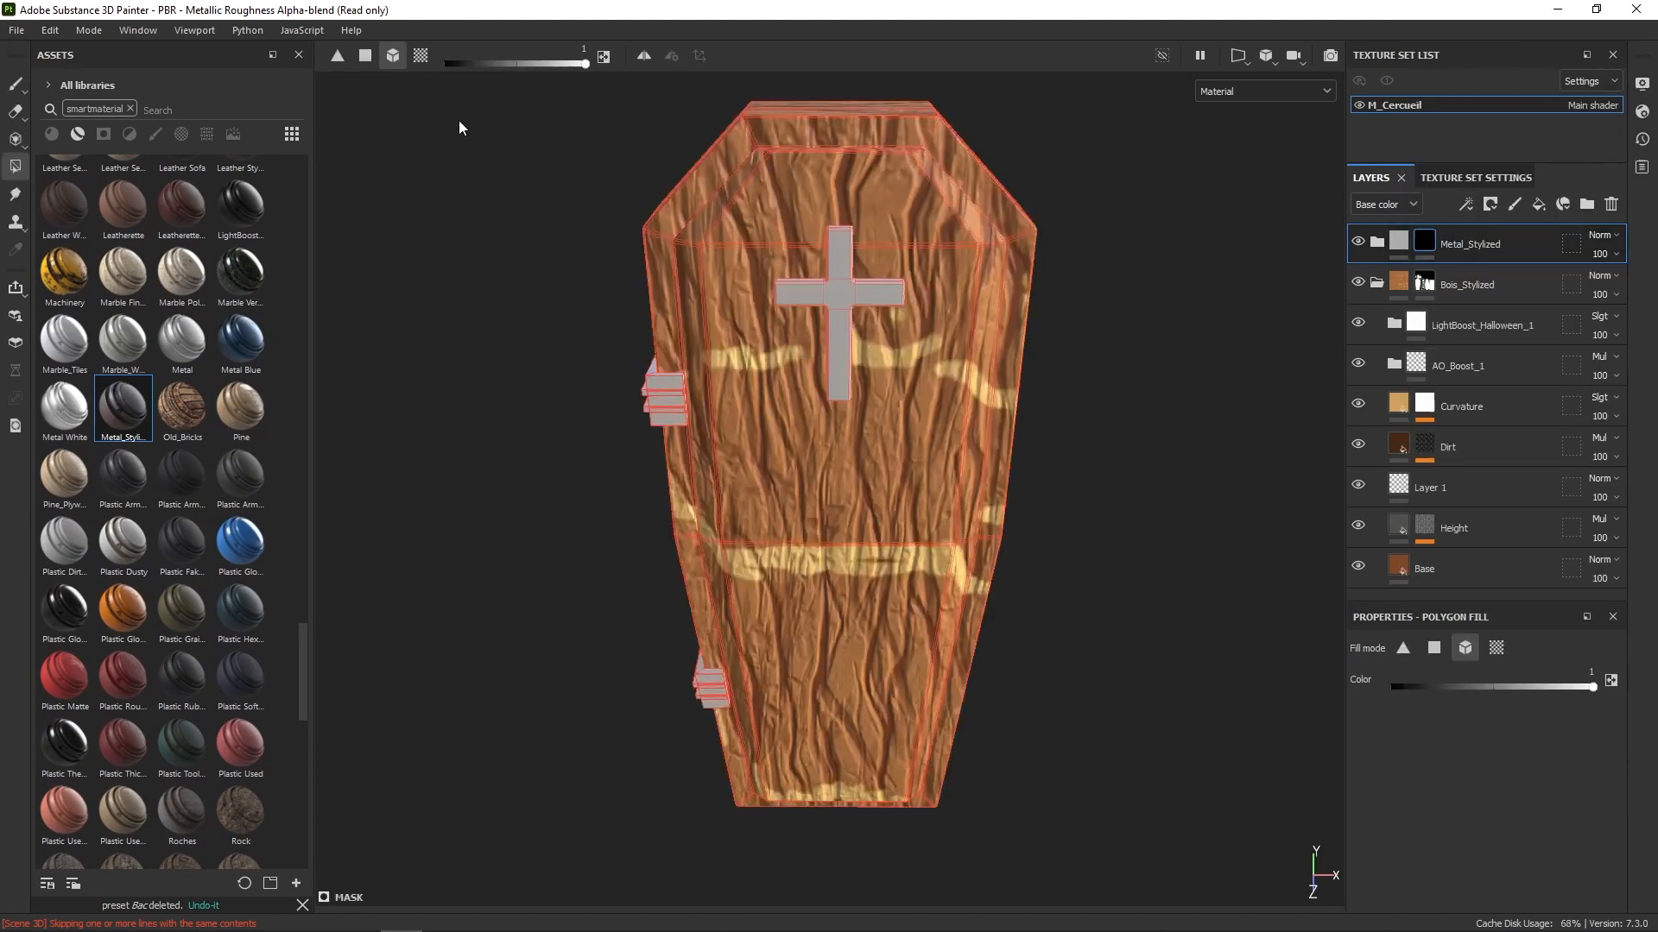
Step: Polygon-fill the Metal_Stylized mask white over the coffin and black on its wooden body, keeping cross and hinges metal, and collapse both layer folders
drag(1091, 161, 556, 695)
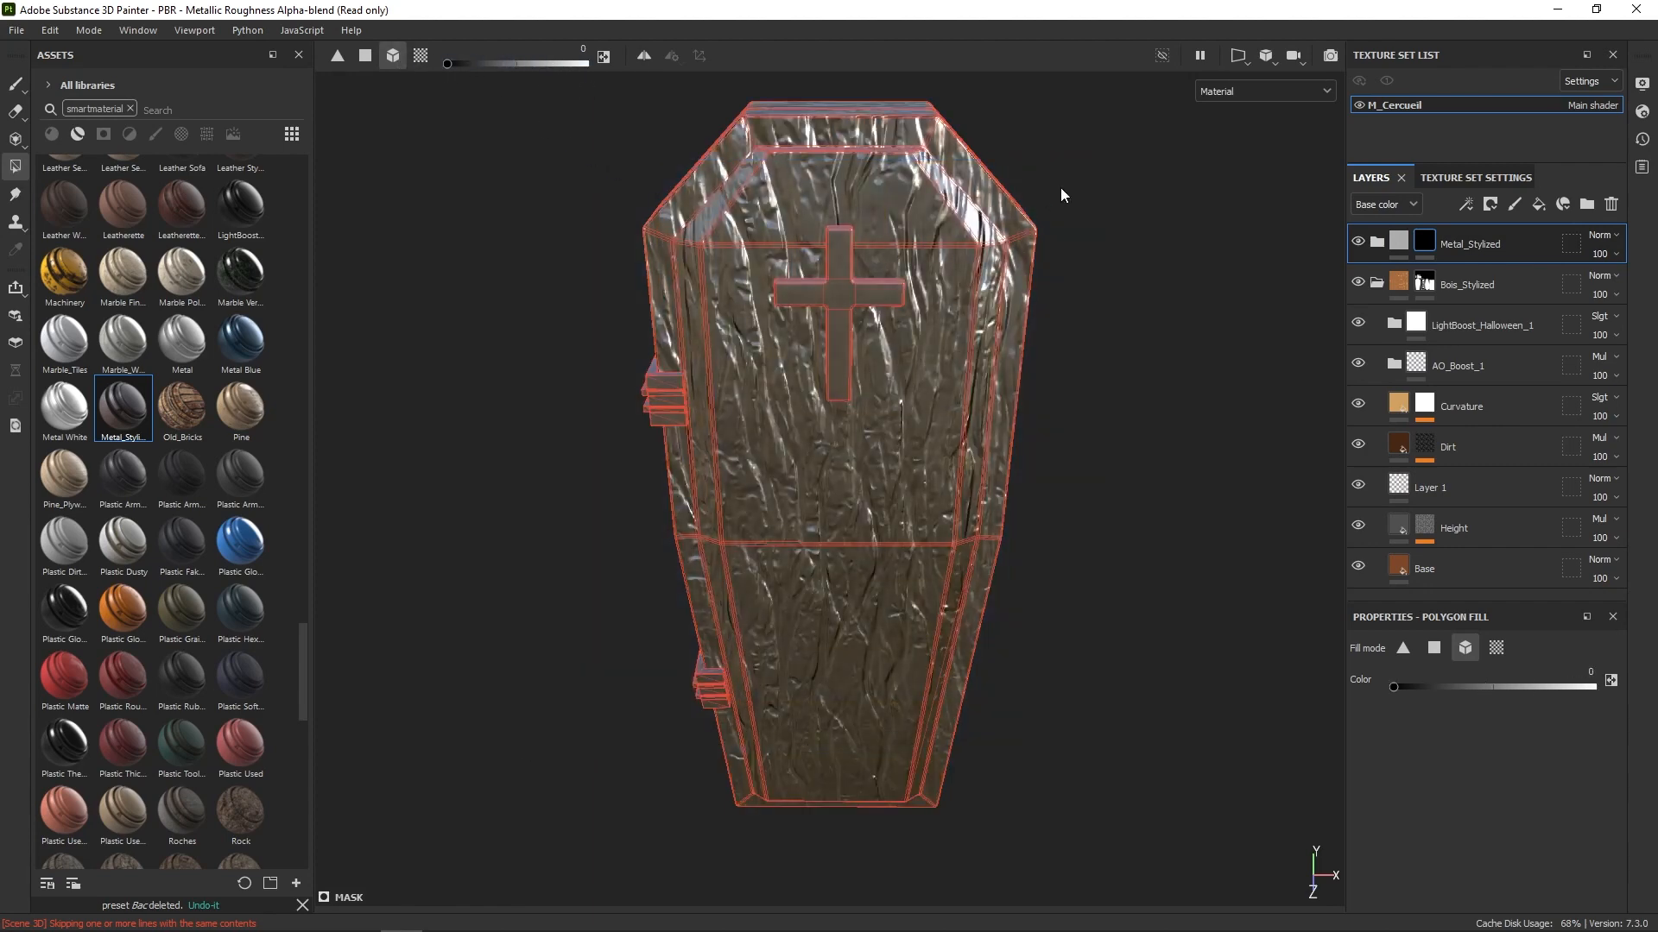
drag(1059, 191, 981, 497)
click(15, 84)
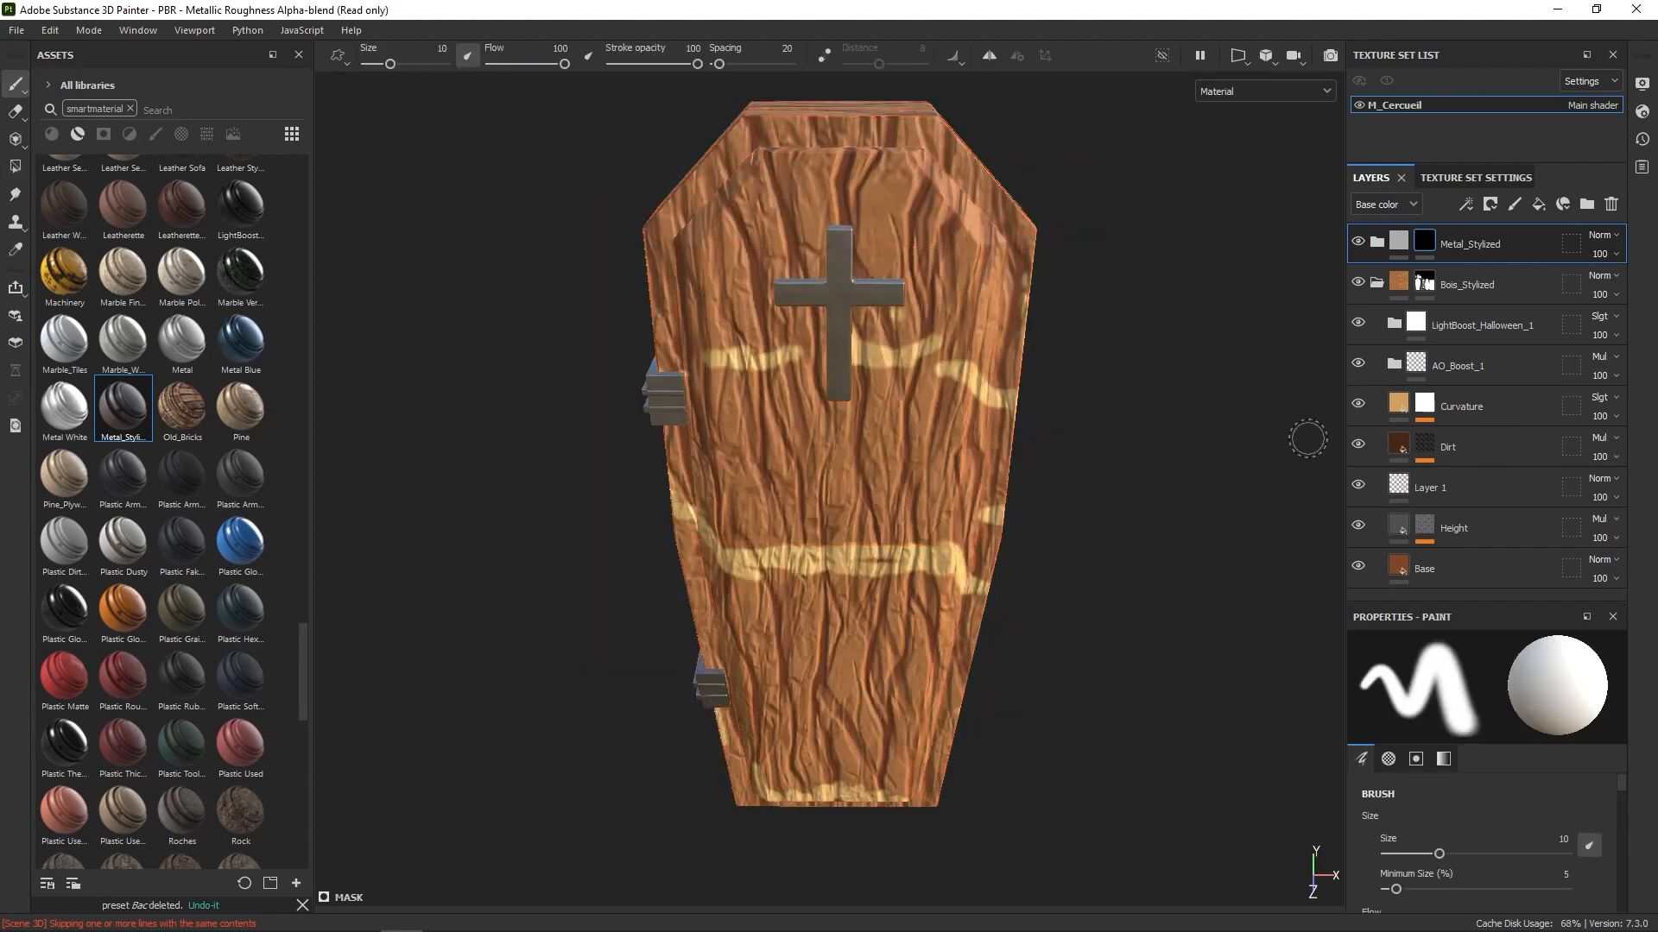
click(1377, 242)
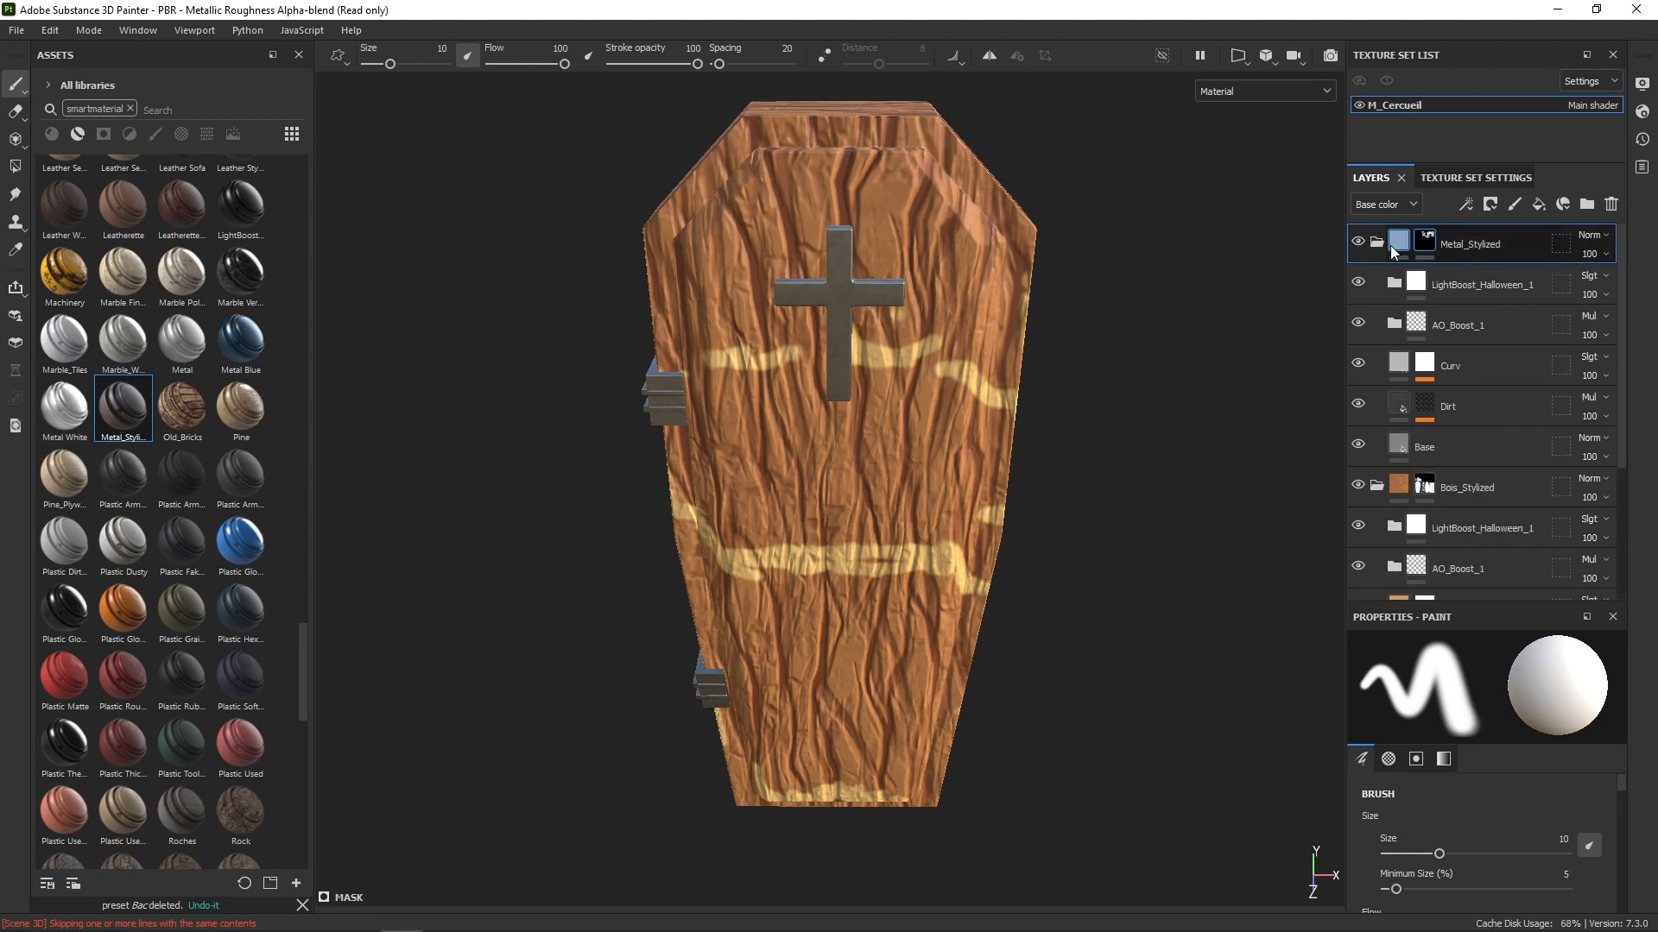
click(1377, 243)
click(1377, 282)
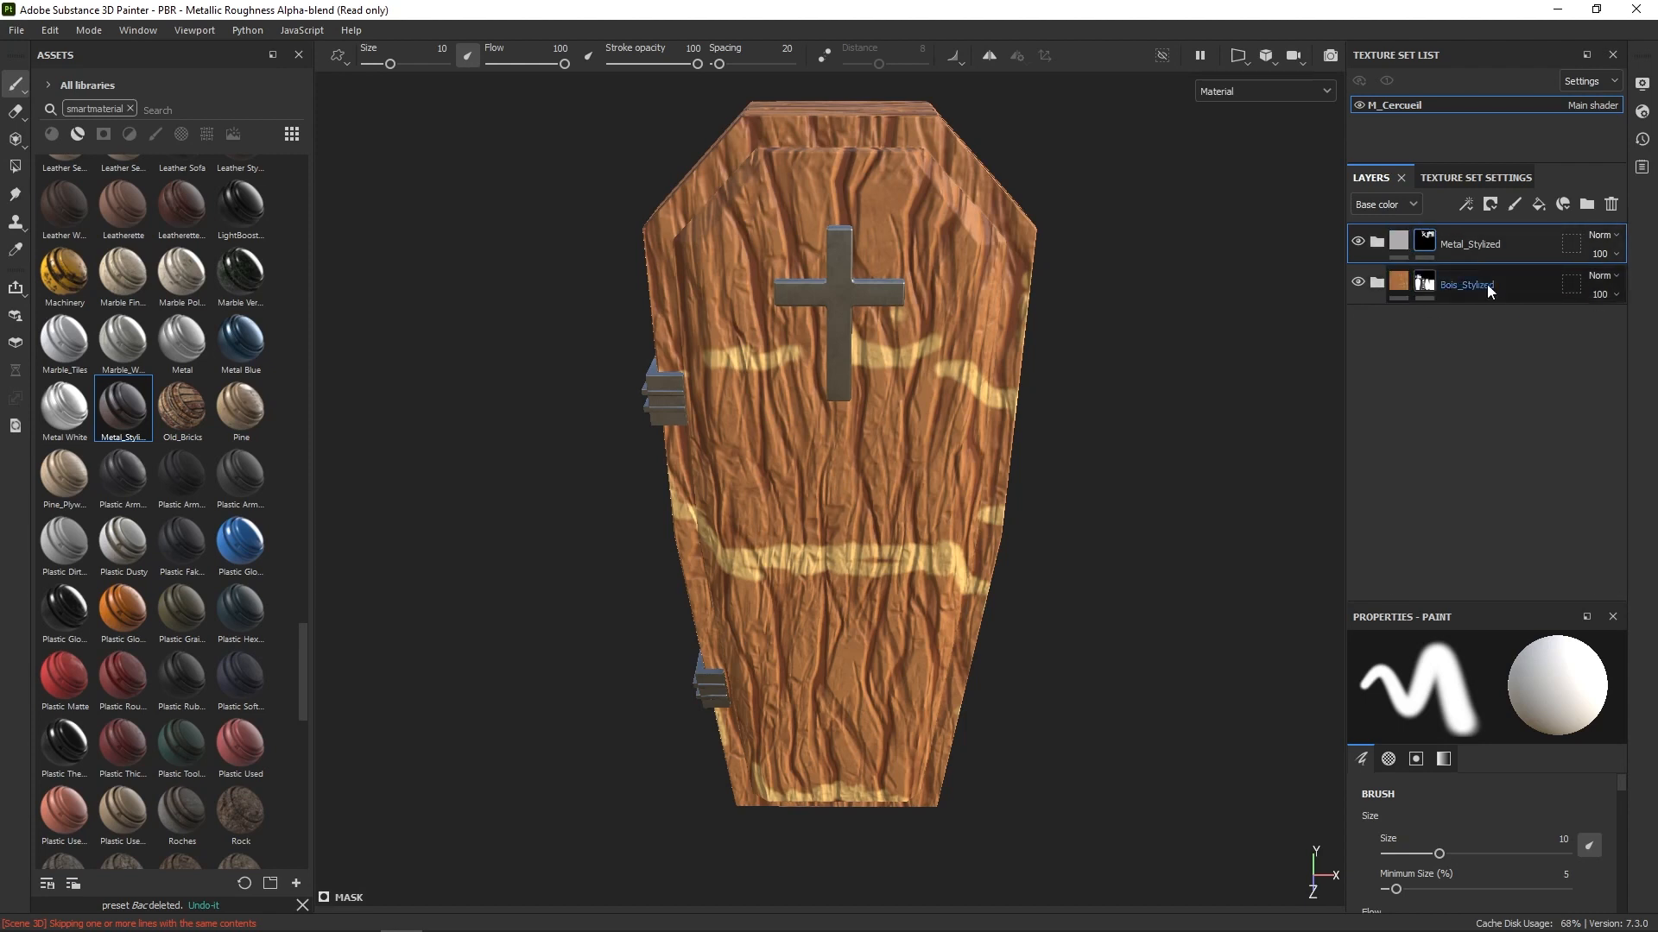
Step: Remove the Opacity and Emissive channels from M_Cercueil and add the Ambient occlusion and Specular level channels
click(1503, 176)
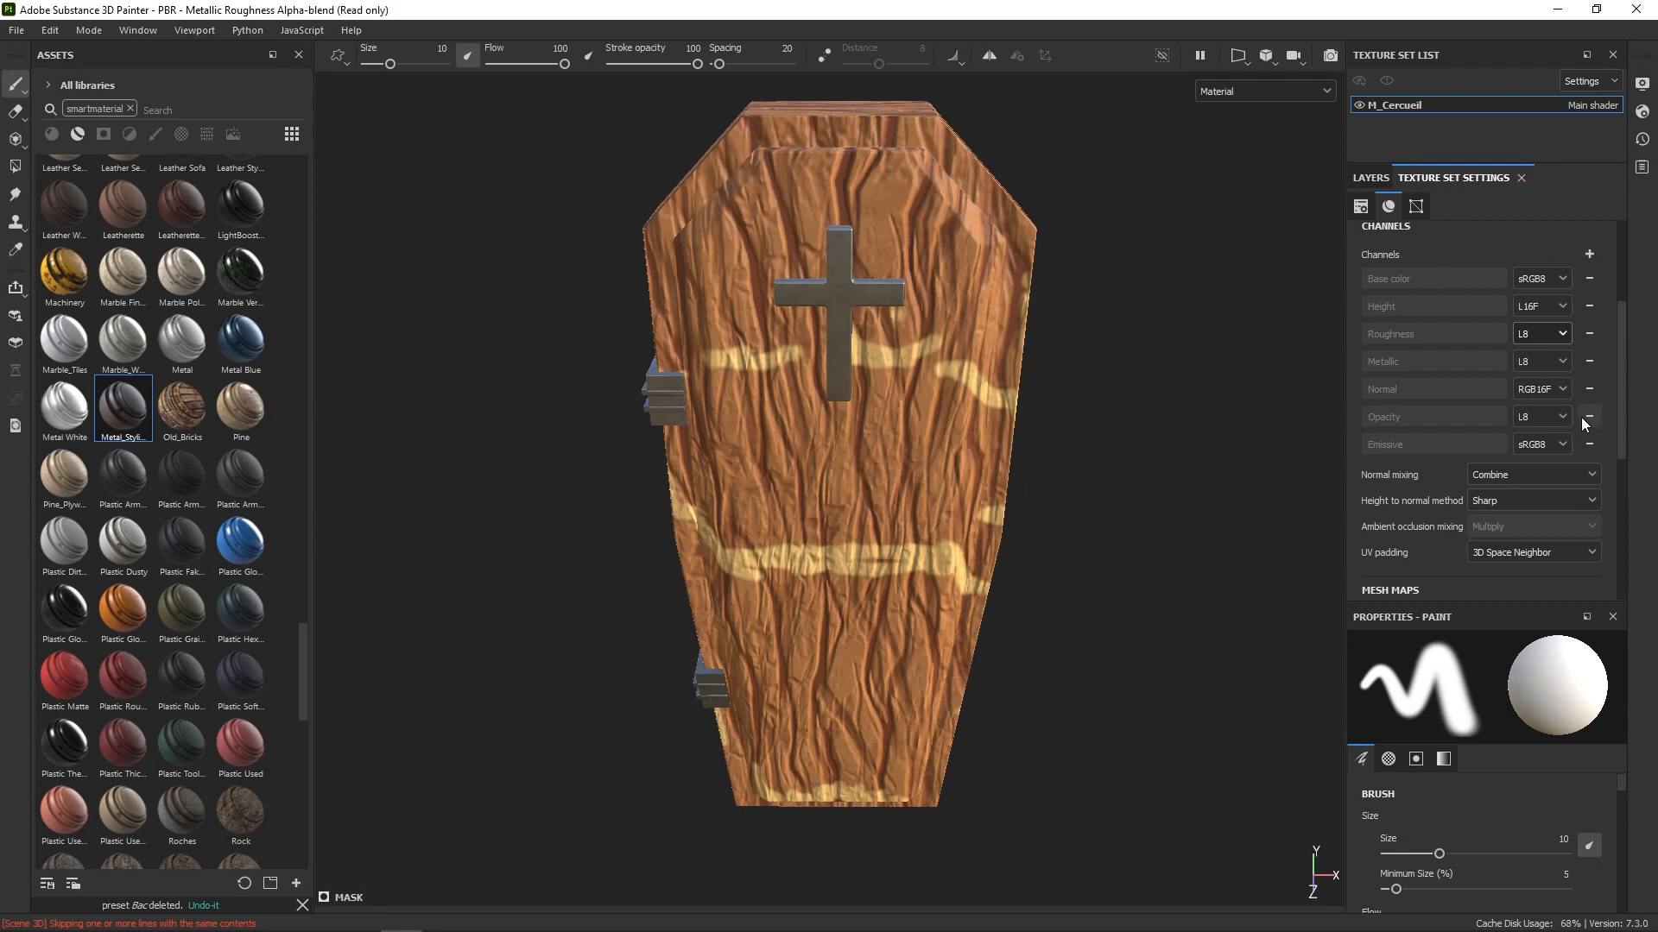
click(1589, 417)
click(1588, 417)
click(1589, 254)
click(1593, 274)
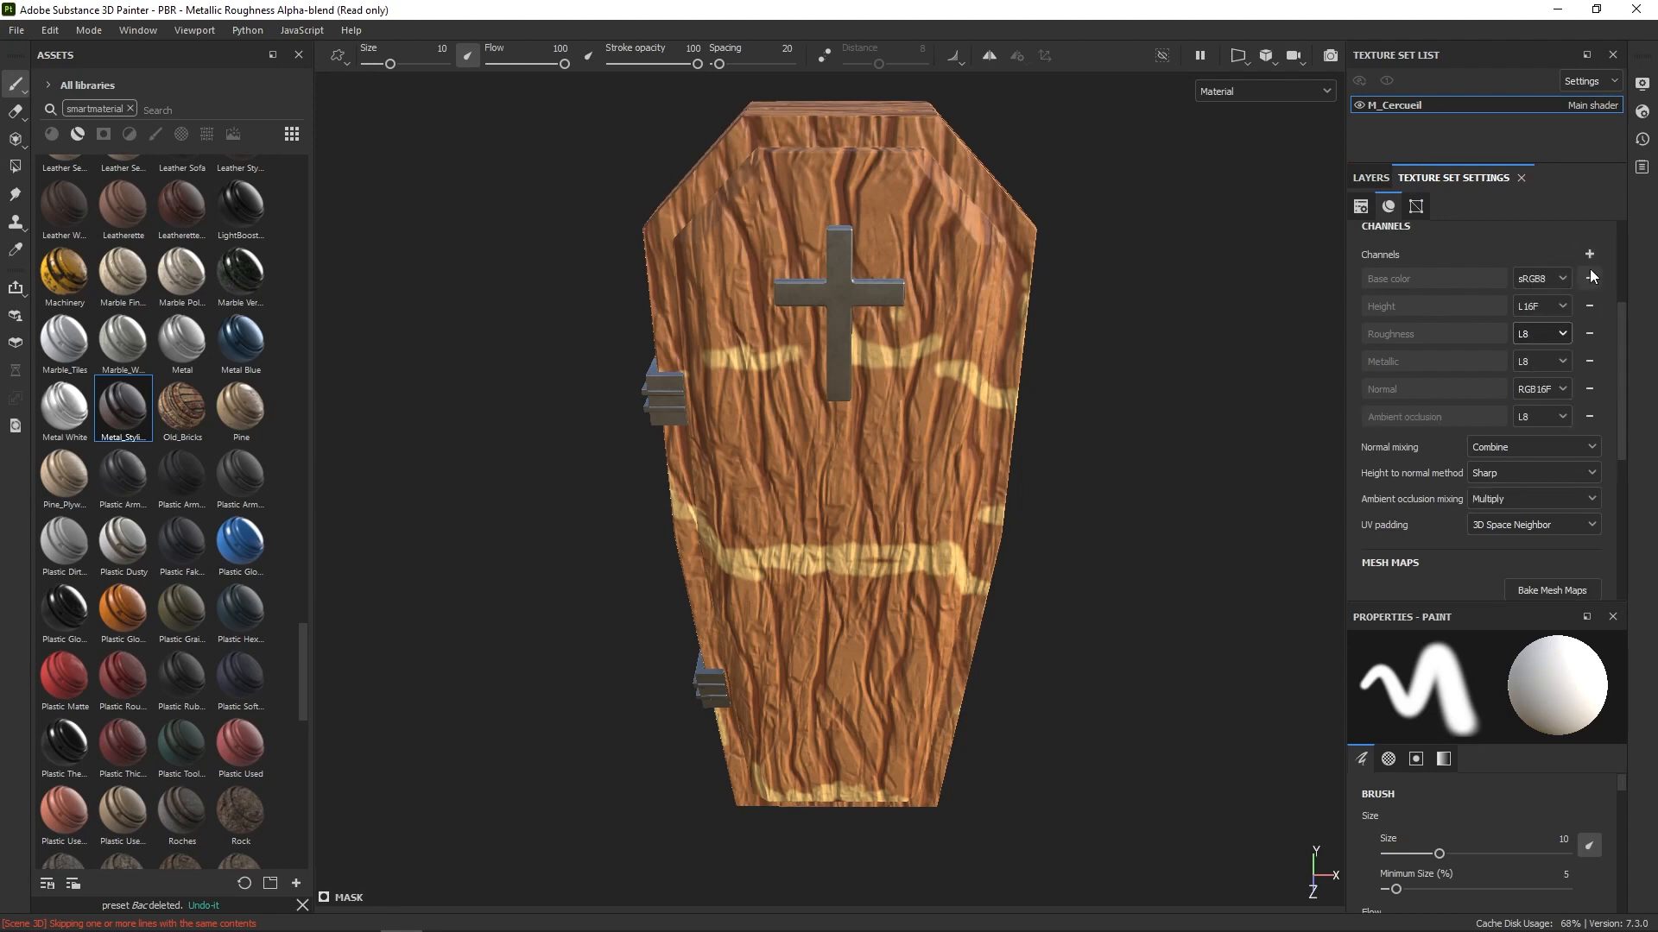
click(1589, 254)
click(1580, 321)
Step: Set the Roughness, Metallic, Specular level and Ambient occlusion channels to the L16 format
click(1561, 334)
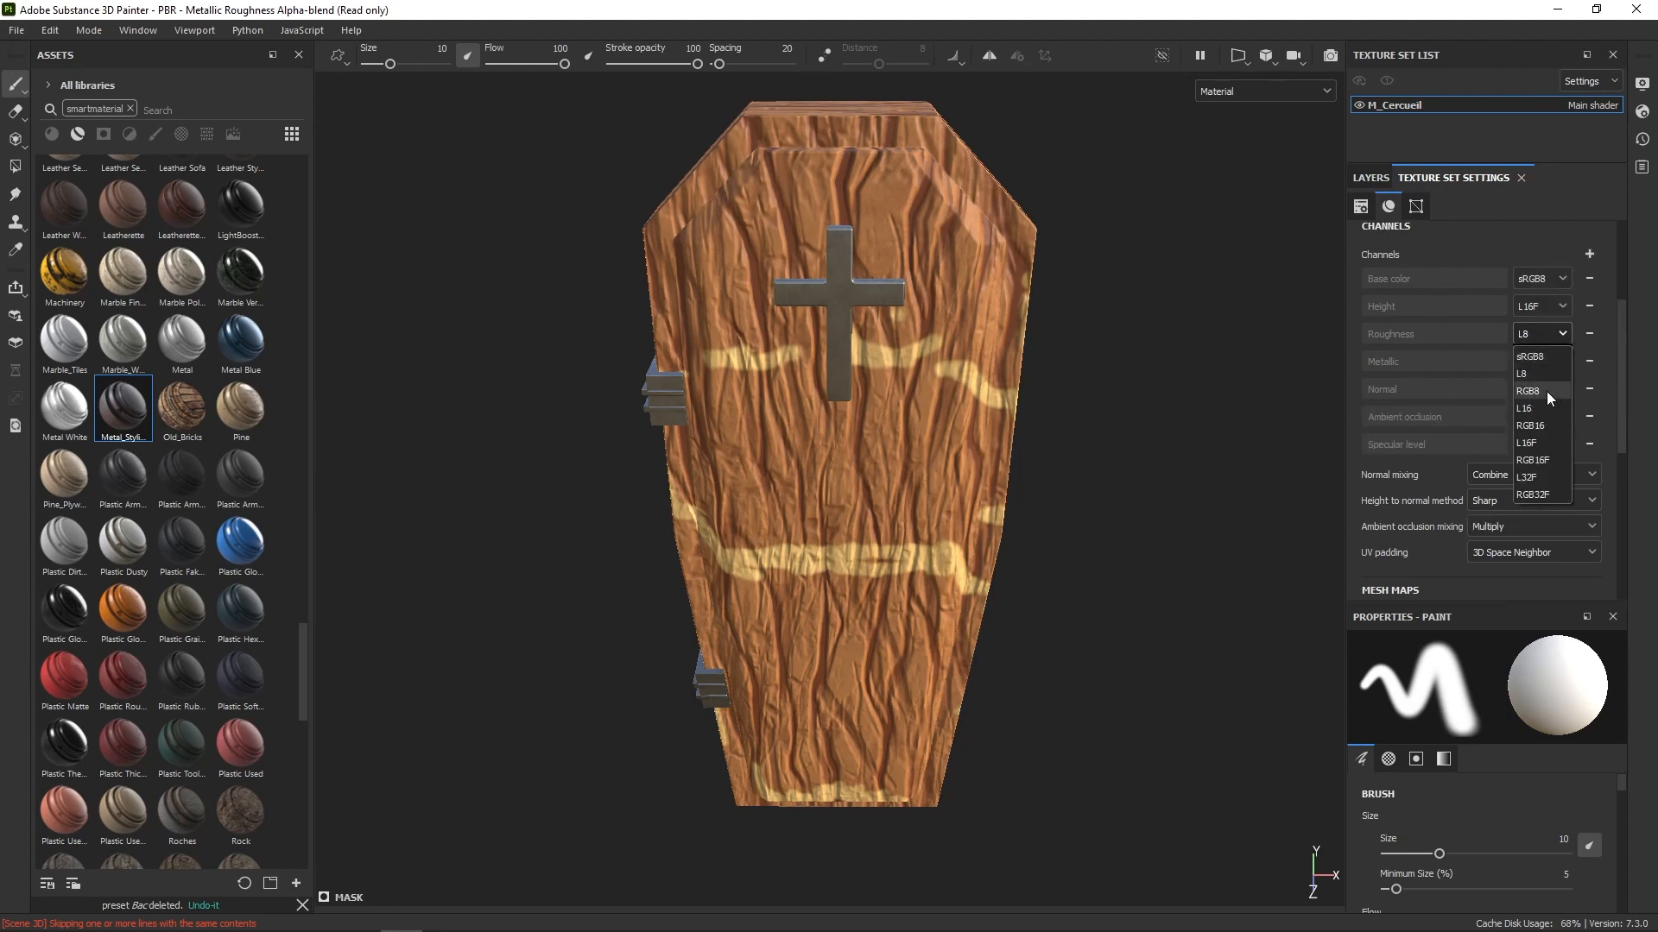
click(1552, 362)
click(1541, 435)
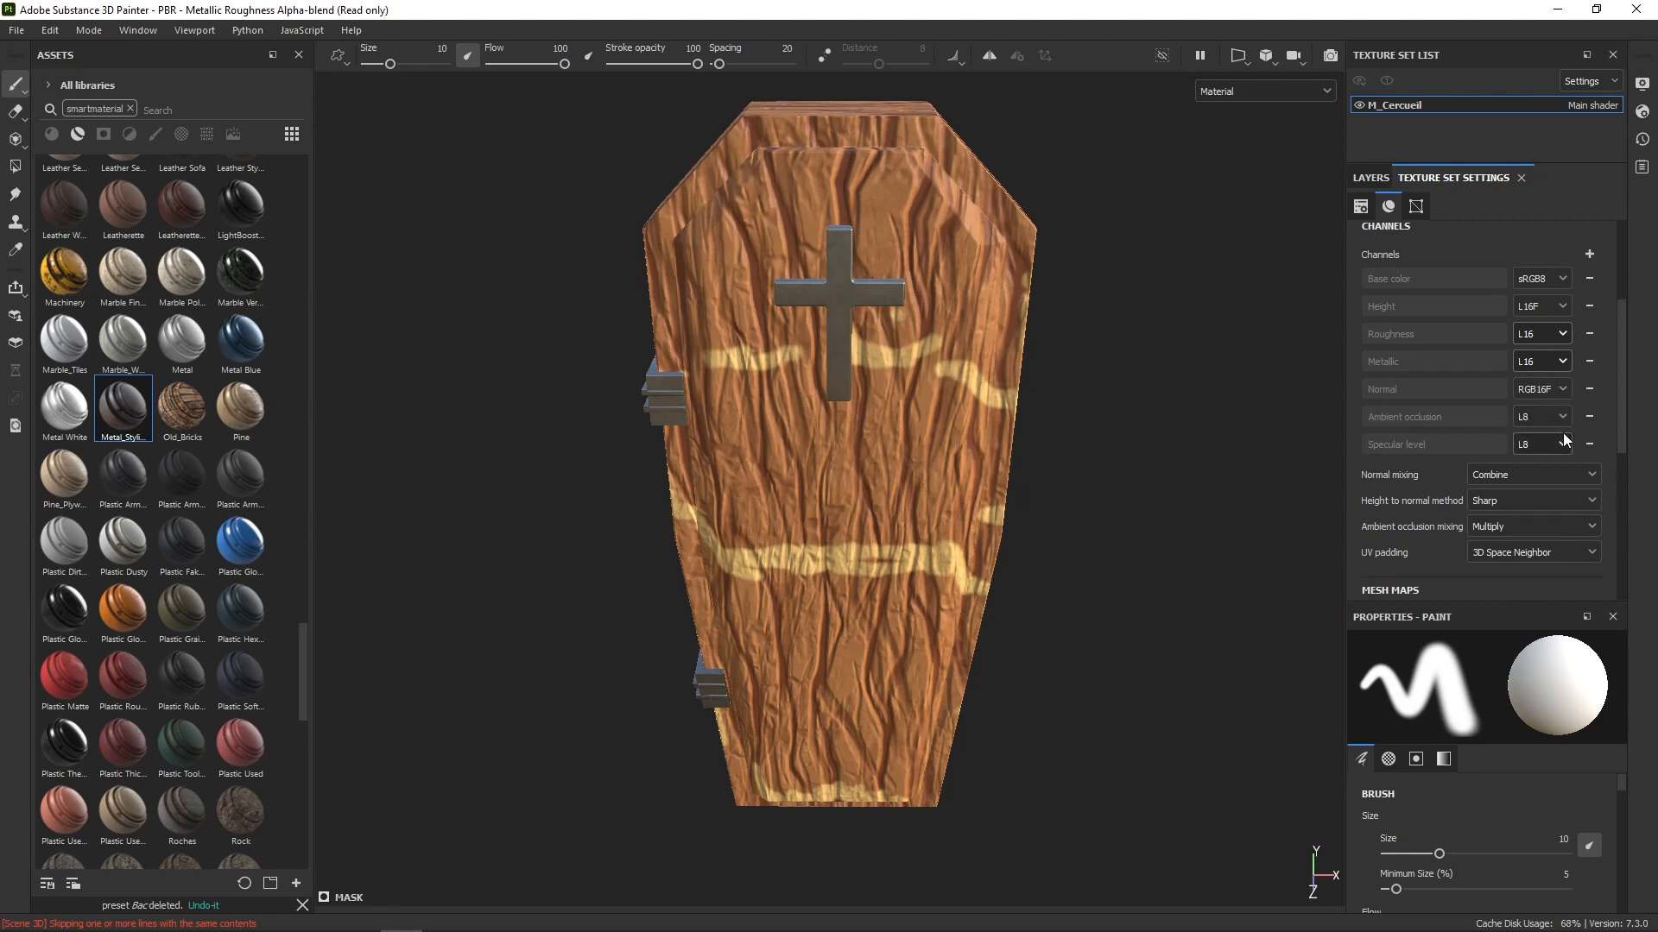
click(1560, 443)
click(1525, 518)
click(1541, 416)
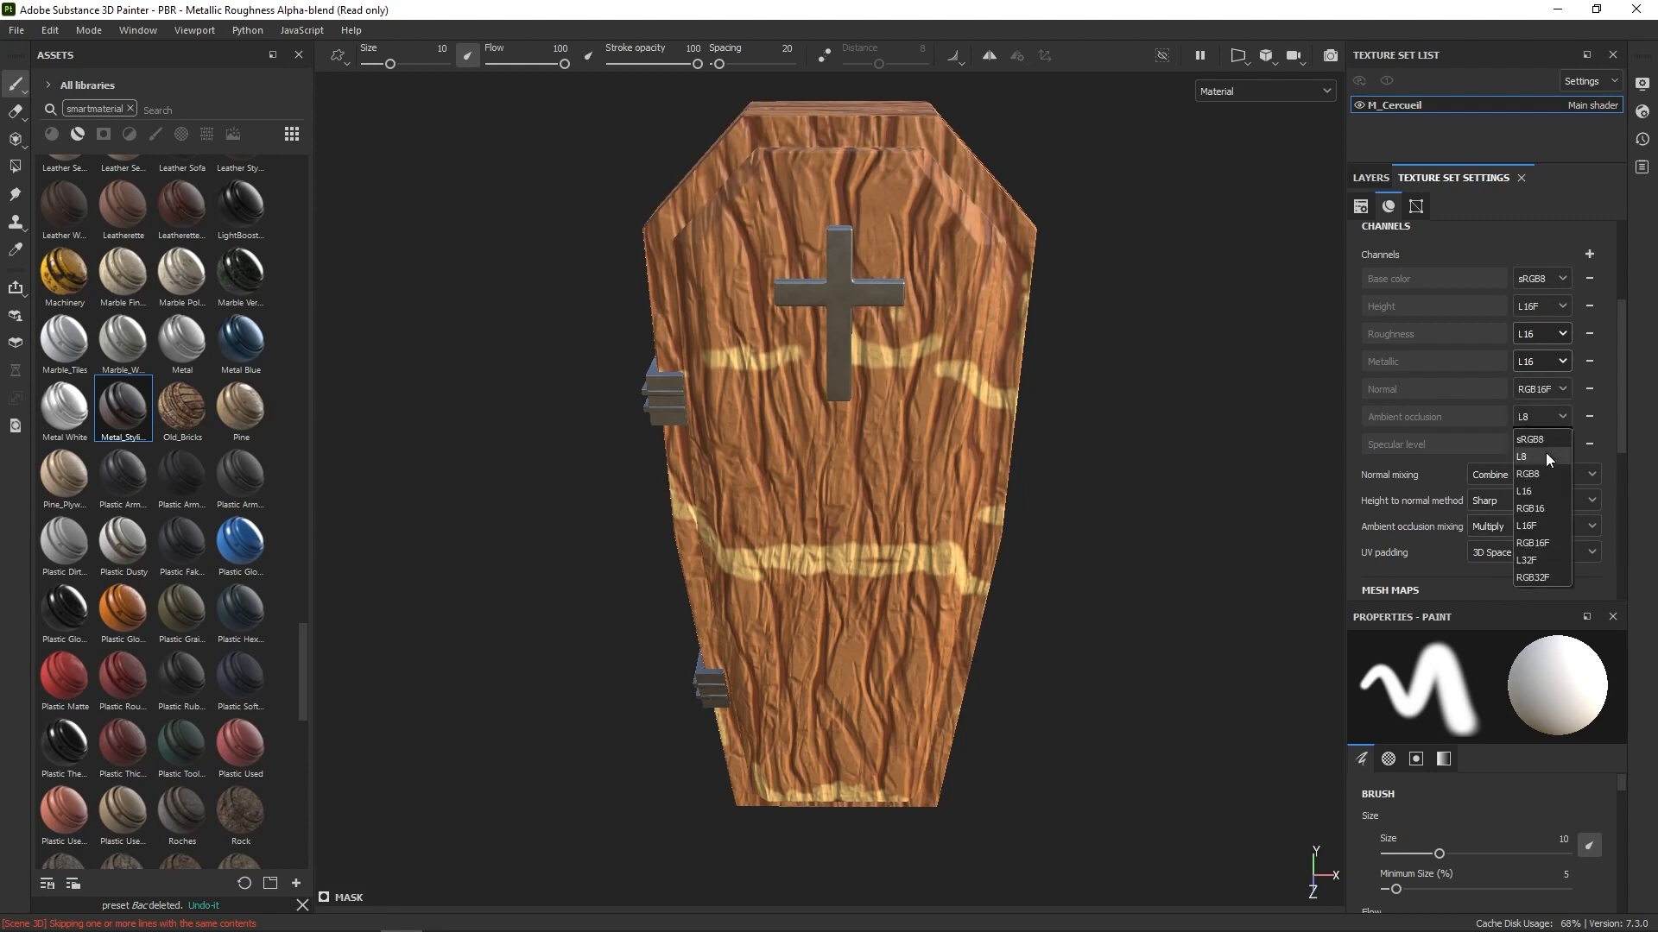
click(1533, 492)
Step: Set the mesh map baking output size to 8192 and exclude the ID map from the bake
scroll(1604, 411, down, 3)
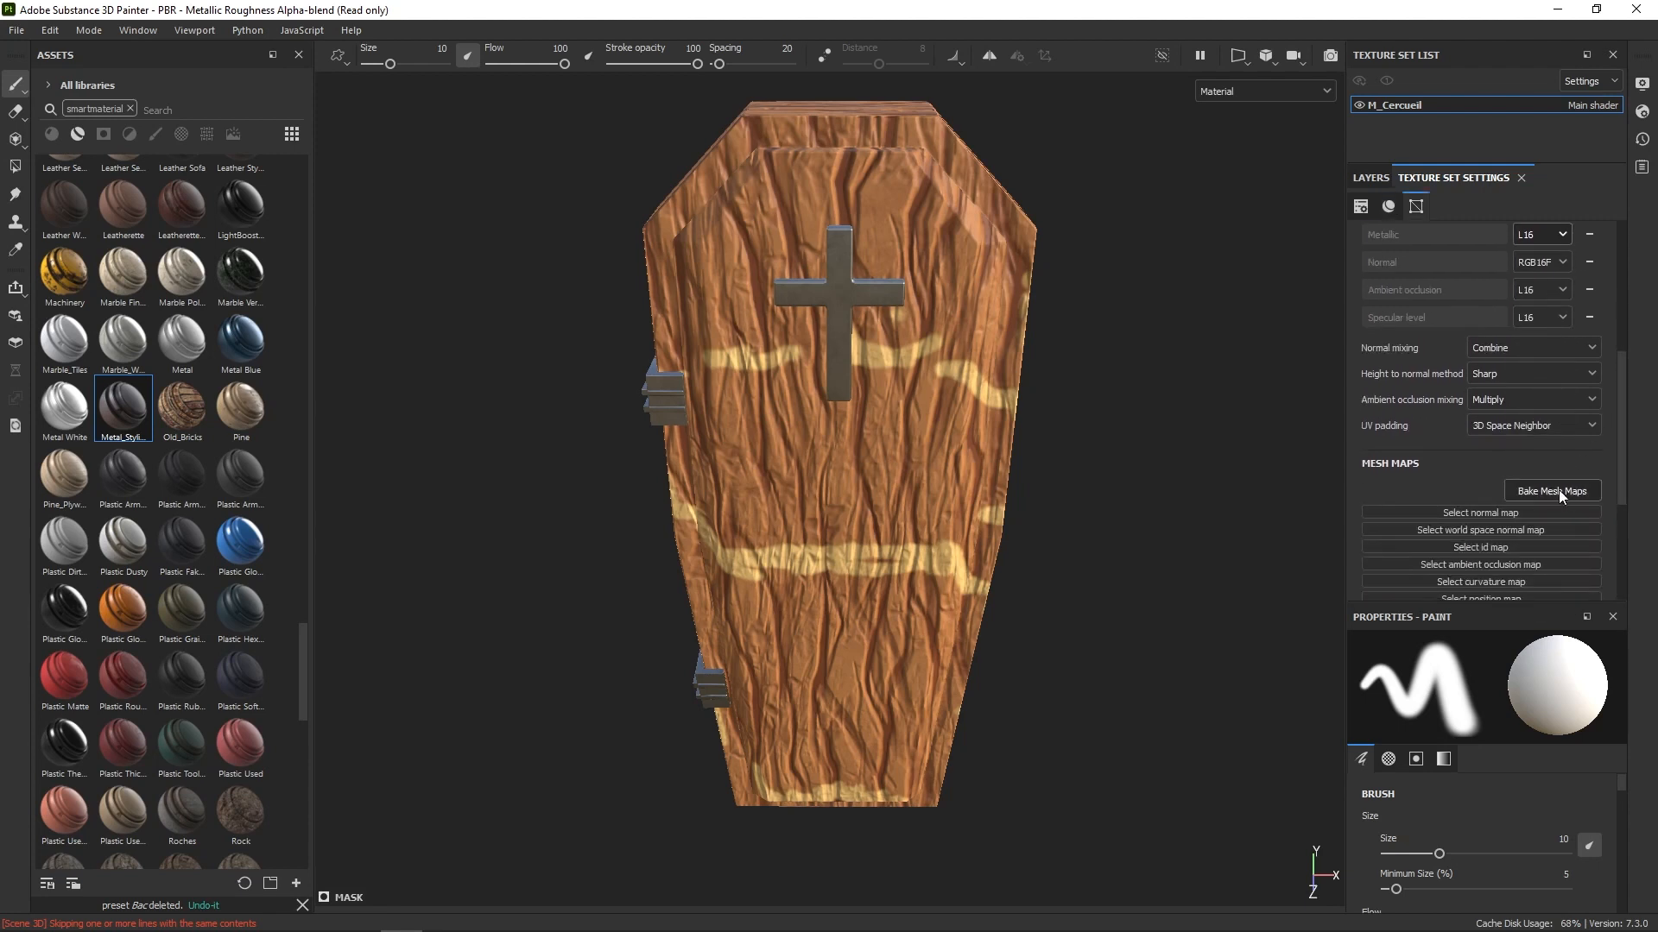
click(1554, 490)
click(851, 236)
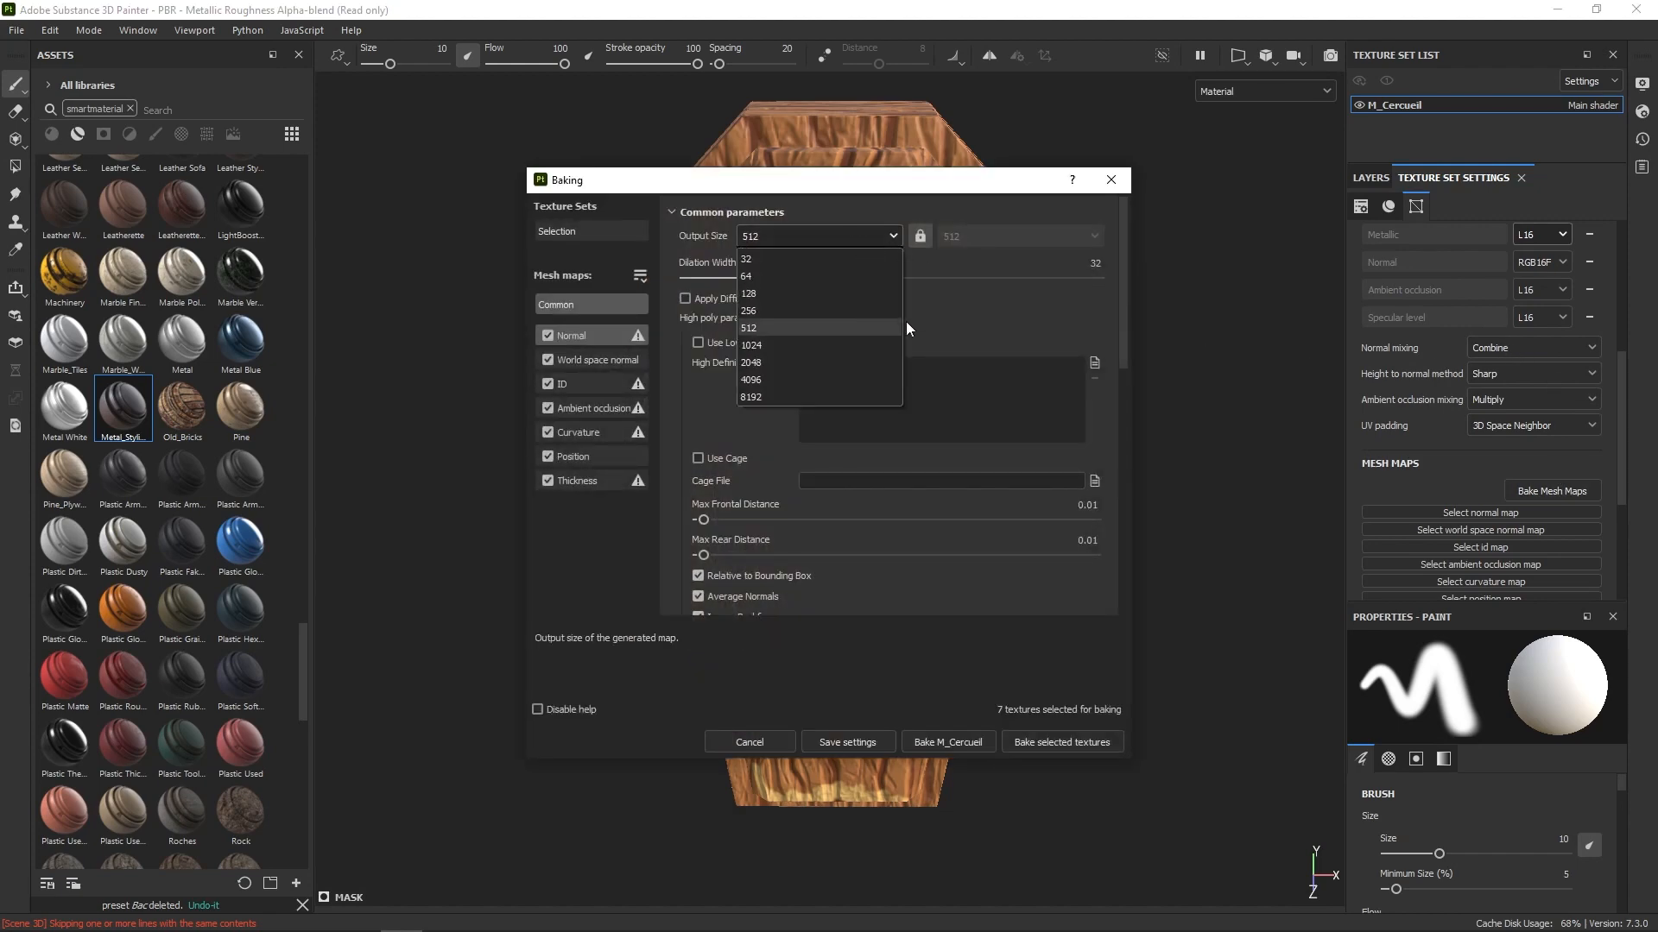
click(802, 397)
click(551, 384)
Step: Raise the secondary rays of the ambient occlusion, curvature and thickness bakers
click(596, 408)
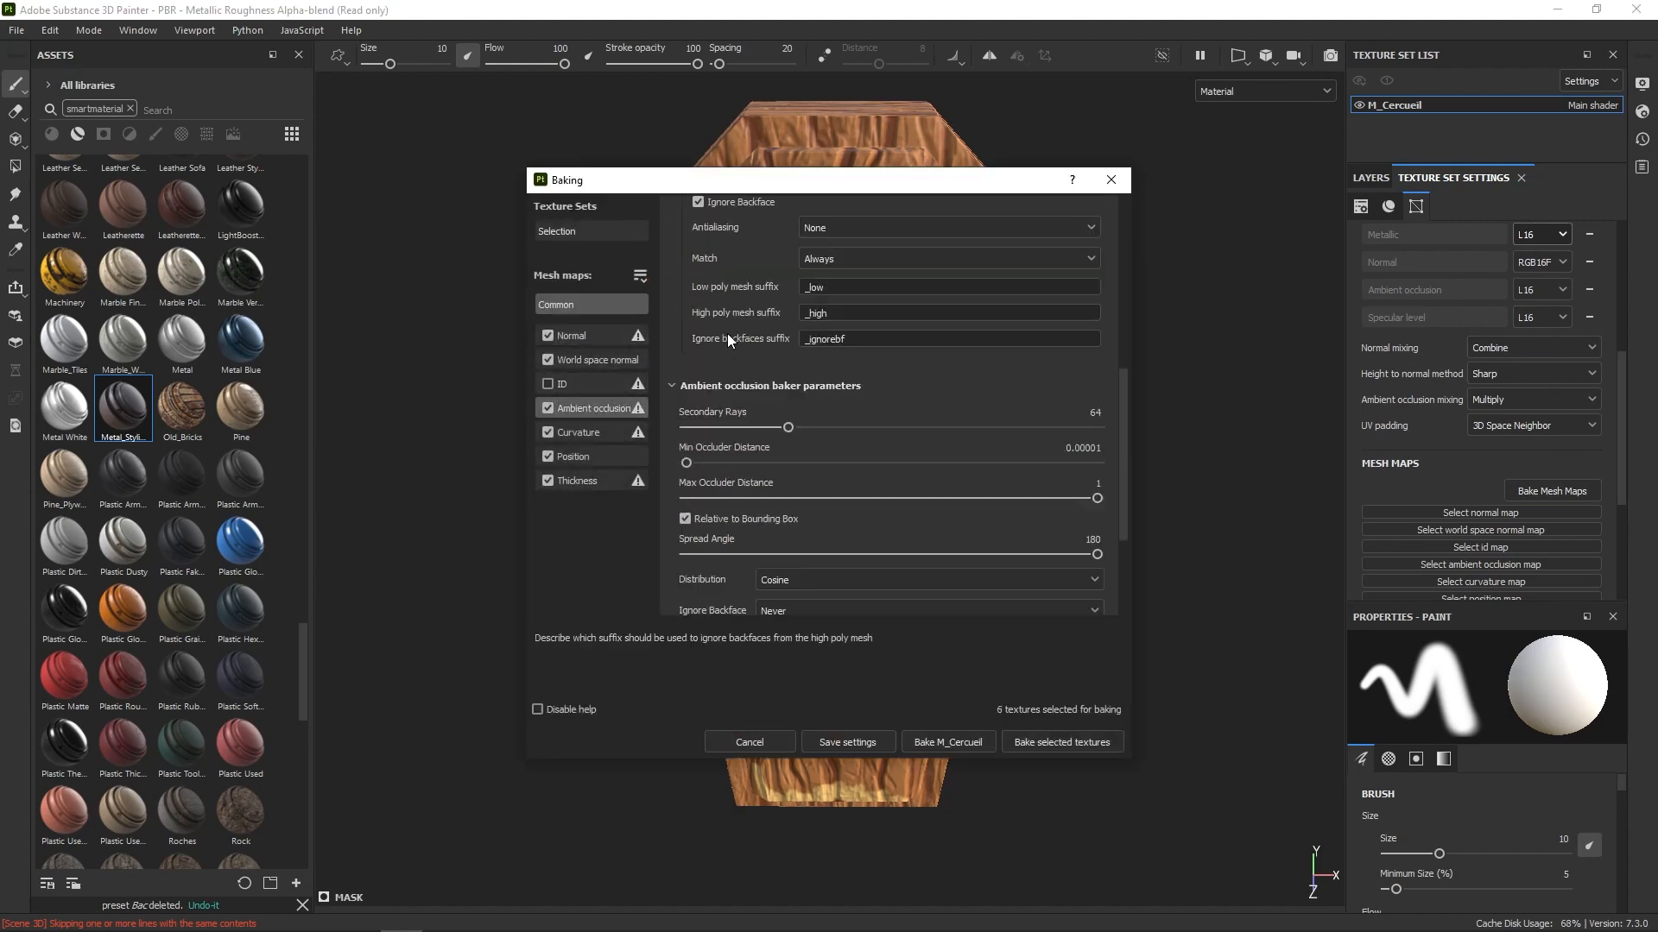
click(579, 433)
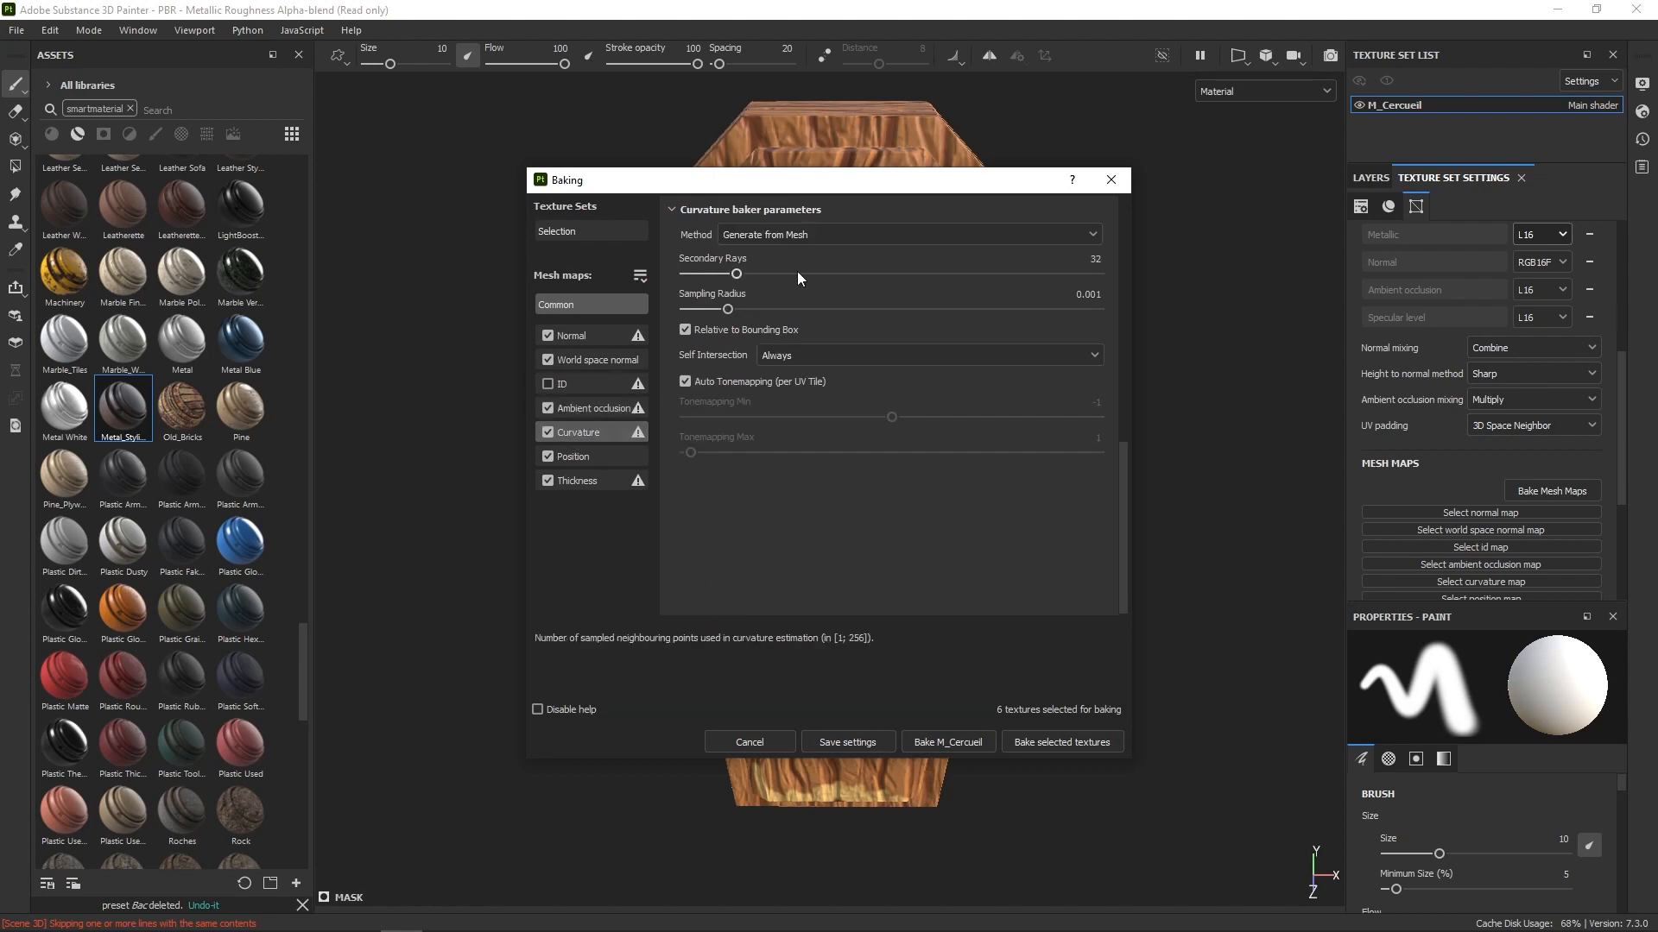
click(577, 481)
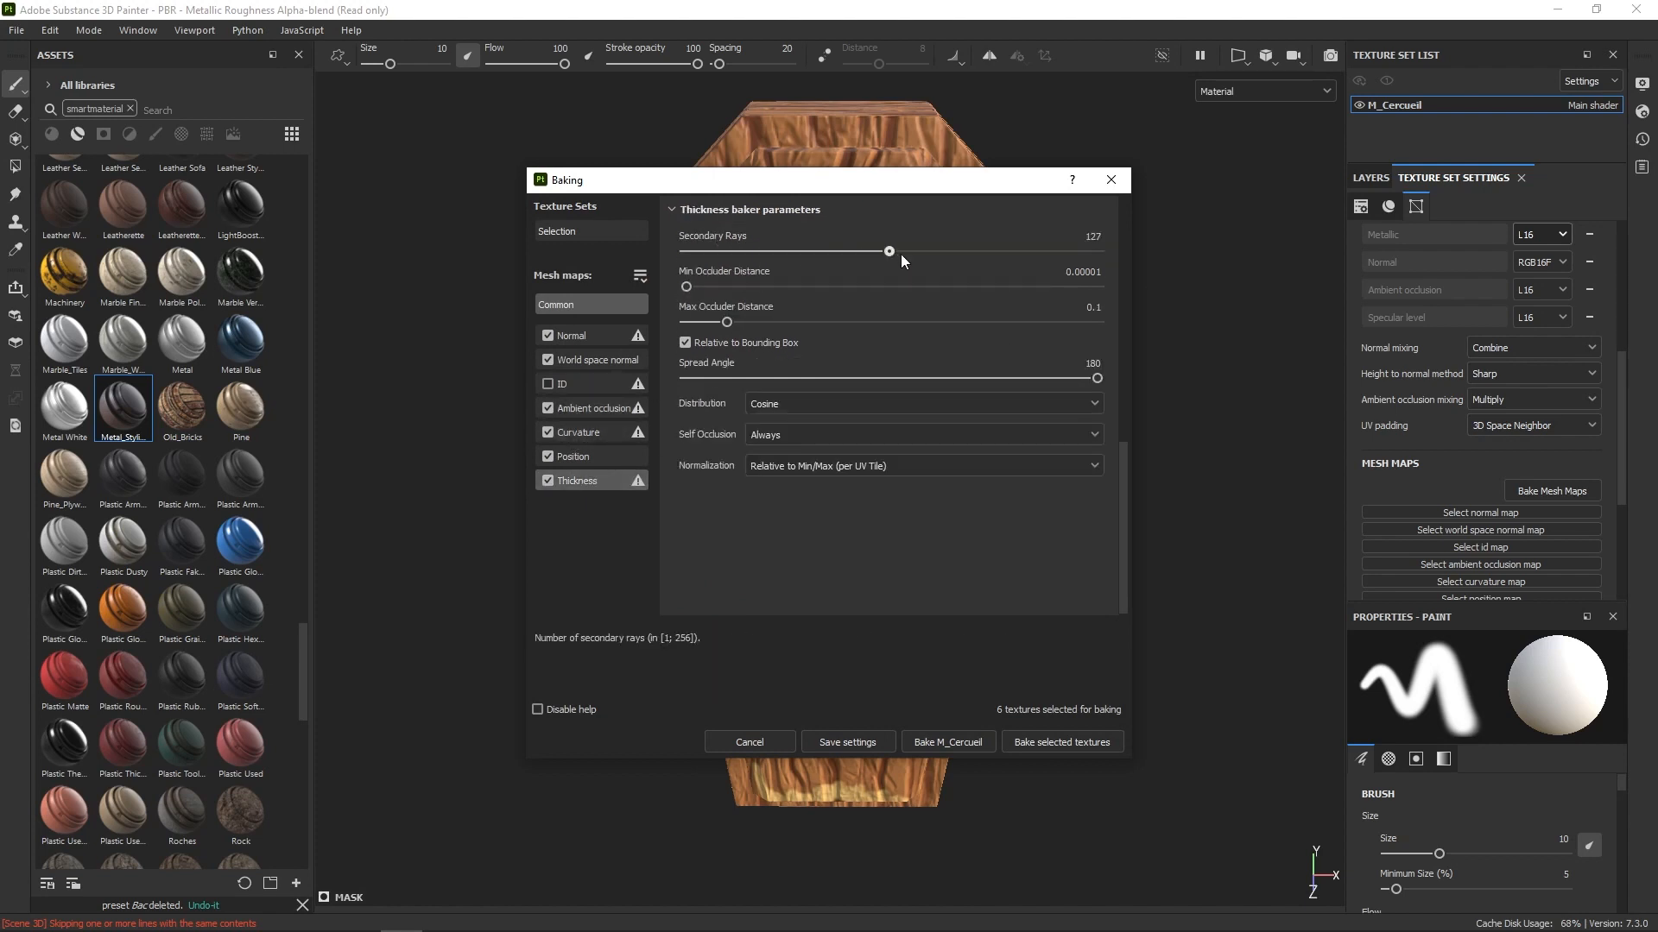
Step: Load SM_CercueilSubstance_high.fbx as the high definition mesh in the common baking parameters
click(584, 302)
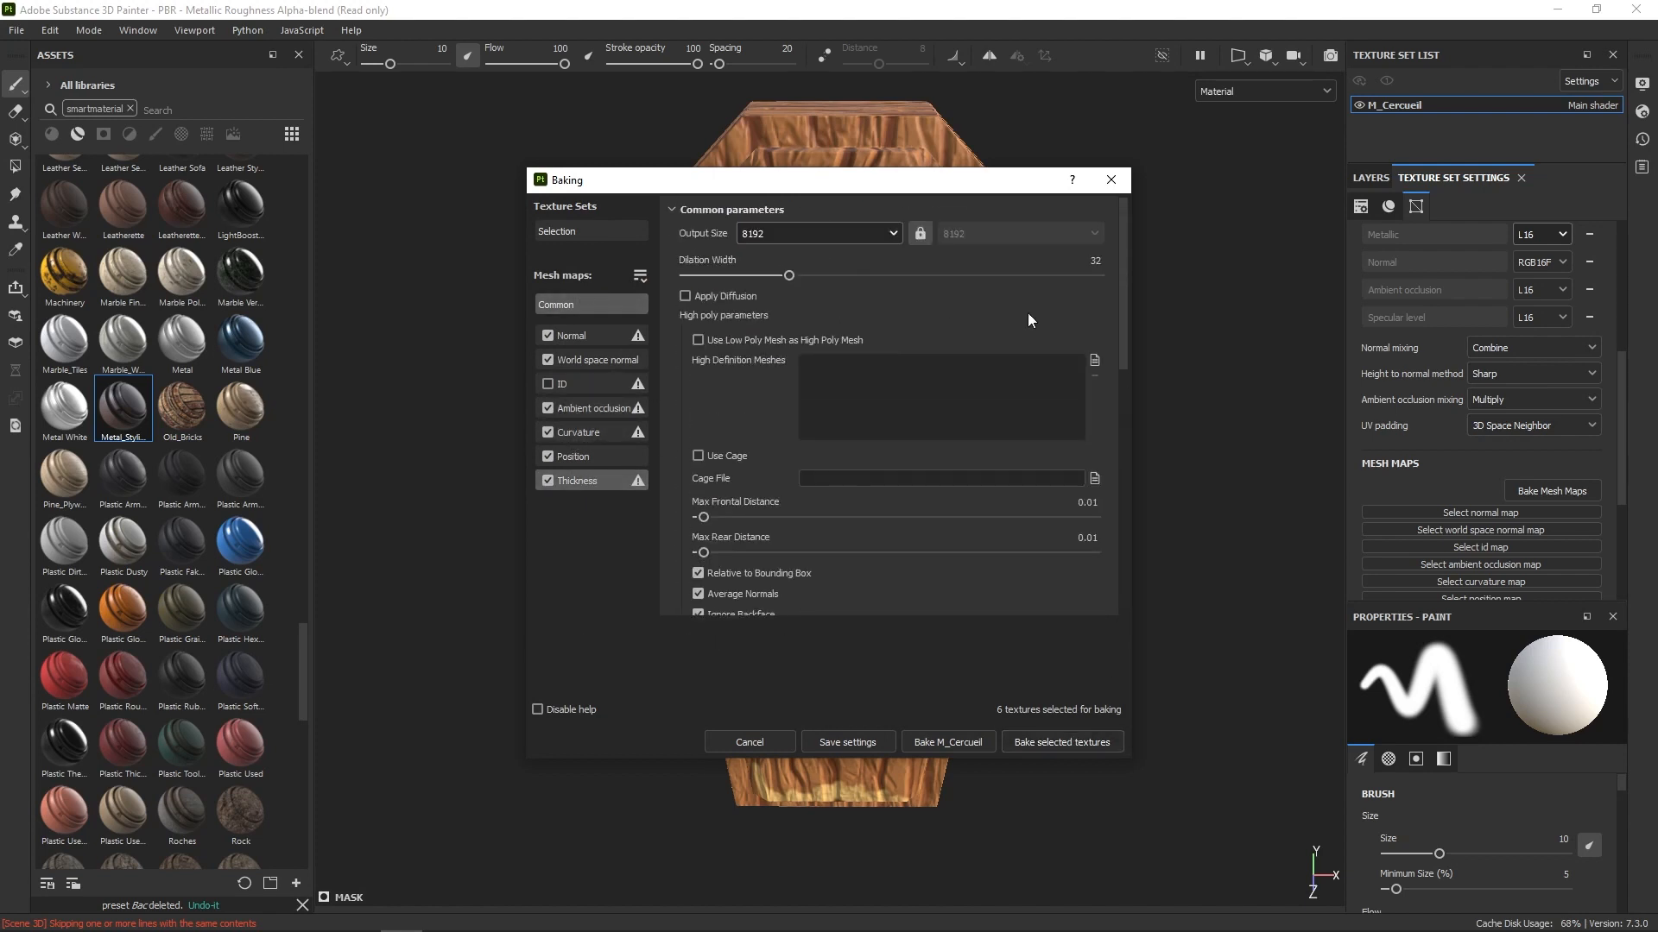
click(1095, 359)
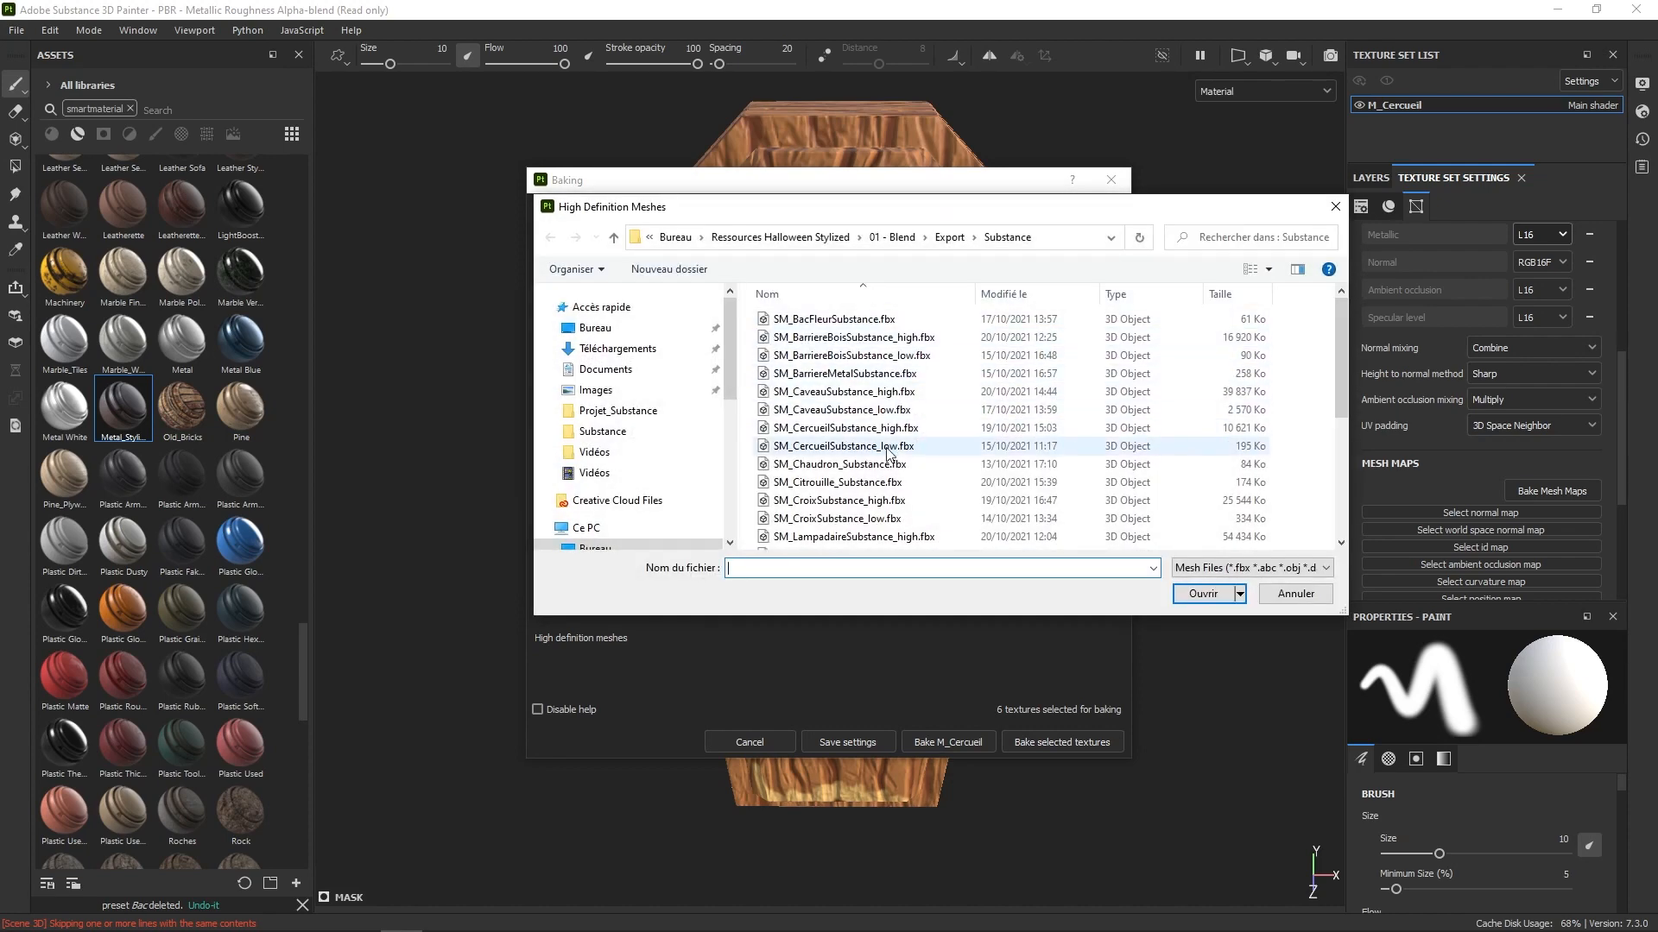
click(937, 428)
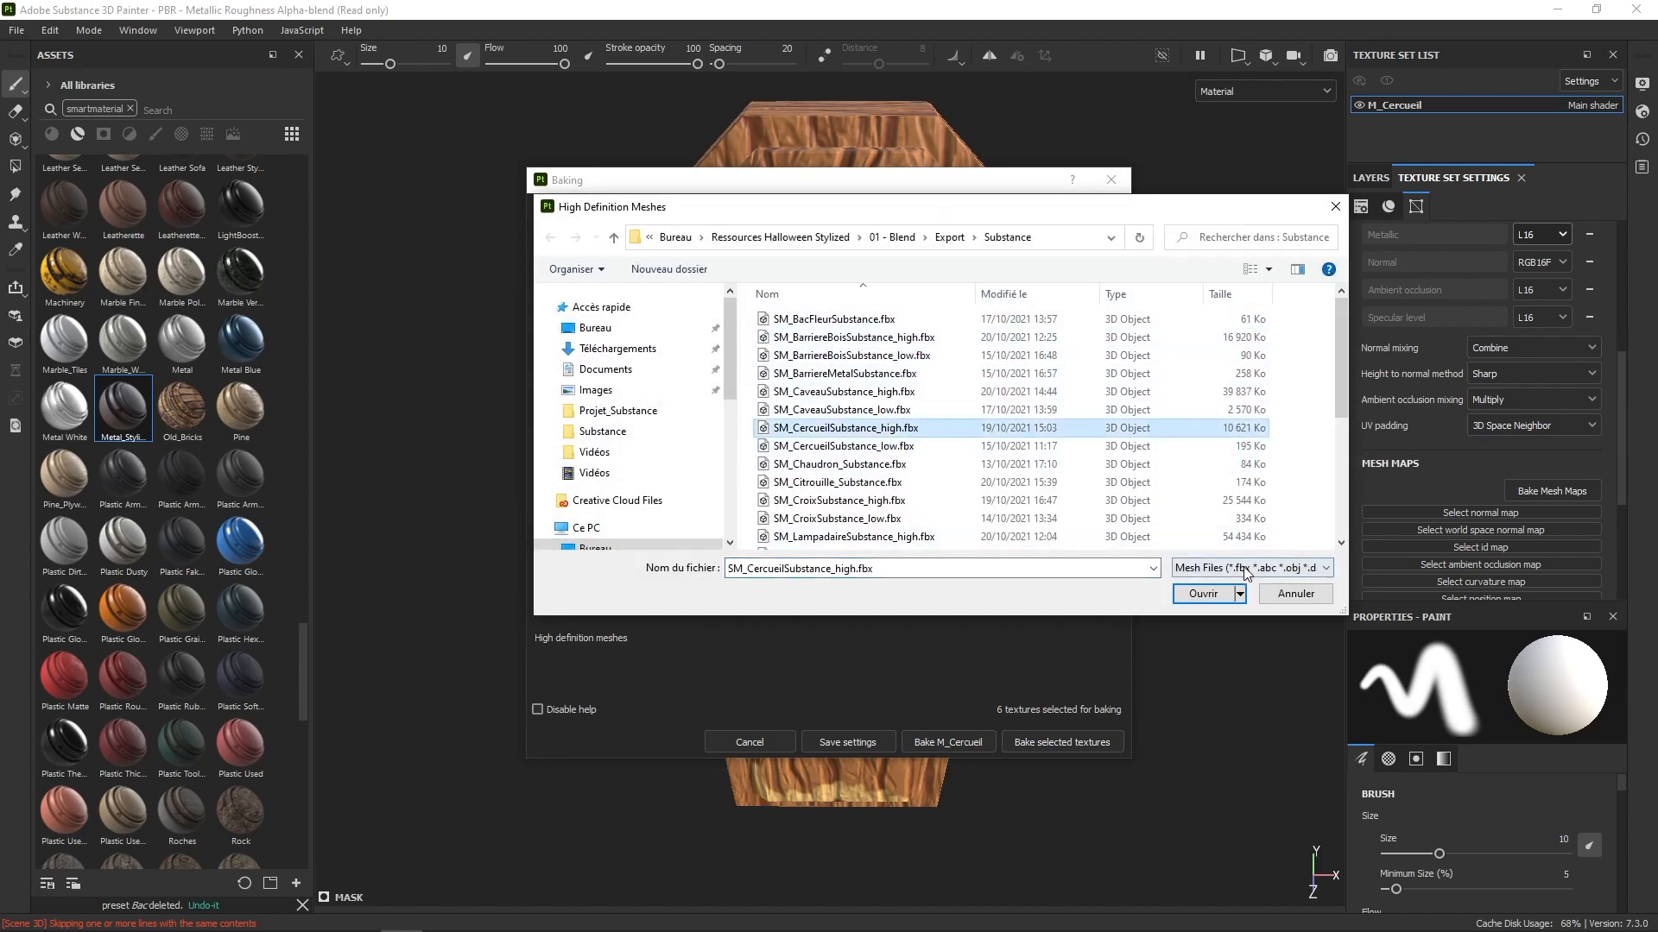
click(1202, 593)
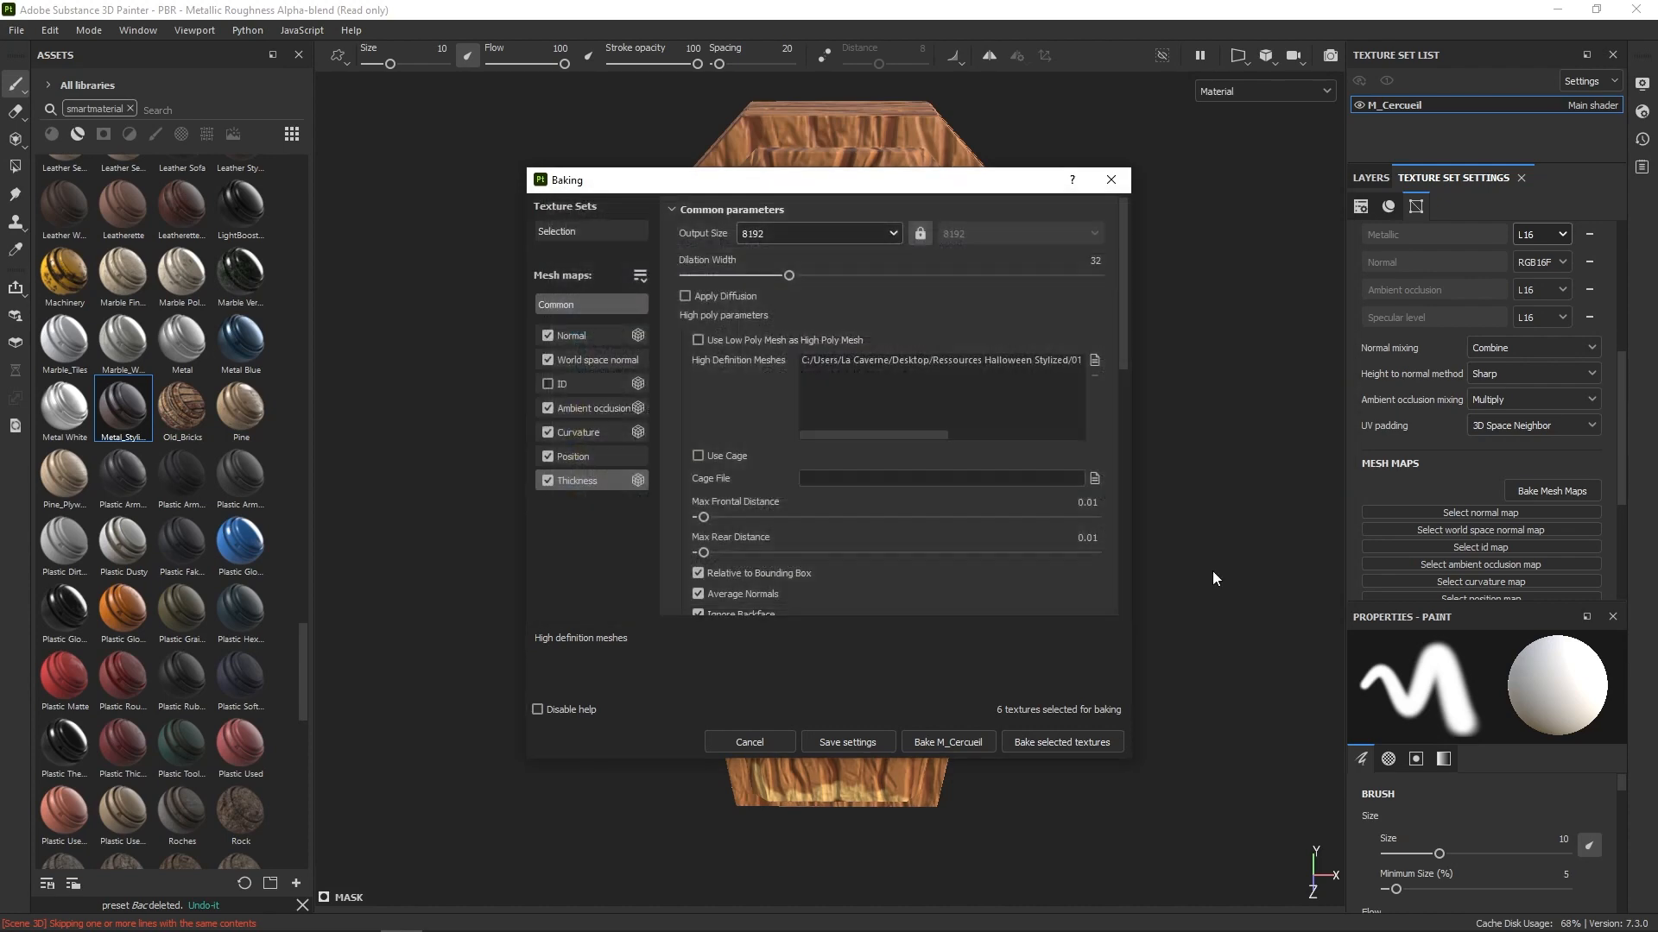
Step: Bake the selected mesh maps for the M_Cercueil texture set and return to its layer stack
click(1089, 742)
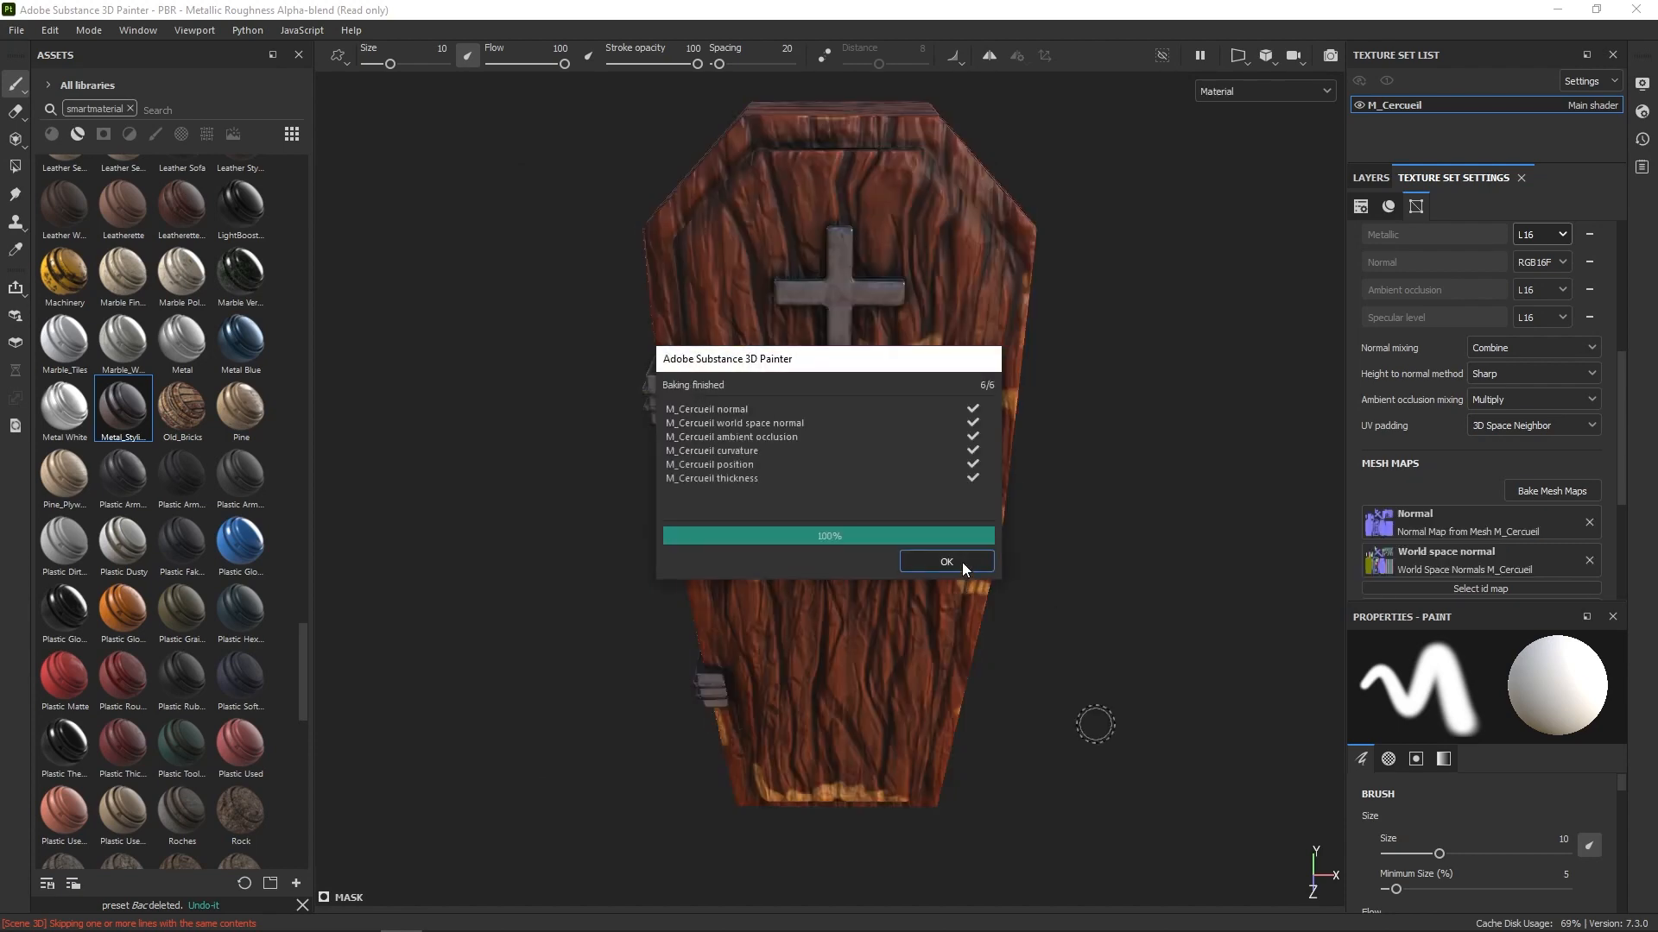
click(961, 562)
click(1371, 178)
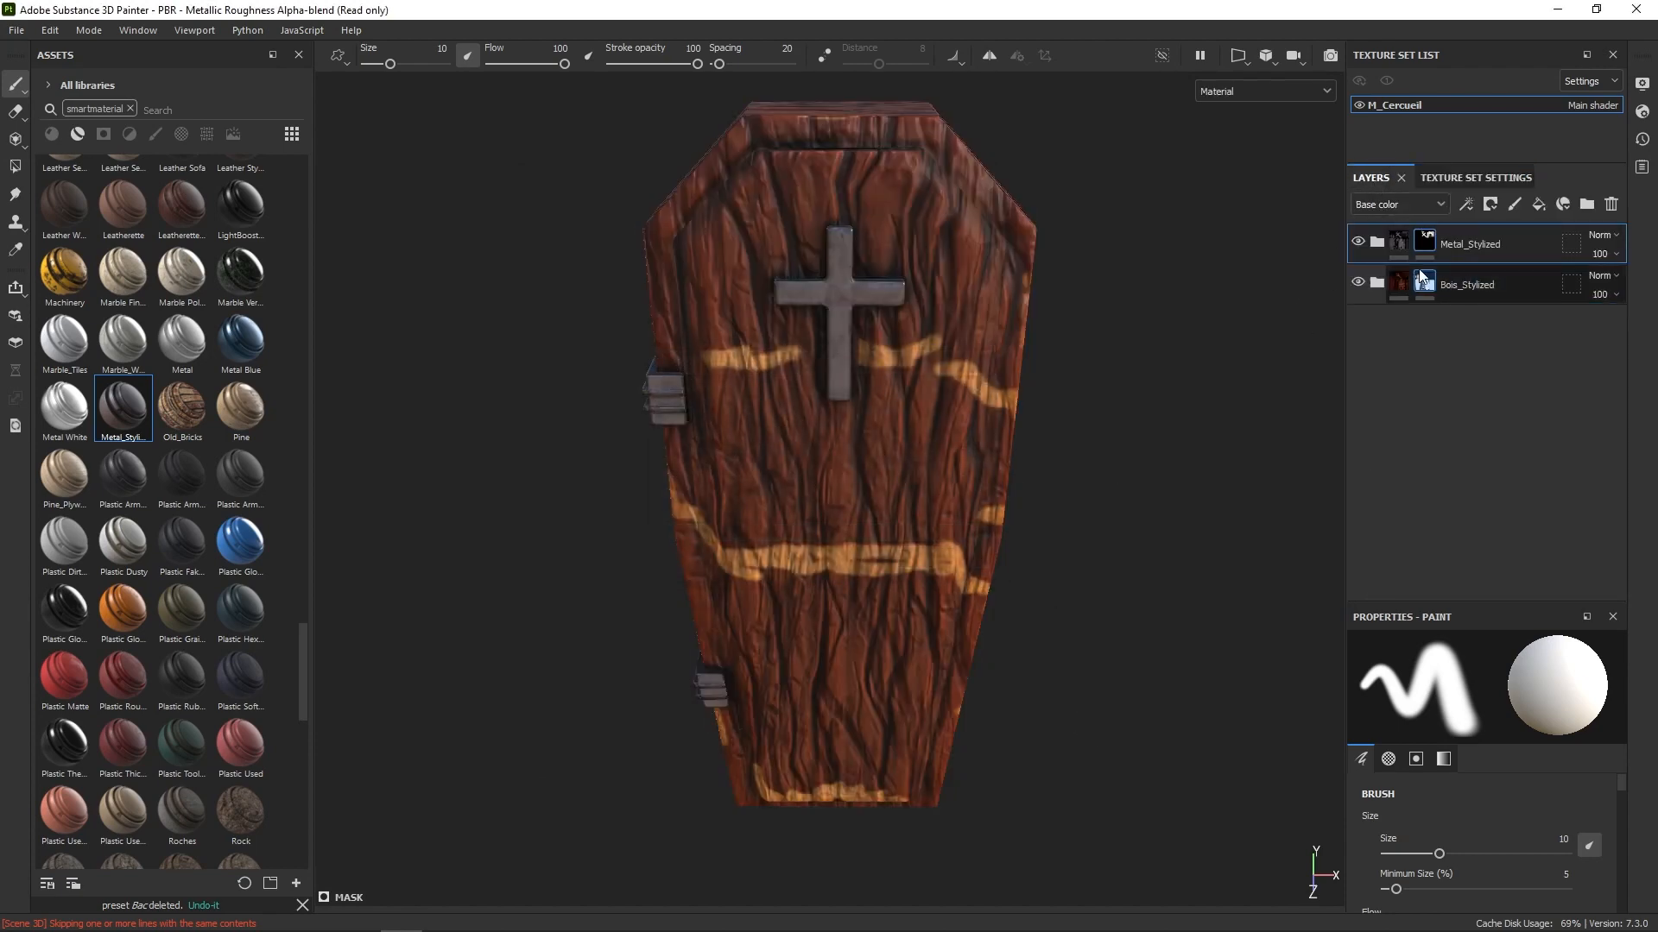
Step: Delete the paint layer named Layer 1 from the Bois_Stylized folder and check the coffin's wood
click(1358, 243)
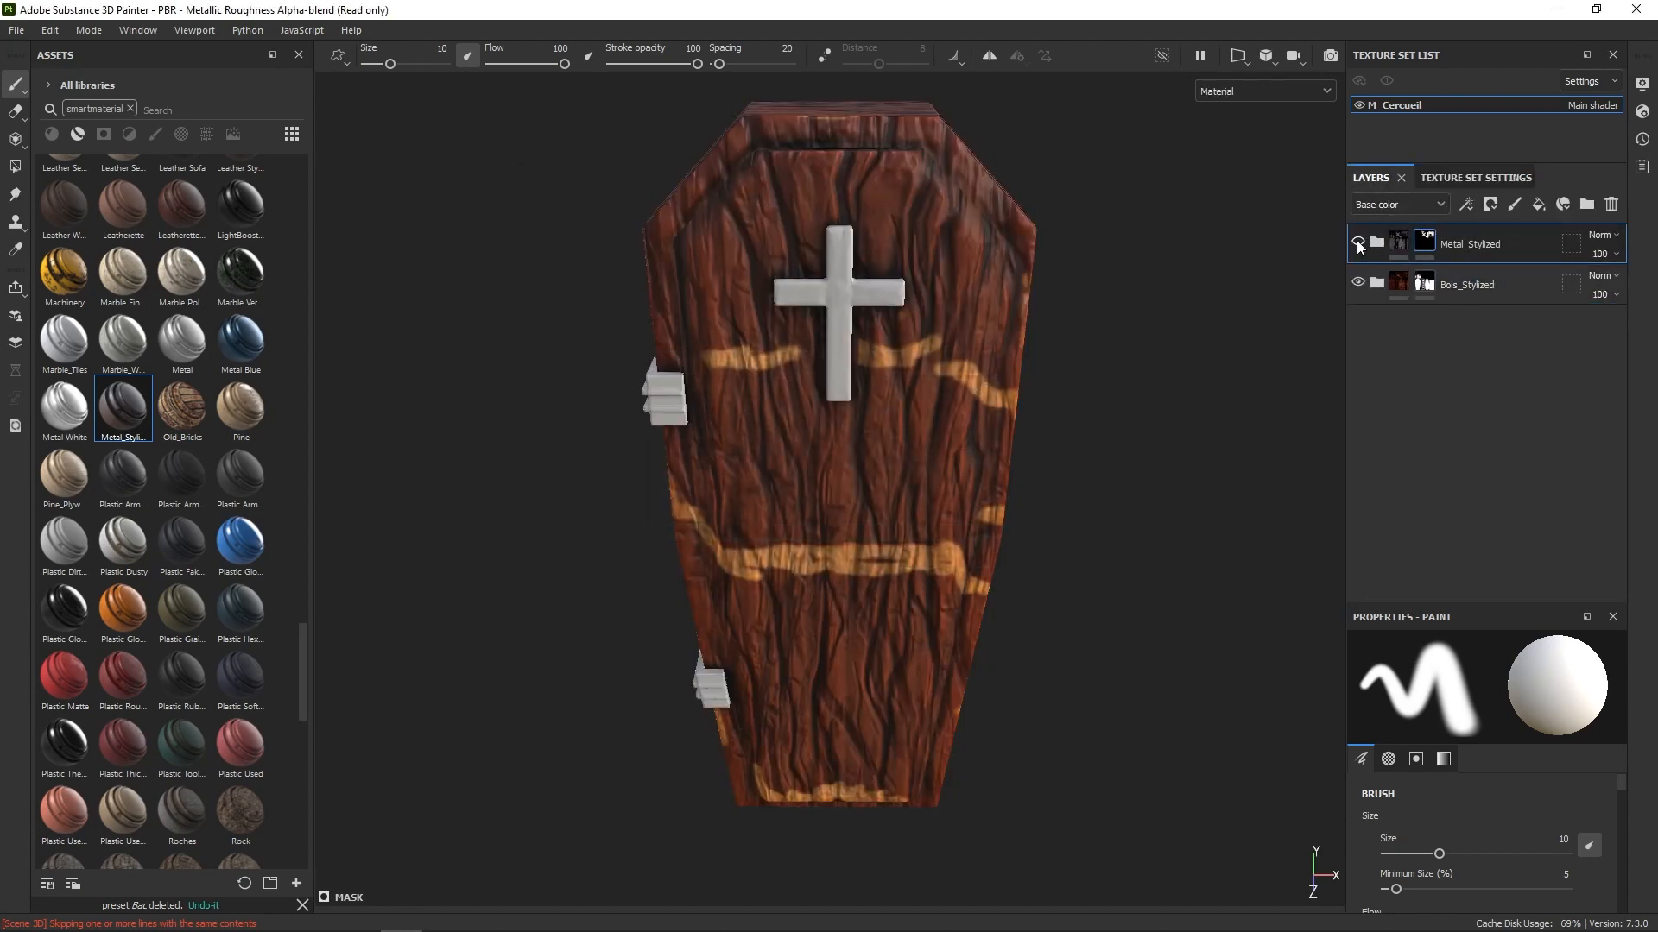
click(1373, 286)
click(1442, 499)
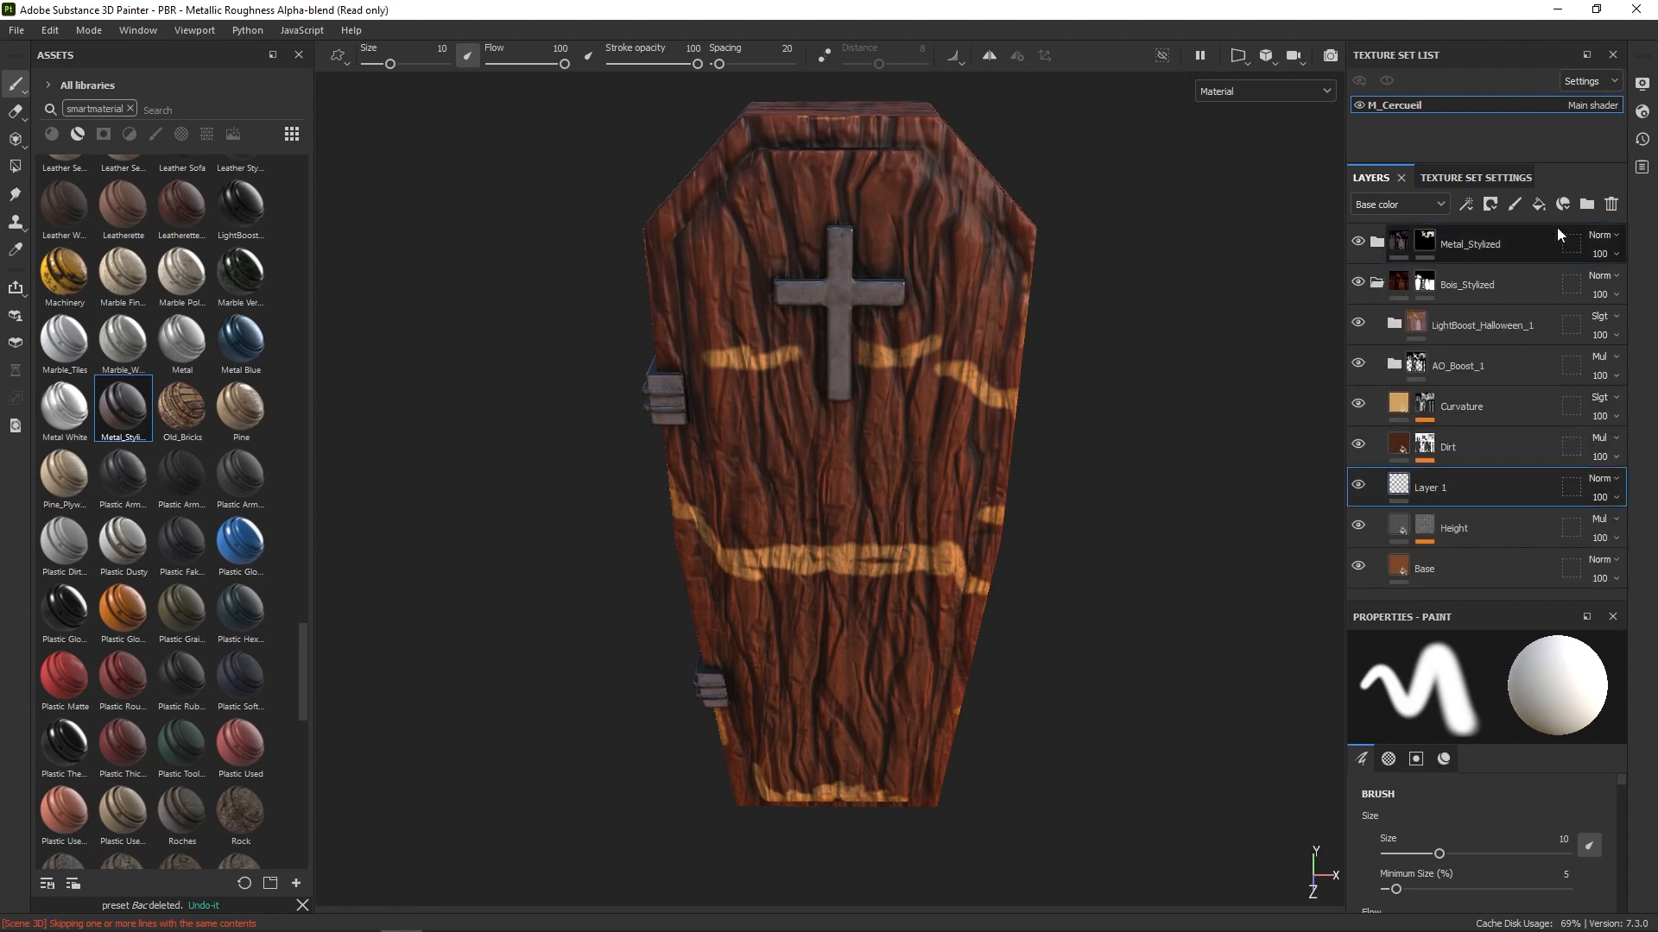
click(1607, 204)
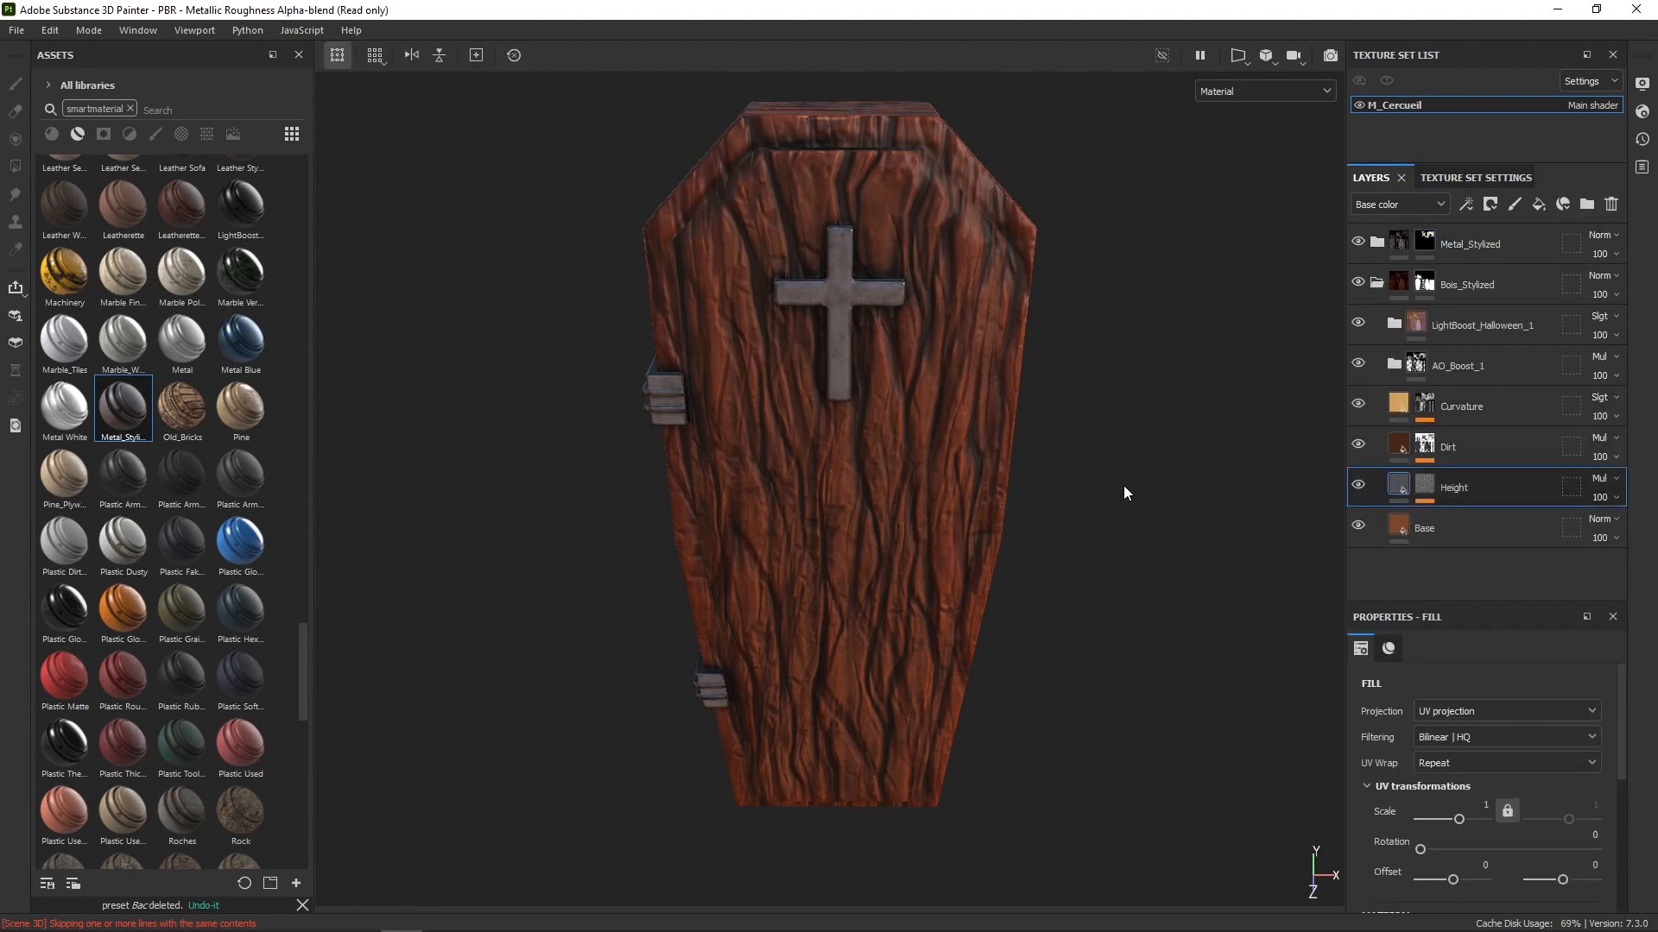
alt+drag(1125, 492, 1135, 394)
alt+right_drag(1069, 523, 1060, 324)
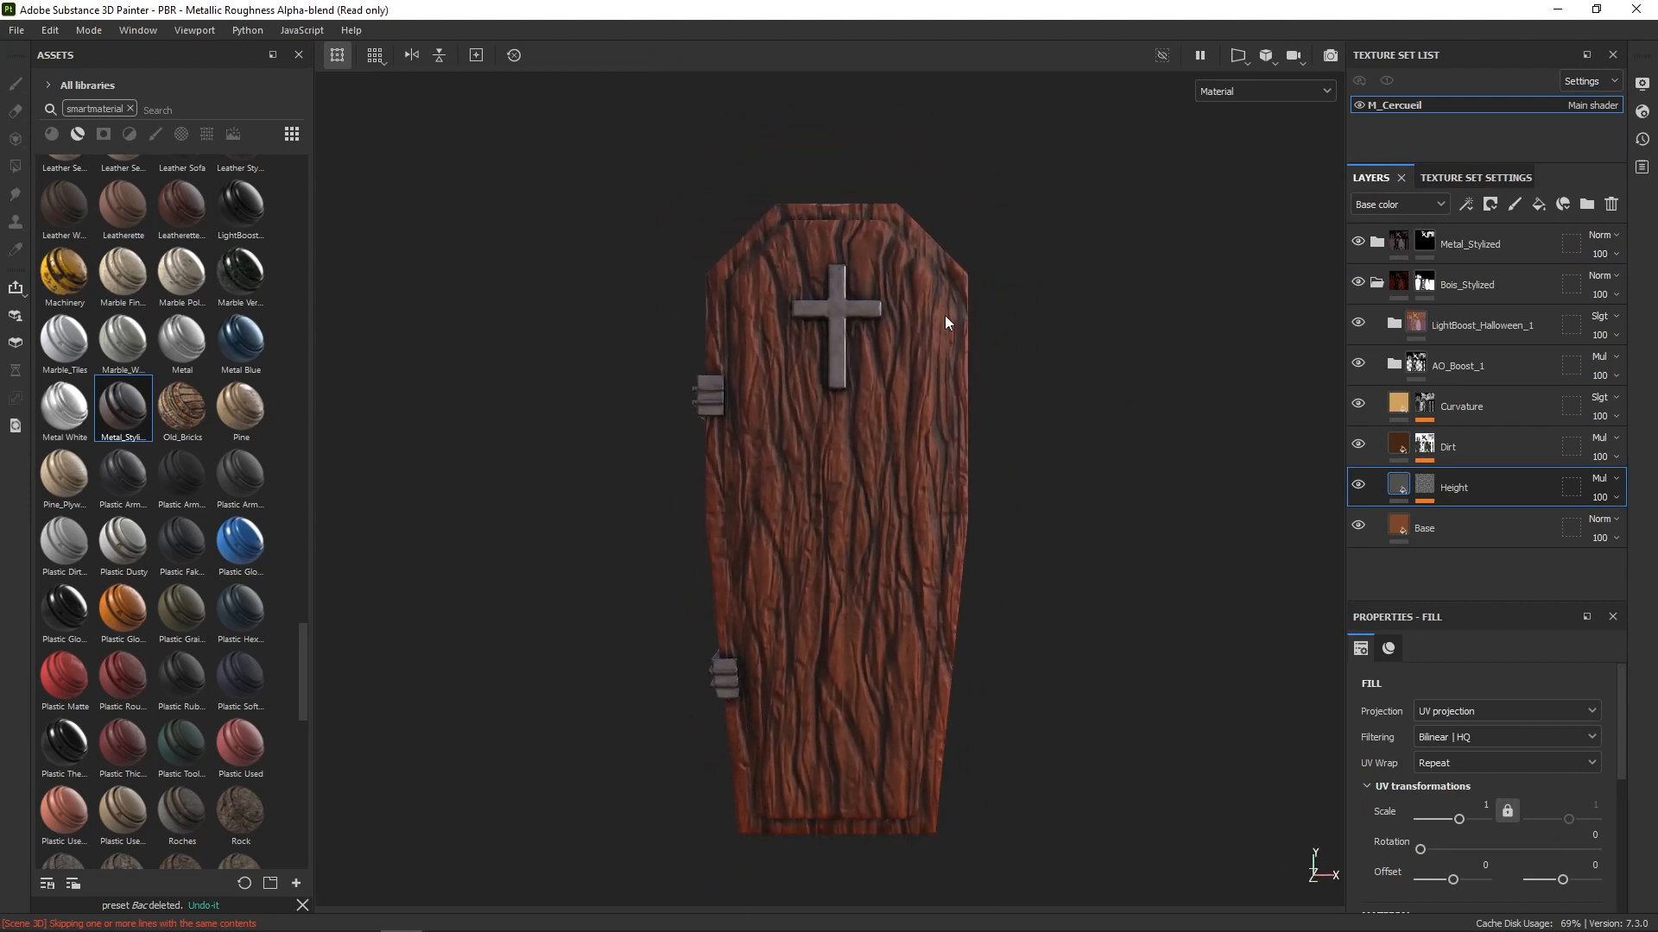
alt+middle_drag(922, 265, 917, 356)
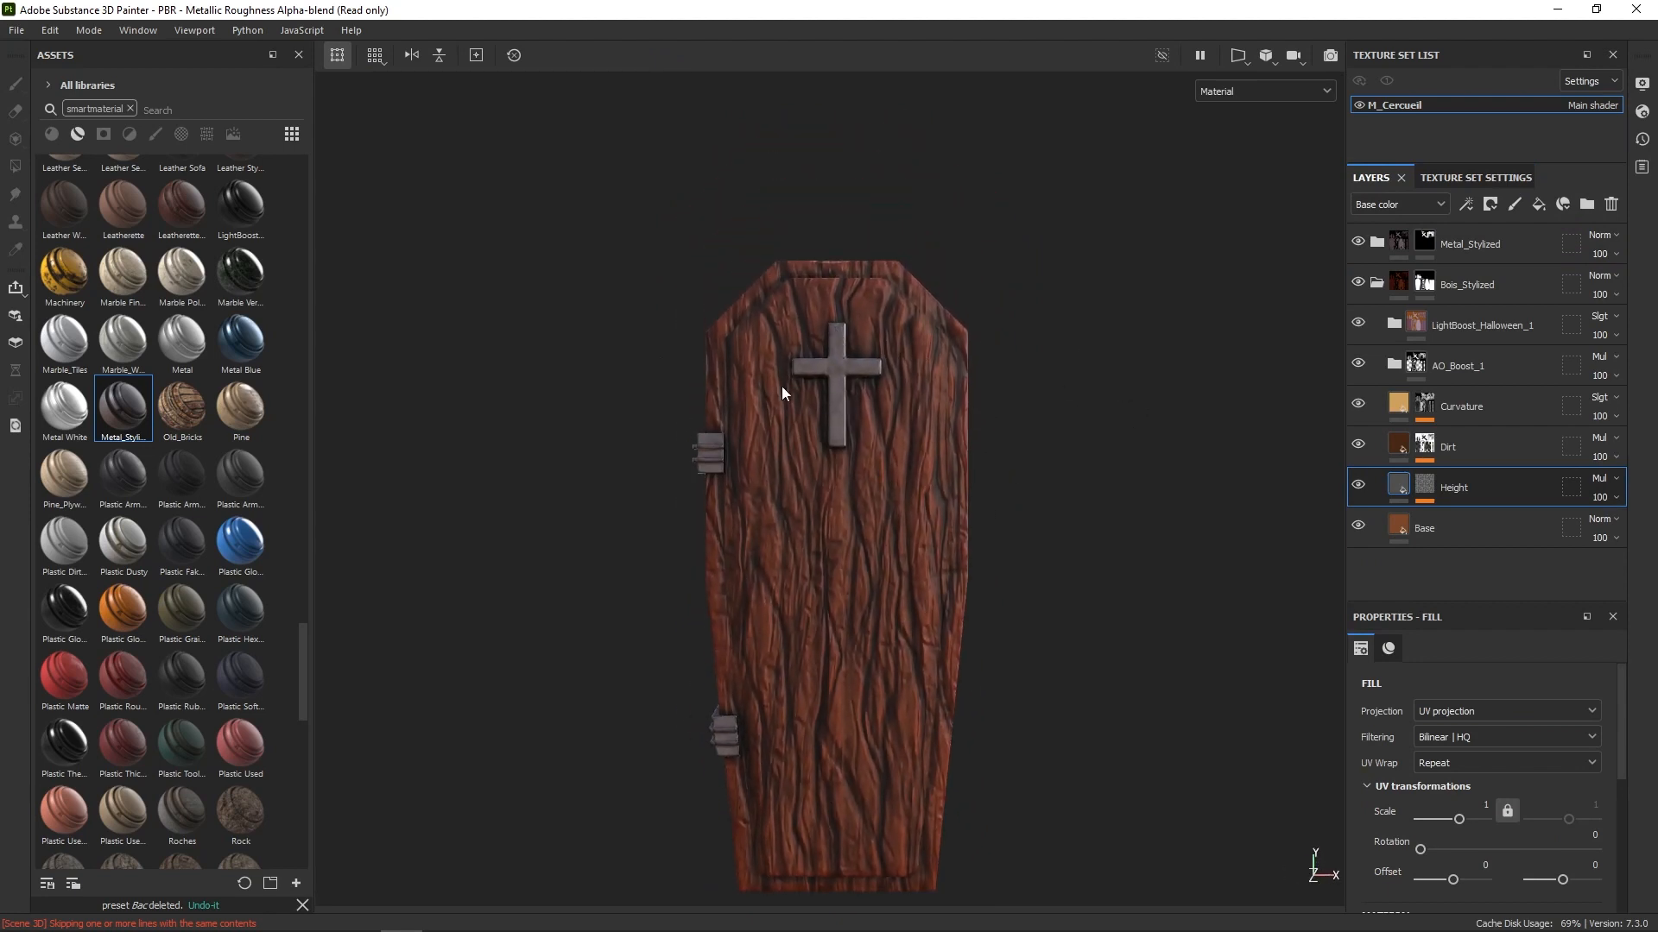
Step: Open the texture export settings and set the output directory to Export_Textures/Assets/Cercueil
click(16, 31)
click(39, 318)
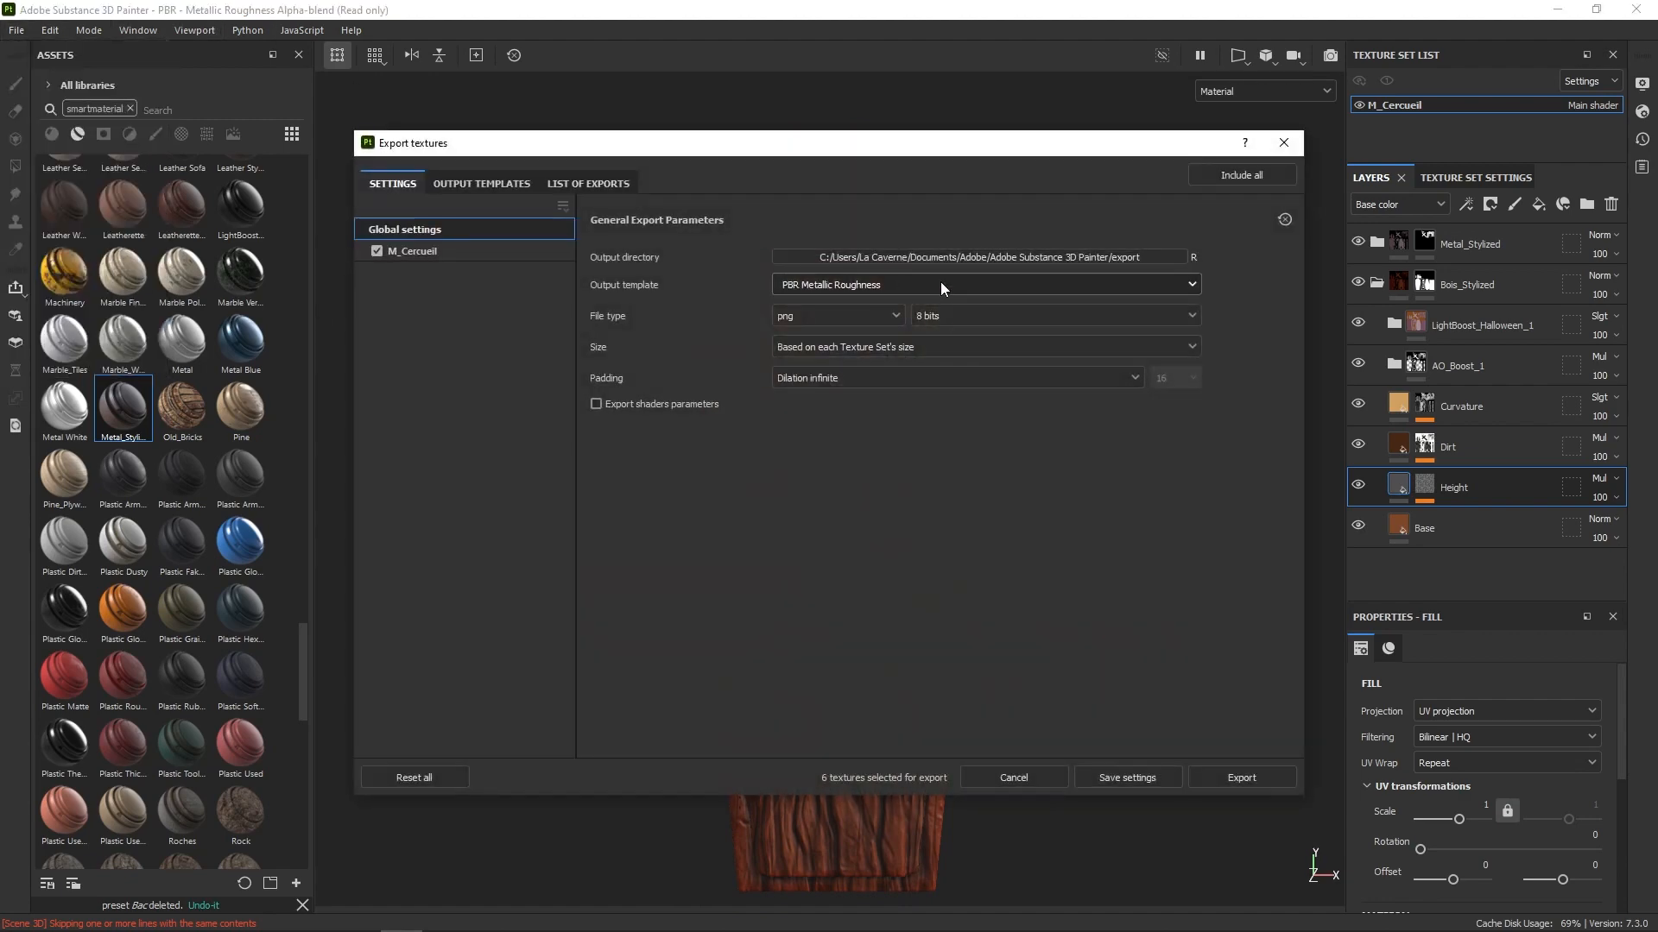
click(991, 255)
click(445, 339)
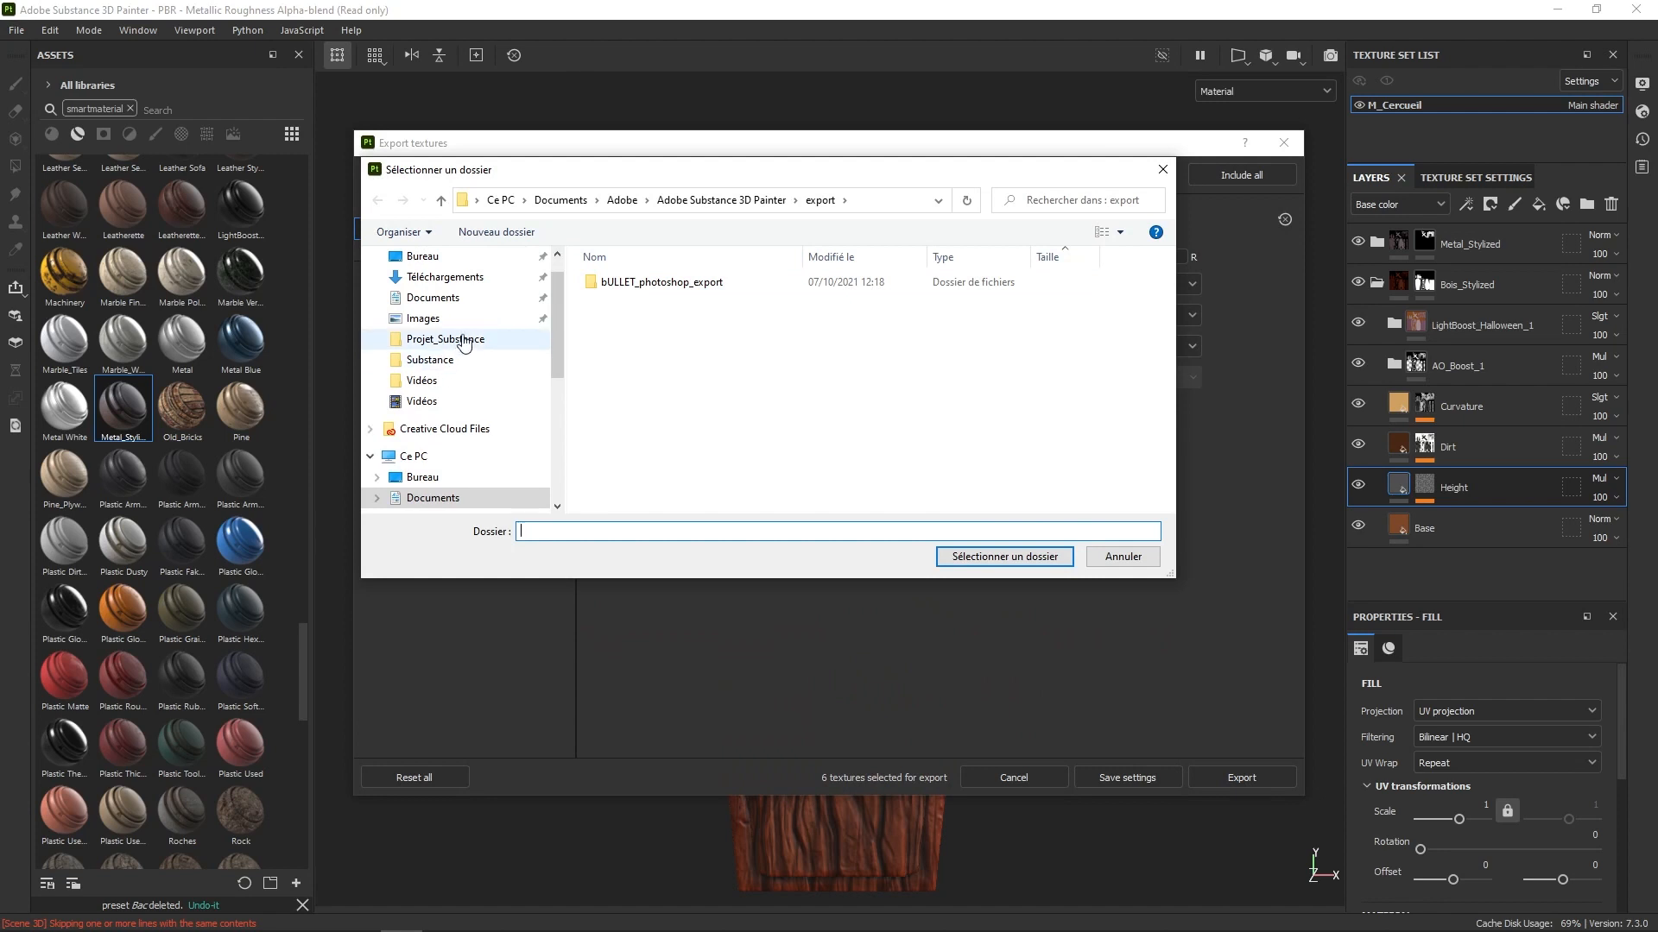
click(701, 200)
double_click(661, 285)
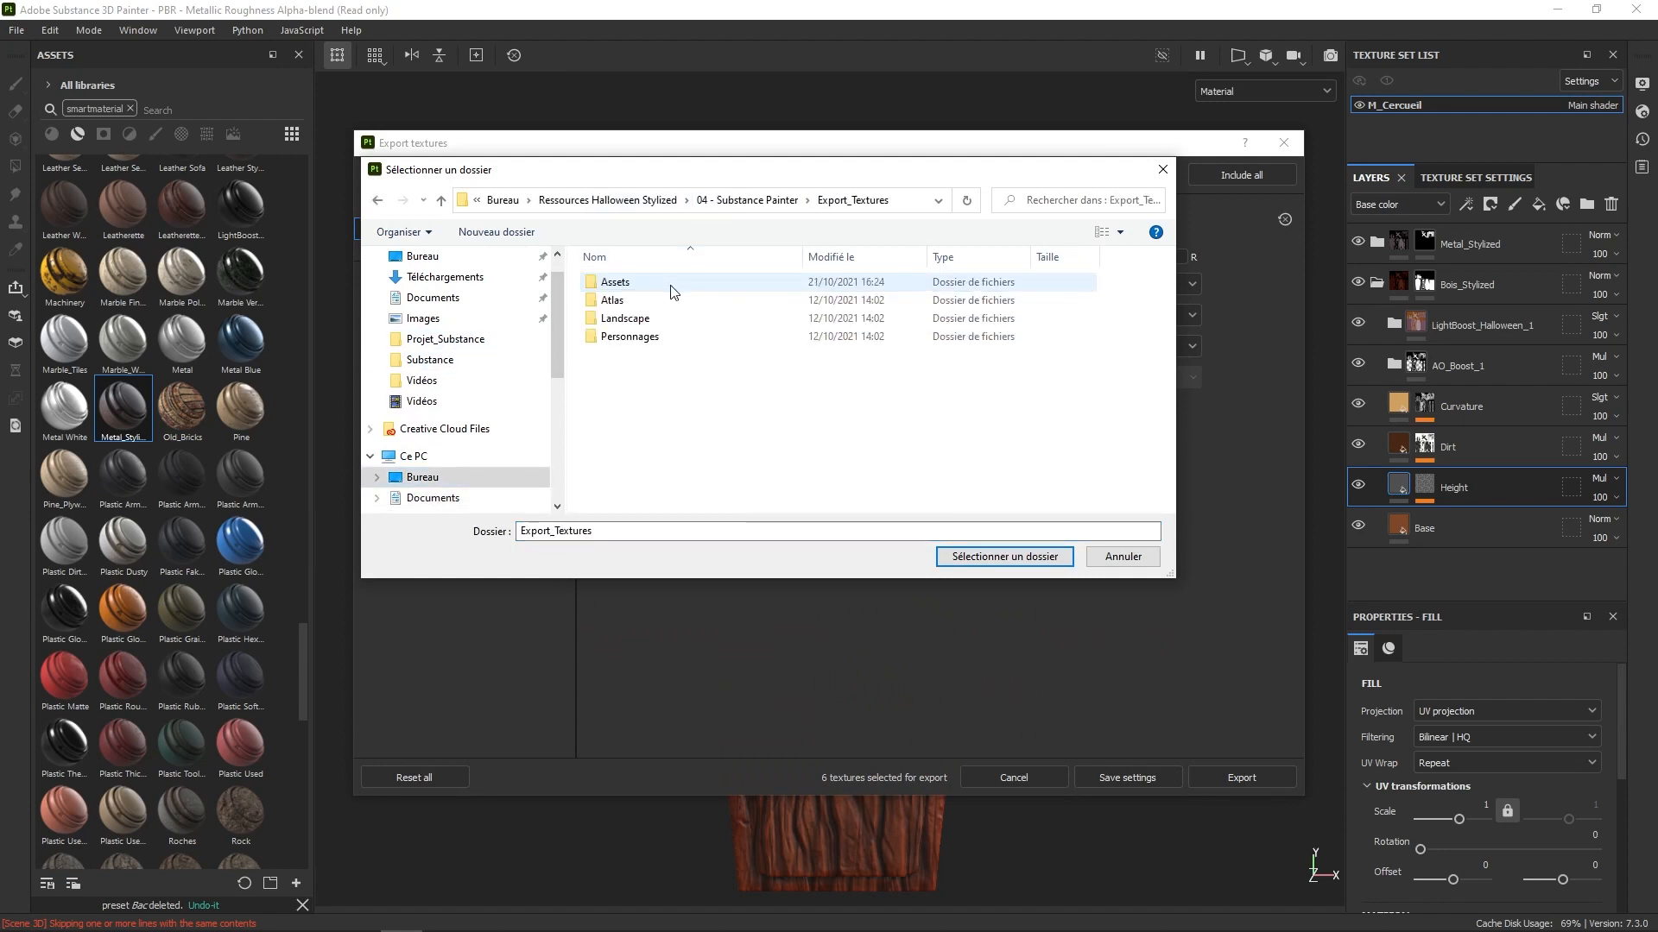
double_click(644, 283)
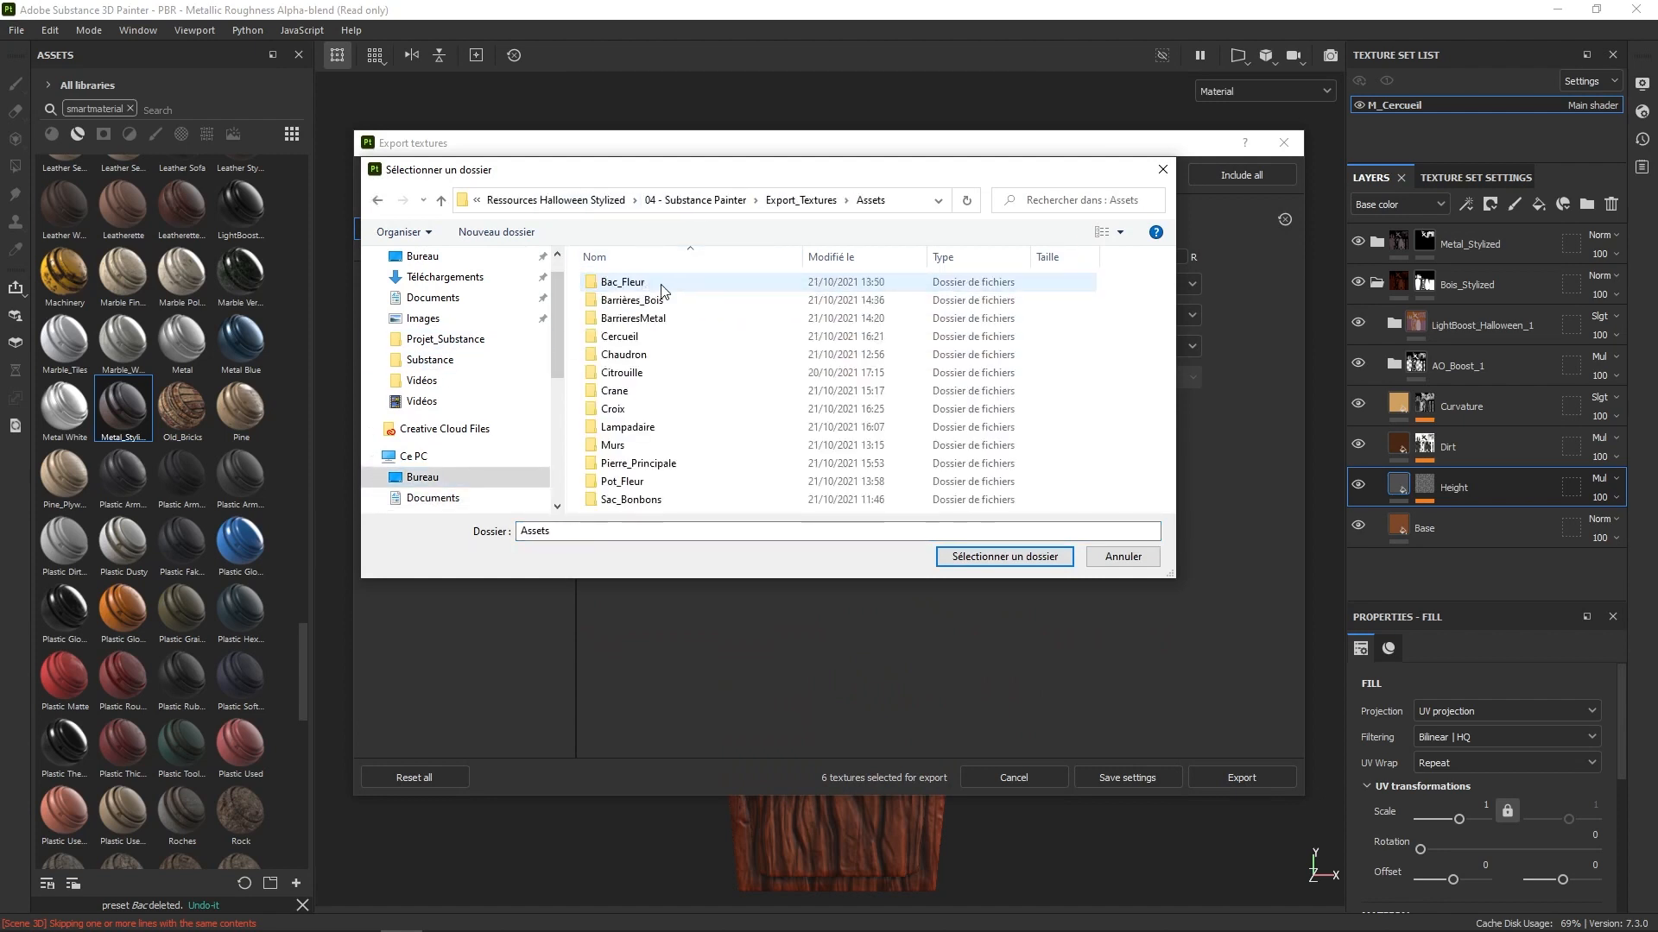
double_click(620, 336)
click(1001, 556)
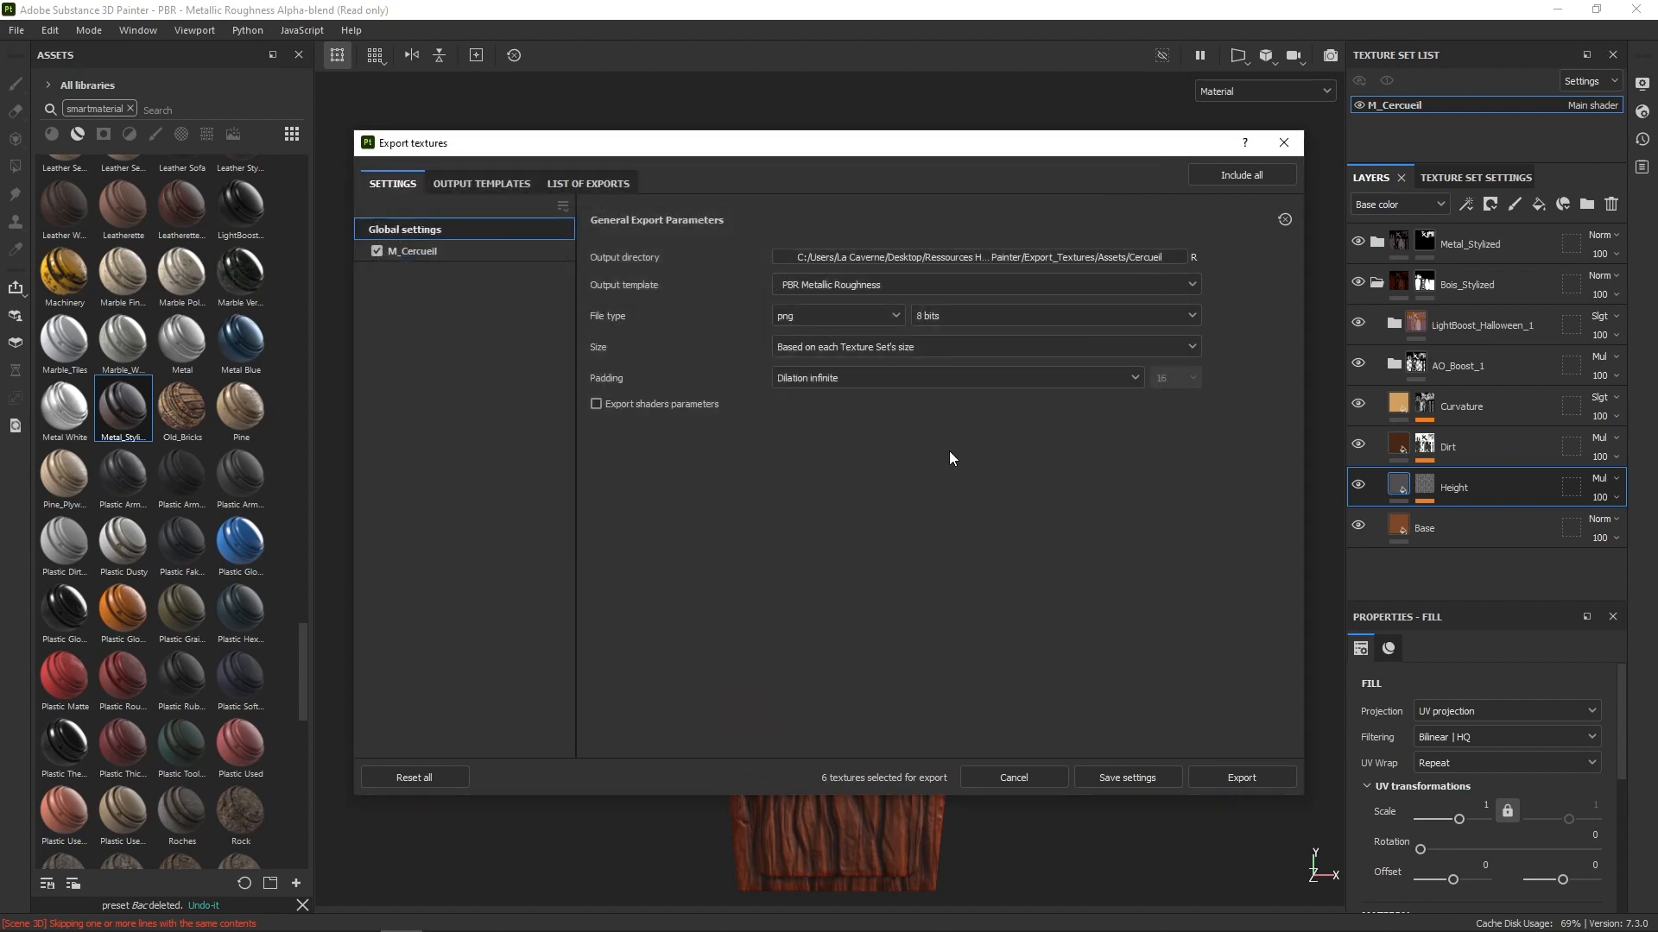
Step: Export the coffin's textures with the Unreal_Optimized output template and close the export window
click(887, 289)
scroll(833, 428, down, 5)
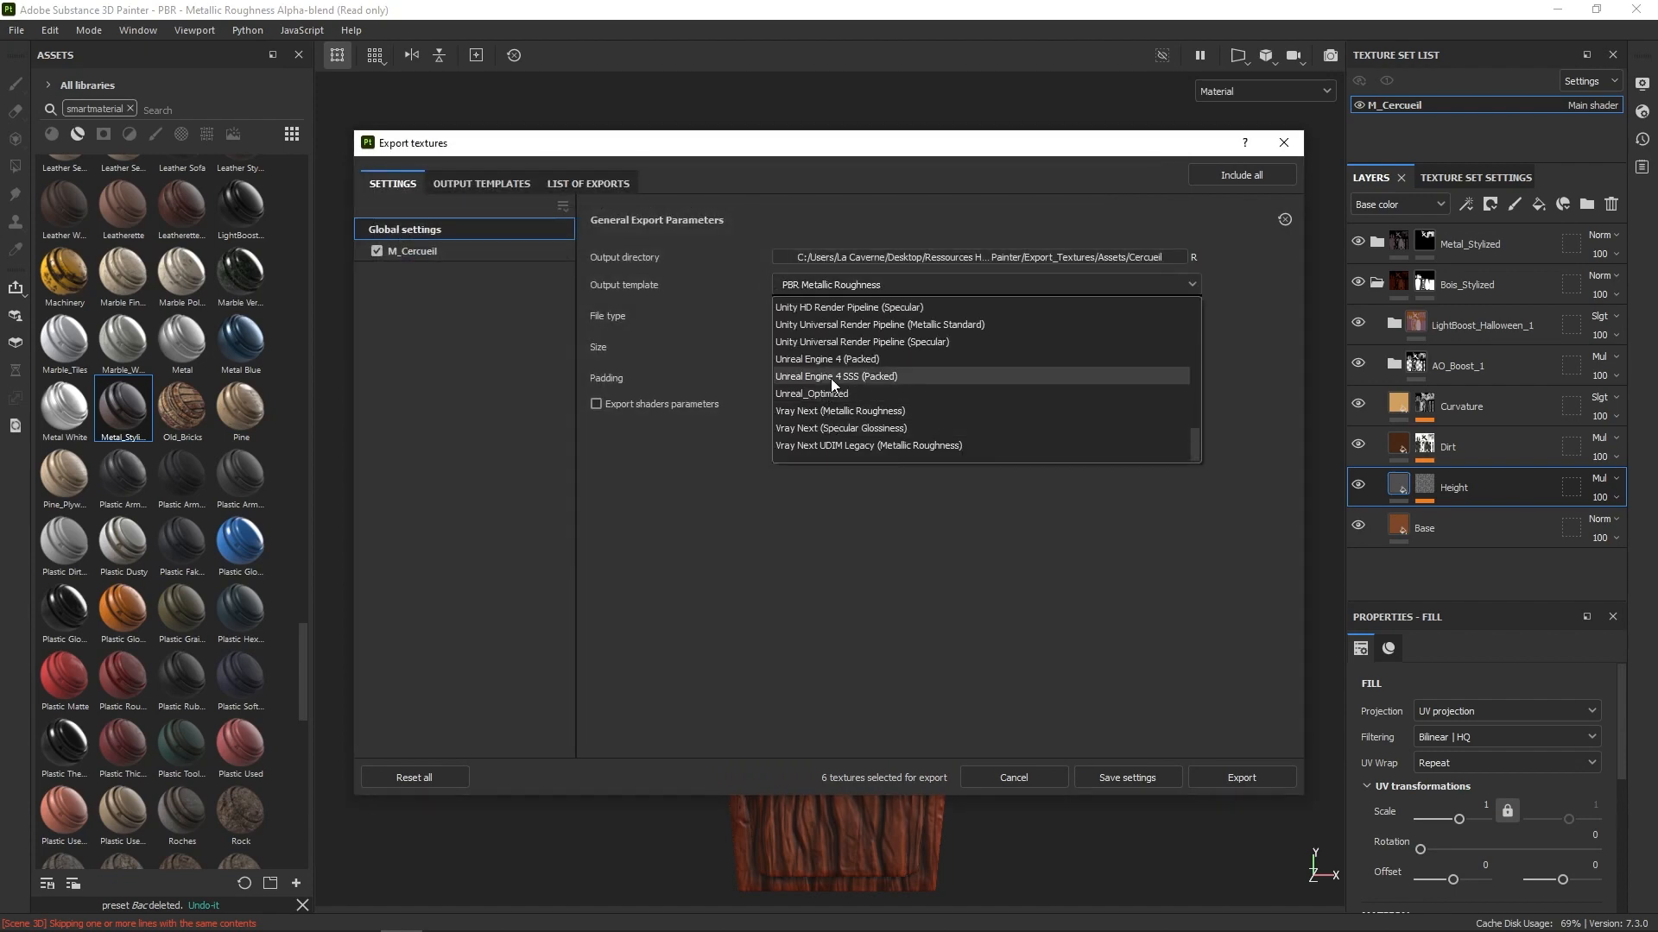
click(832, 394)
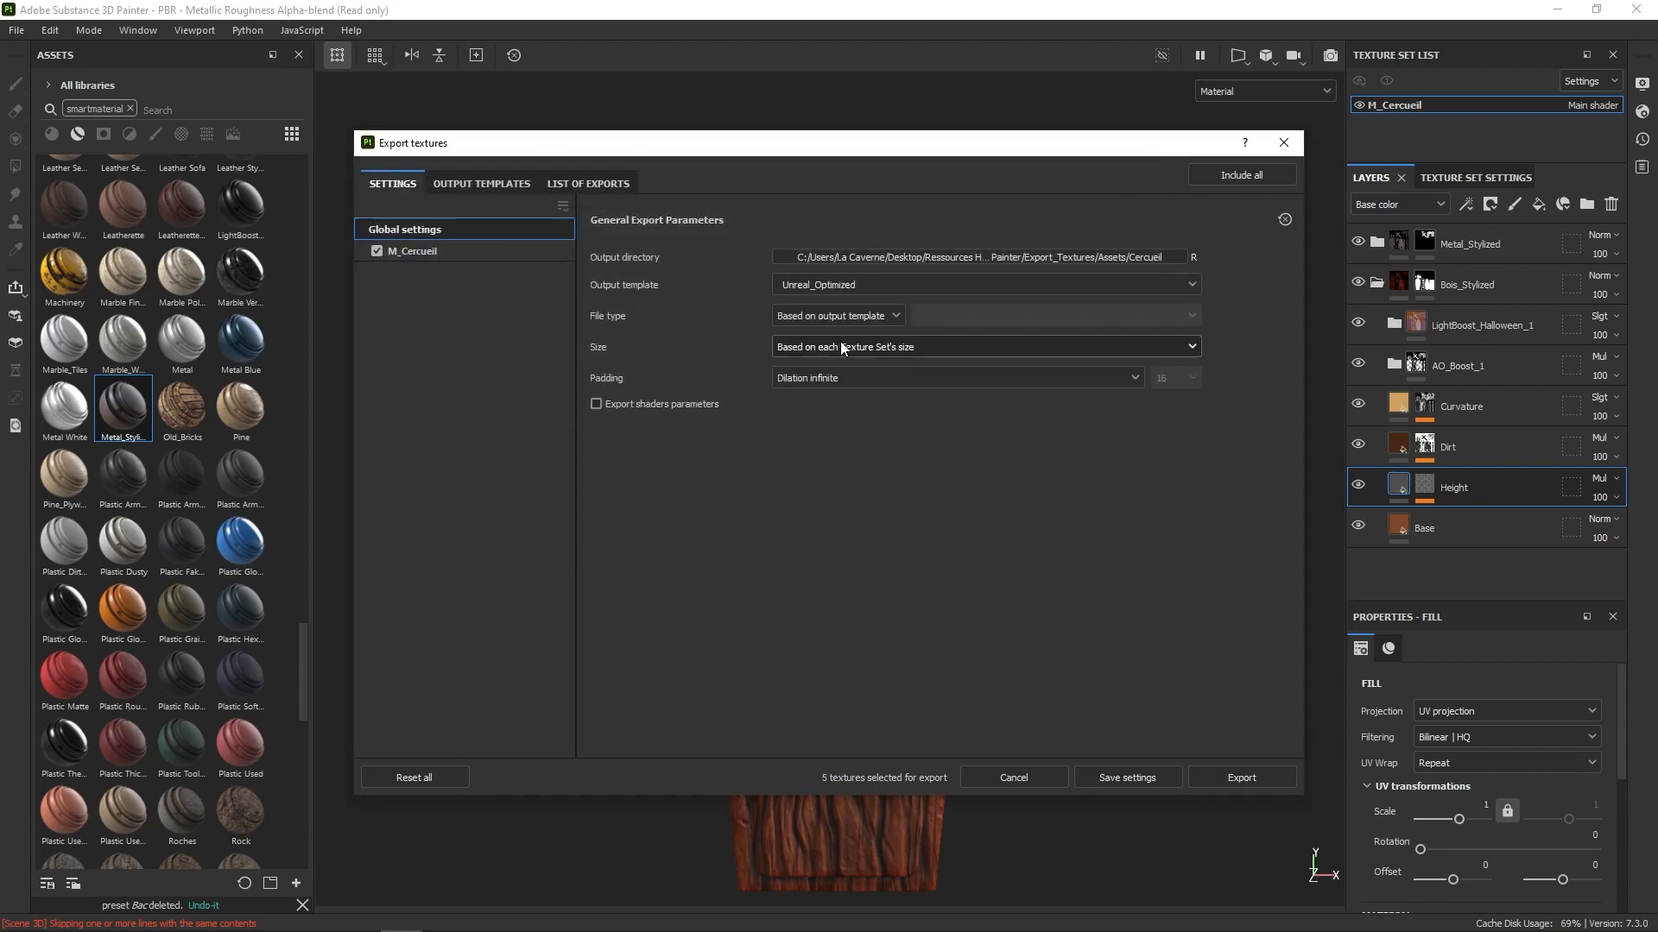
click(855, 347)
click(873, 447)
click(1238, 774)
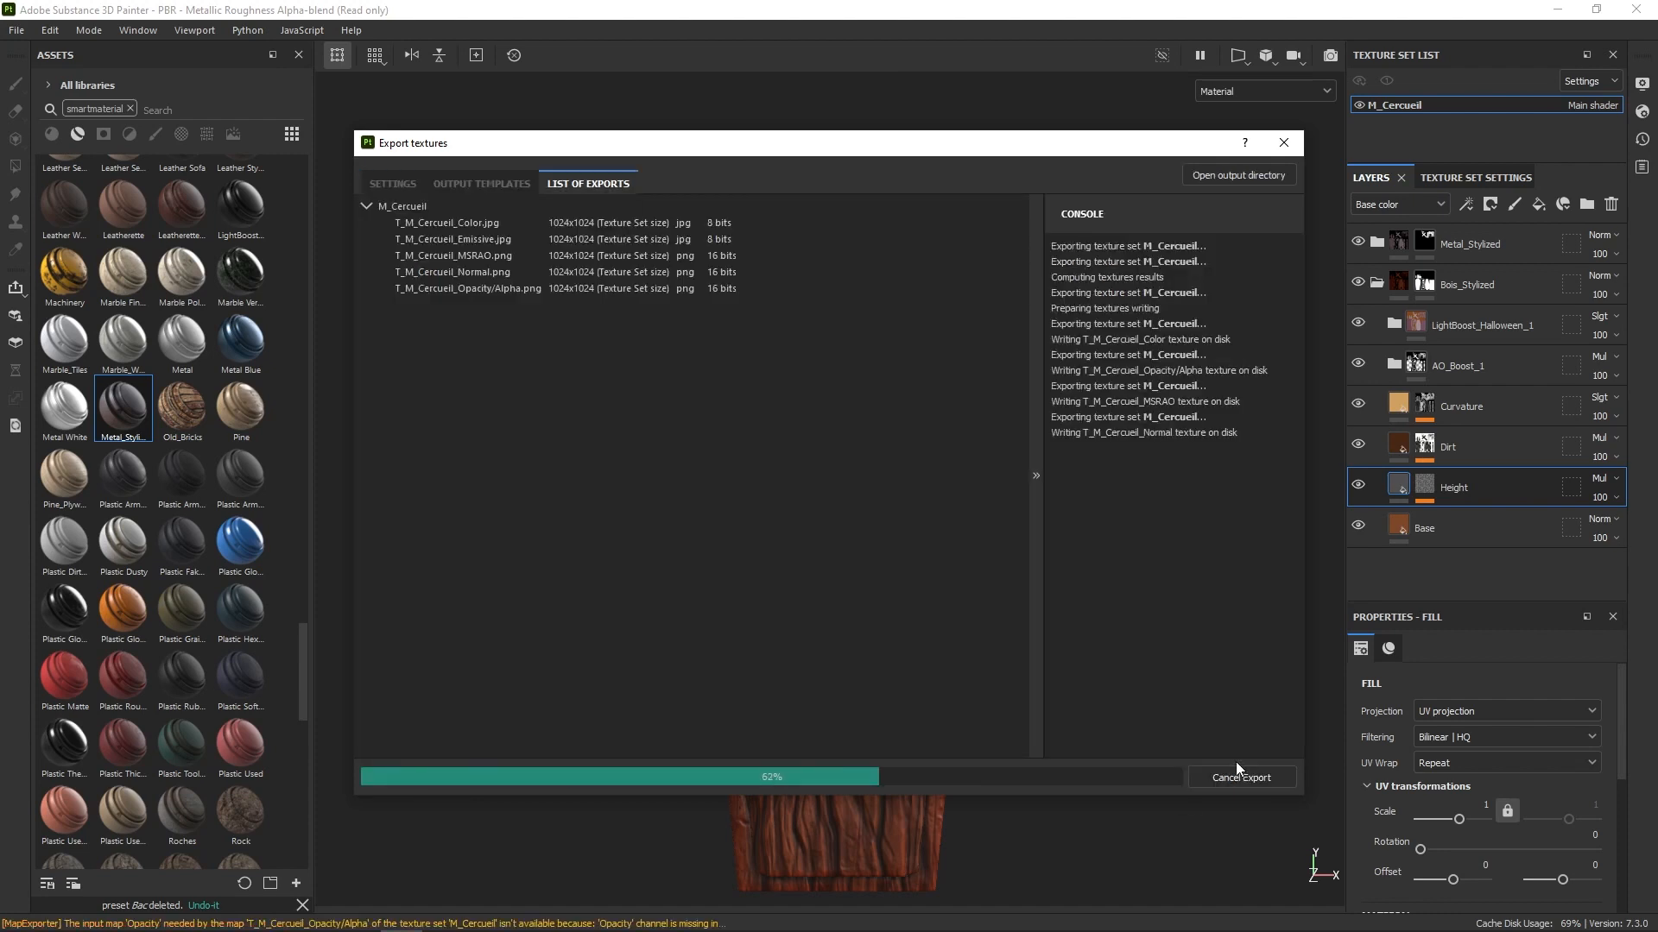
click(1284, 144)
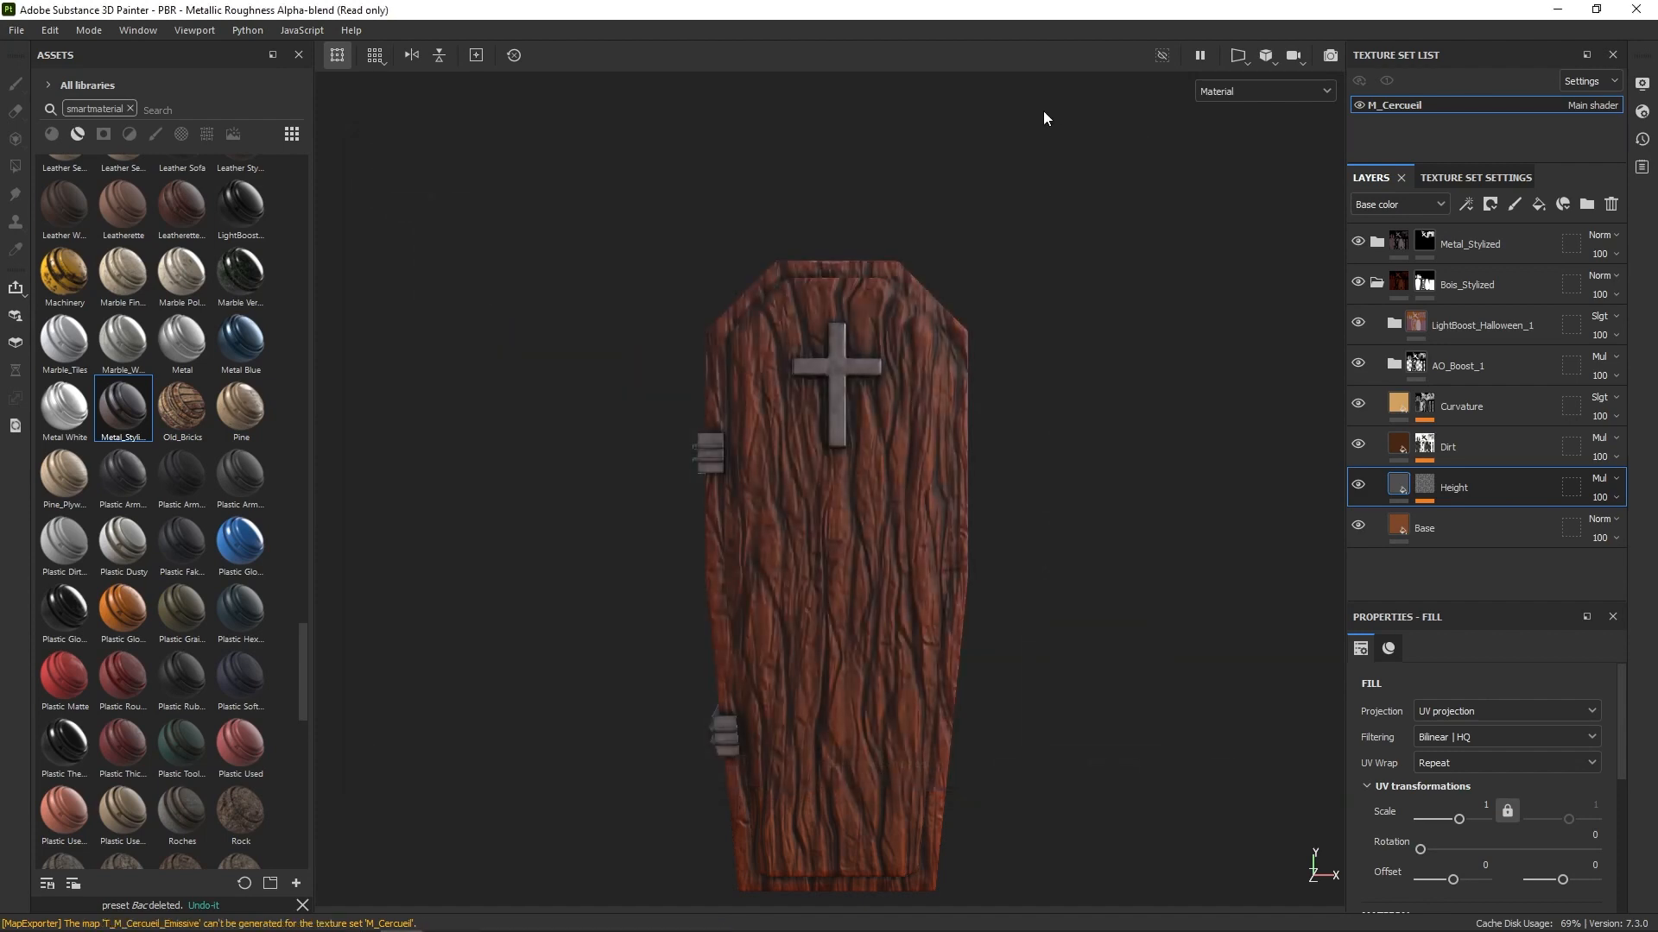
Step: Save the coffin project as Cerceuille in the Projet_Substance folder
click(16, 29)
click(60, 202)
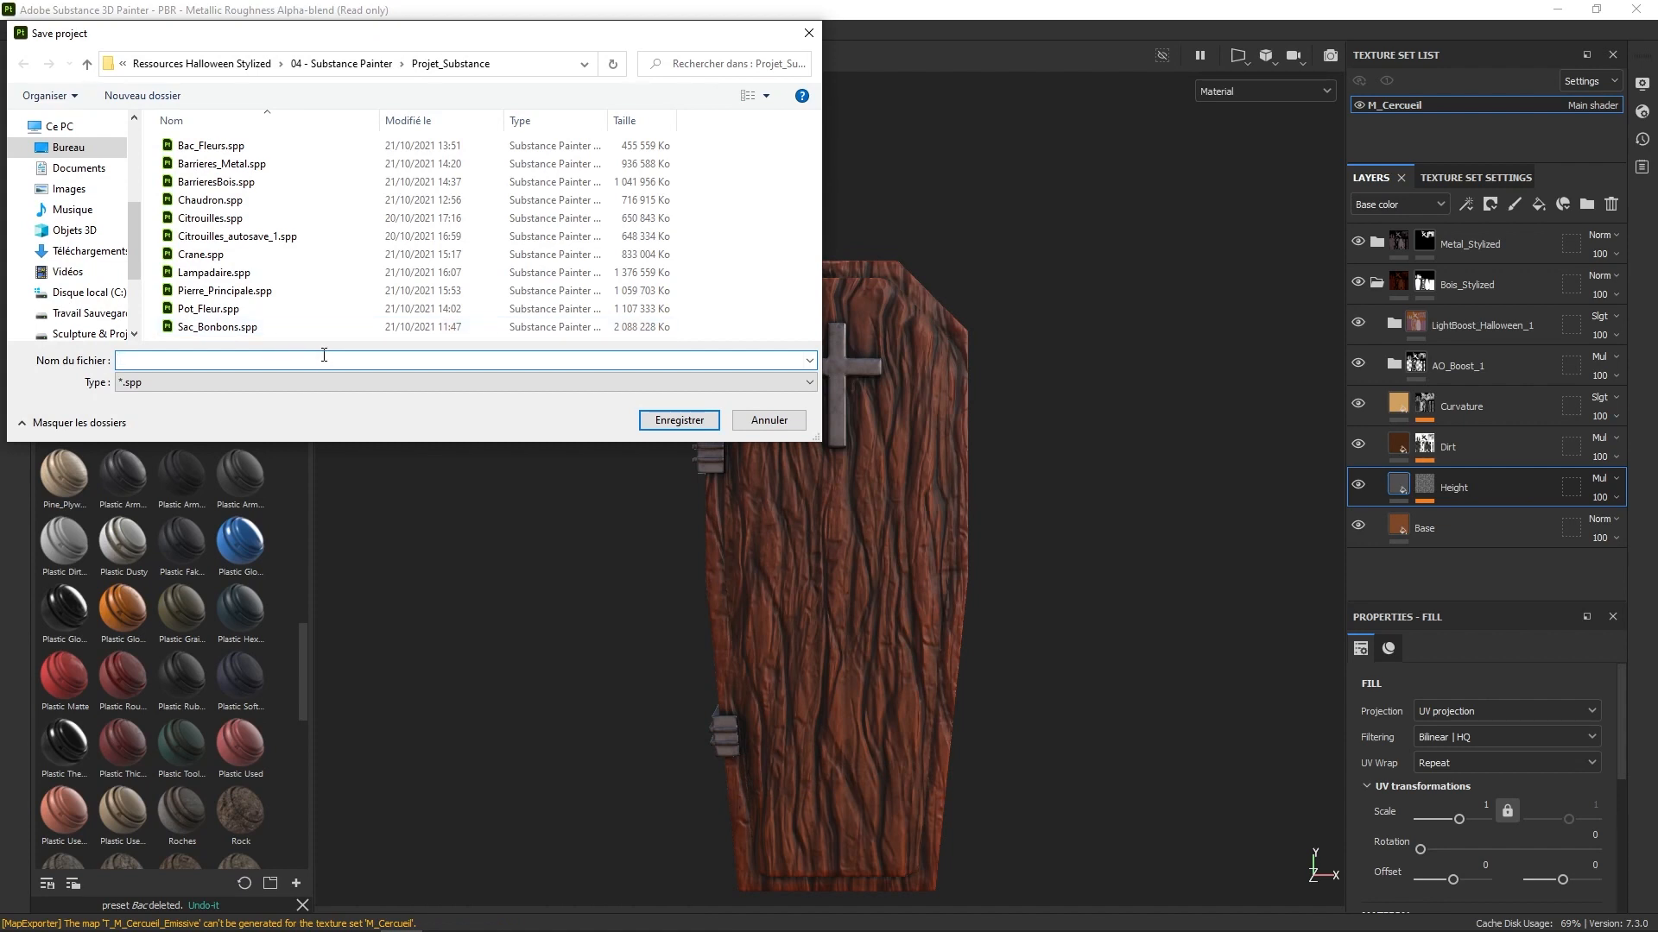
text(C)
text(ez)
click(680, 420)
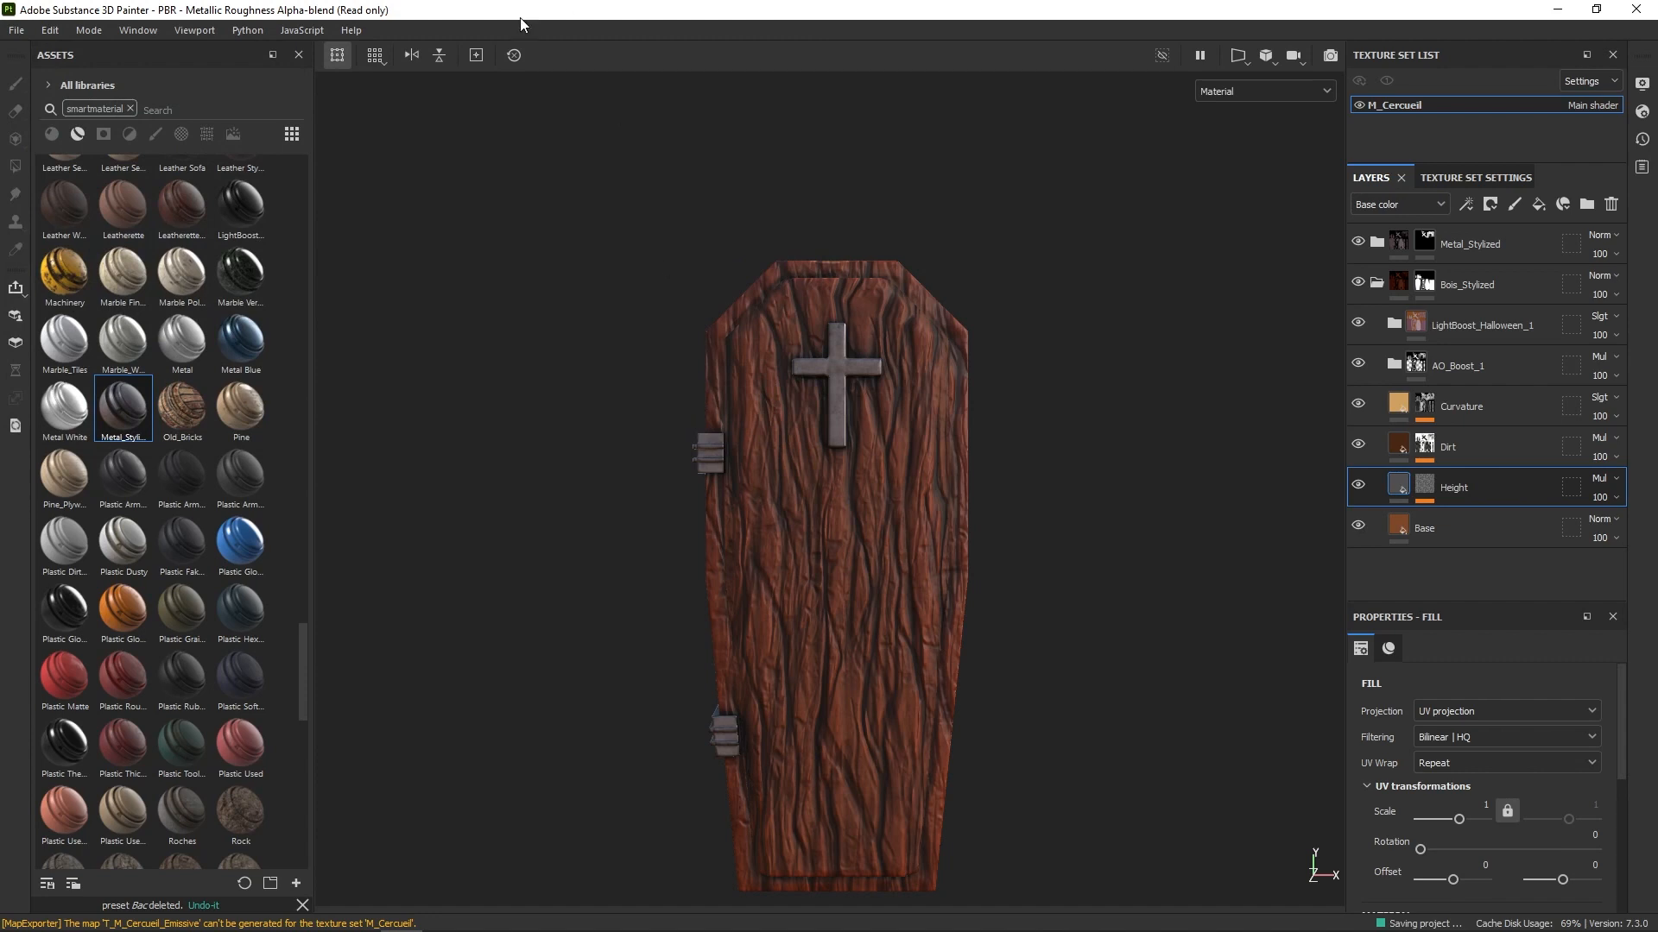
Step: Create a new project from SM_PierreTombaleSubstance_low.fbx with the PBR - Metallic Roughness Alpha-blend template, 1024 resolution and DirectX normals
click(19, 32)
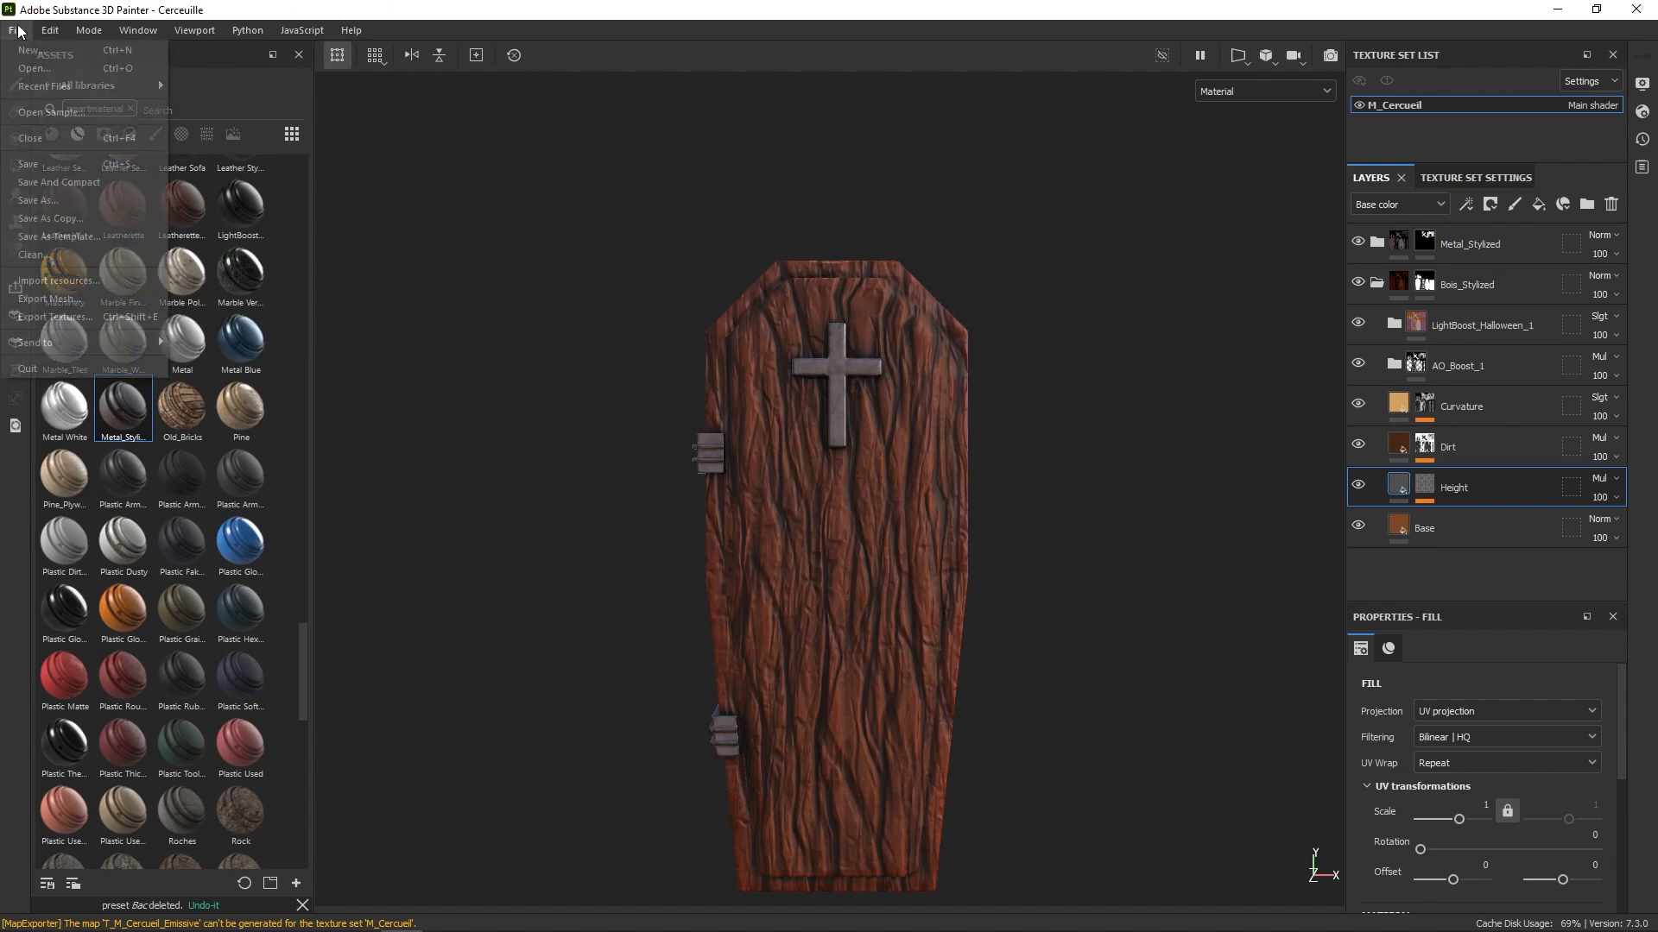
click(52, 47)
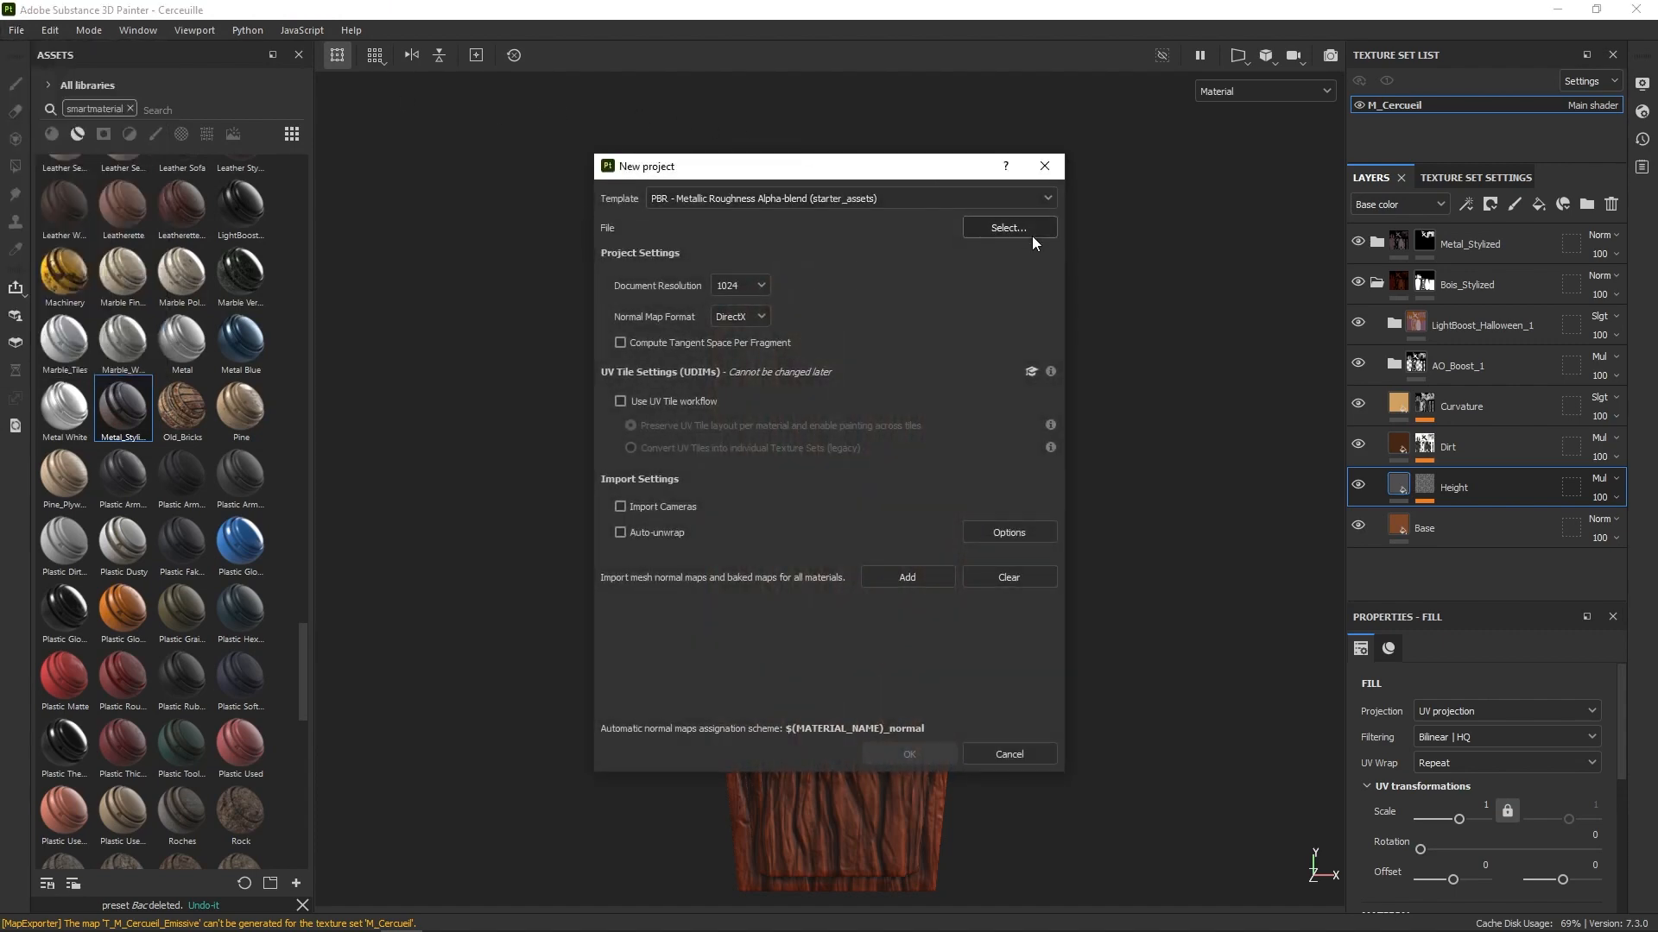
click(1031, 232)
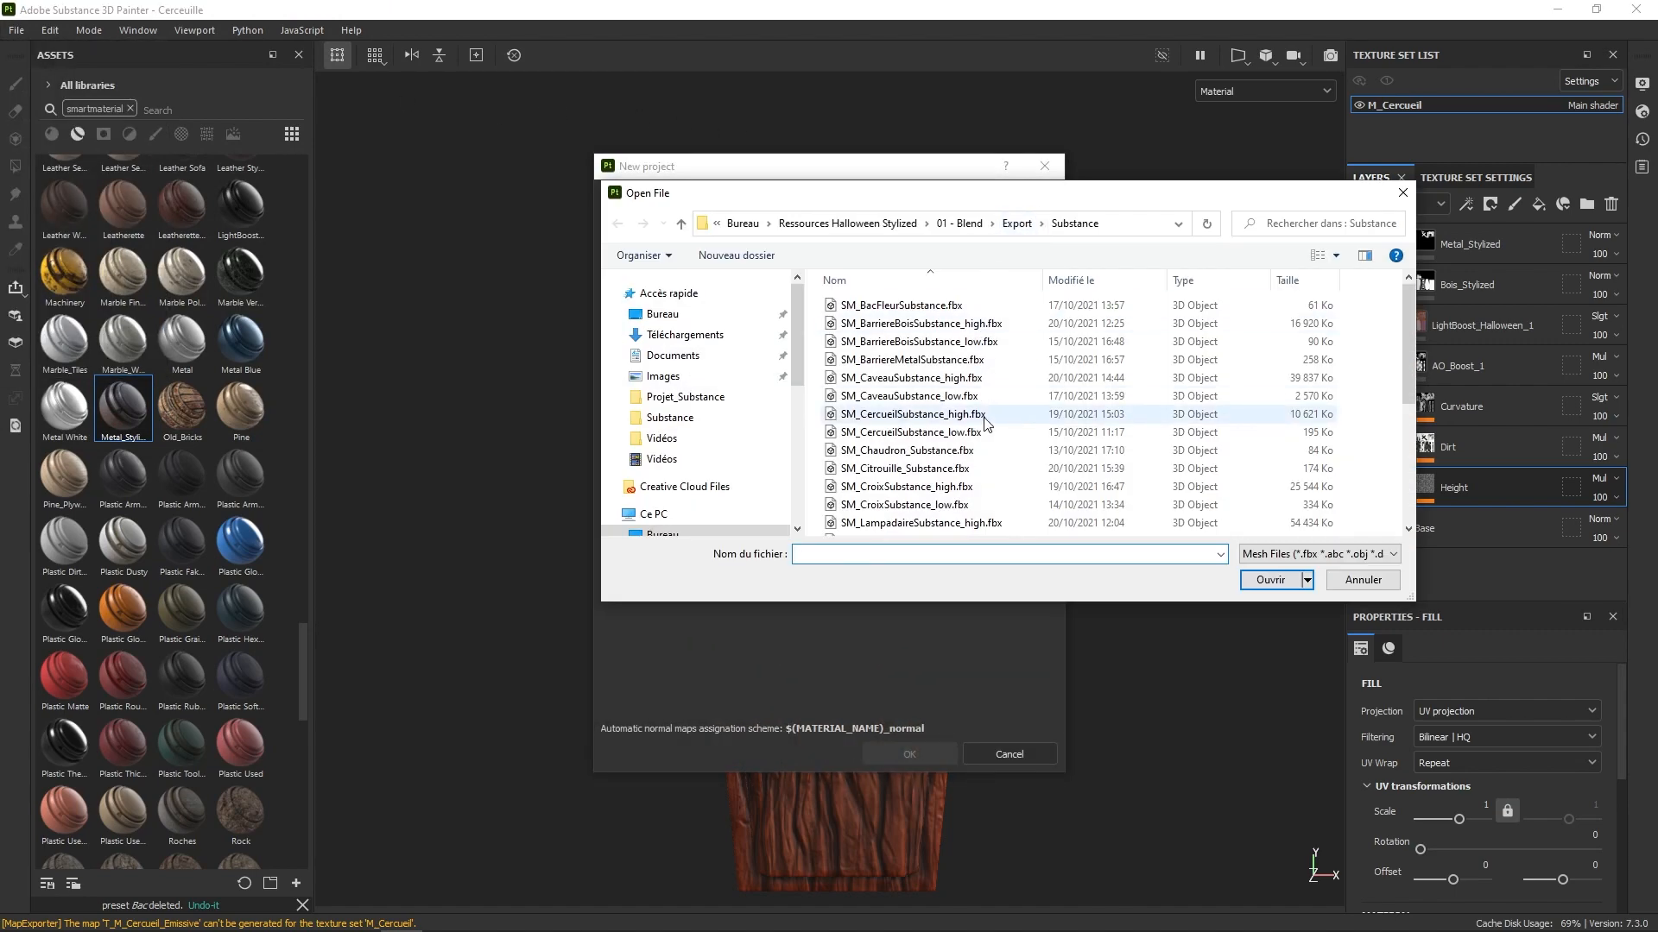
scroll(987, 422, down, 1)
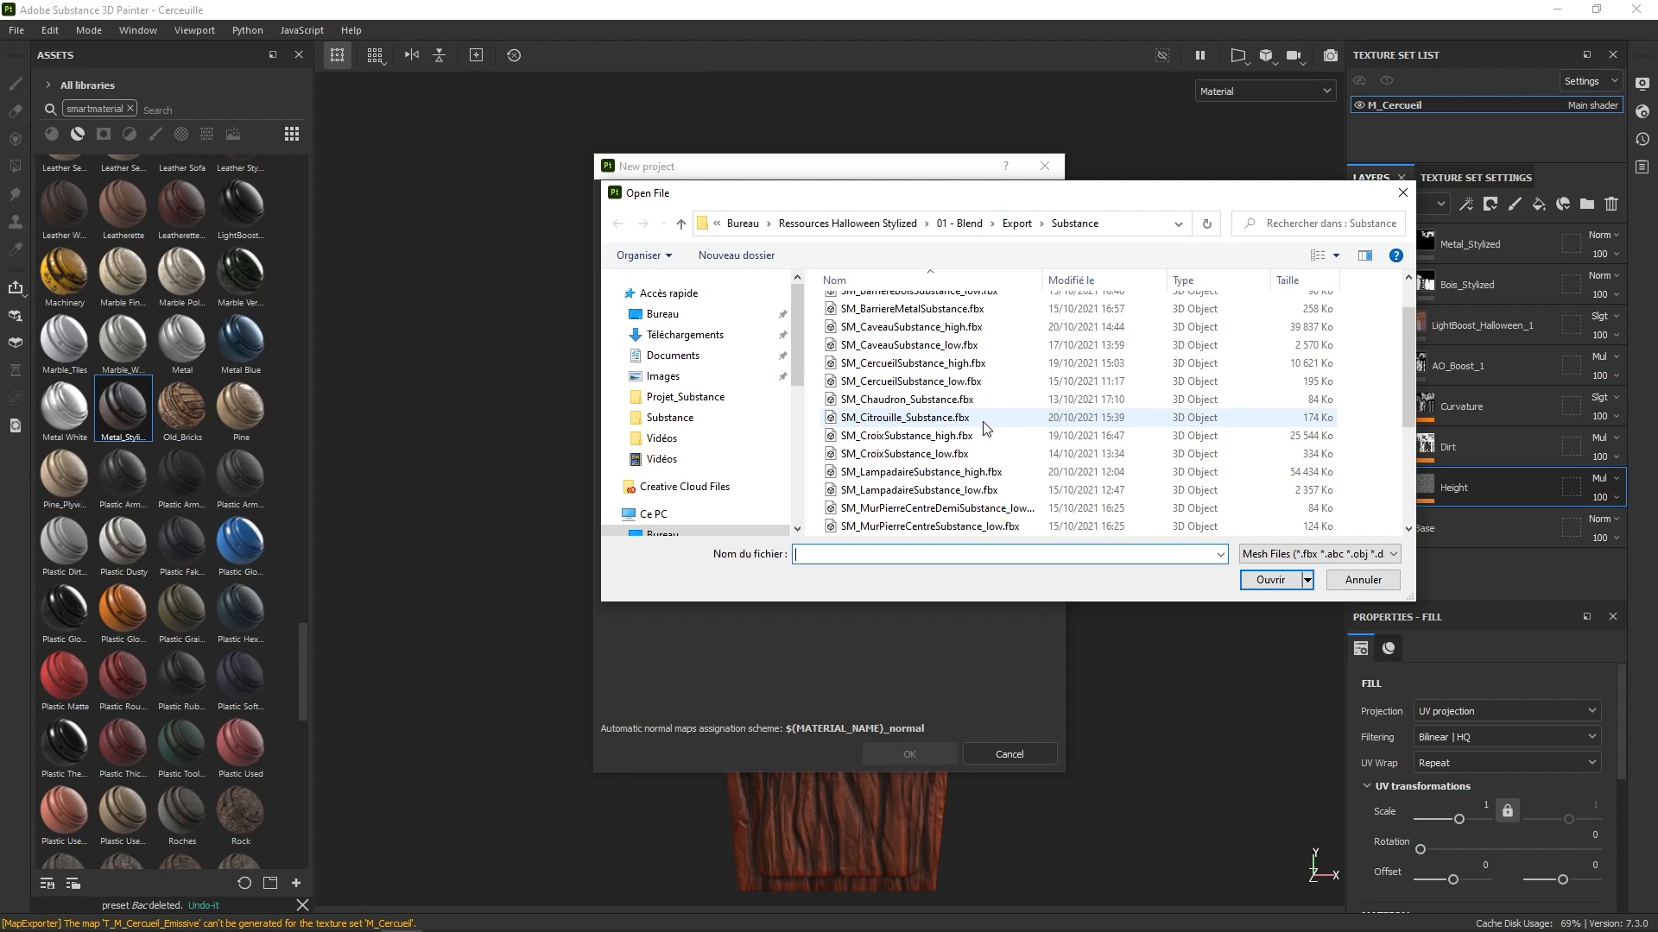
scroll(985, 428, down, 3)
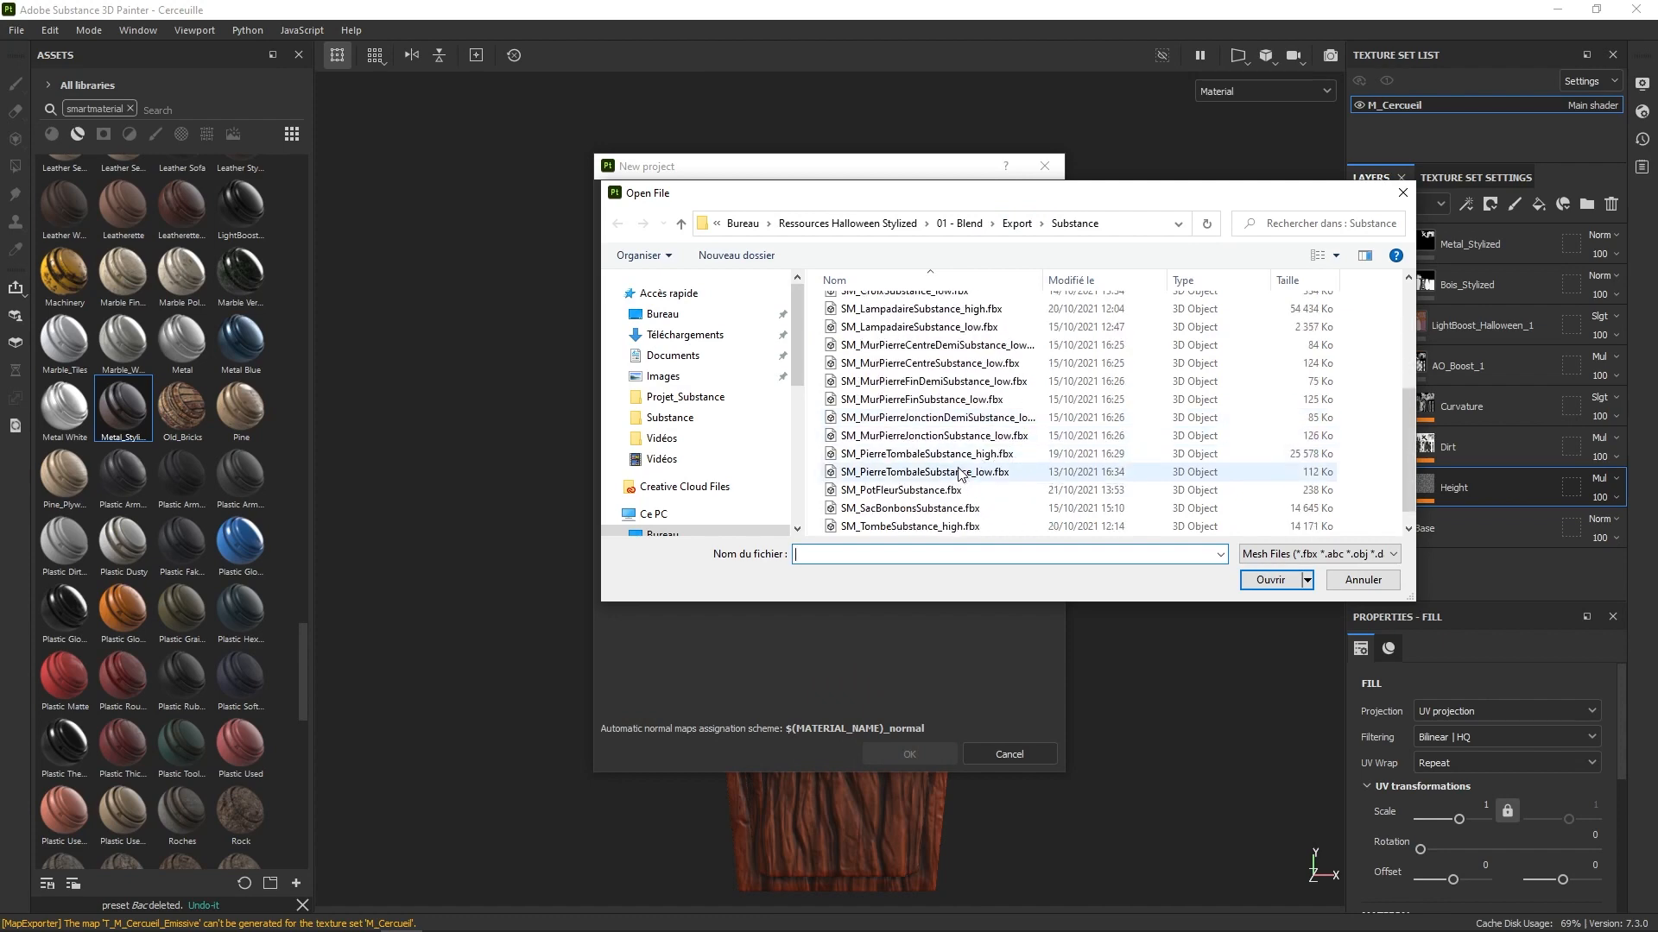
double_click(960, 473)
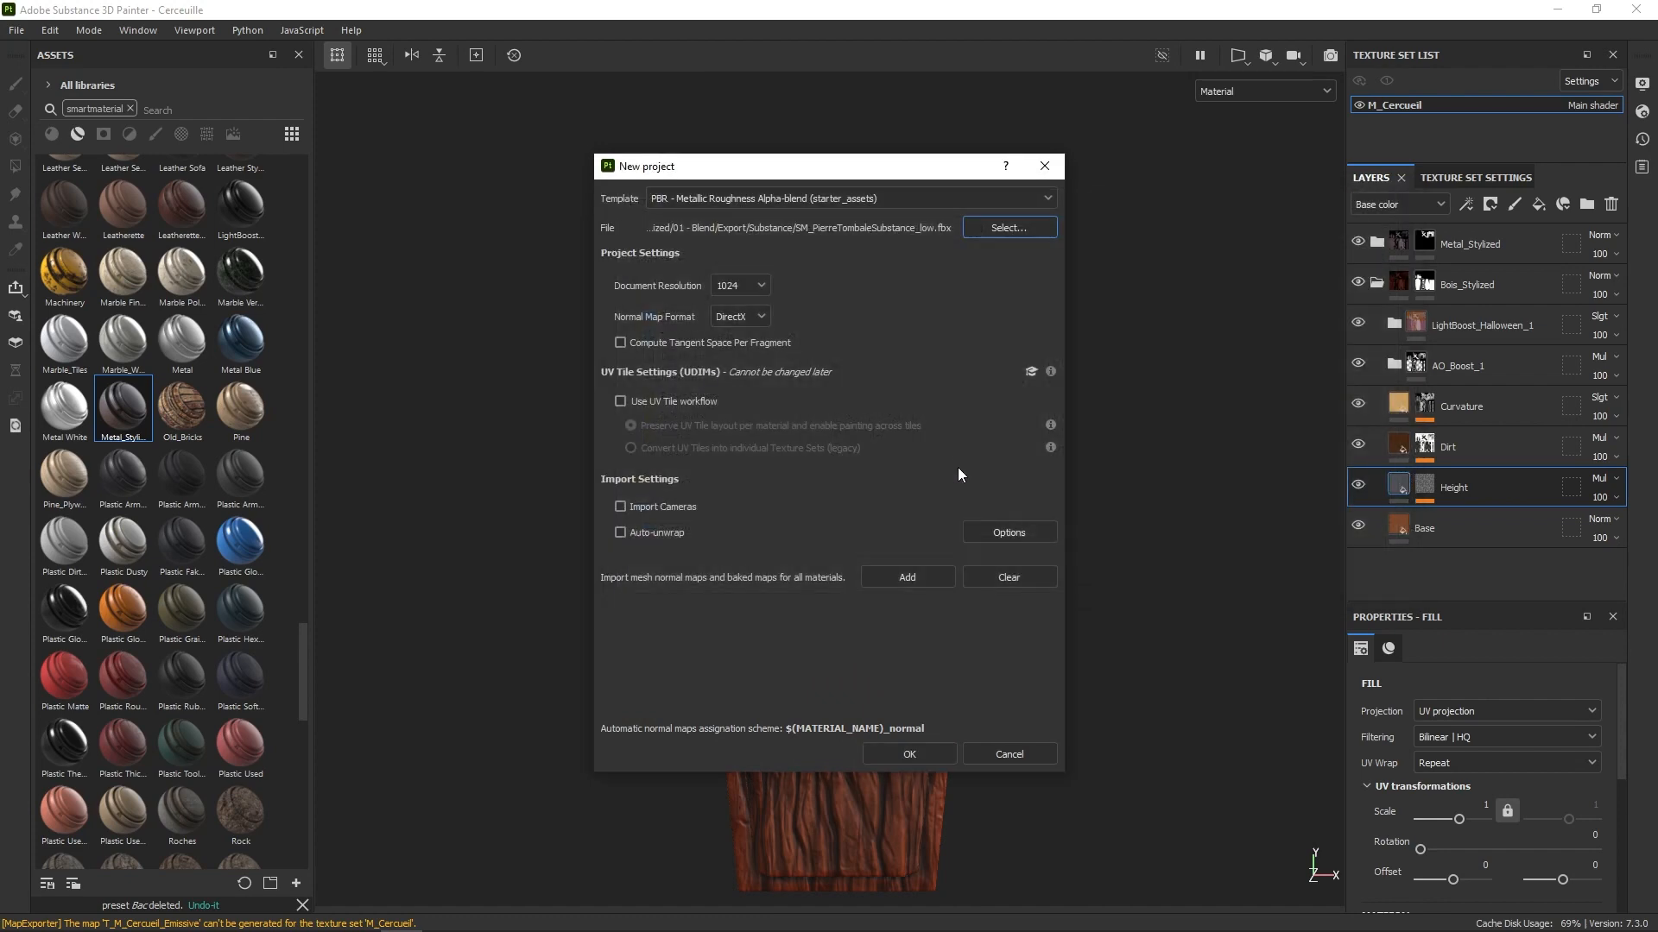
click(910, 755)
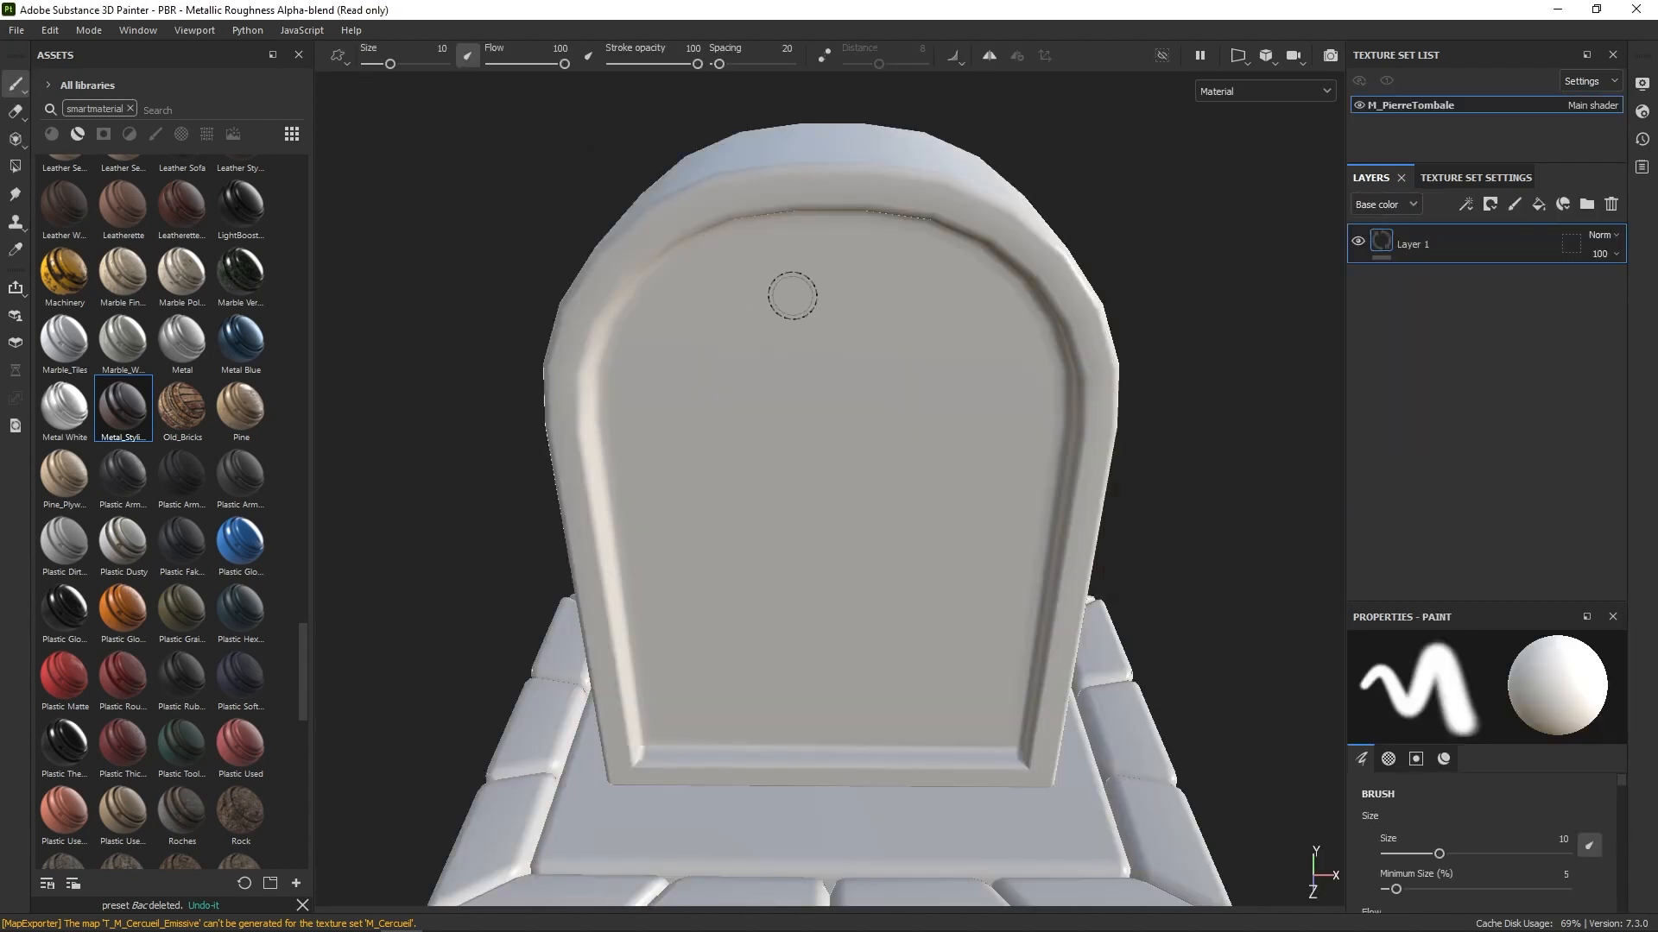
Step: Frame the whole tombstone from the front and delete its default Layer 1
scroll(1006, 510, down, 3)
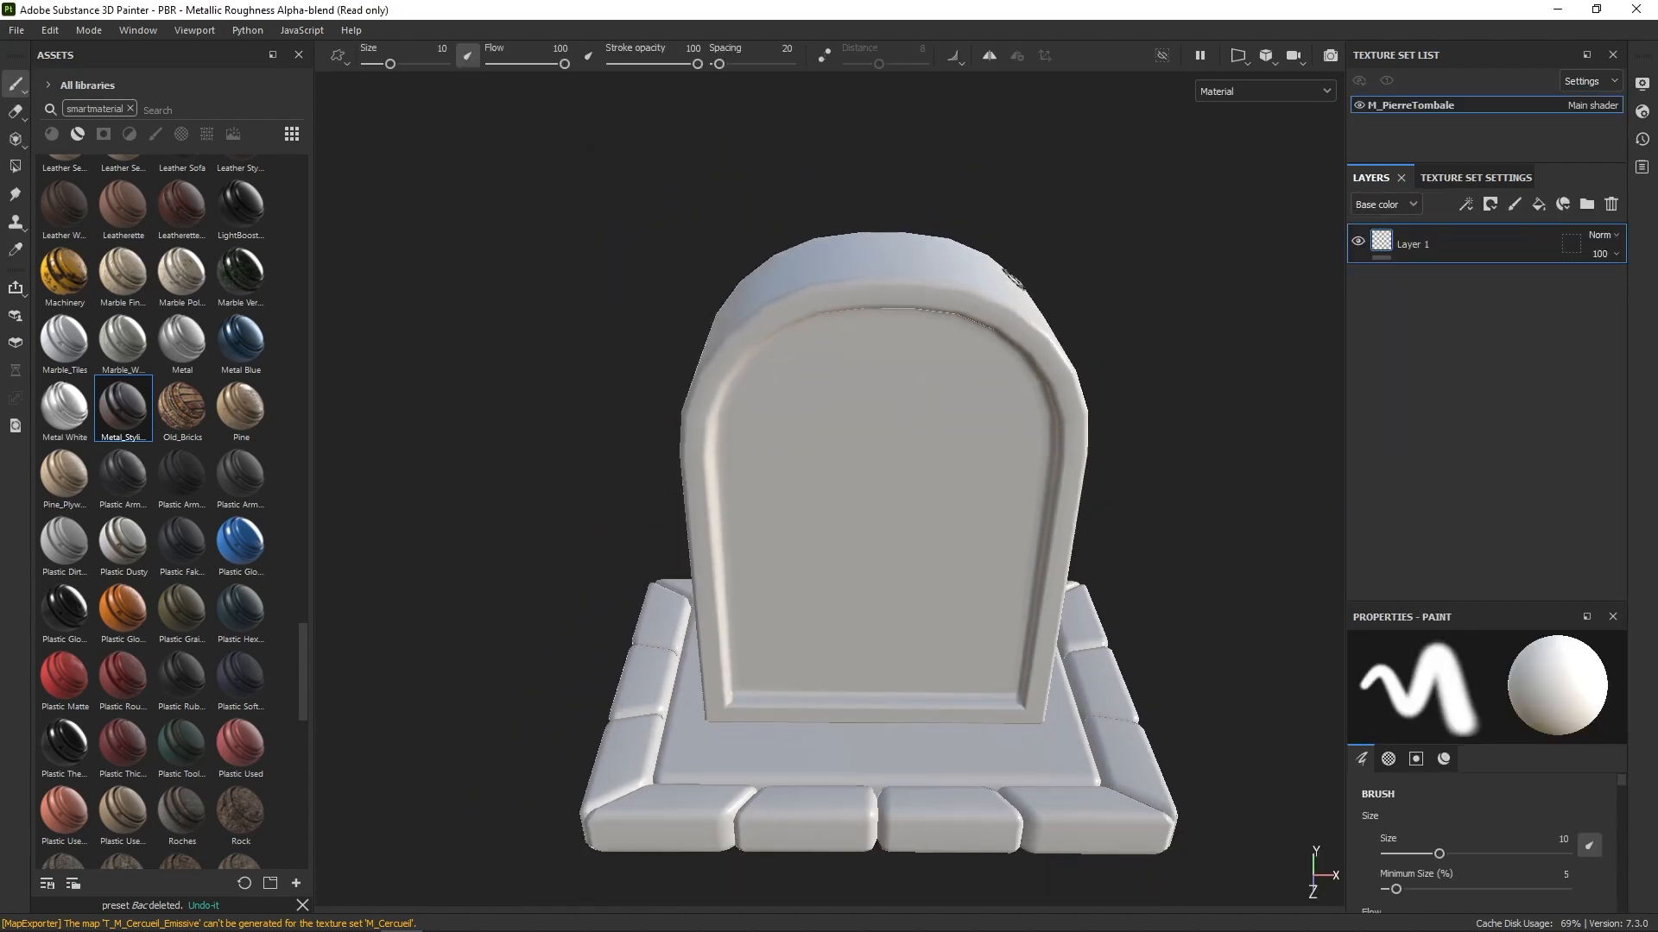
alt+drag(934, 492, 963, 398)
alt+right_drag(949, 530, 949, 439)
alt+middle_drag(949, 425, 926, 385)
alt+drag(907, 389, 882, 393)
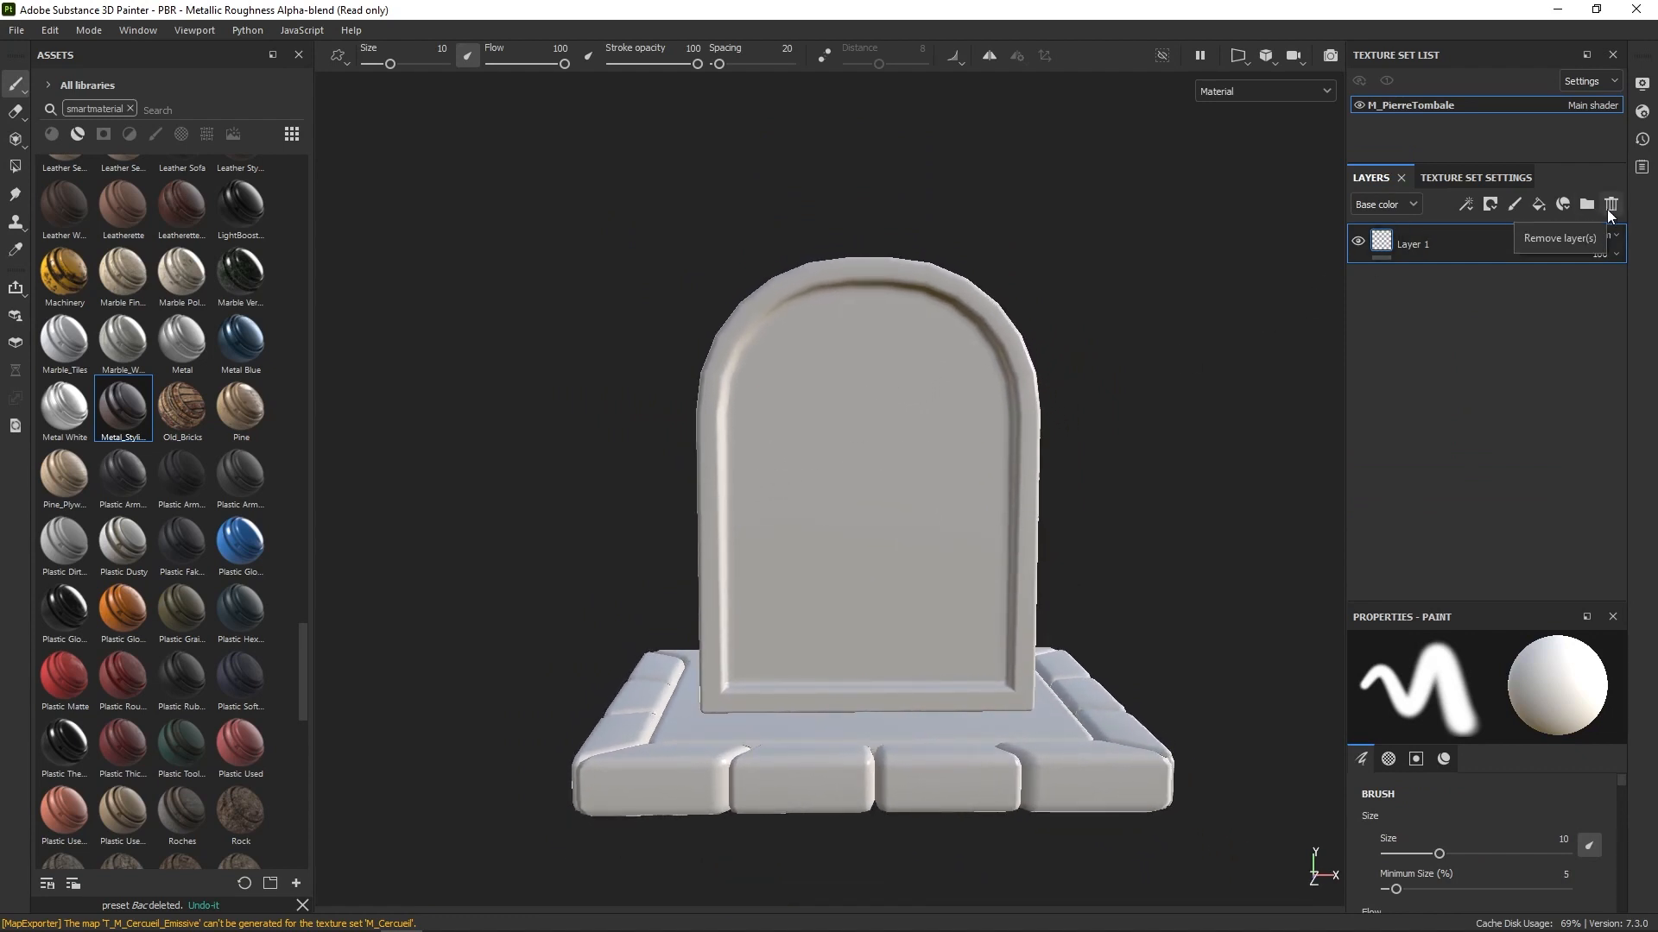
click(1609, 207)
Step: Remove the Emissive, Opacity and Metallic channels from the tombstone's texture set
click(1474, 177)
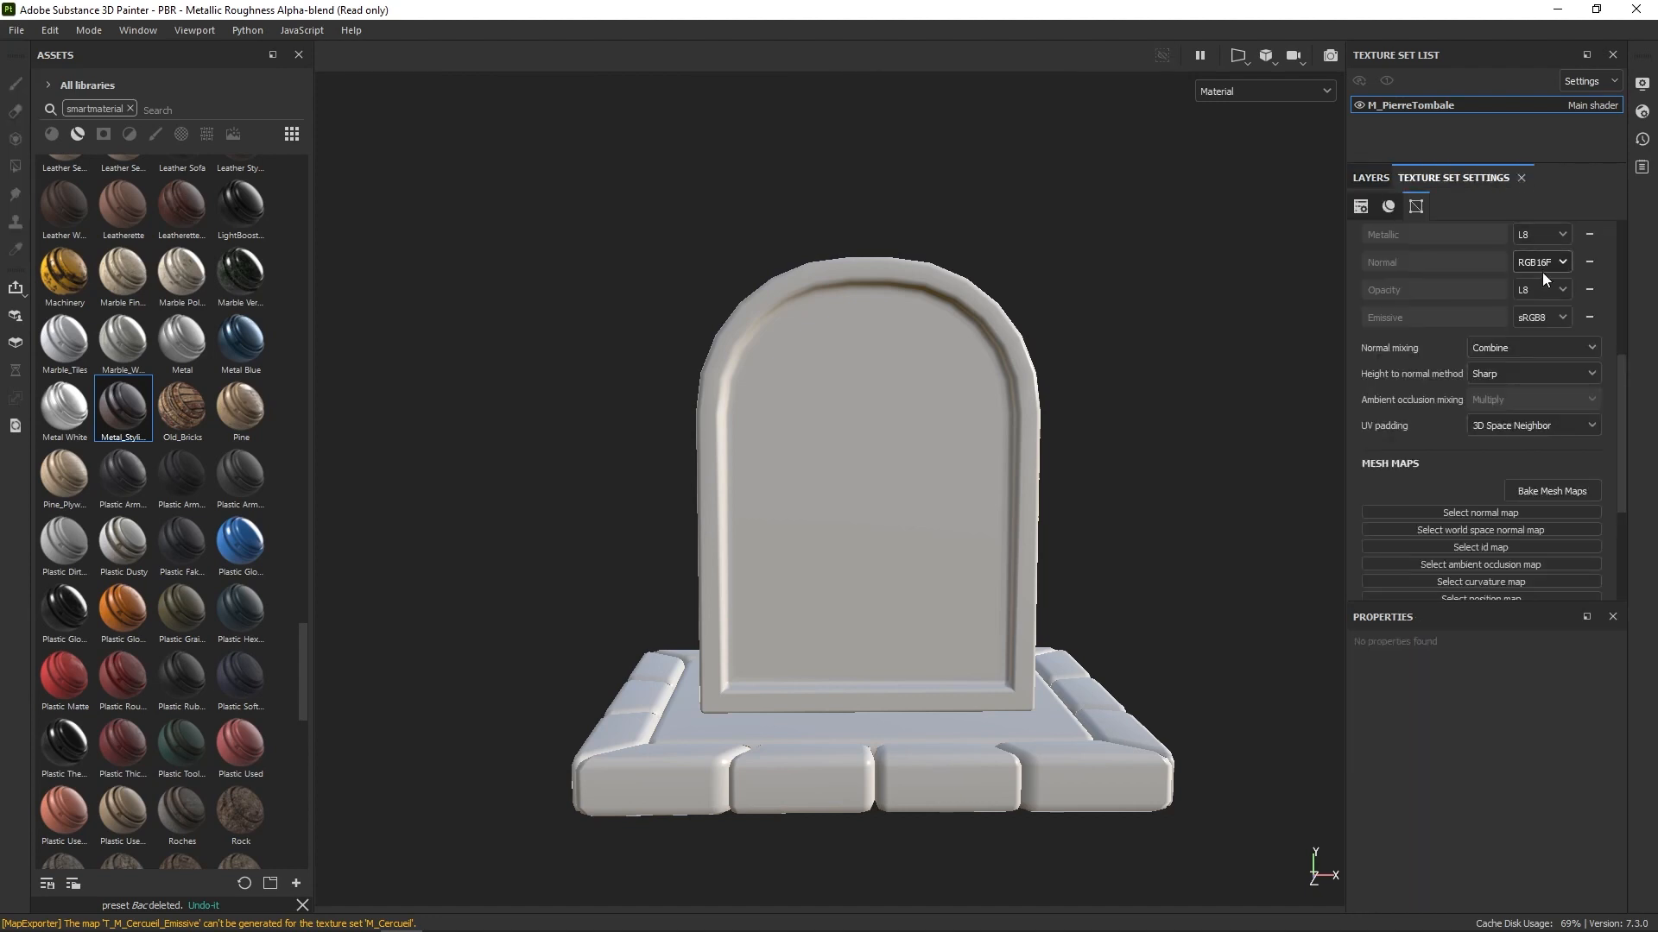
drag(1625, 367, 1624, 324)
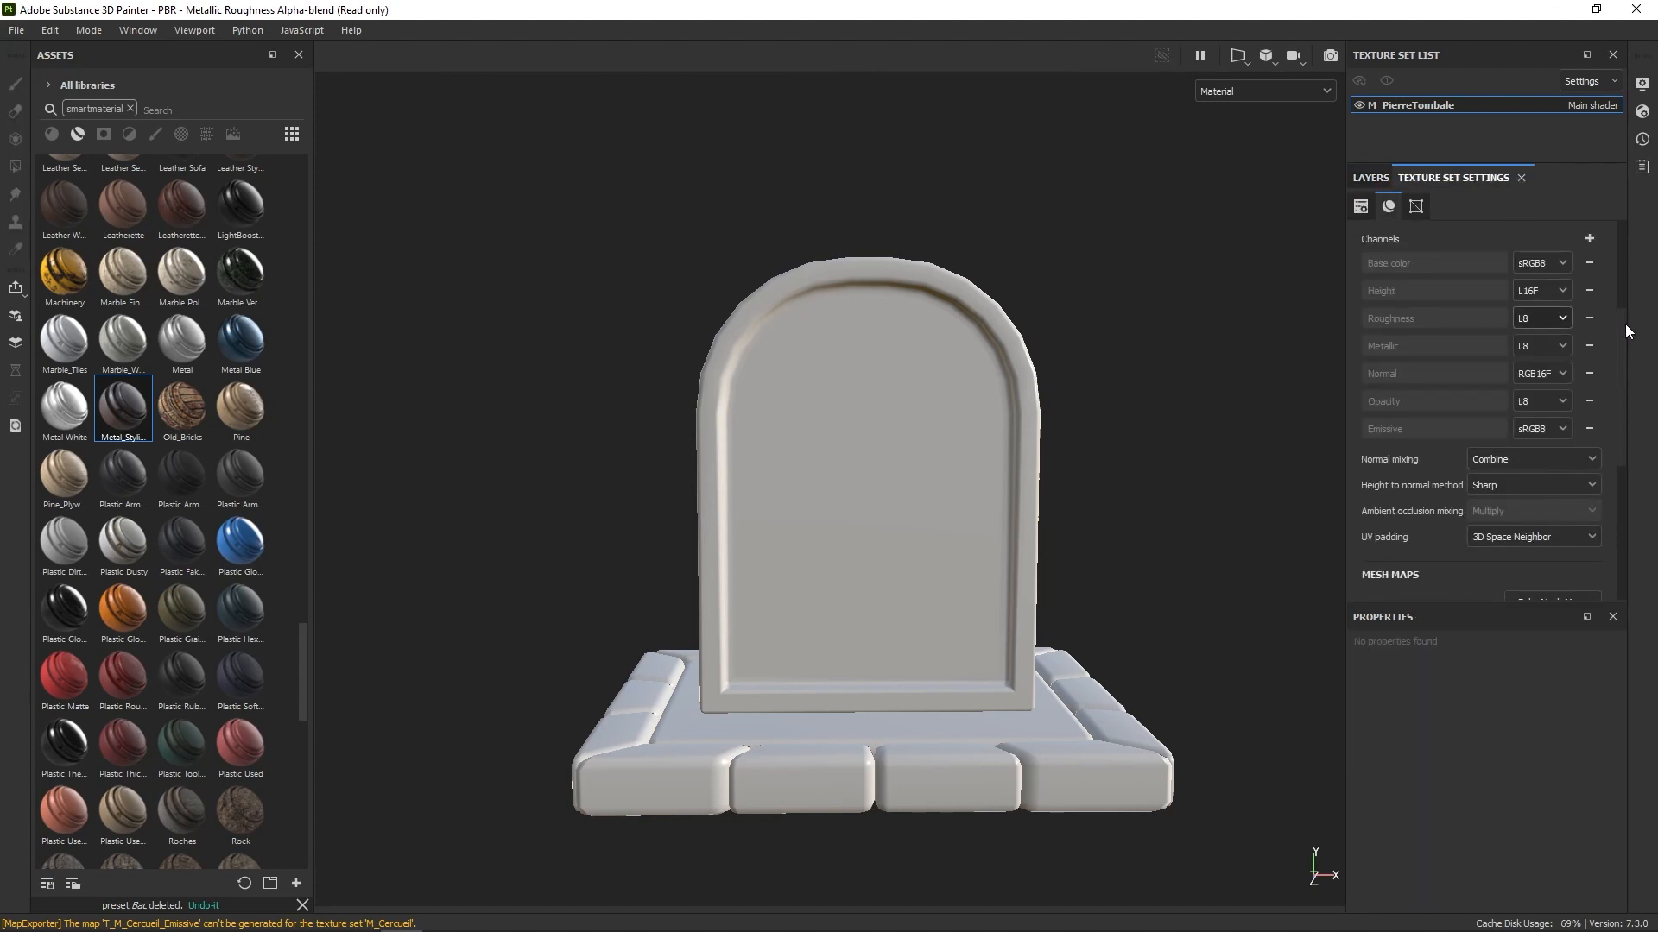
click(1594, 427)
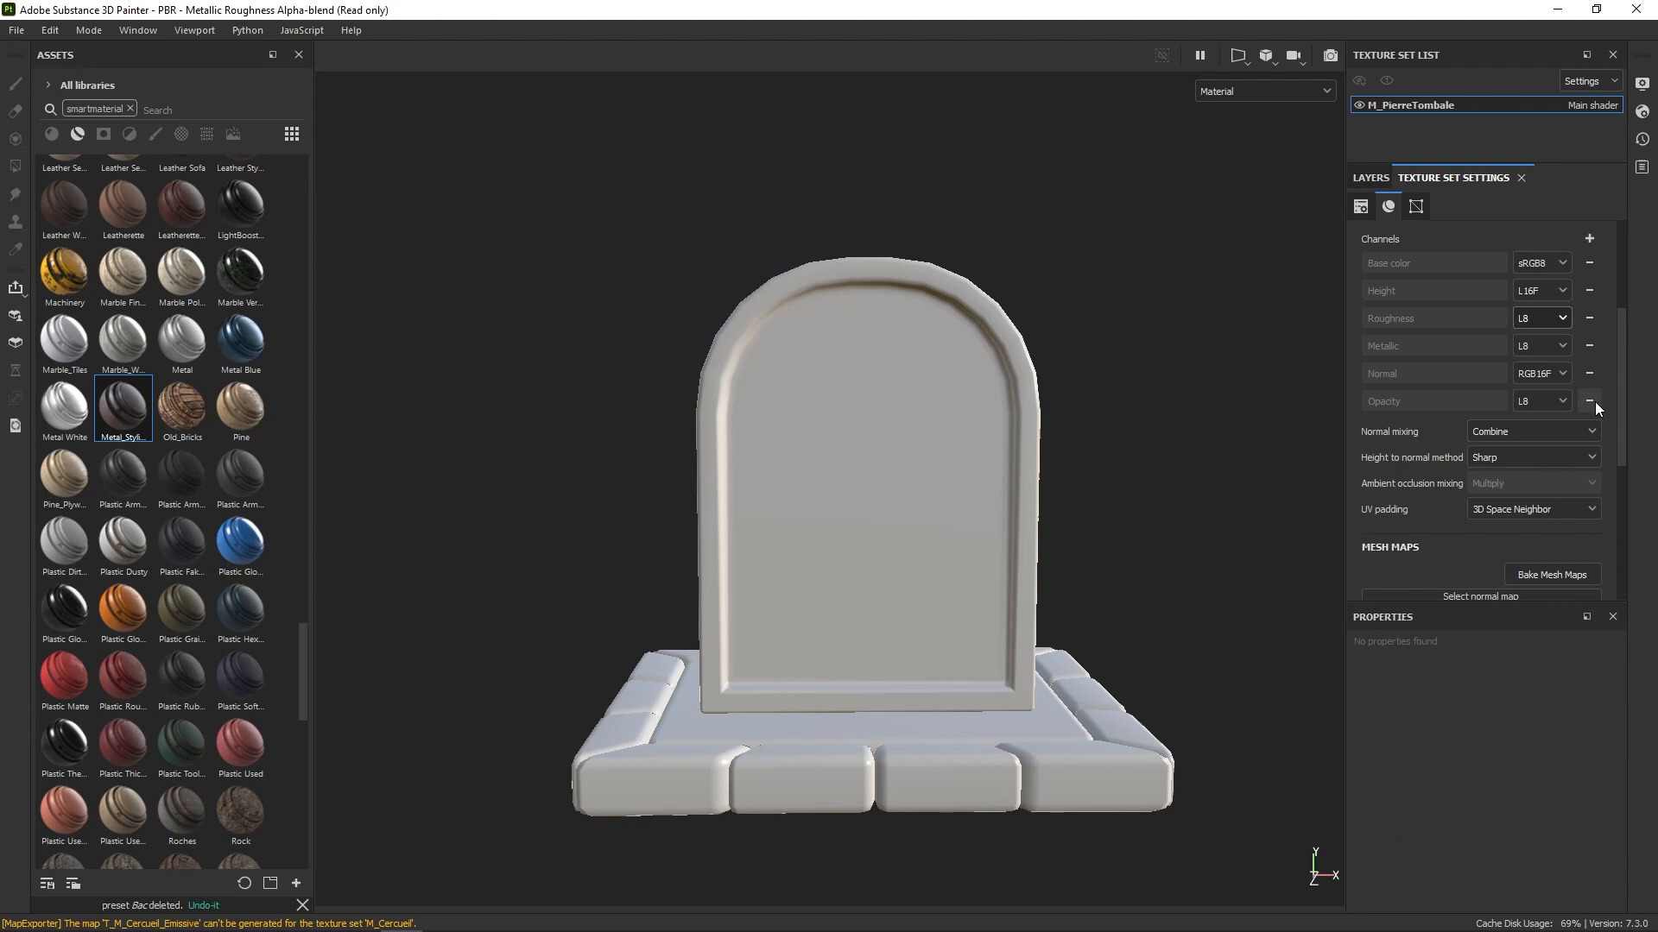
click(1592, 402)
click(1589, 347)
Step: Add the Ambient occlusion and Specular level channels to the M_PierreTombale texture set
click(1580, 241)
click(1583, 263)
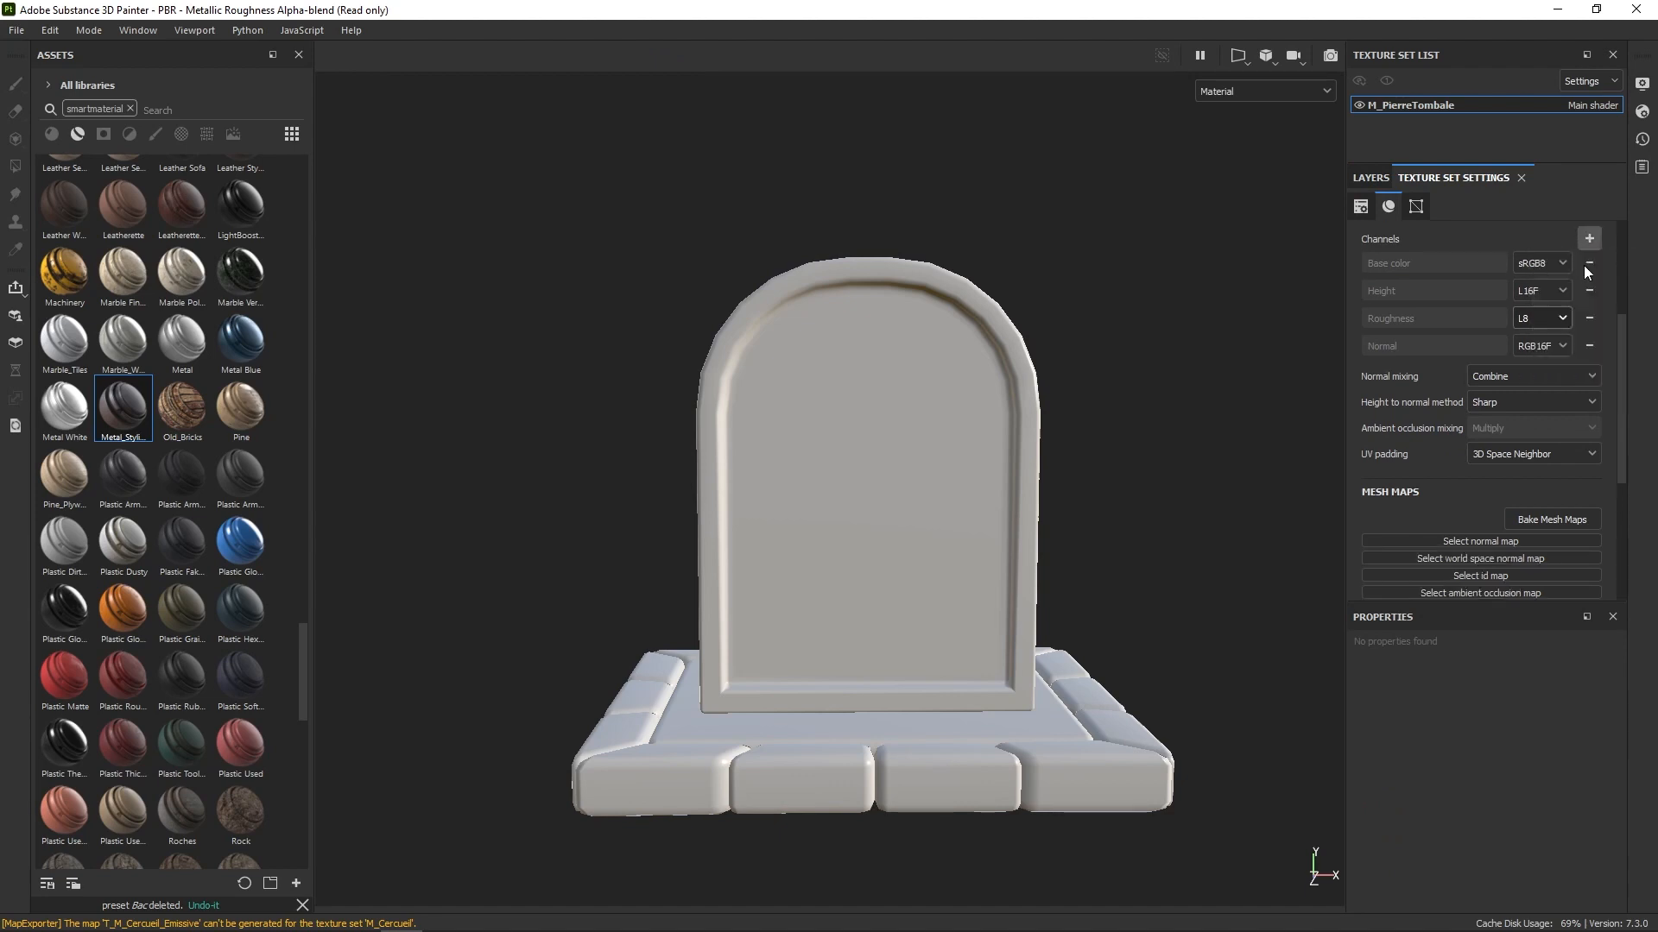
click(1588, 239)
click(1580, 335)
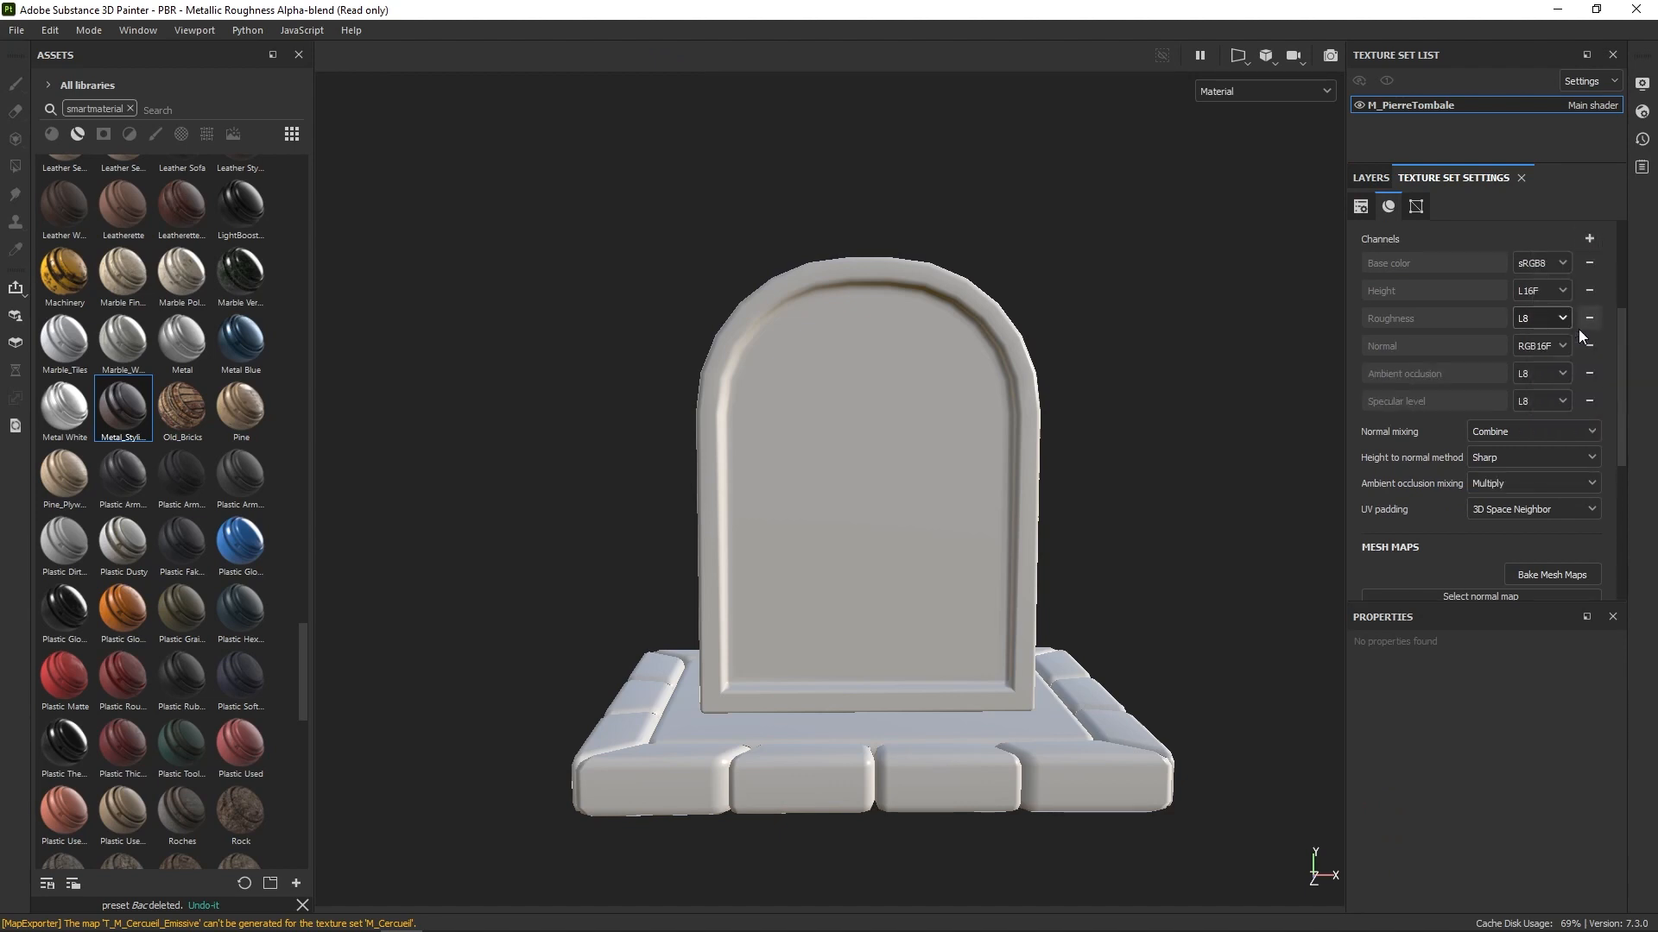
Step: Set the tombstone's Roughness, Ambient occlusion and Specular level channels to the L16 format
click(1547, 322)
click(1536, 394)
click(1550, 376)
click(1545, 447)
click(1547, 401)
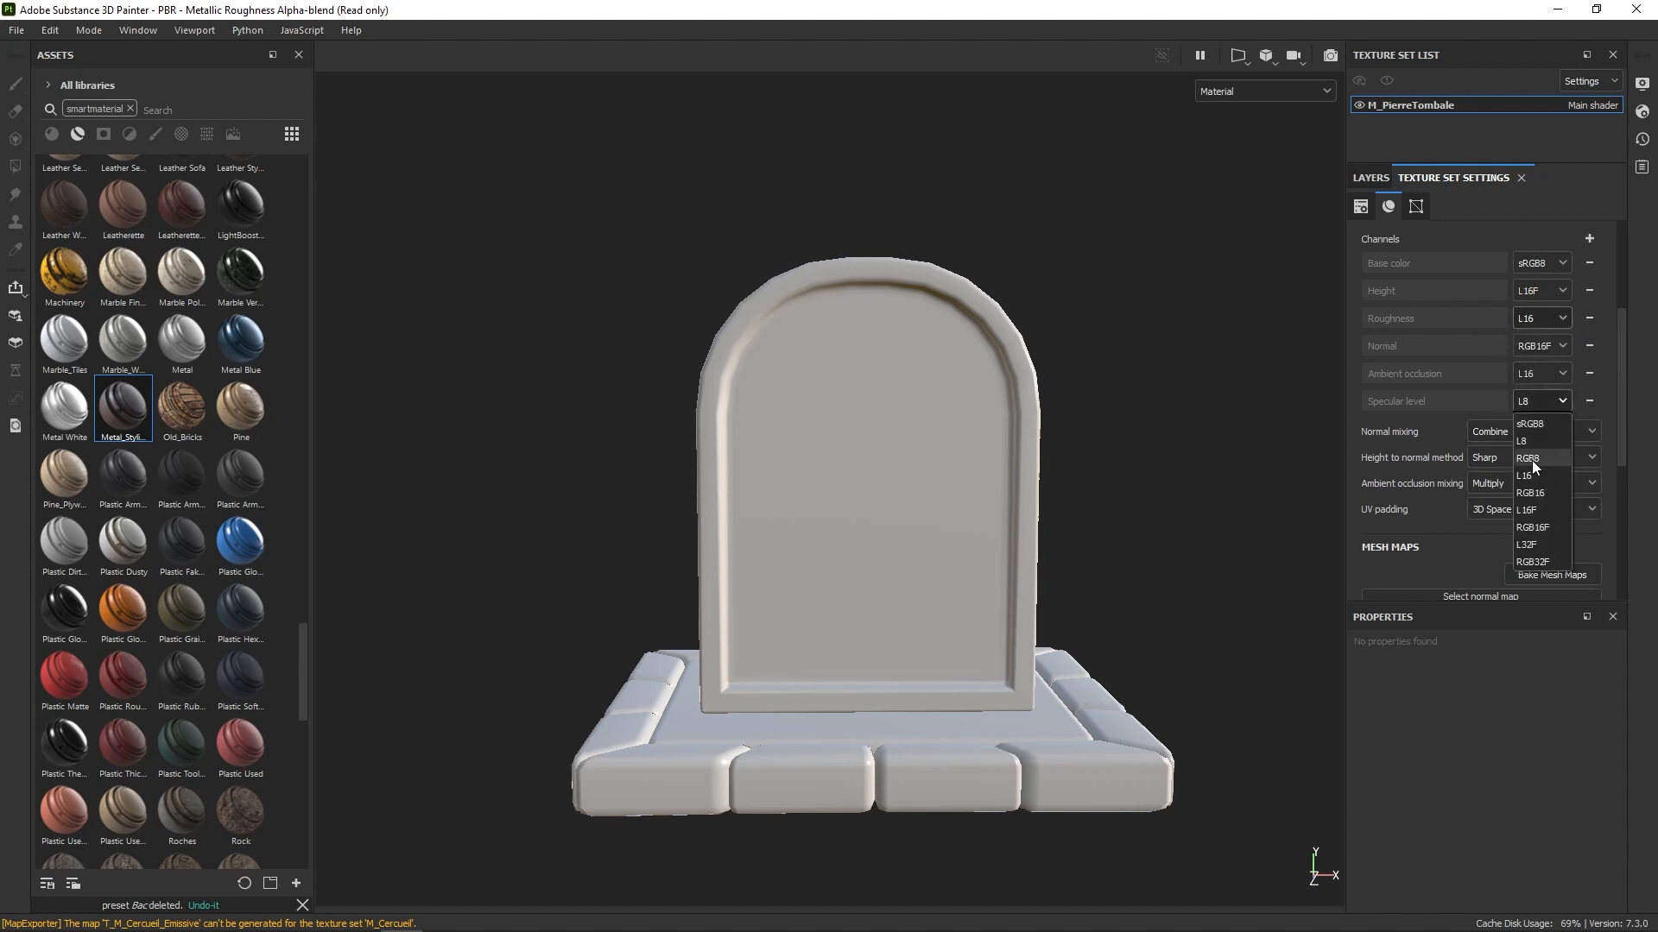
click(1528, 477)
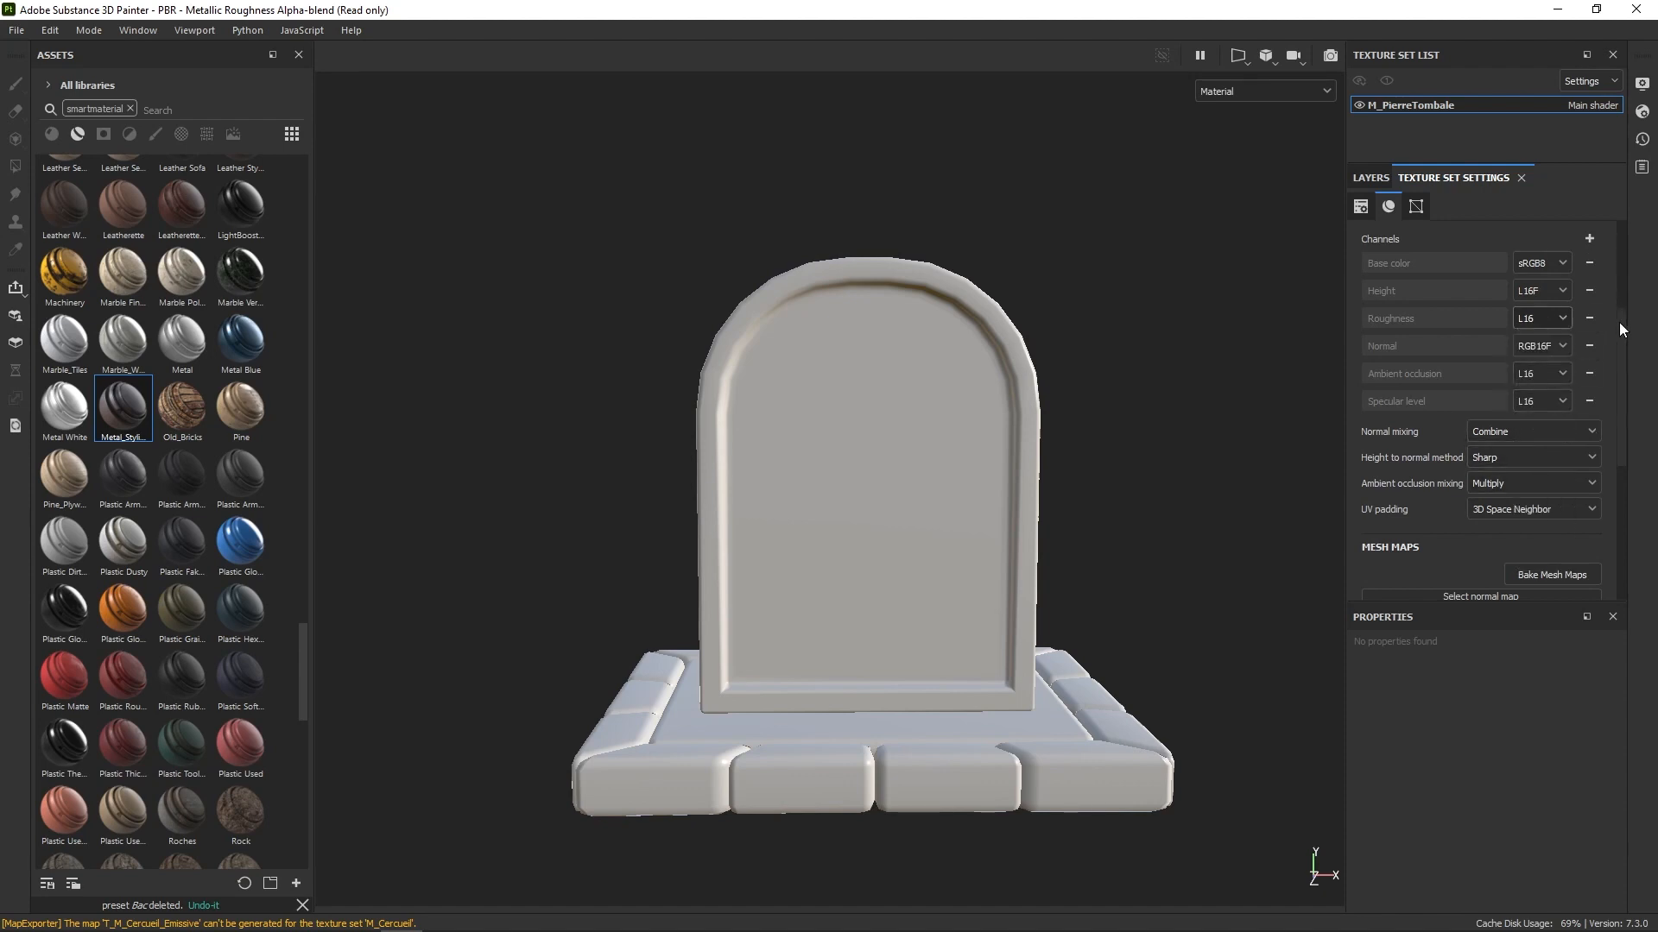
Step: Set the tombstone's mesh map bake to an output size of 1024 and exclude the ID map
scroll(1578, 429, down, 3)
click(1573, 449)
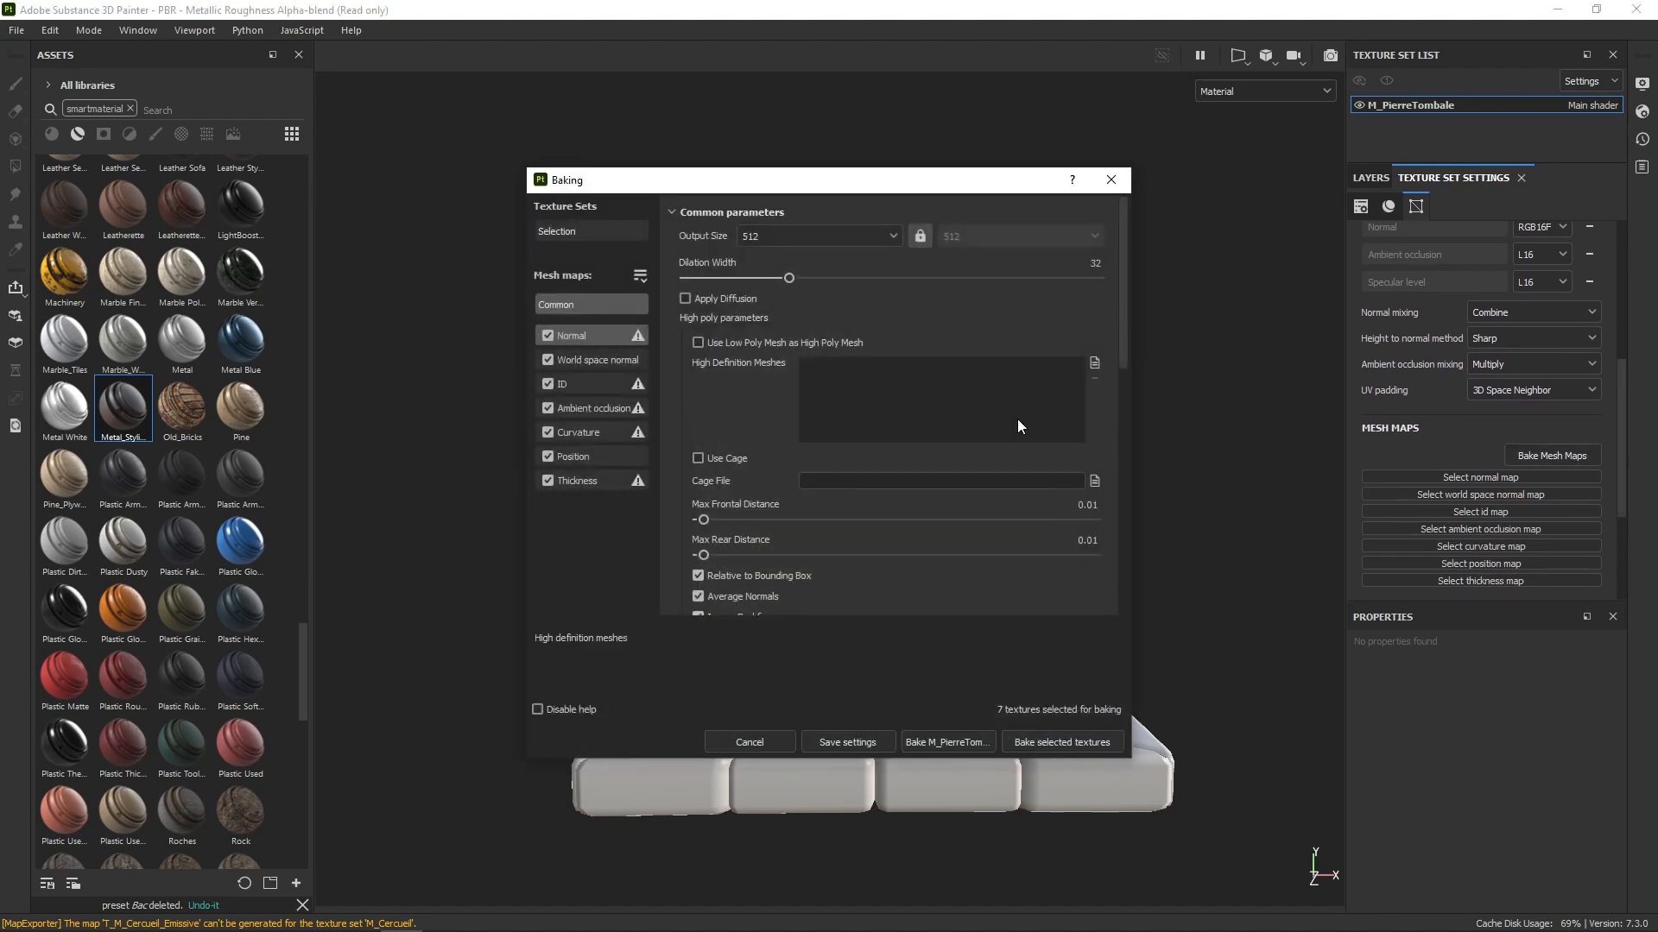
click(862, 238)
click(811, 345)
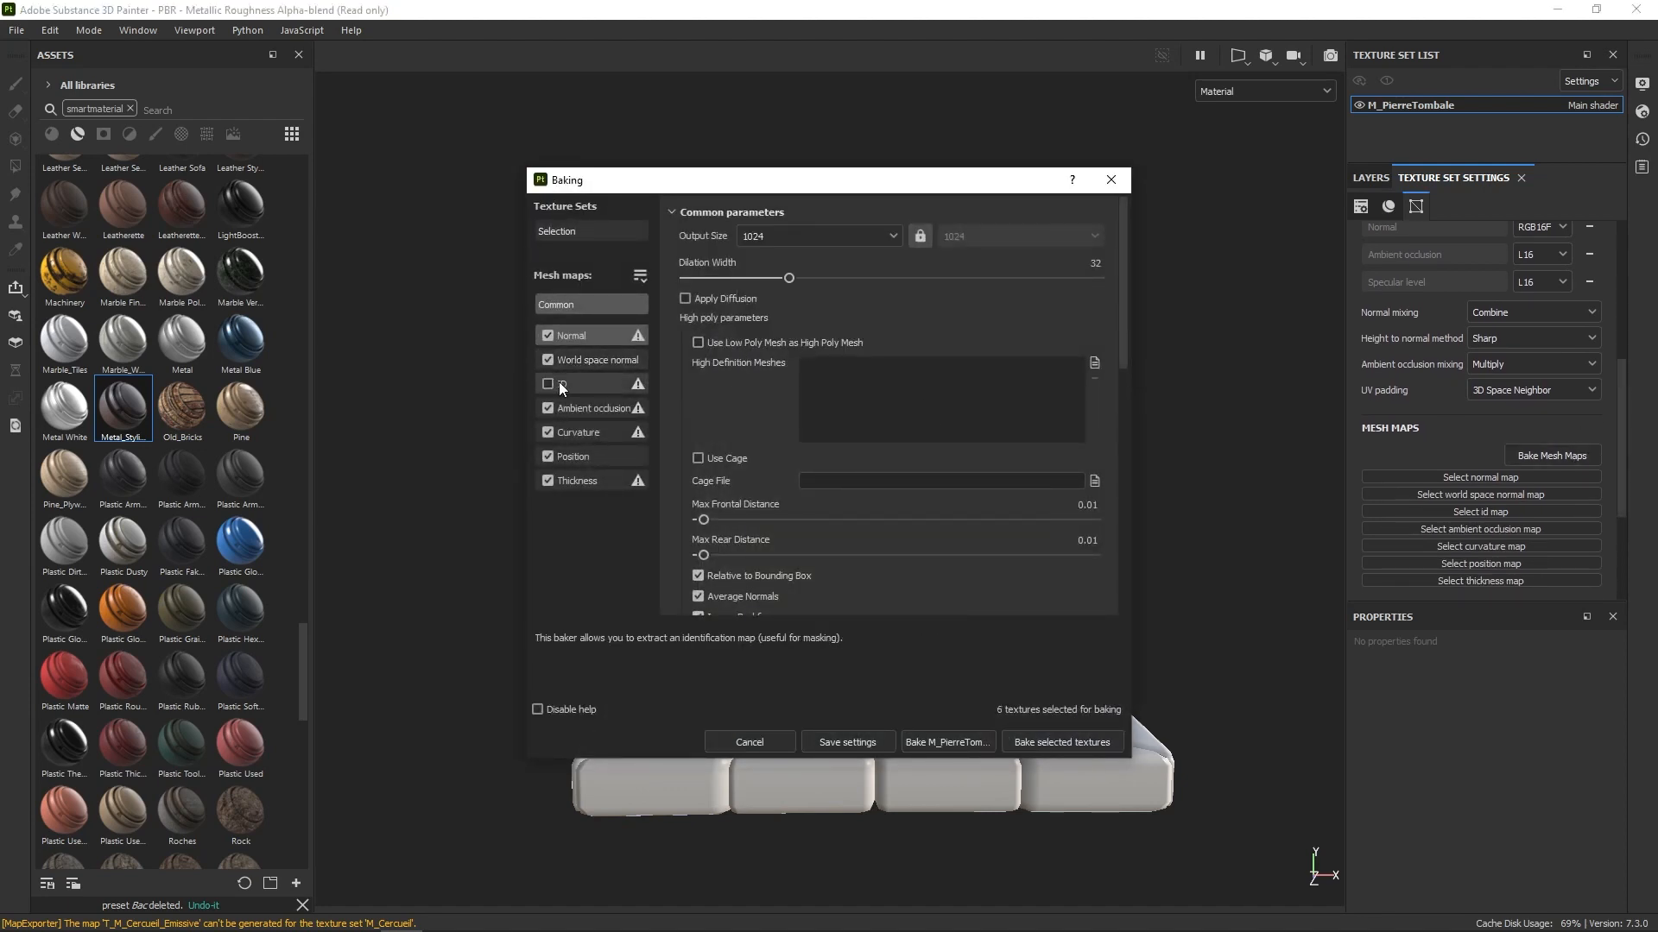
Step: Load SM_PierreTombaleSubstance_high.fbx as the high definition mesh and bake the selected maps
click(1094, 363)
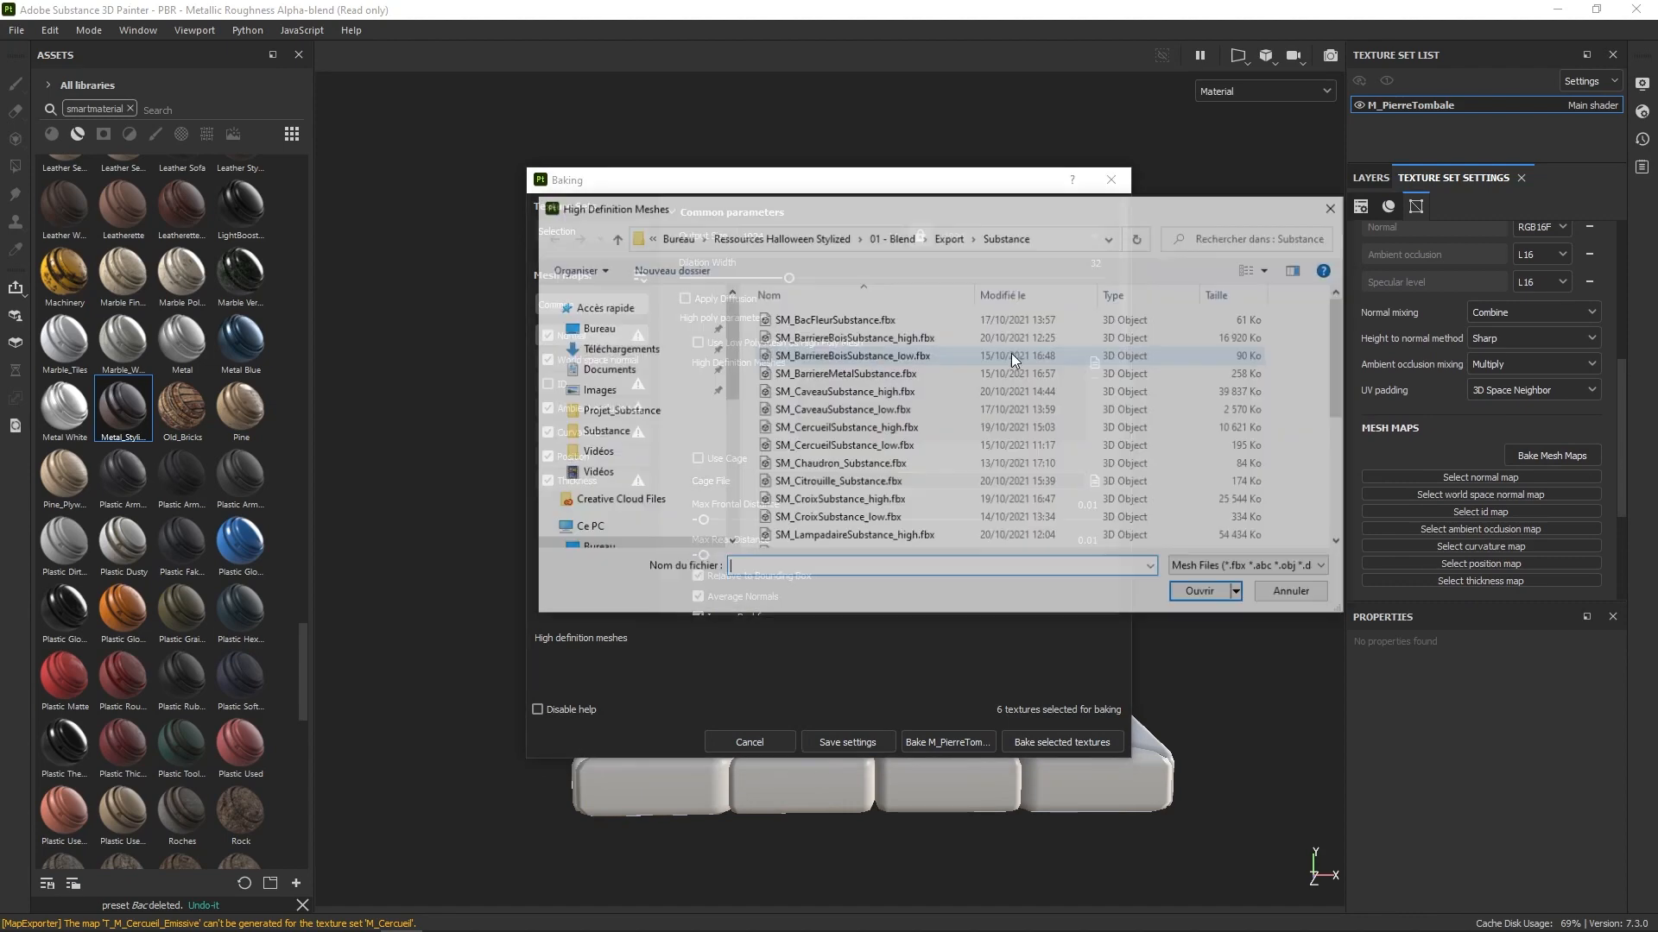
scroll(874, 375, down, 4)
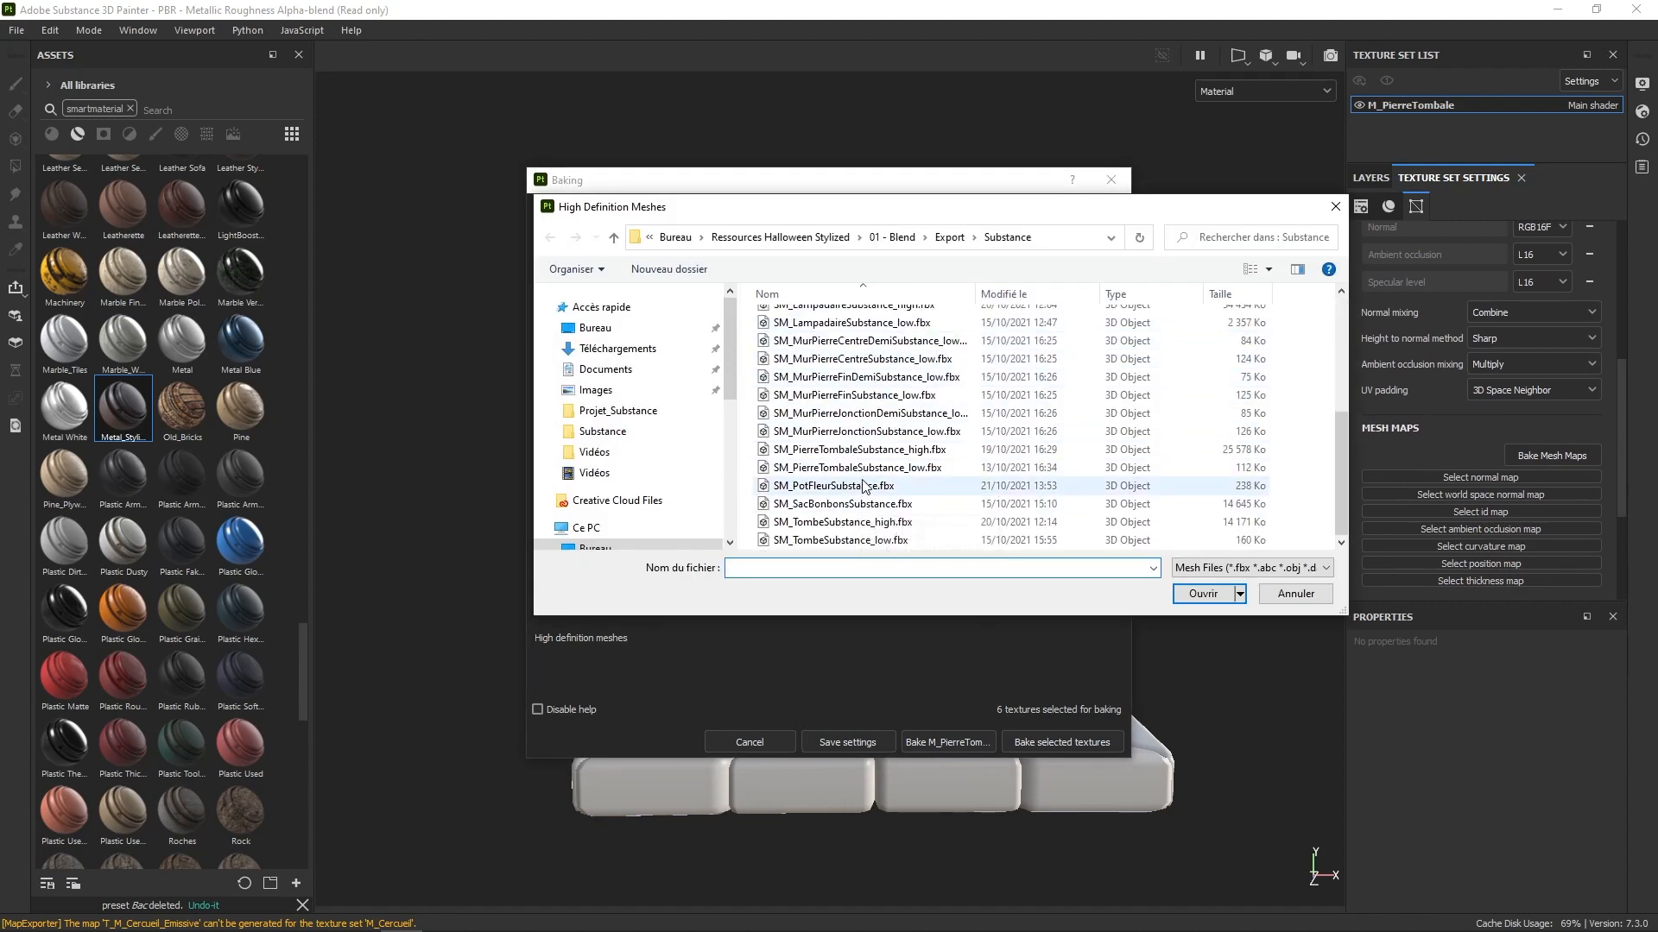
click(872, 449)
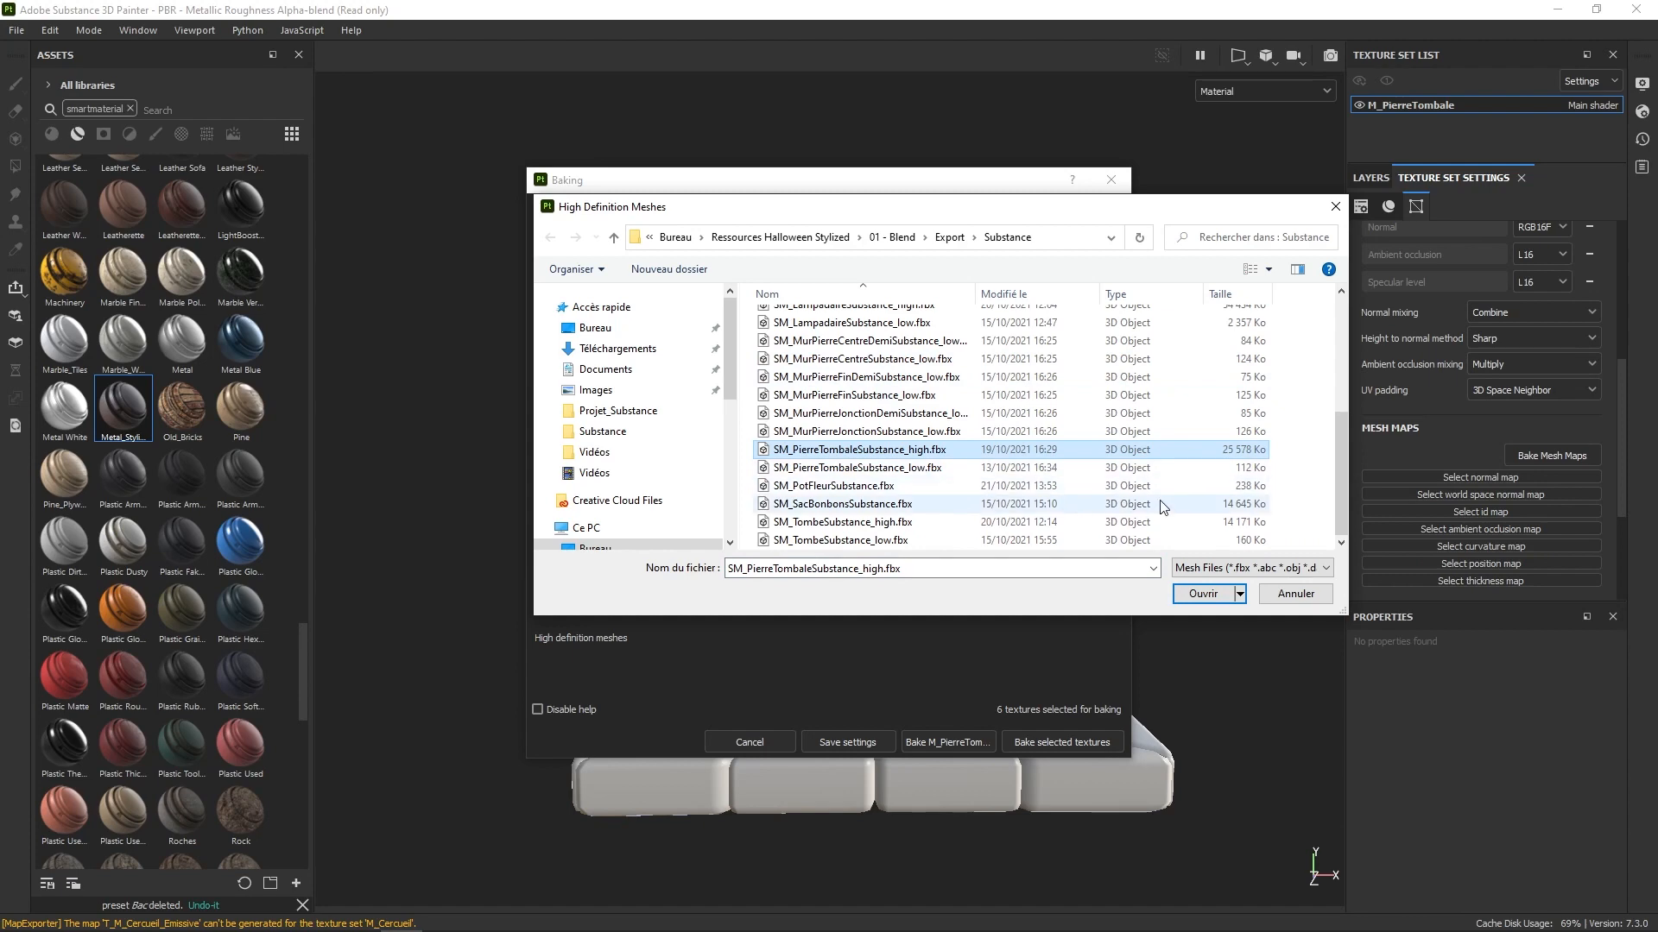
click(1206, 594)
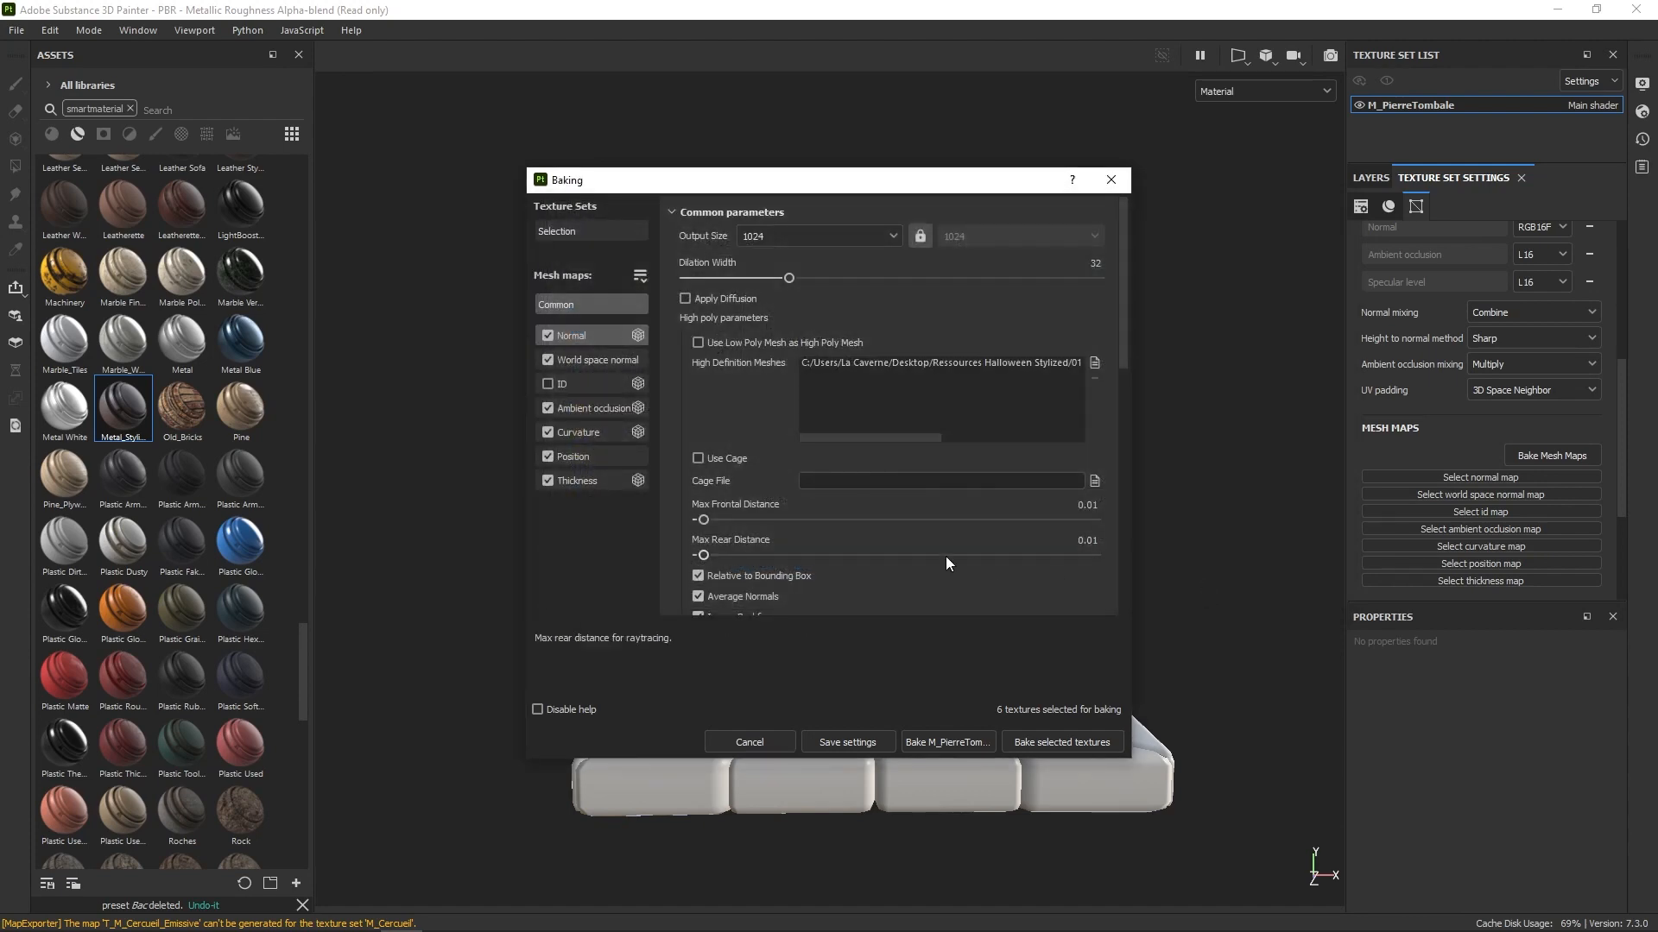
click(1061, 742)
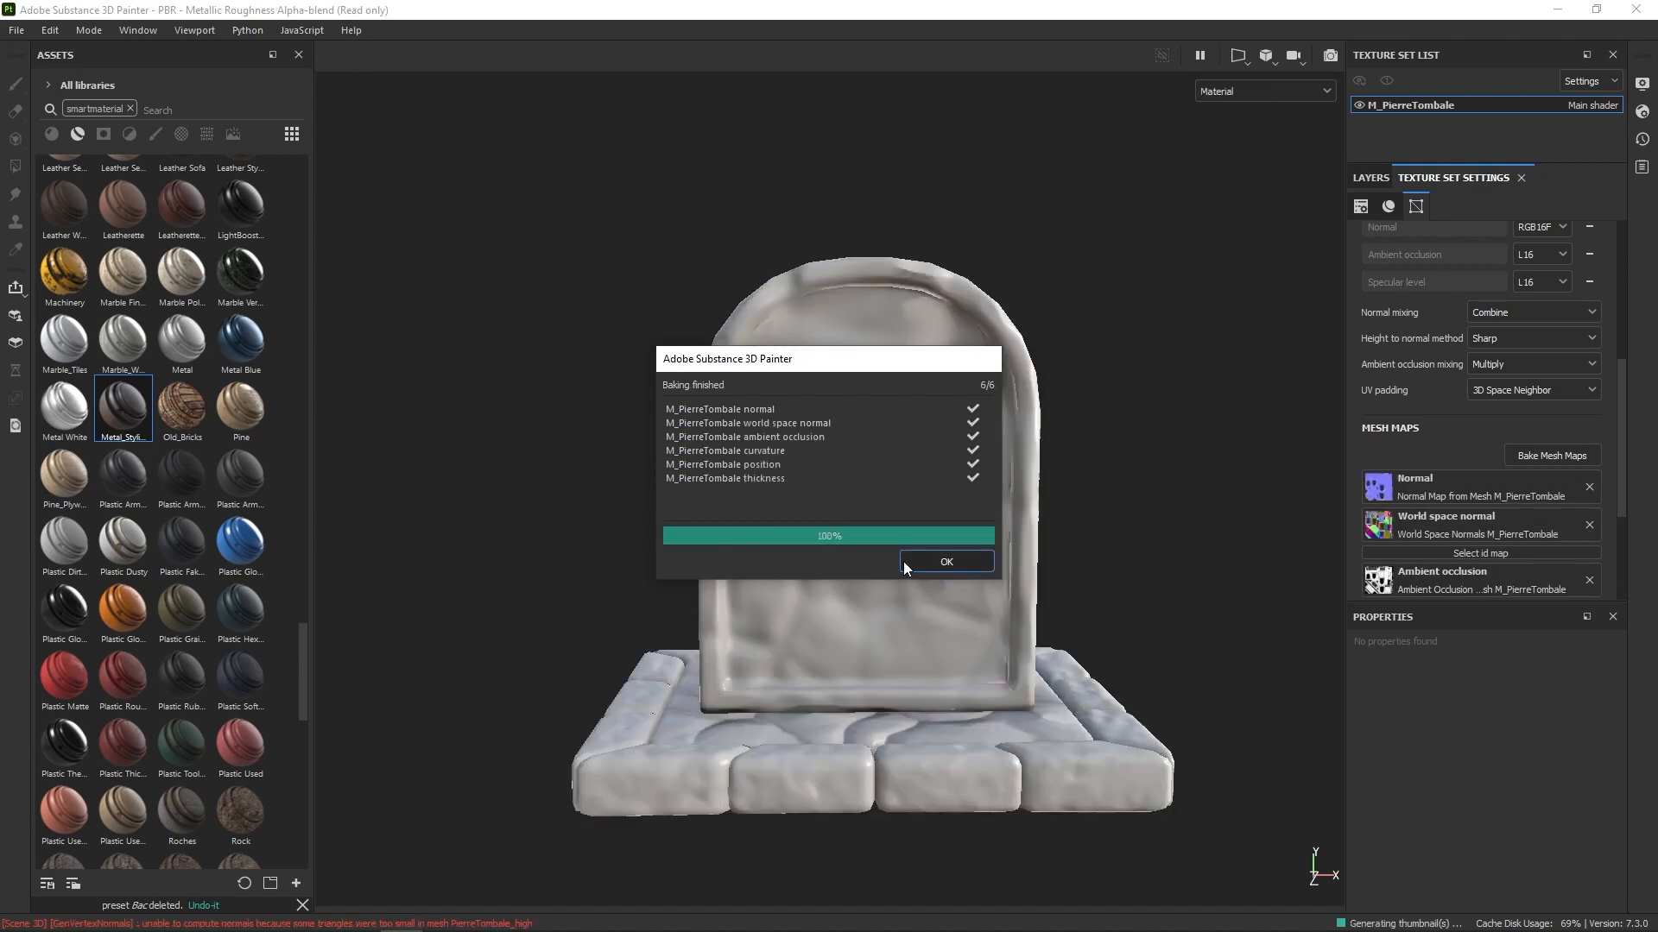
click(907, 562)
Step: Set the bake's max frontal and max rear distances to 0.02 and rebake the selected mesh maps
alt+drag(1114, 540, 1113, 483)
click(1571, 452)
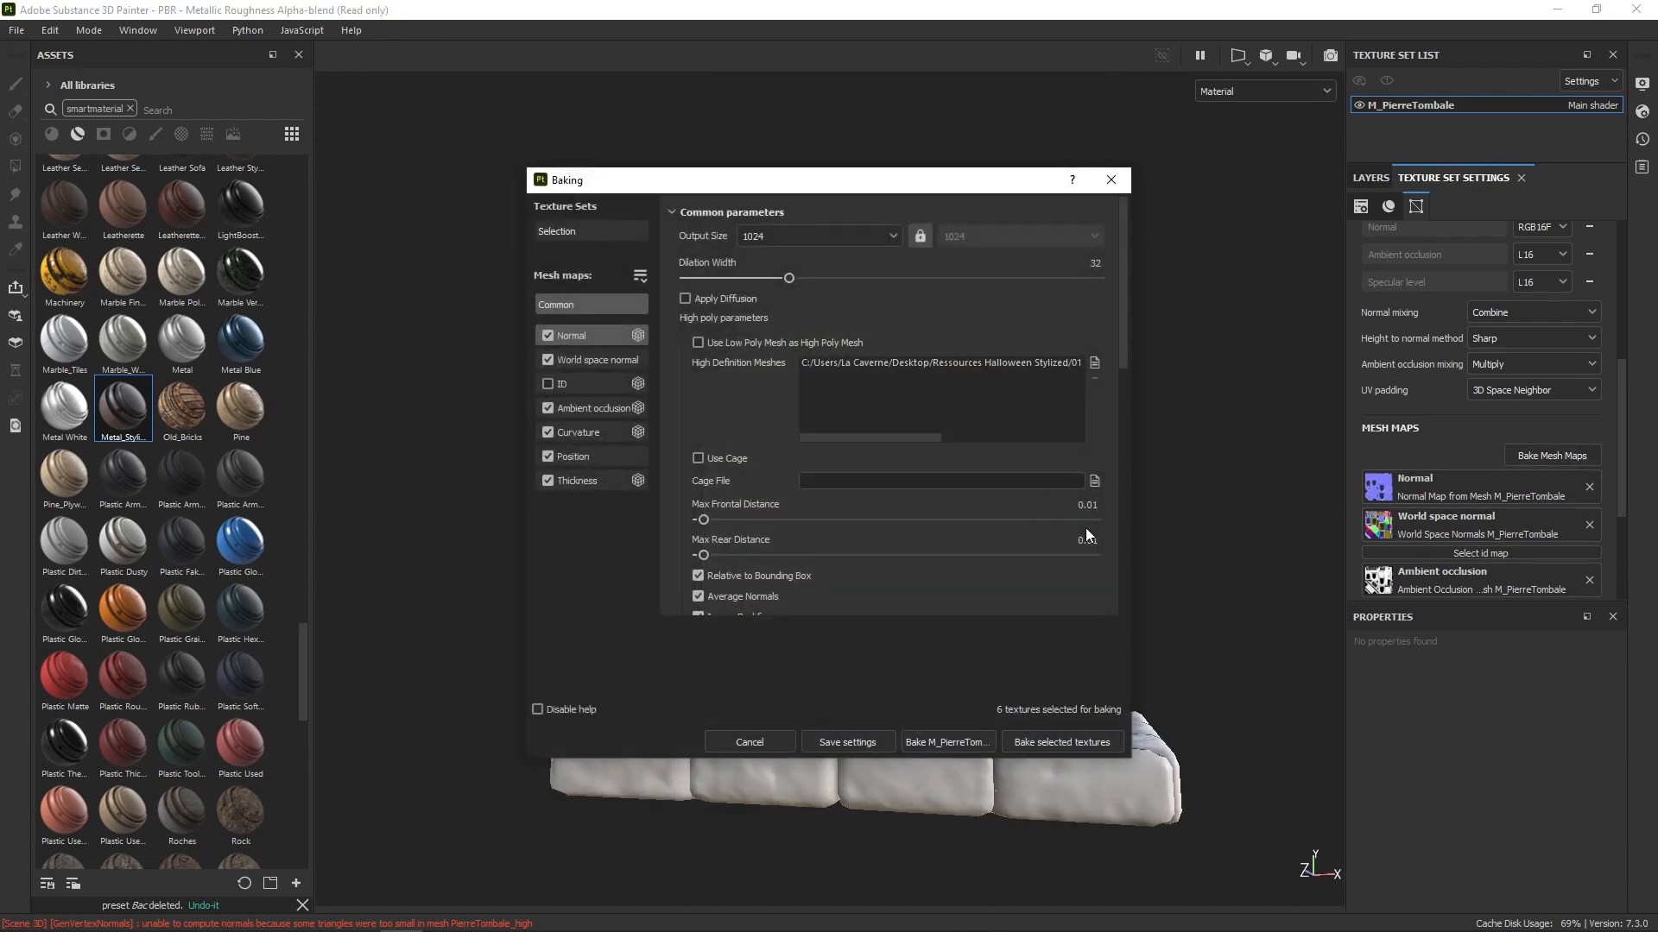
click(1087, 505)
text(0.02)
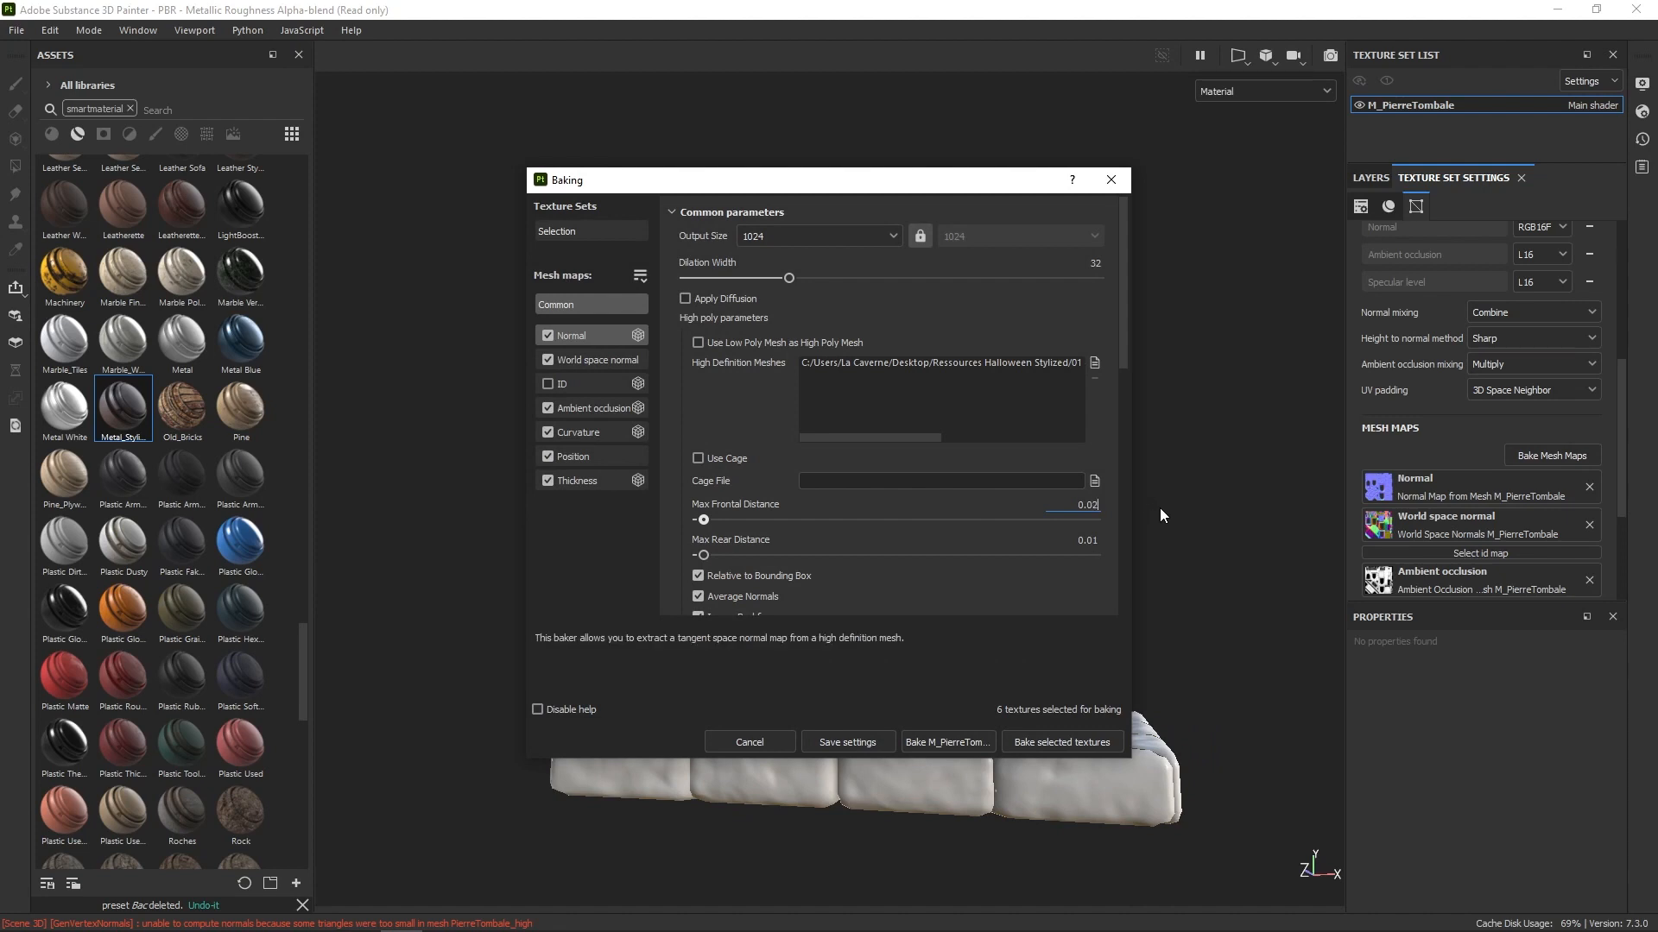
key(Return)
click(1074, 540)
text(0.)
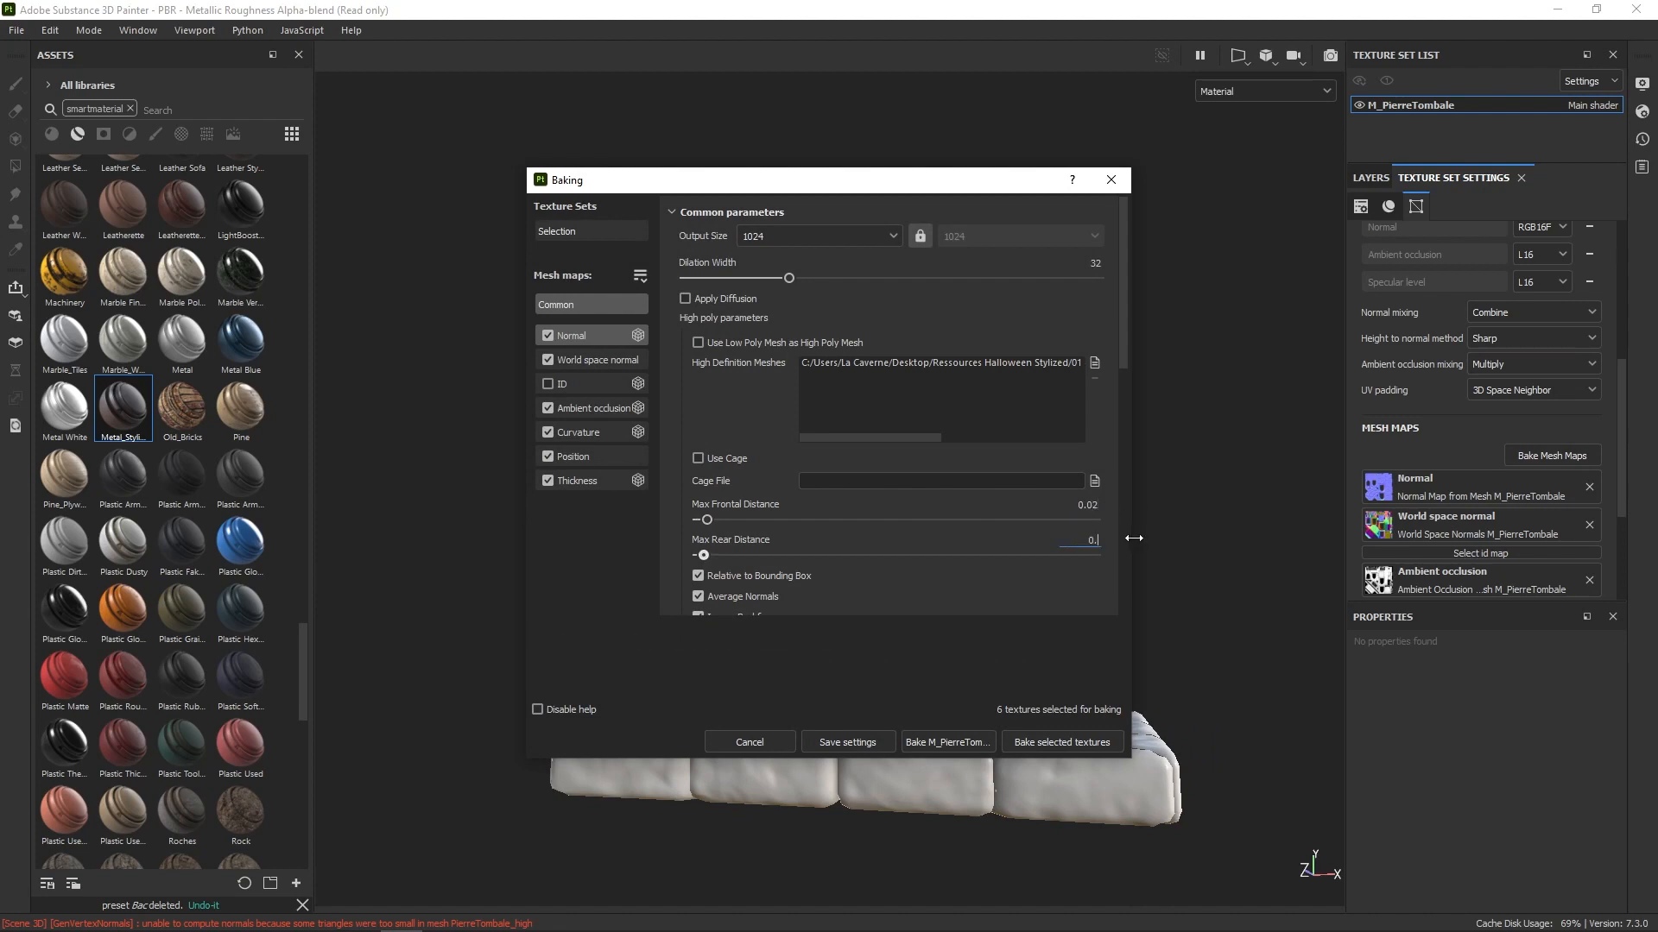
text(02)
click(1090, 743)
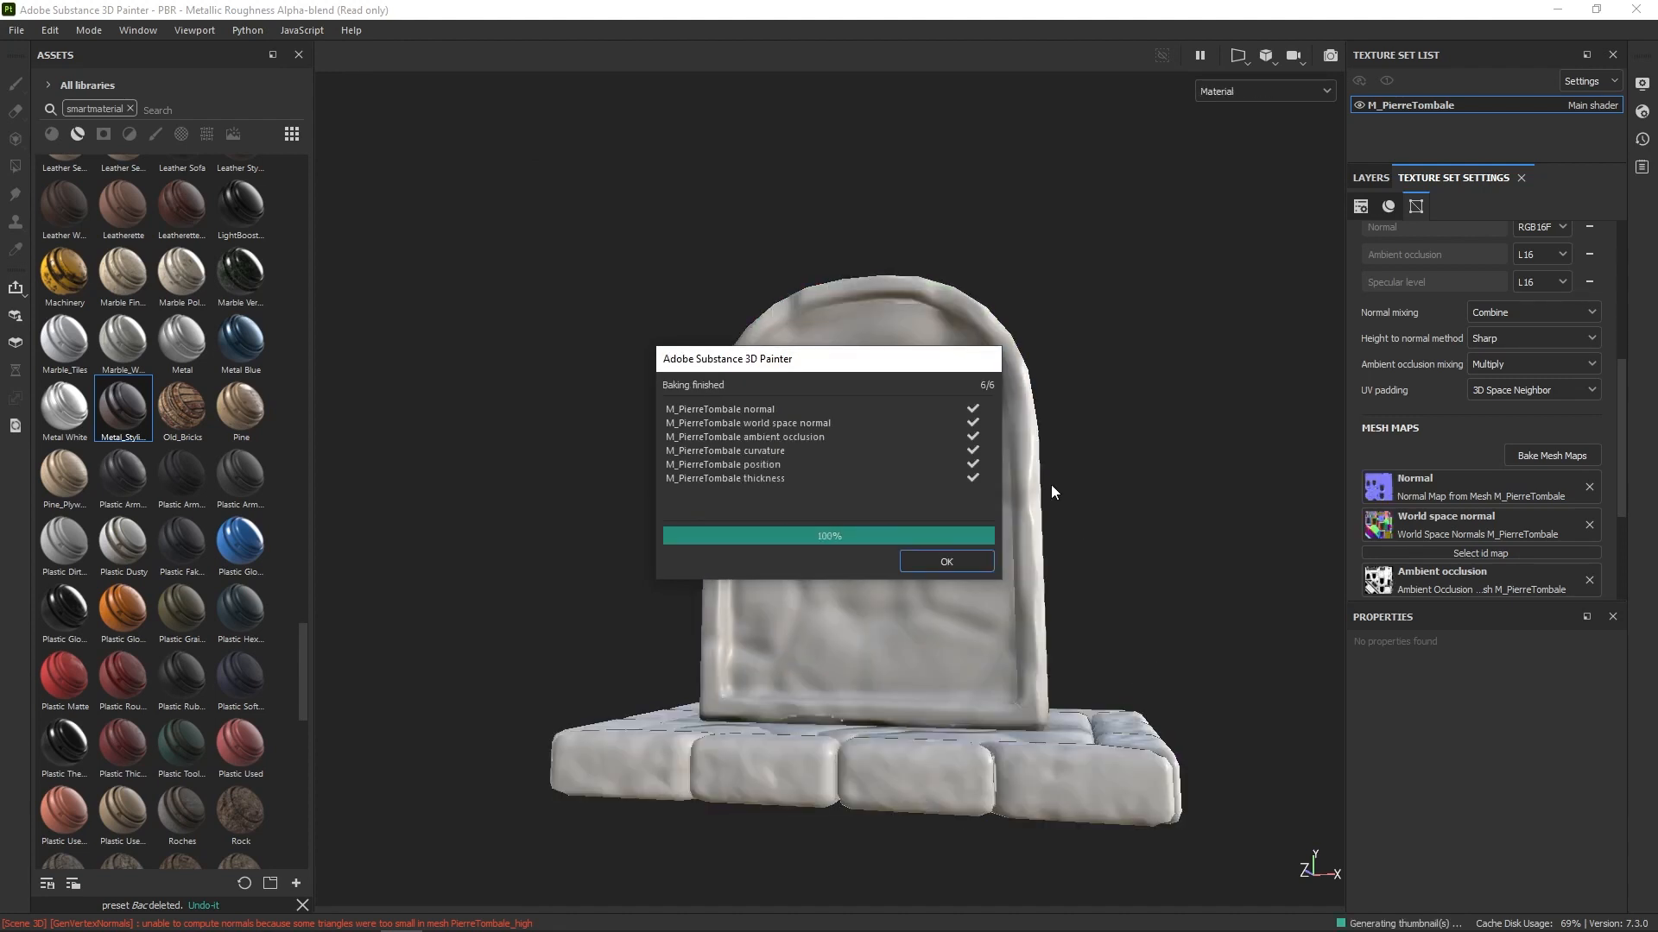
click(949, 563)
Step: Inspect the baked tombstone, set the bake output size to 8192 and raise the ambient occlusion baker's secondary rays
alt+drag(1081, 541, 764, 574)
alt+drag(1284, 565, 1398, 577)
alt+drag(1002, 566, 1161, 561)
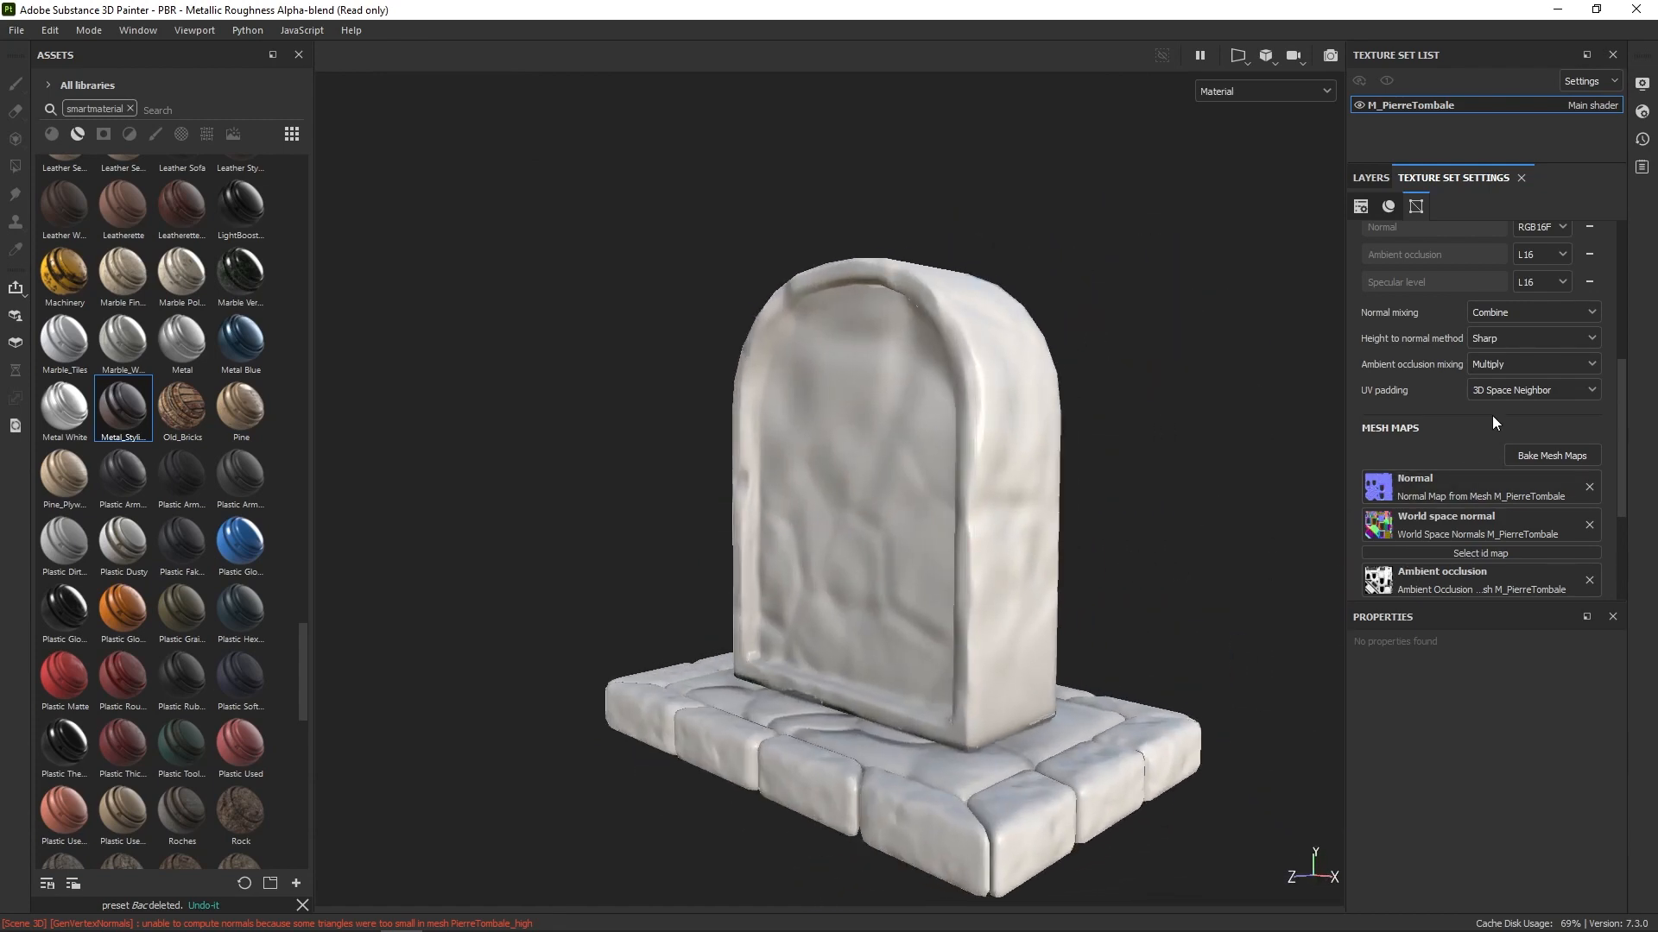
click(1542, 455)
click(886, 237)
click(799, 379)
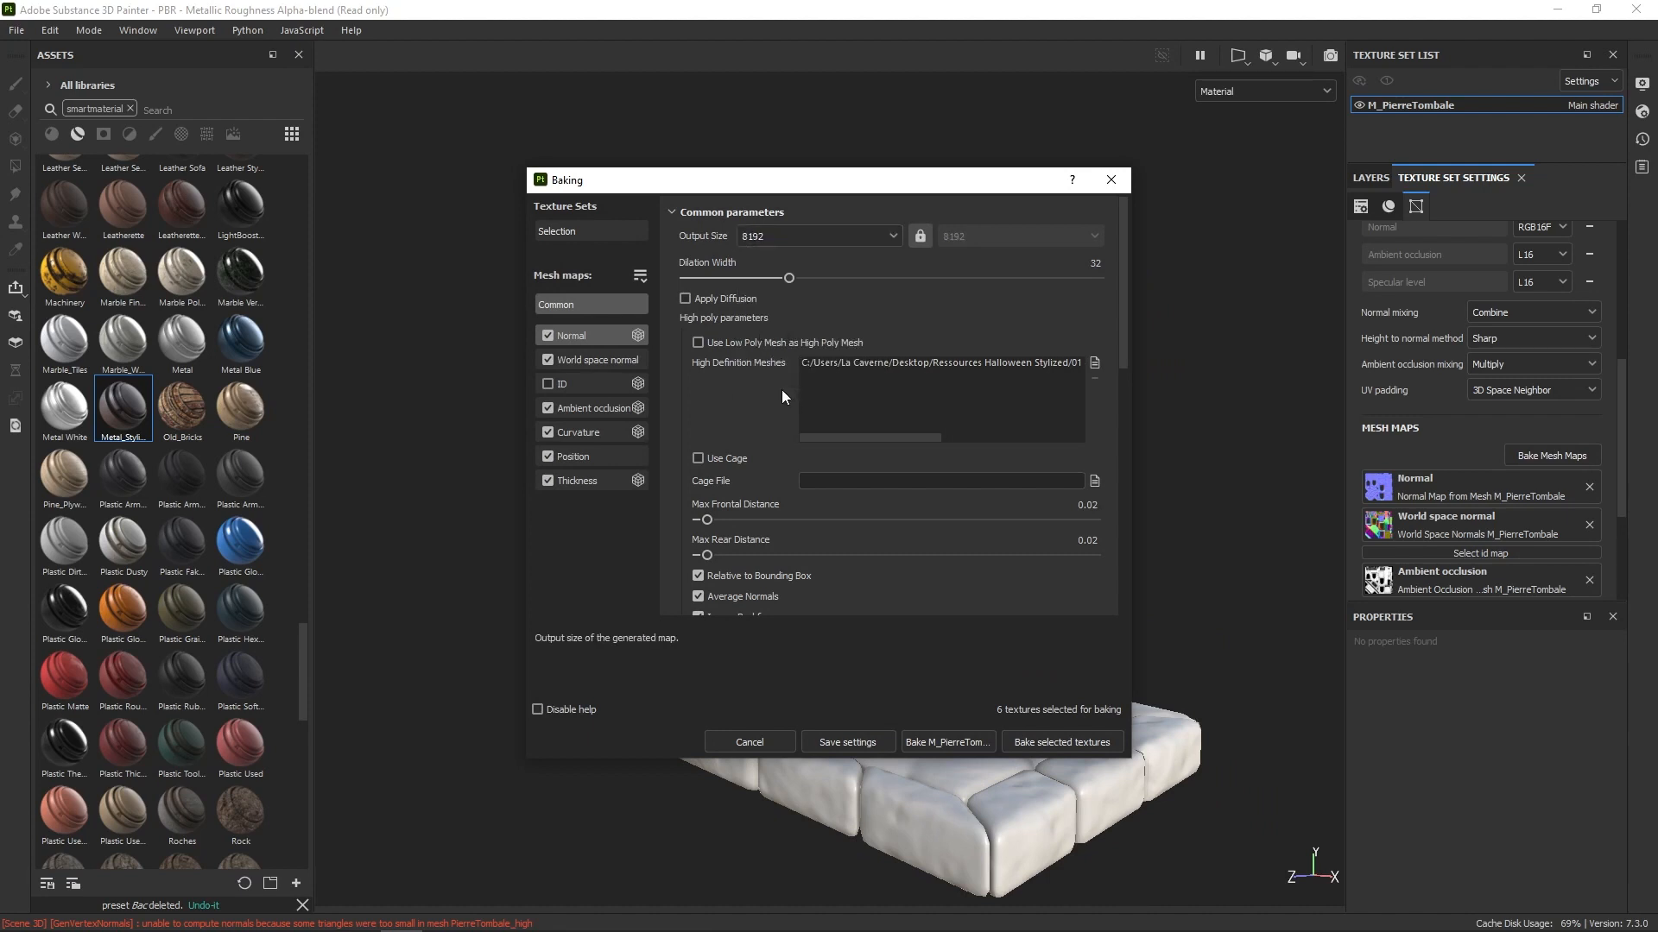
click(578, 407)
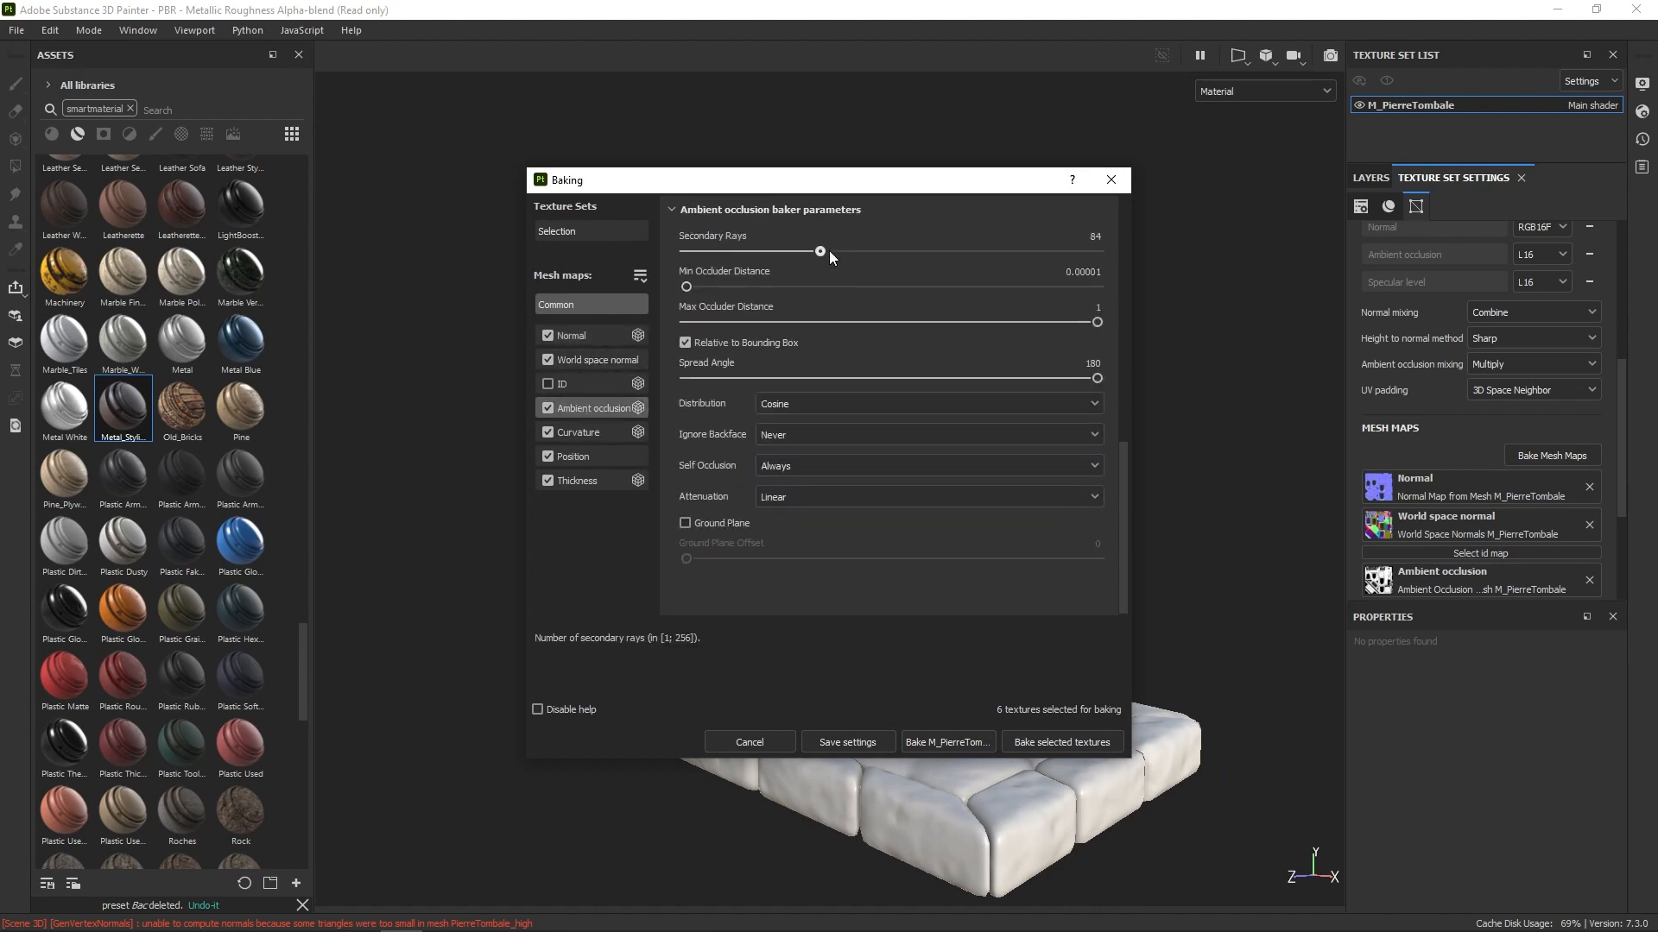
Step: Check the position, curvature and thickness baker parameters, and rebake the selected mesh maps with the new settings
click(578, 456)
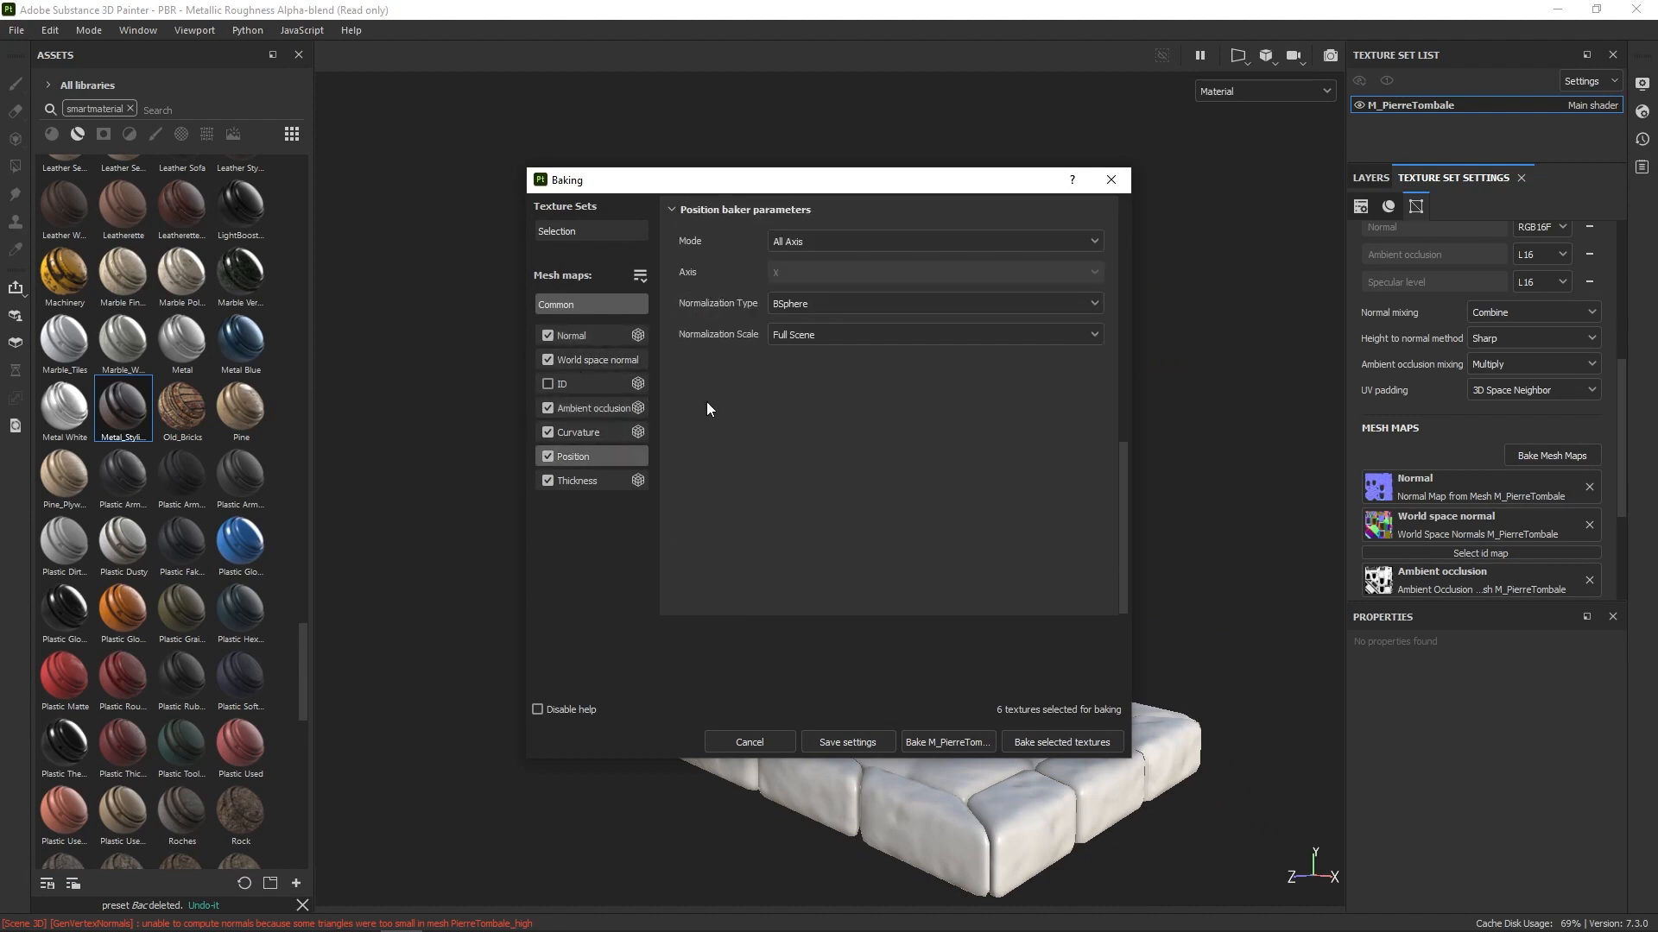
click(604, 432)
click(628, 481)
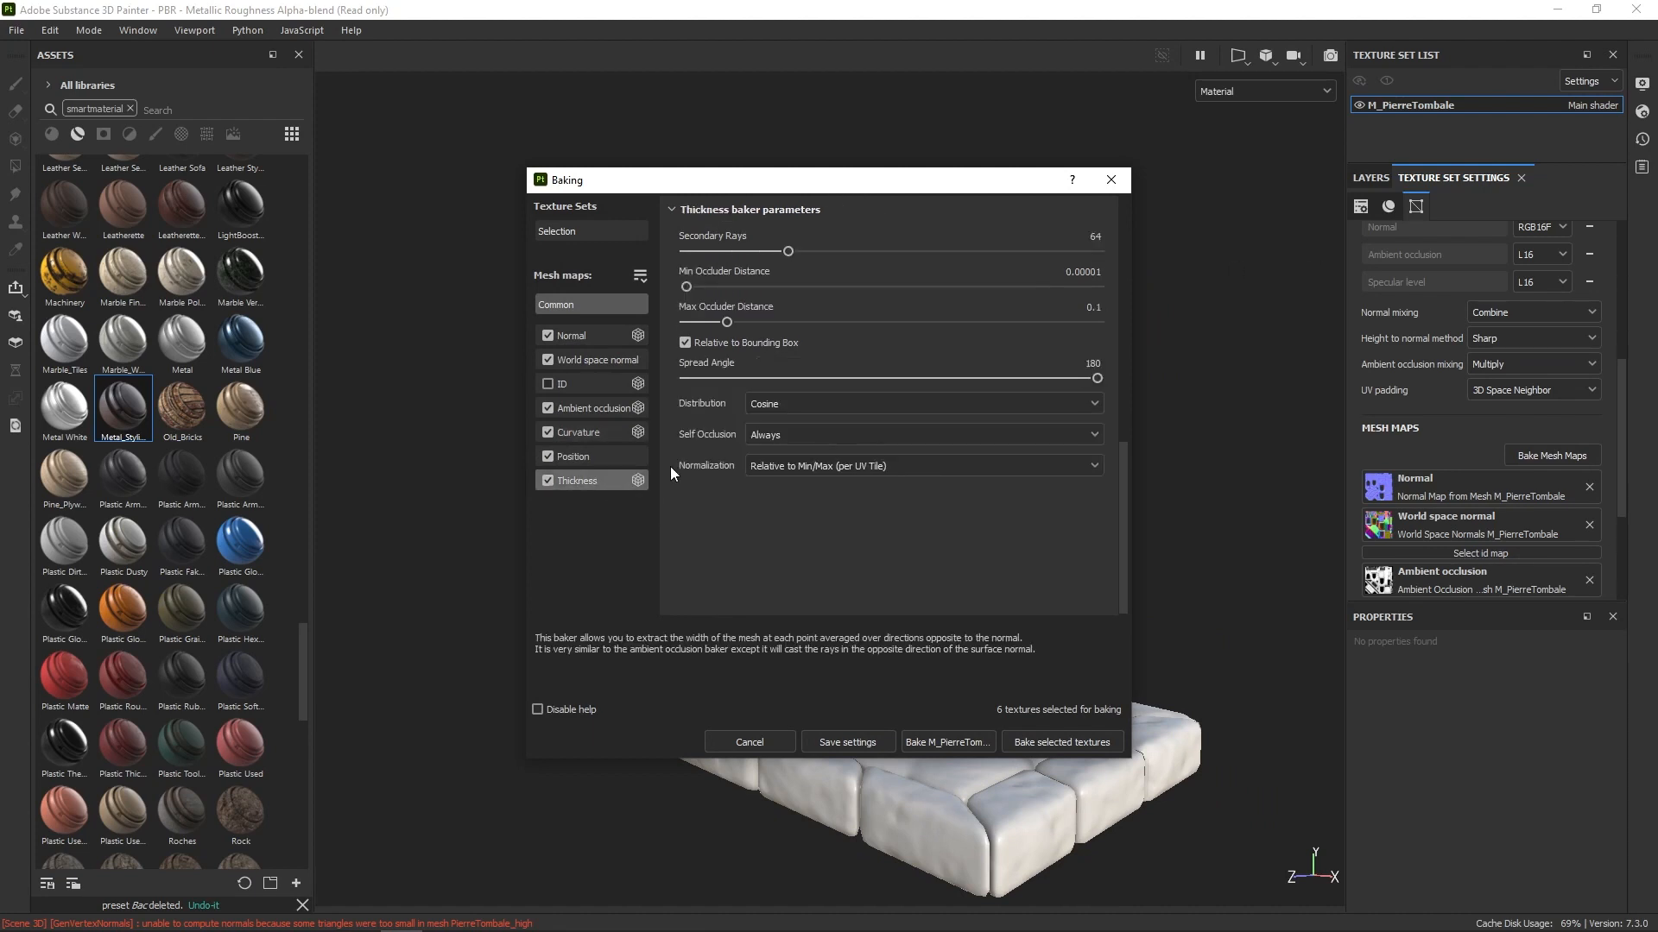
click(1069, 740)
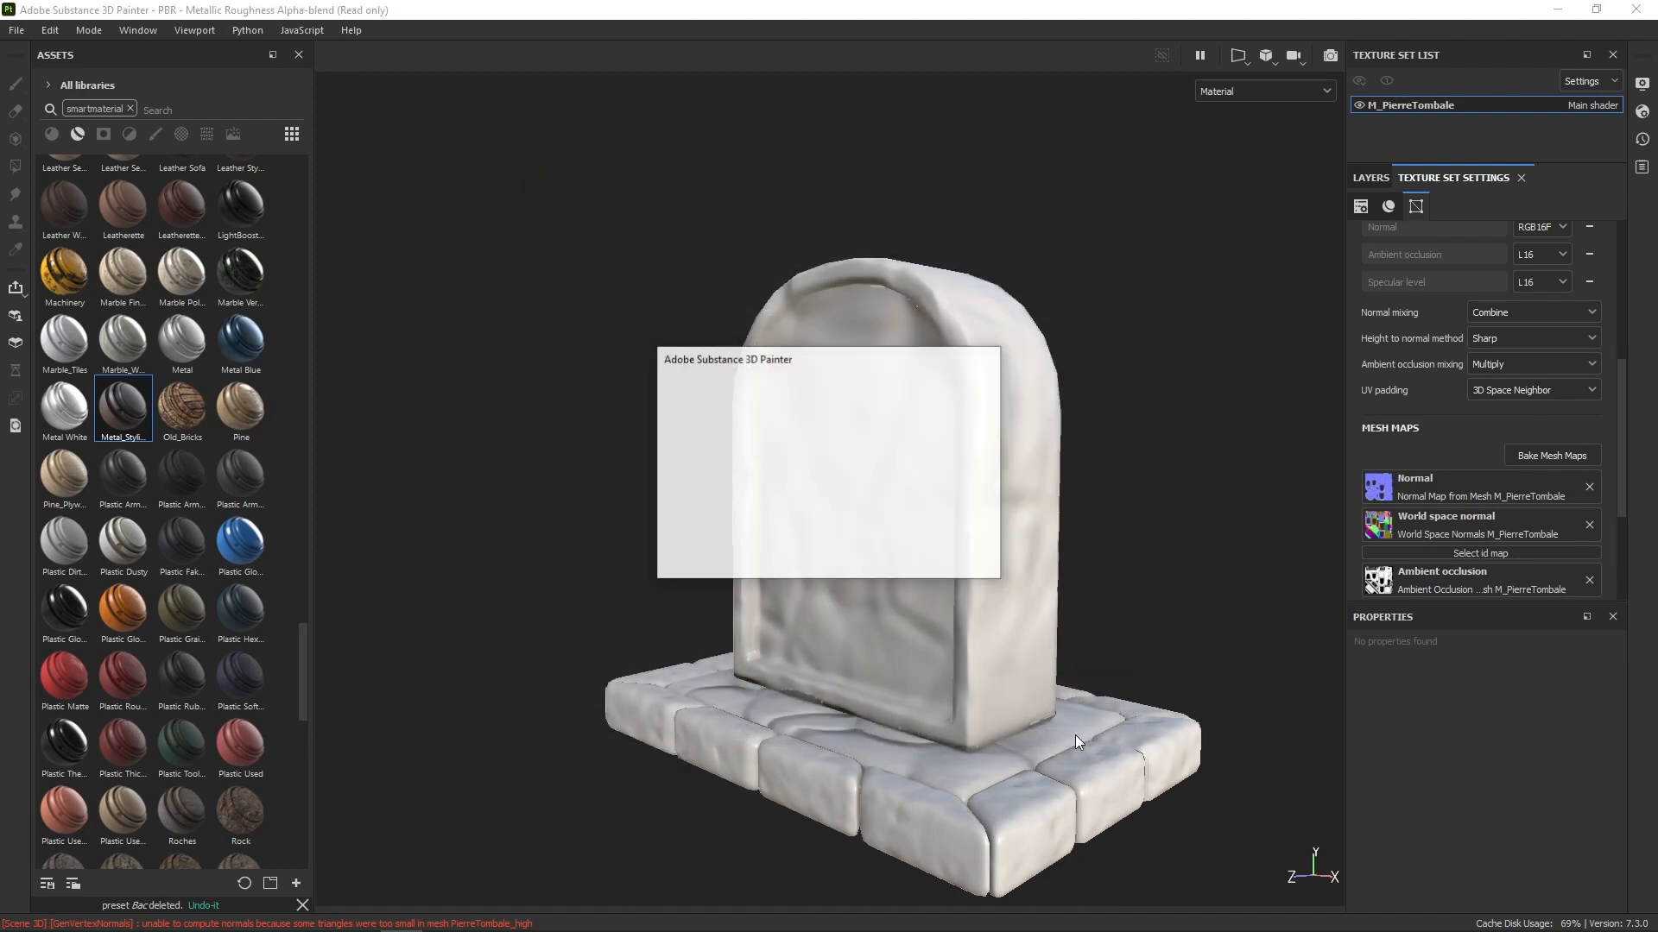
click(955, 532)
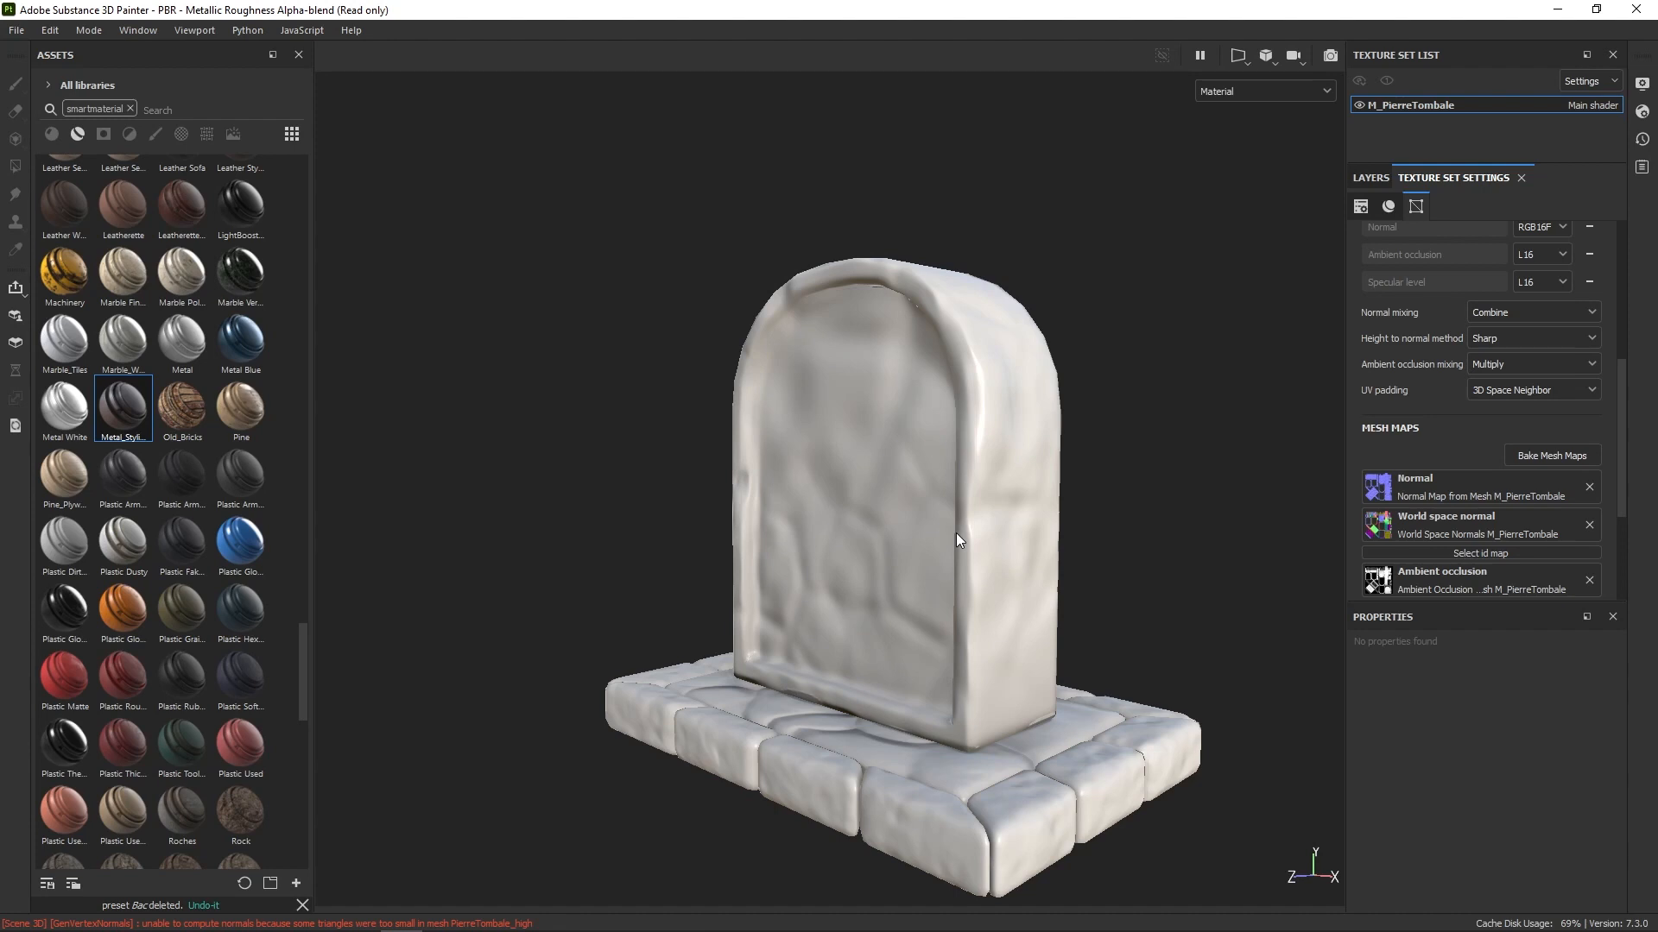
Step: Apply the Rock_Stylized smart material to the tombstone's layer stack and view the stone from the front
click(1380, 178)
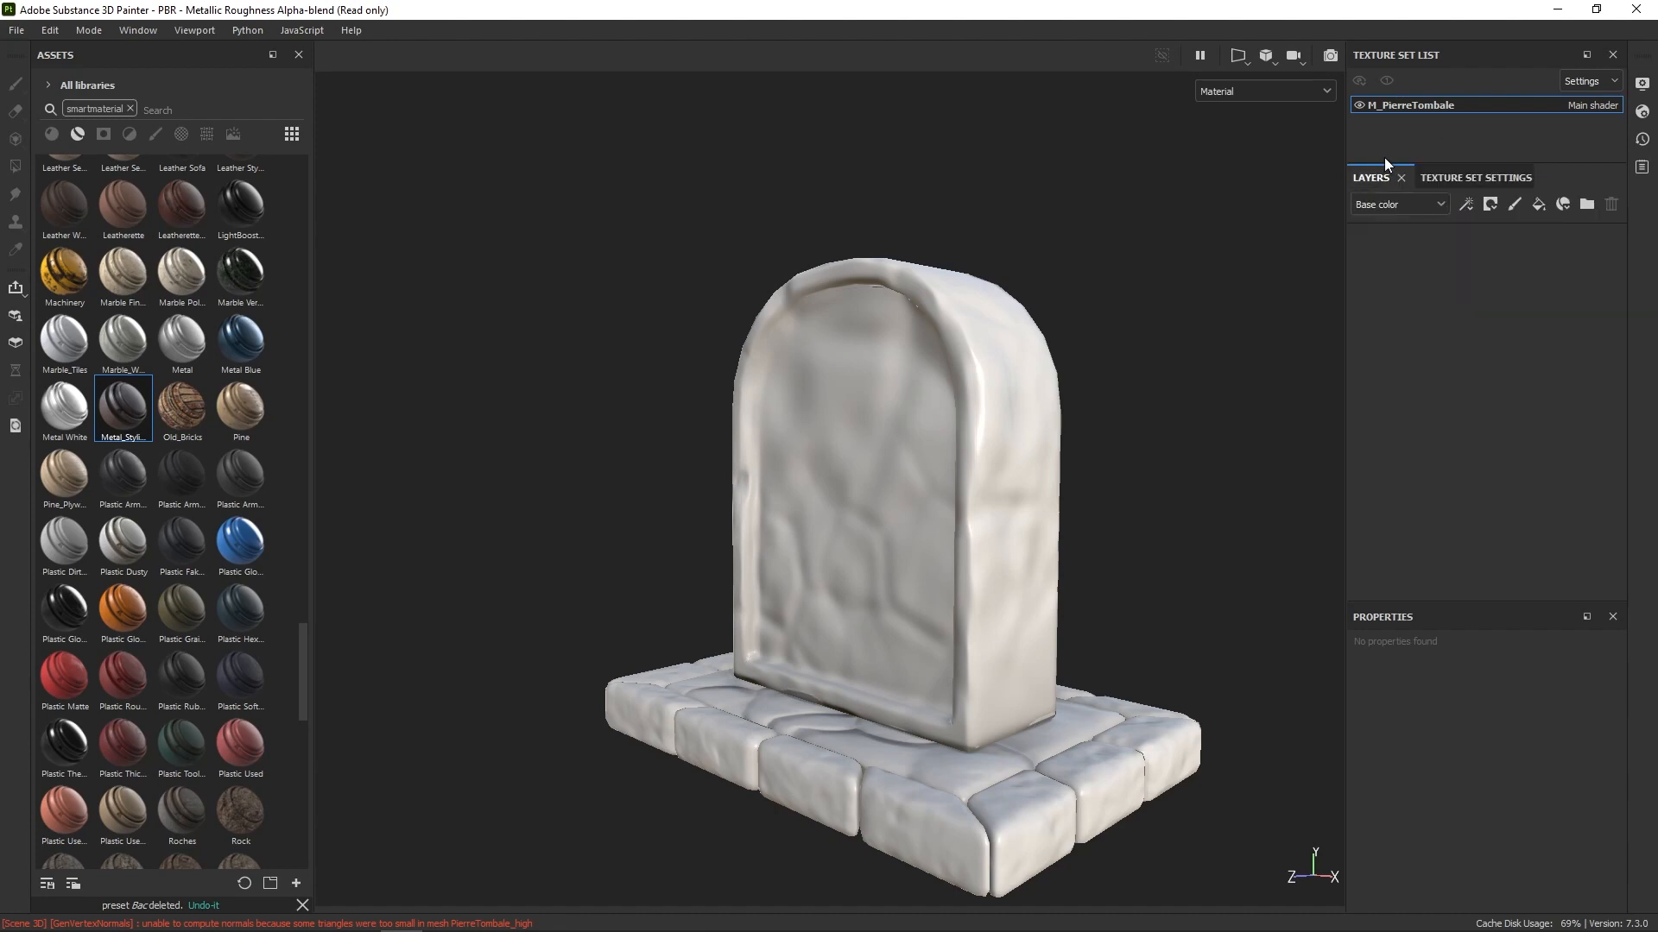
scroll(309, 663, down, 7)
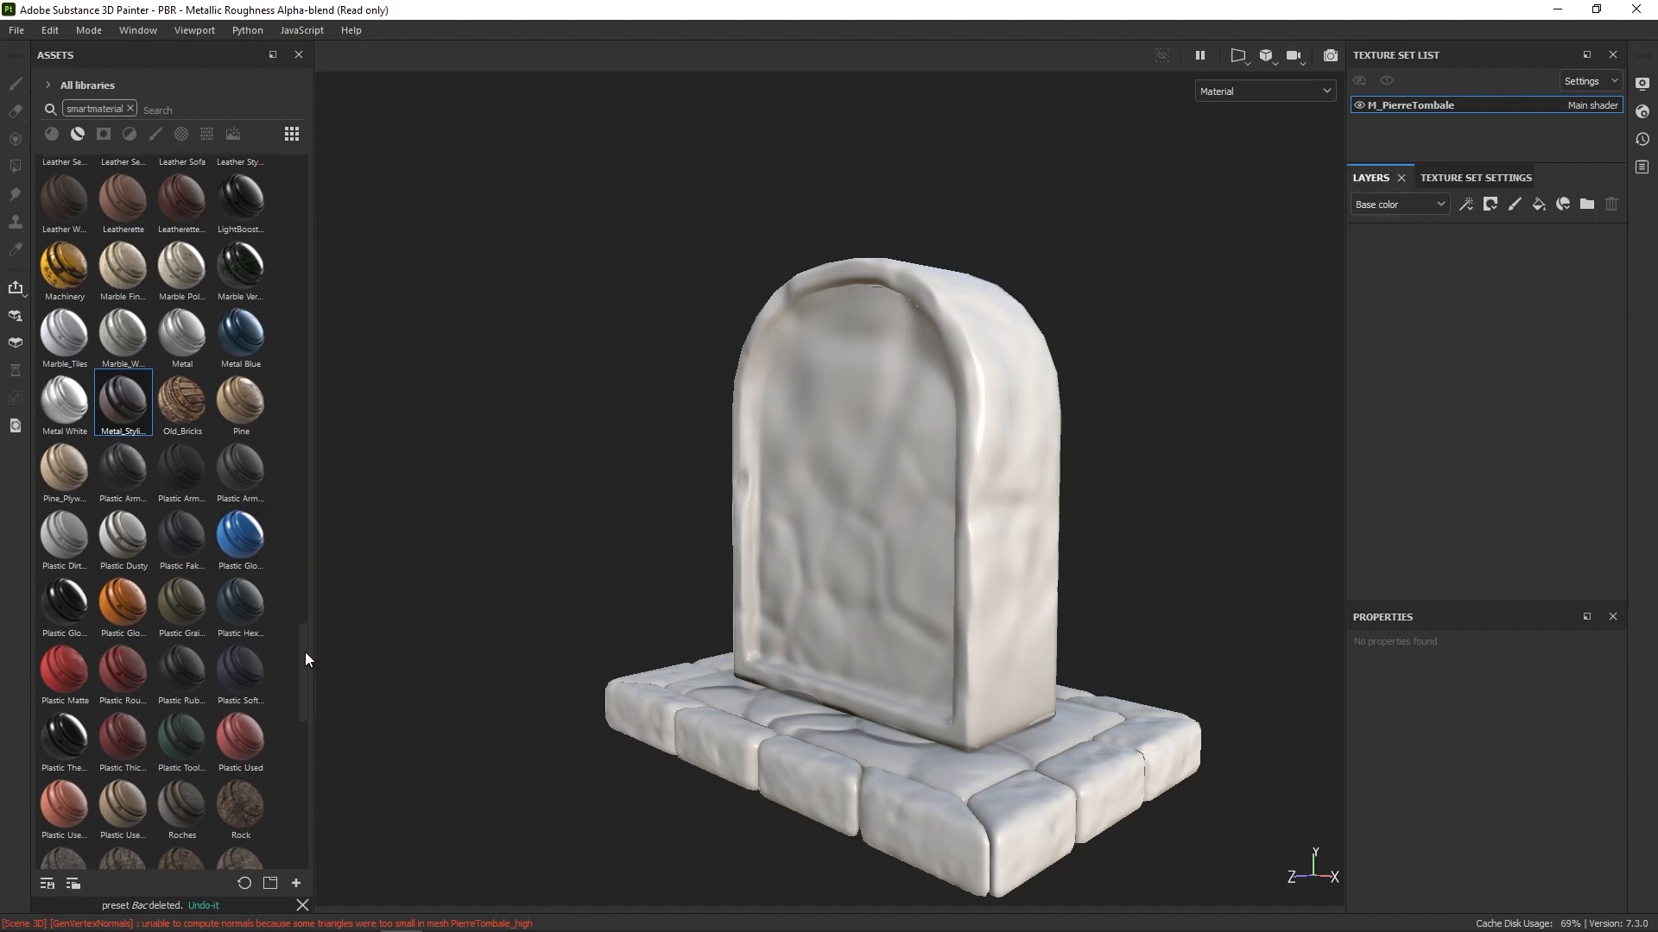
drag(123, 485, 1429, 300)
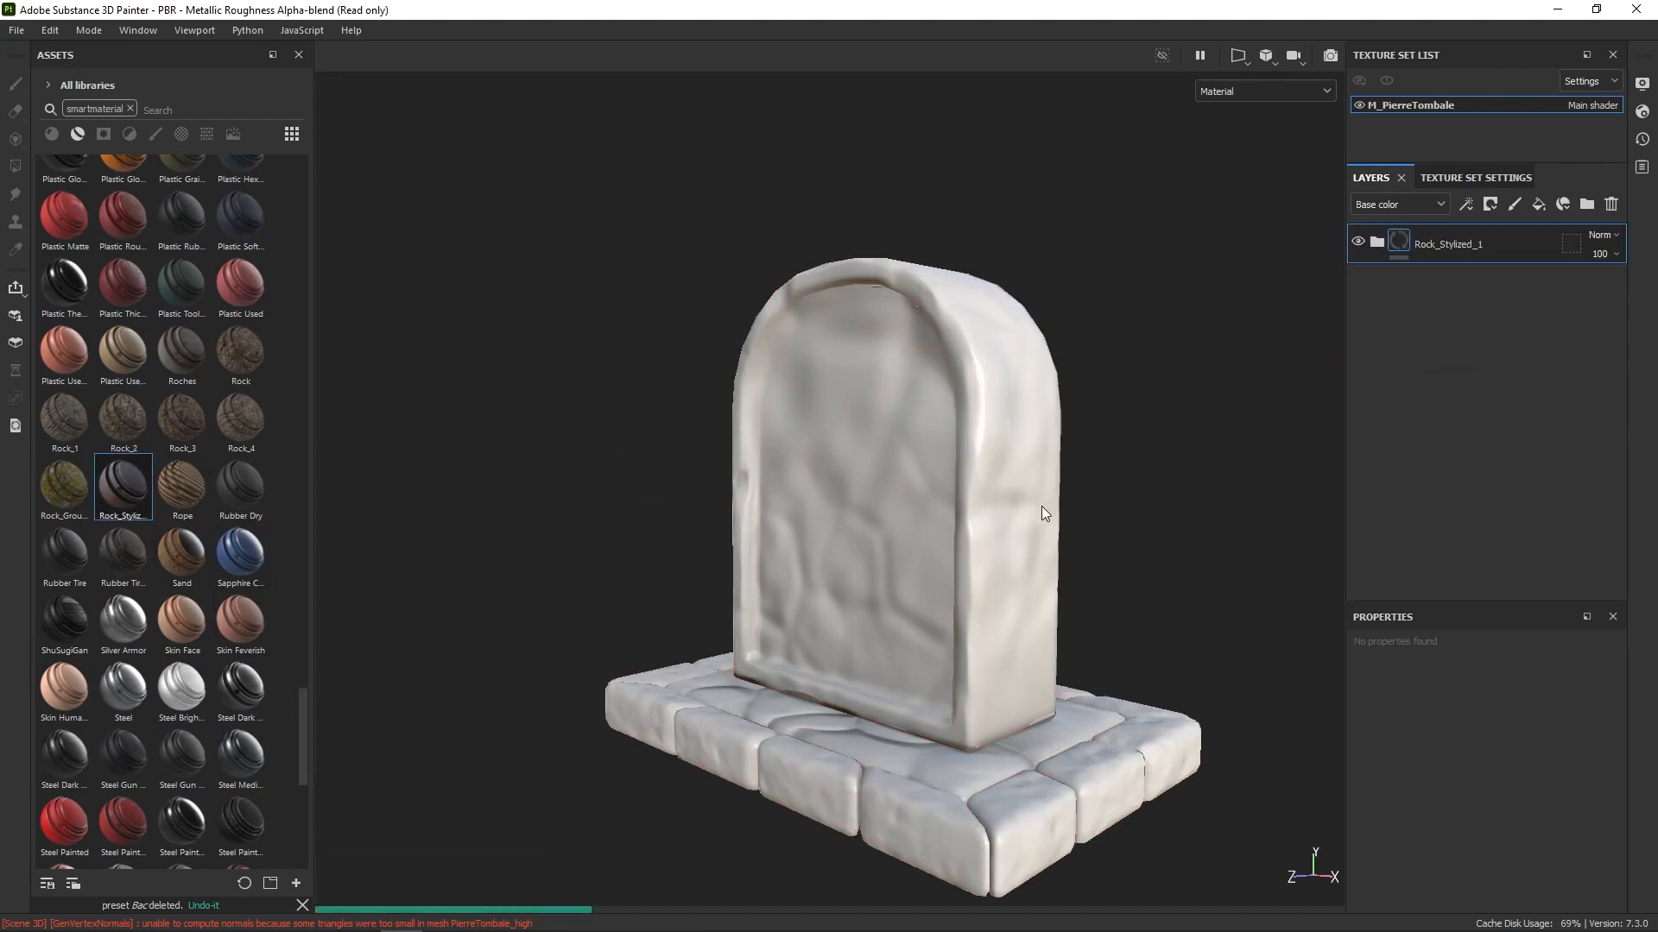
alt+drag(1126, 547, 1259, 508)
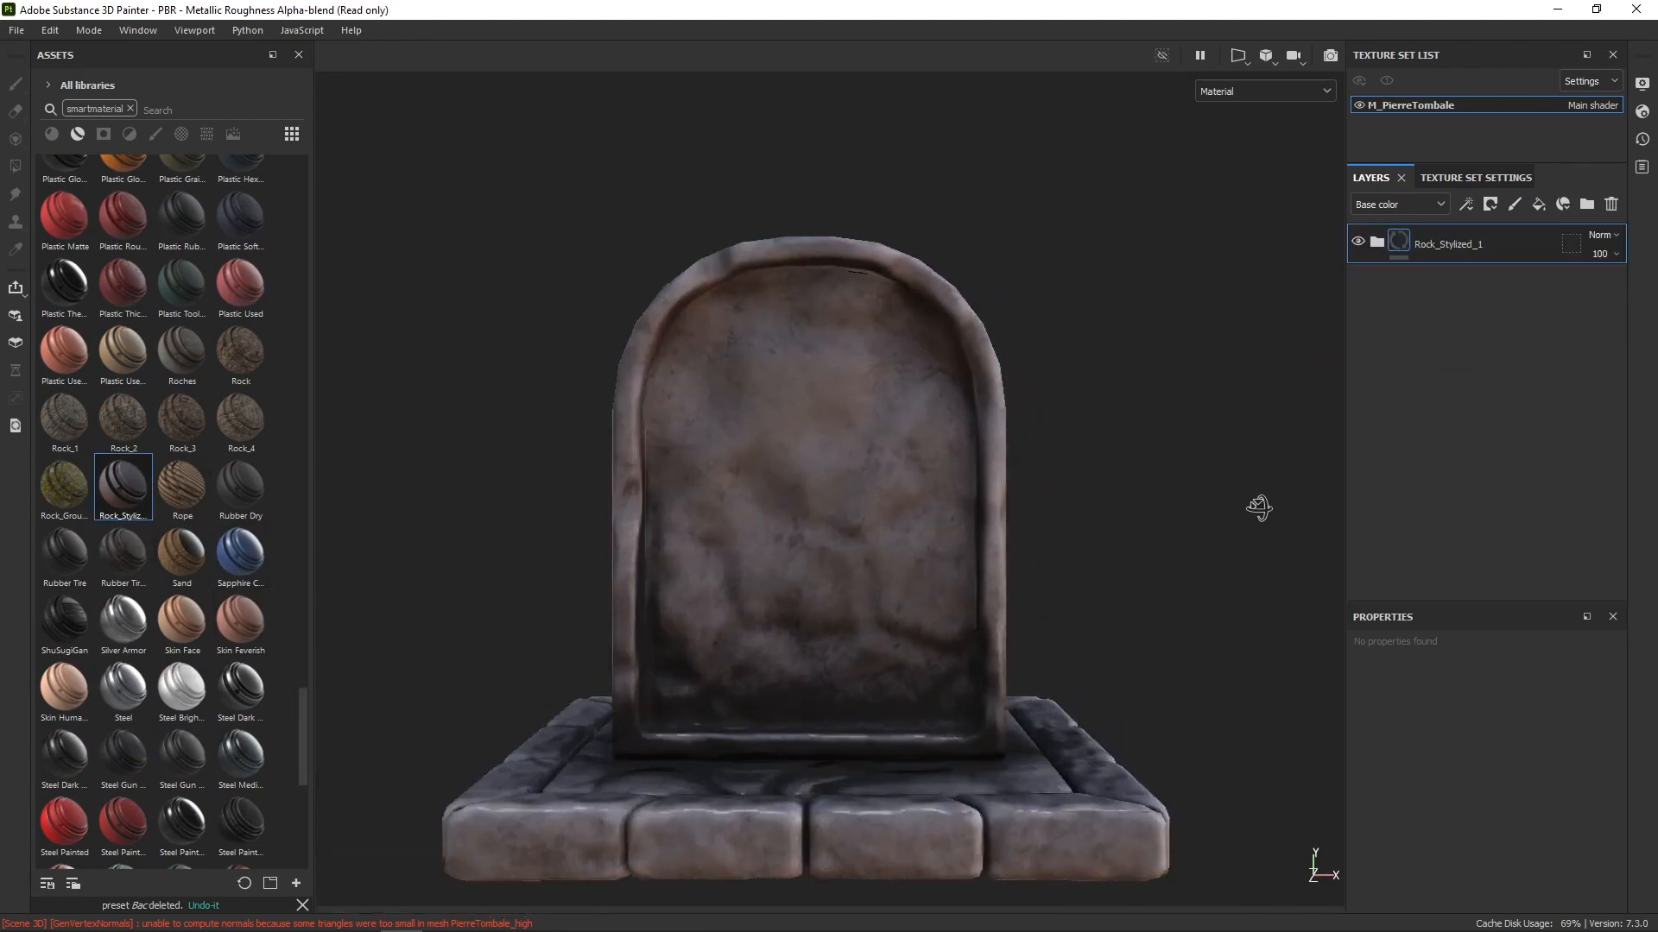
Step: Add a paint layer above the Rock_Stylized_1 folder and name it Texte
click(1516, 202)
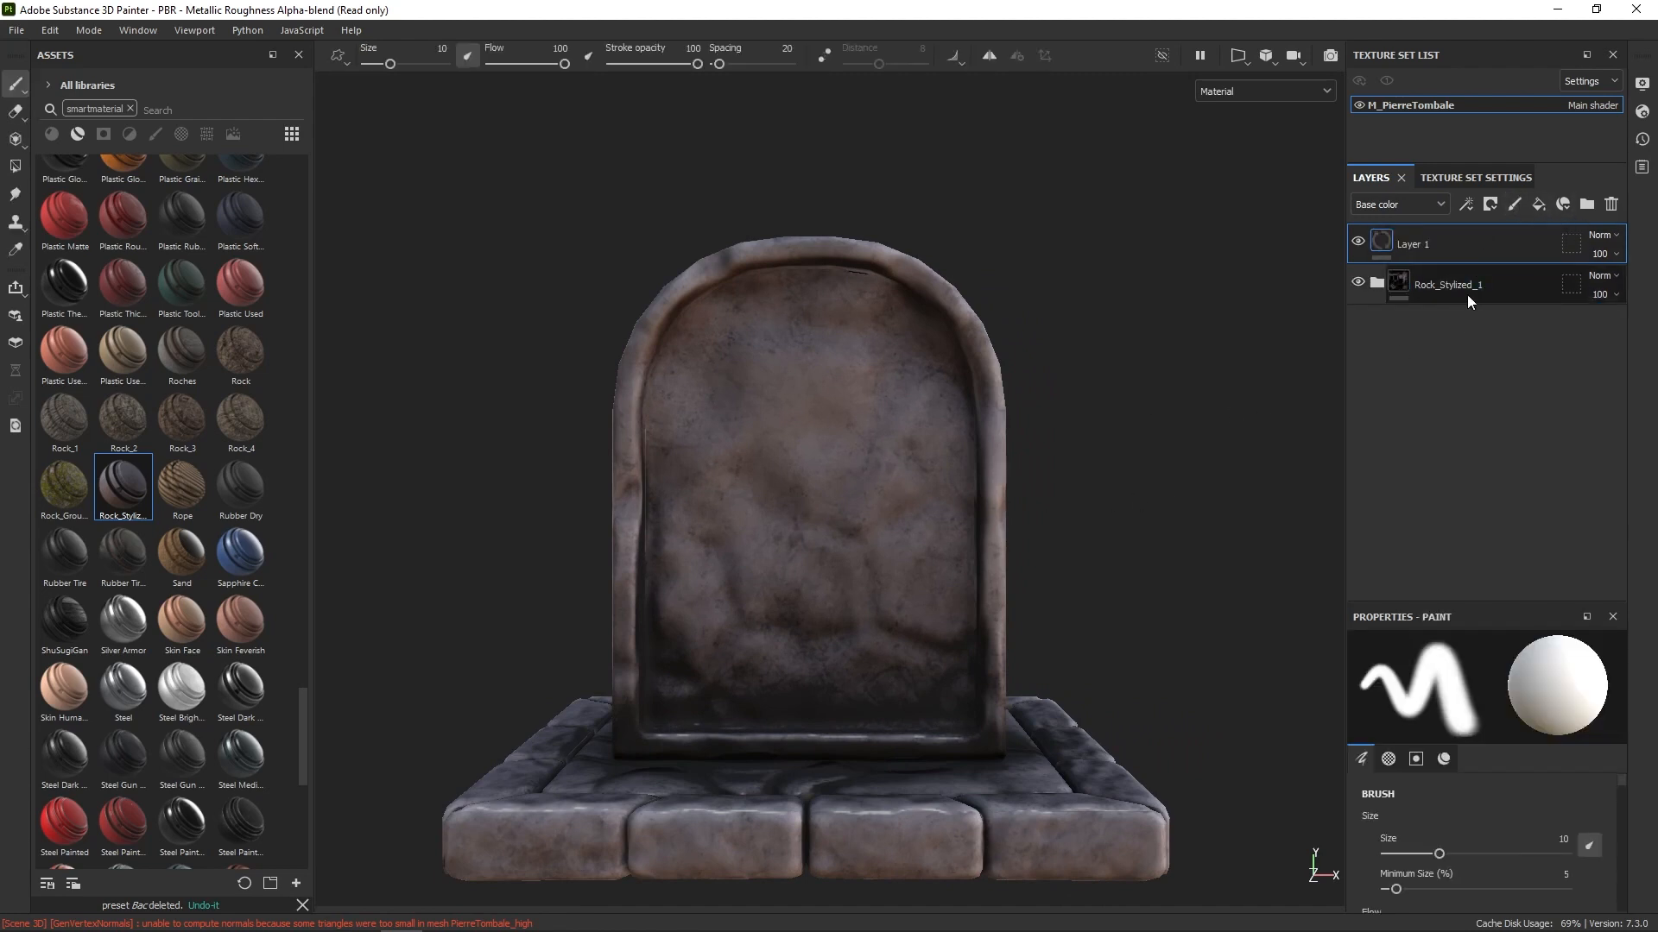
double_click(1421, 242)
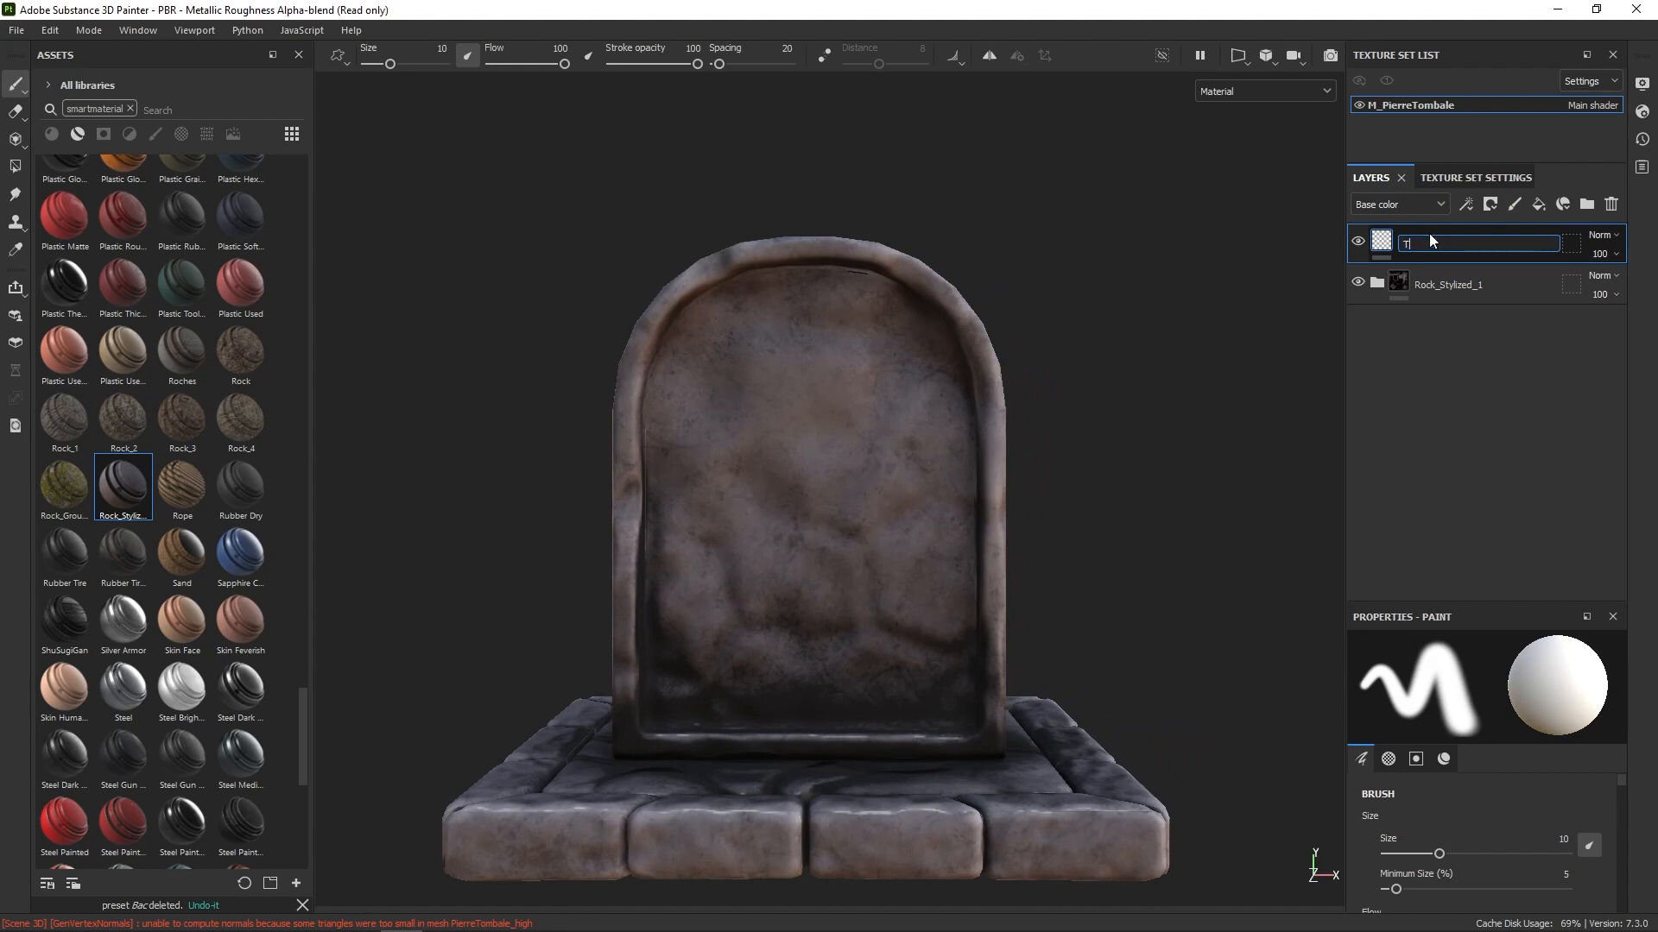
text(Texte)
key(Return)
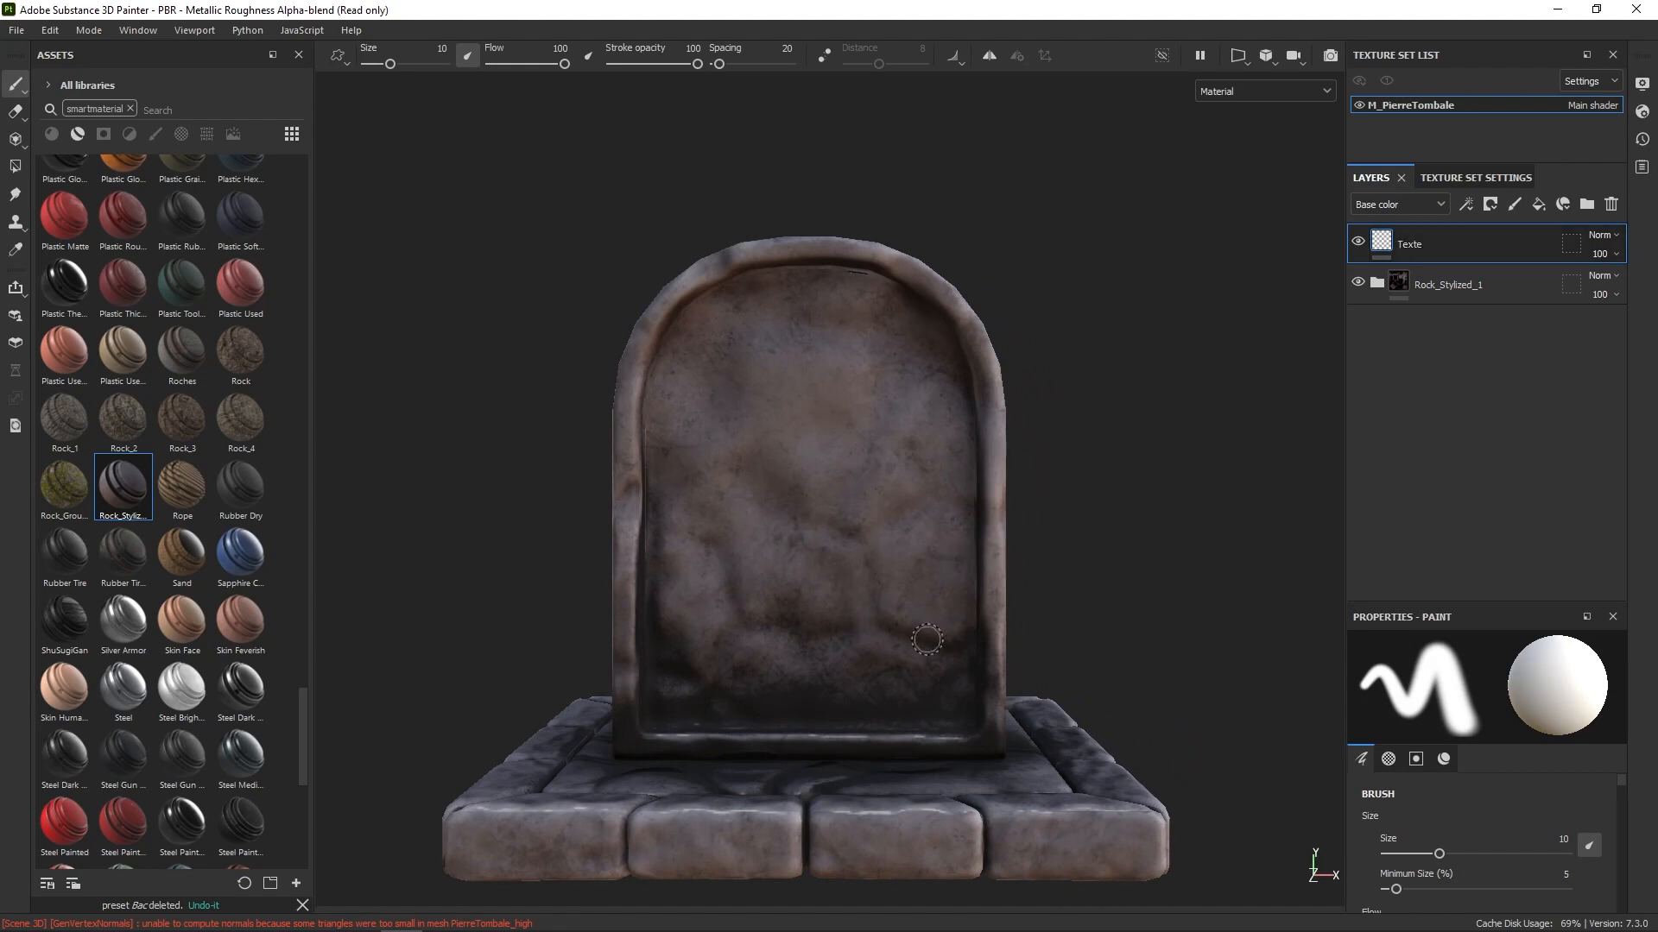
Step: Clear the smart material filter and choose the Font Libre Baskerville alpha for the brush
click(132, 106)
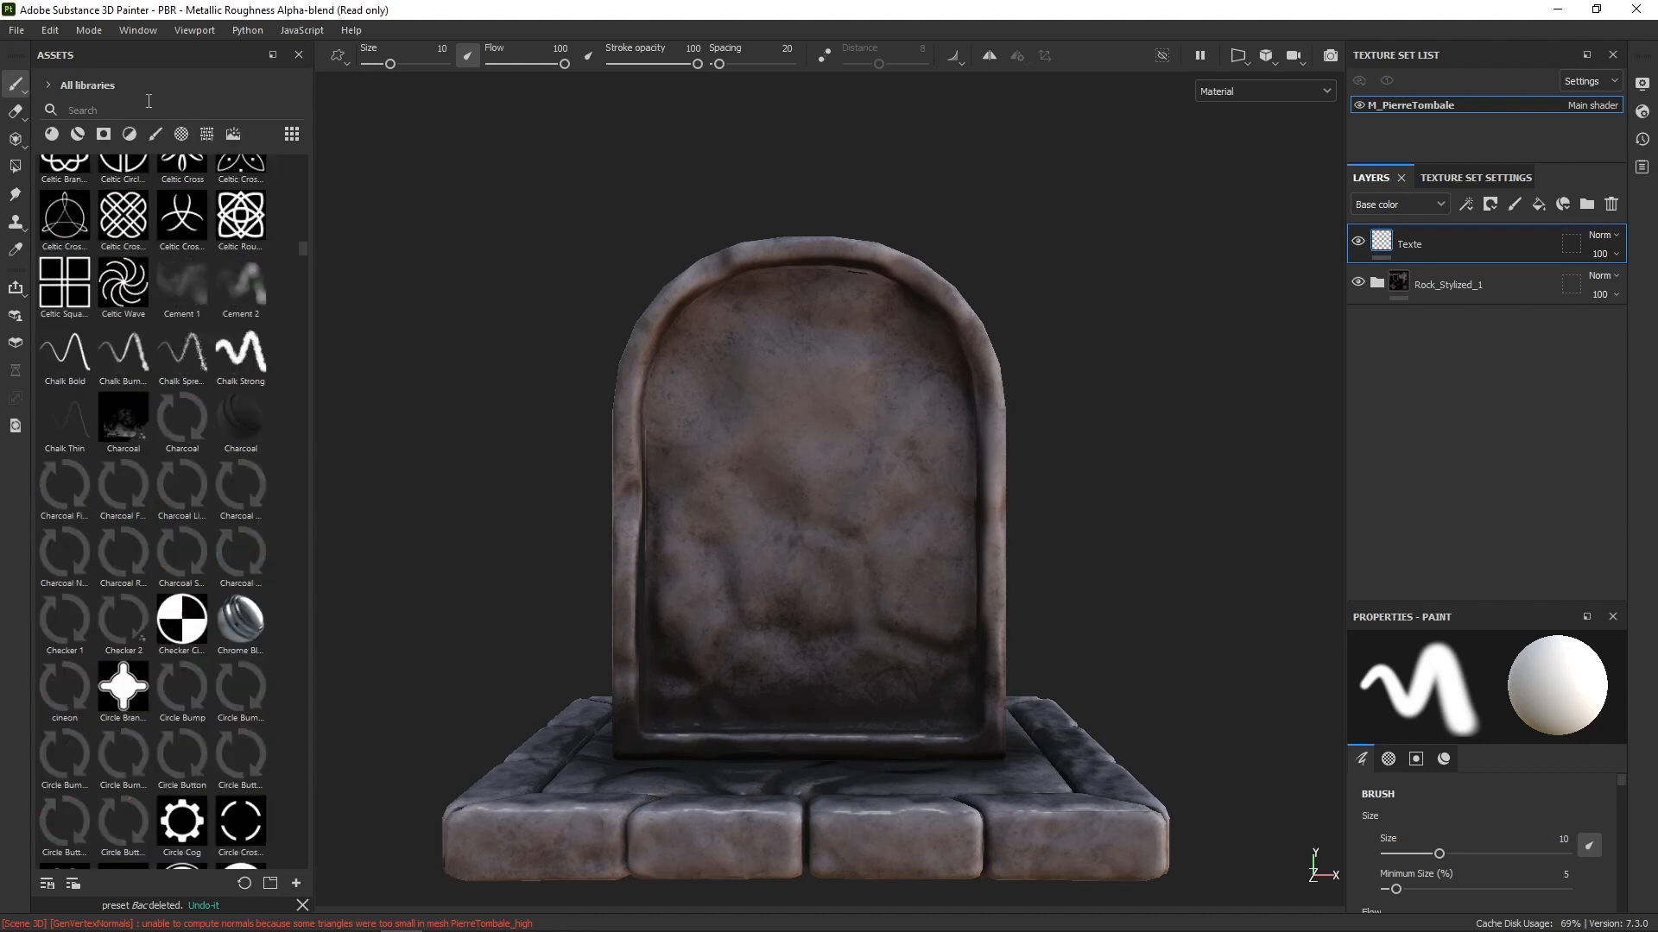
click(206, 133)
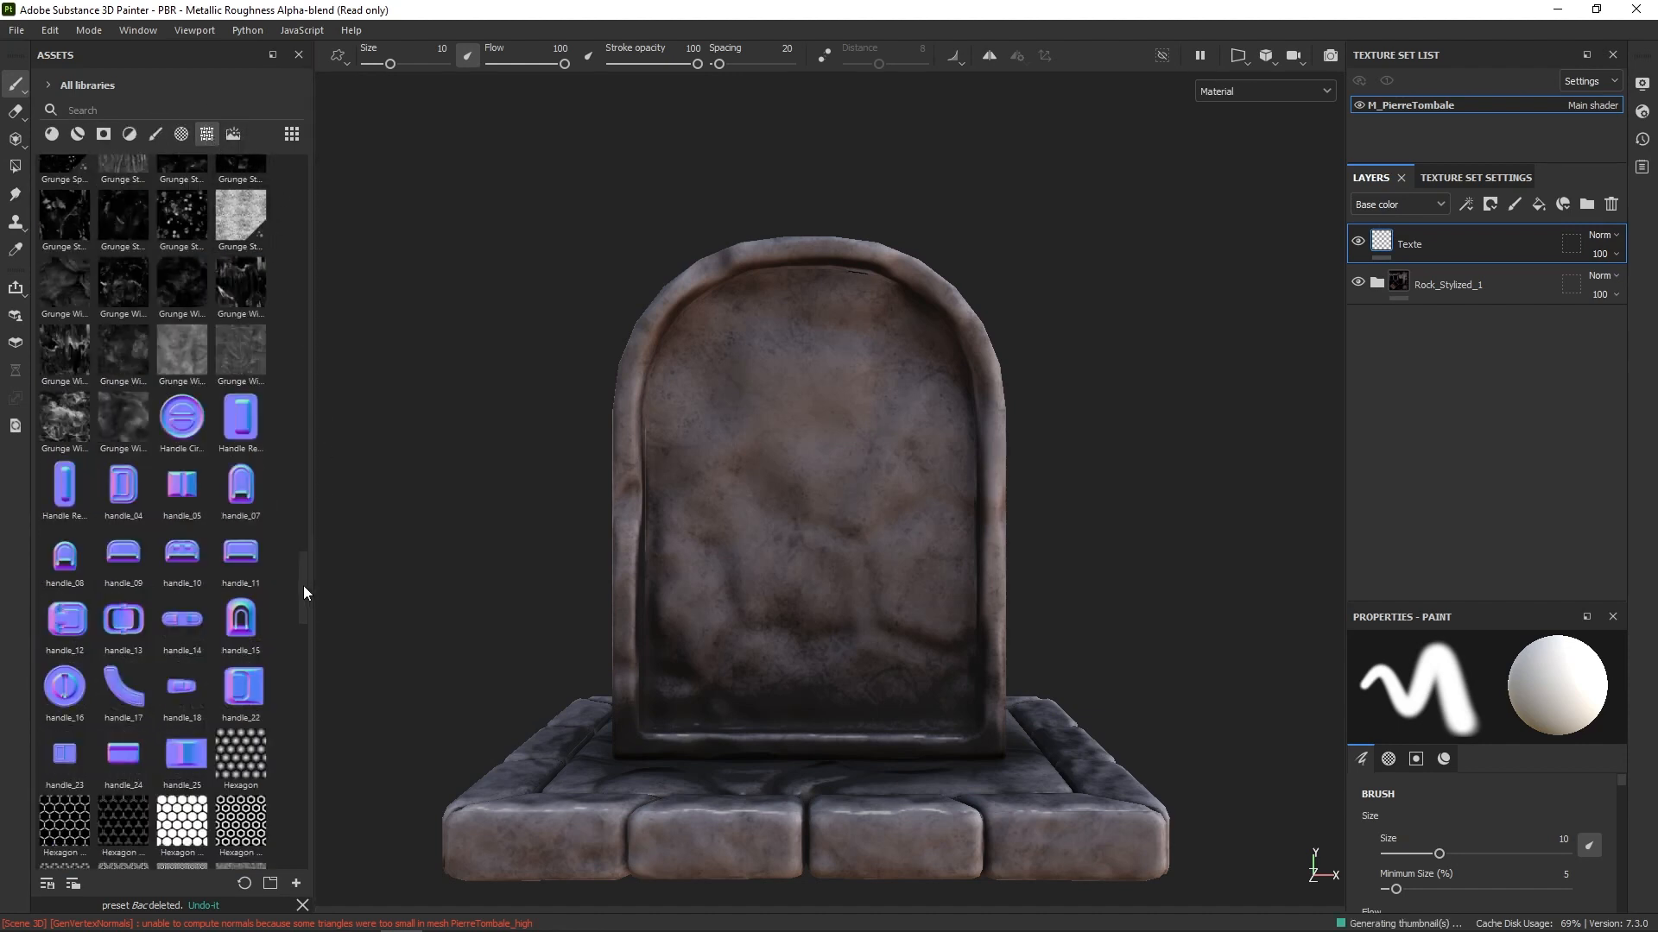
drag(303, 585, 303, 834)
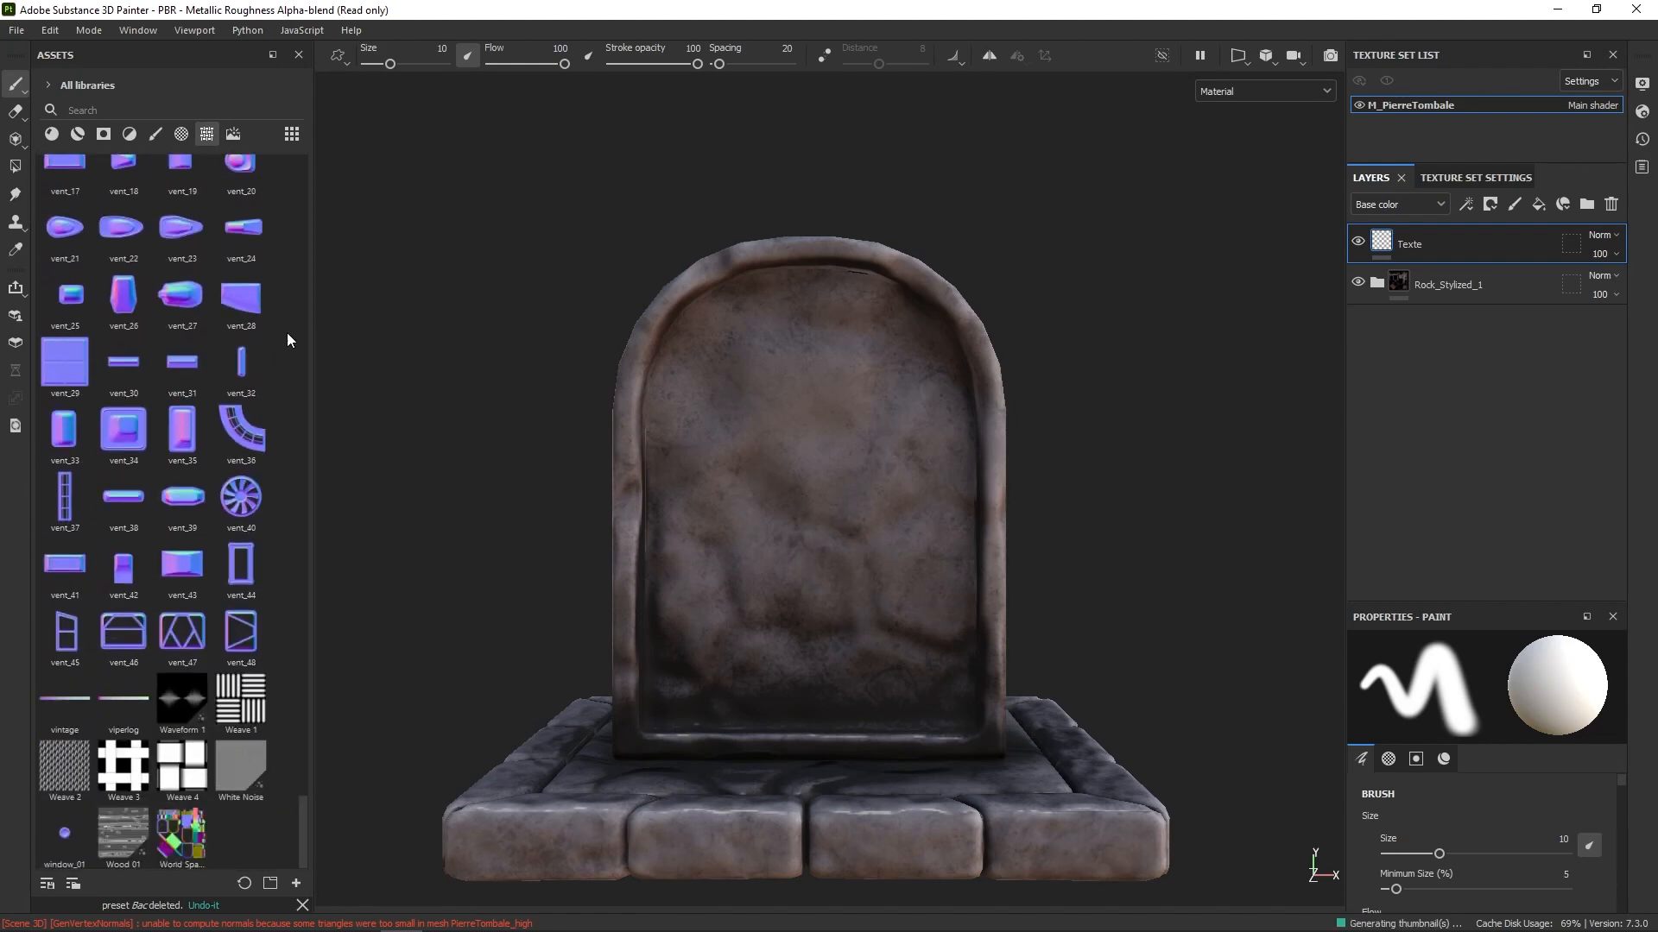
click(171, 130)
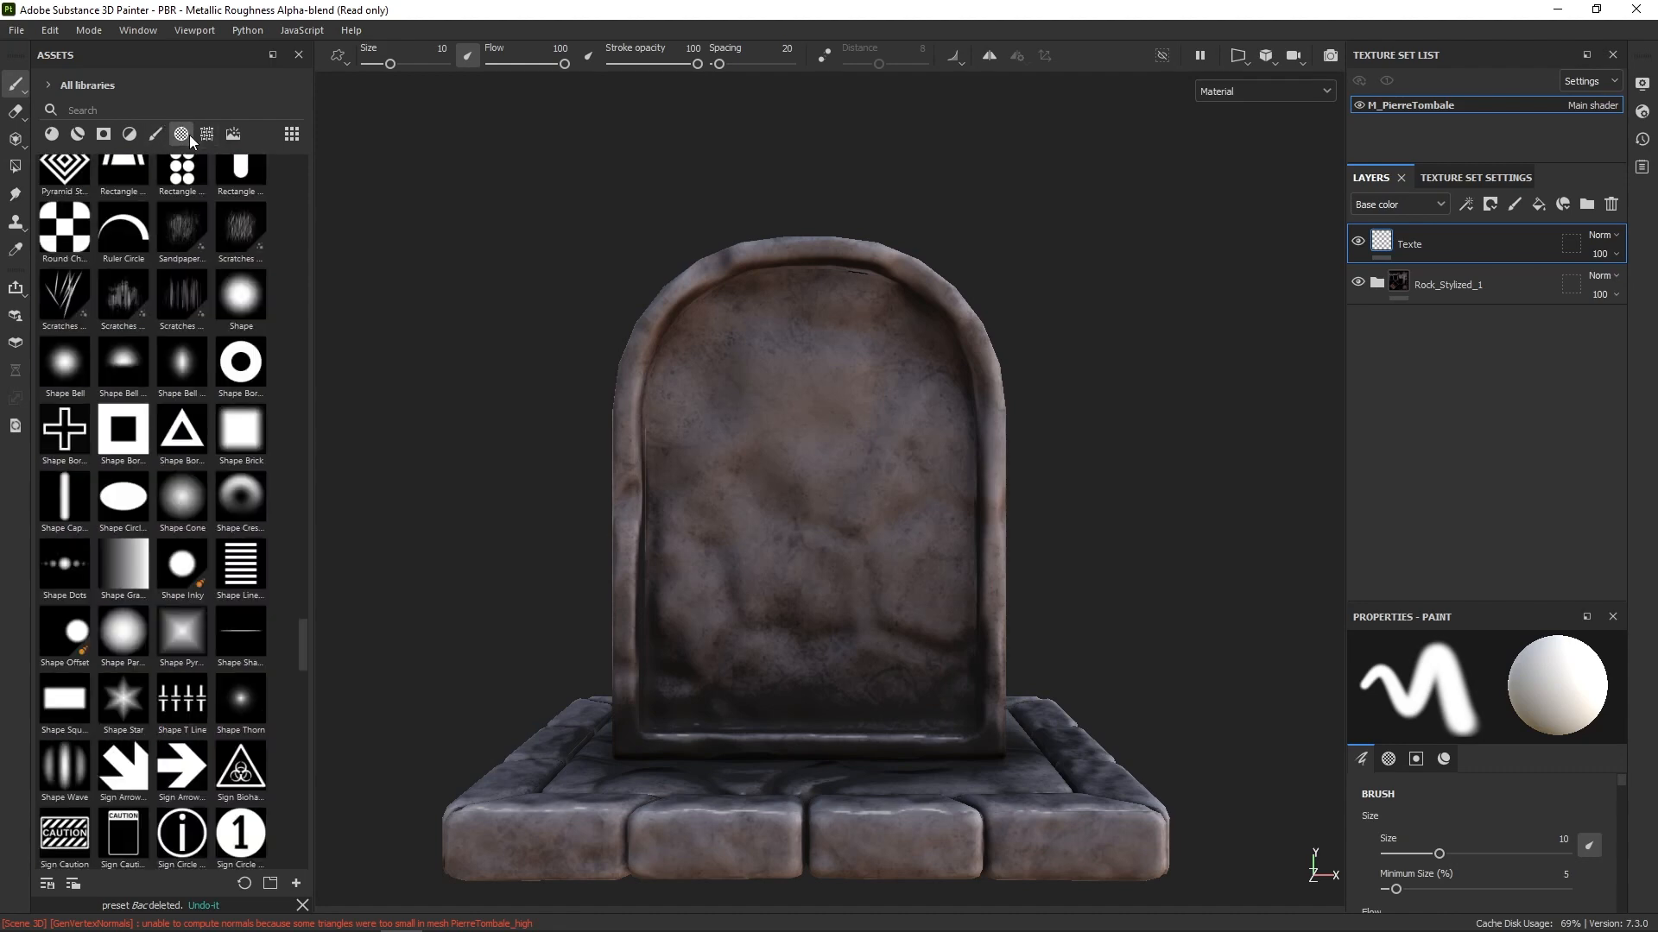
drag(302, 648, 300, 391)
scroll(299, 393, down, 3)
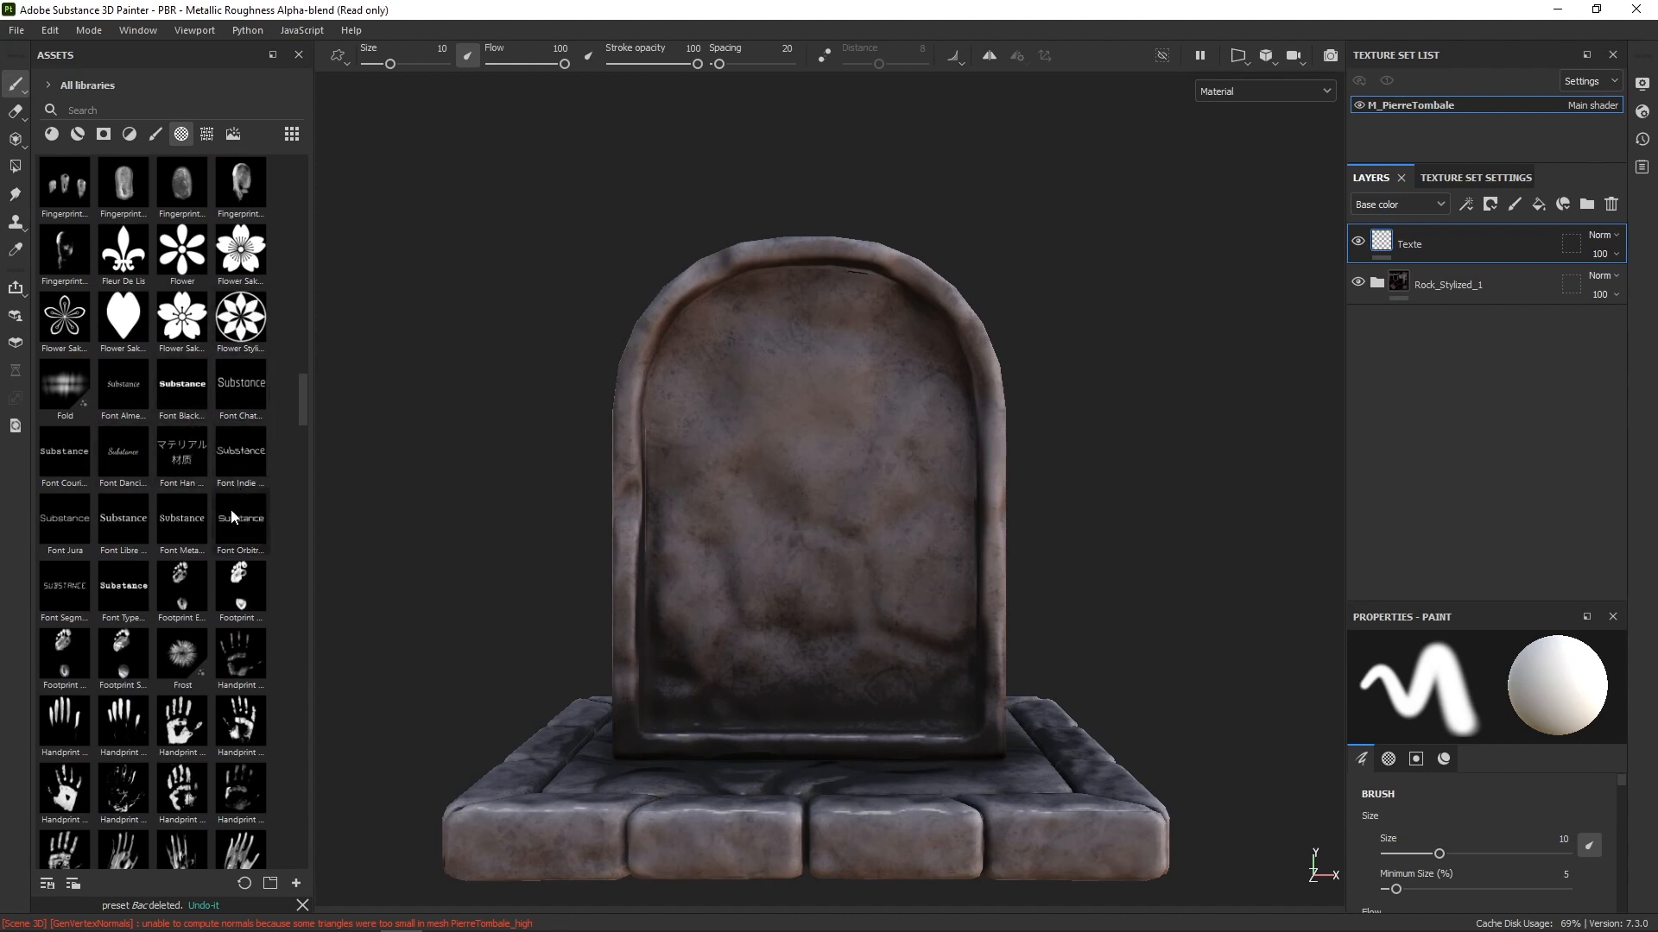
click(125, 518)
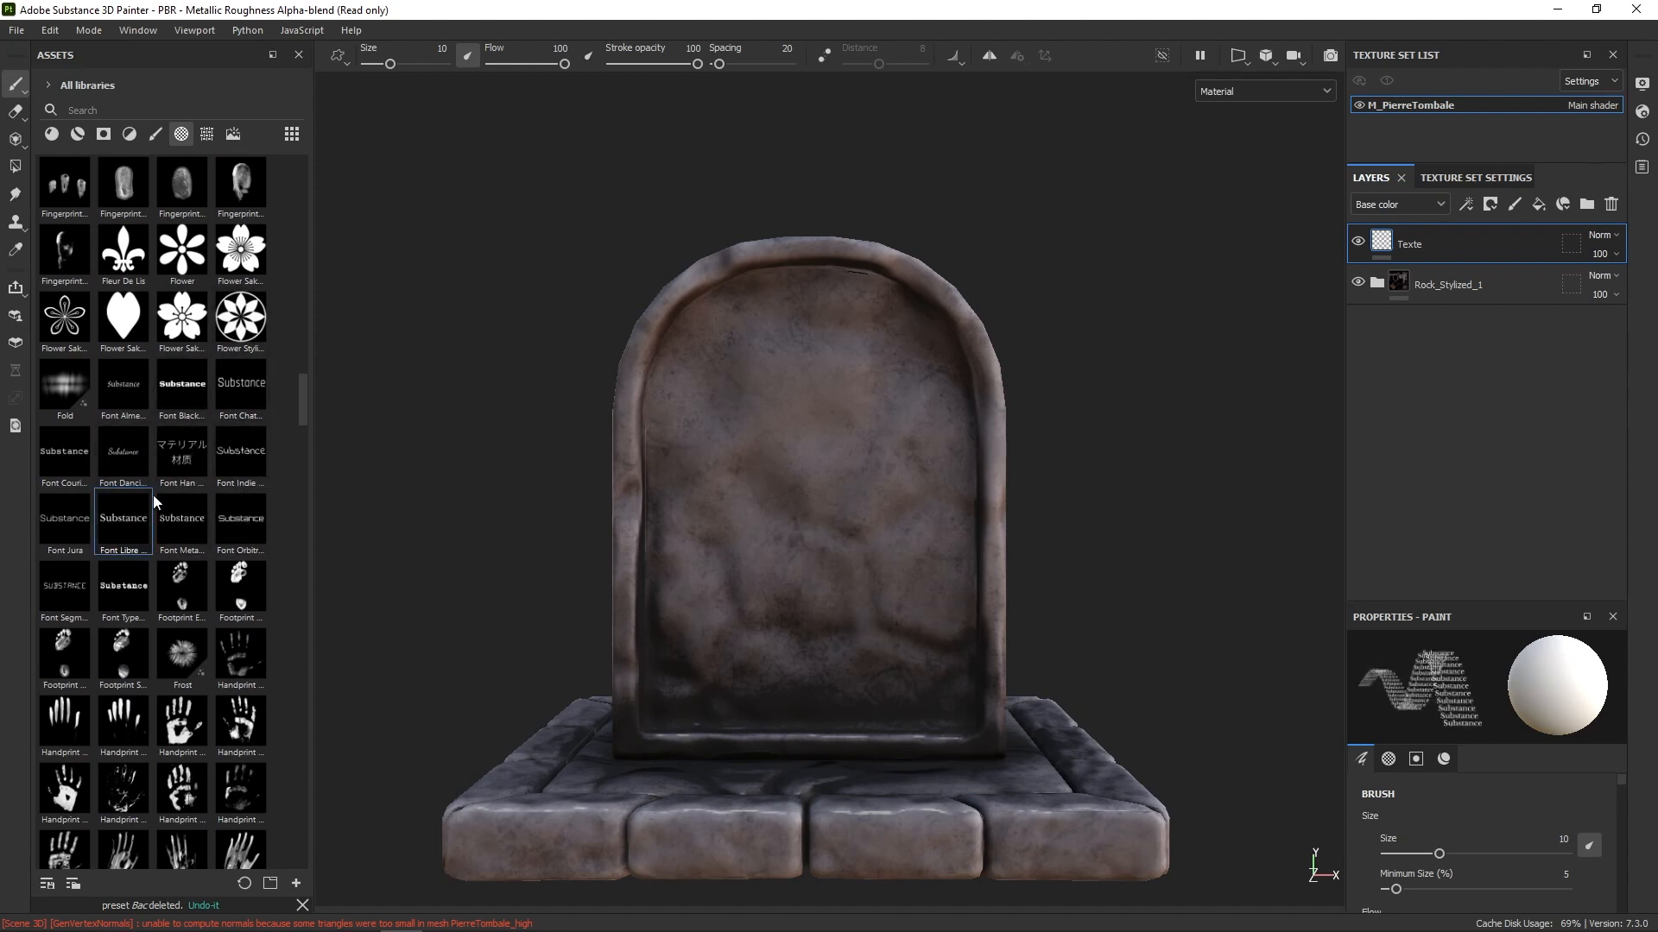
Step: Enlarge the brush to a size of about 81.52 and set the font alpha's text to R.I.P
ctrl+right_drag(844, 453, 757, 455)
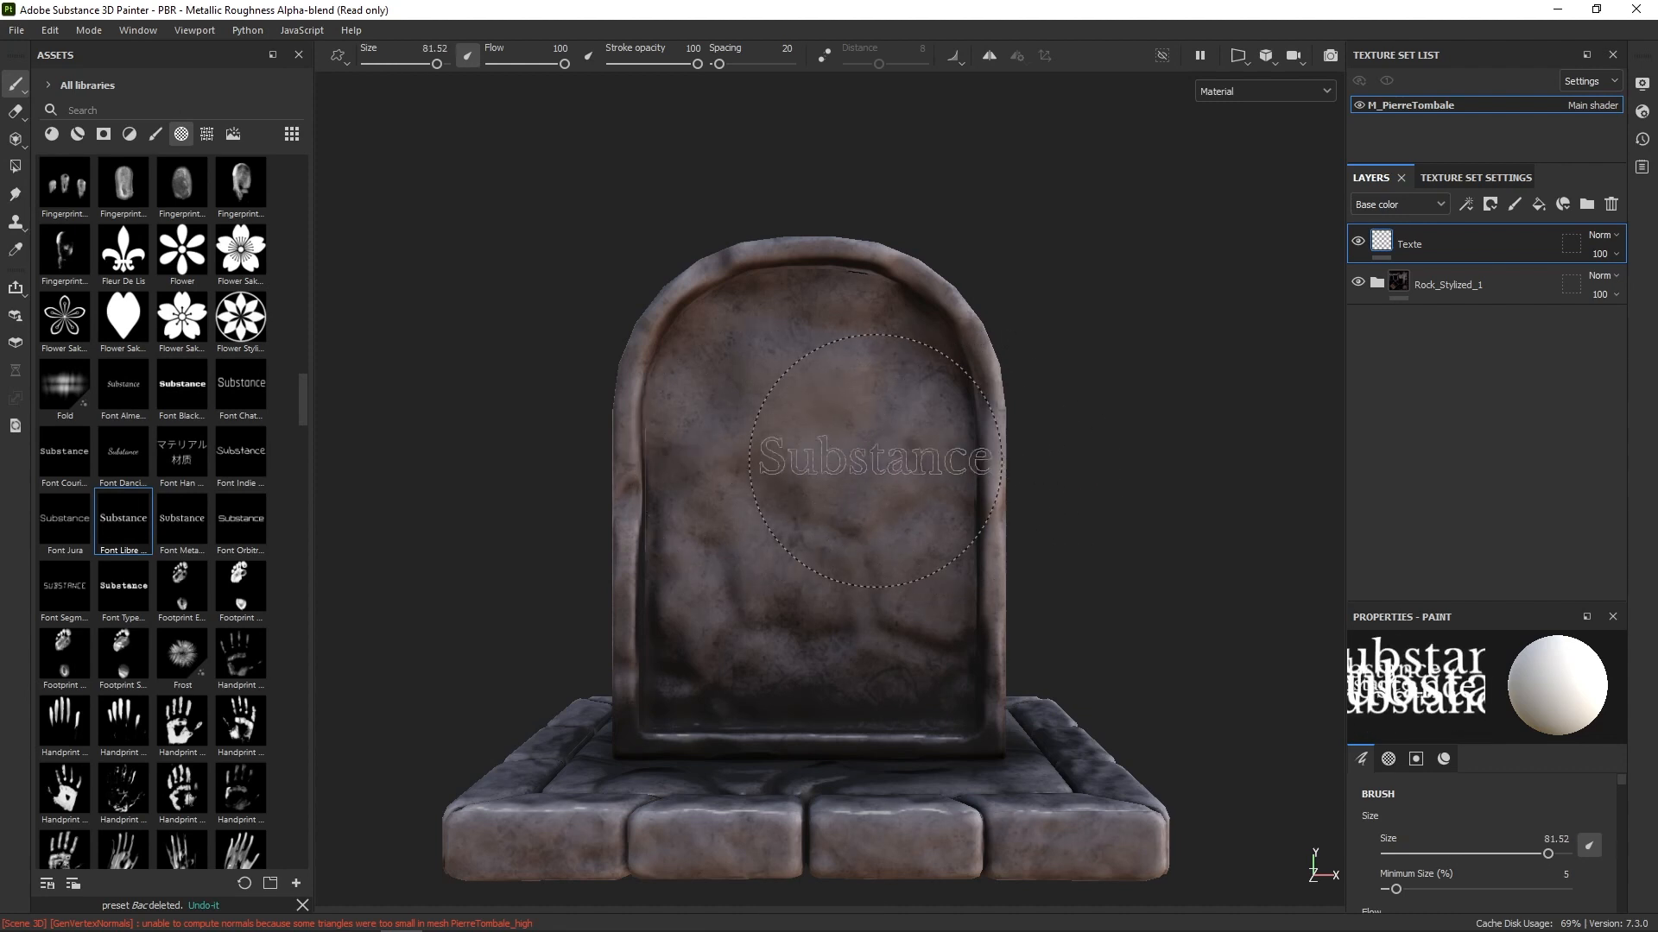
right_click(820, 453)
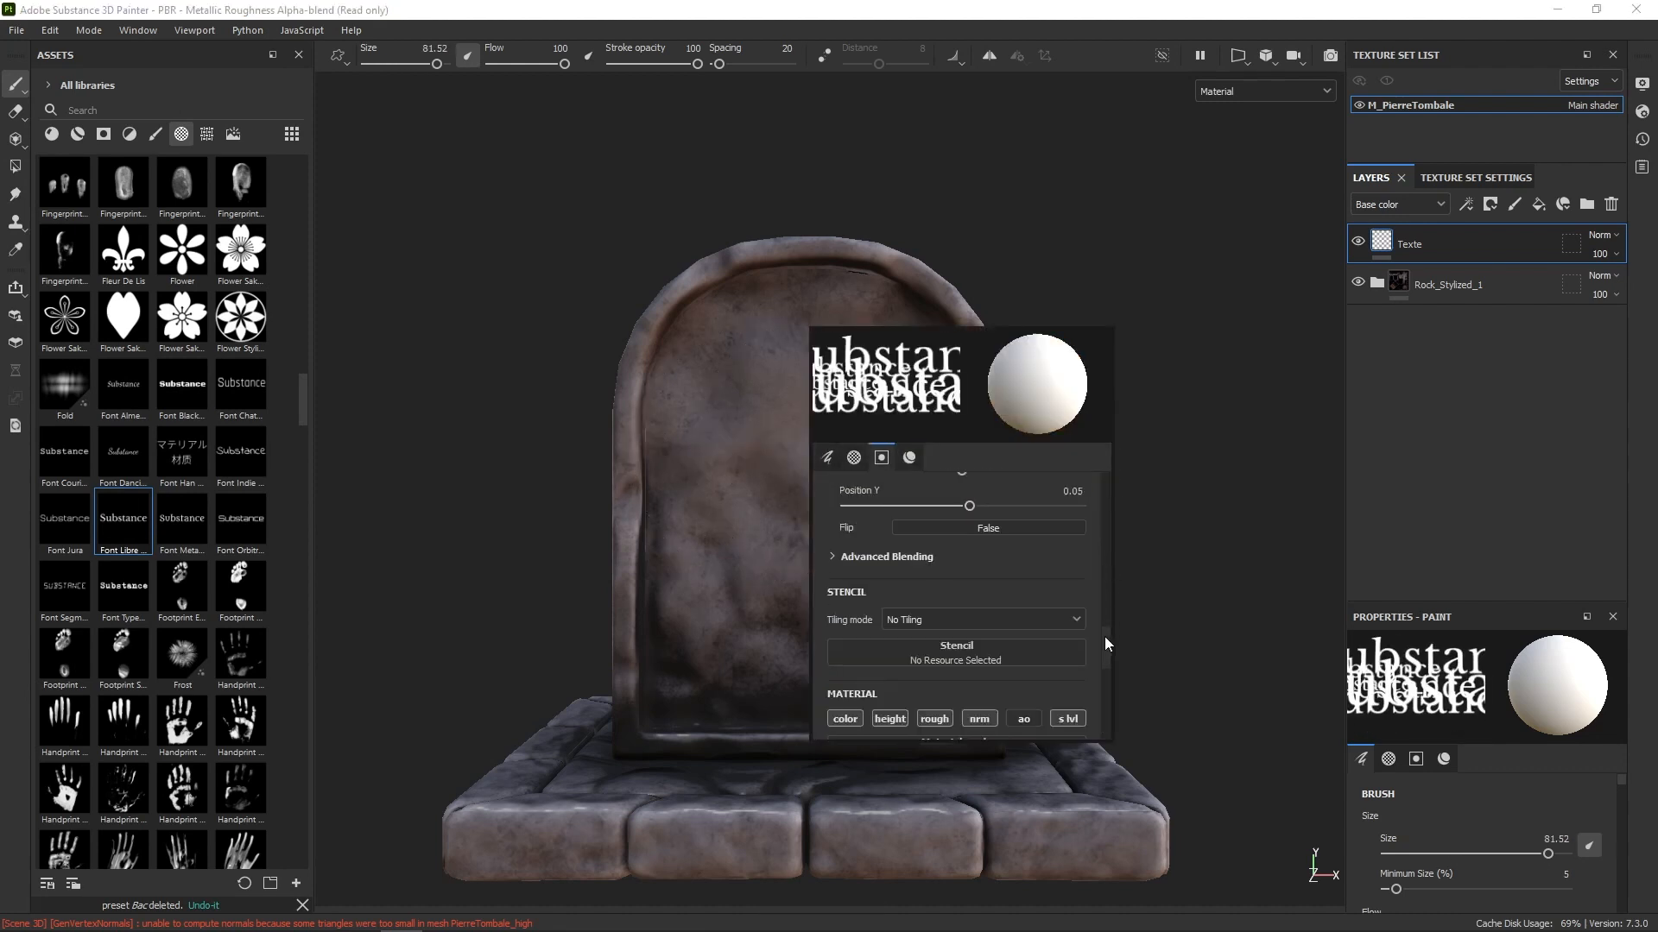
scroll(1107, 608, up, 4)
click(977, 548)
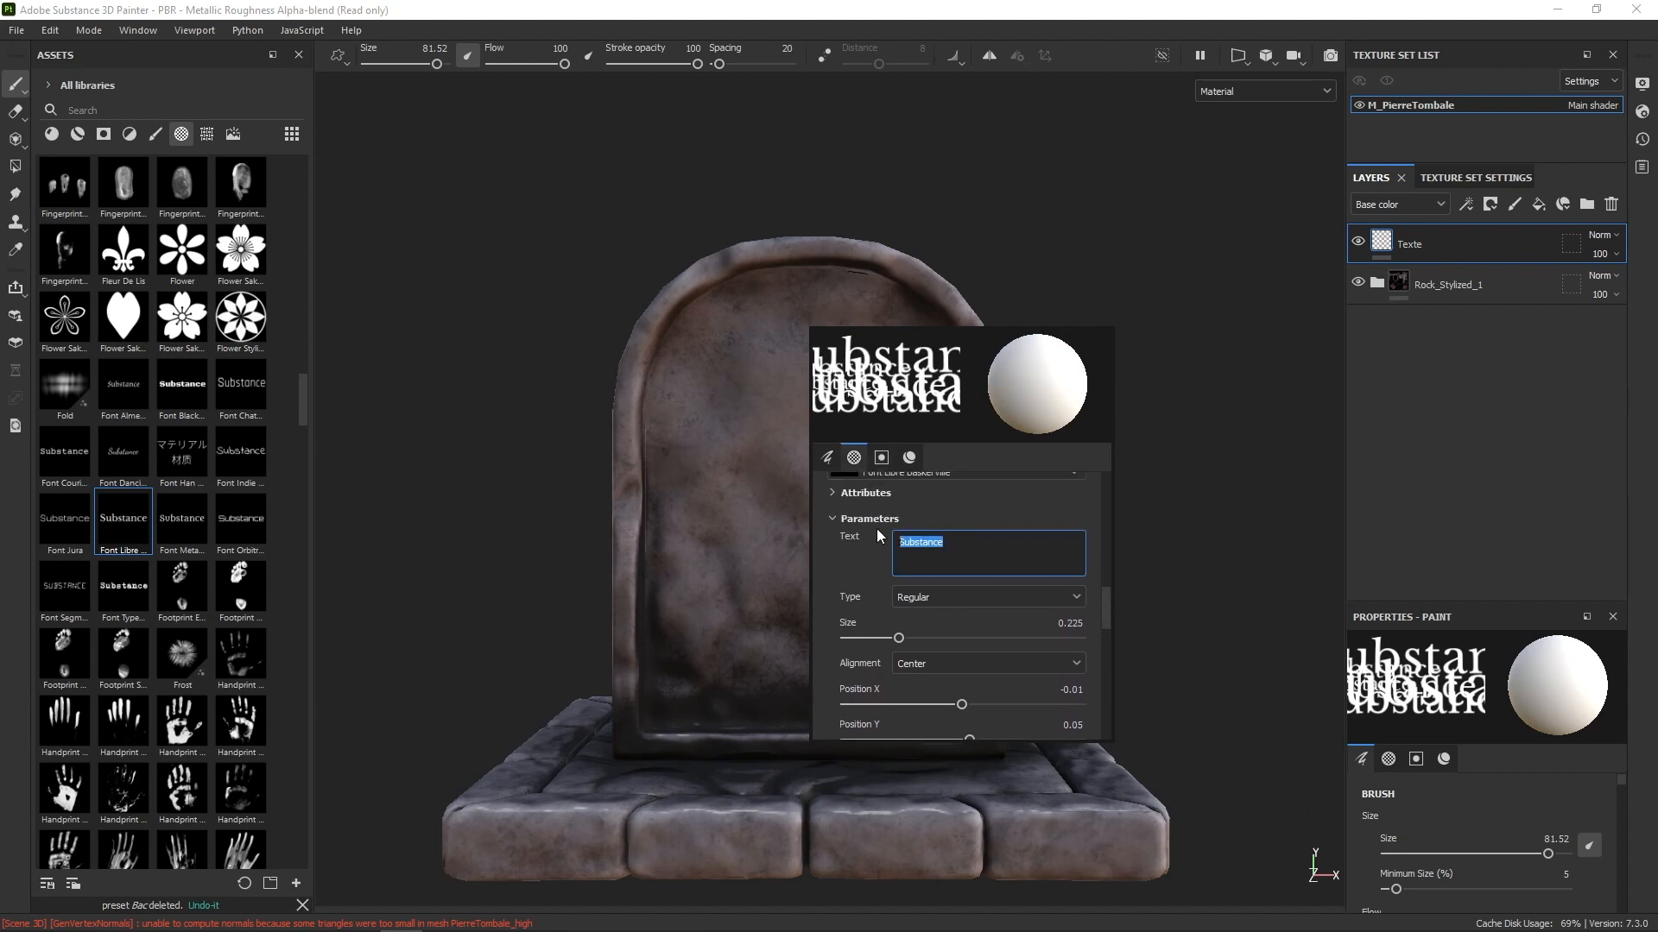
text(R .)
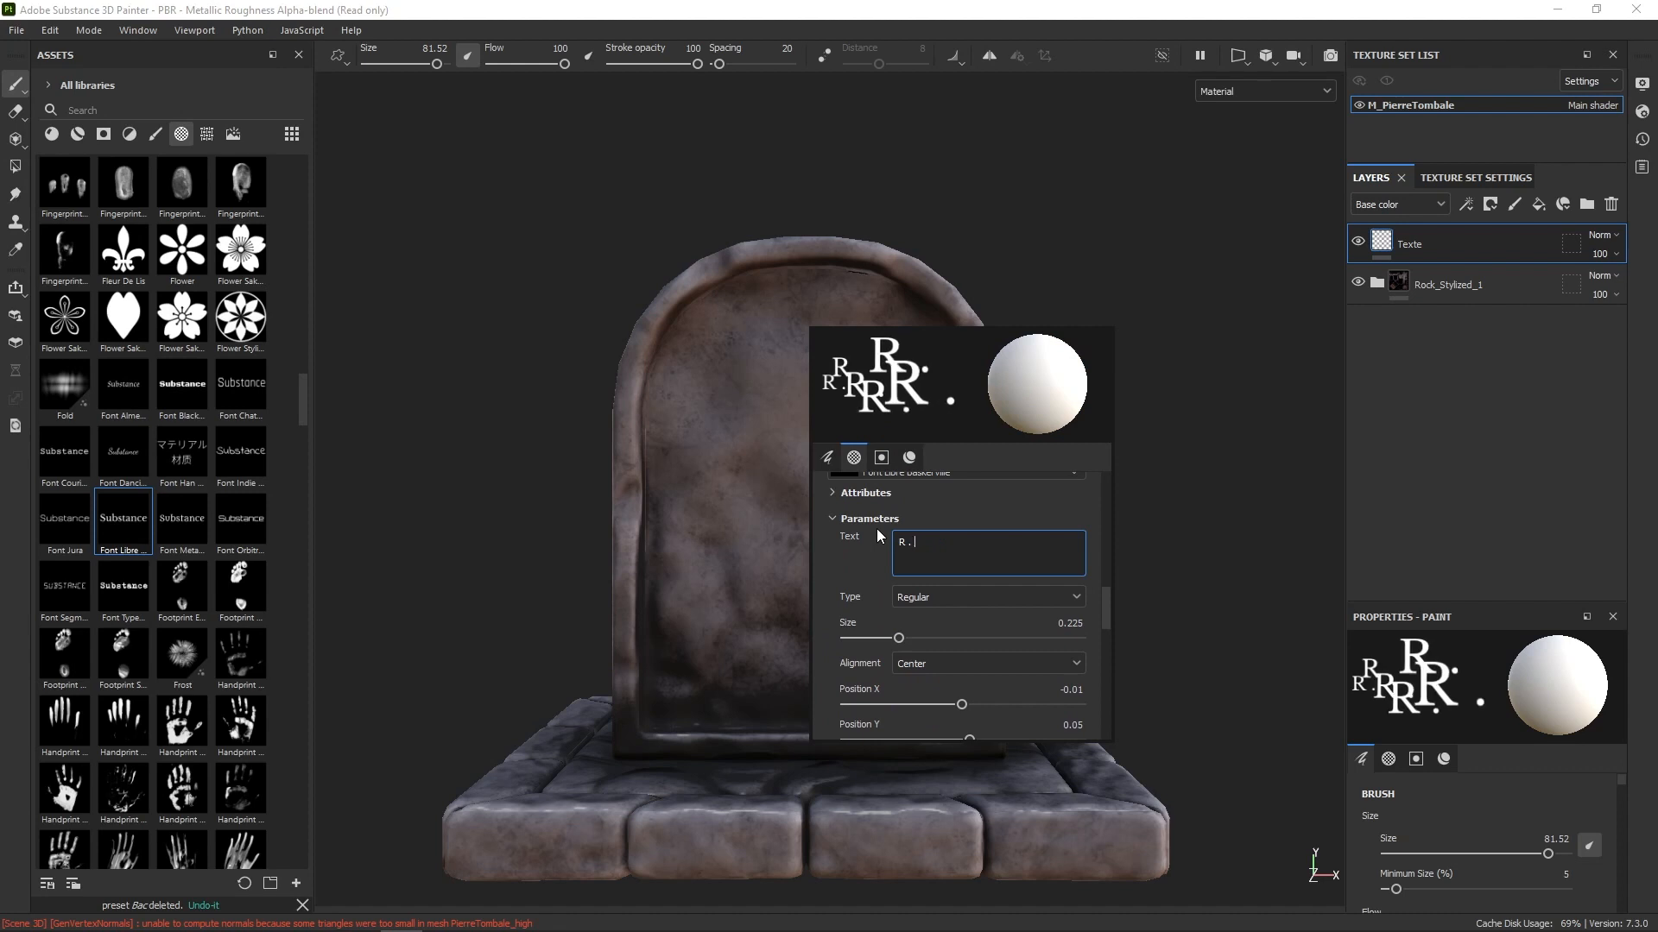
text(I.P)
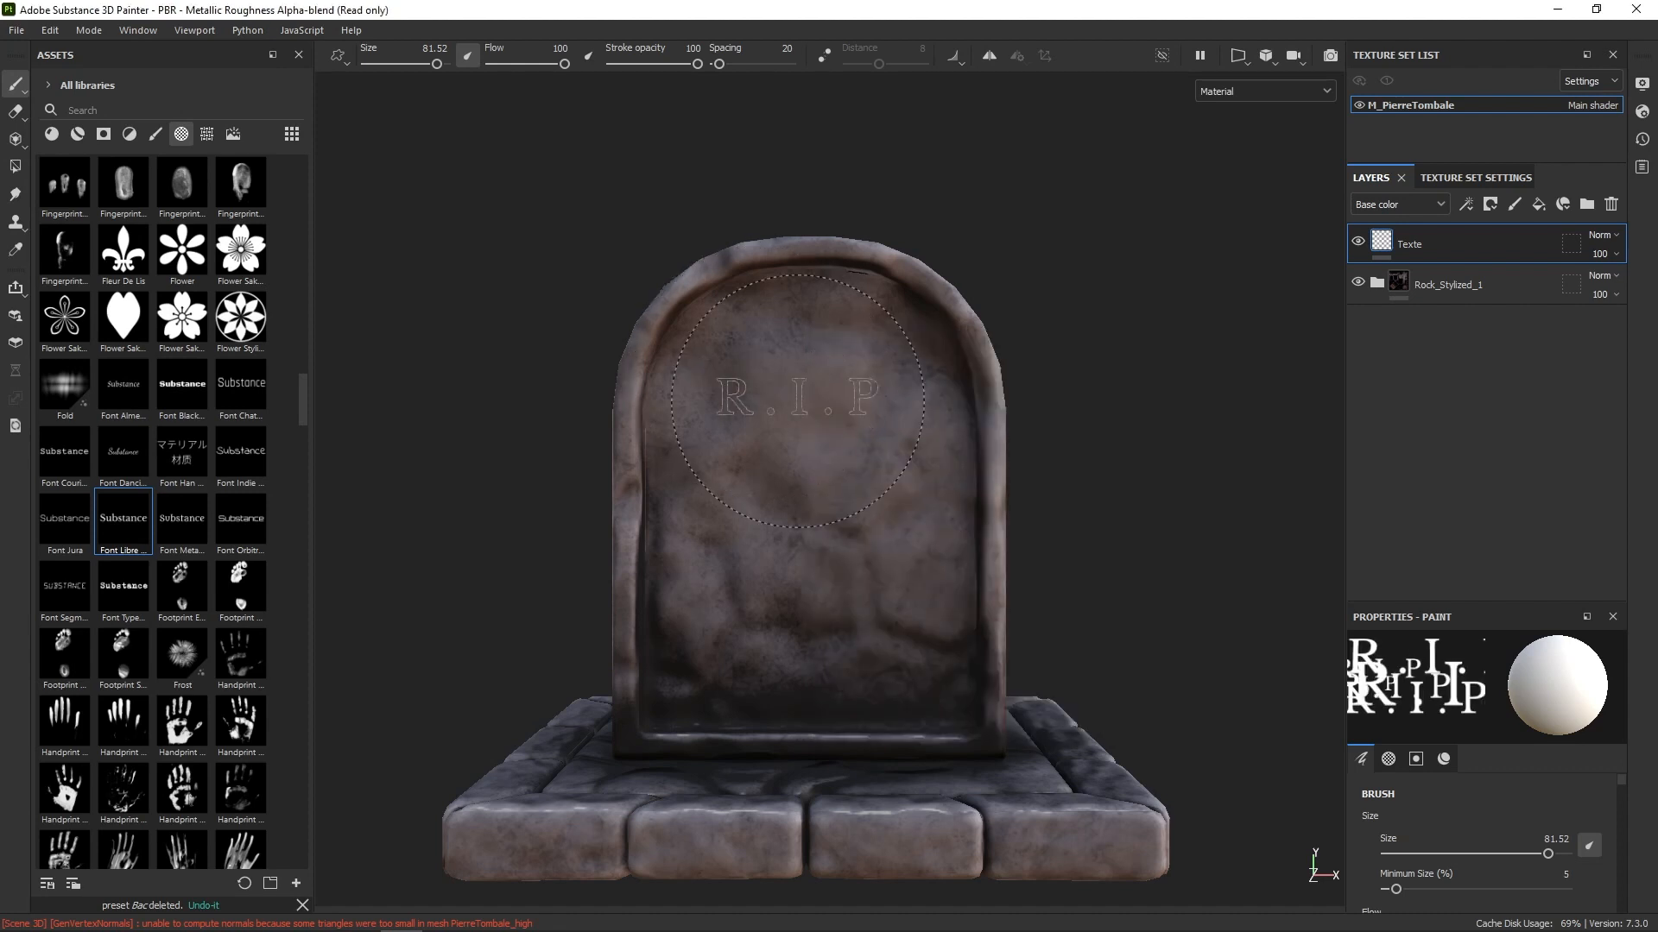
Step: Set the alpha's text size to 0.32, and limit the brush material to color and height with dark grey base color 2A2A2A
right_click(809, 449)
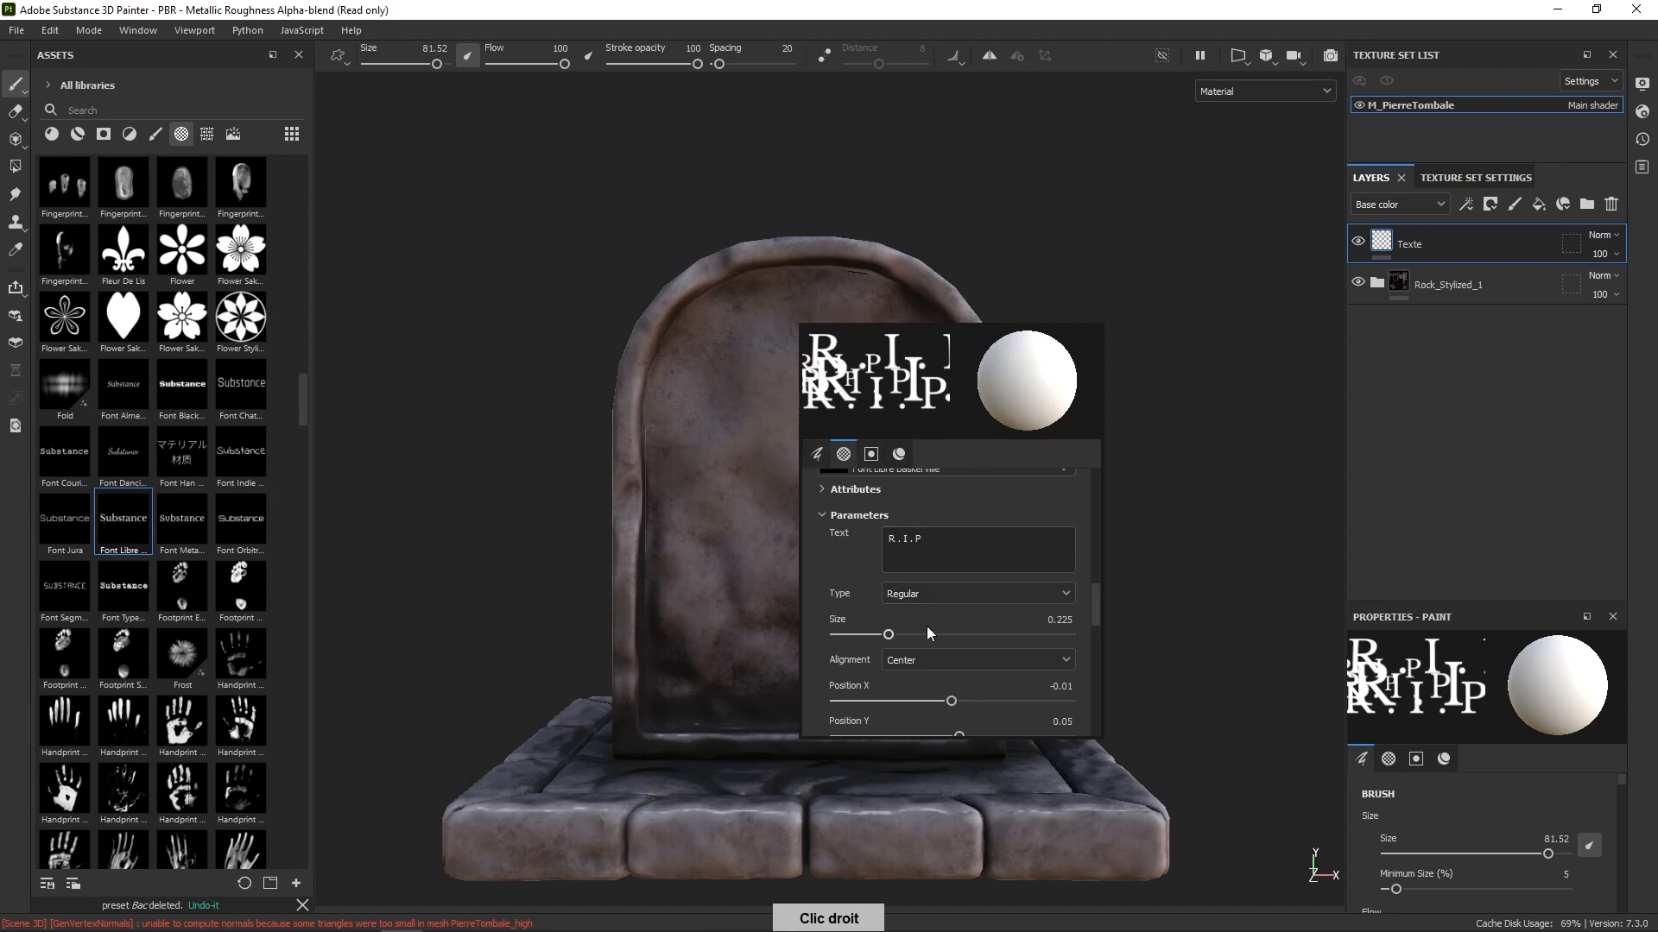
drag(890, 635, 920, 634)
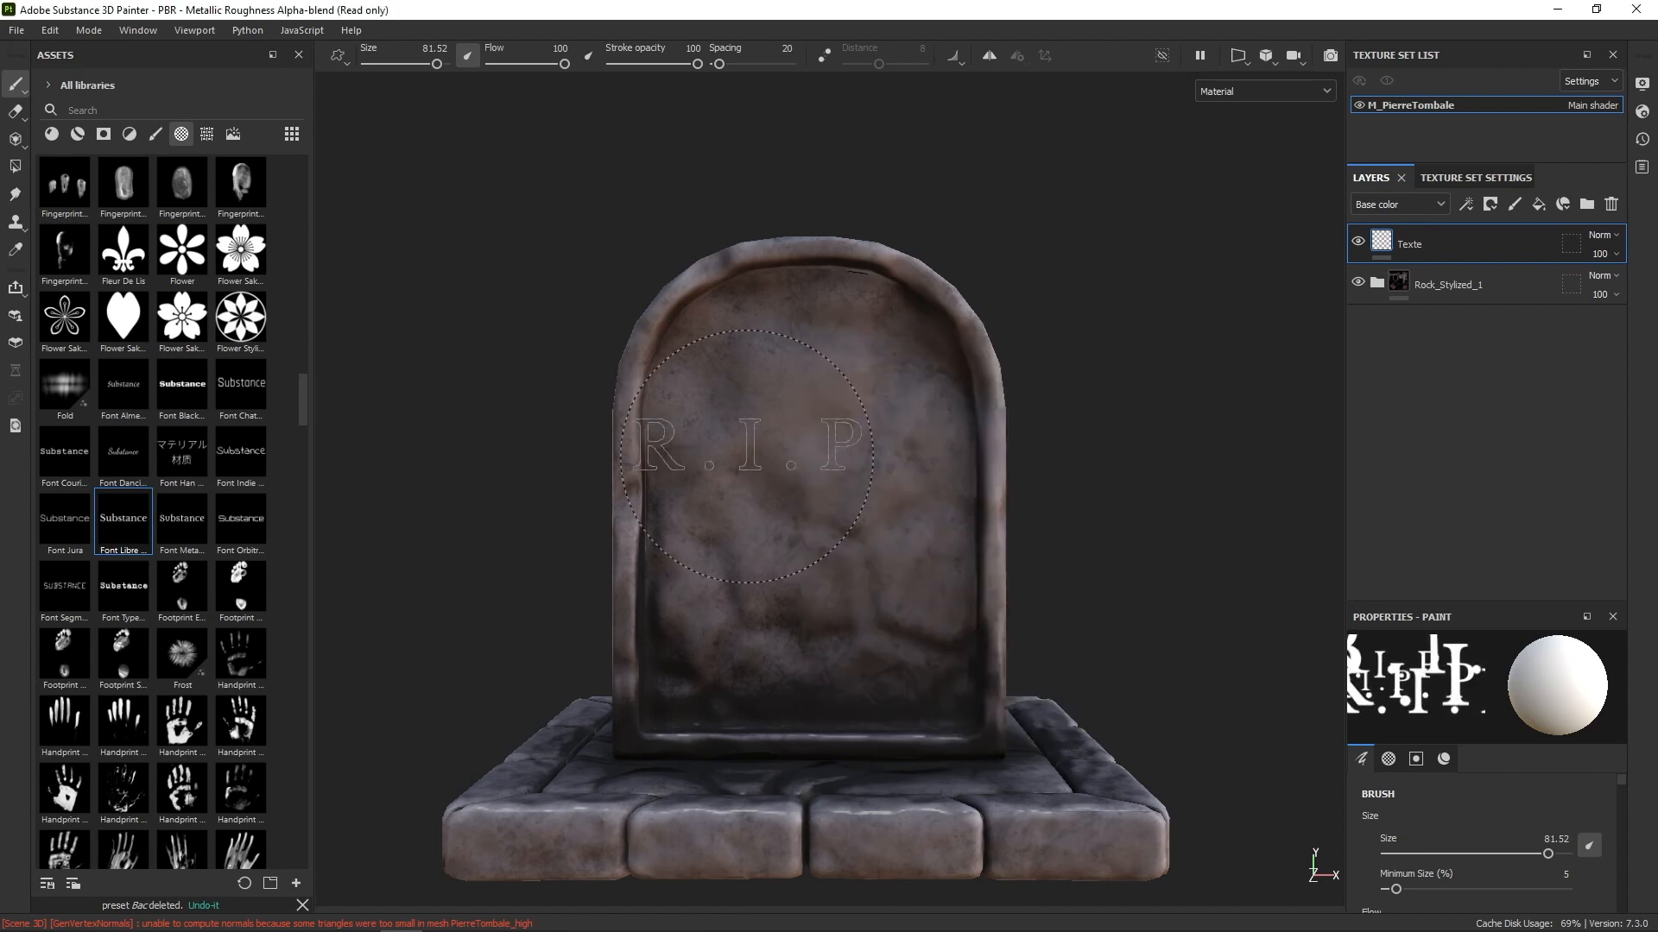
right_click(976, 522)
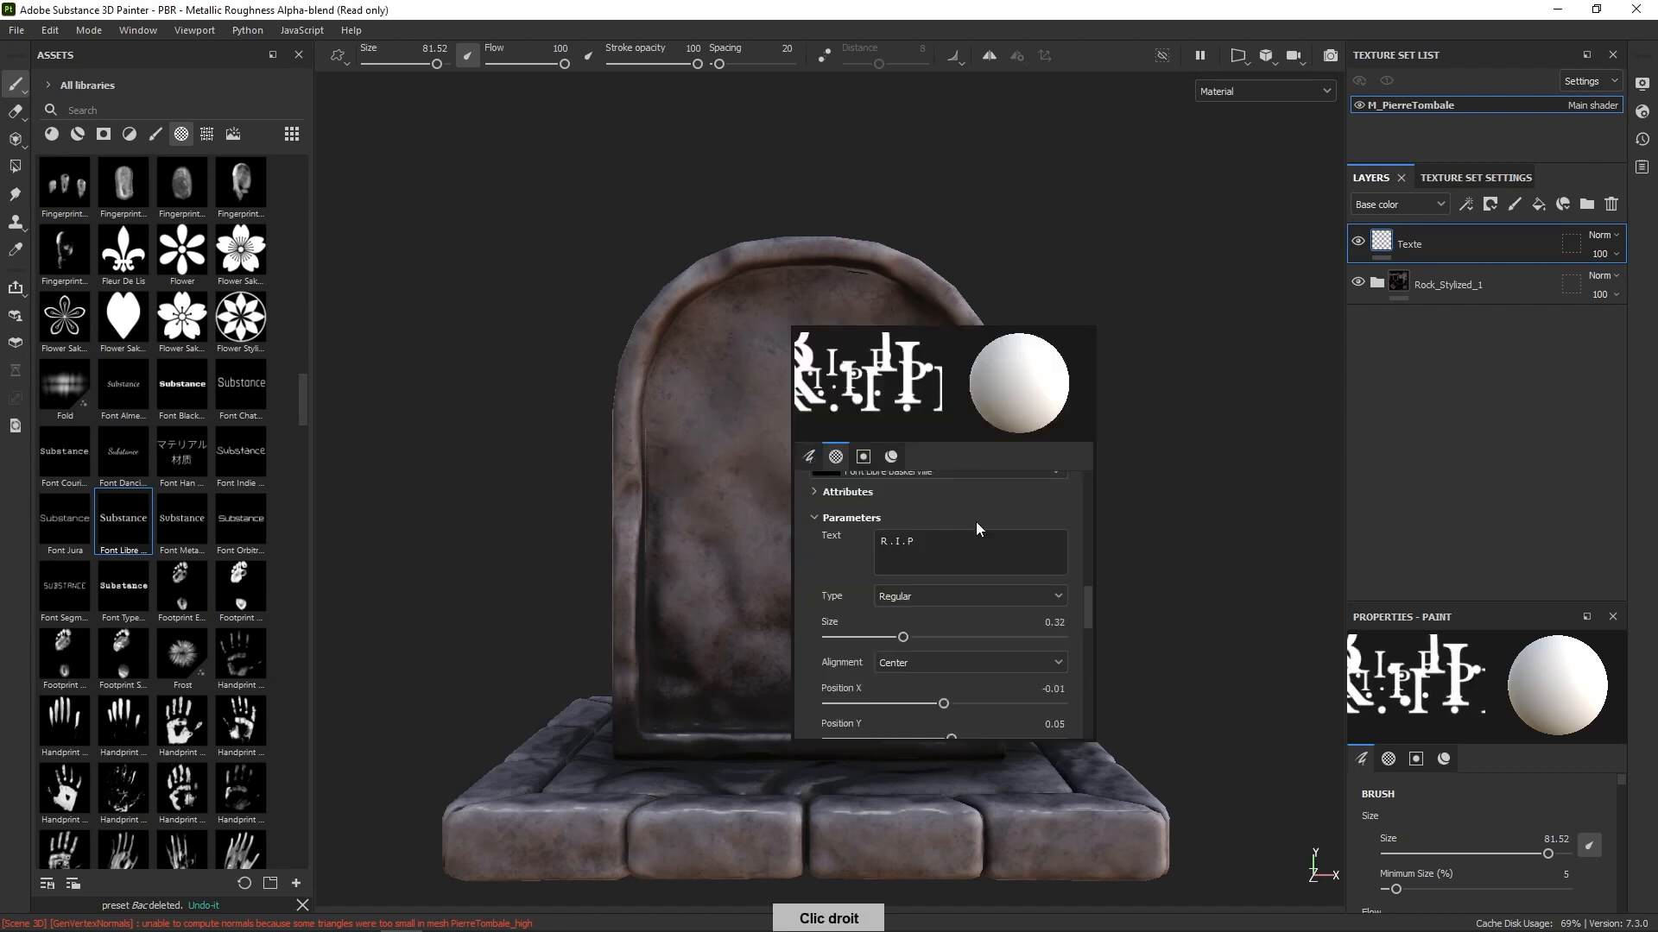
mouse_move(1087, 590)
mouse_down()
mouse_move(1080, 660)
mouse_move(1078, 646)
mouse_up()
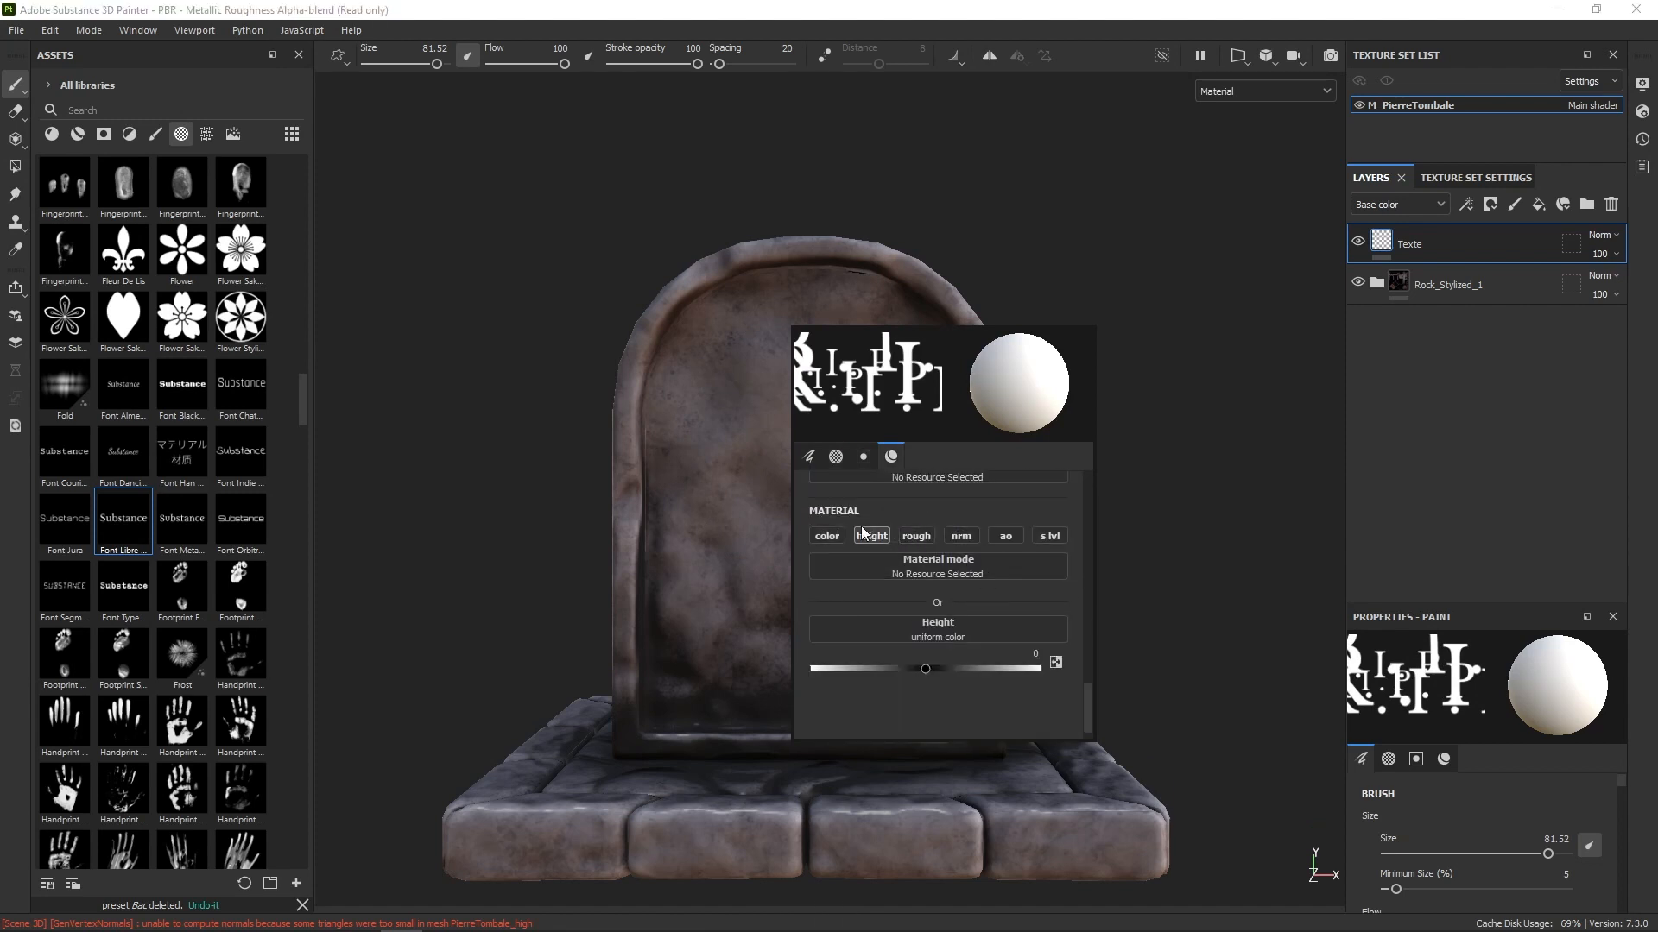
click(932, 656)
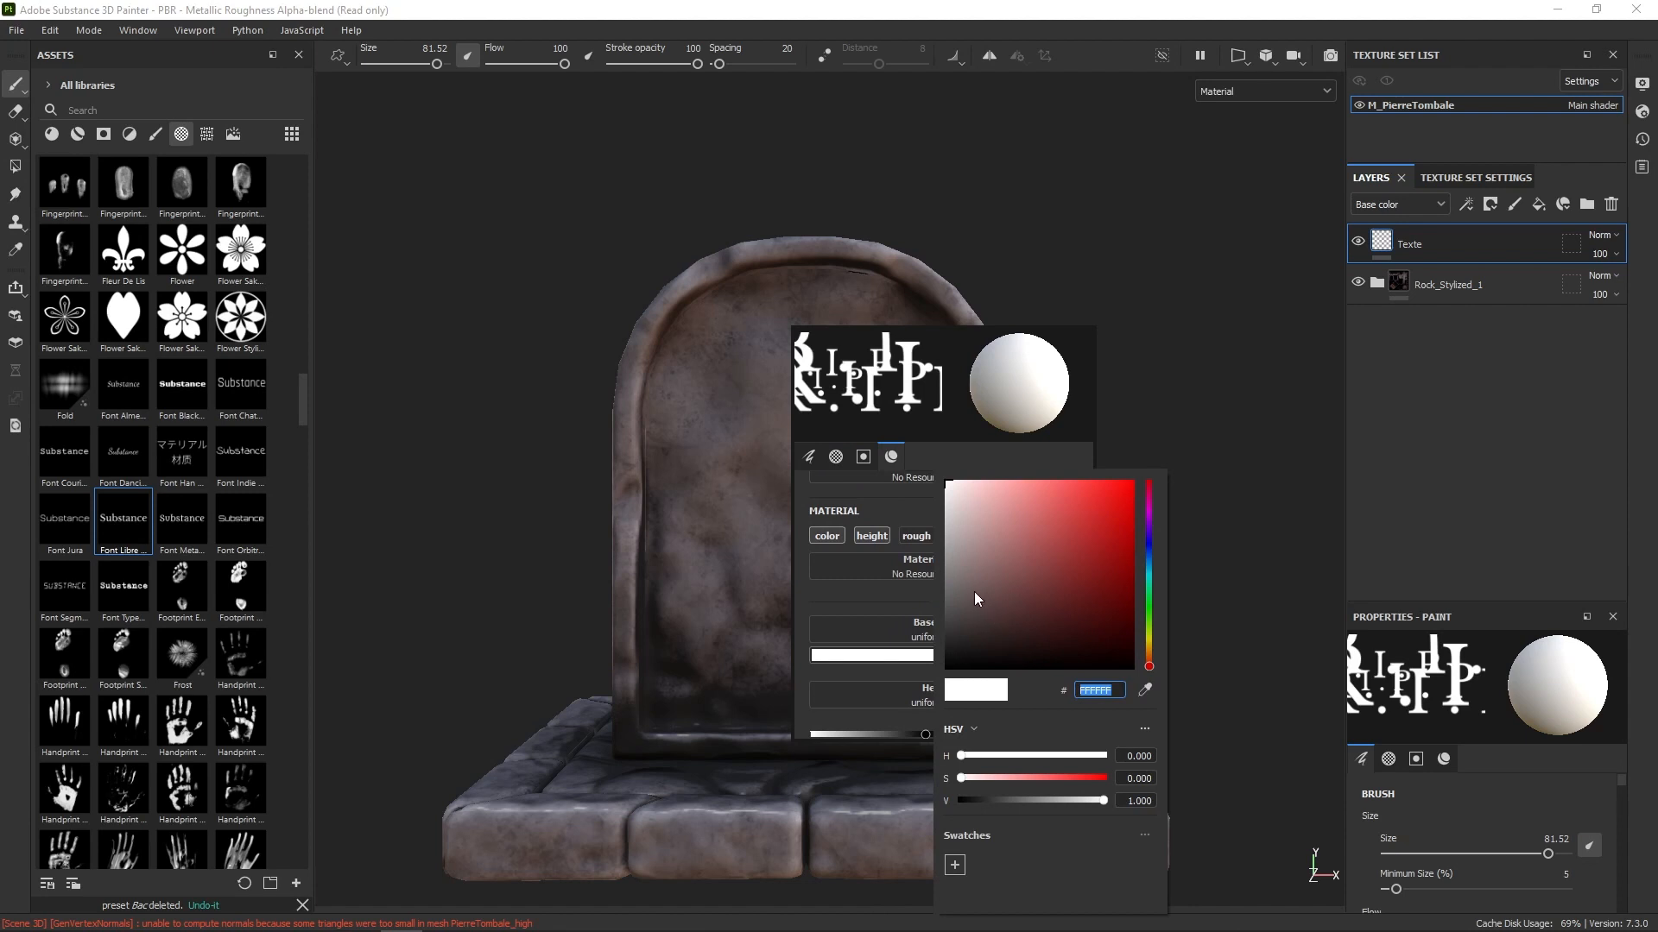
drag(974, 593, 939, 637)
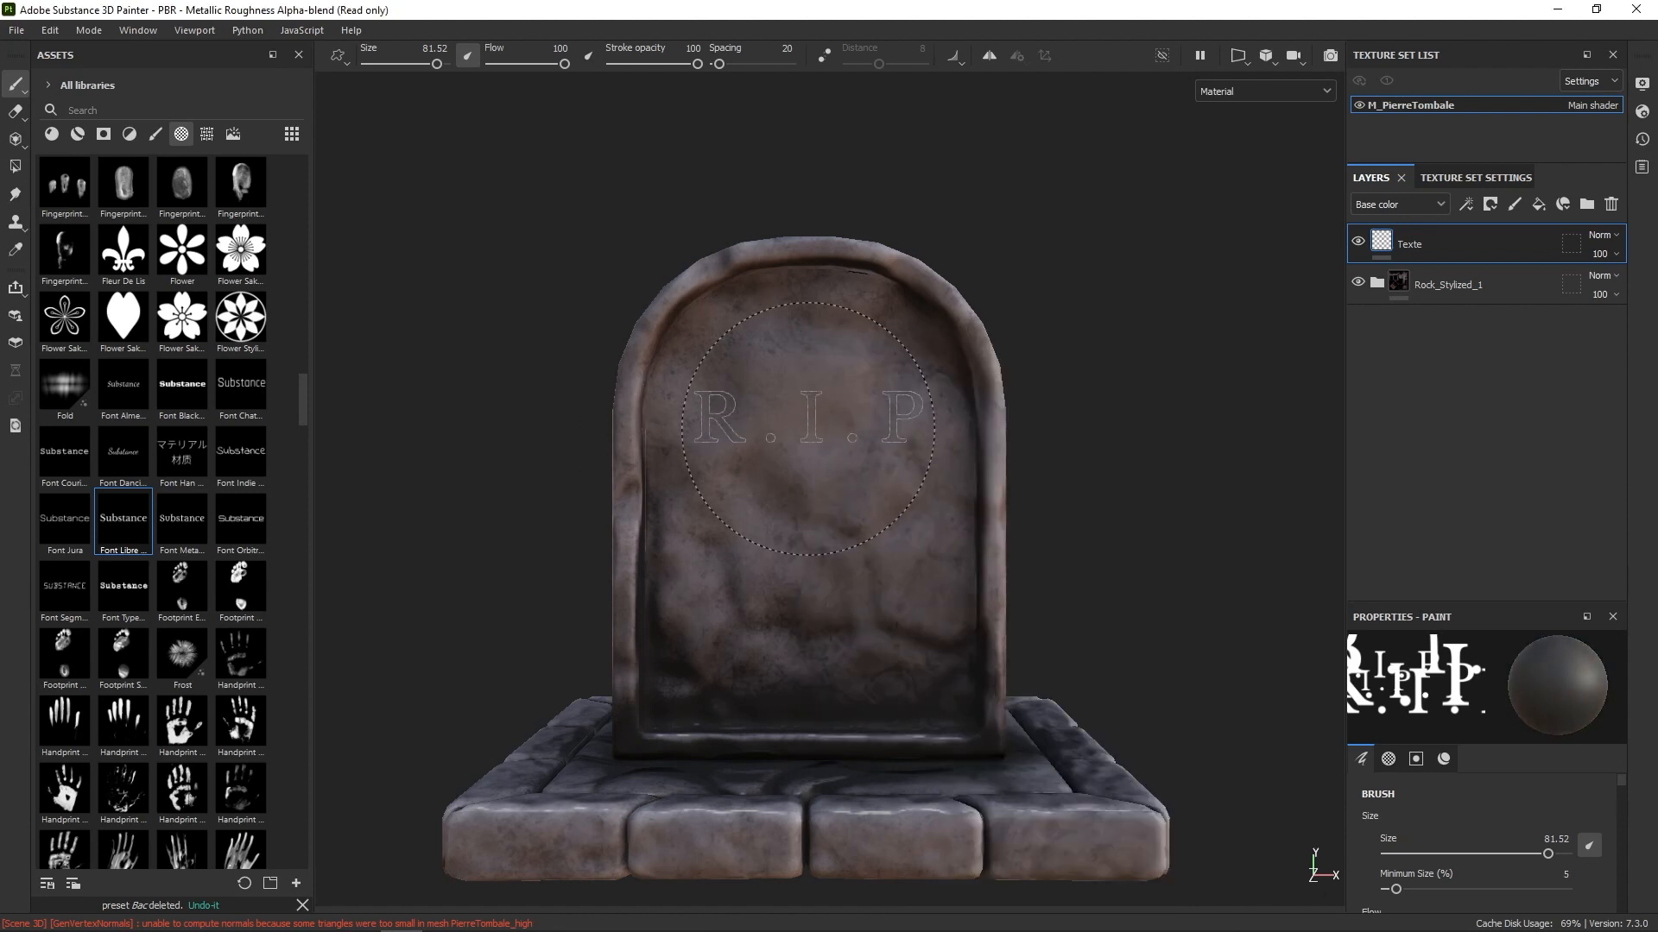
Step: Set the brush height to about -0.58 and stamp the engraved R.I.P text on the upper front face of the tombstone
click(808, 425)
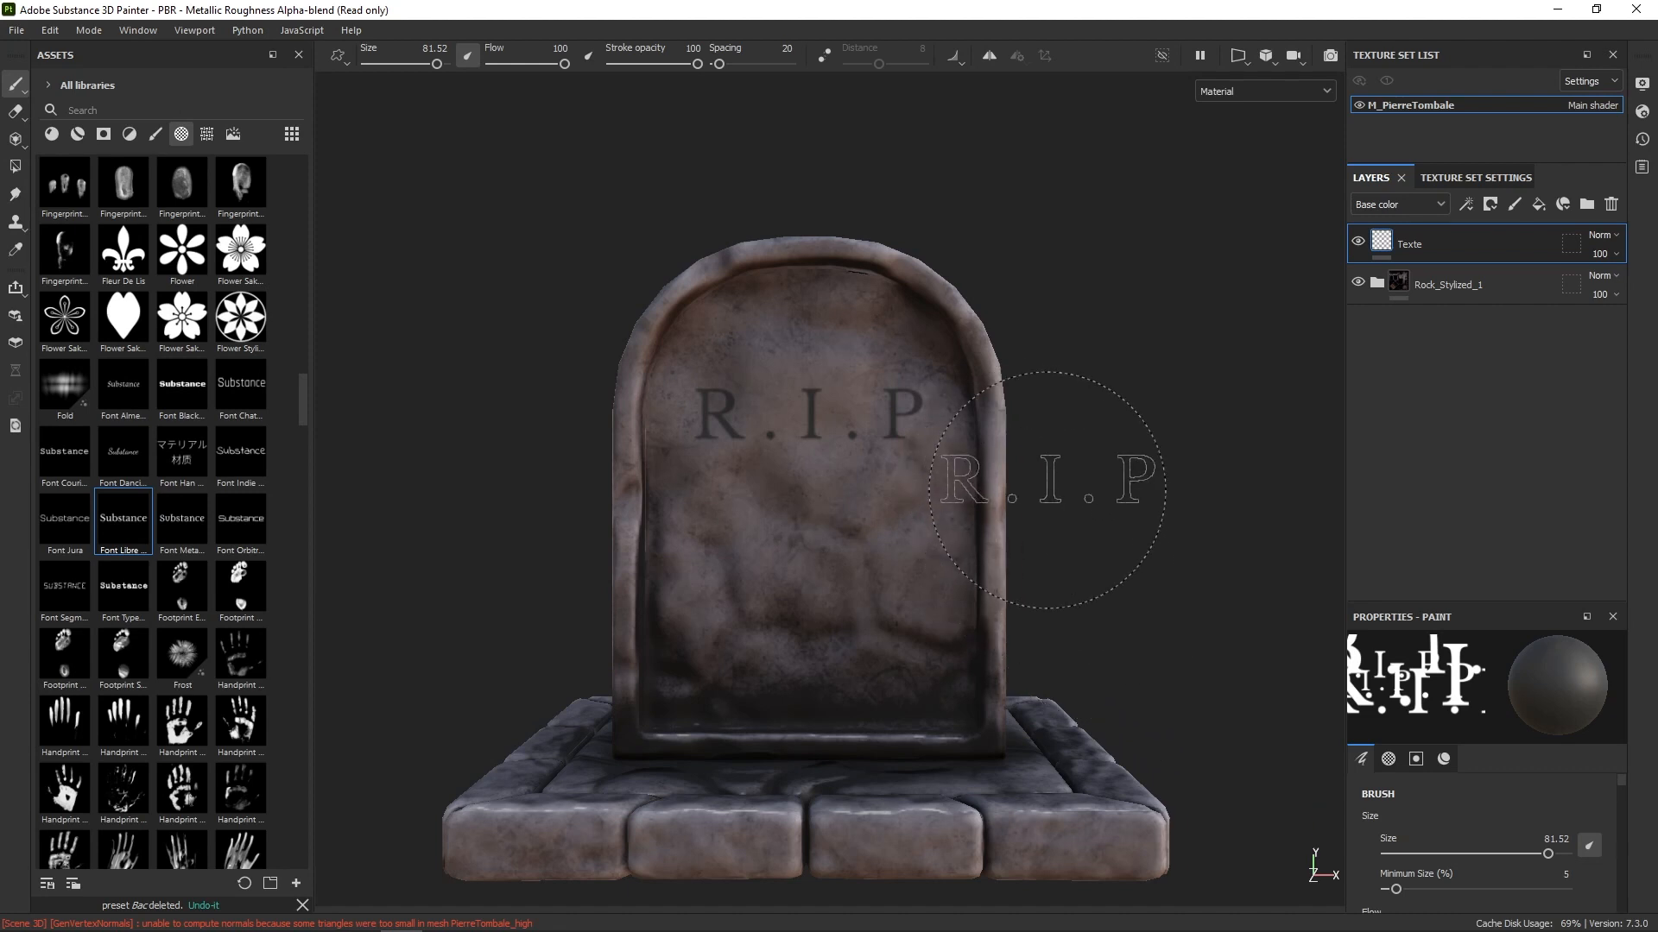
right_click(882, 480)
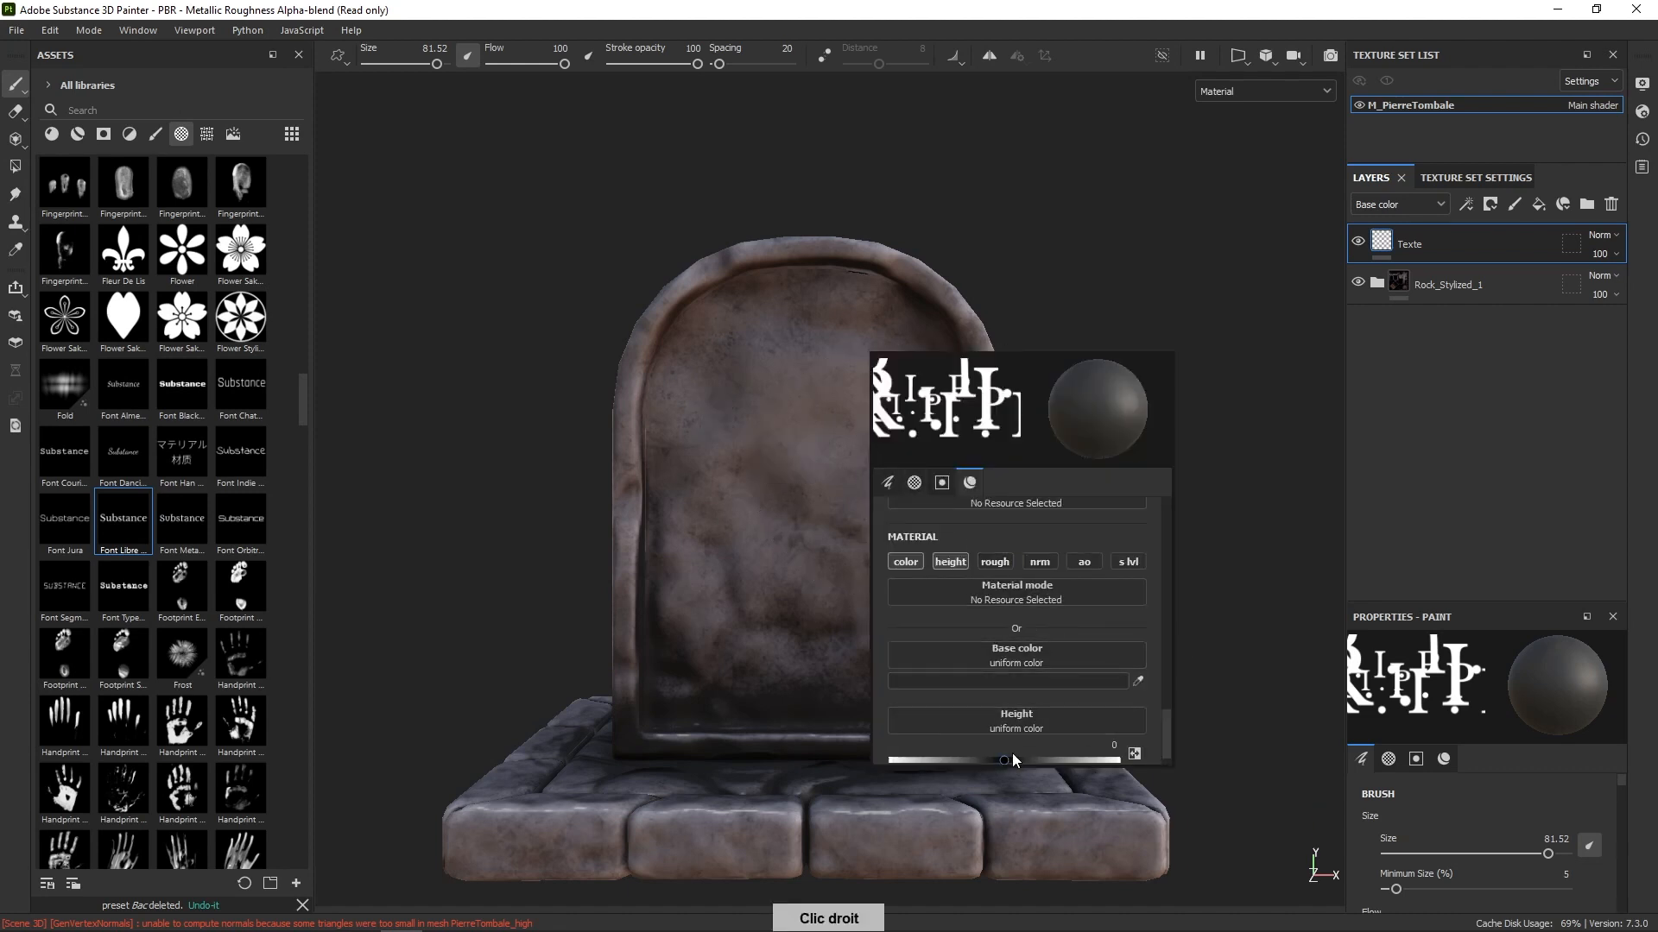
drag(1012, 754, 937, 751)
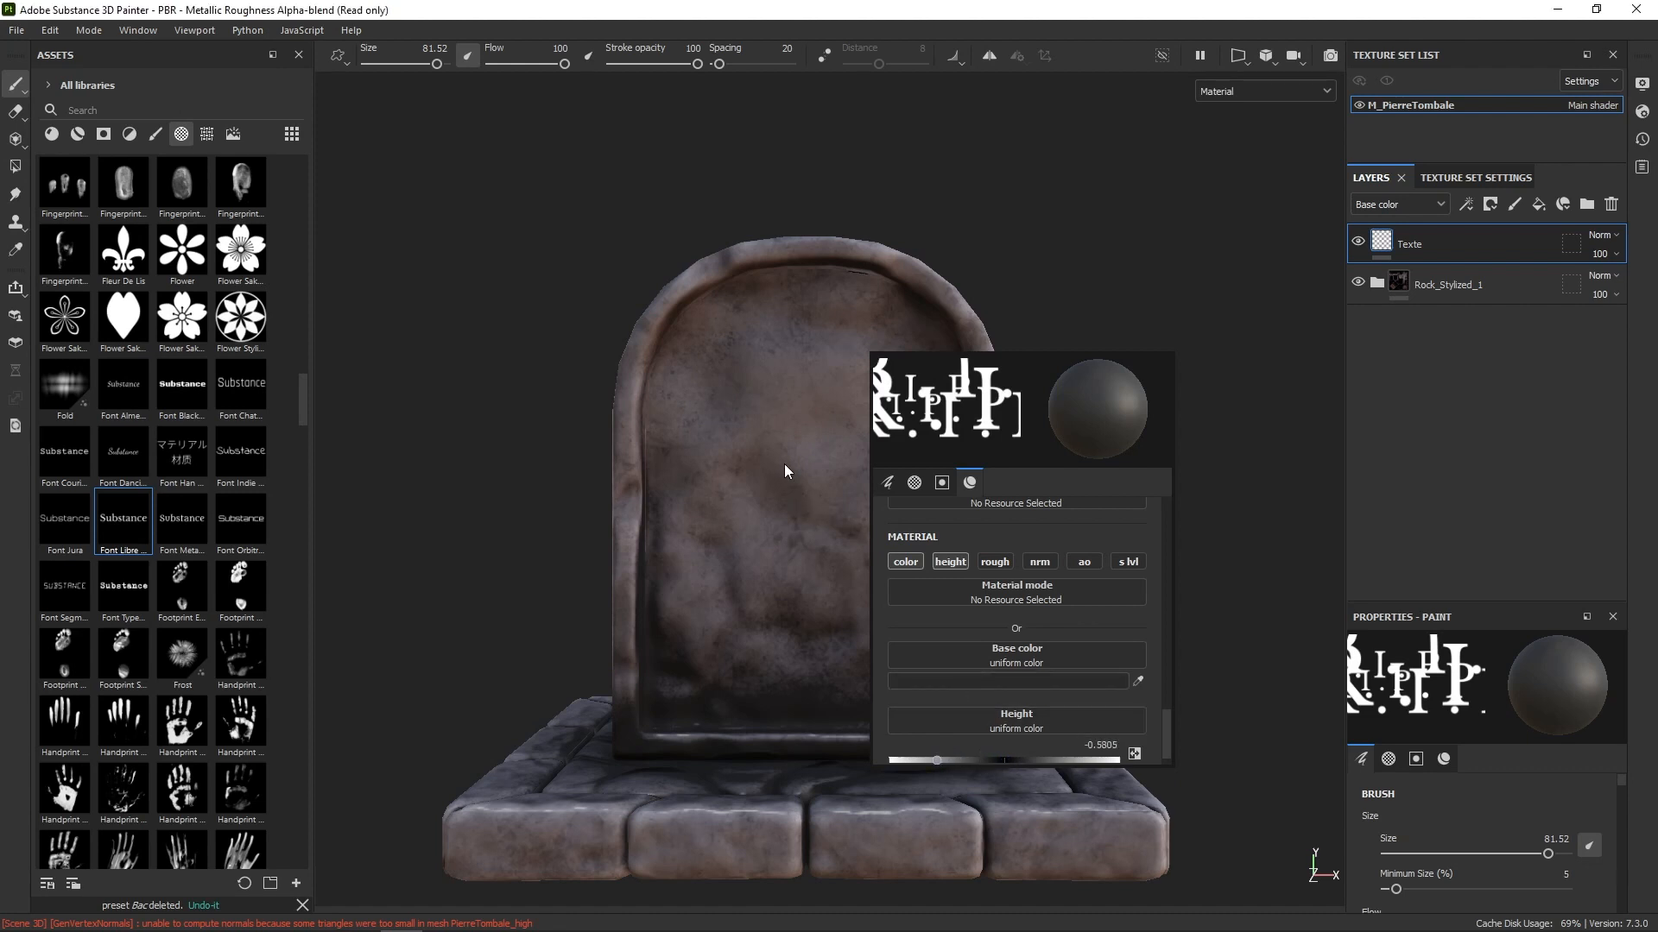
click(811, 410)
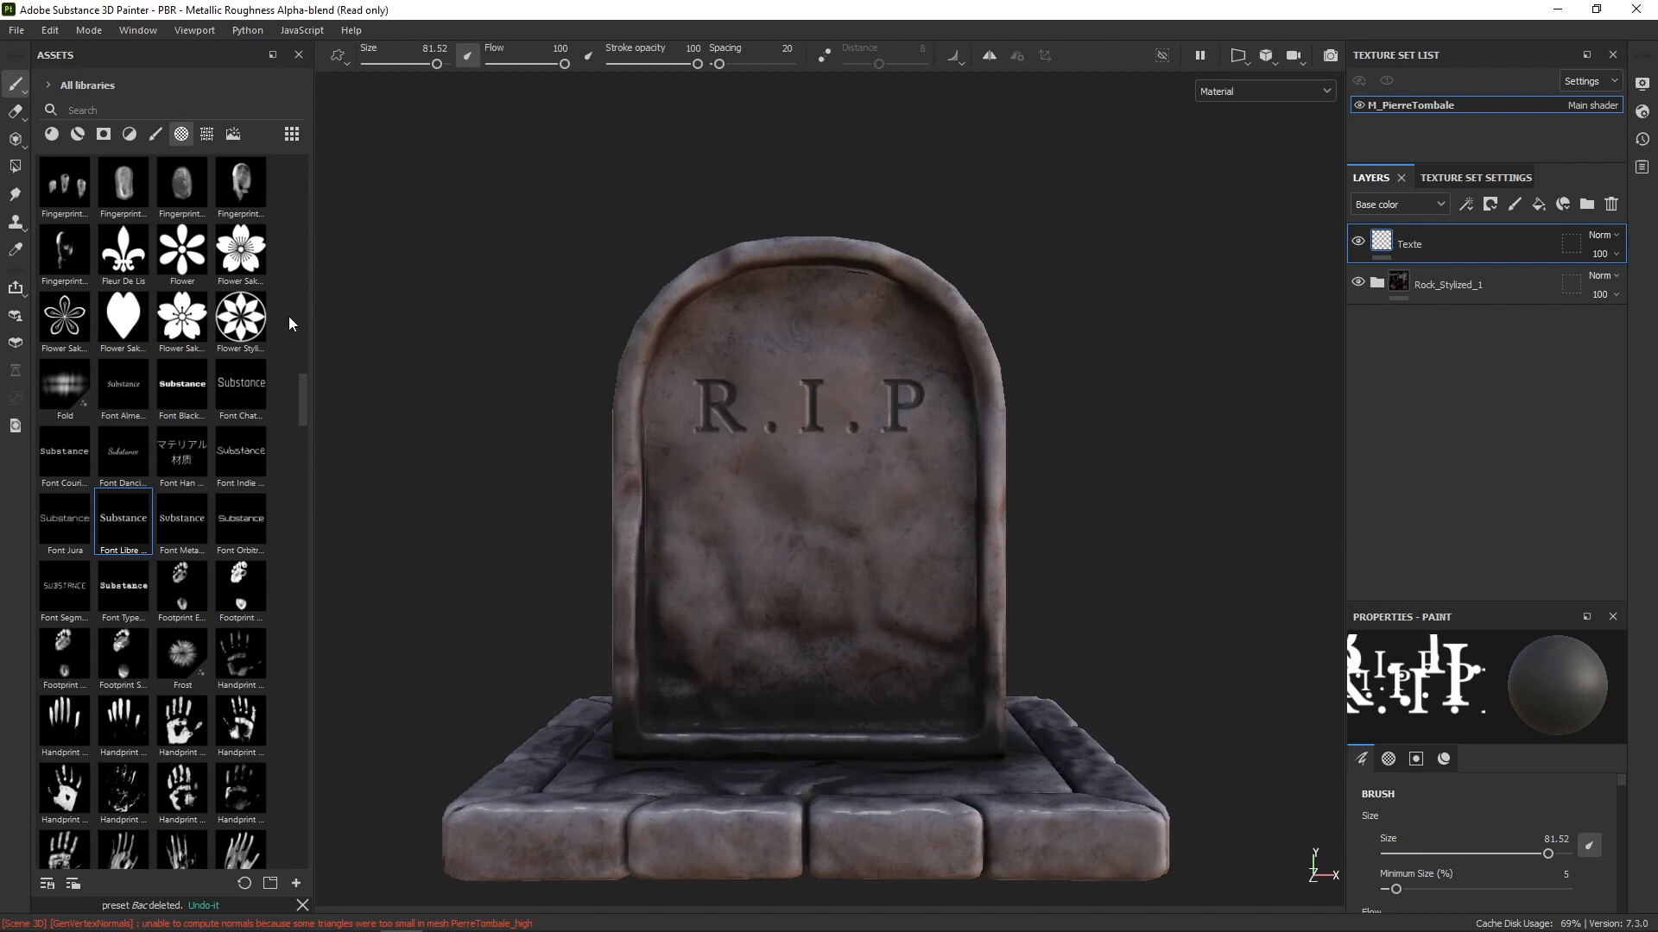
Step: Choose the rounded cross alpha with a central hole for the brush and give its material a positive height
drag(297, 398, 304, 340)
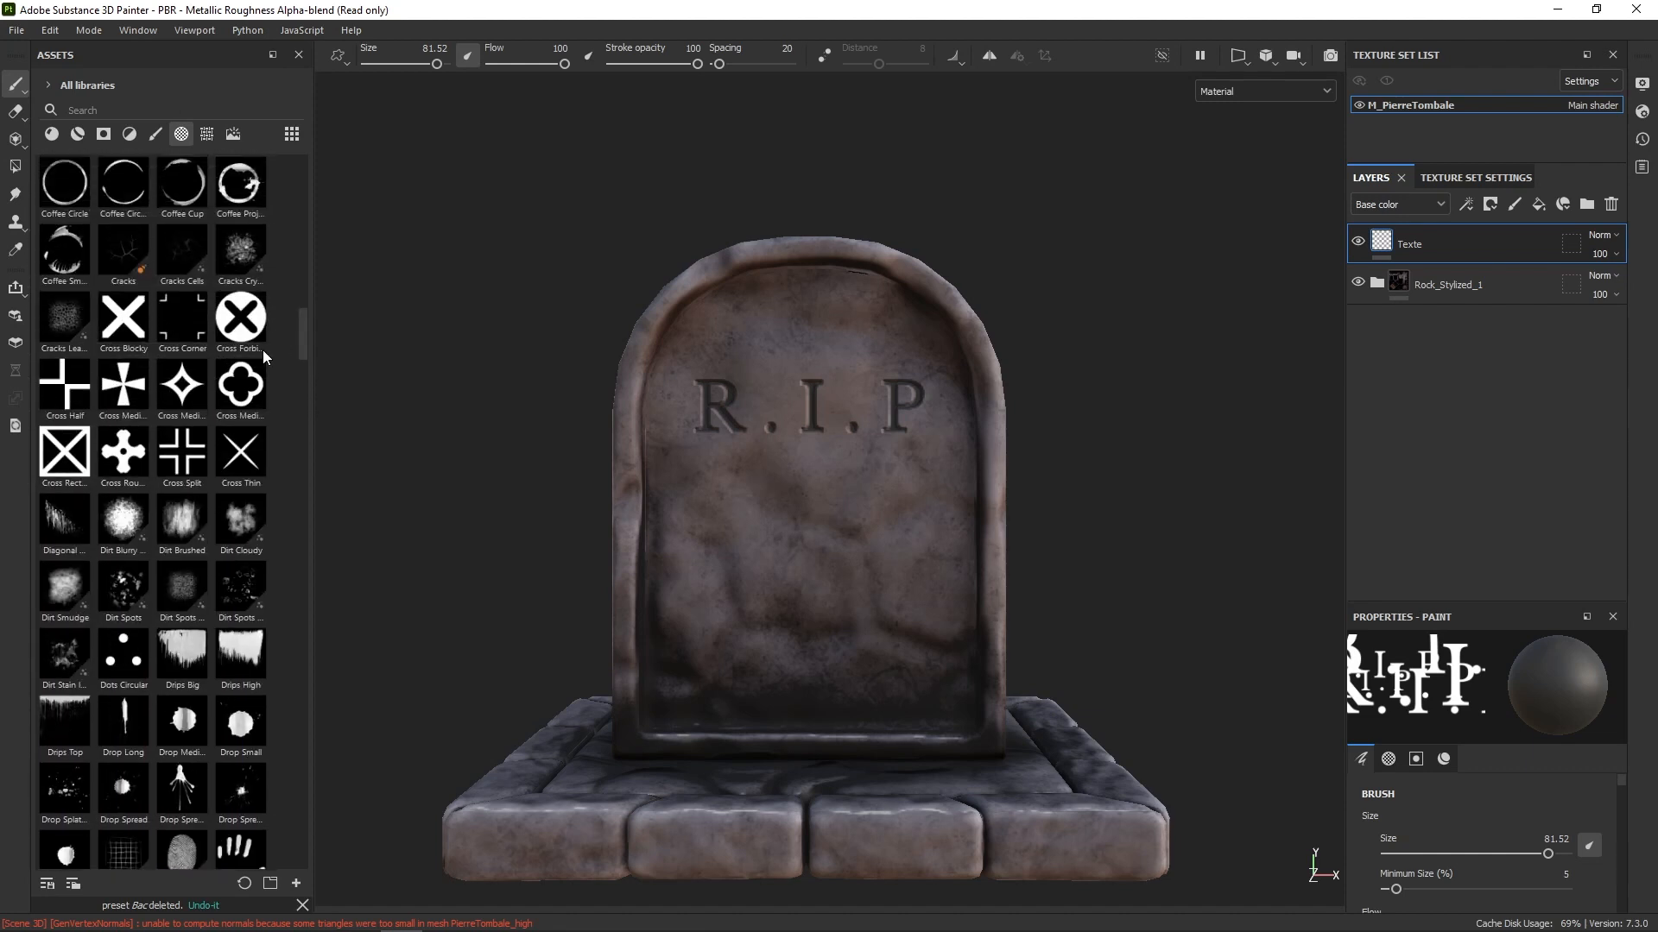
click(130, 449)
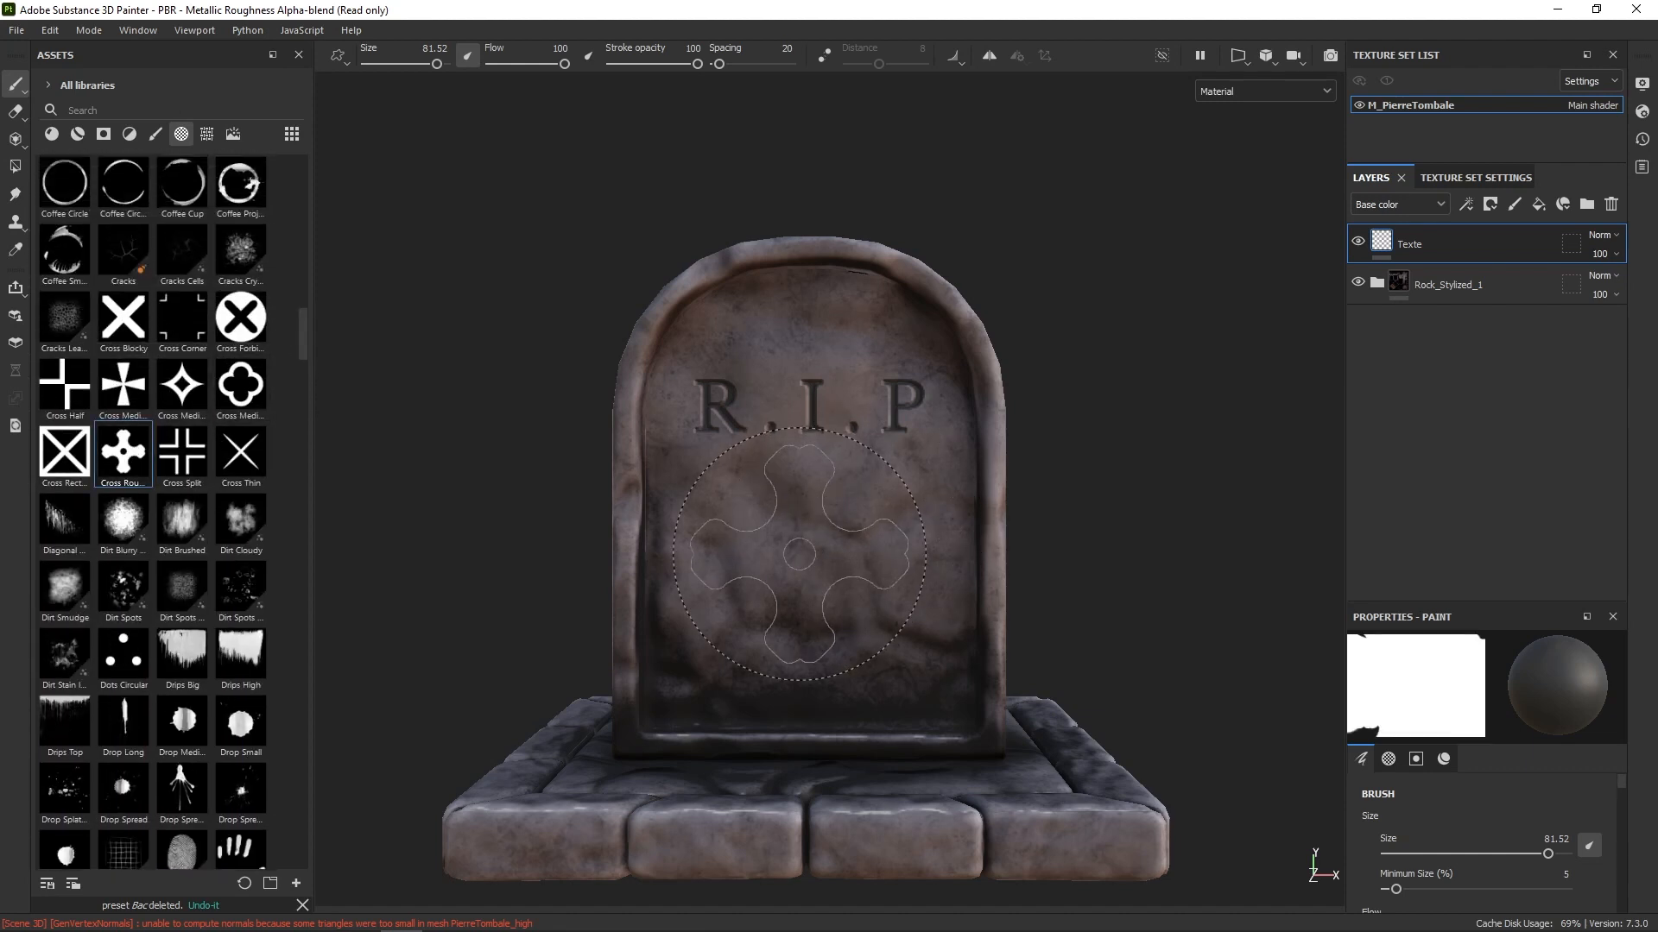
right_click(811, 576)
click(880, 830)
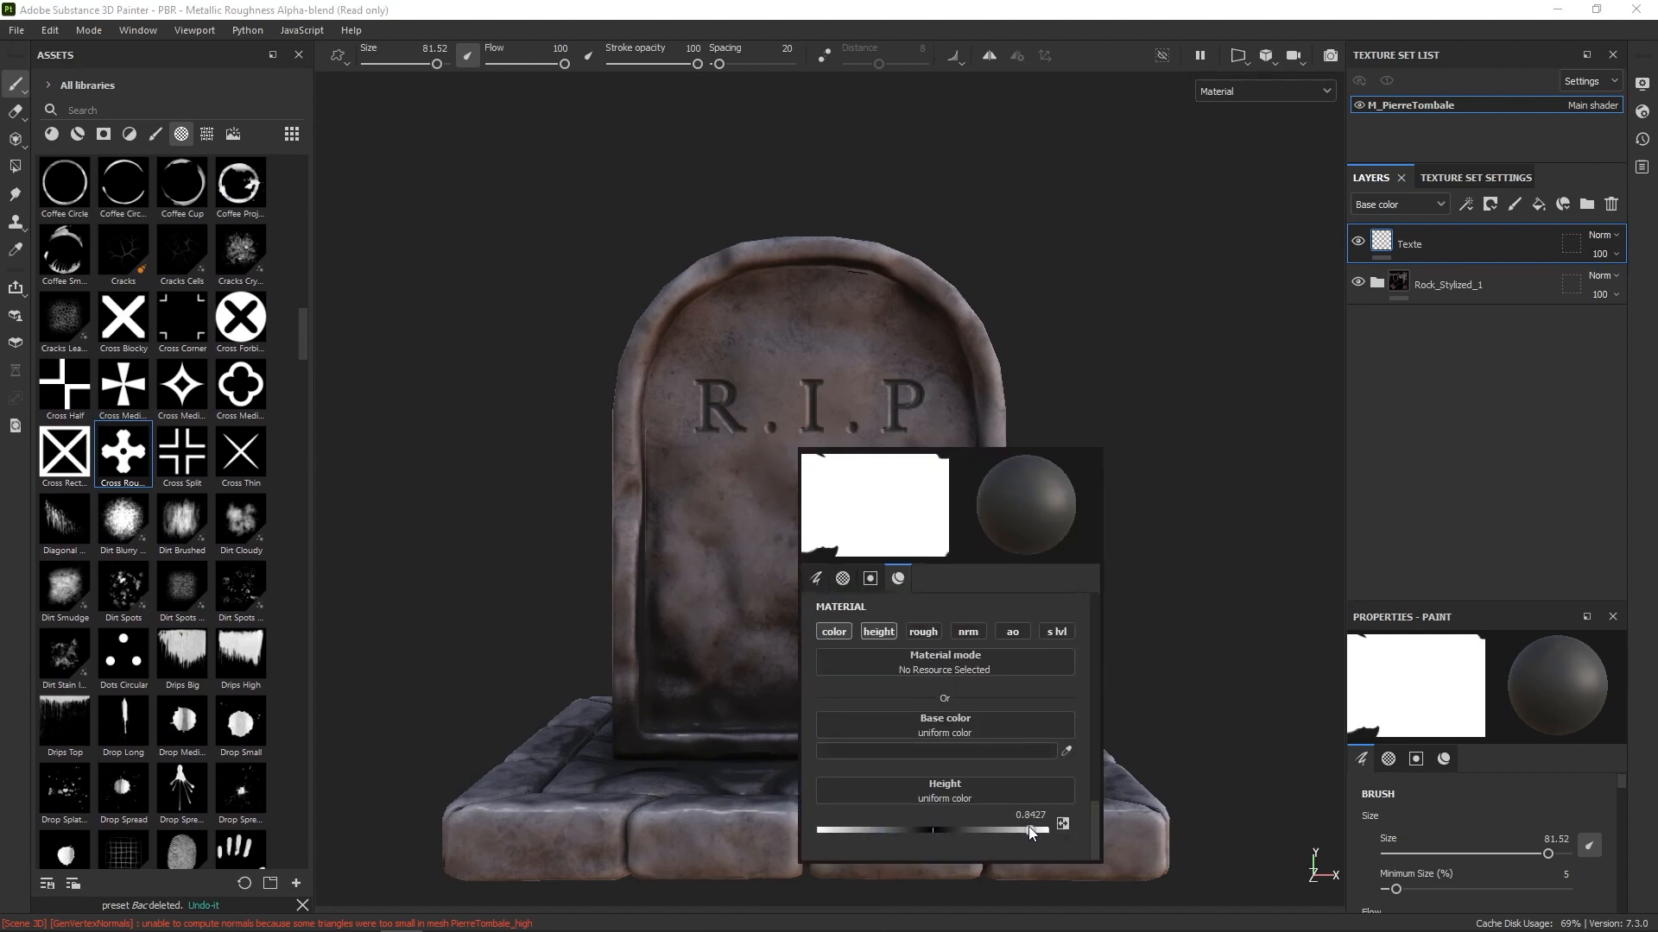
drag(1028, 829, 1010, 829)
Step: Try stamping the cross below the inscription with a light grey base color of value 0.694, and undo that stamp
click(953, 747)
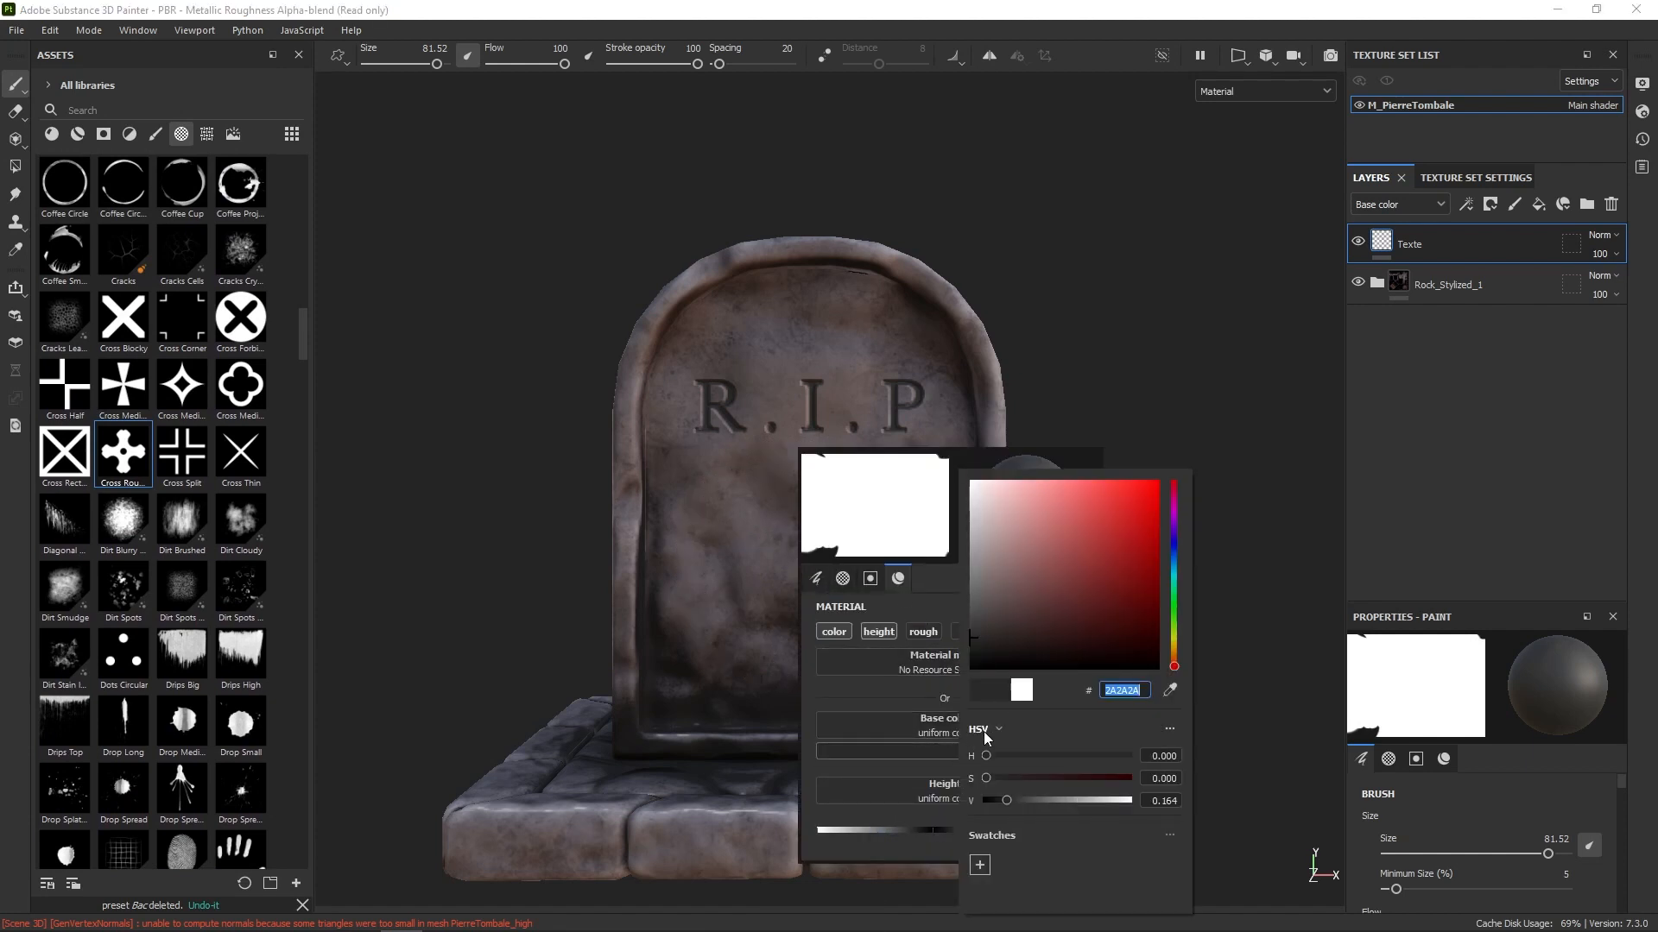
drag(1015, 639, 800, 548)
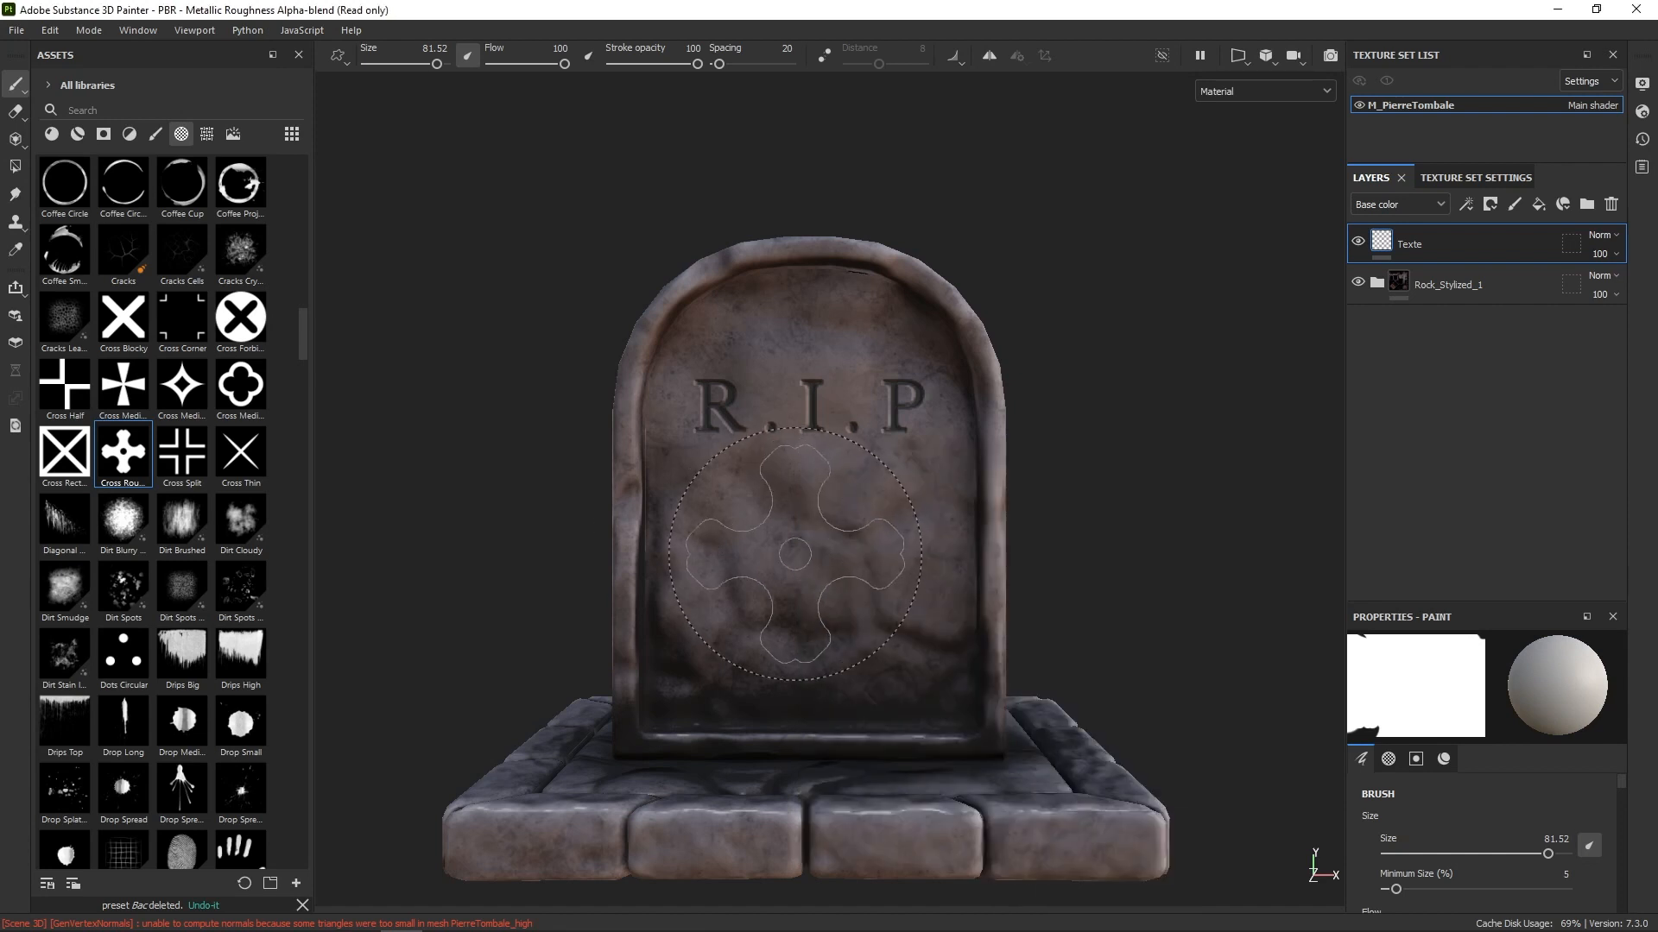
click(803, 563)
key(ctrl+z)
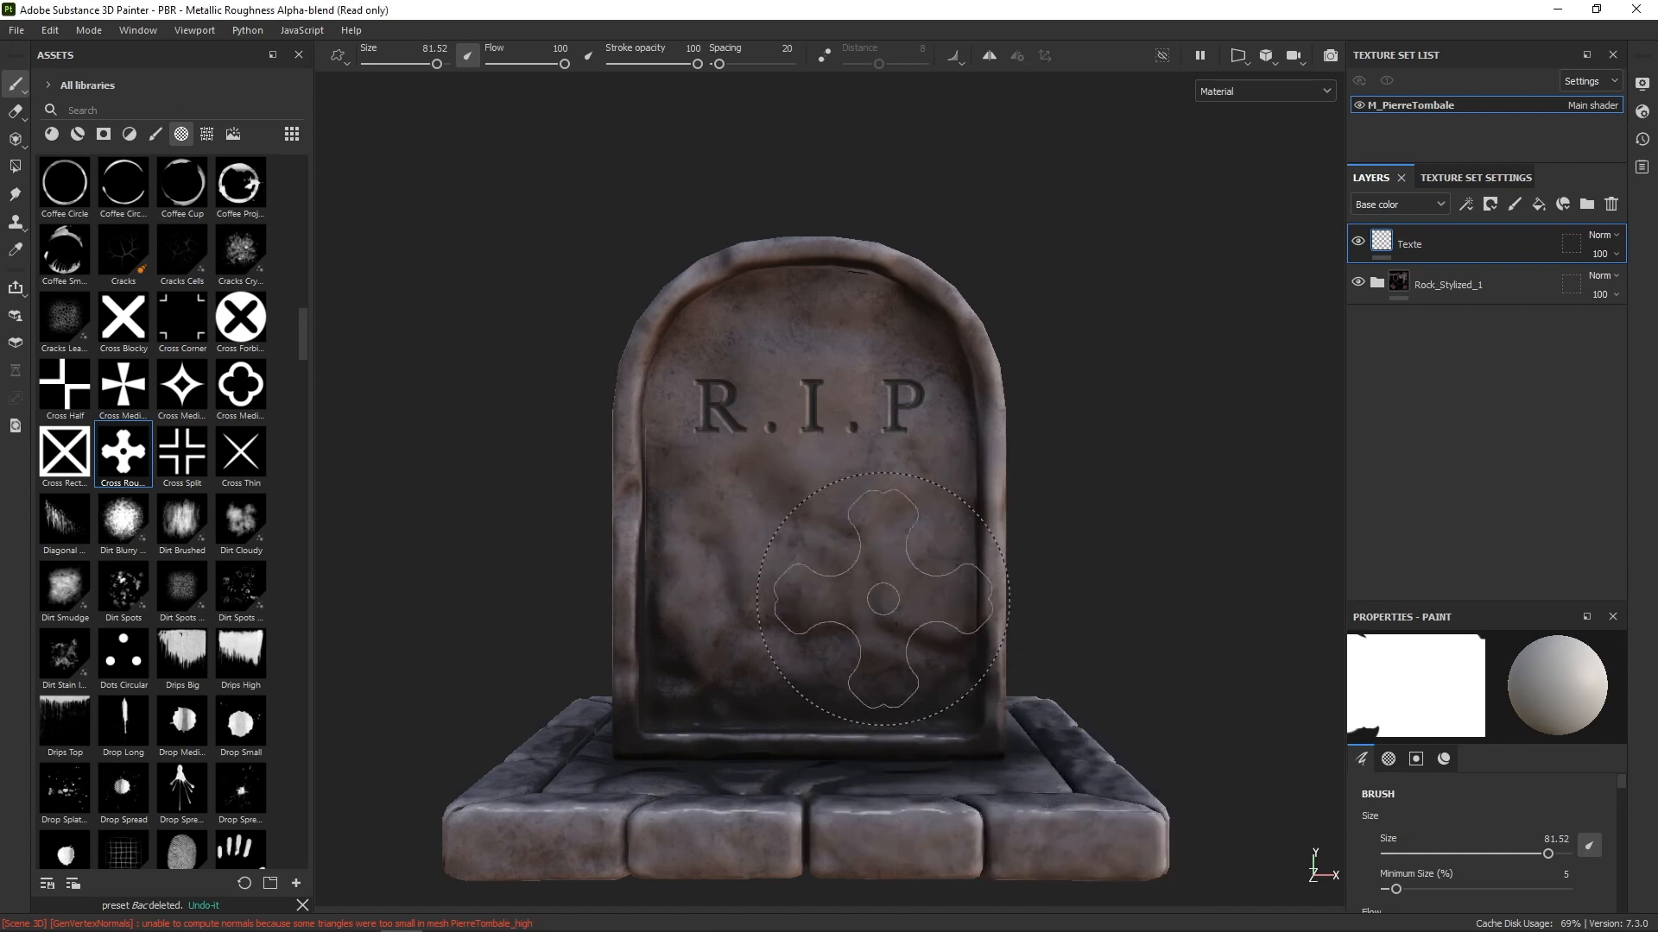
Step: Darken the brush base color to a medium grey and stamp the raised cross centered below R.I.P
right_click(898, 607)
click(976, 751)
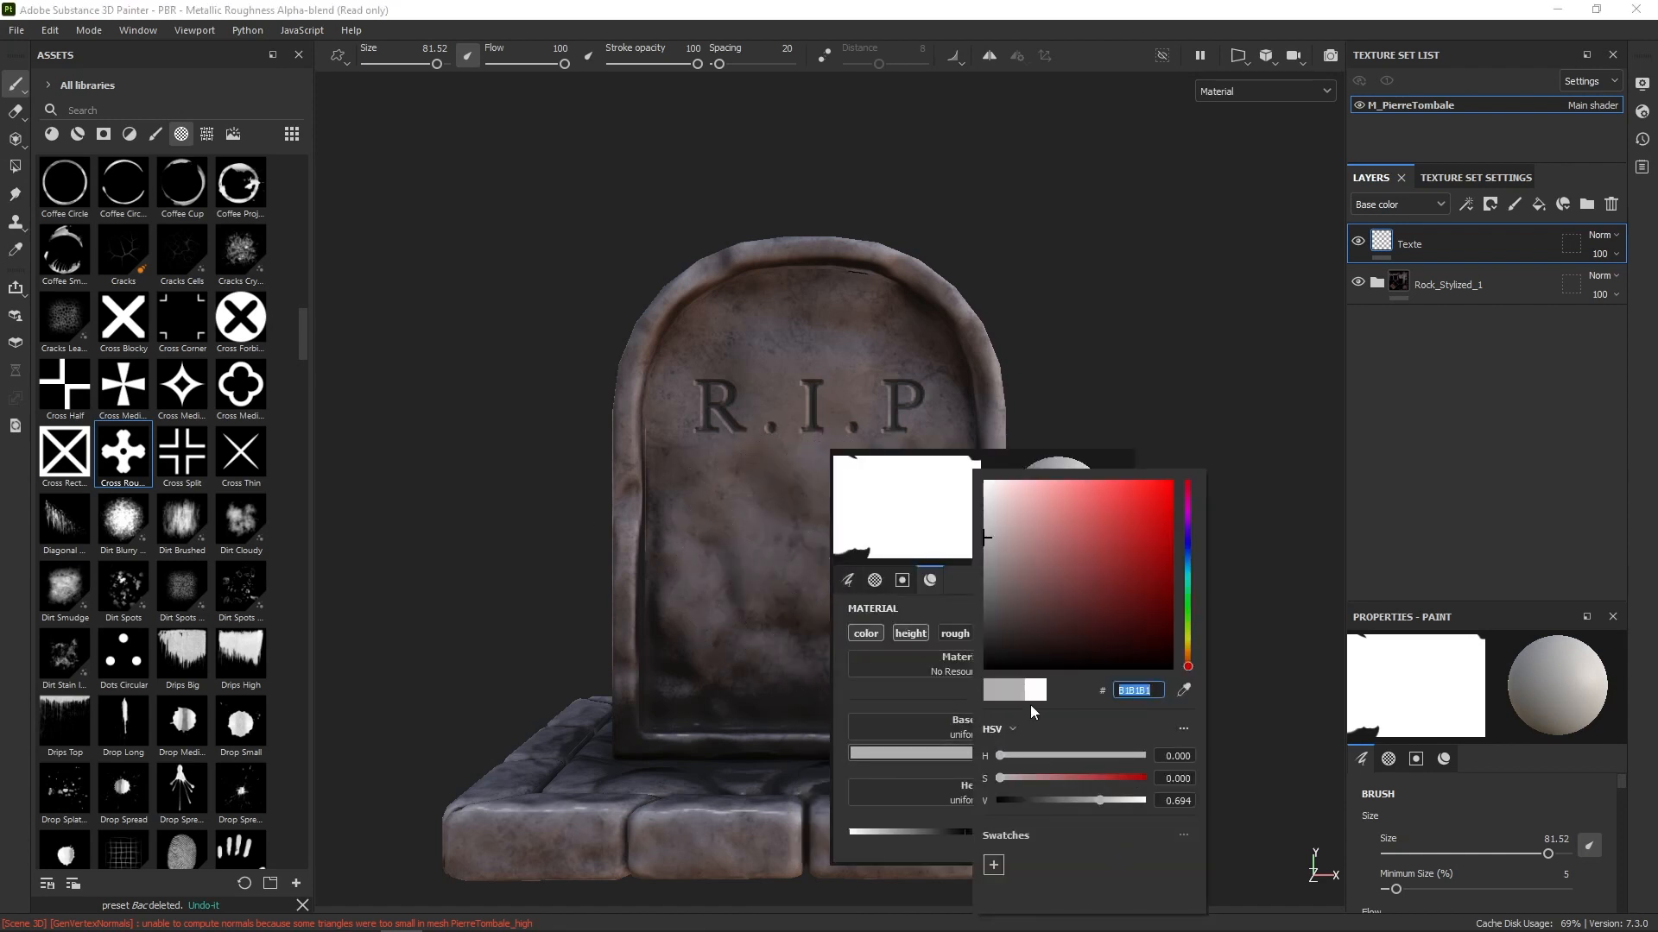
drag(947, 568, 939, 603)
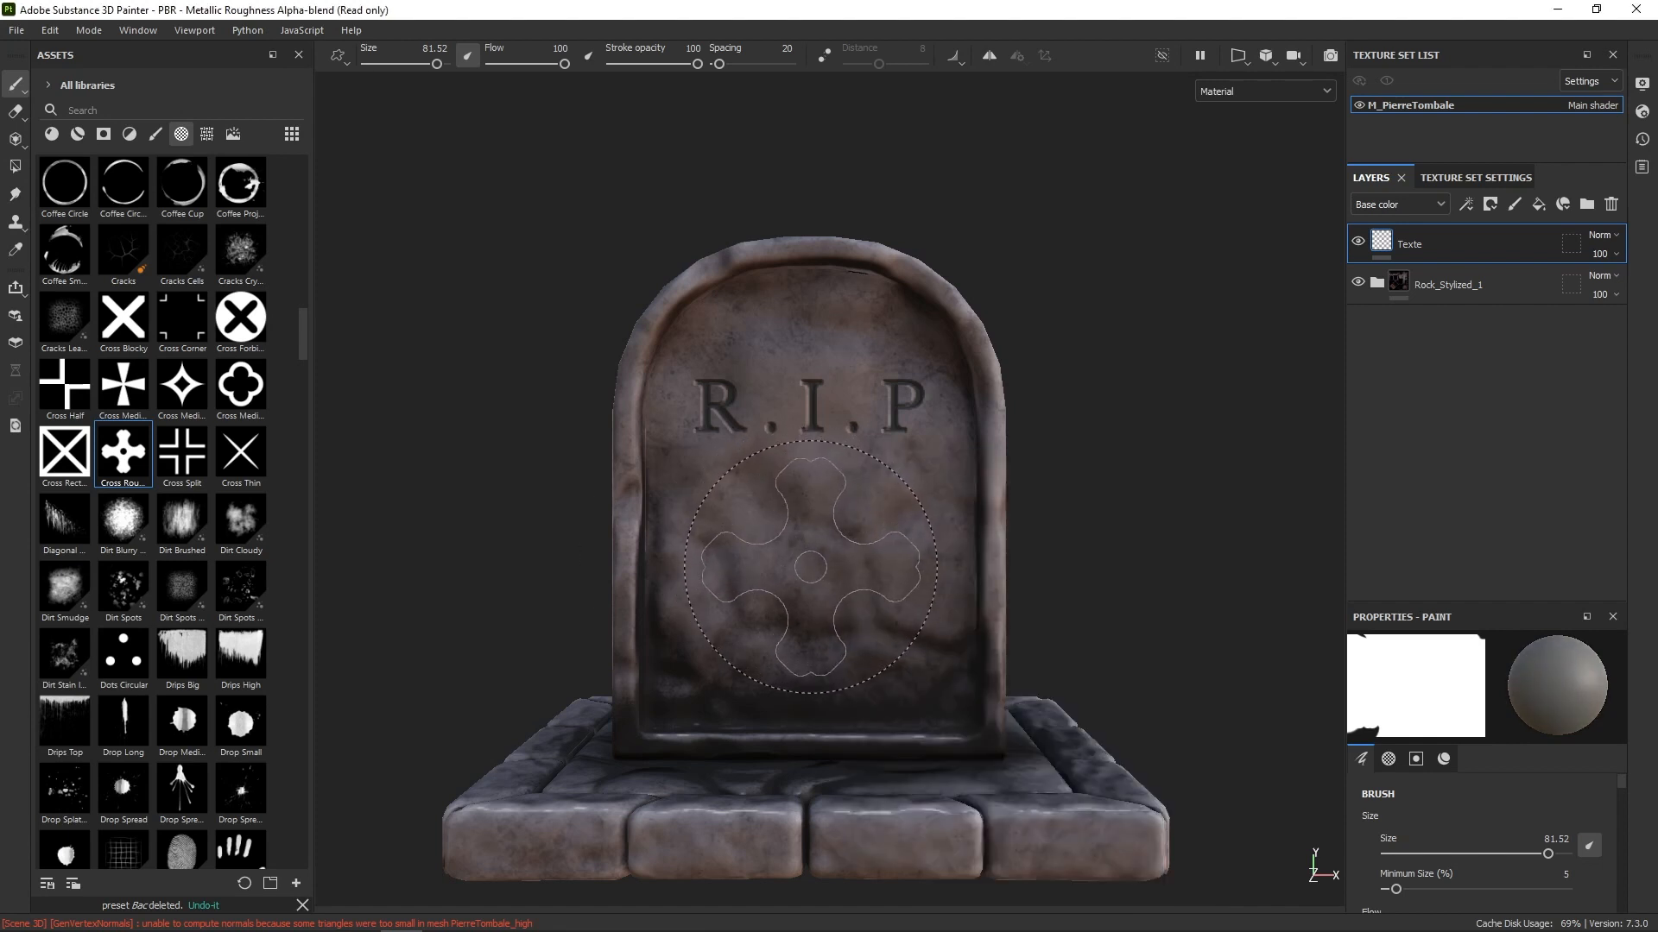
click(807, 571)
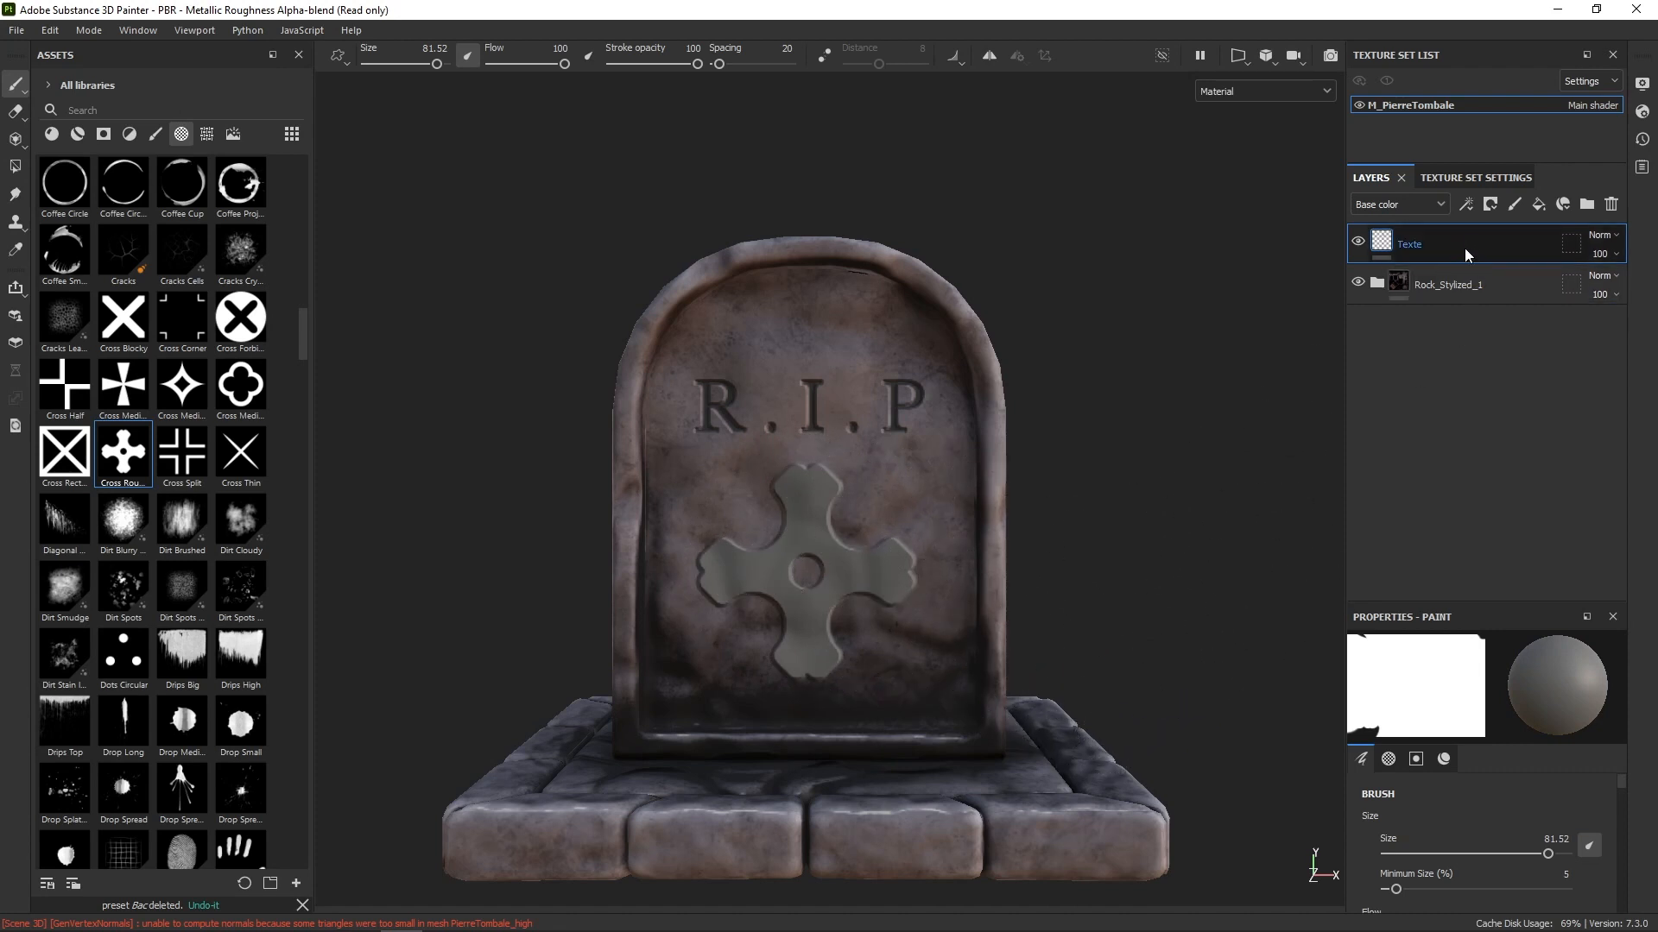
Step: Move the Texte layer to the bottom of the stack, outside the Rock_Stylized_1 folder, and check the tombstone
drag(1464, 247, 1432, 505)
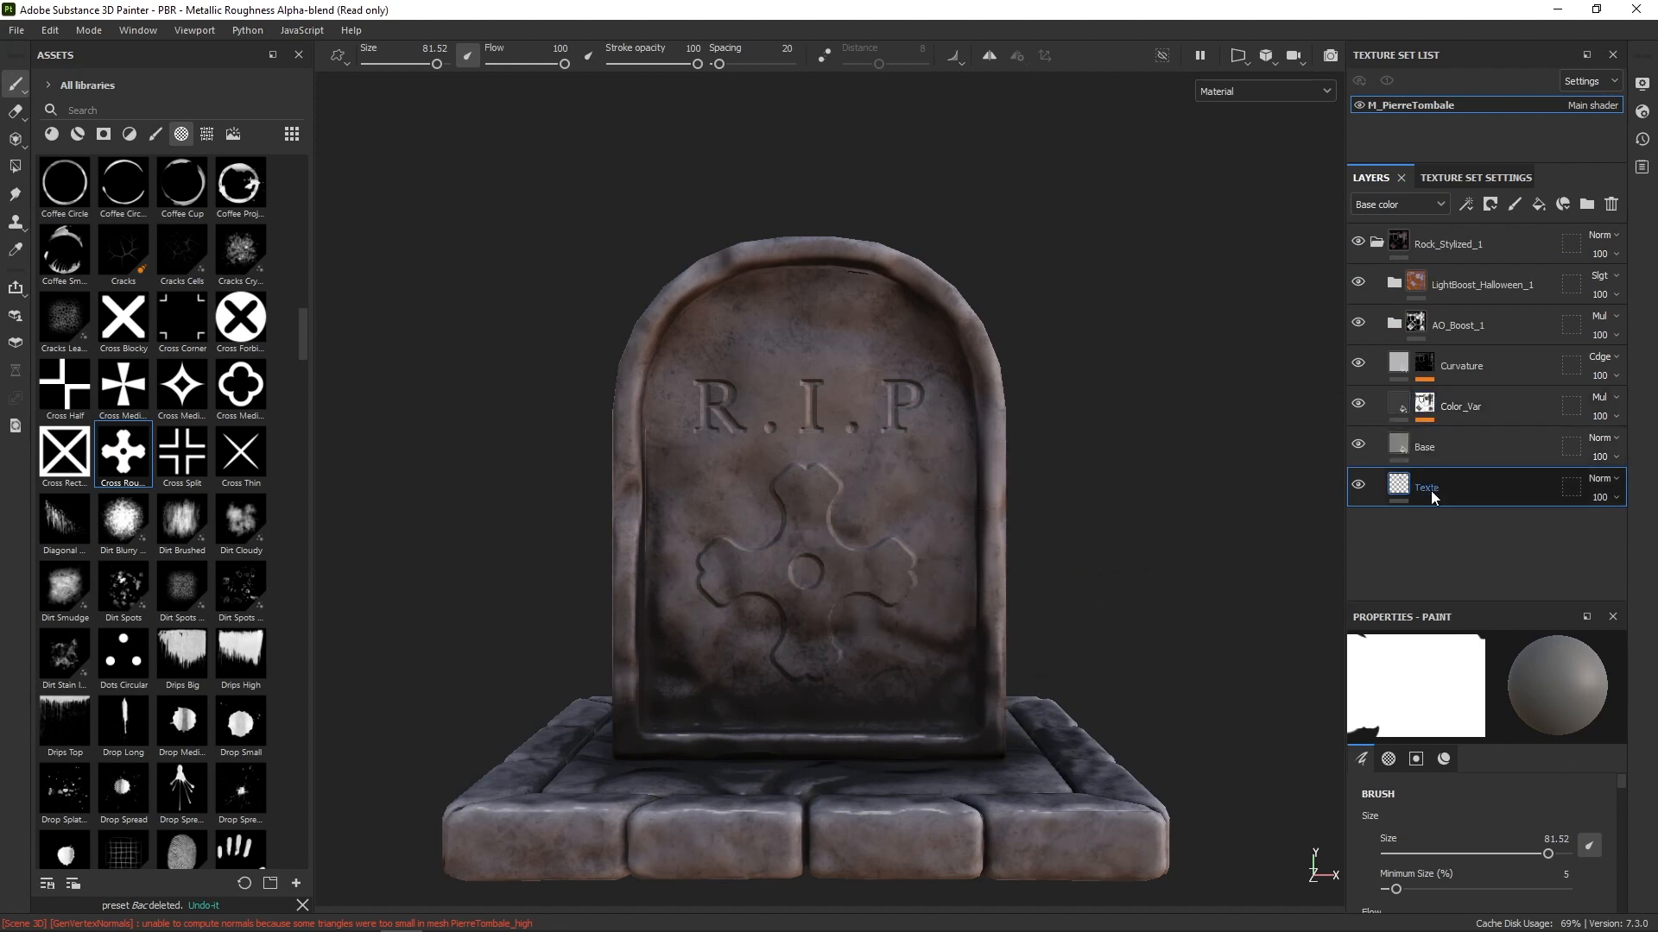
mouse_move(1431, 490)
mouse_down()
mouse_move(1447, 424)
mouse_move(1438, 506)
mouse_up()
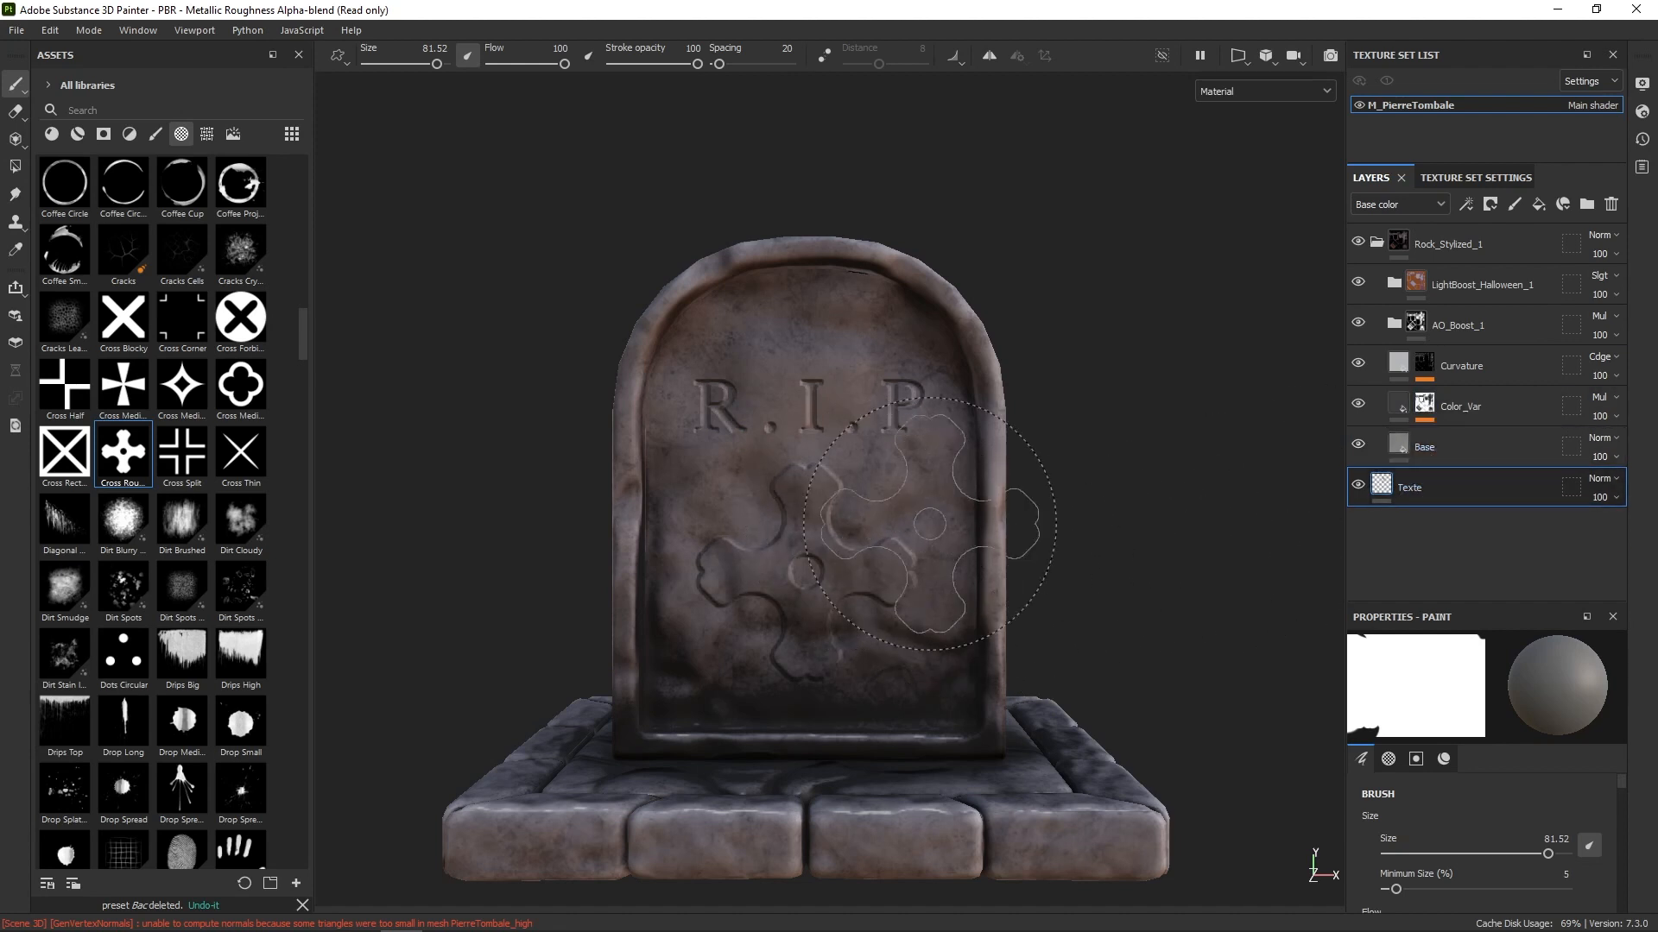
mouse_move(1110, 592)
alt+mouse_down()
mouse_move(1048, 555)
mouse_move(1181, 540)
alt+mouse_up()
alt+right_drag(1165, 544, 1128, 518)
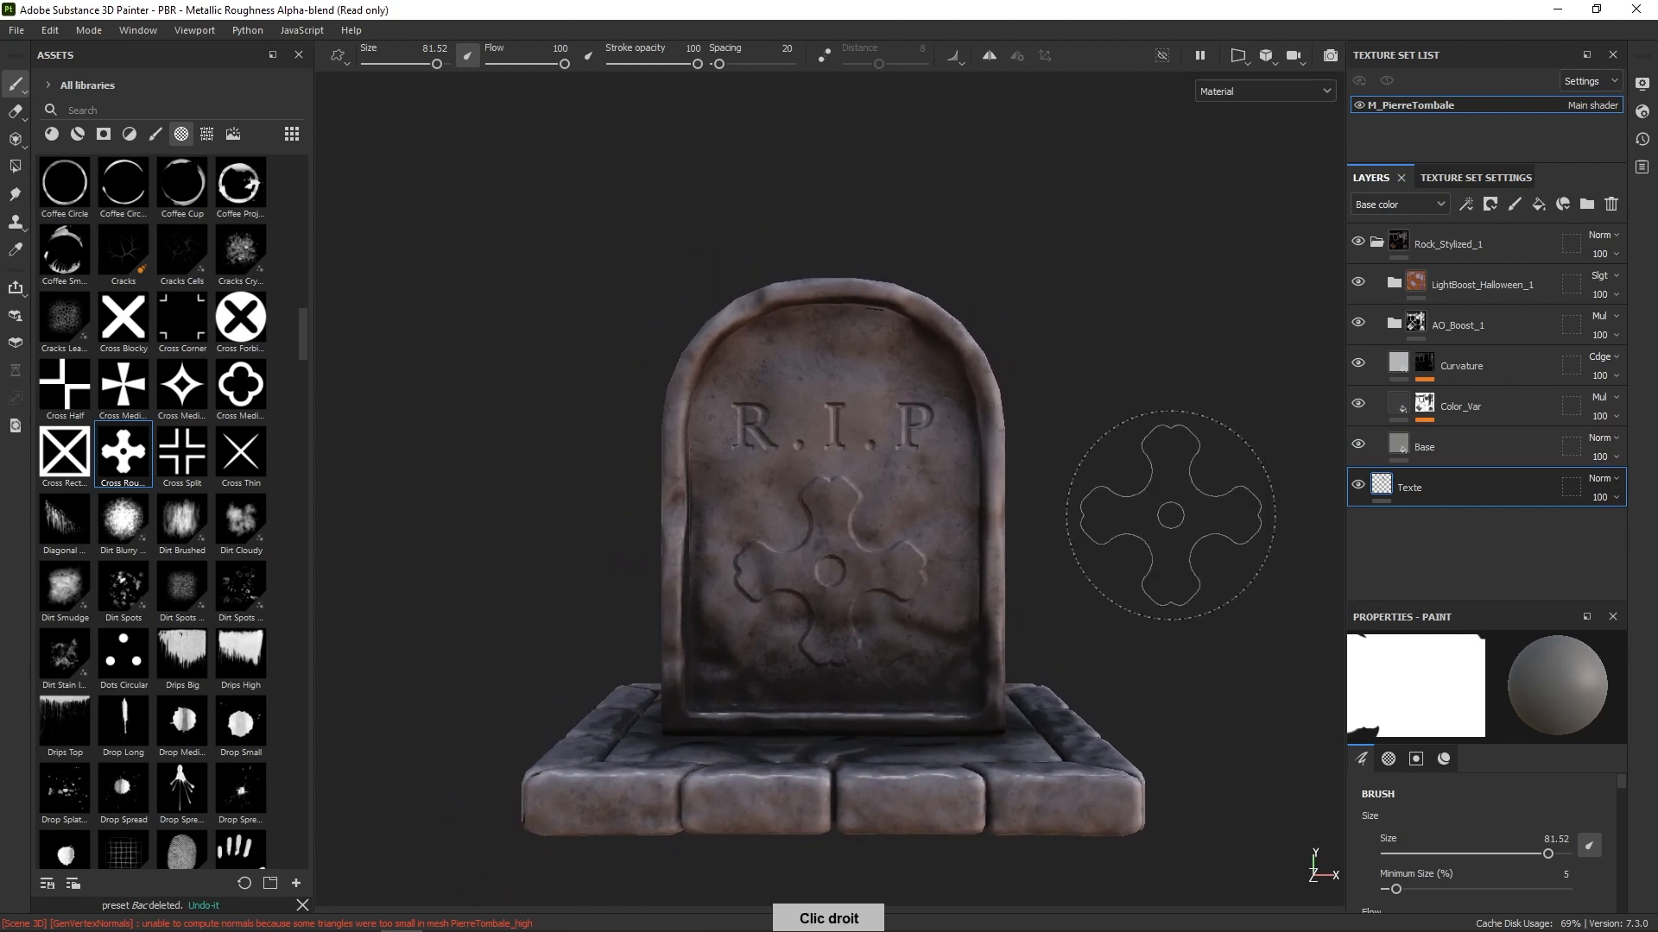
Step: Start a texture export and browse for the output directory to the Assets folder inside Export_Textures
click(16, 29)
click(86, 317)
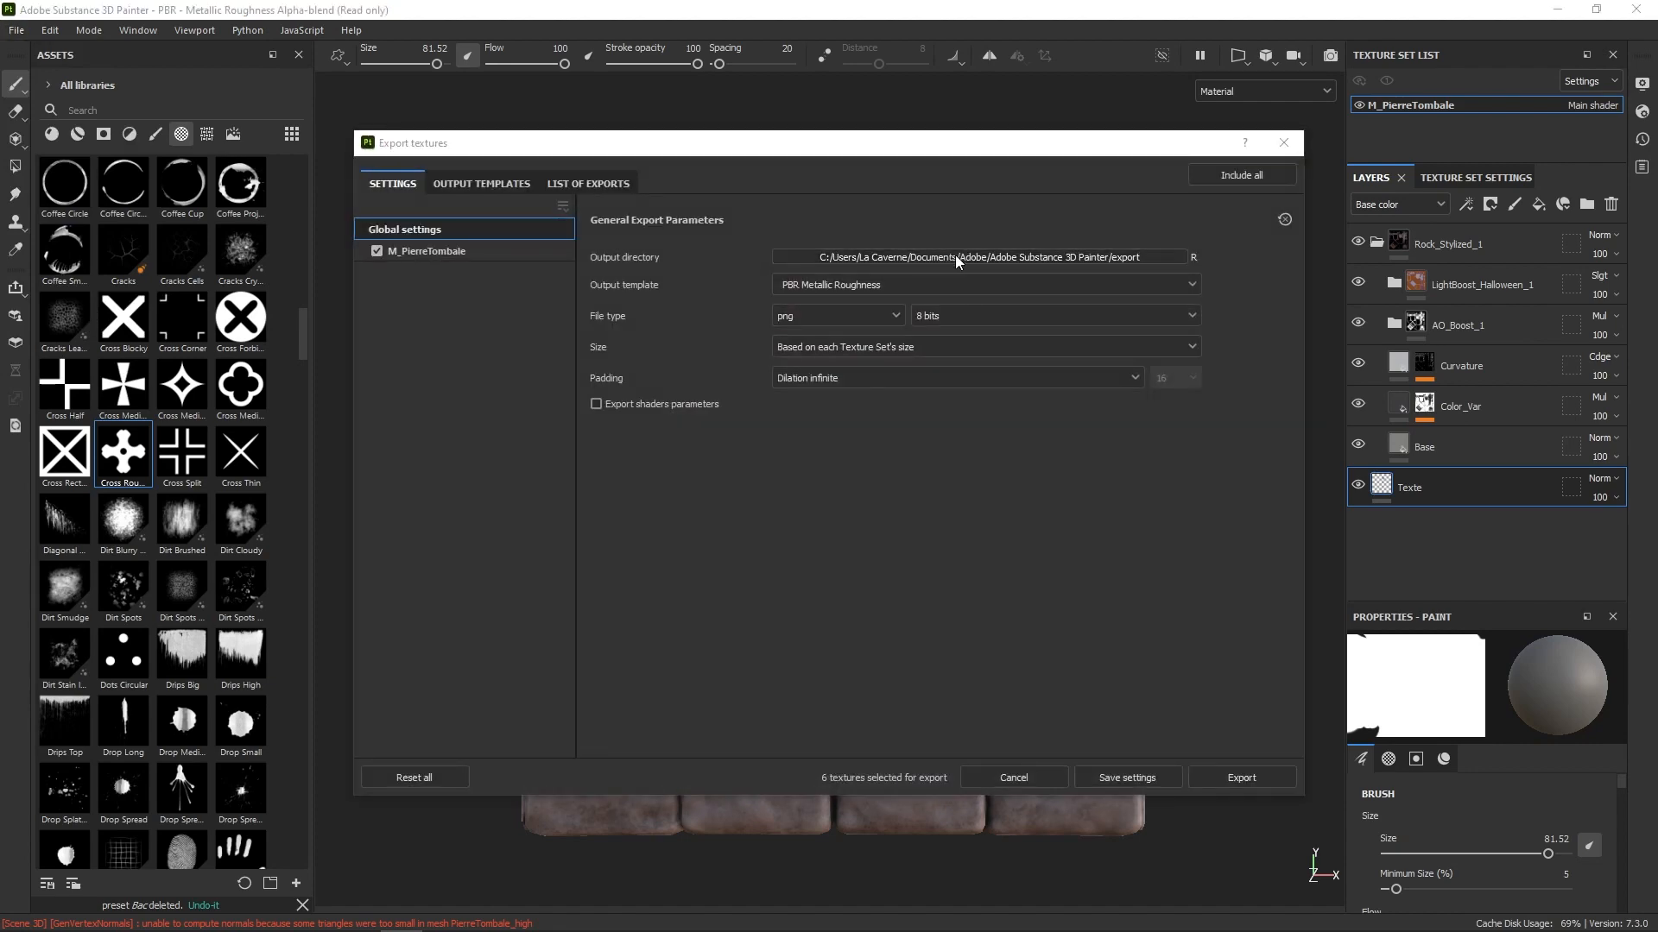
click(954, 256)
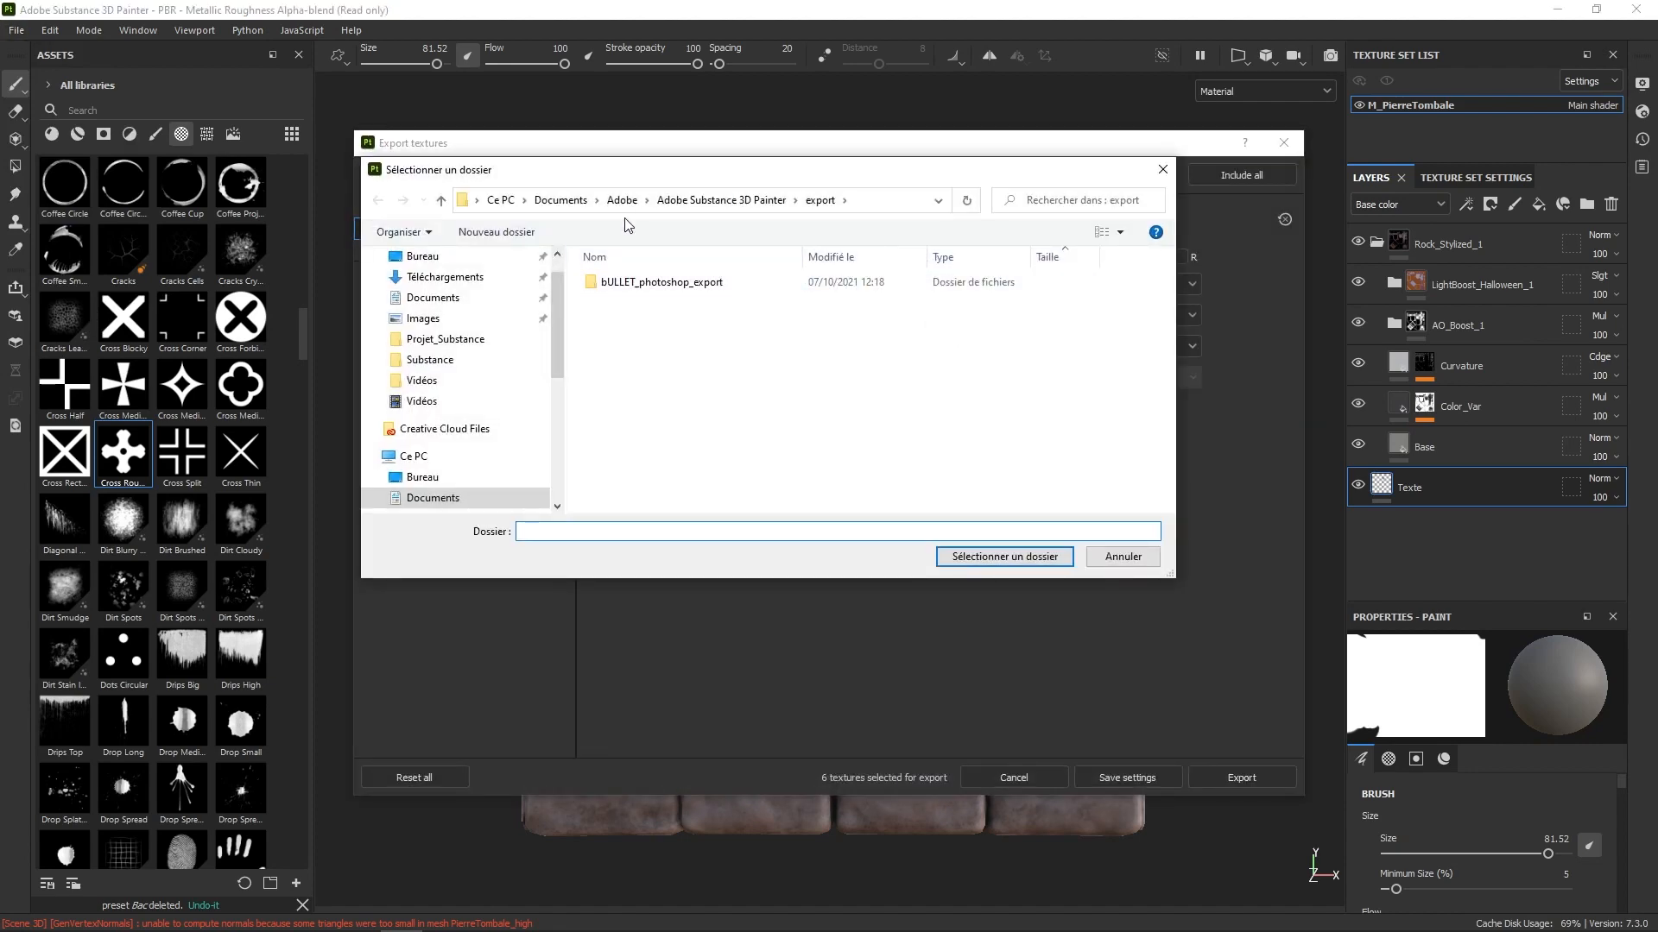
click(444, 338)
click(713, 204)
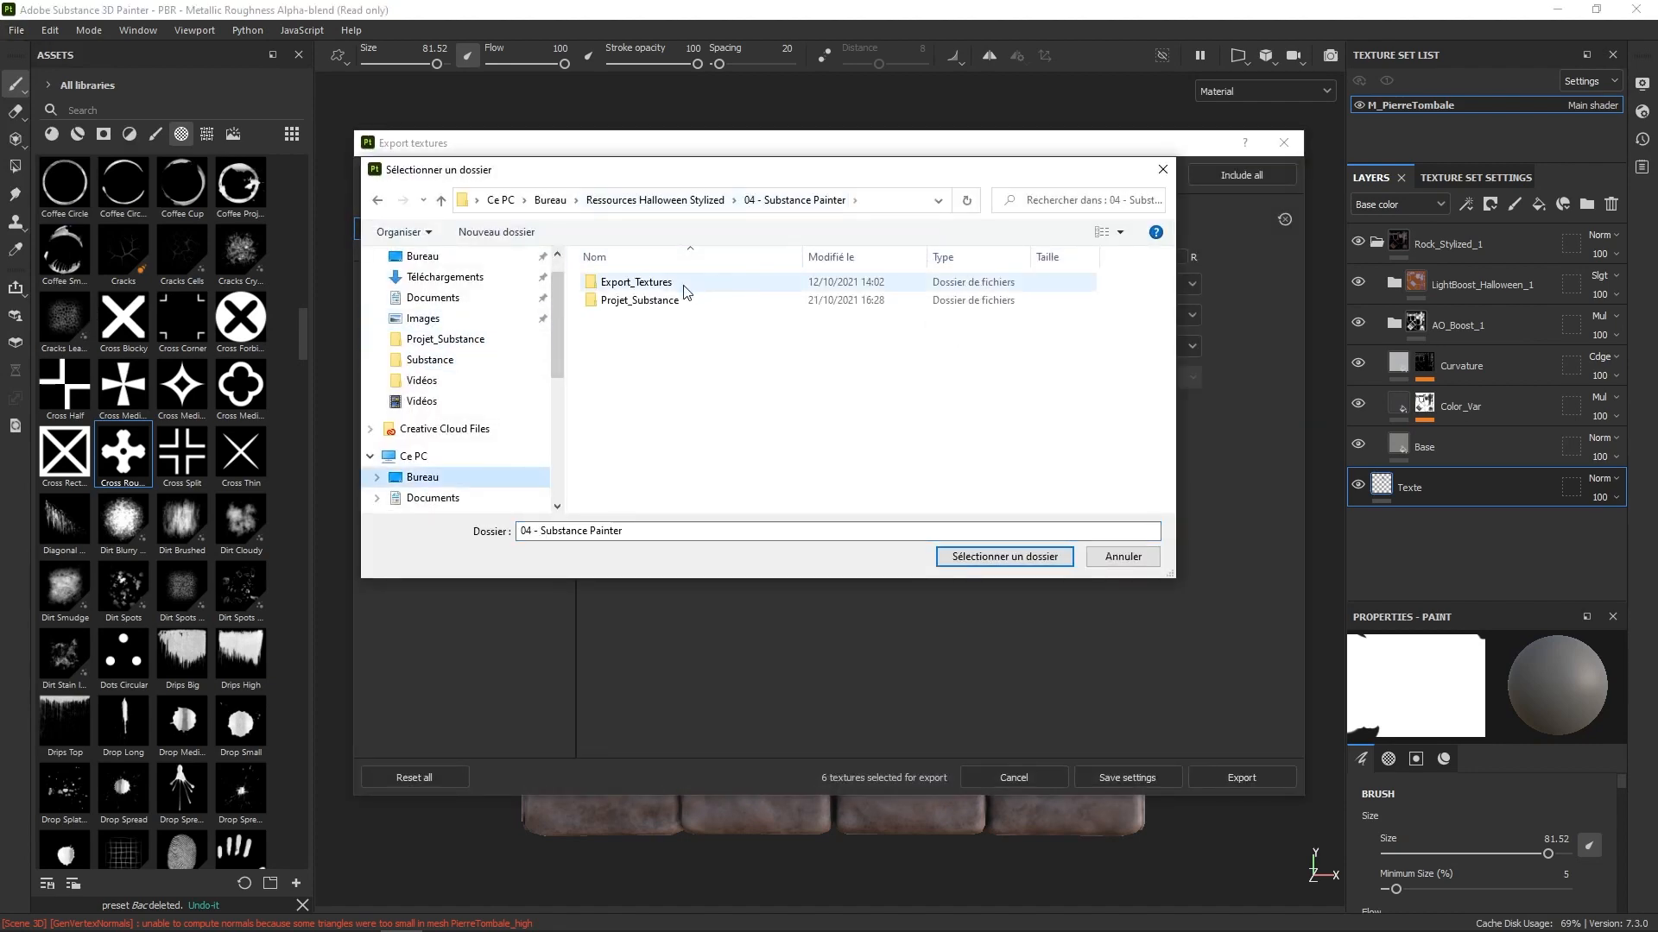
double_click(650, 281)
click(636, 282)
double_click(620, 280)
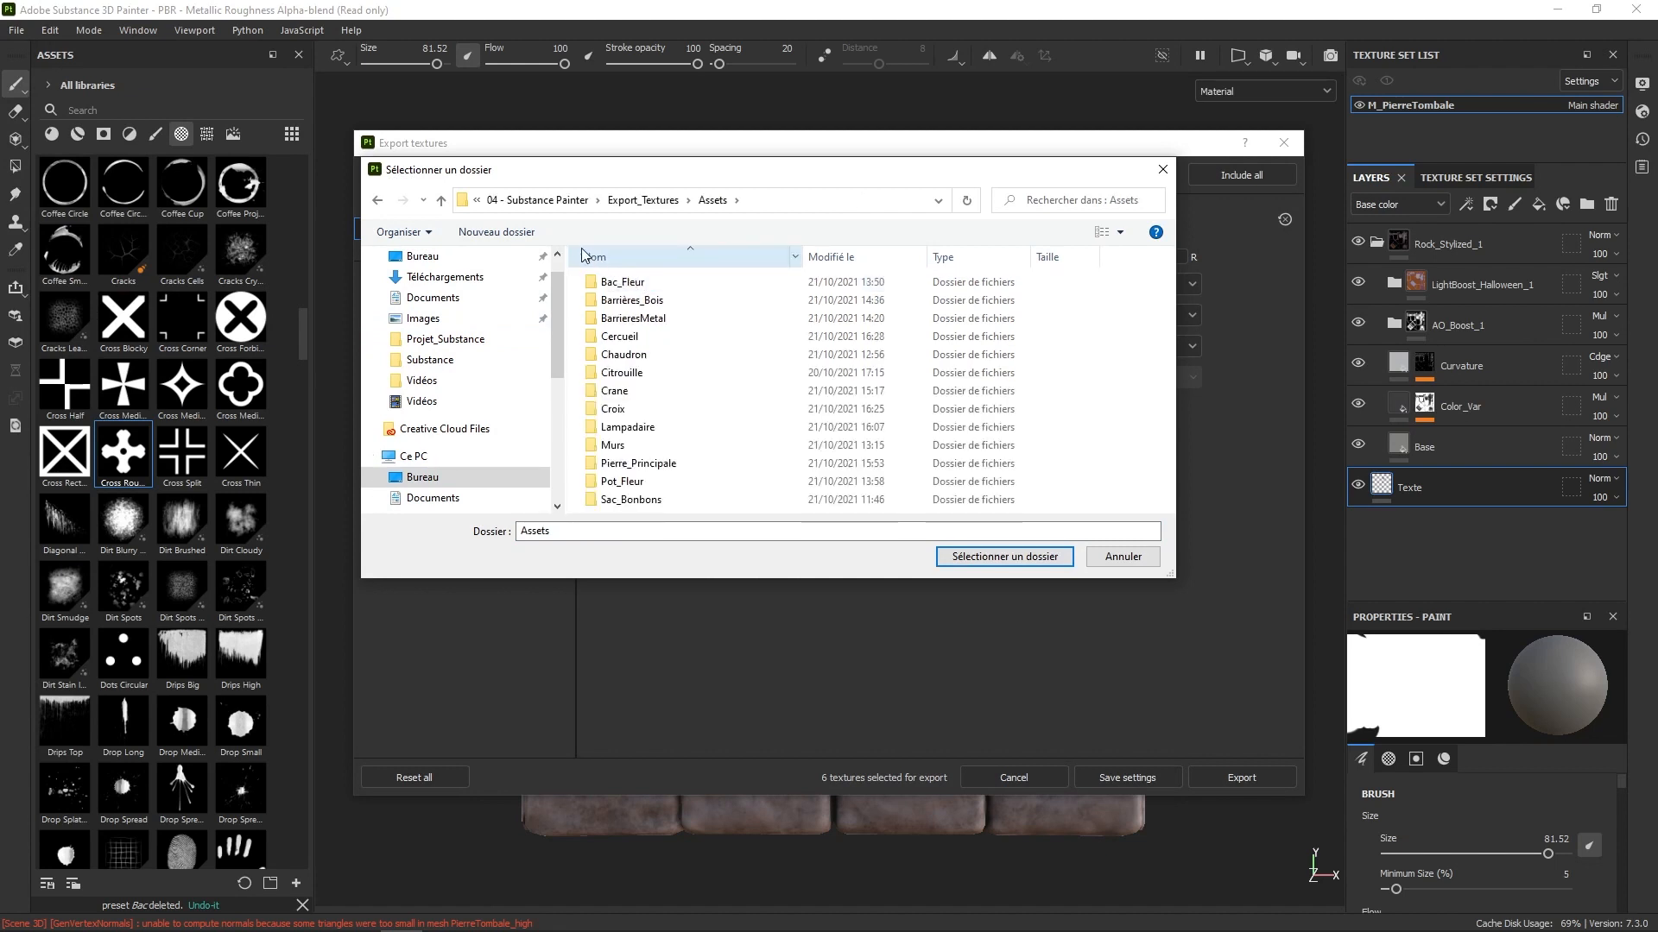
Step: Create a folder named Pierre_Tombale in Assets and select it as the export output directory
click(535, 232)
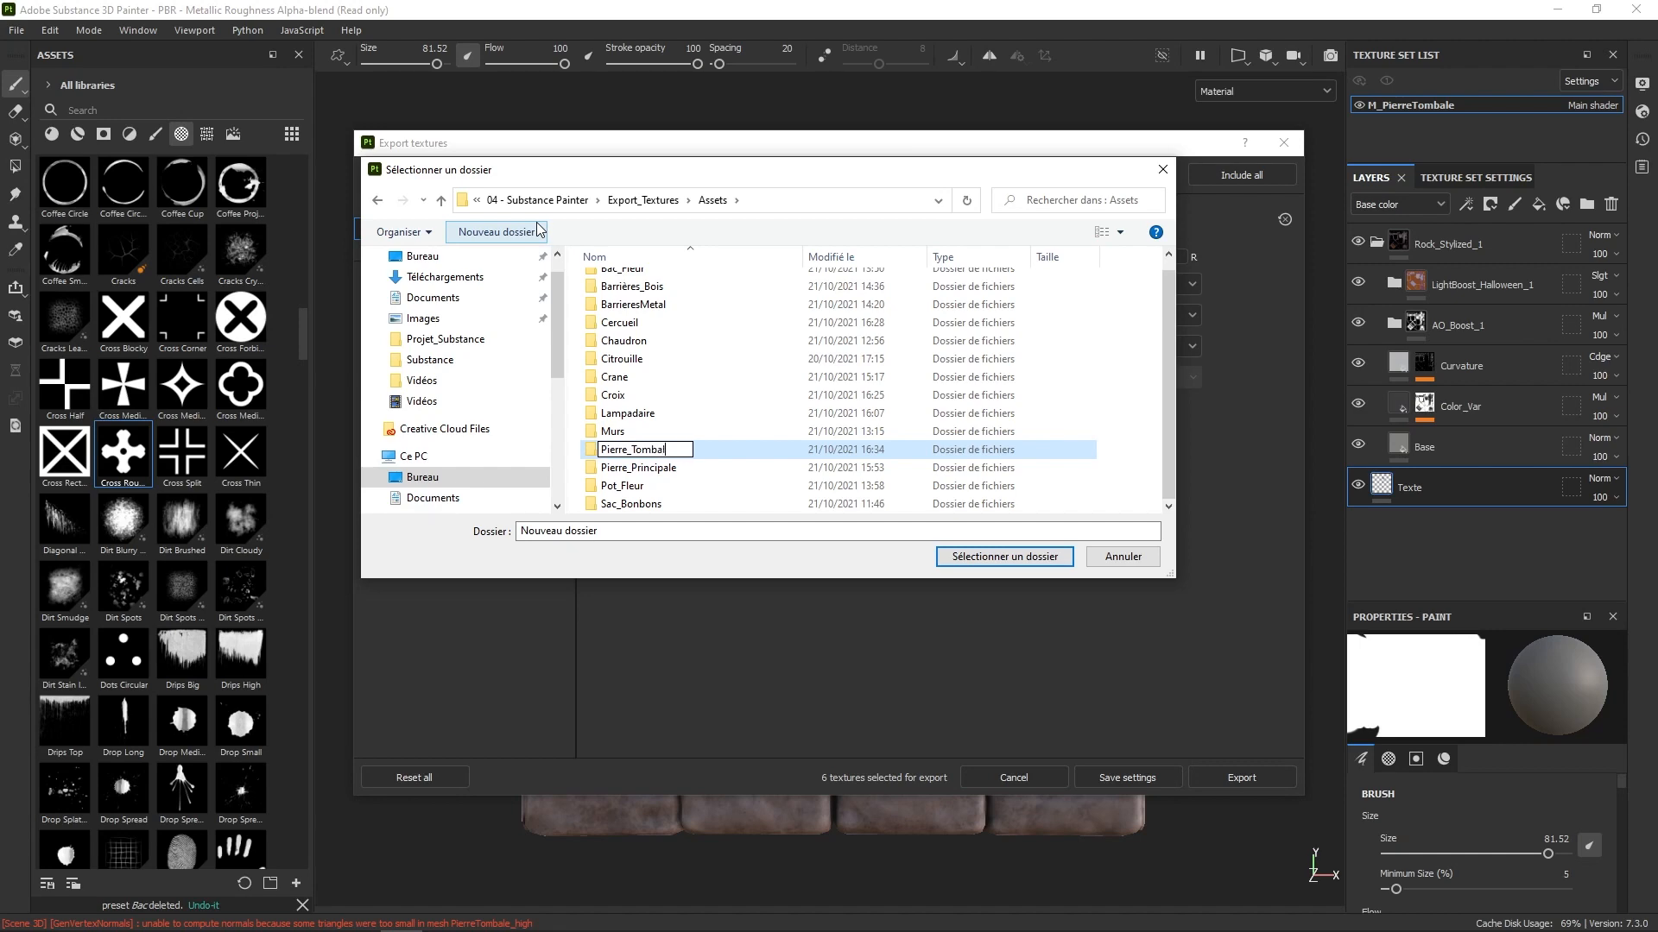
key(Return)
double_click(670, 467)
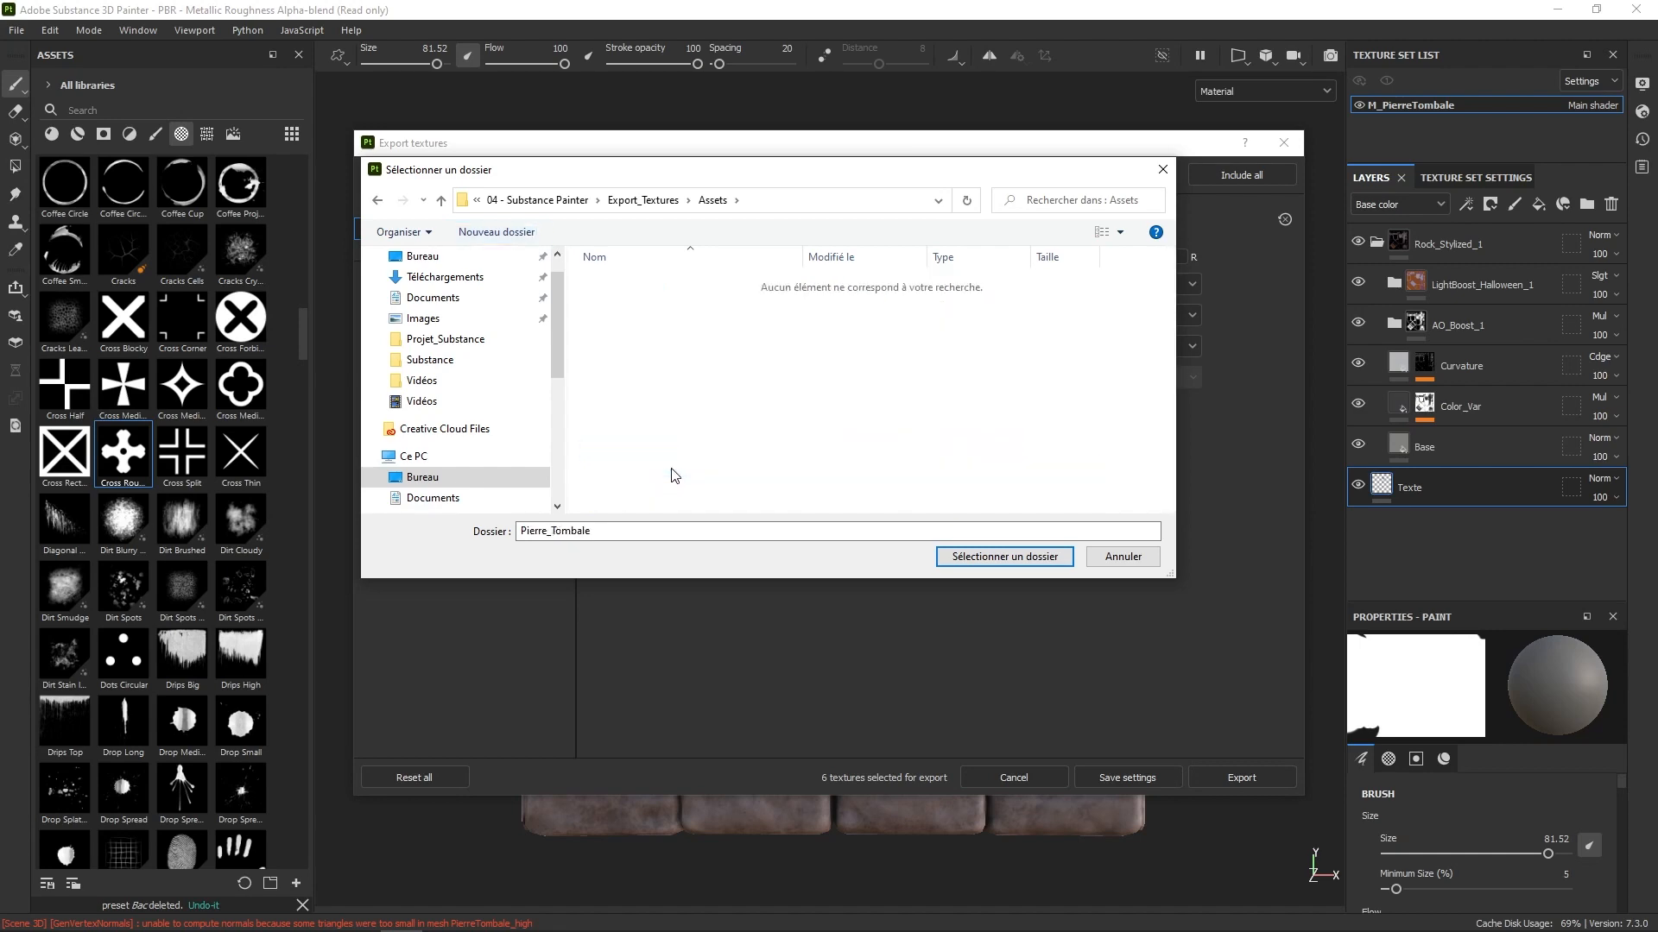
click(987, 557)
Step: Set the export output template to Unreal_Optimized and the file type to Based on output template
click(884, 283)
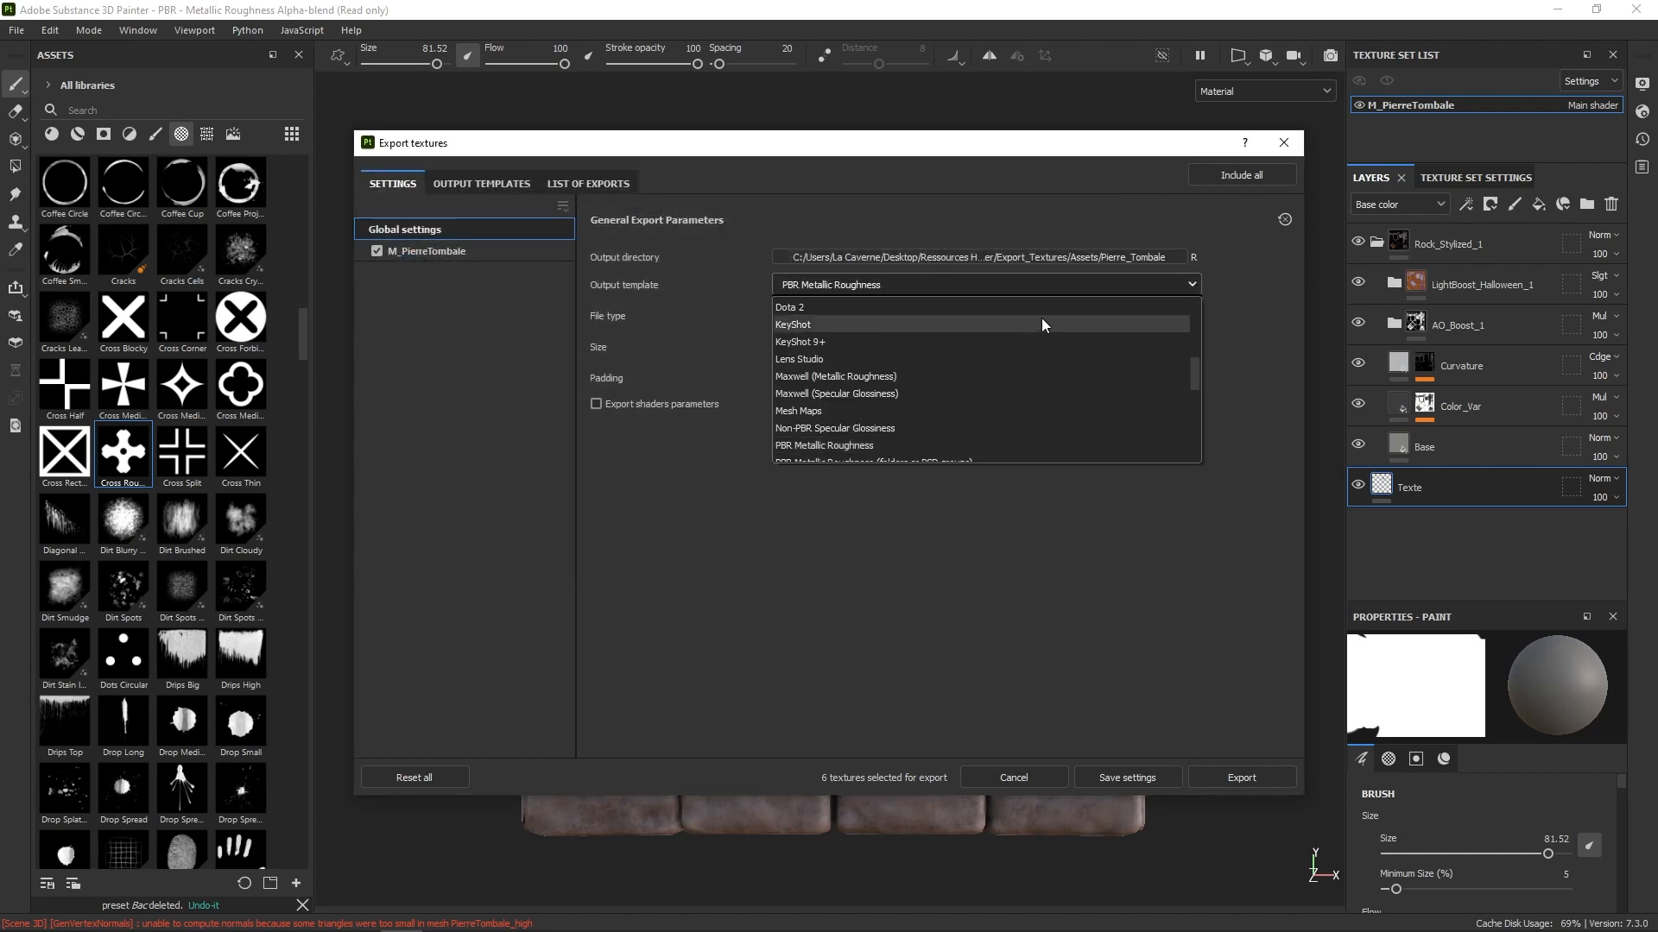
click(1209, 388)
click(1167, 311)
click(1171, 293)
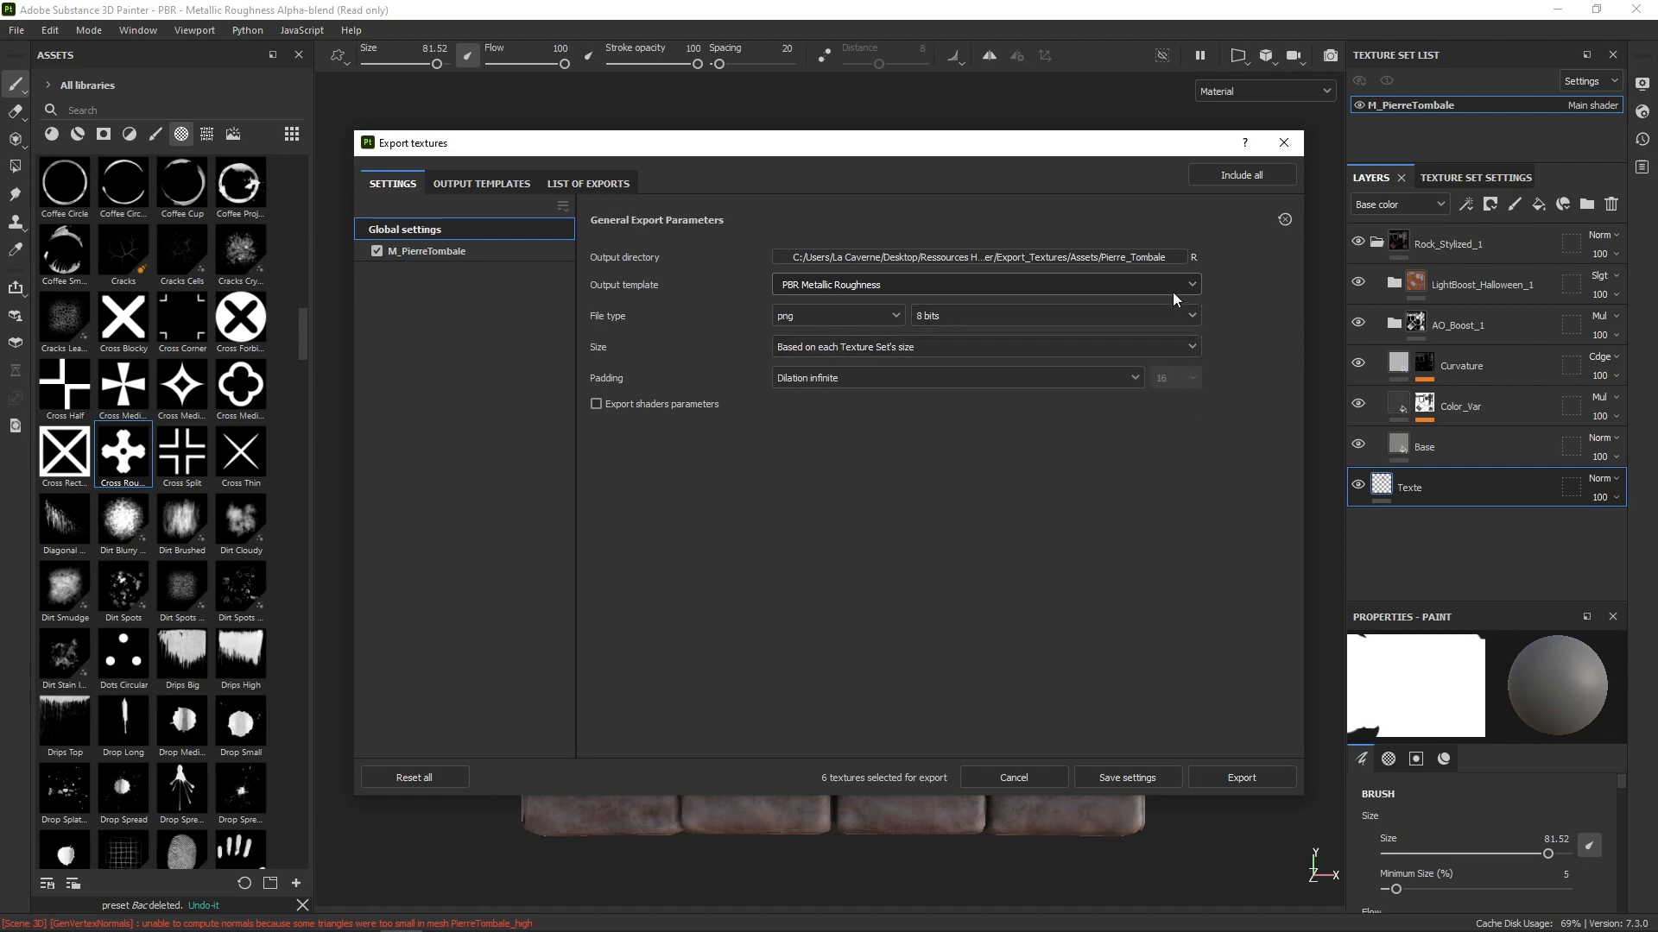
click(1178, 291)
scroll(1191, 380, down, 5)
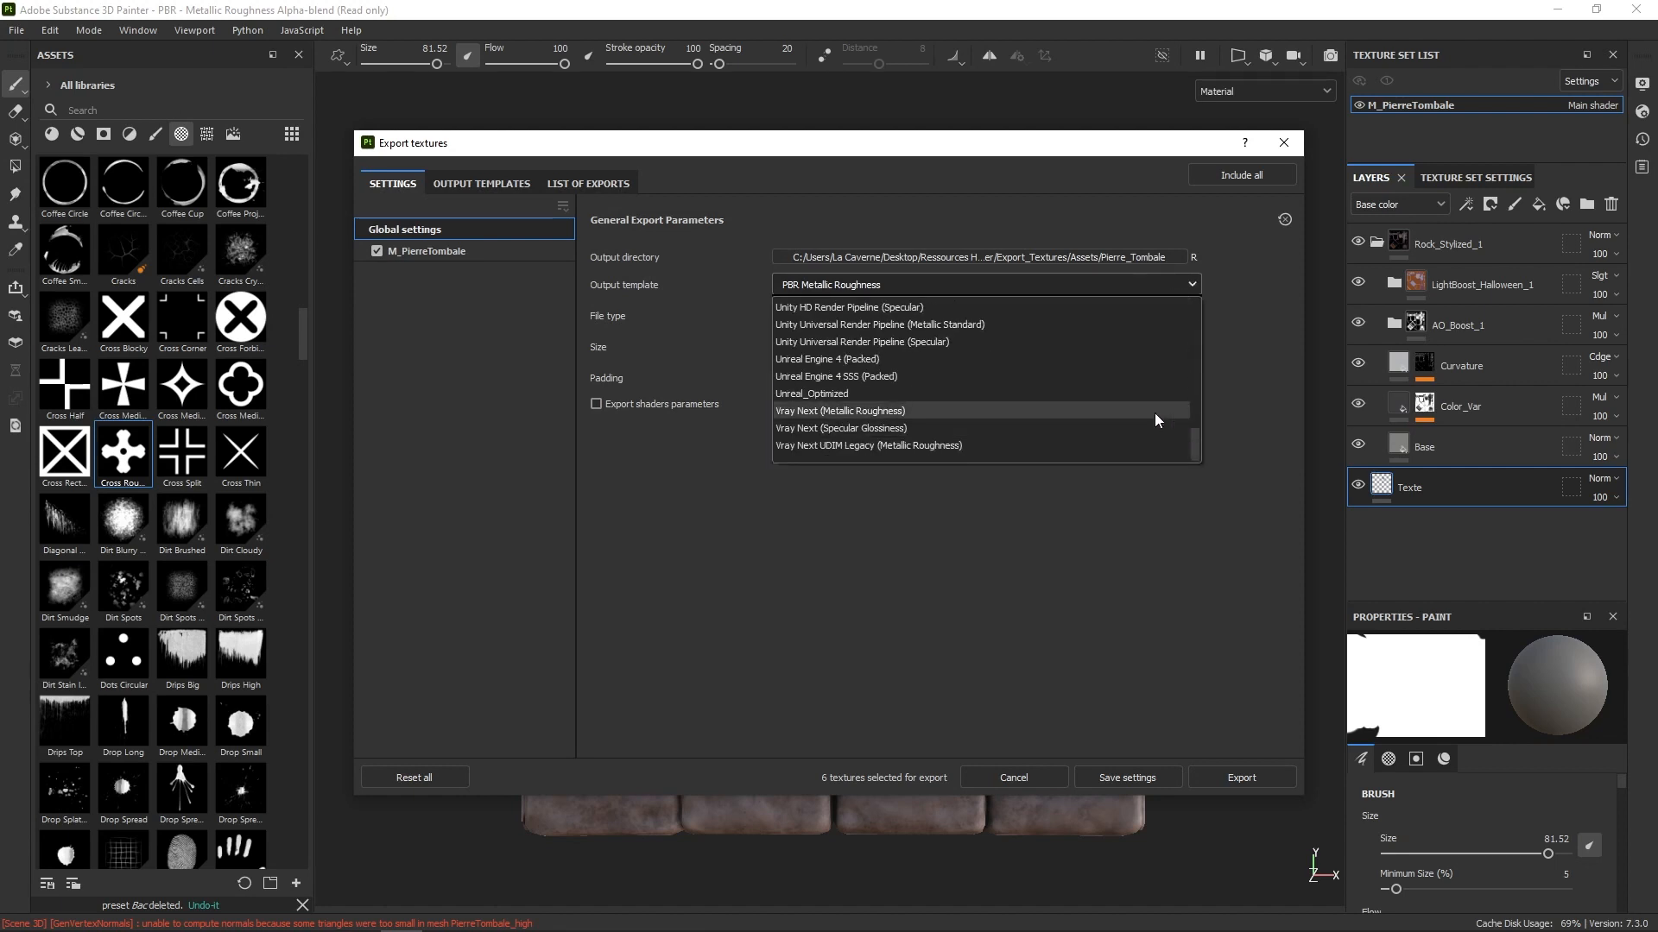
click(875, 393)
click(858, 320)
click(872, 335)
Step: Set the export size to 1024, export the tombstone textures and close the export window
click(941, 350)
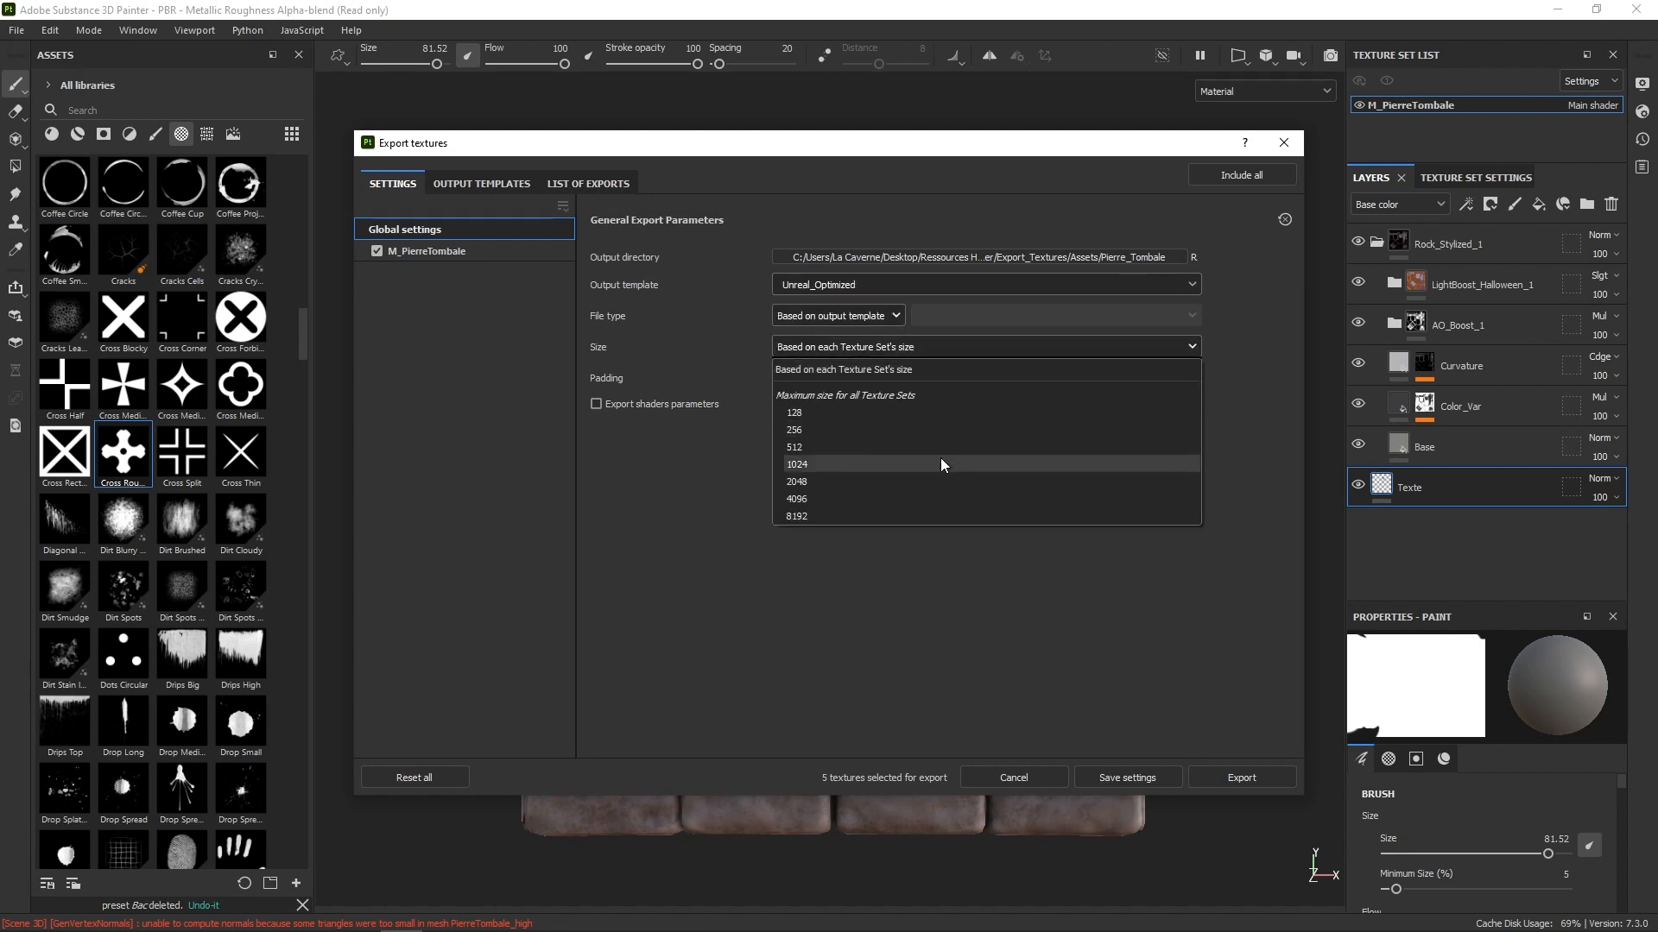
click(856, 465)
click(1243, 780)
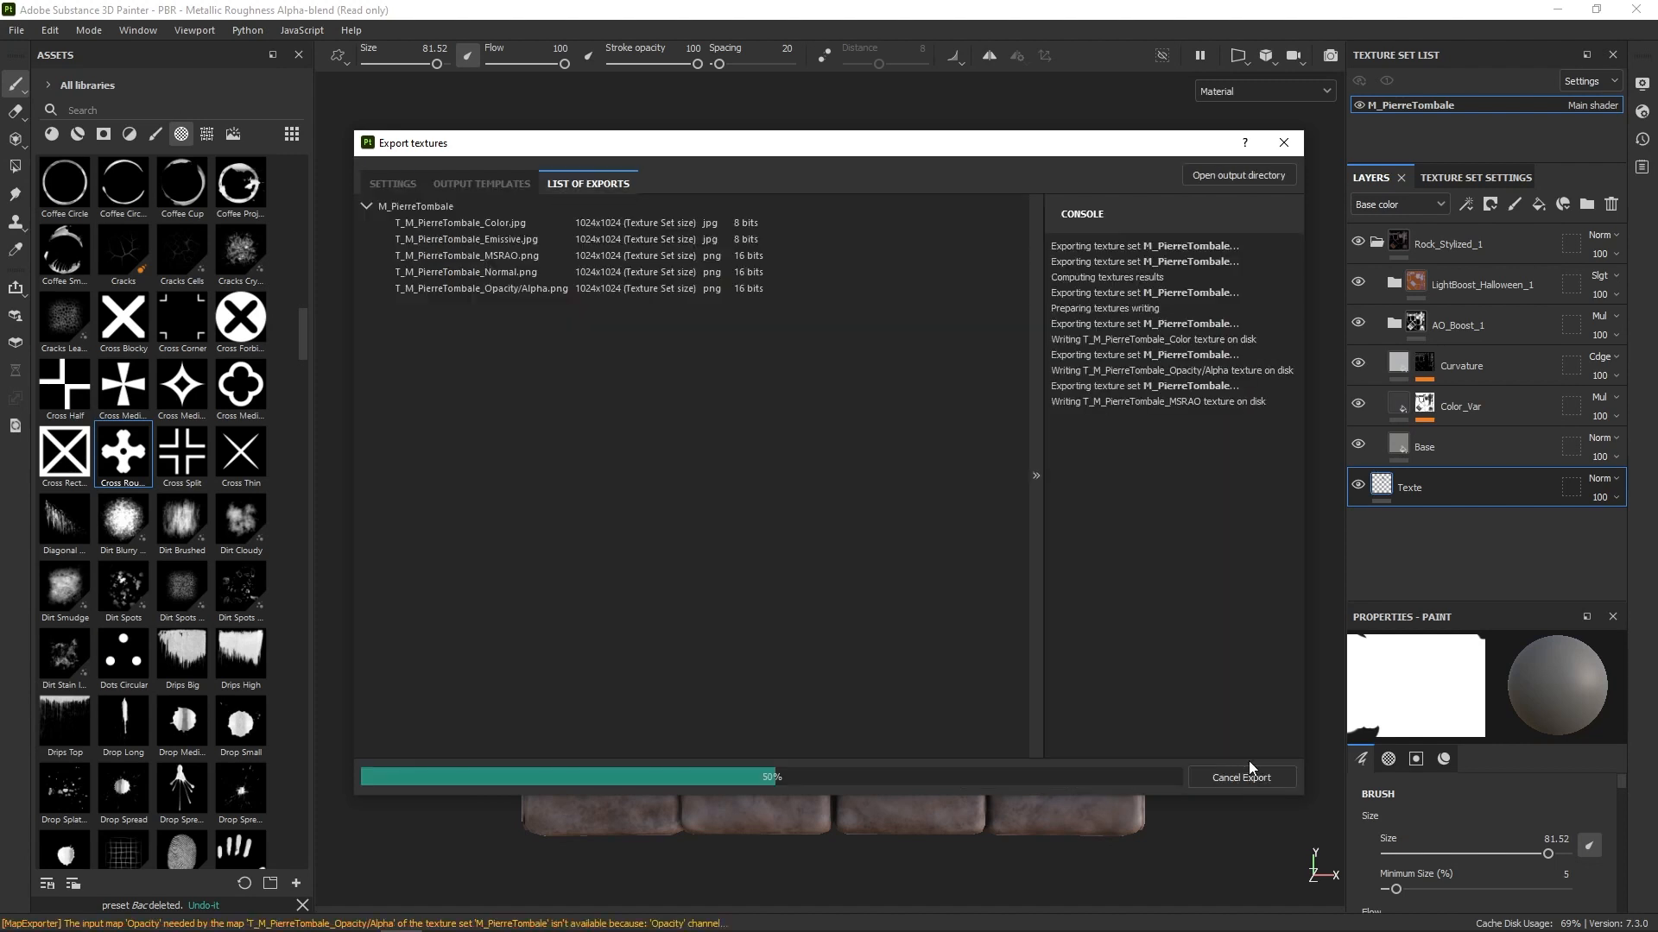
click(1284, 142)
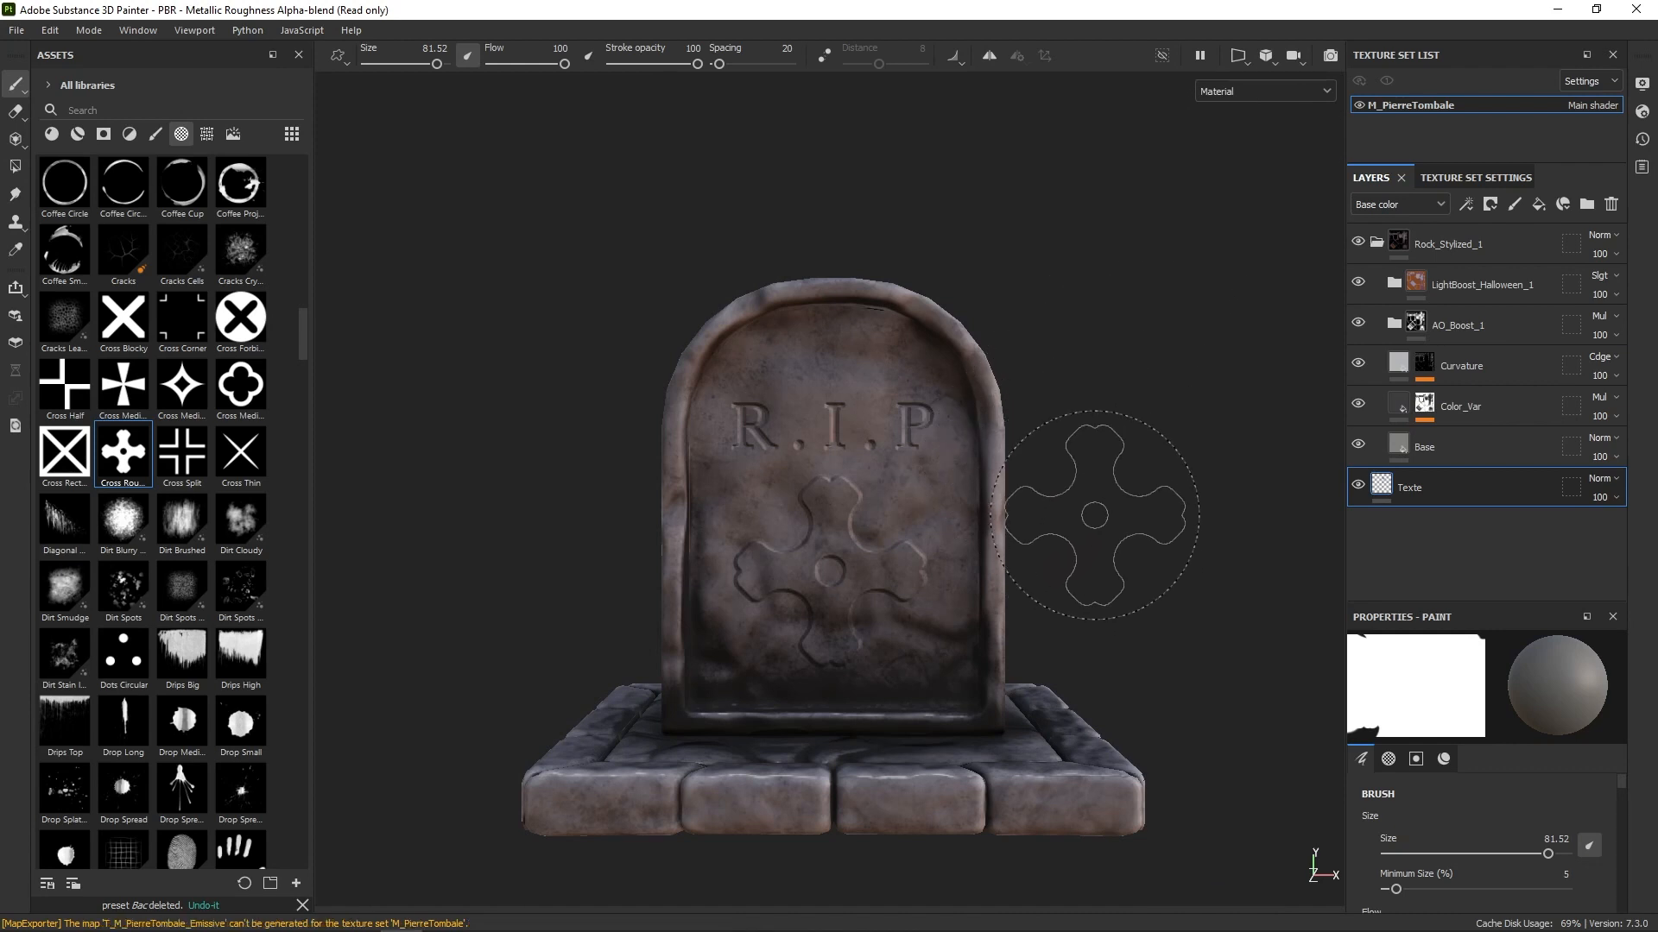
alt+right_drag(1057, 453, 1102, 386)
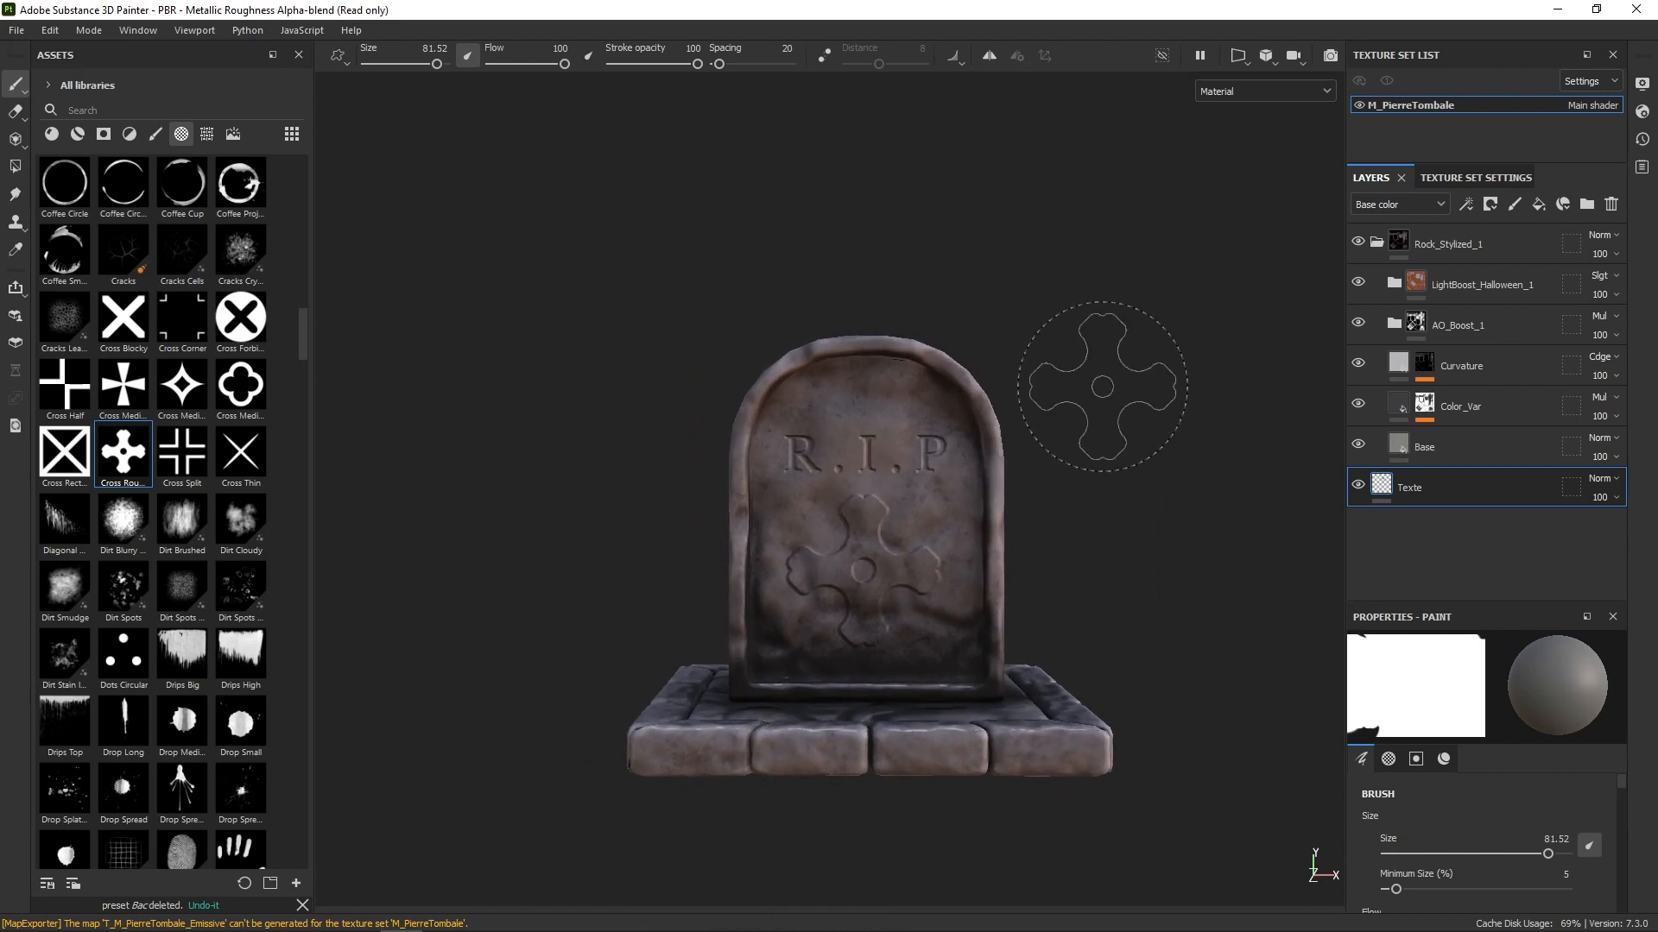
Step: Save the tombstone project as Perre_Tombale in the Projet_Substance folder
click(13, 31)
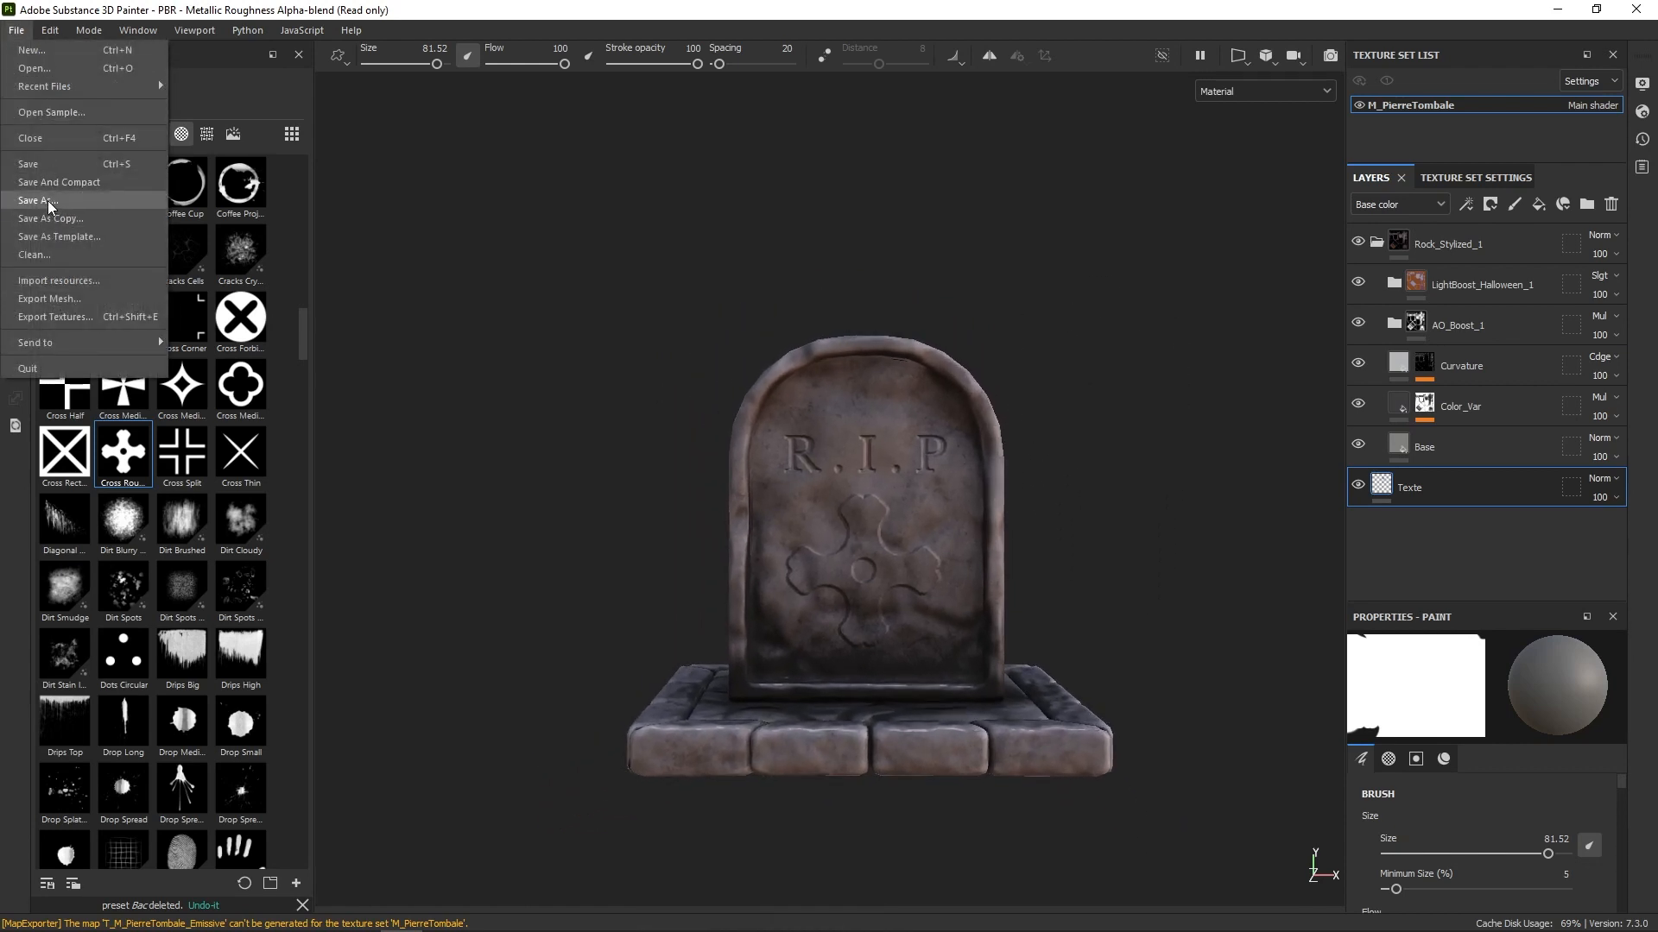
click(34, 204)
text(Perre_Tombale)
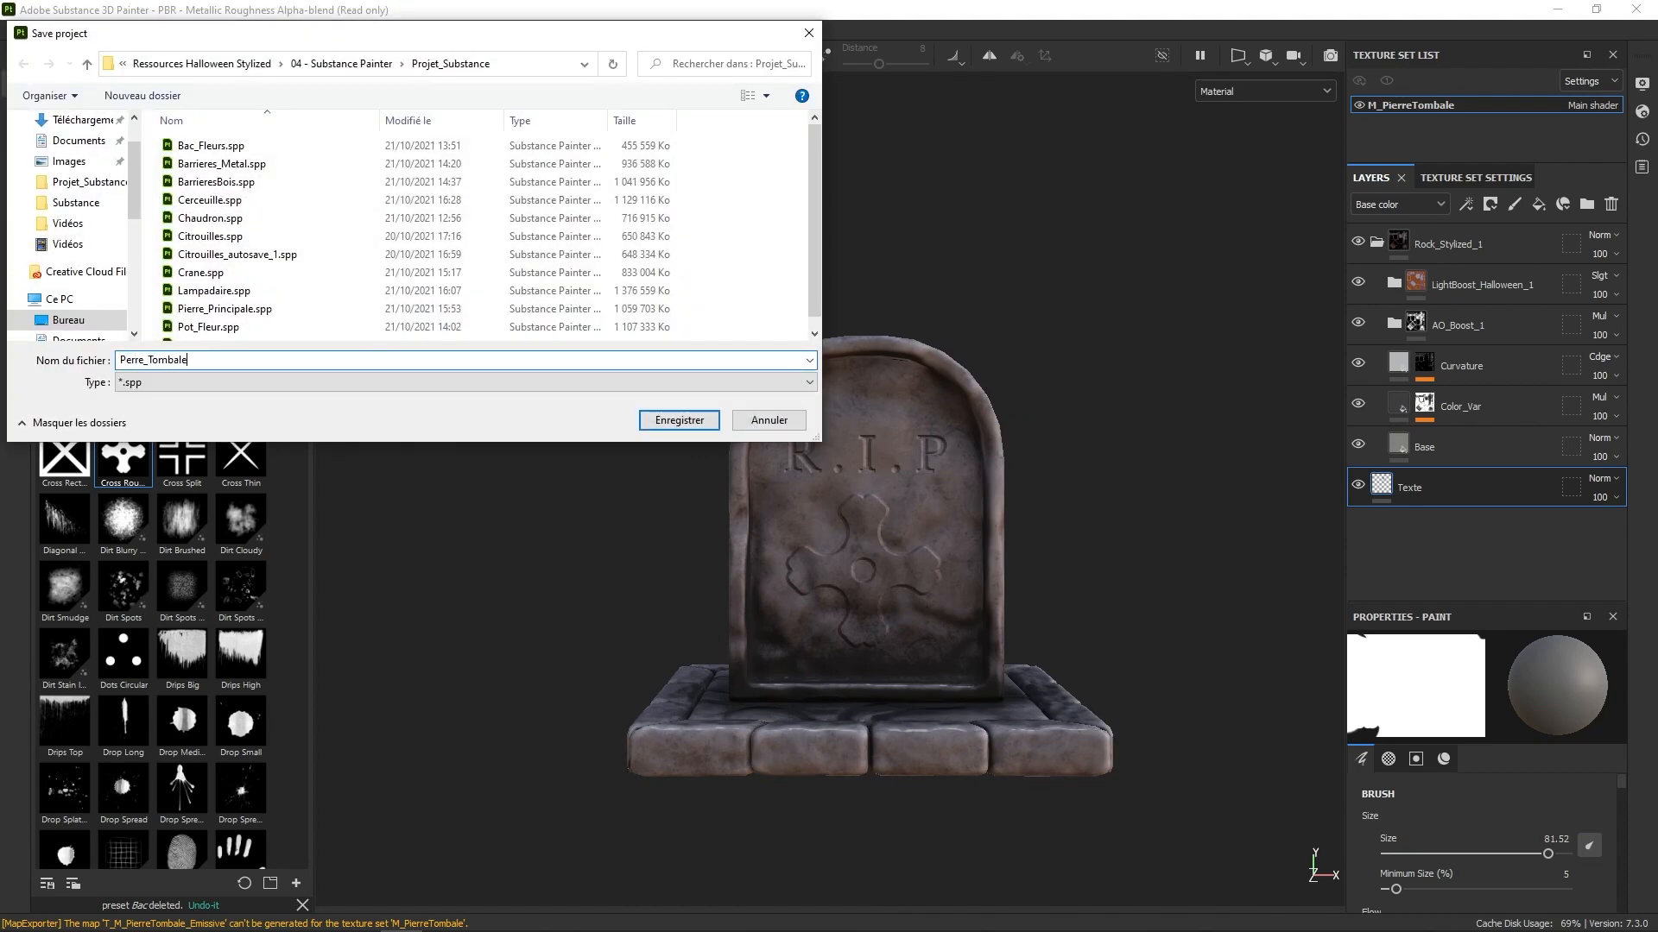
key(Return)
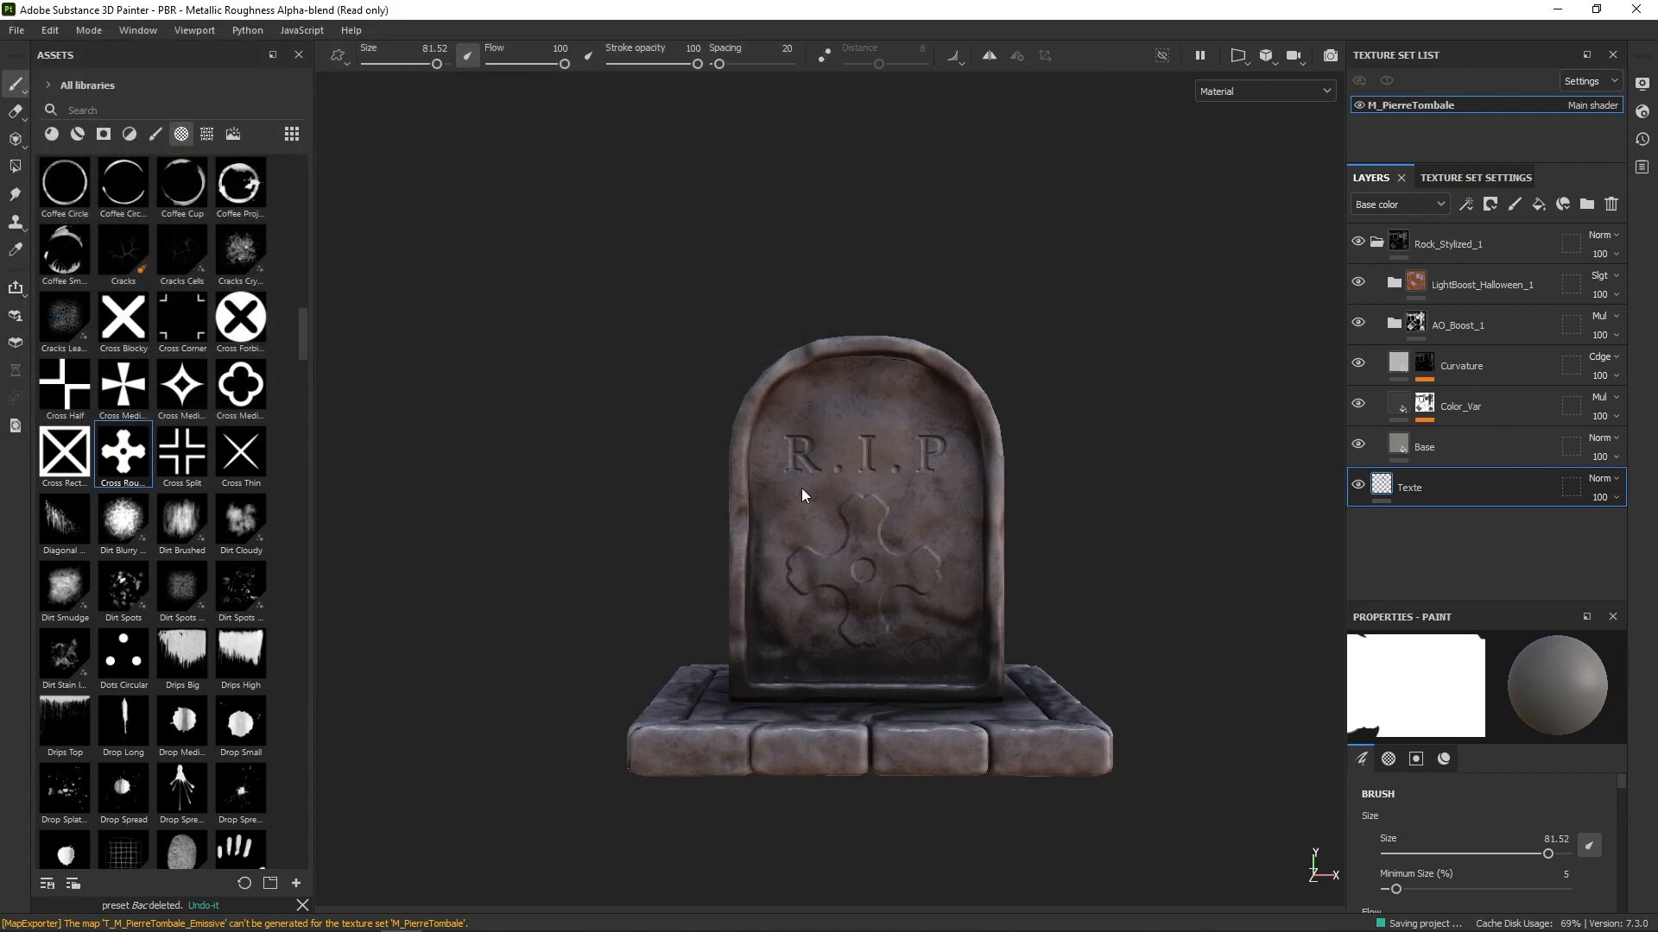
Step: Create a new project from the SM_TombeSubstance_low.fbx mesh with the PBR - Metallic Roughness Alpha-blend template
click(19, 32)
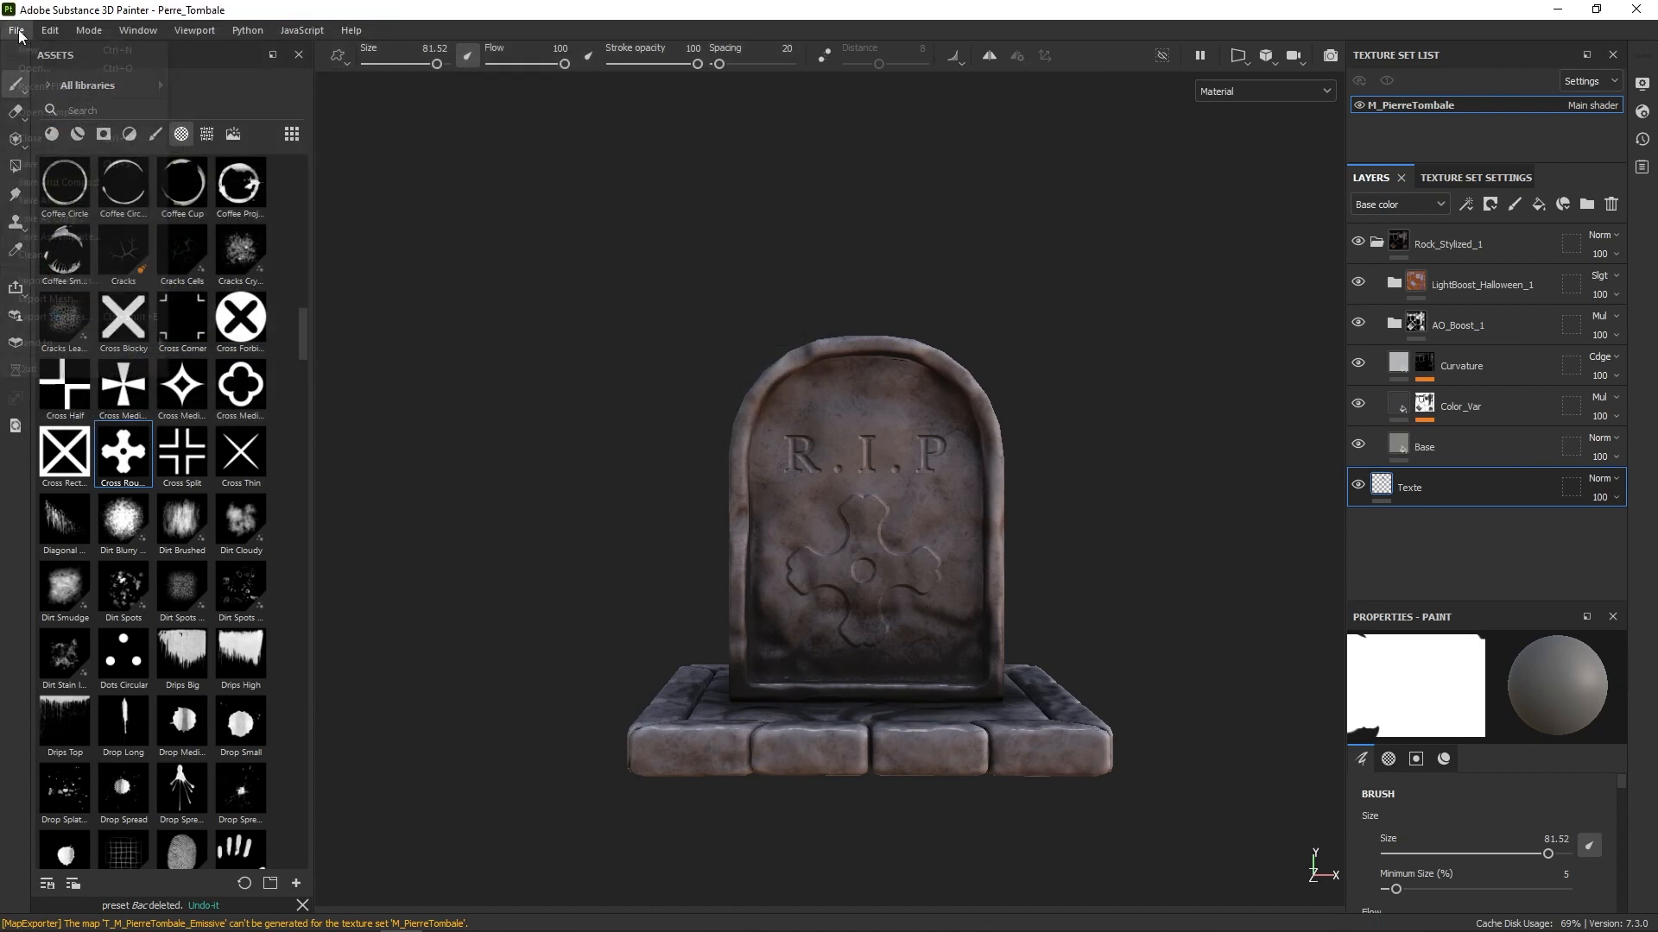
click(34, 49)
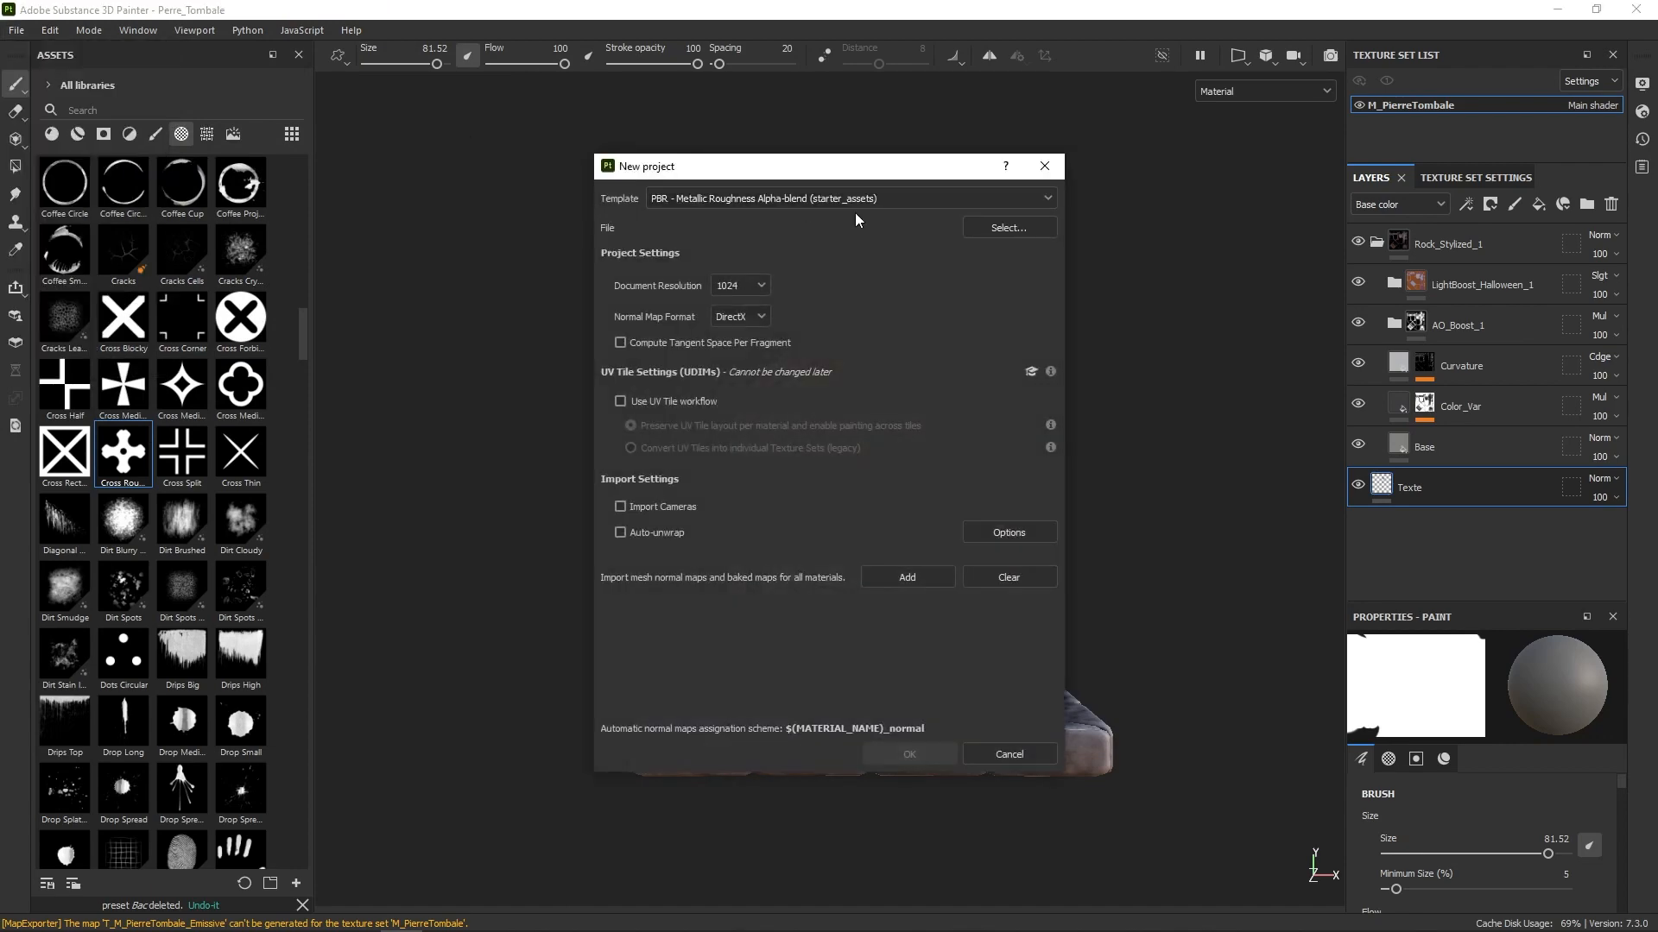
click(1006, 227)
drag(1407, 343, 1403, 509)
click(1031, 520)
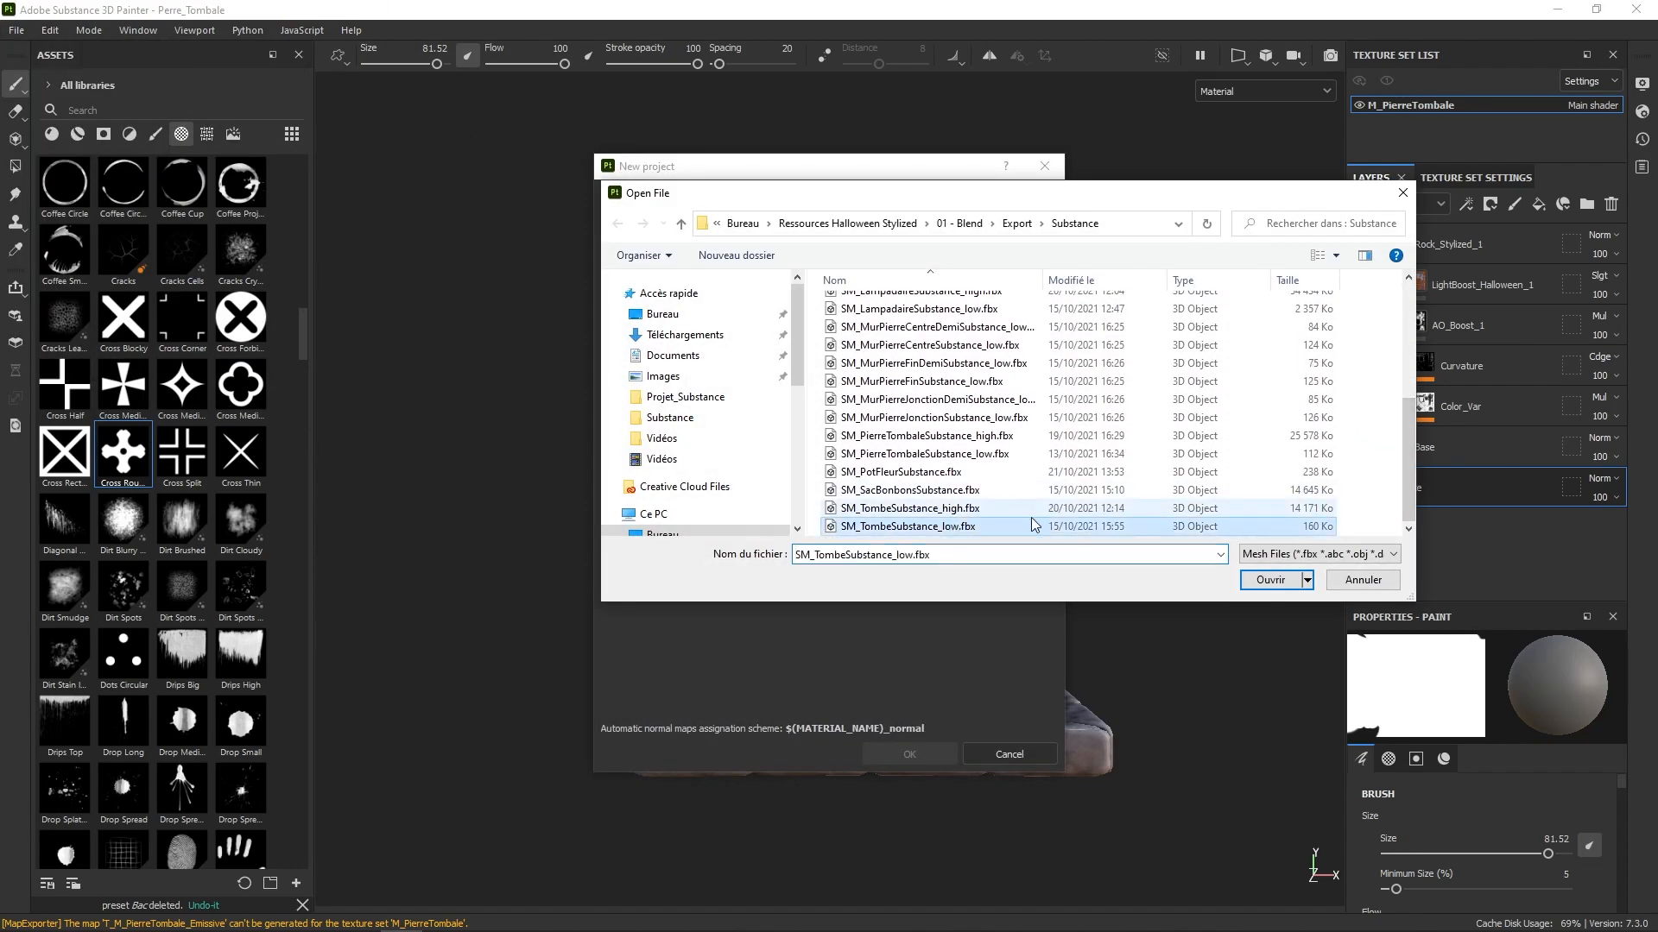
click(1278, 580)
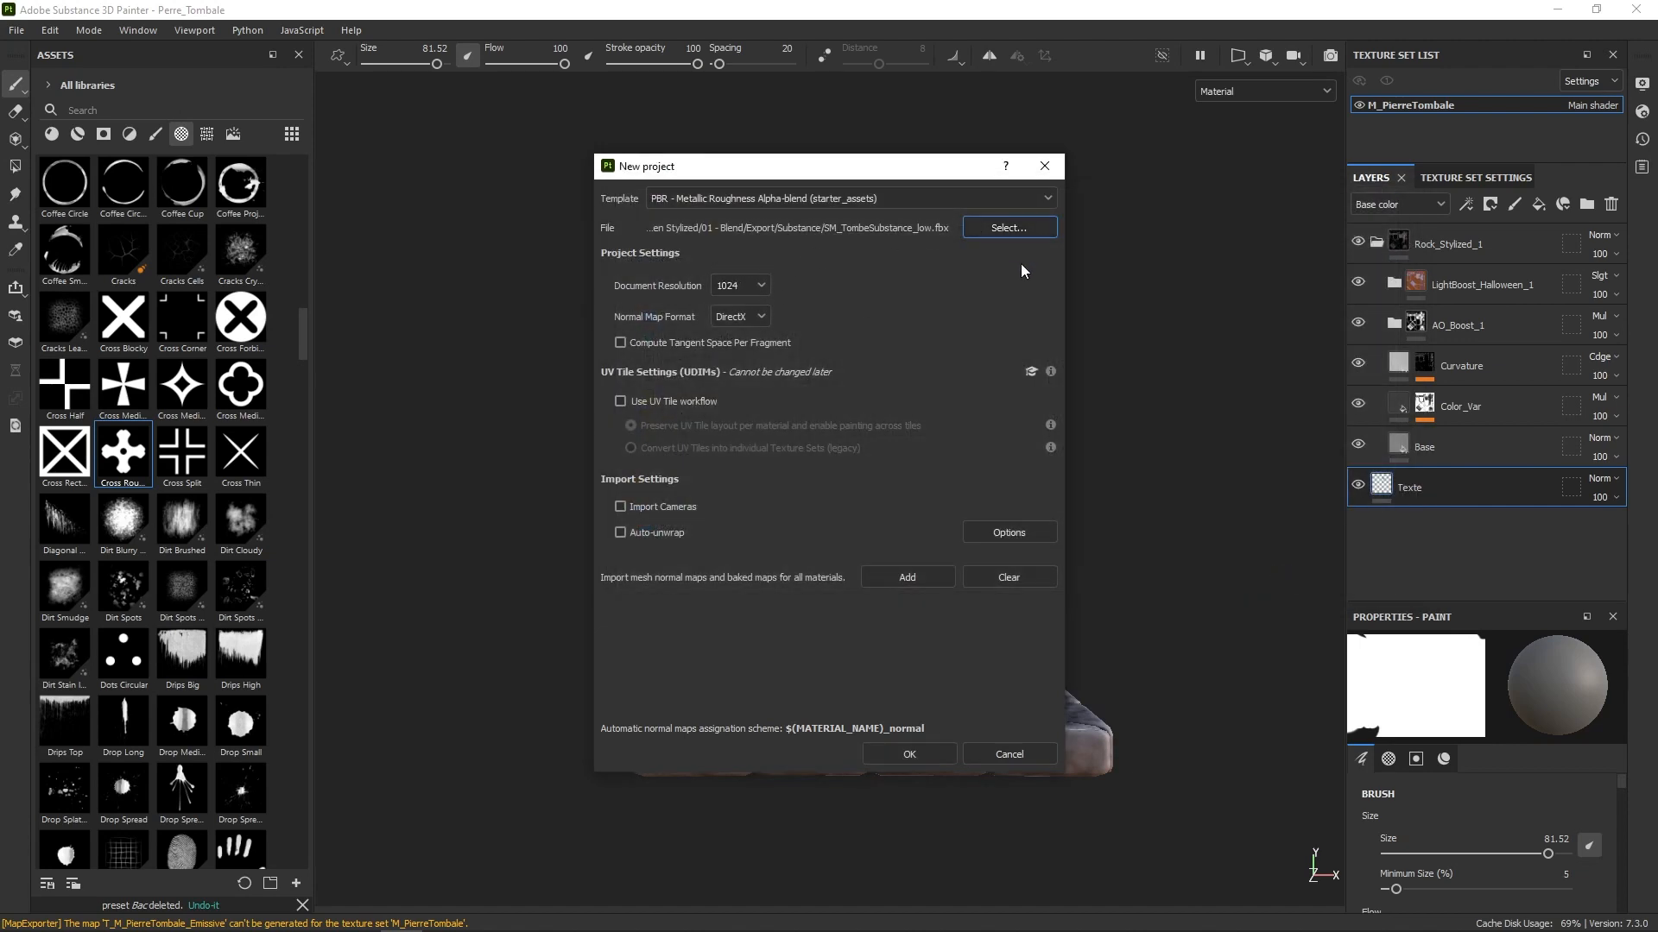
click(917, 752)
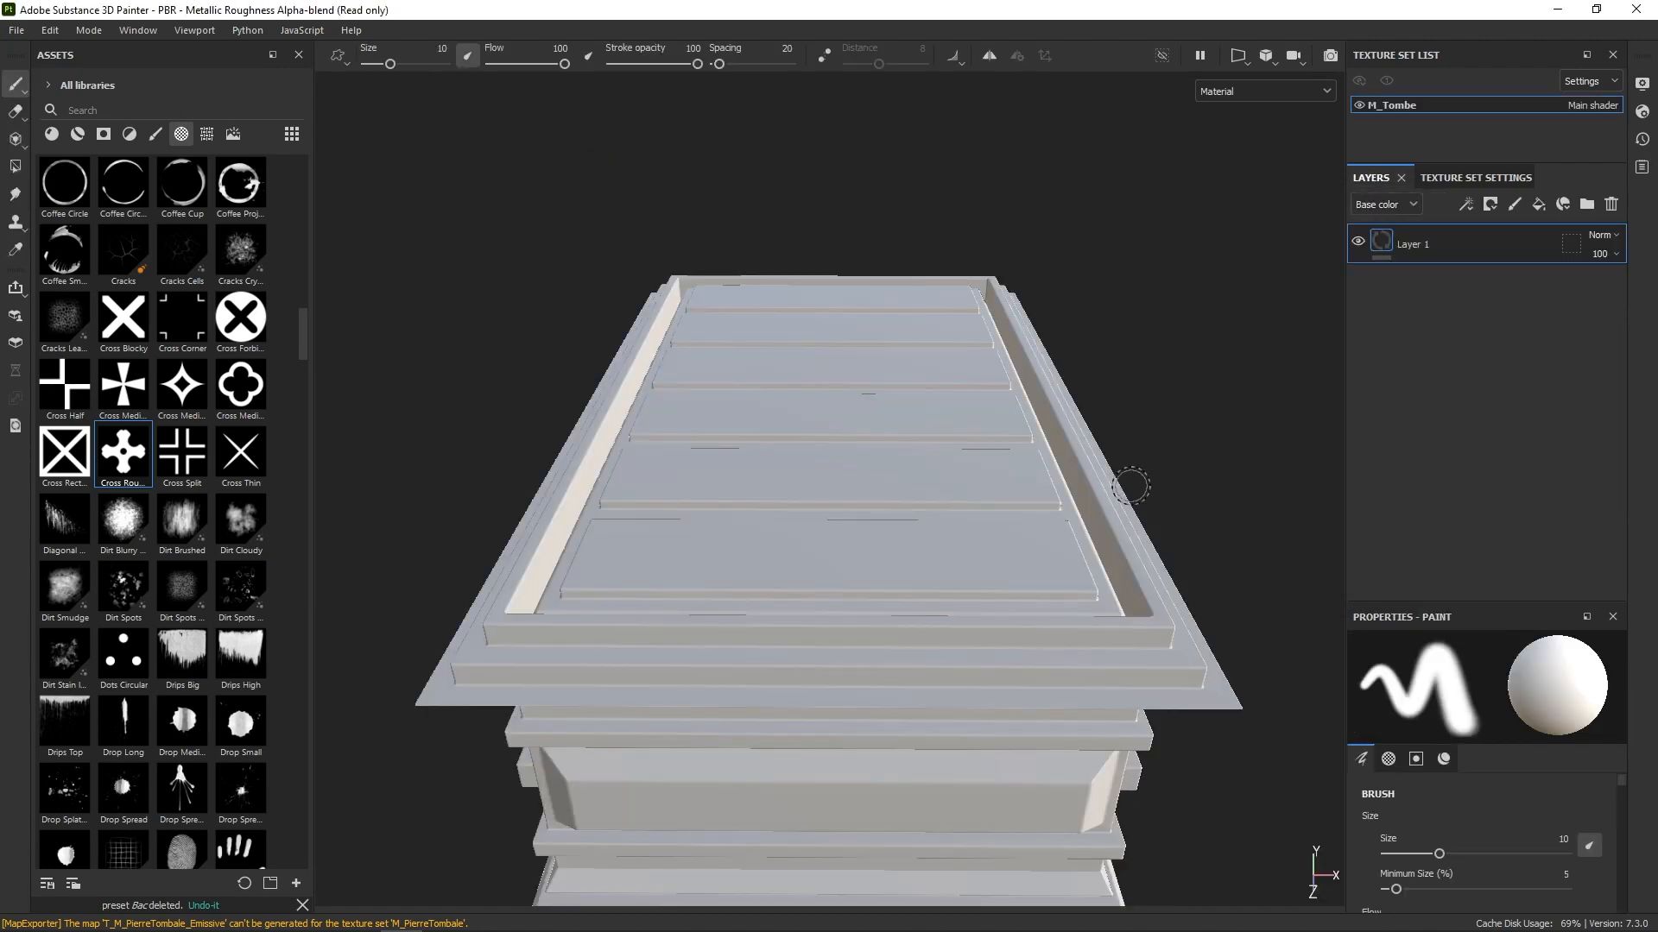
Step: Remove the Metallic, Opacity and Emissive channels from M_Tombe and add Ambient occlusion and Specular level channels
click(1502, 178)
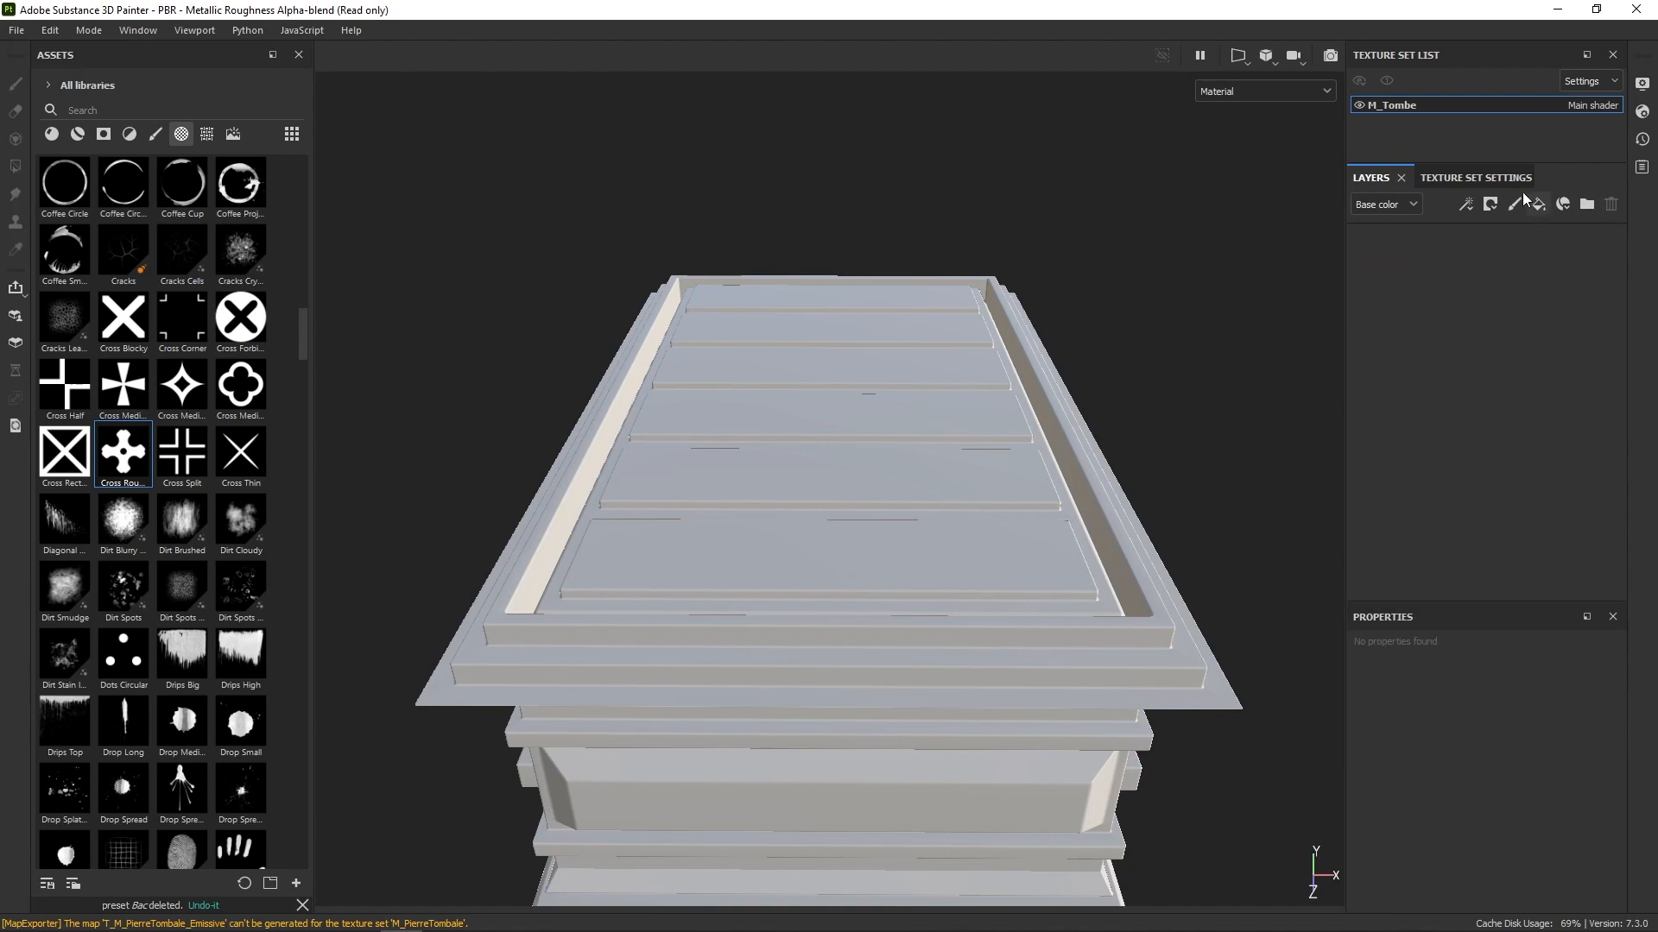
scroll(1618, 337, up, 3)
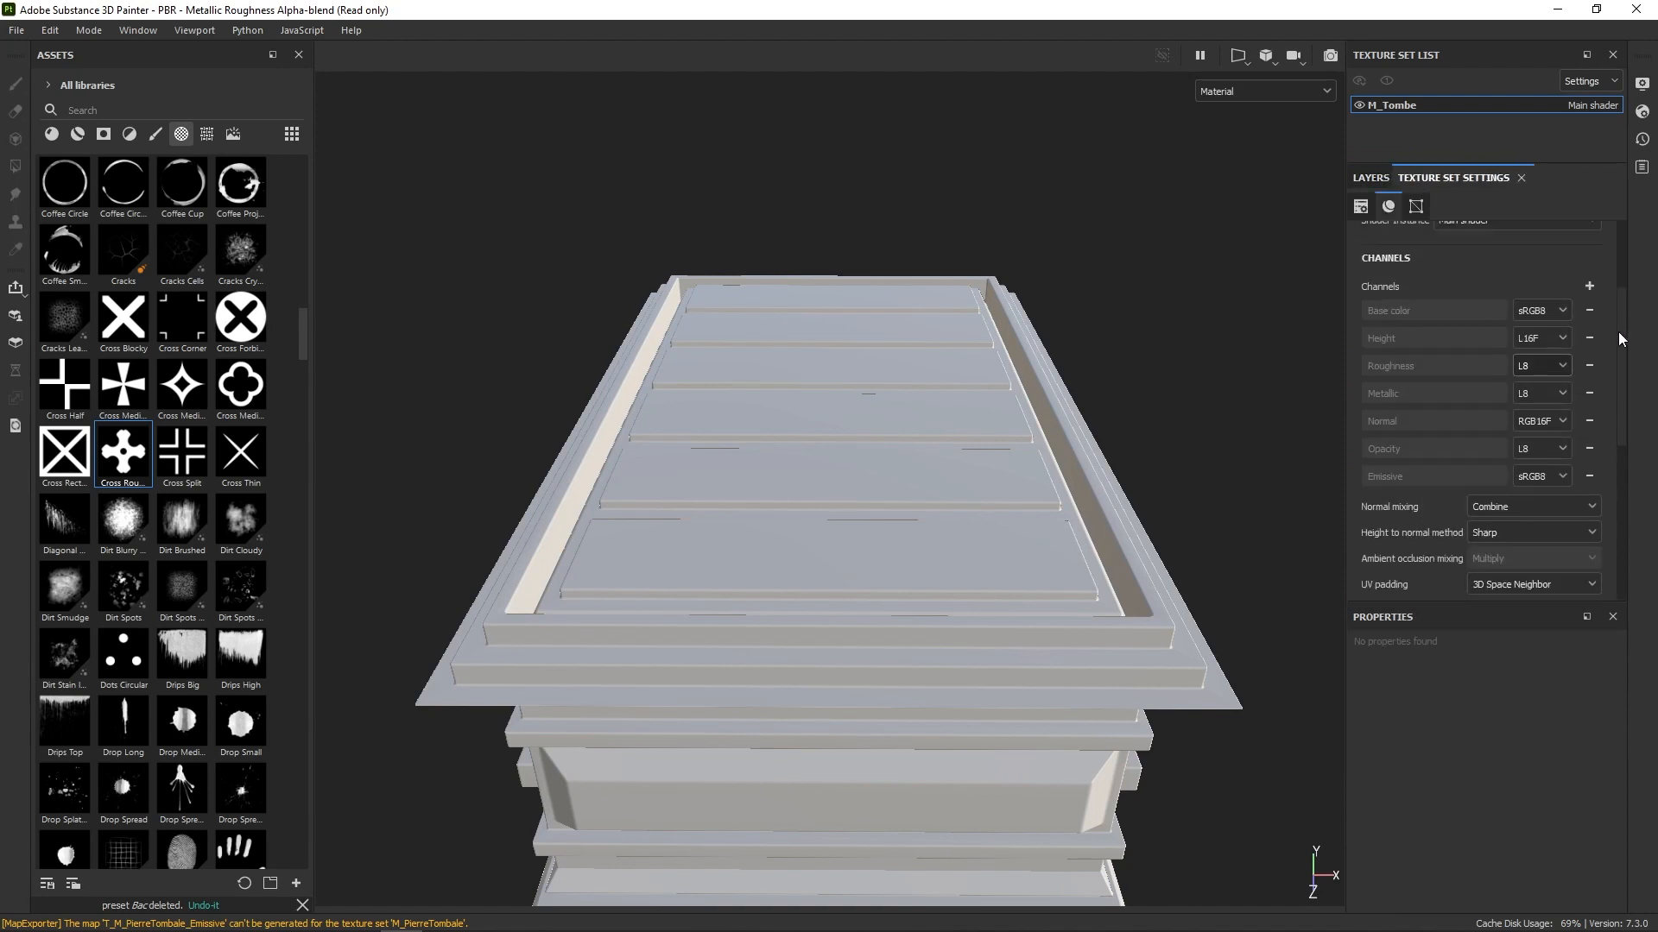
click(1591, 393)
click(1597, 421)
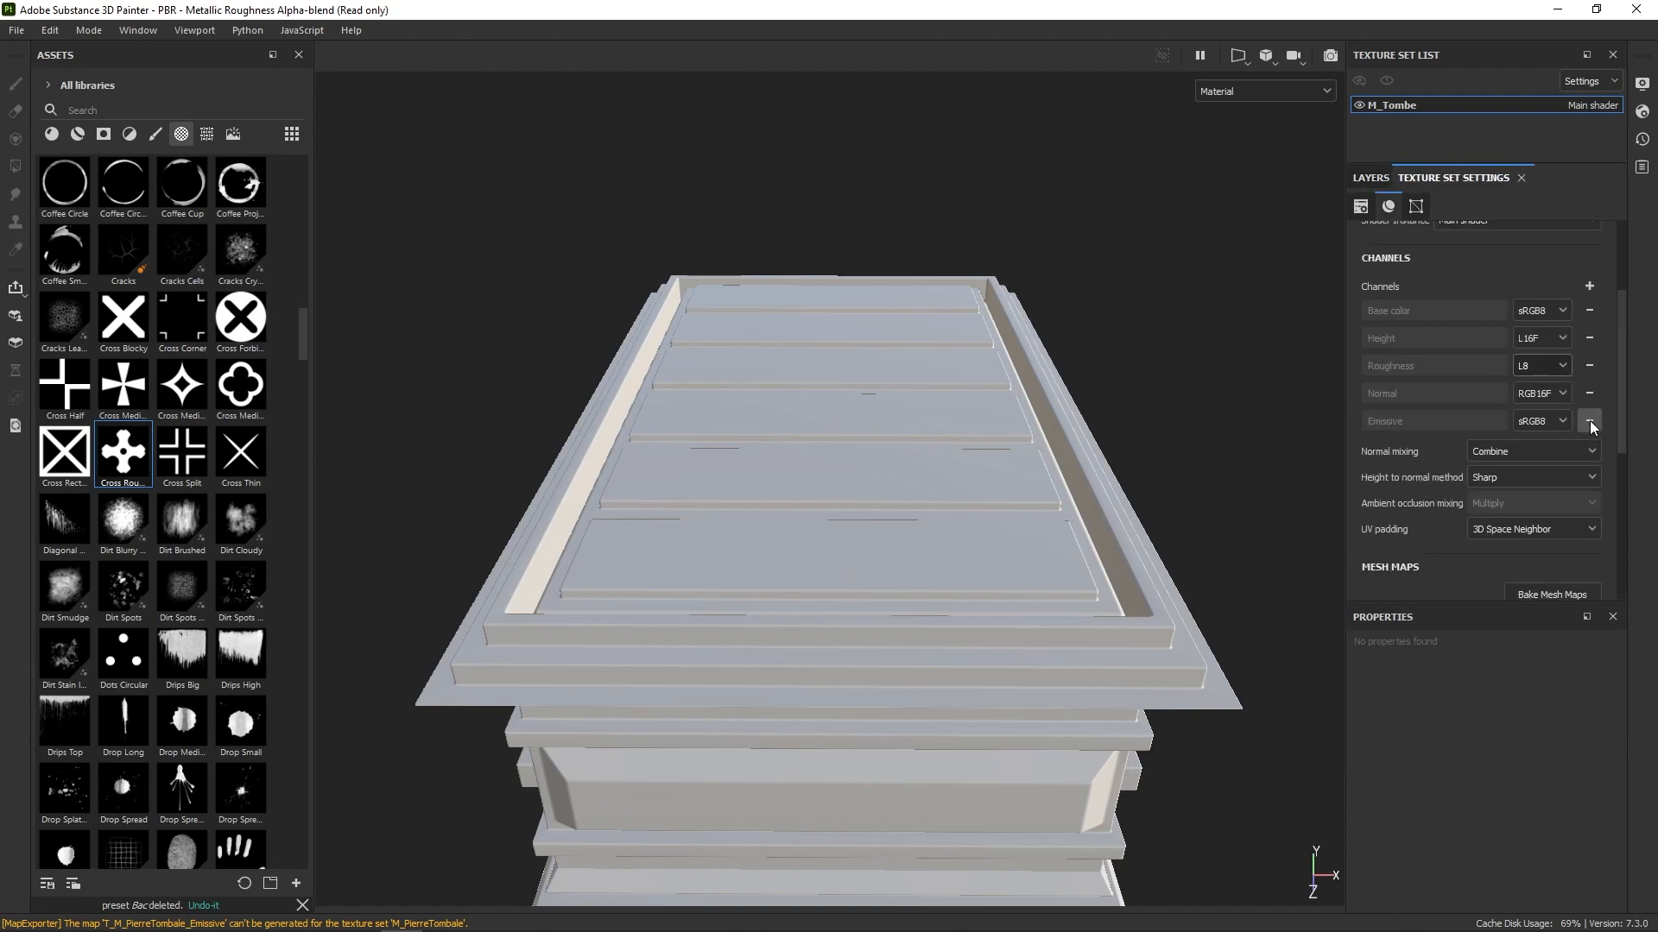
click(1590, 422)
click(1589, 285)
click(1590, 286)
click(1590, 286)
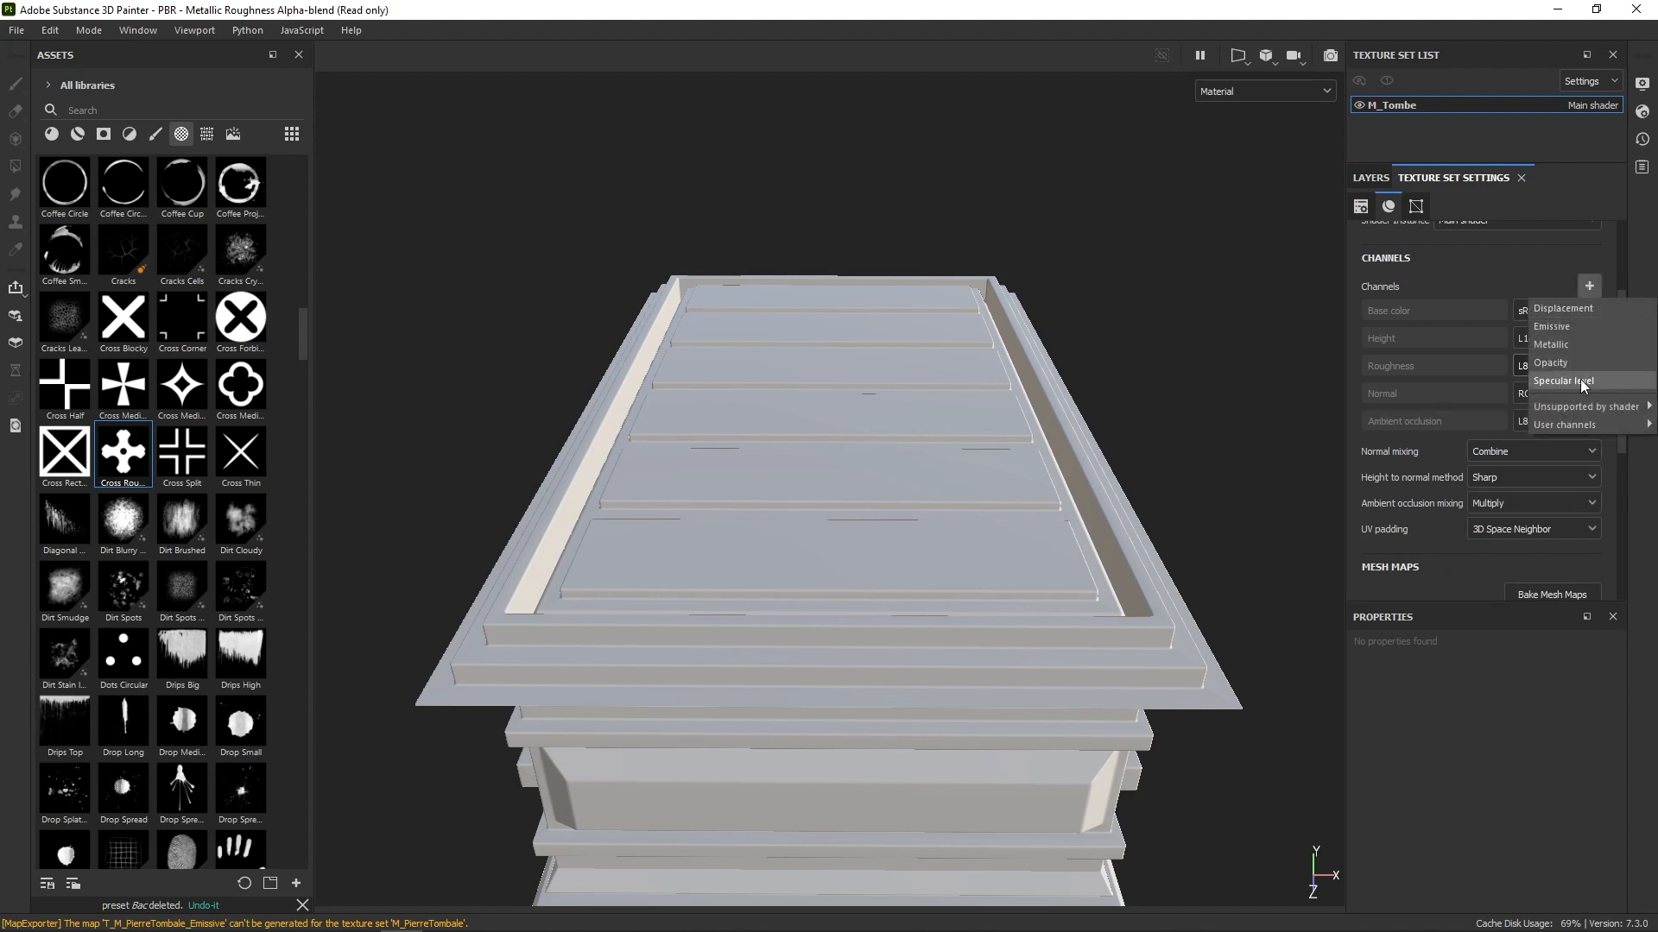
click(1581, 381)
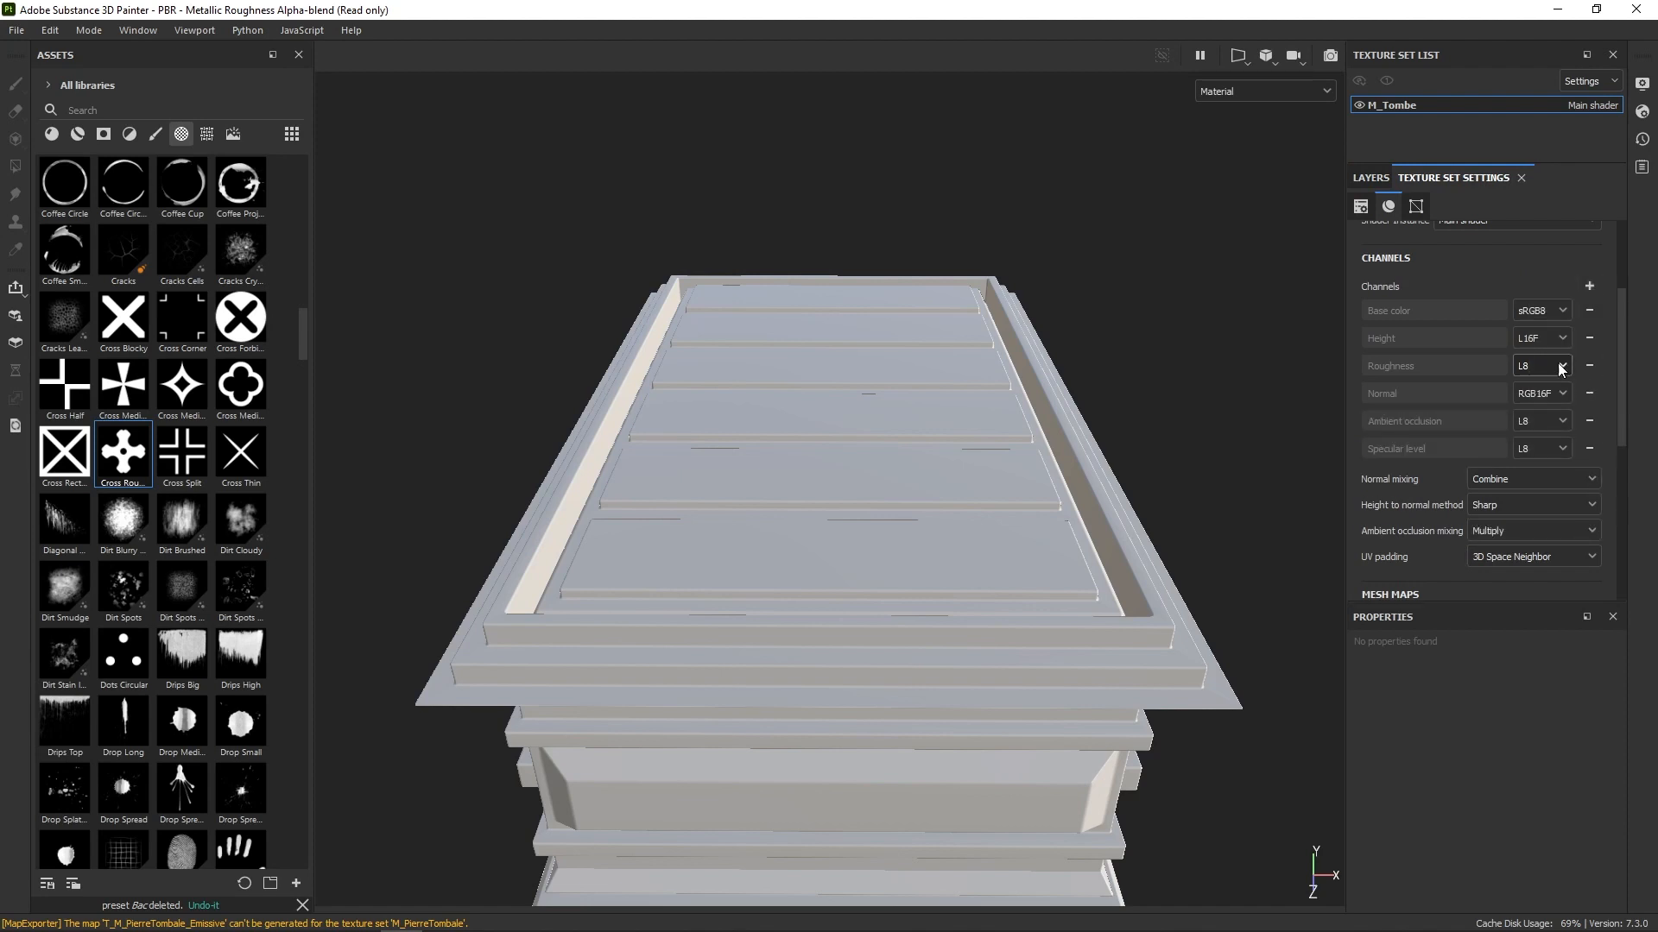
Step: Set the Roughness, Ambient occlusion and Specular level channels to L16
click(1542, 421)
click(1532, 495)
click(1544, 449)
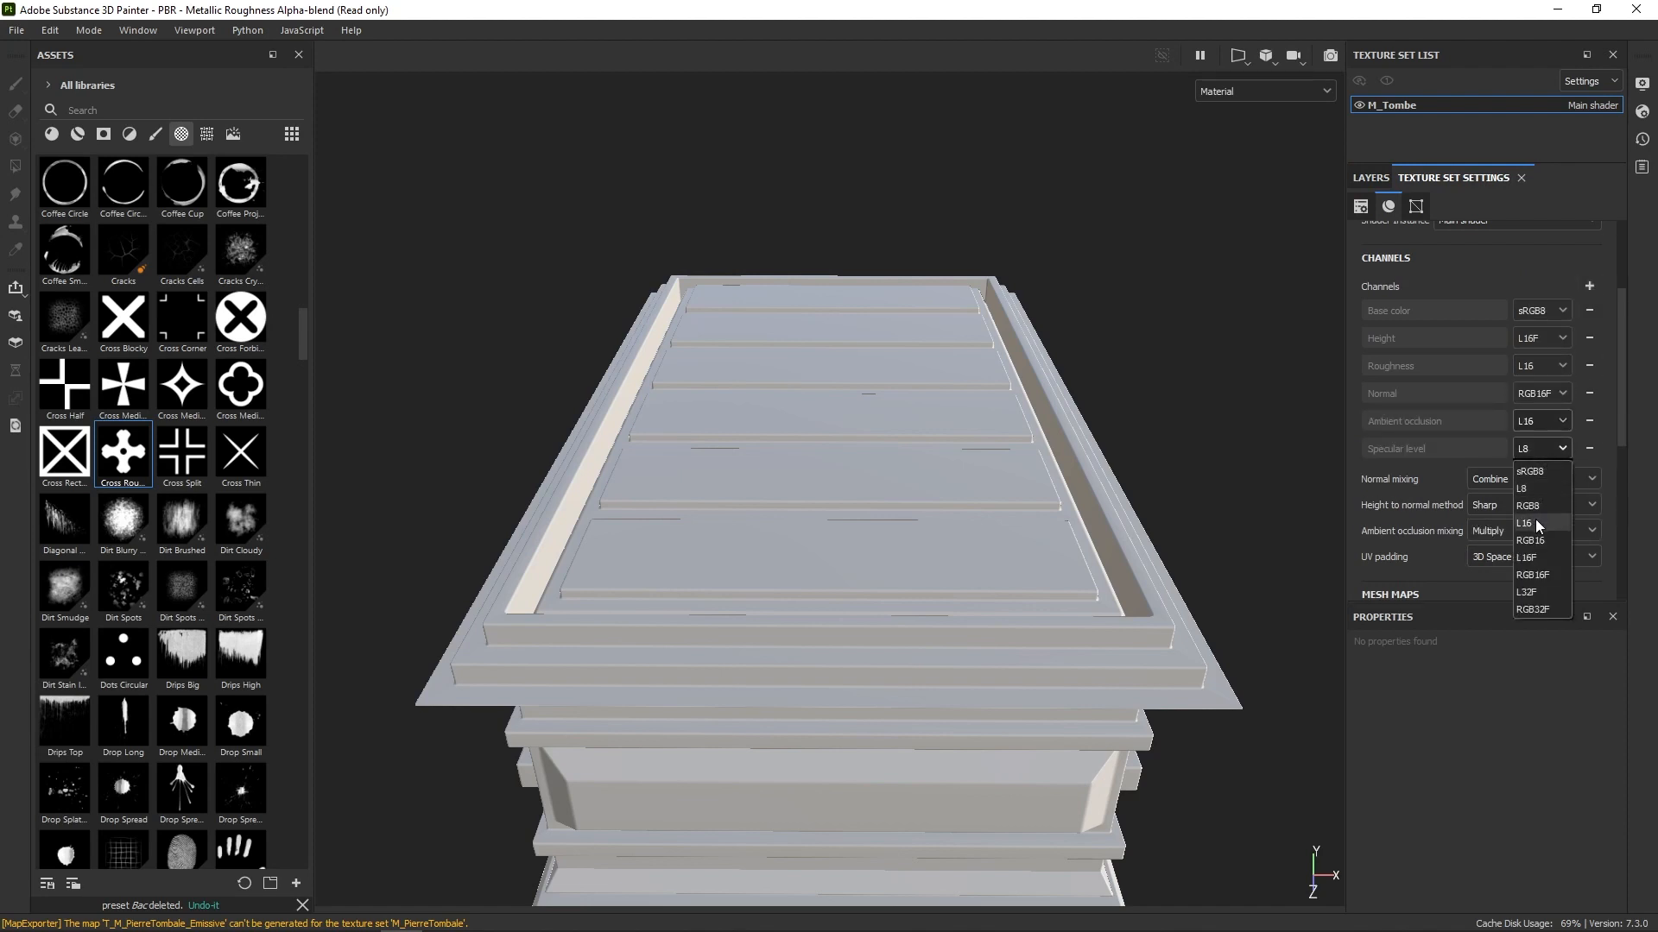
Step: Bake the M_Tombe mesh maps at 1024 using SM_TombeSubstance_high.fbx as the high definition mesh
scroll(1611, 415, down, 3)
click(1552, 449)
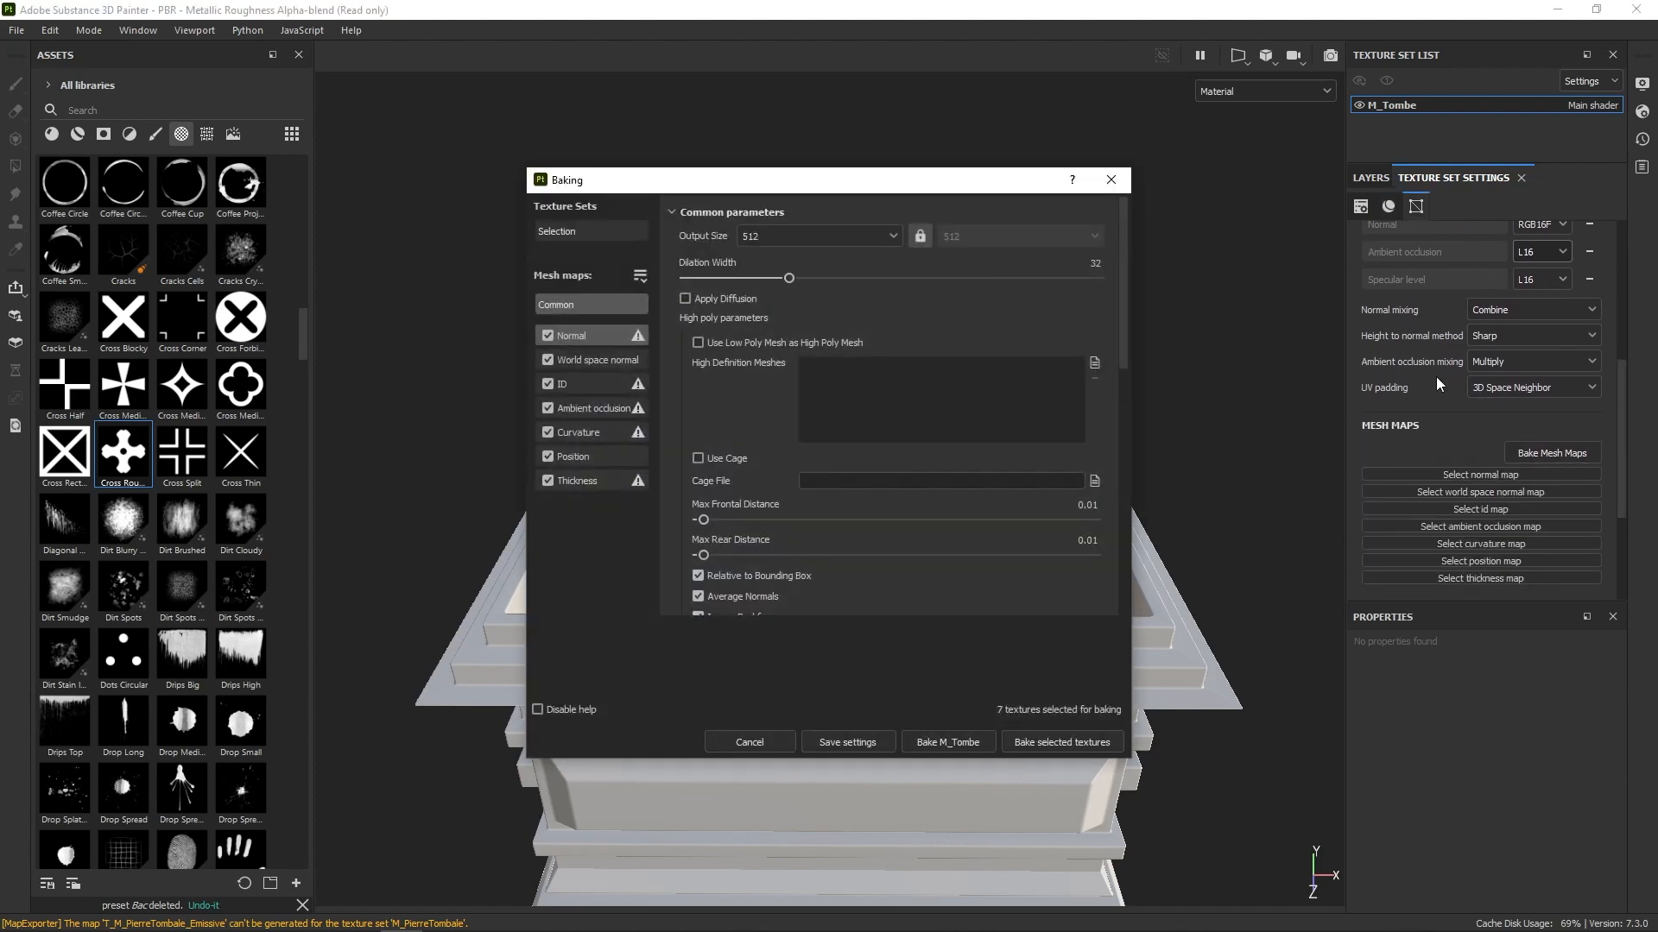
click(892, 235)
click(782, 345)
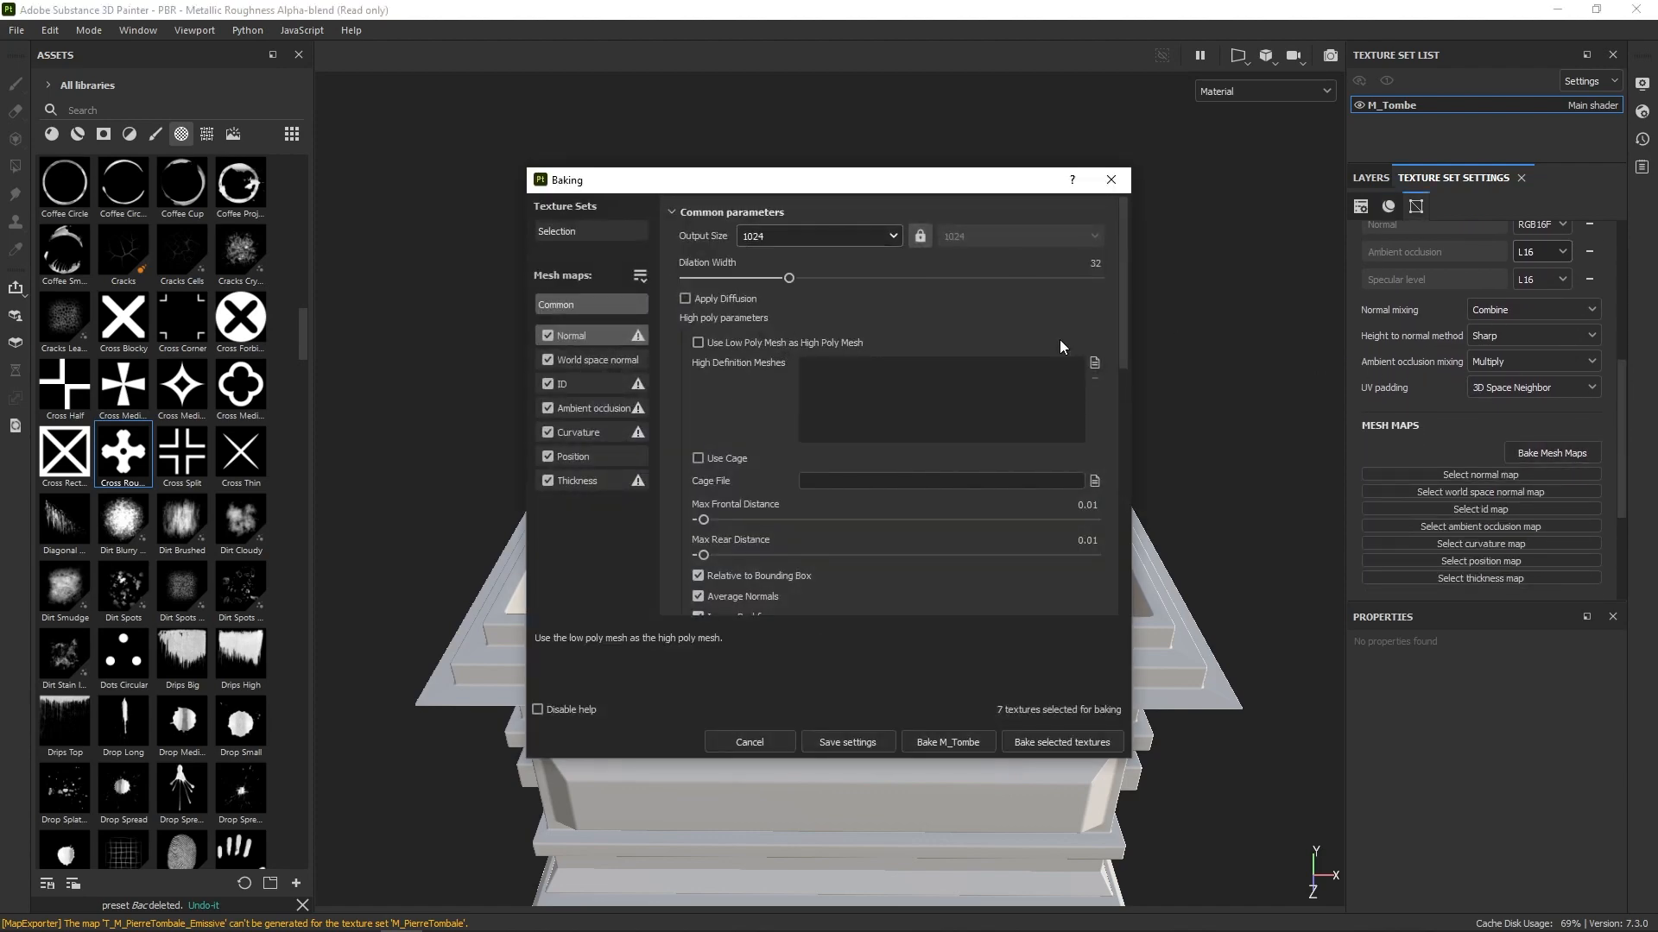
click(1094, 363)
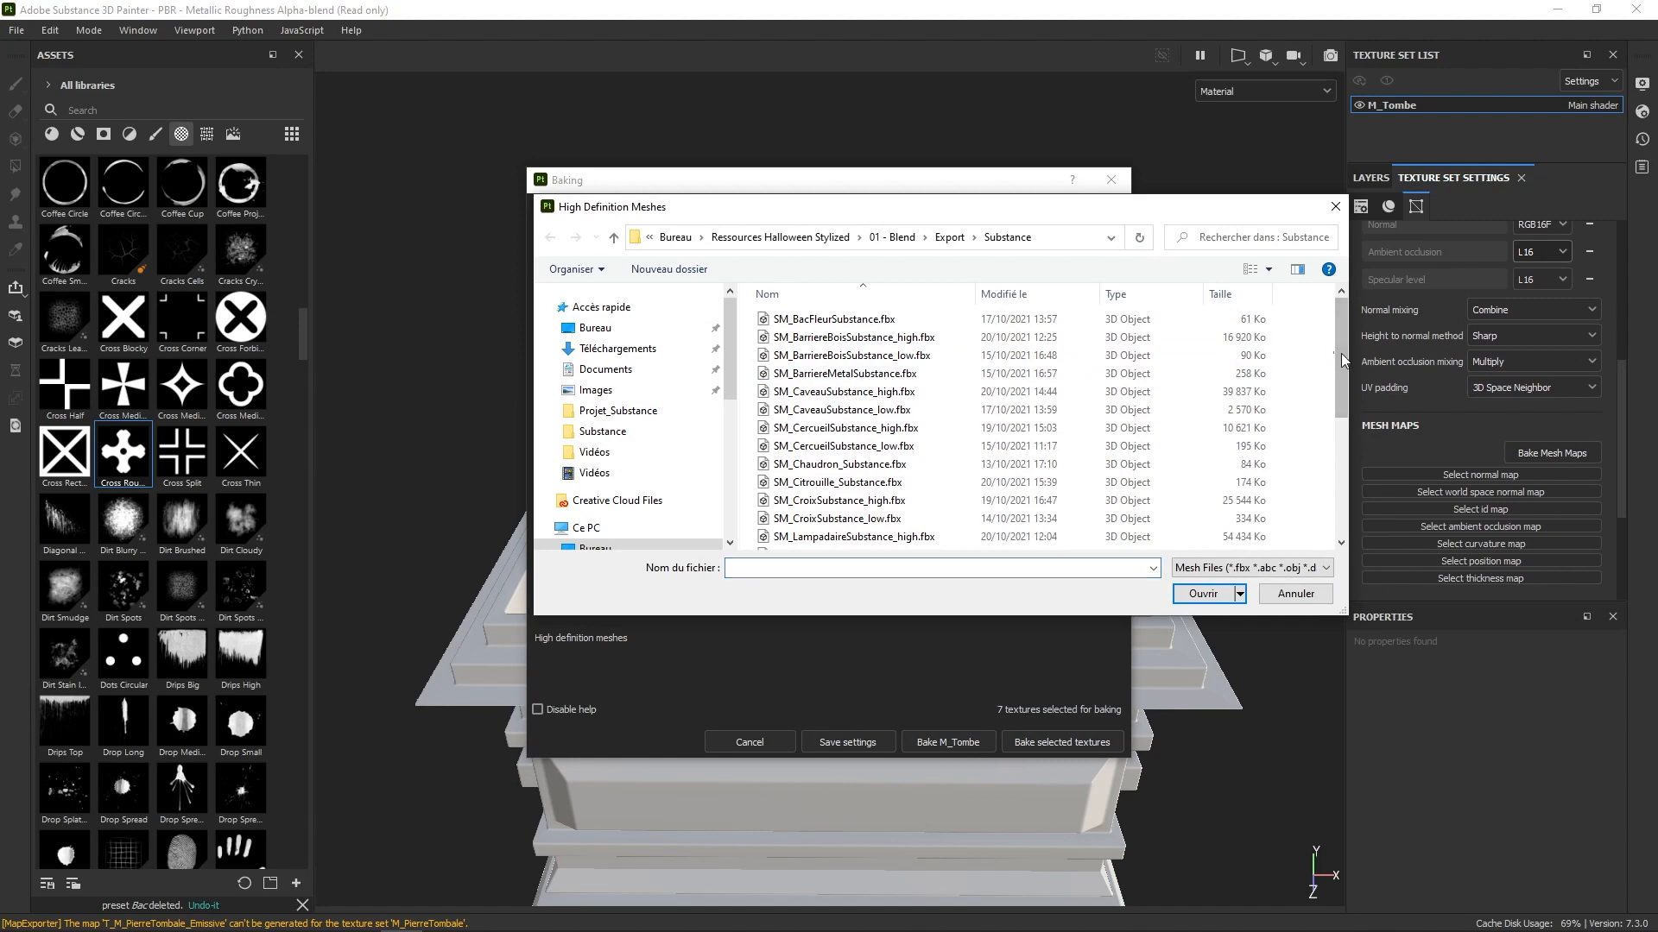
scroll(1340, 354, down, 4)
click(881, 522)
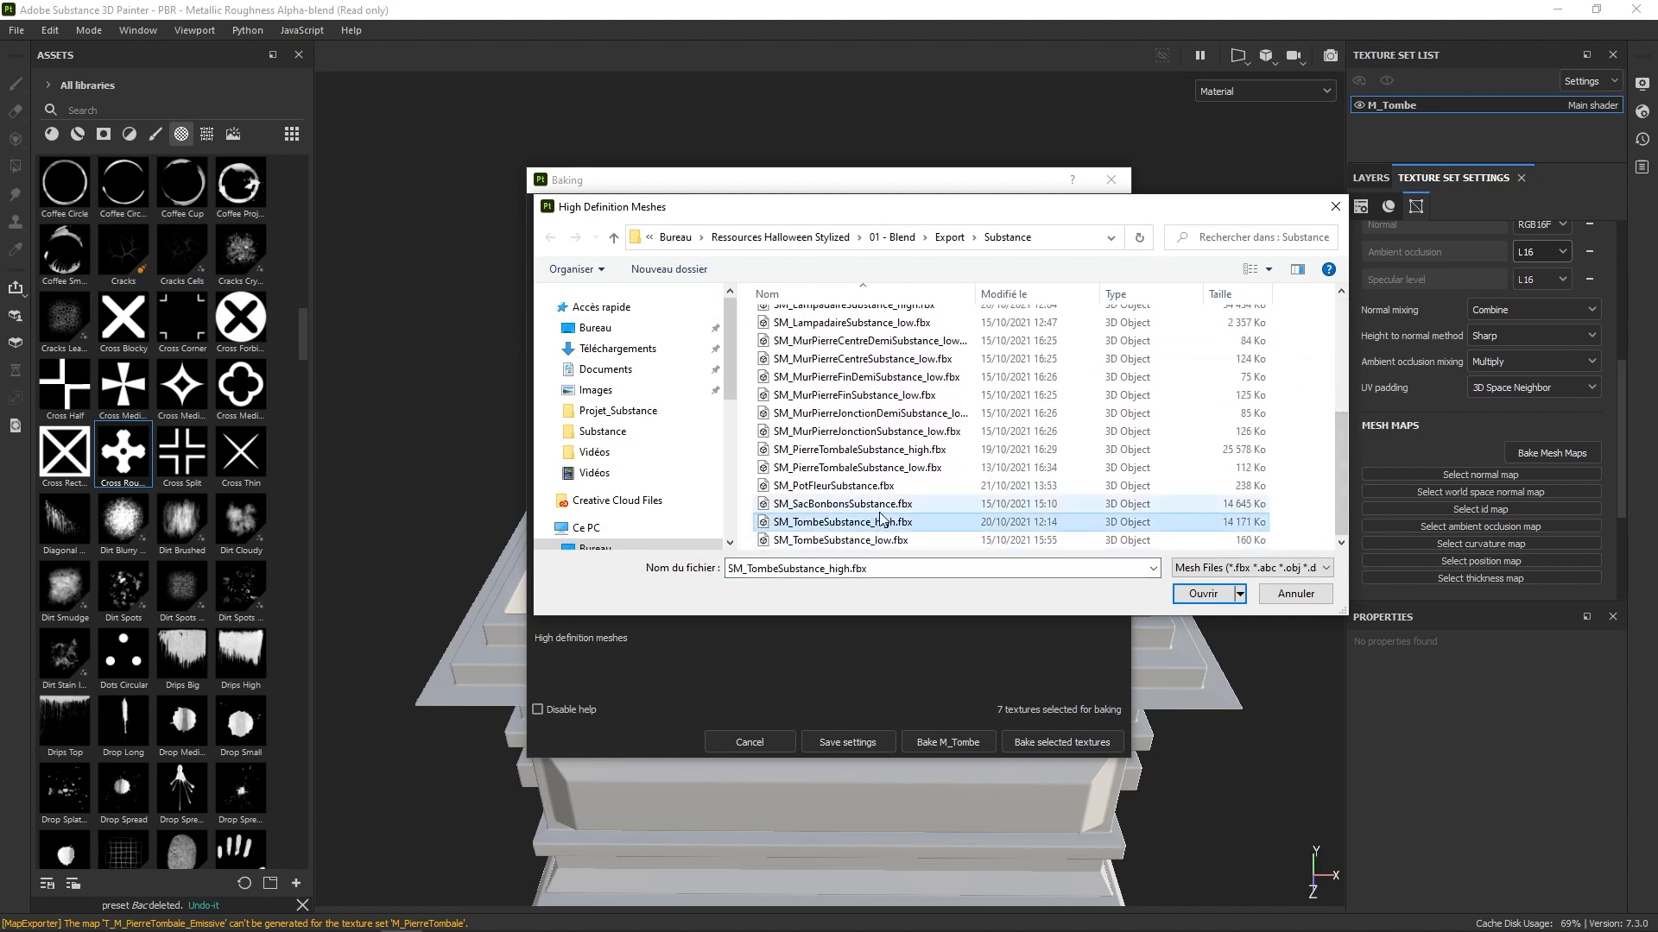
click(1218, 594)
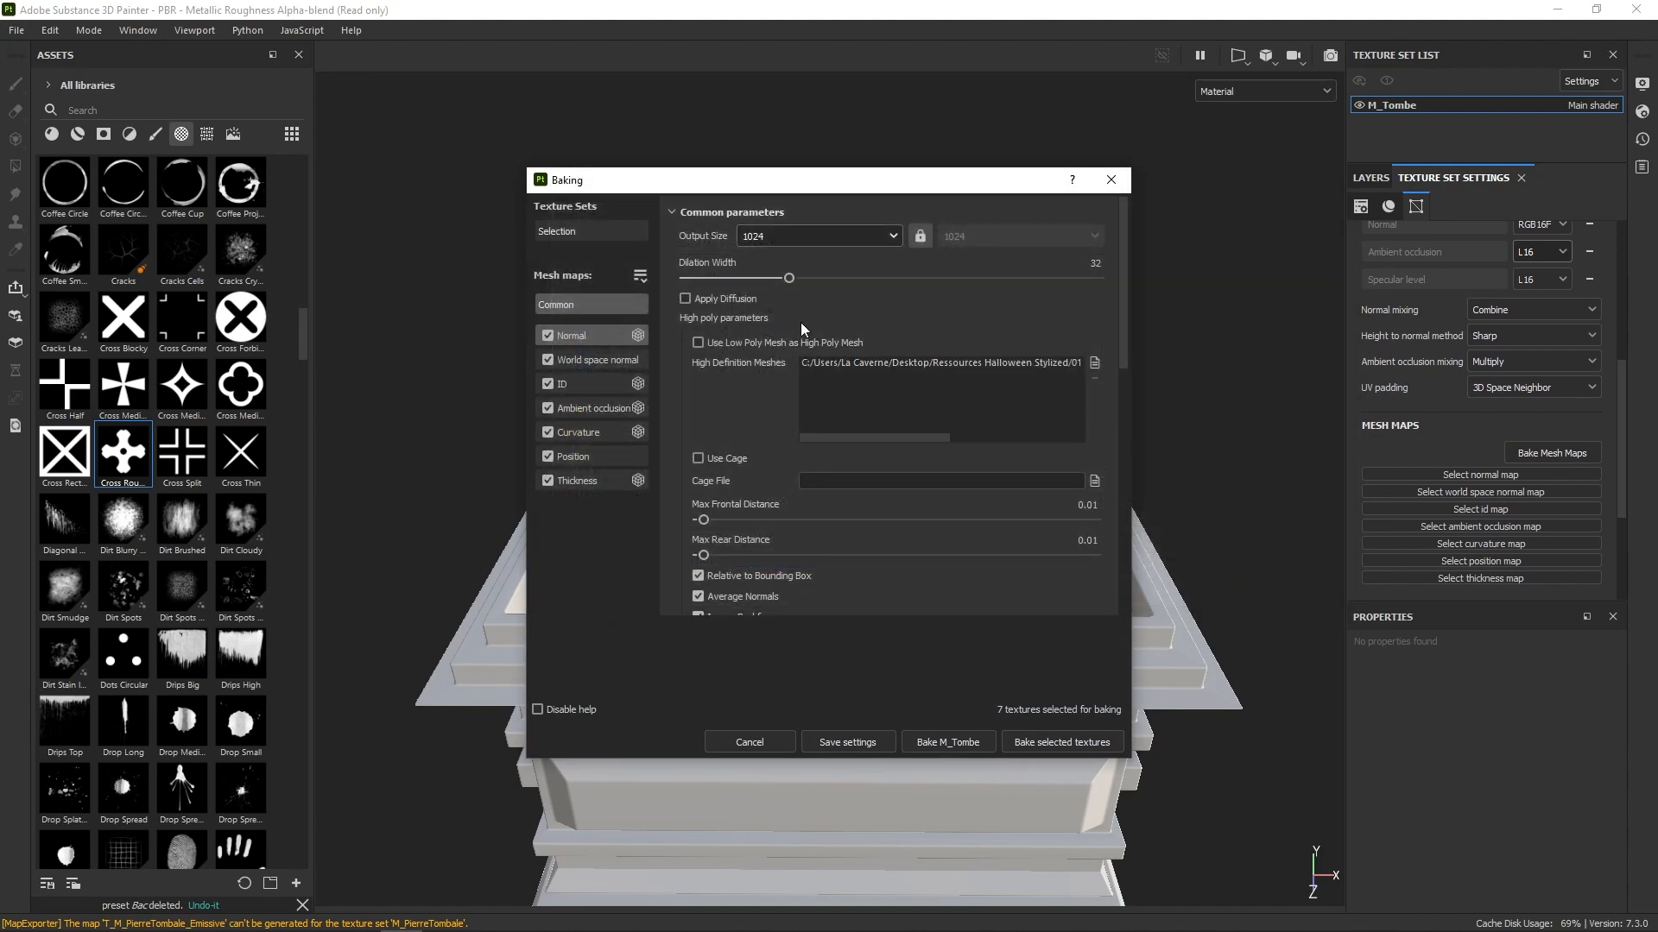
click(1098, 744)
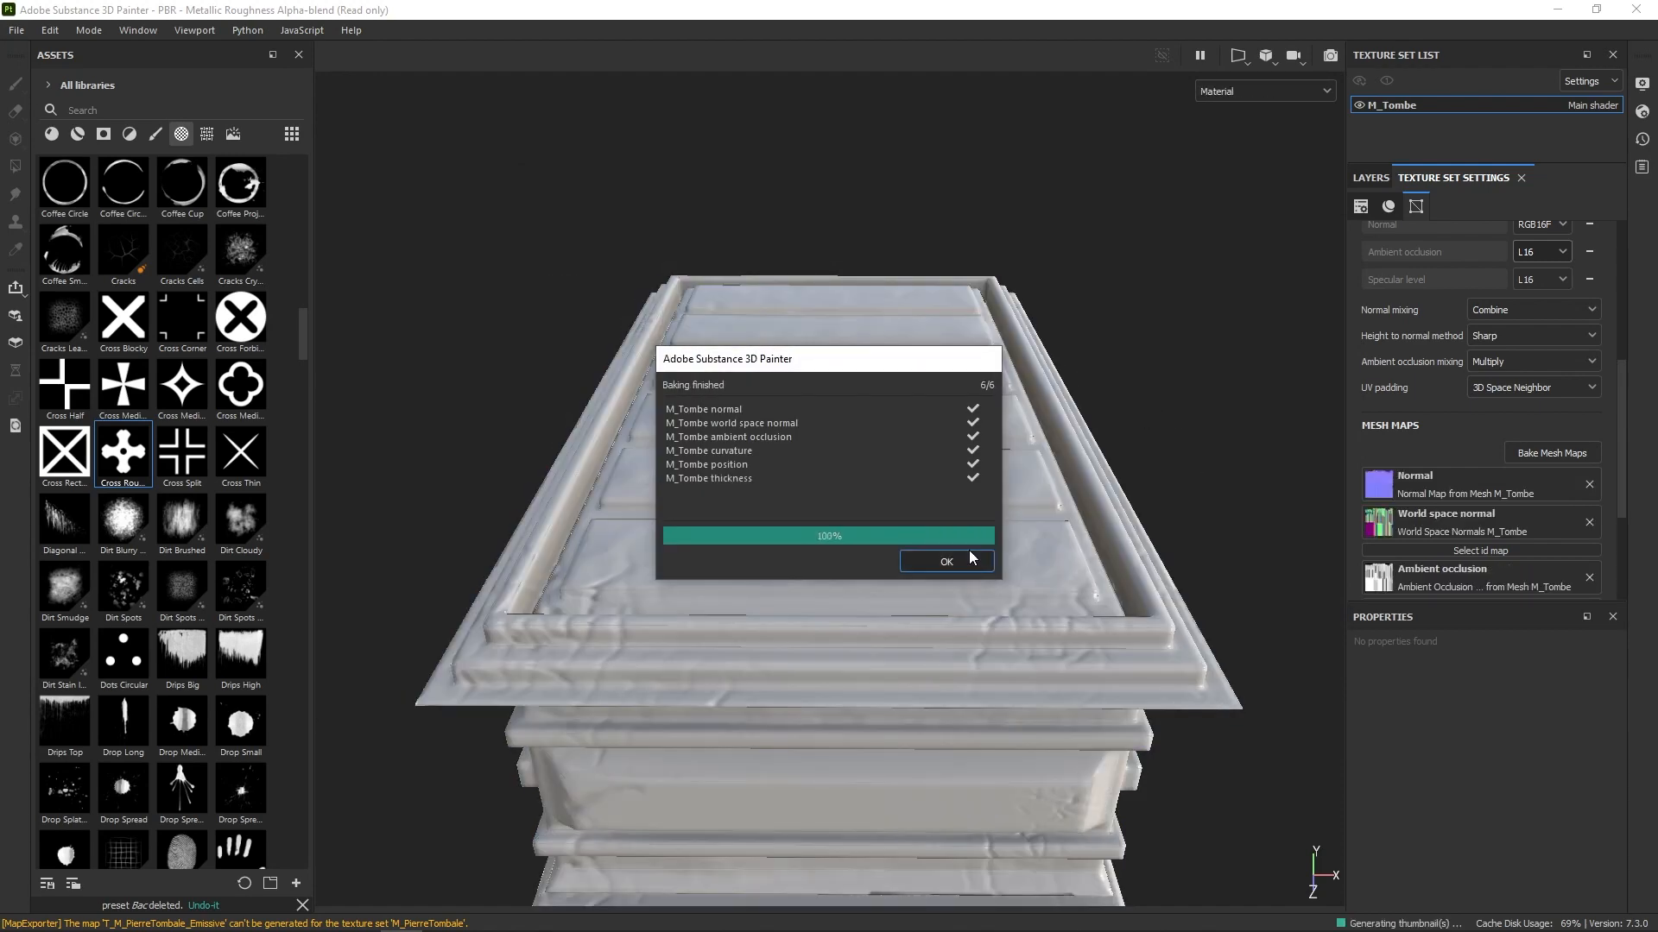
click(969, 556)
Step: Inspect the baked details and edges on the tomb's lid, sides and underside
alt+drag(1191, 463, 893, 658)
alt+drag(1012, 559, 1017, 497)
alt+right_drag(1017, 587, 1017, 557)
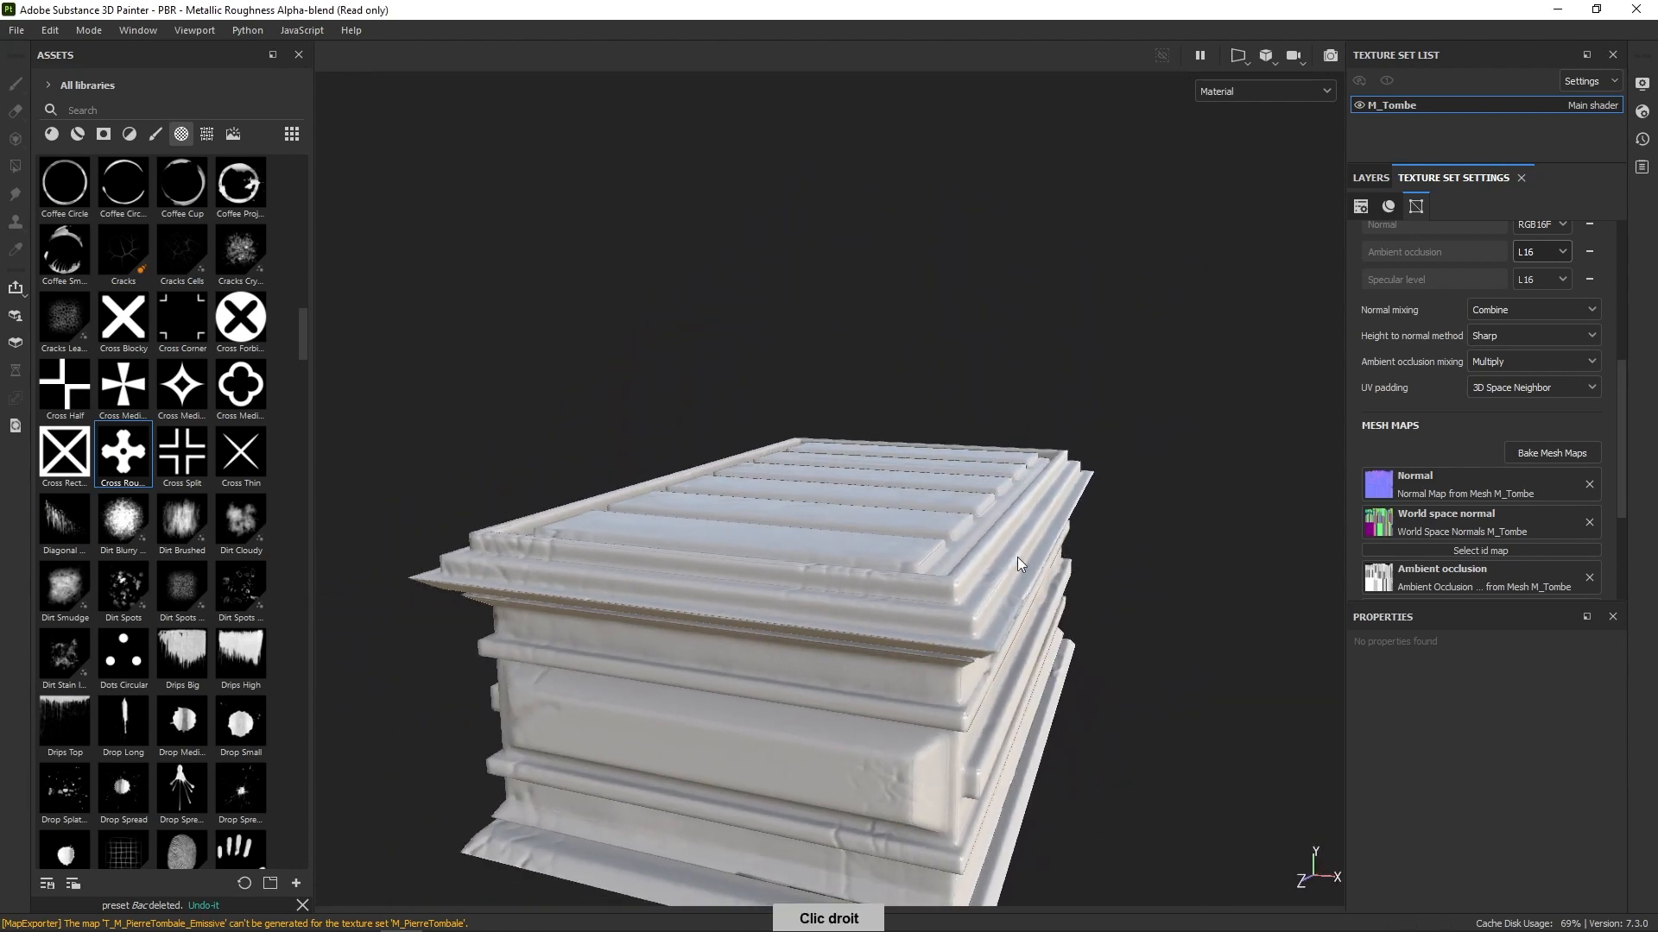
alt+drag(1017, 557, 1012, 505)
alt+middle_drag(1006, 559, 1035, 392)
alt+drag(1112, 553, 1027, 484)
alt+drag(944, 681, 1038, 665)
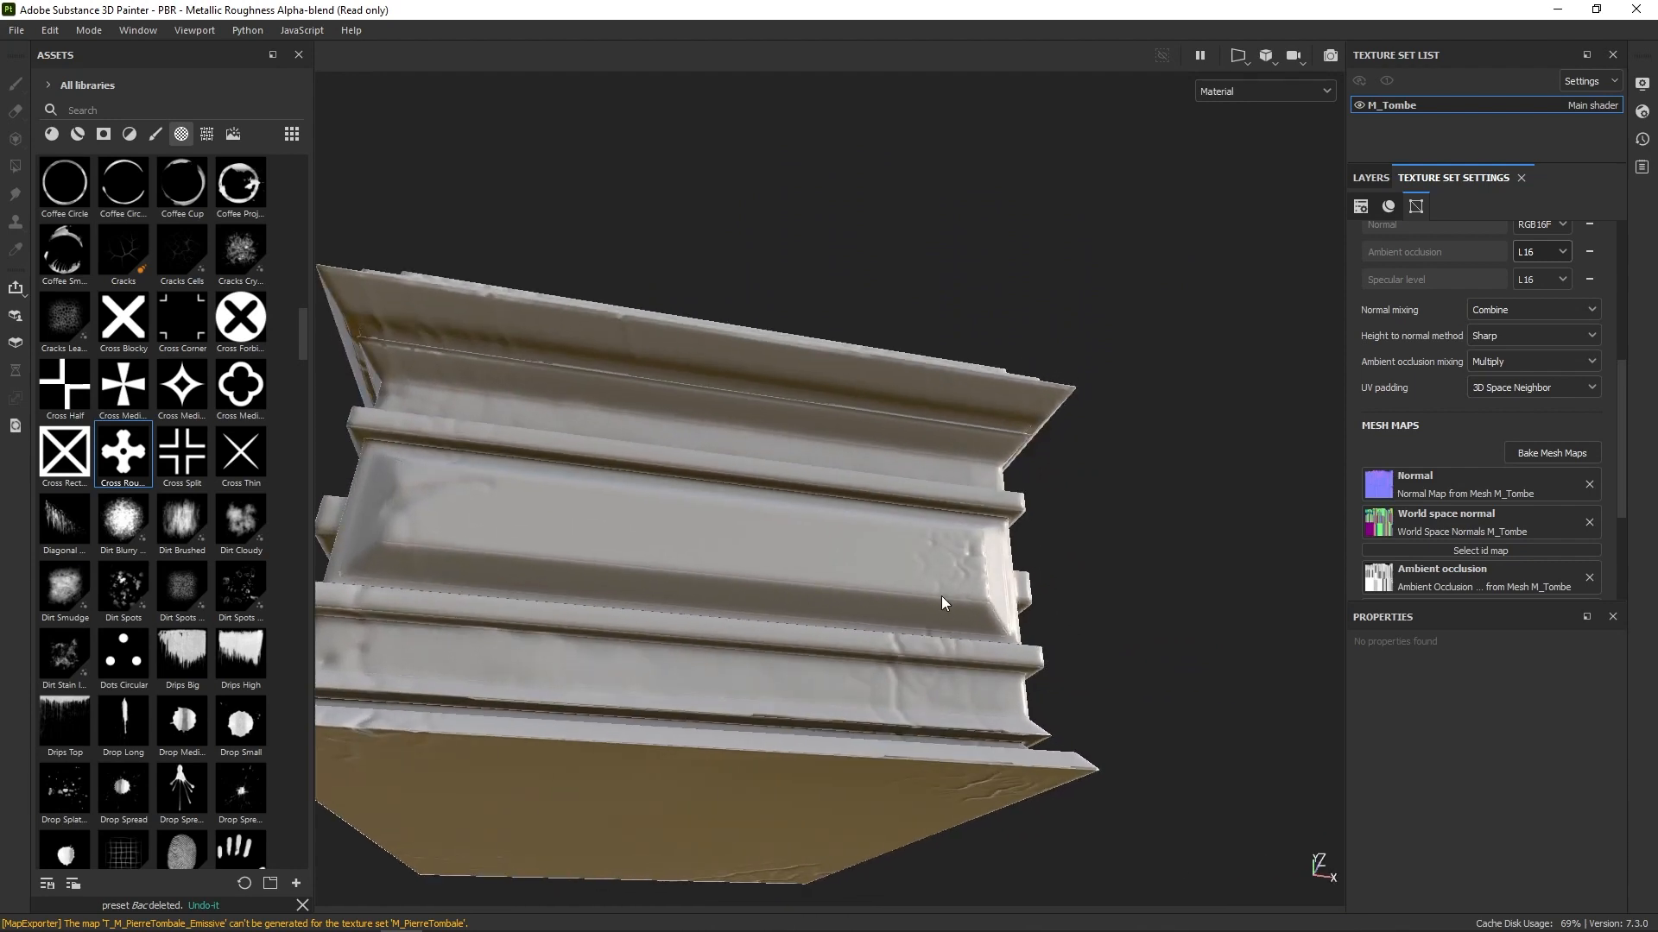
alt+drag(941, 595, 1049, 540)
alt+right_drag(1070, 516, 918, 540)
alt+middle_drag(918, 536, 984, 484)
alt+right_drag(985, 484, 946, 454)
alt+middle_drag(946, 454, 1023, 546)
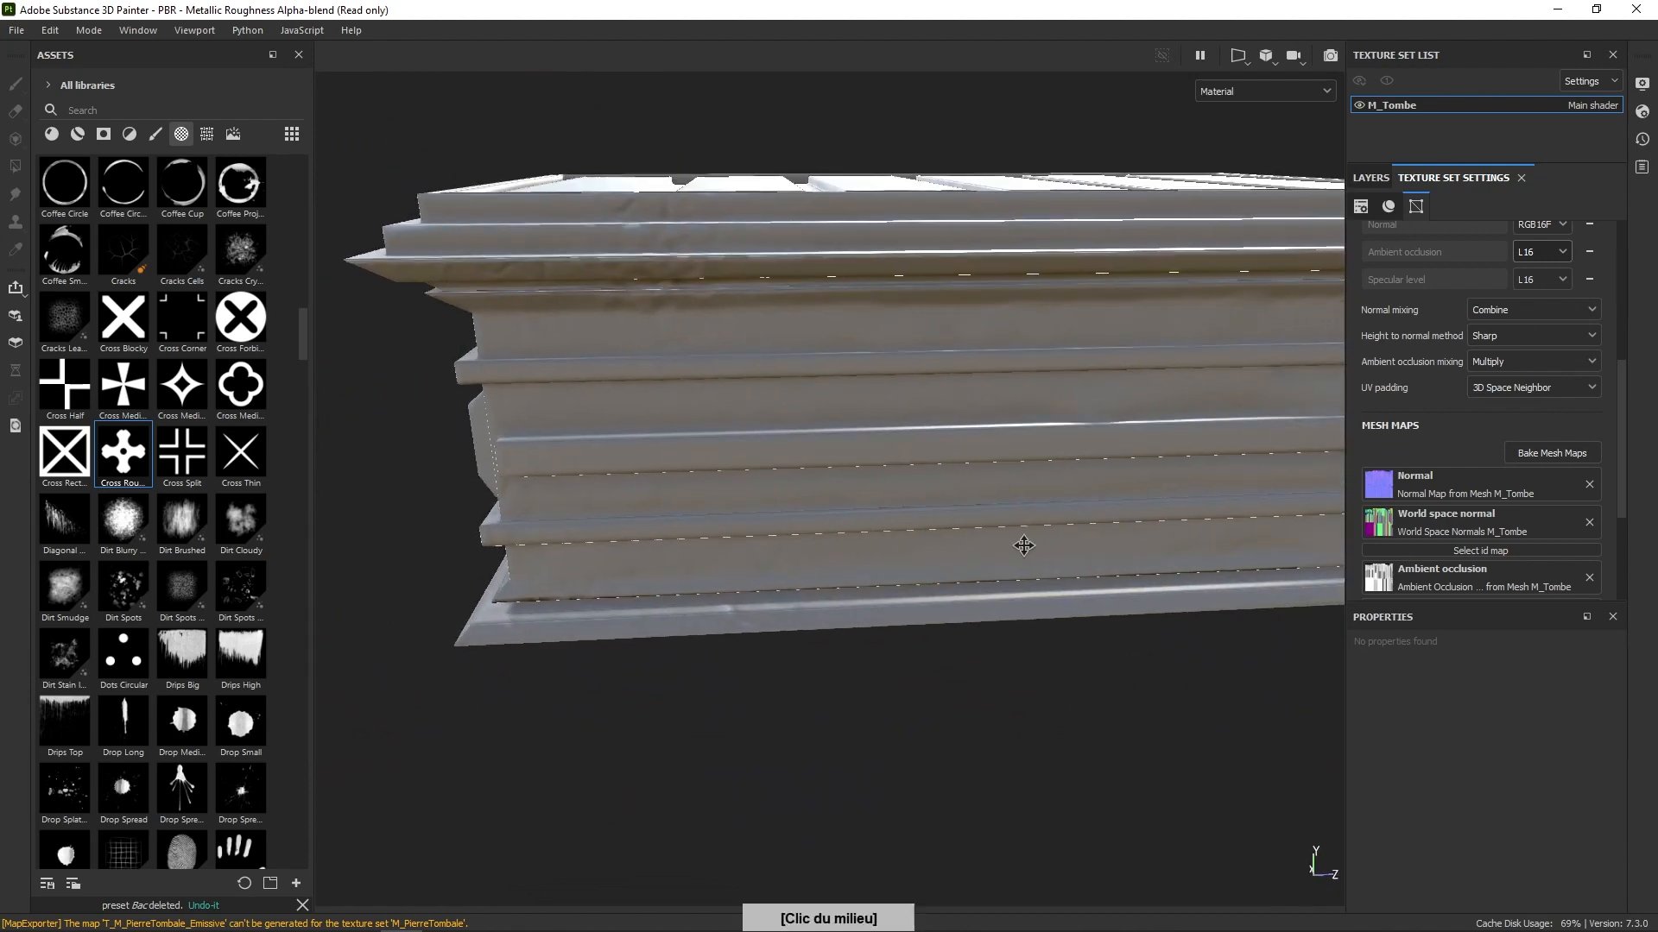
alt+drag(1023, 546, 964, 515)
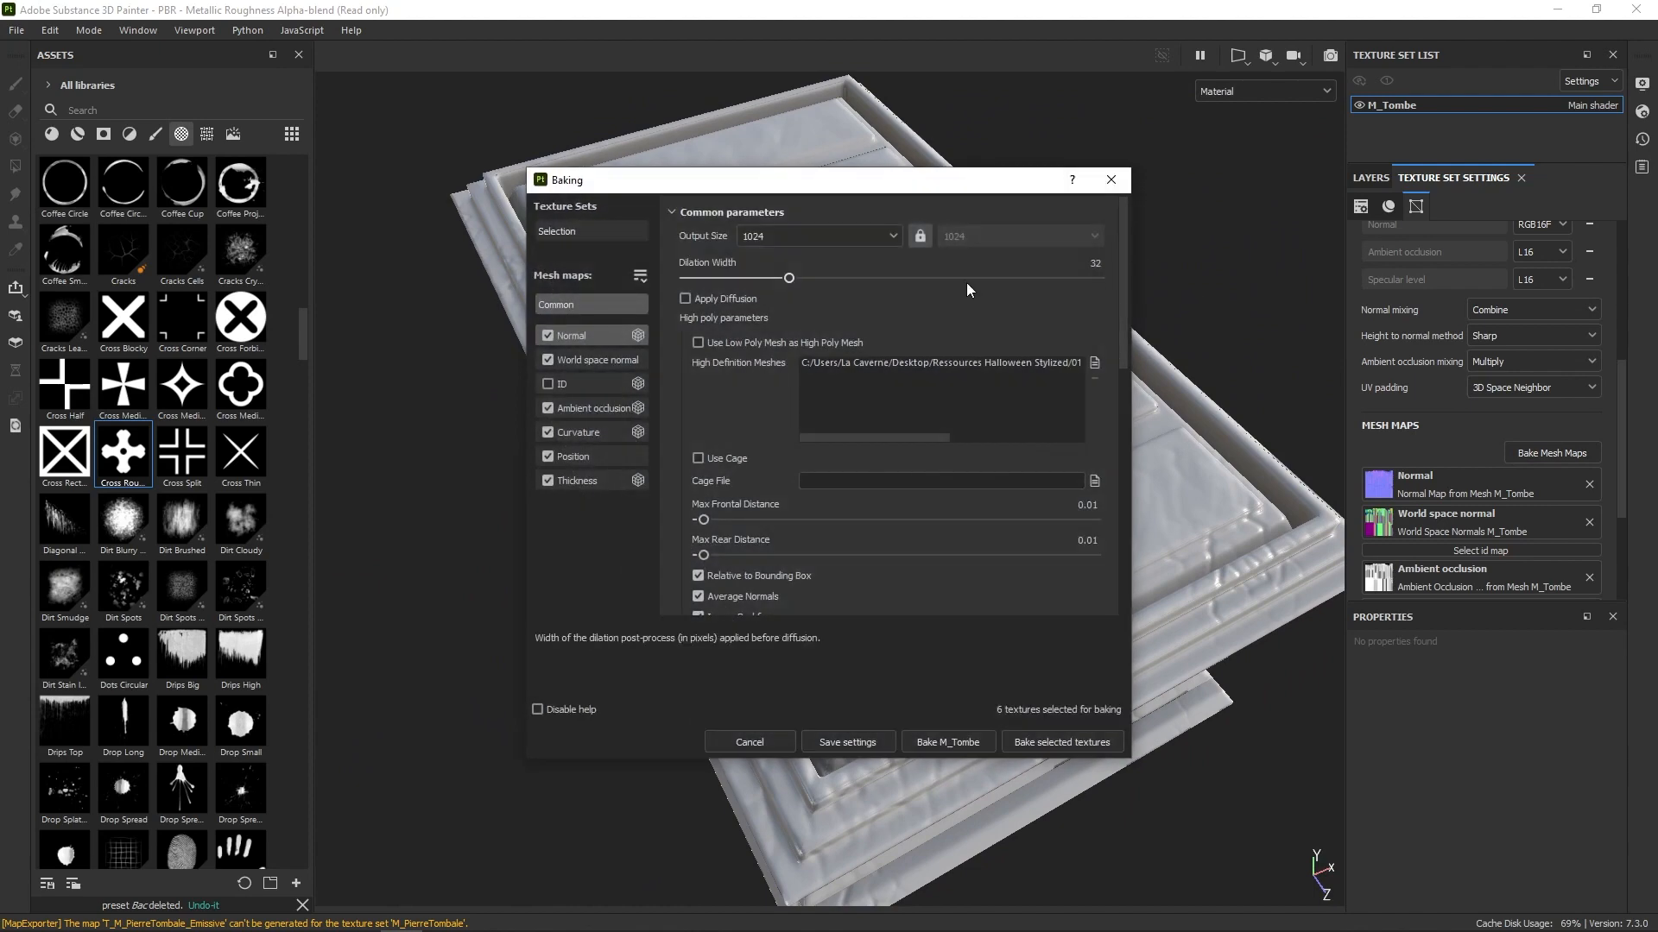
Step: Rebake the selected M_Tombe mesh maps with an output size of 8192 and Thickness secondary rays set to 256
click(891, 237)
click(803, 400)
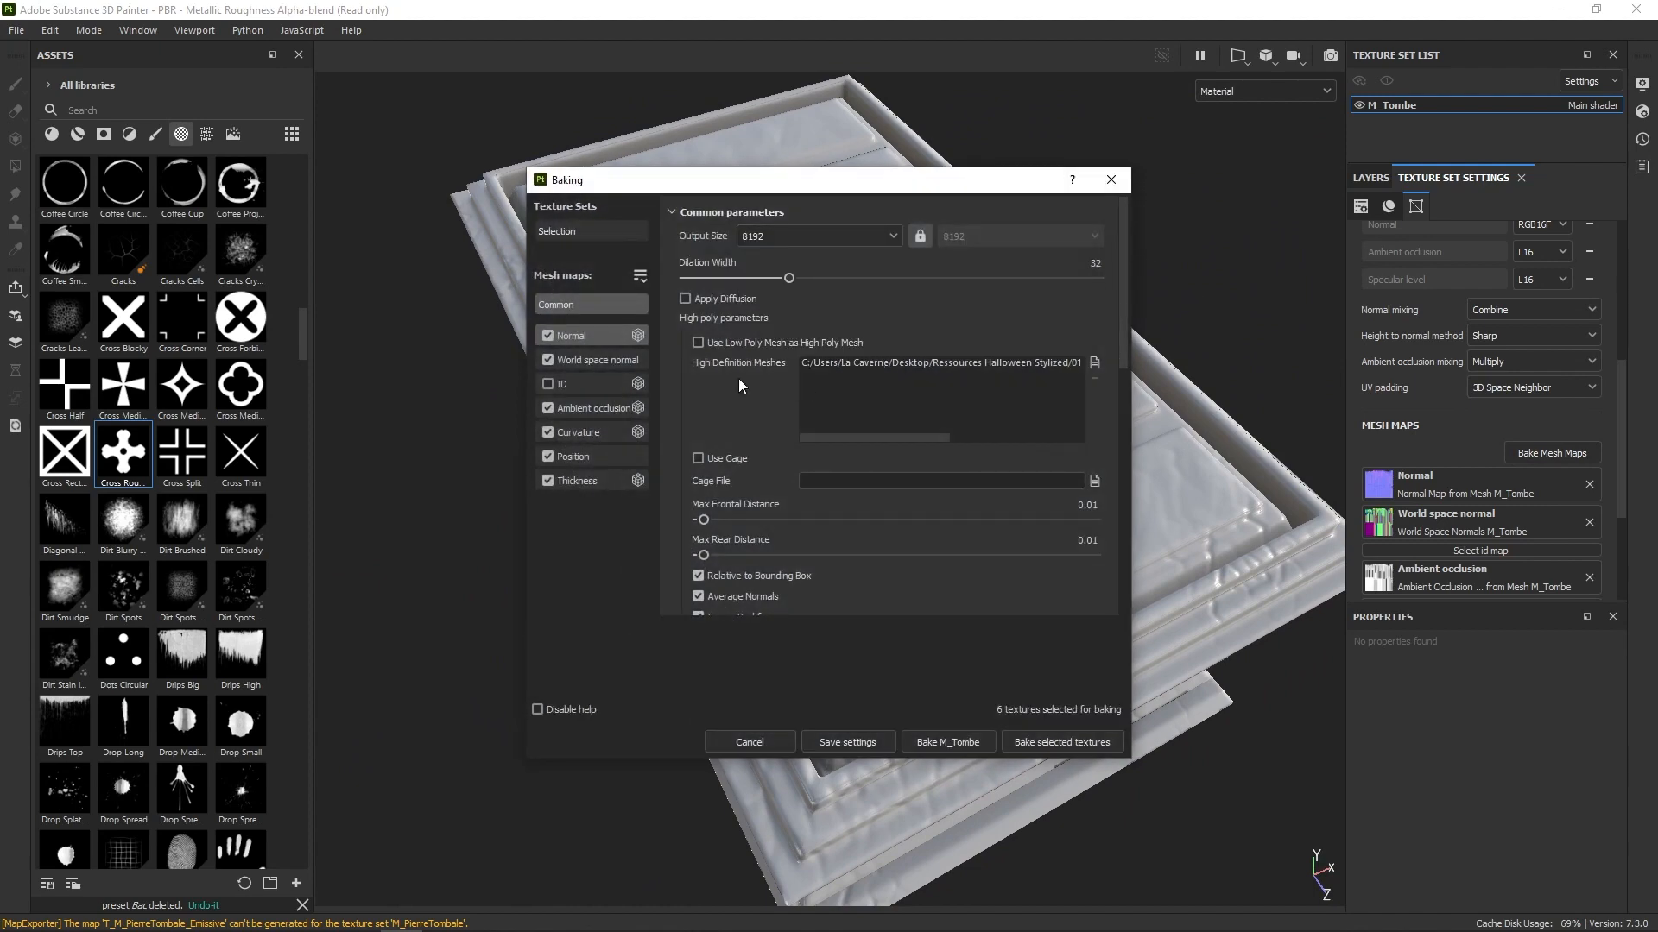
click(589, 408)
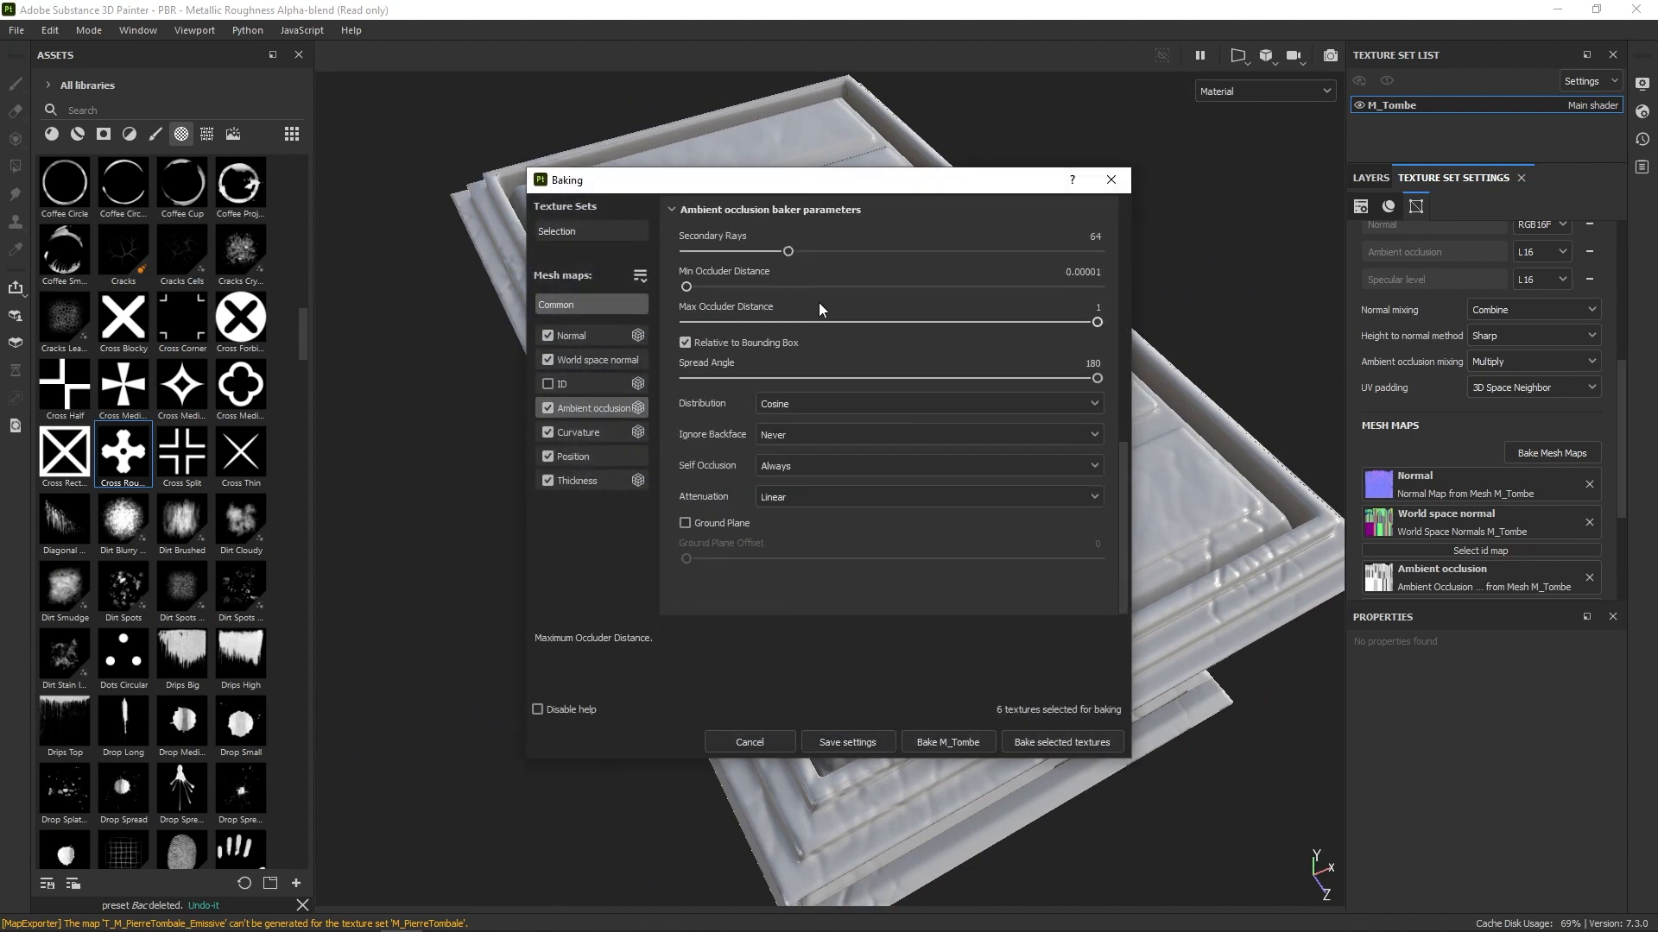
click(592, 431)
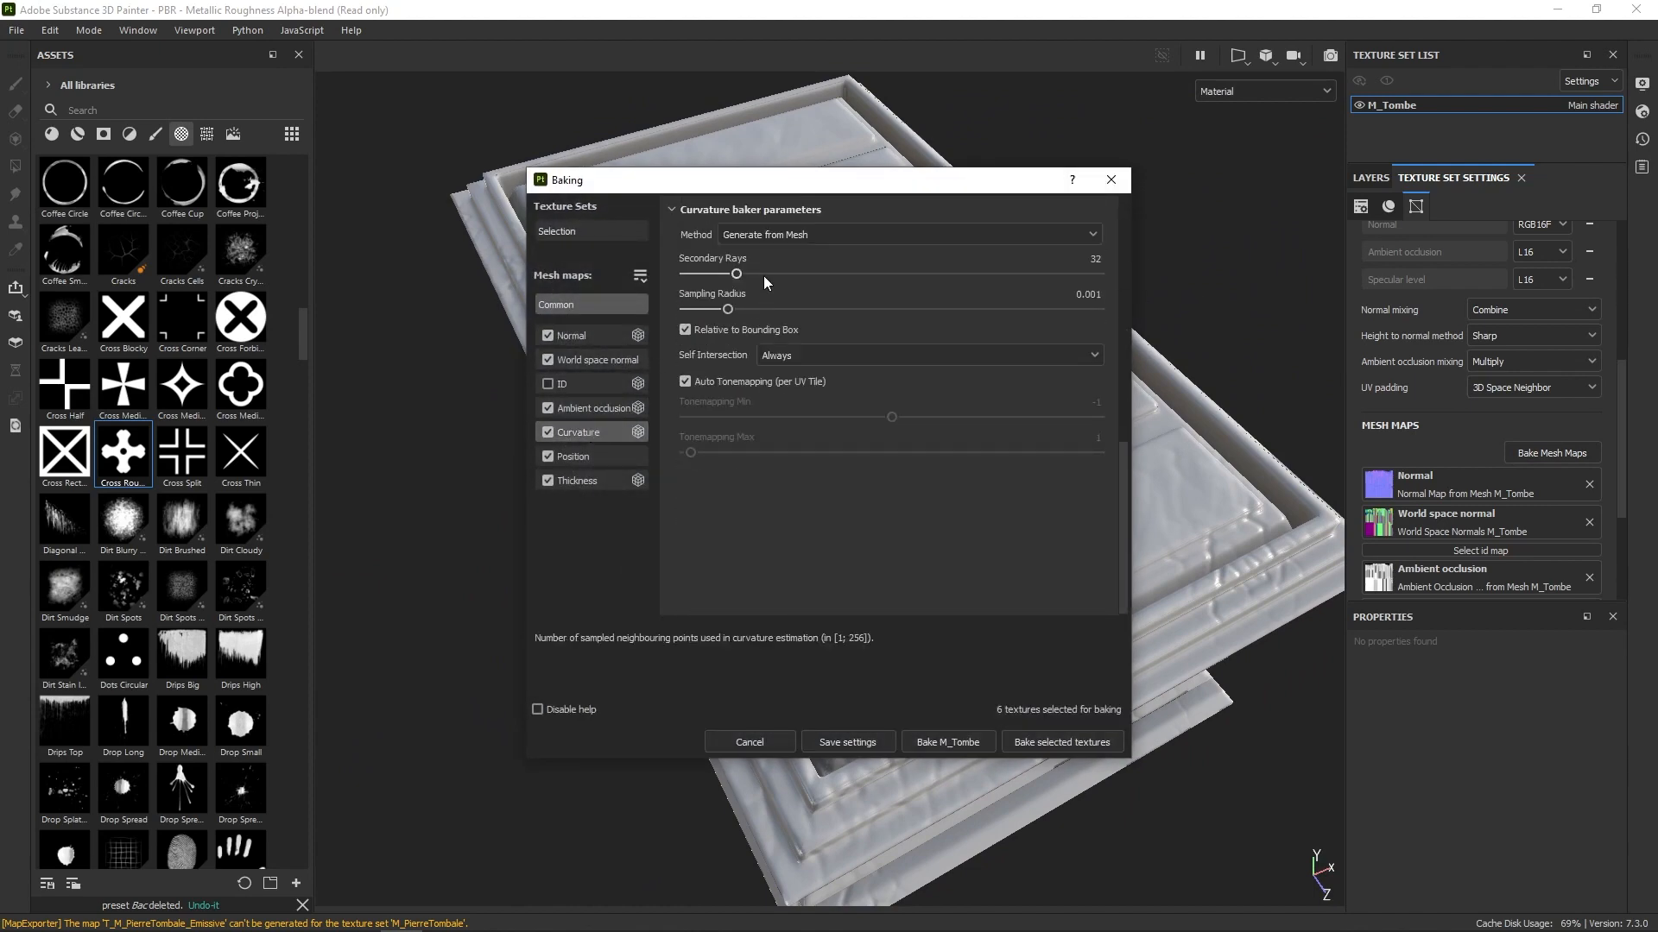
click(585, 479)
drag(786, 244, 1148, 299)
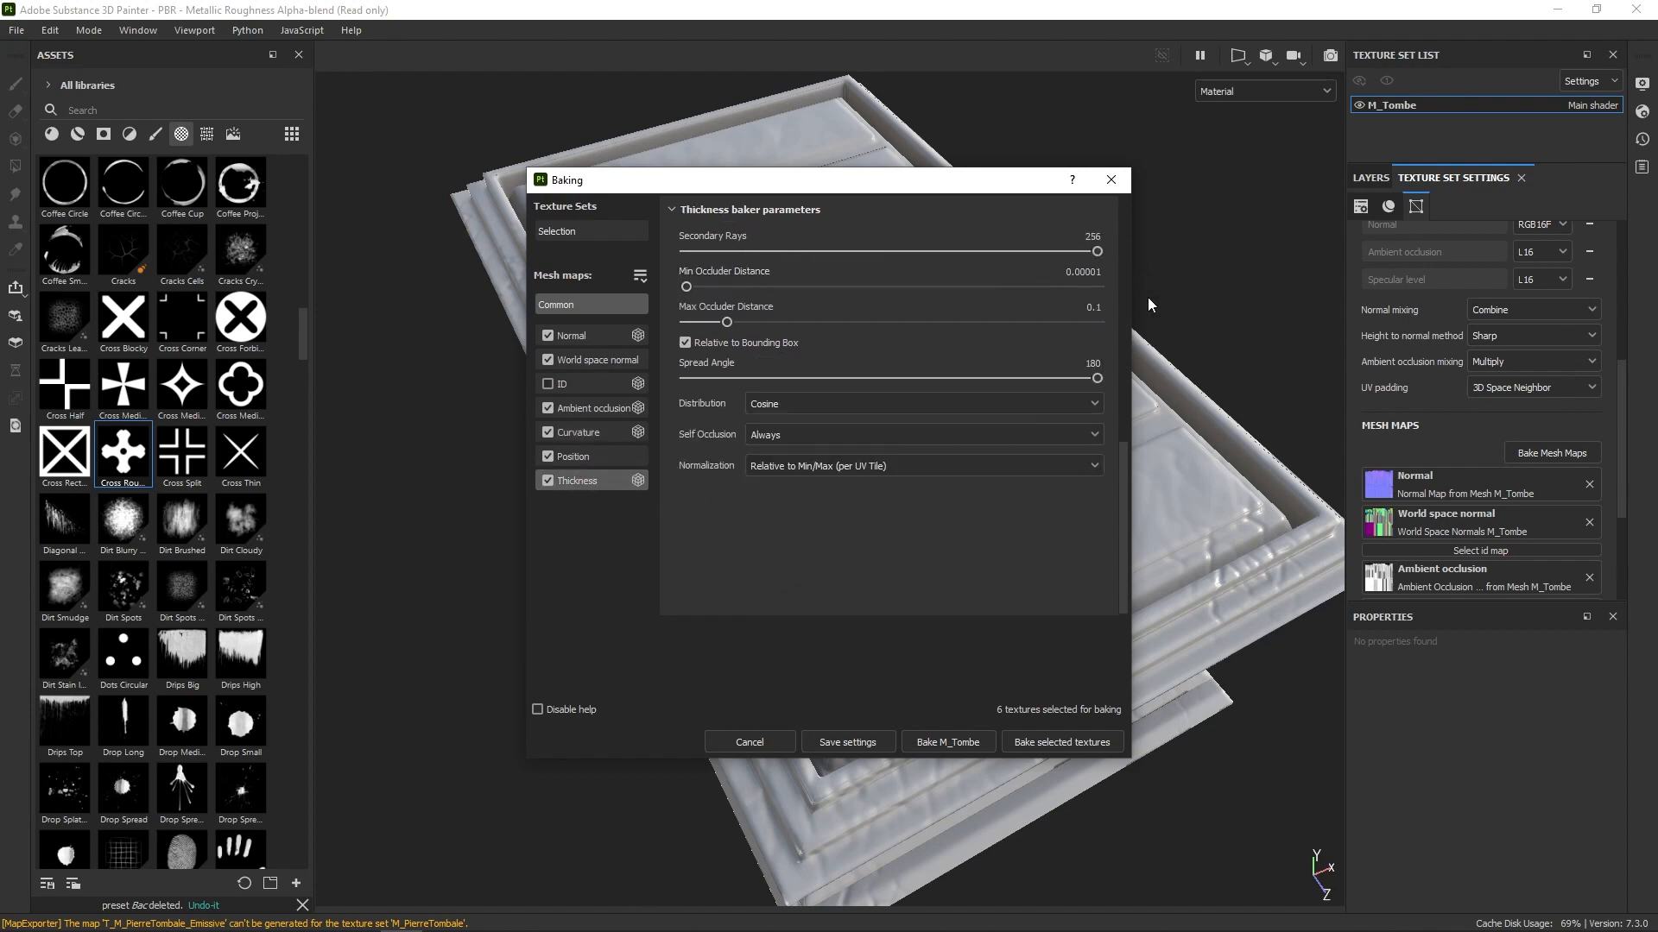
click(1069, 741)
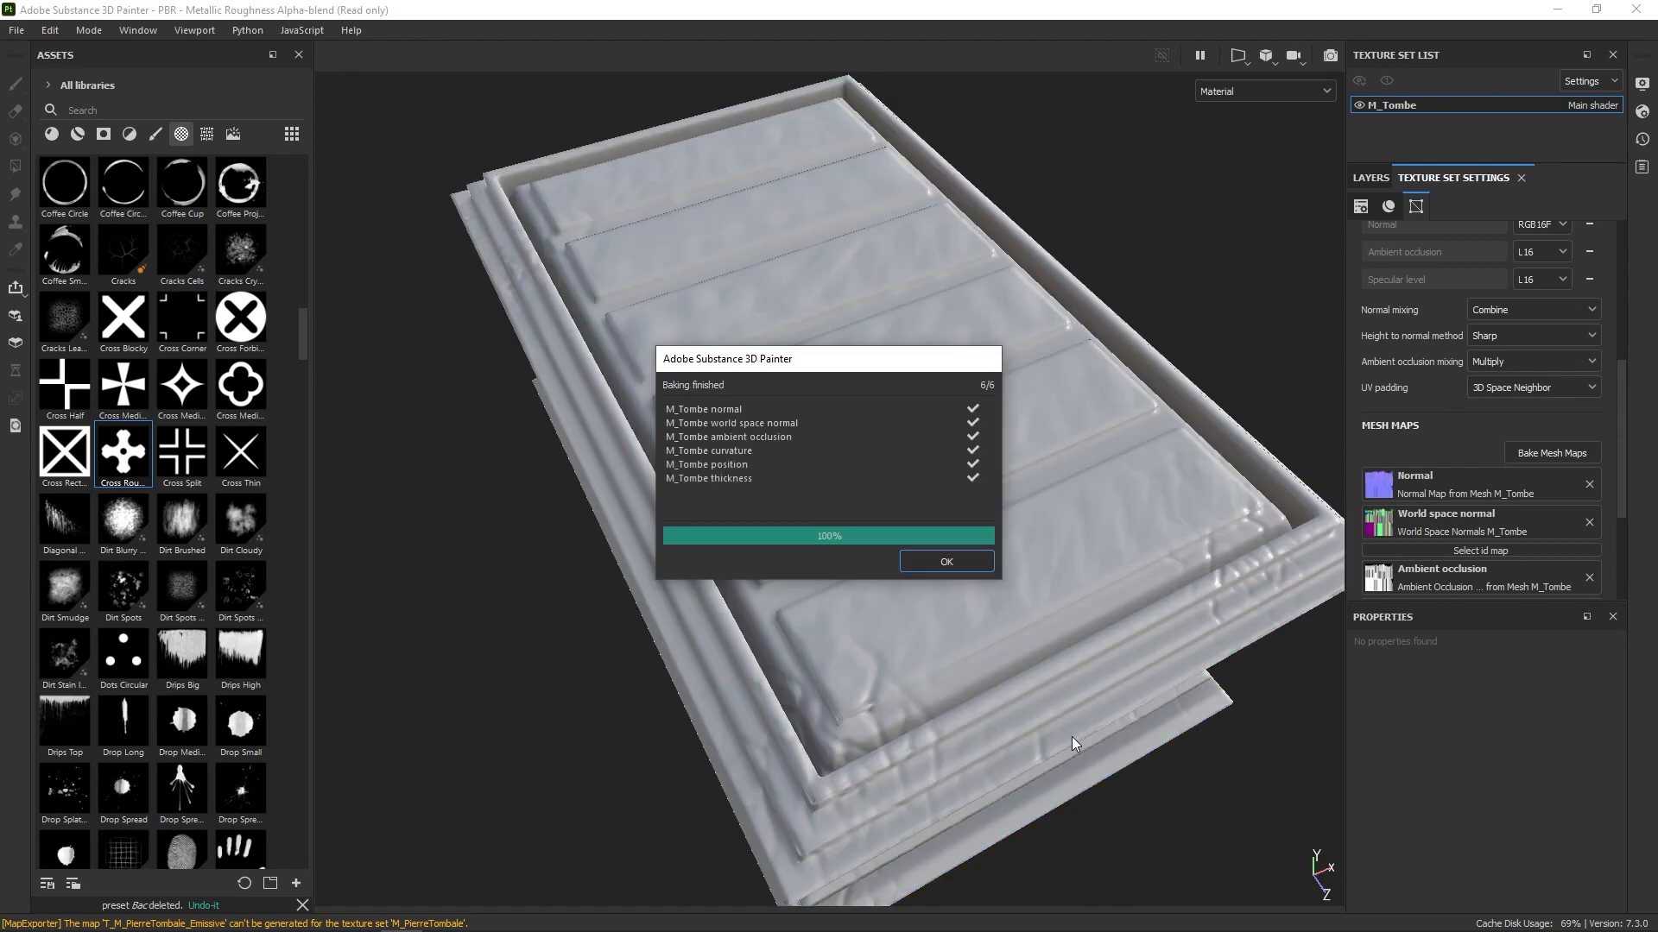
click(969, 558)
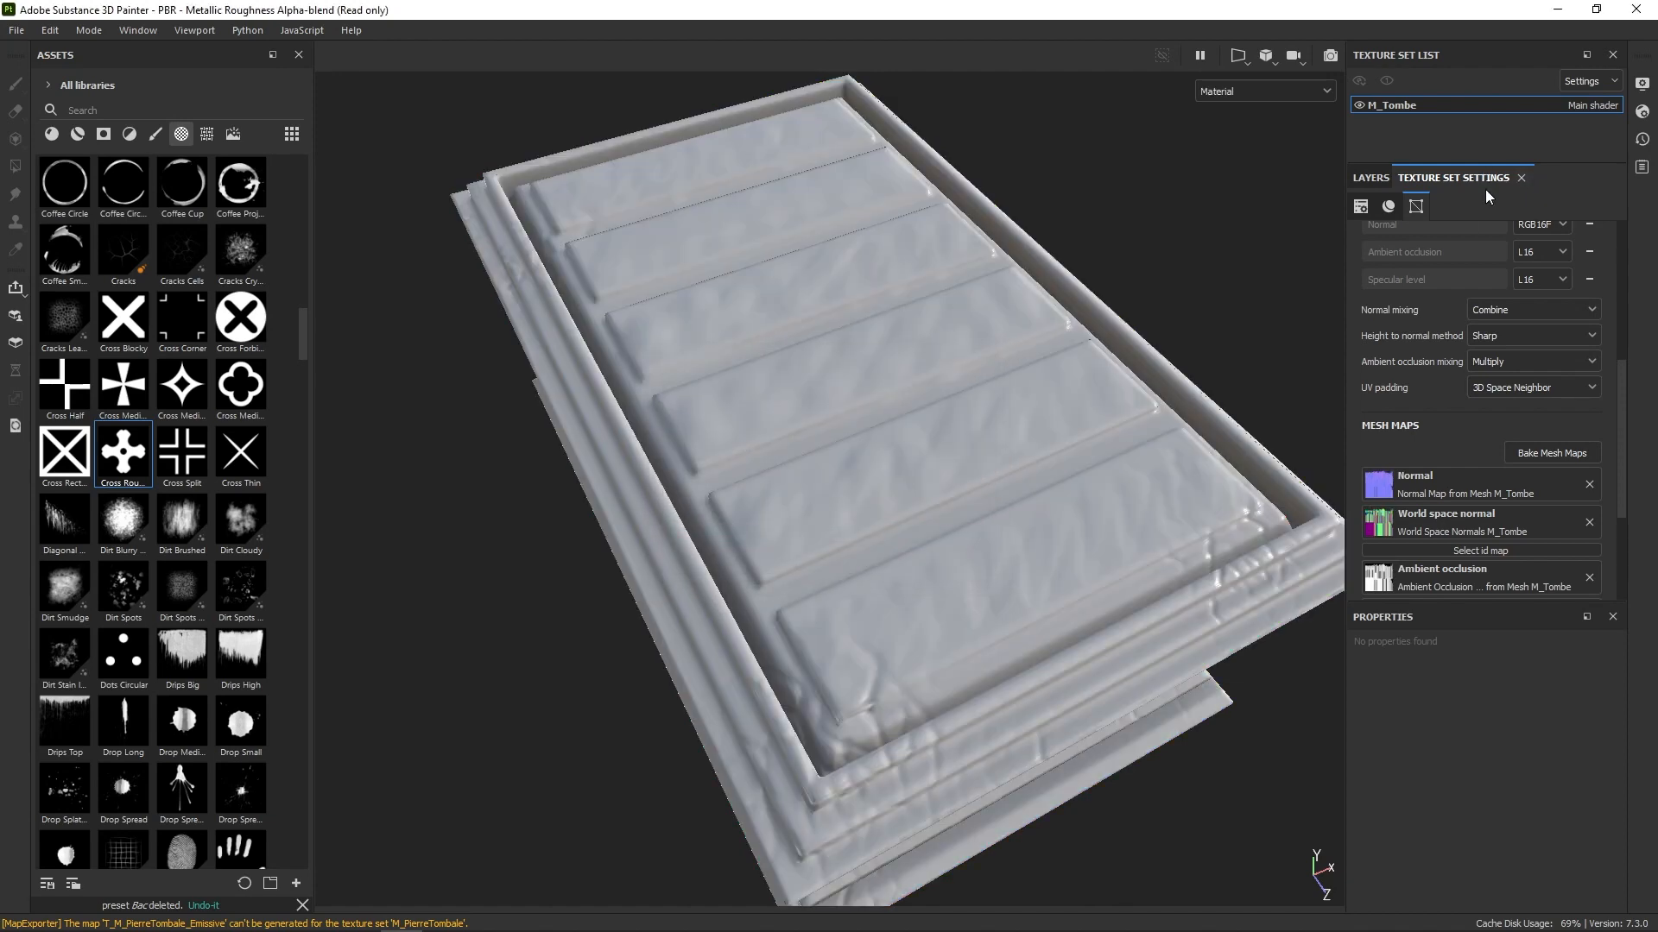
Step: Set the M_Tombe texture set size to 2048
scroll(1618, 363, up, 5)
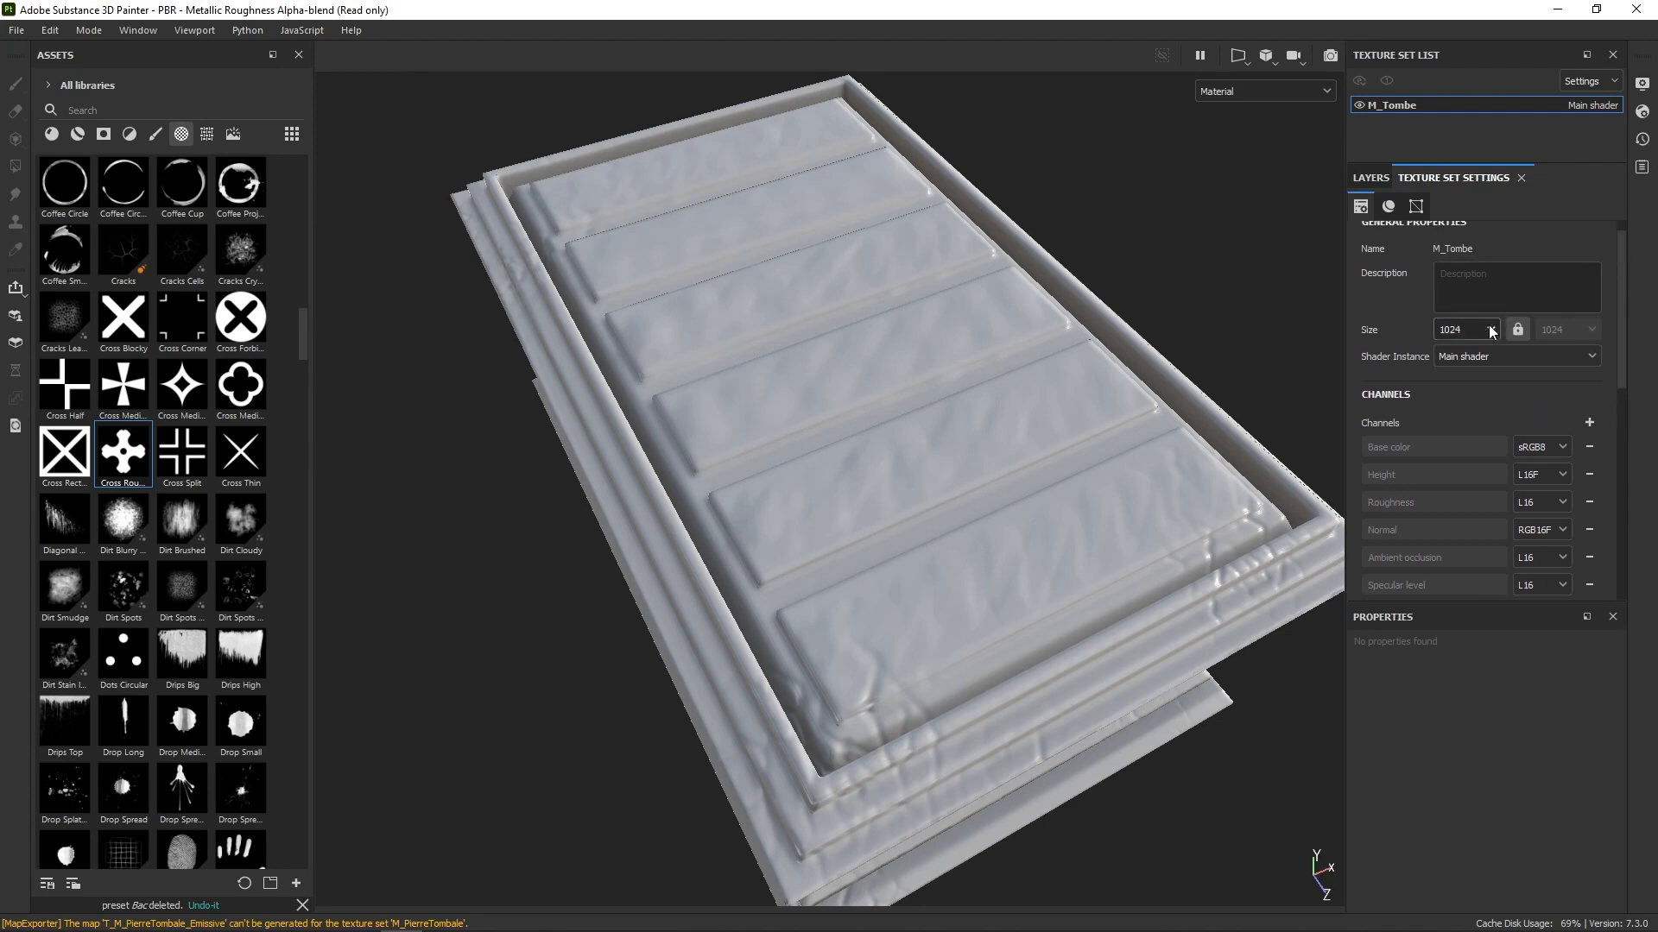
click(1487, 328)
click(1459, 421)
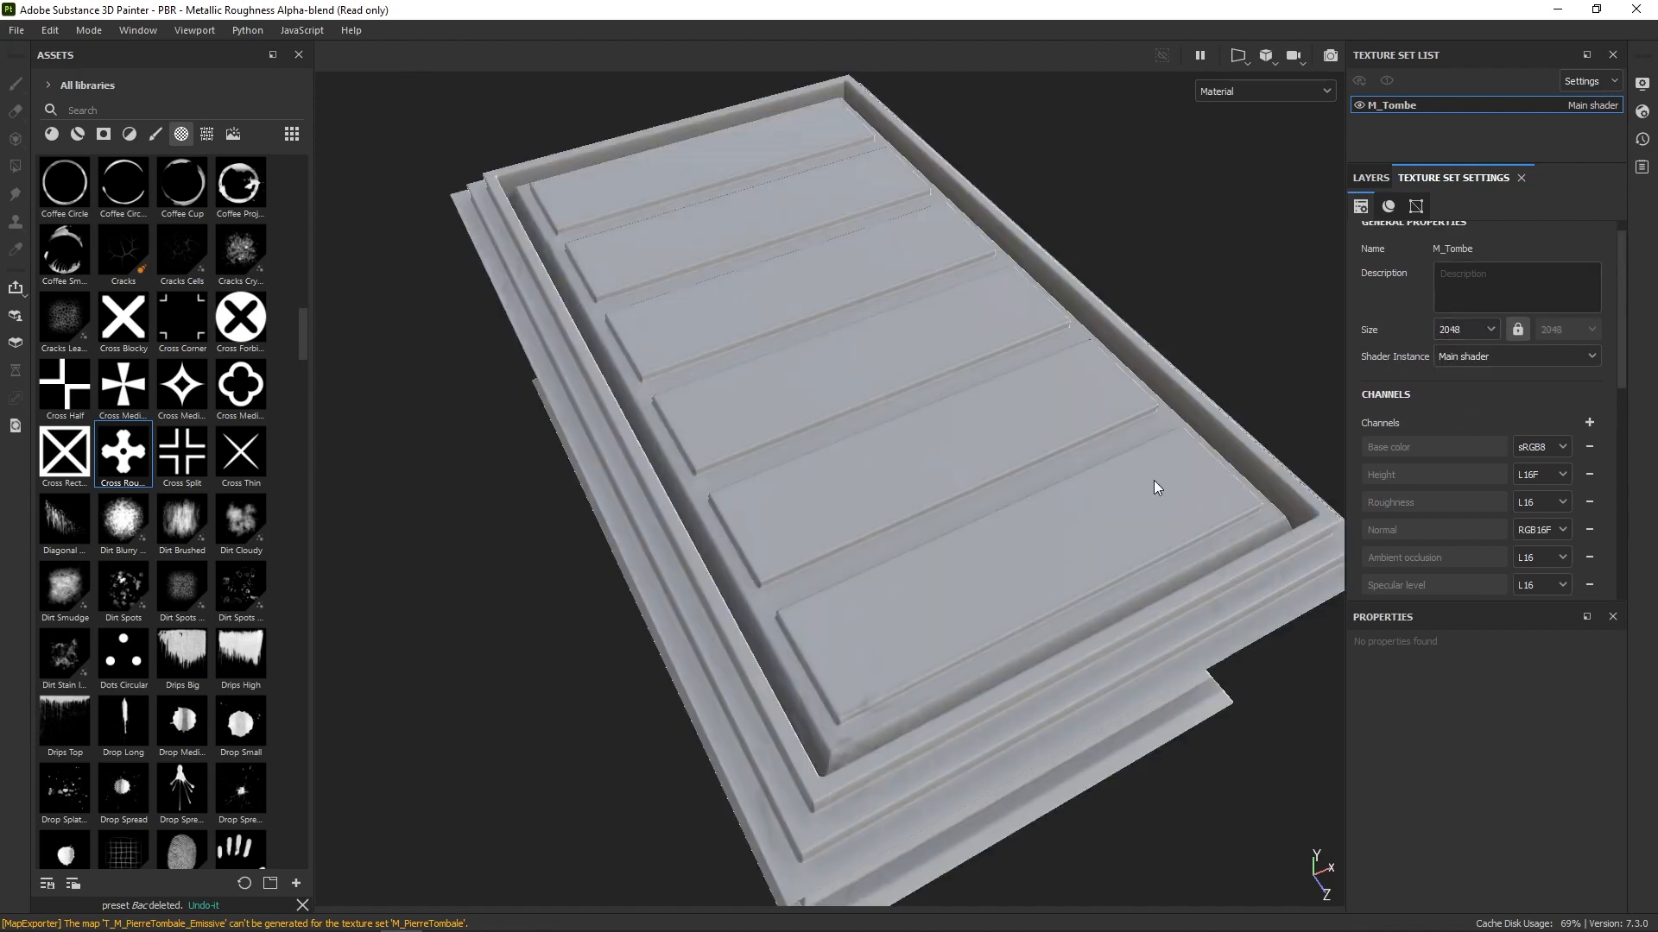
middle_drag(1223, 448, 1196, 351)
Step: Apply the Rock_Stylized_1 smart material to the tomb and view its lid from above
click(1374, 178)
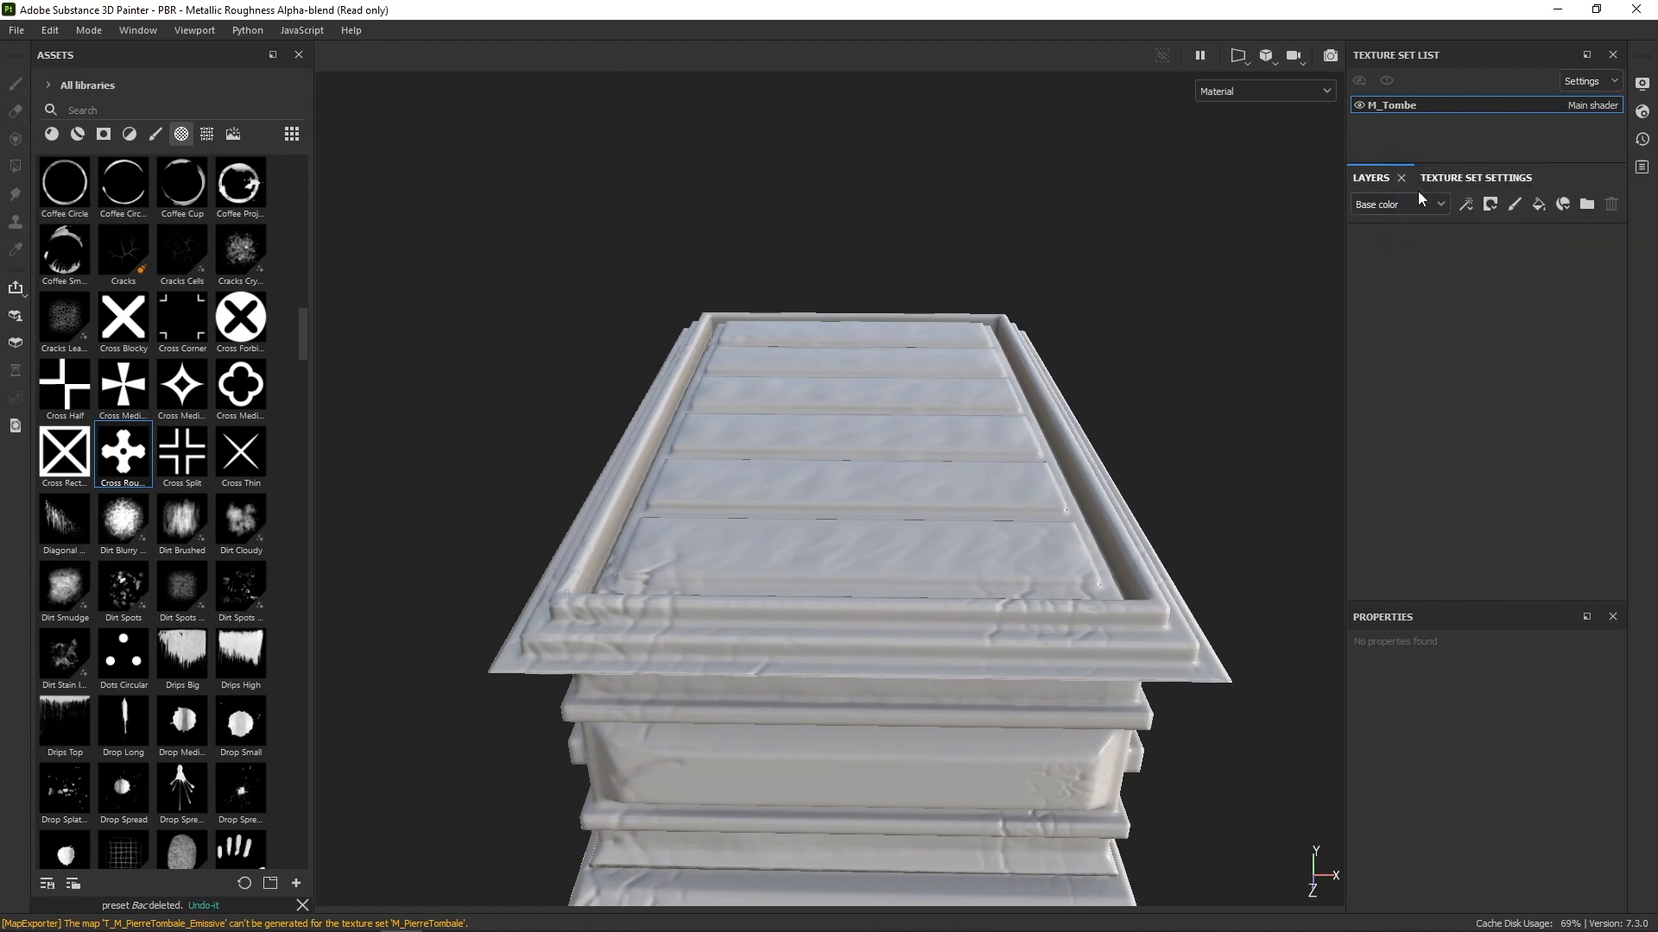
click(77, 133)
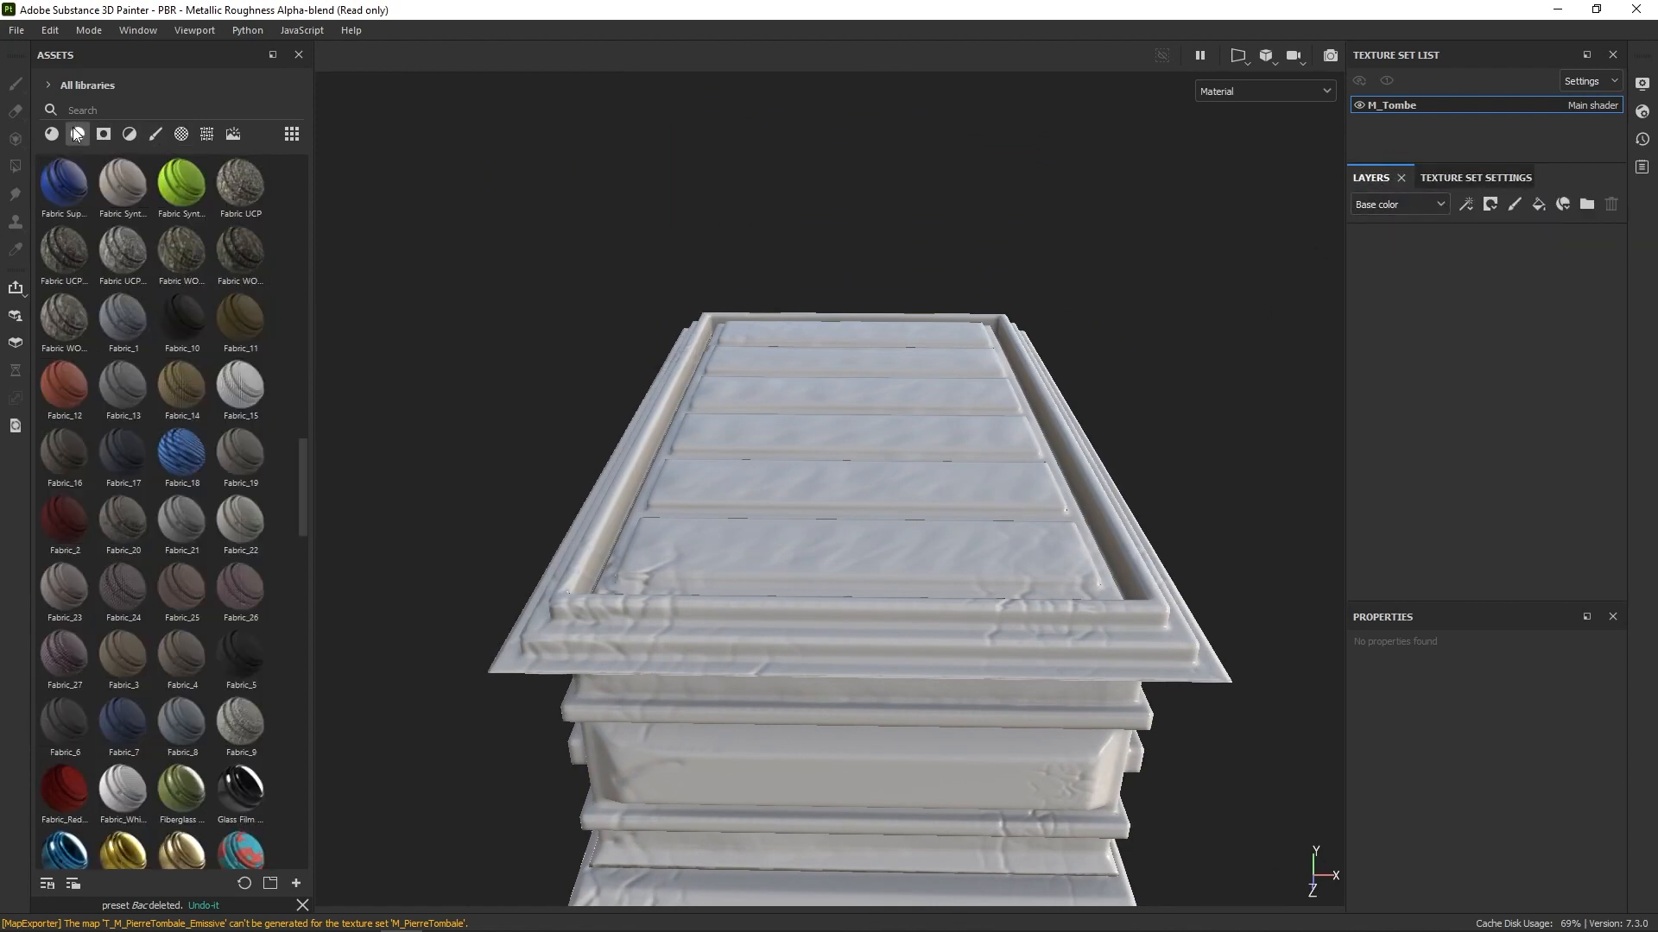
drag(300, 452, 303, 708)
drag(123, 690, 1440, 361)
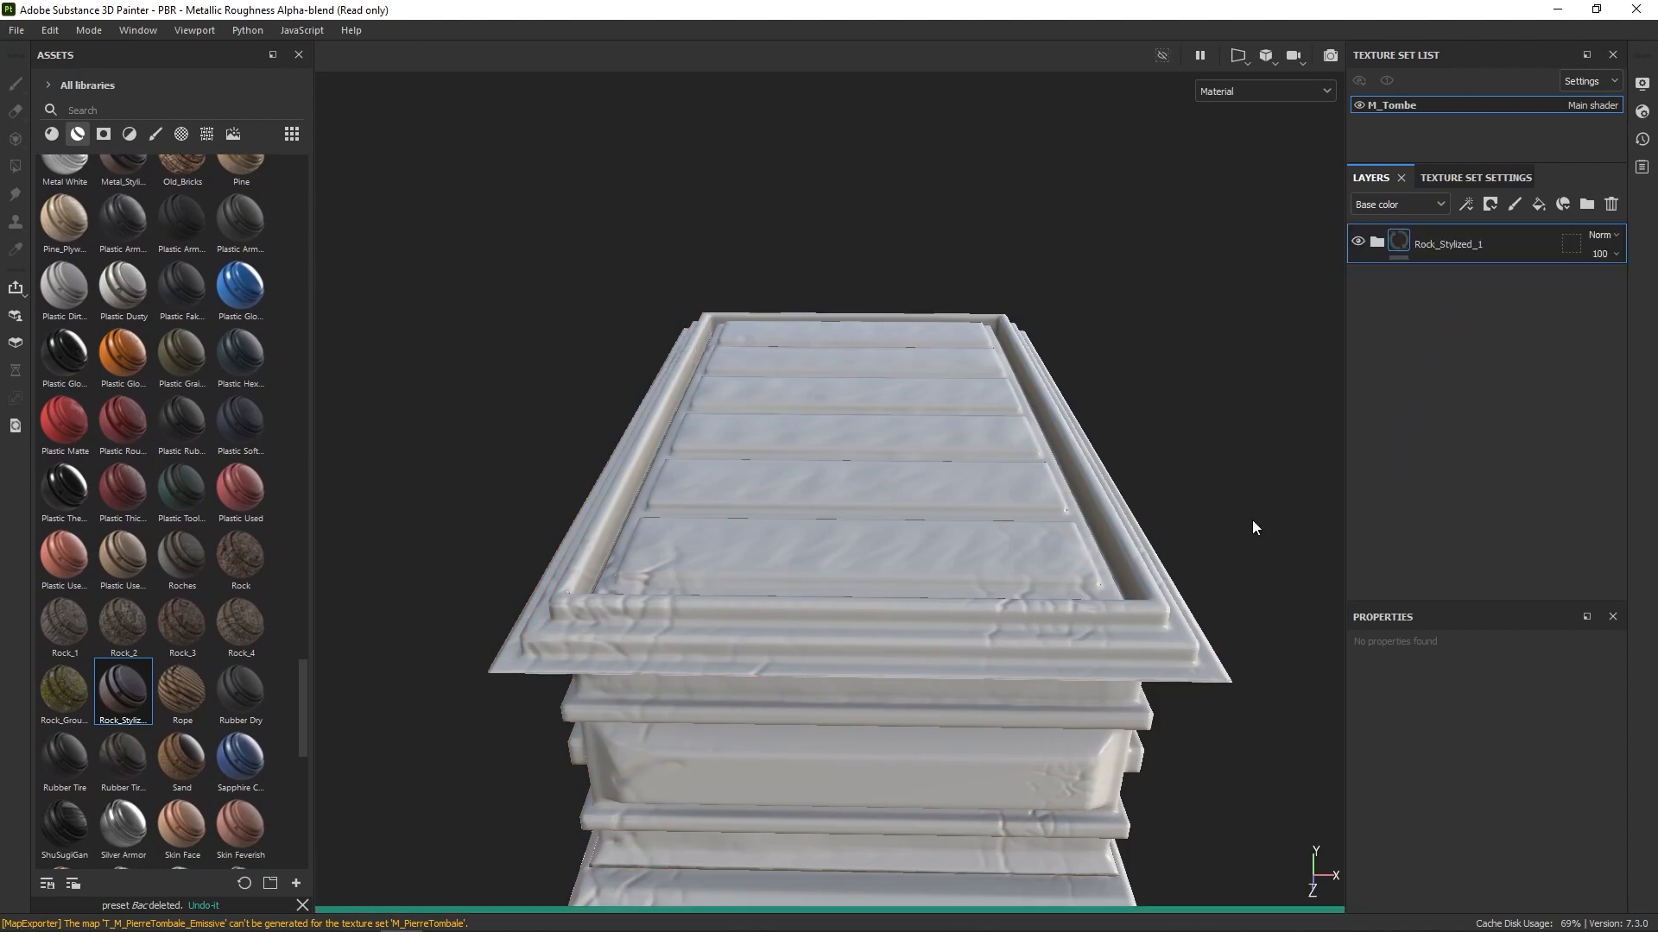
alt+drag(1251, 500, 1225, 573)
mouse_move(1225, 574)
middle_down()
mouse_move(1232, 507)
mouse_move(1225, 542)
middle_up()
alt+drag(1225, 541, 1216, 737)
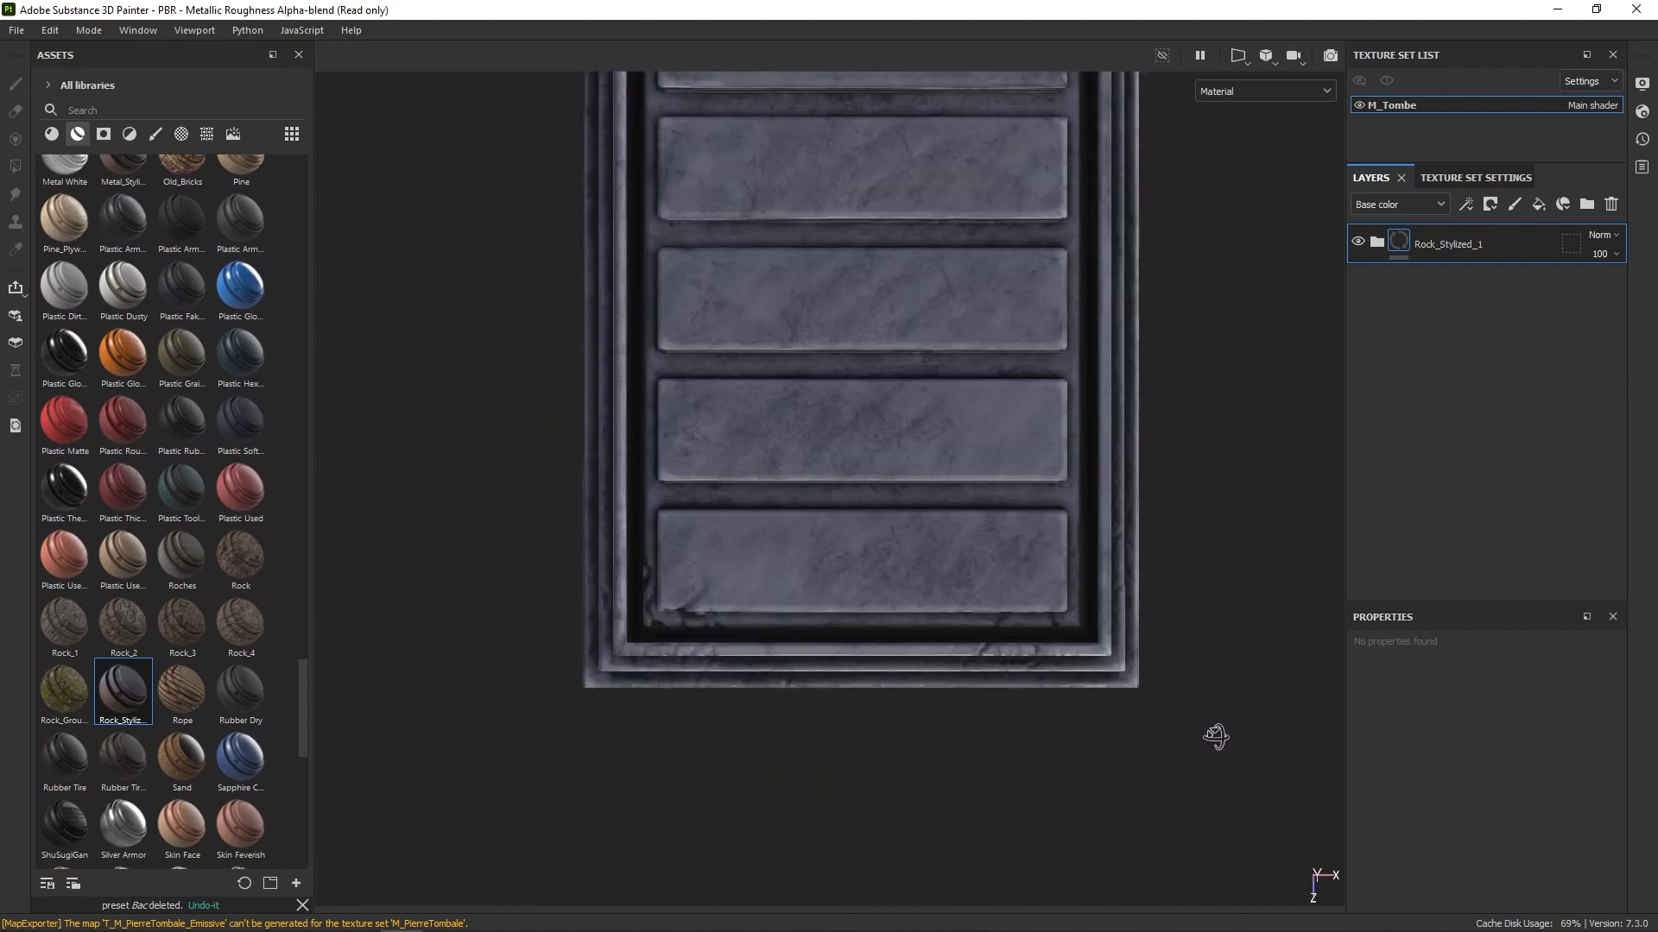
Step: Add a paint layer above Rock_Stylized_1 and load the Fleur De Lis alpha into a brush of size 18.81
click(1514, 204)
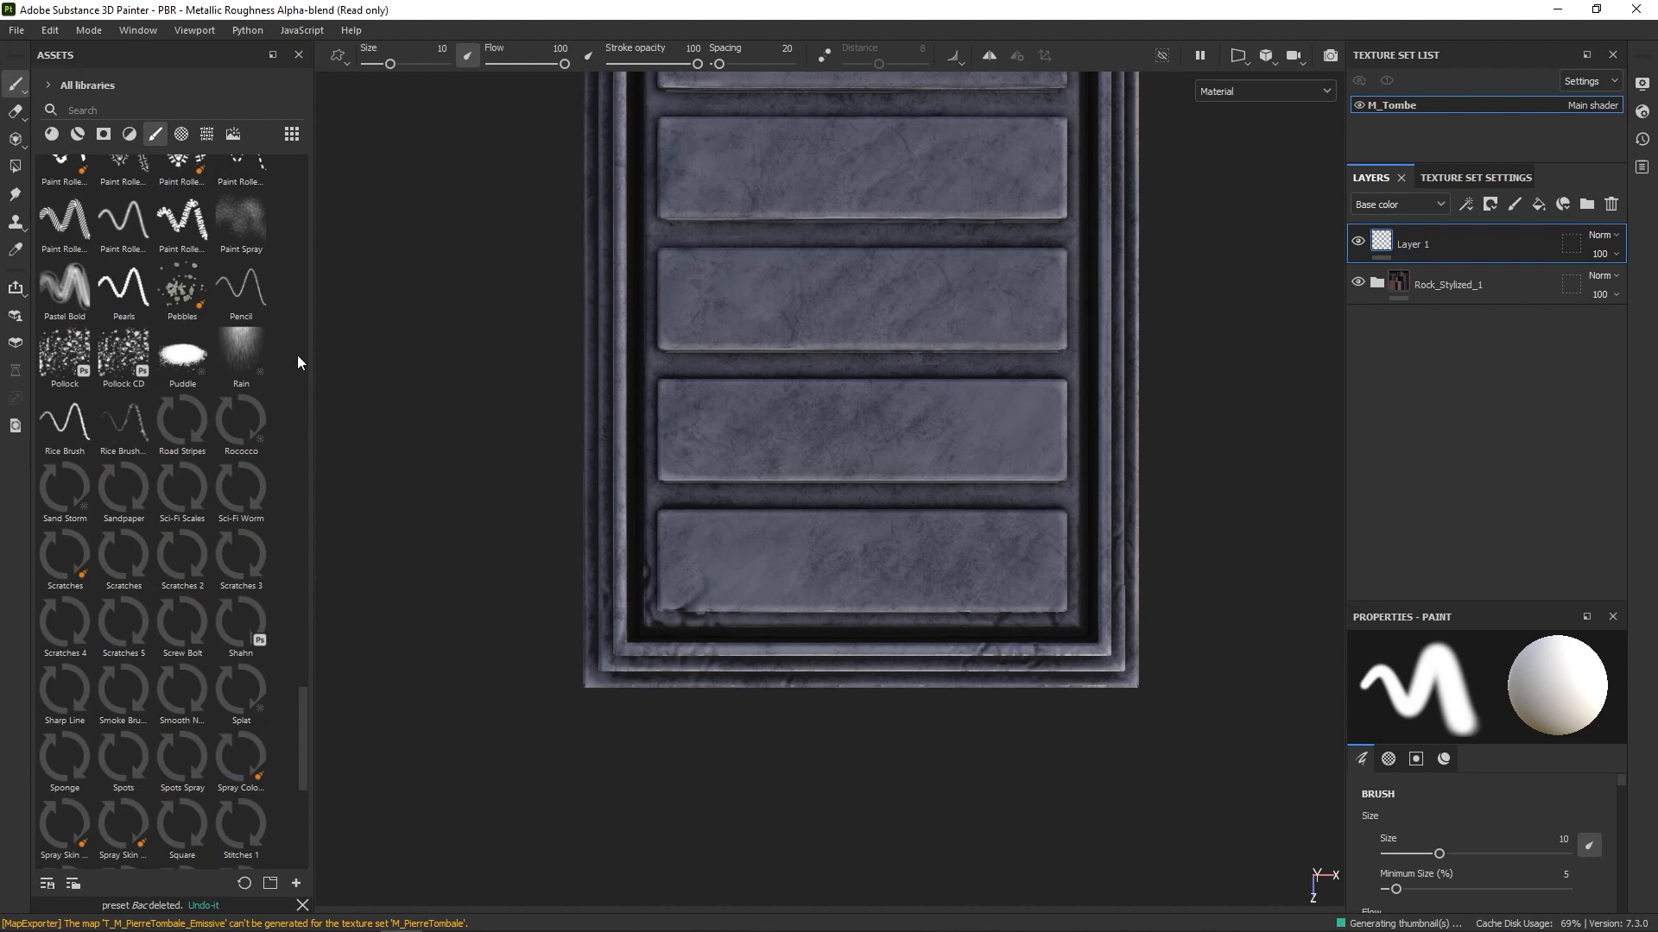
click(181, 134)
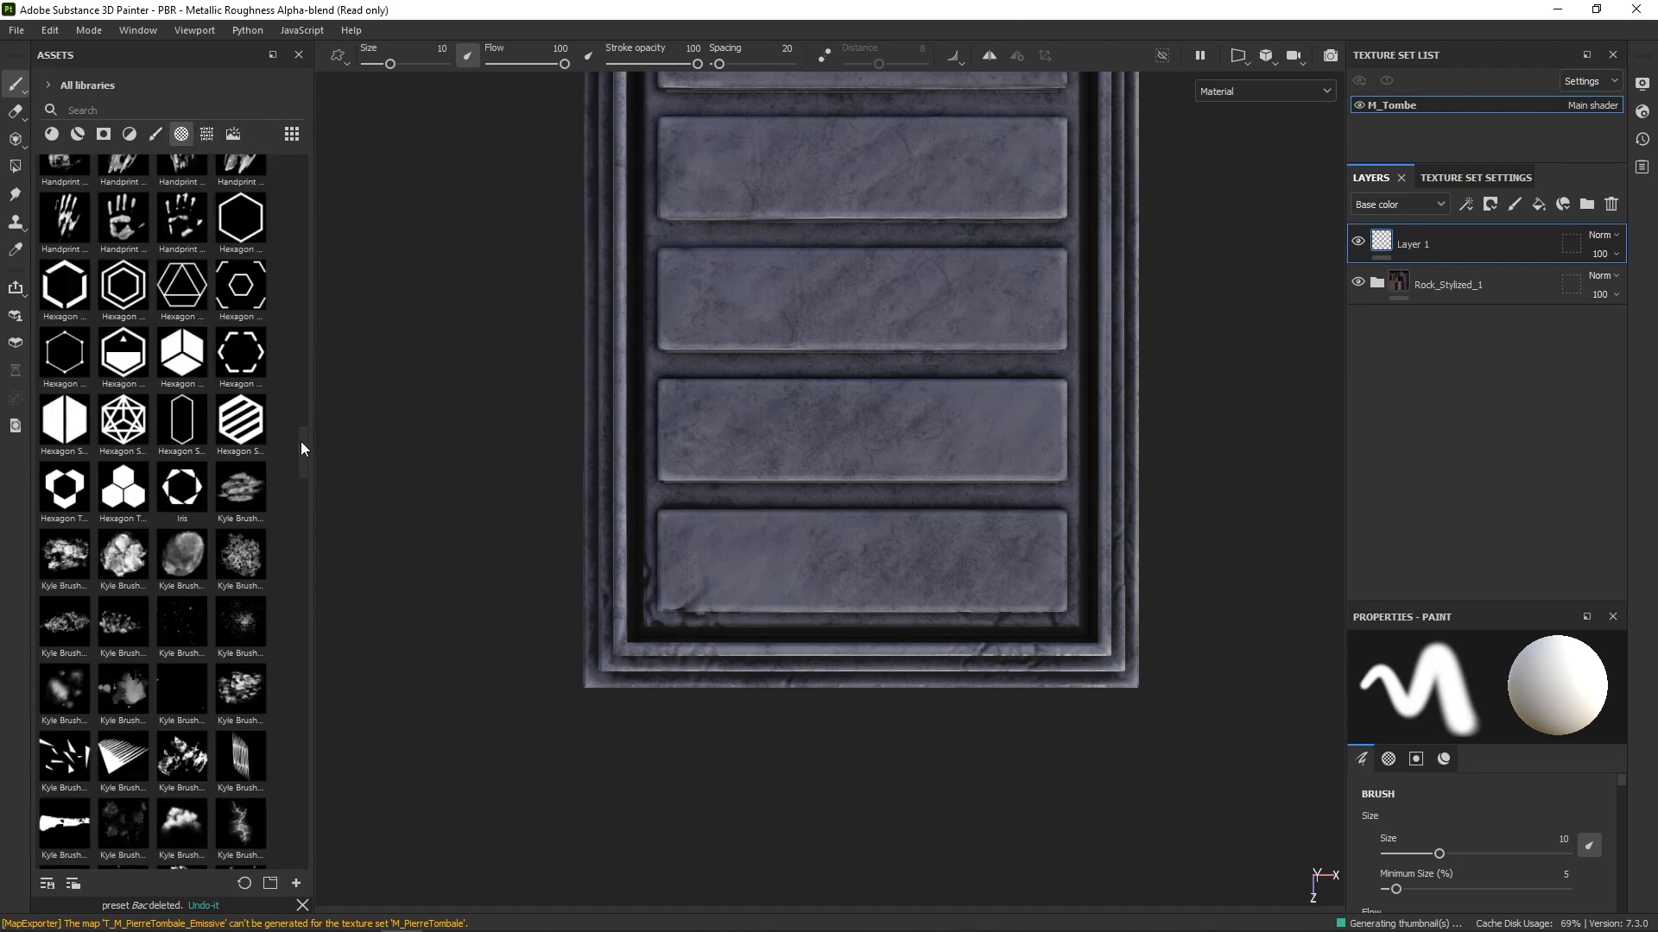
drag(300, 442, 304, 383)
click(123, 425)
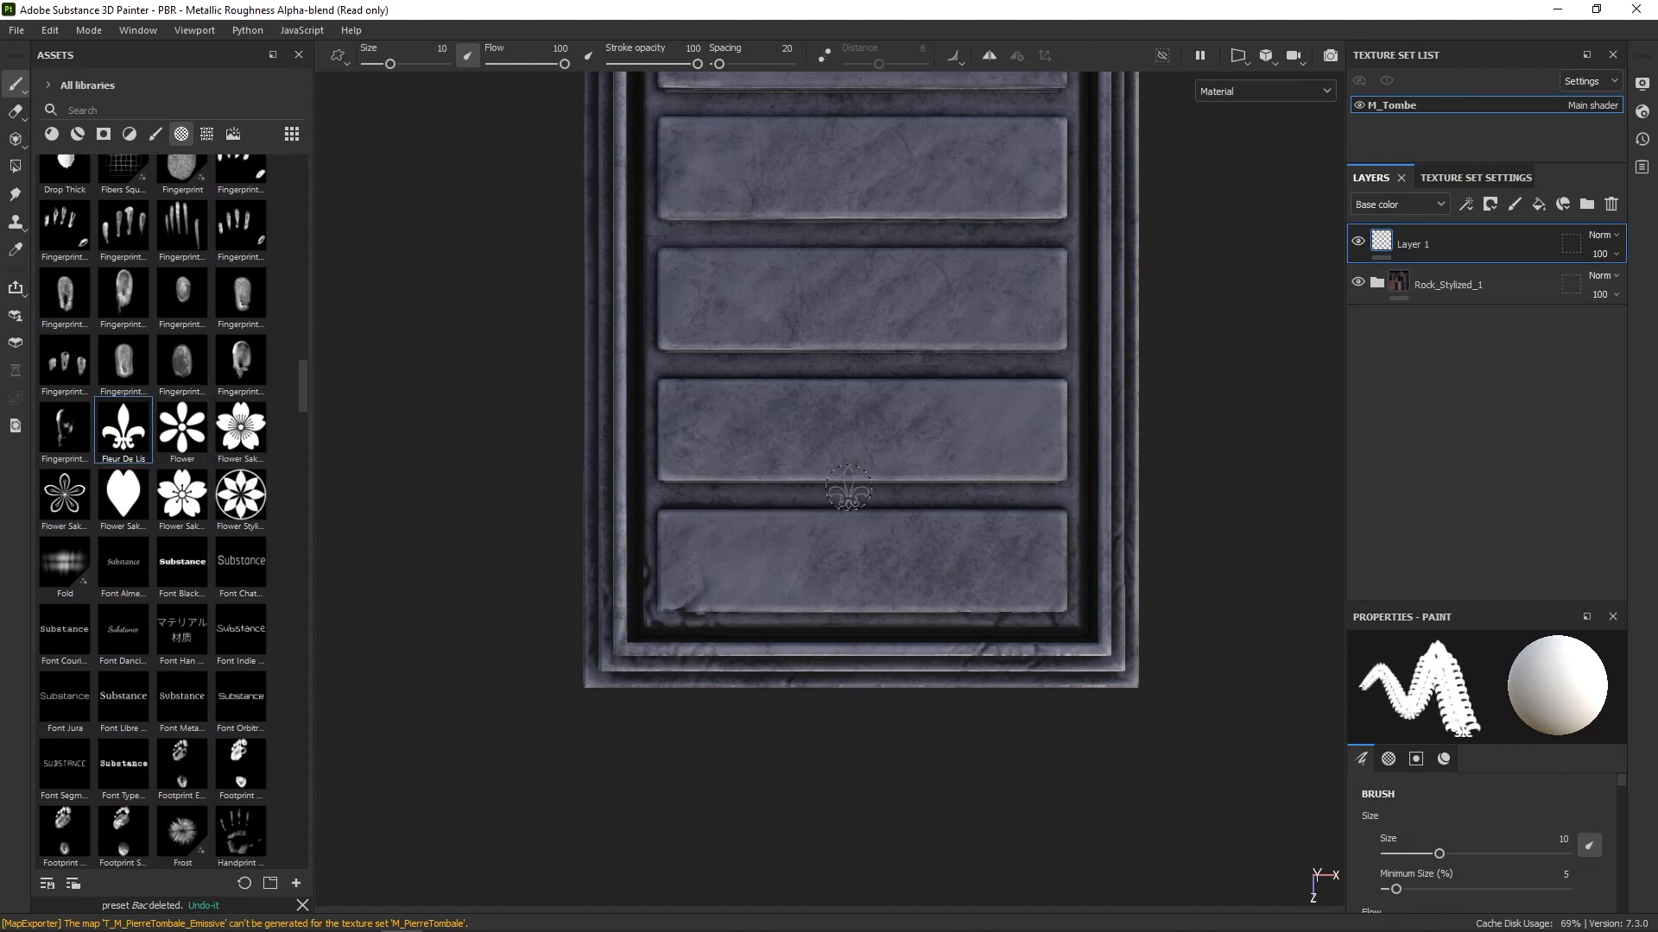
ctrl+right_drag(786, 569, 808, 572)
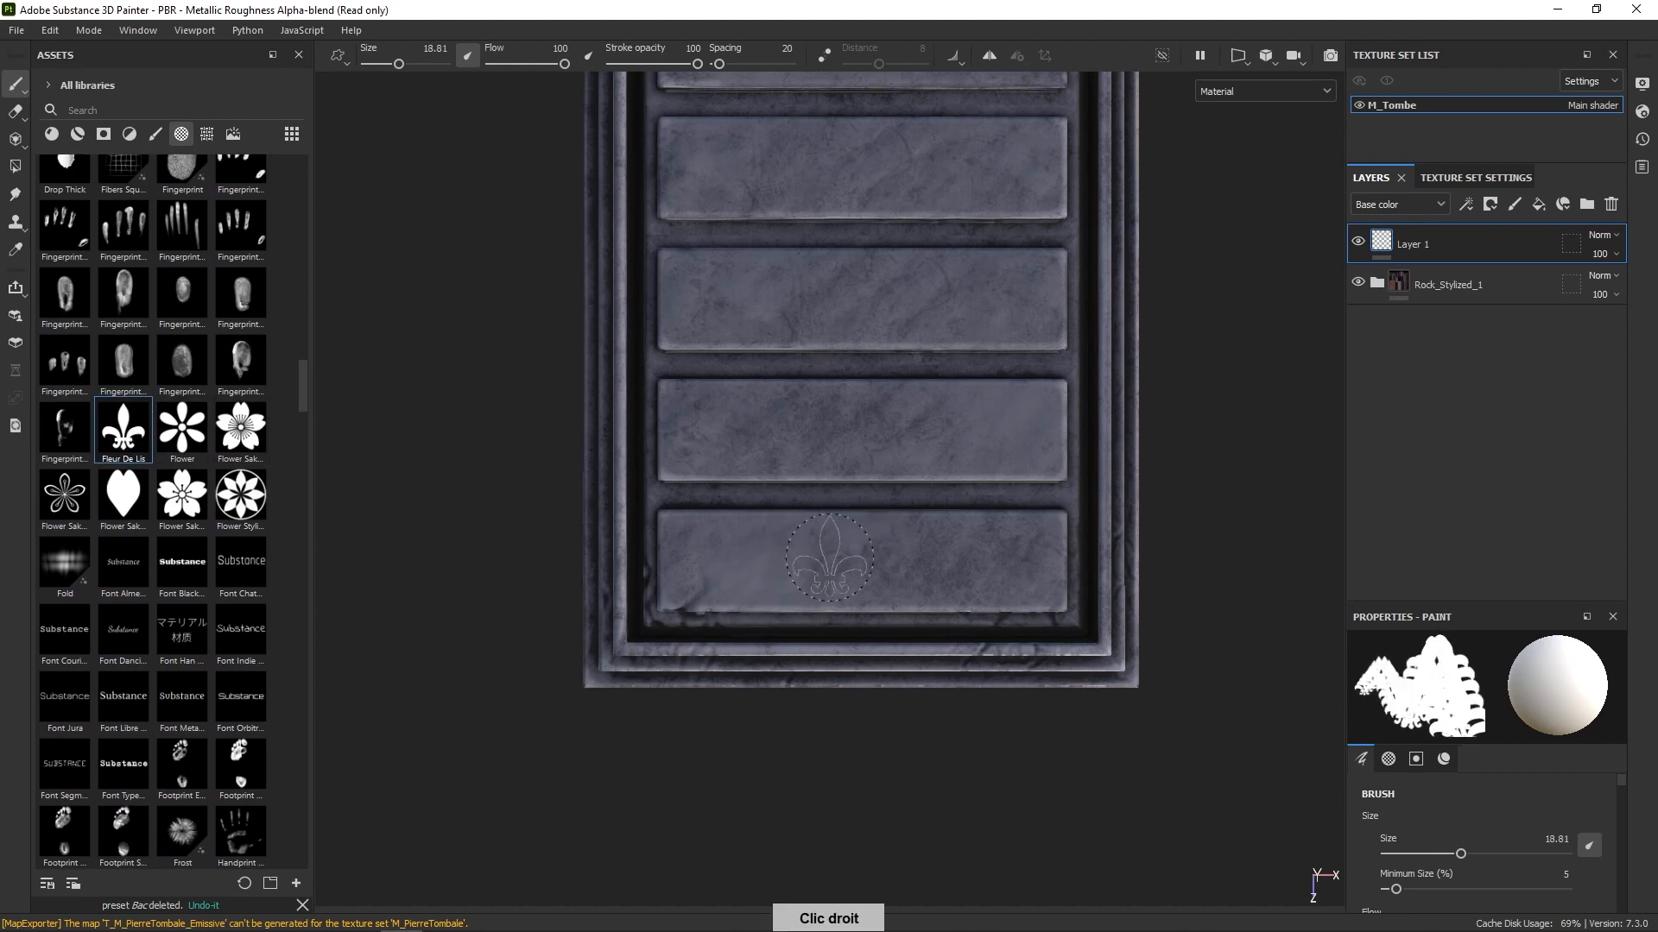
Step: Toggle the brush's roughness channel, set its size to 11.53, and move Layer 1 below Rock_Stylized_1
alt+drag(810, 560, 801, 288)
alt+shift+drag(760, 684, 716, 639)
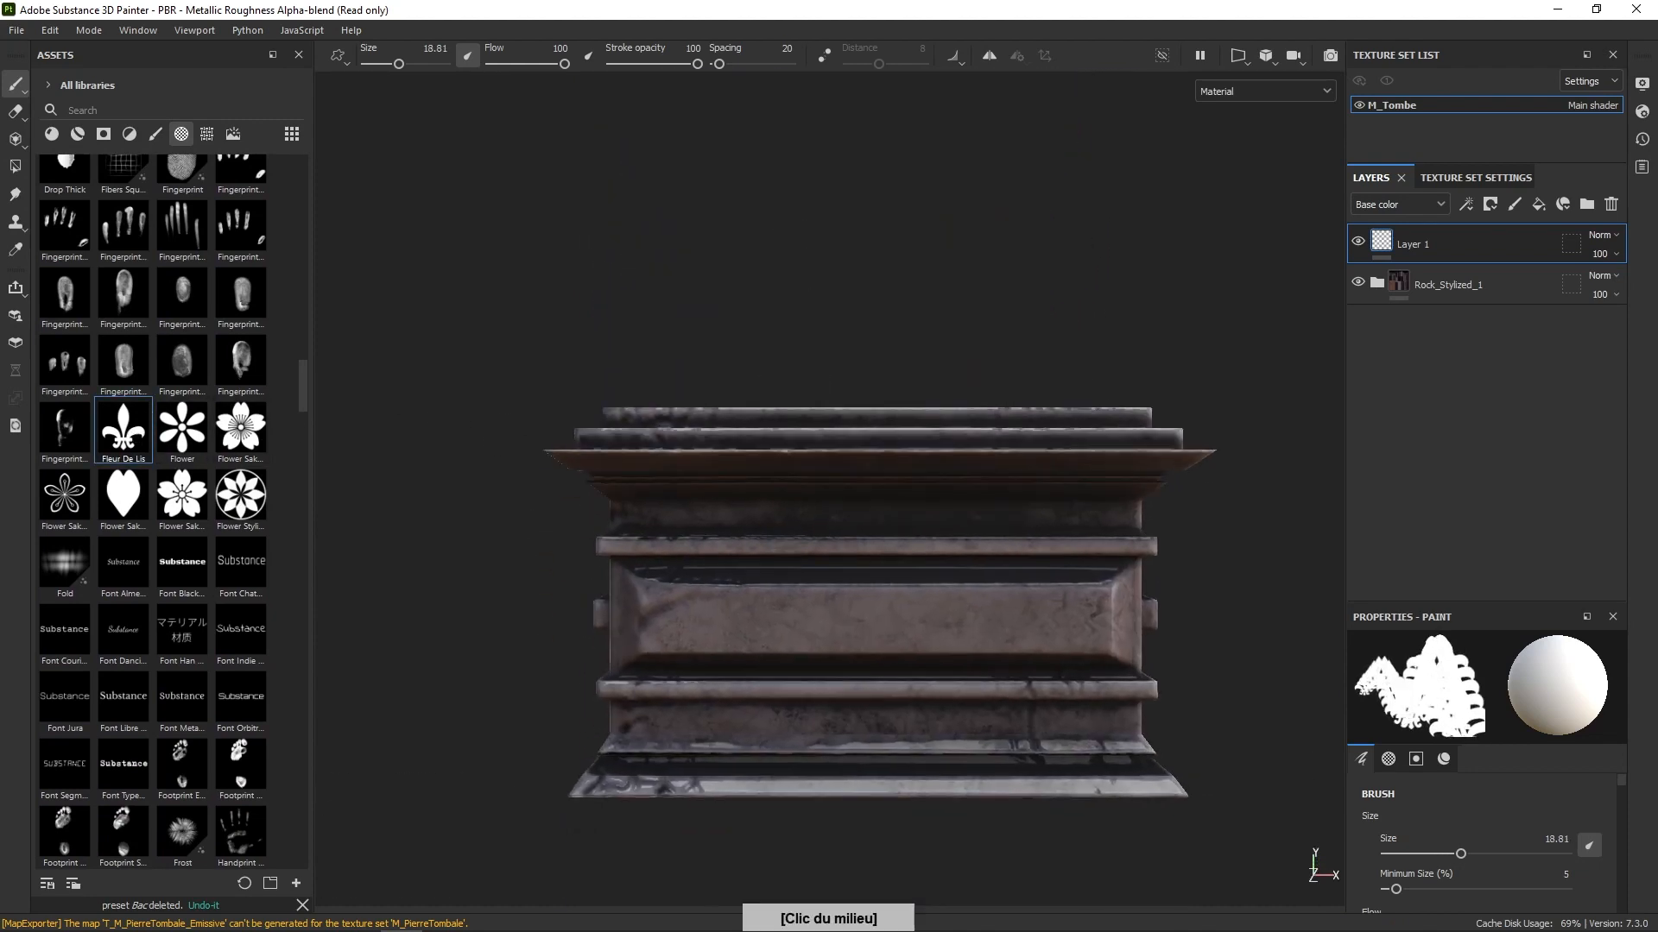
right_click(887, 624)
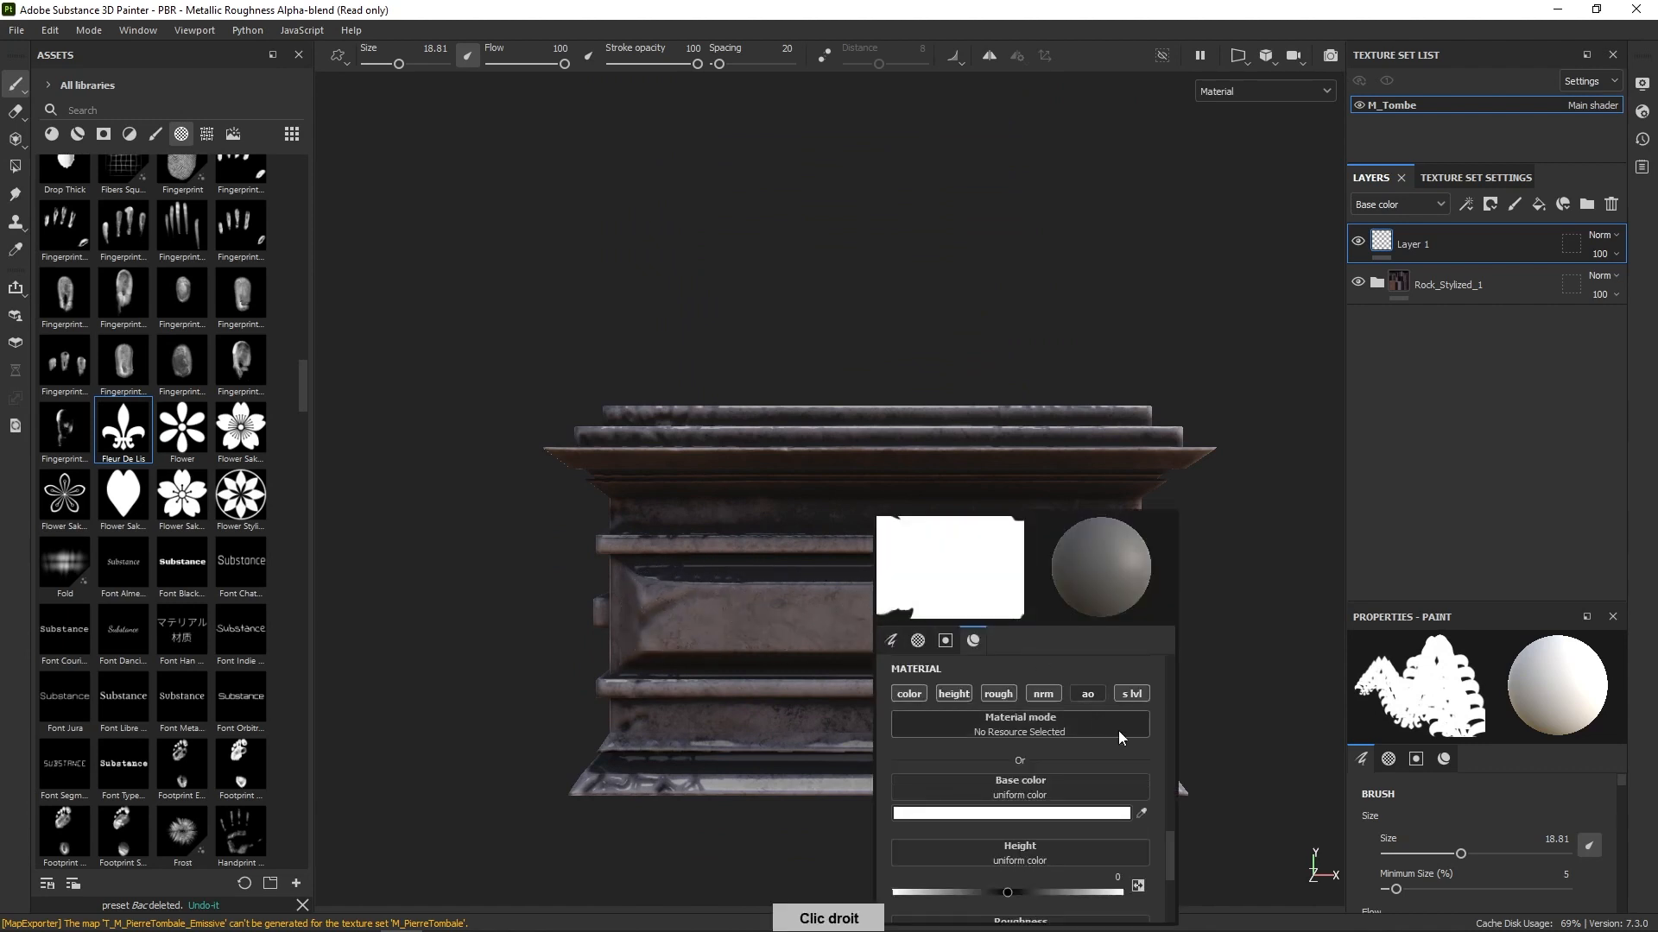
click(990, 695)
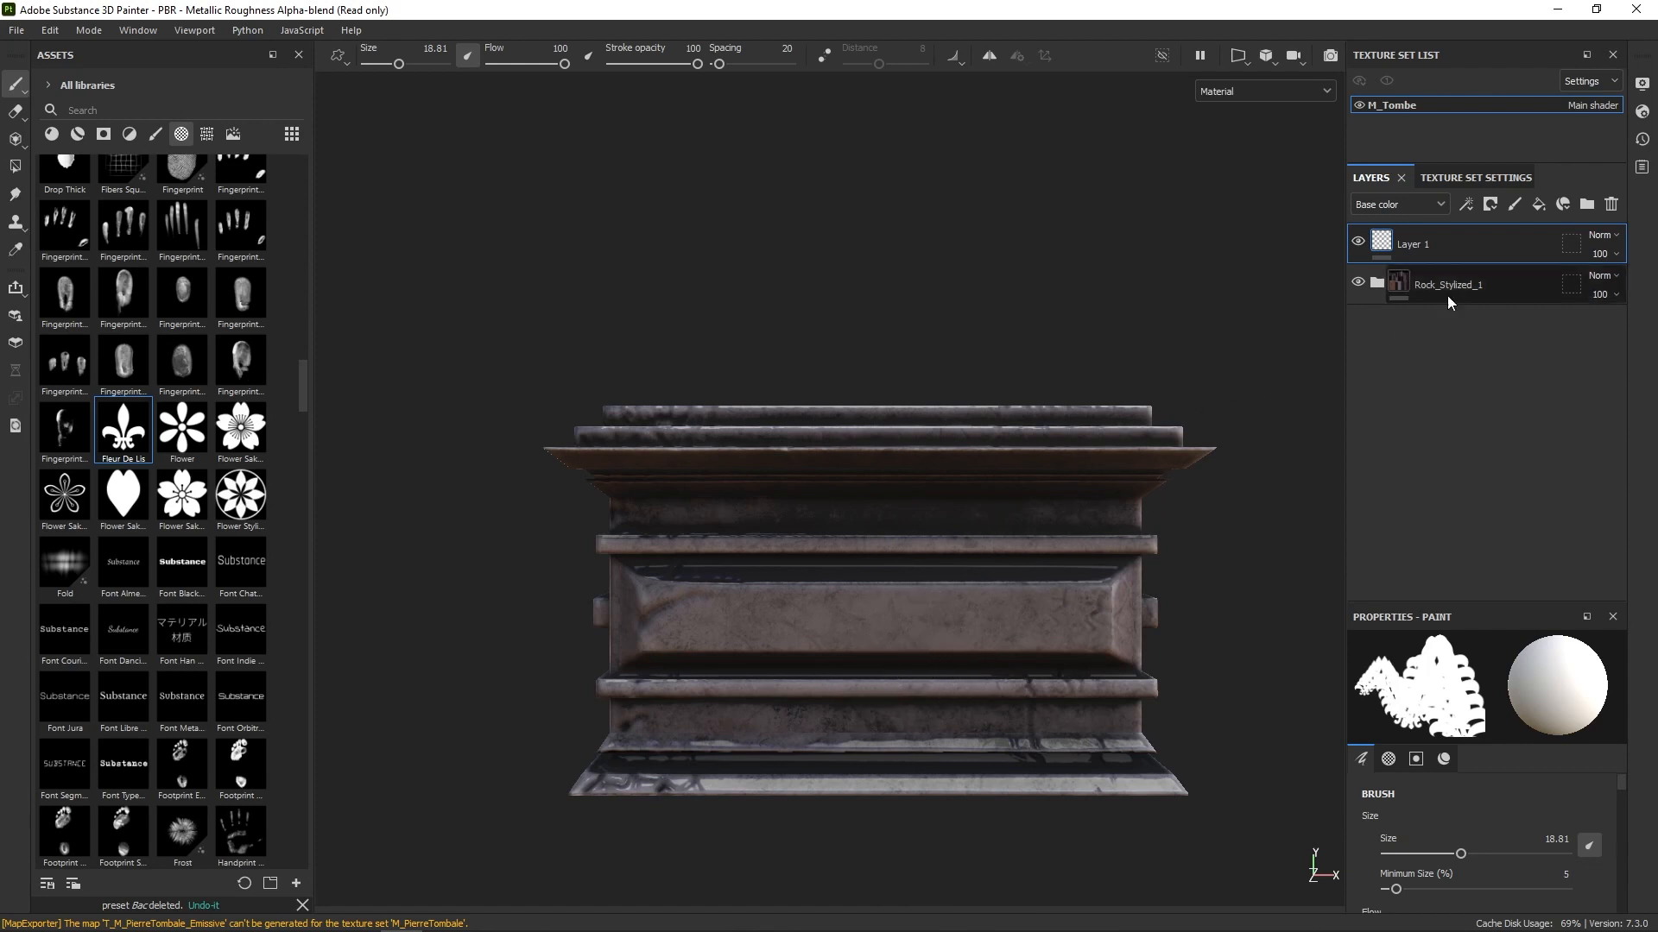
drag(1440, 246, 1473, 318)
right_drag(713, 637, 694, 632)
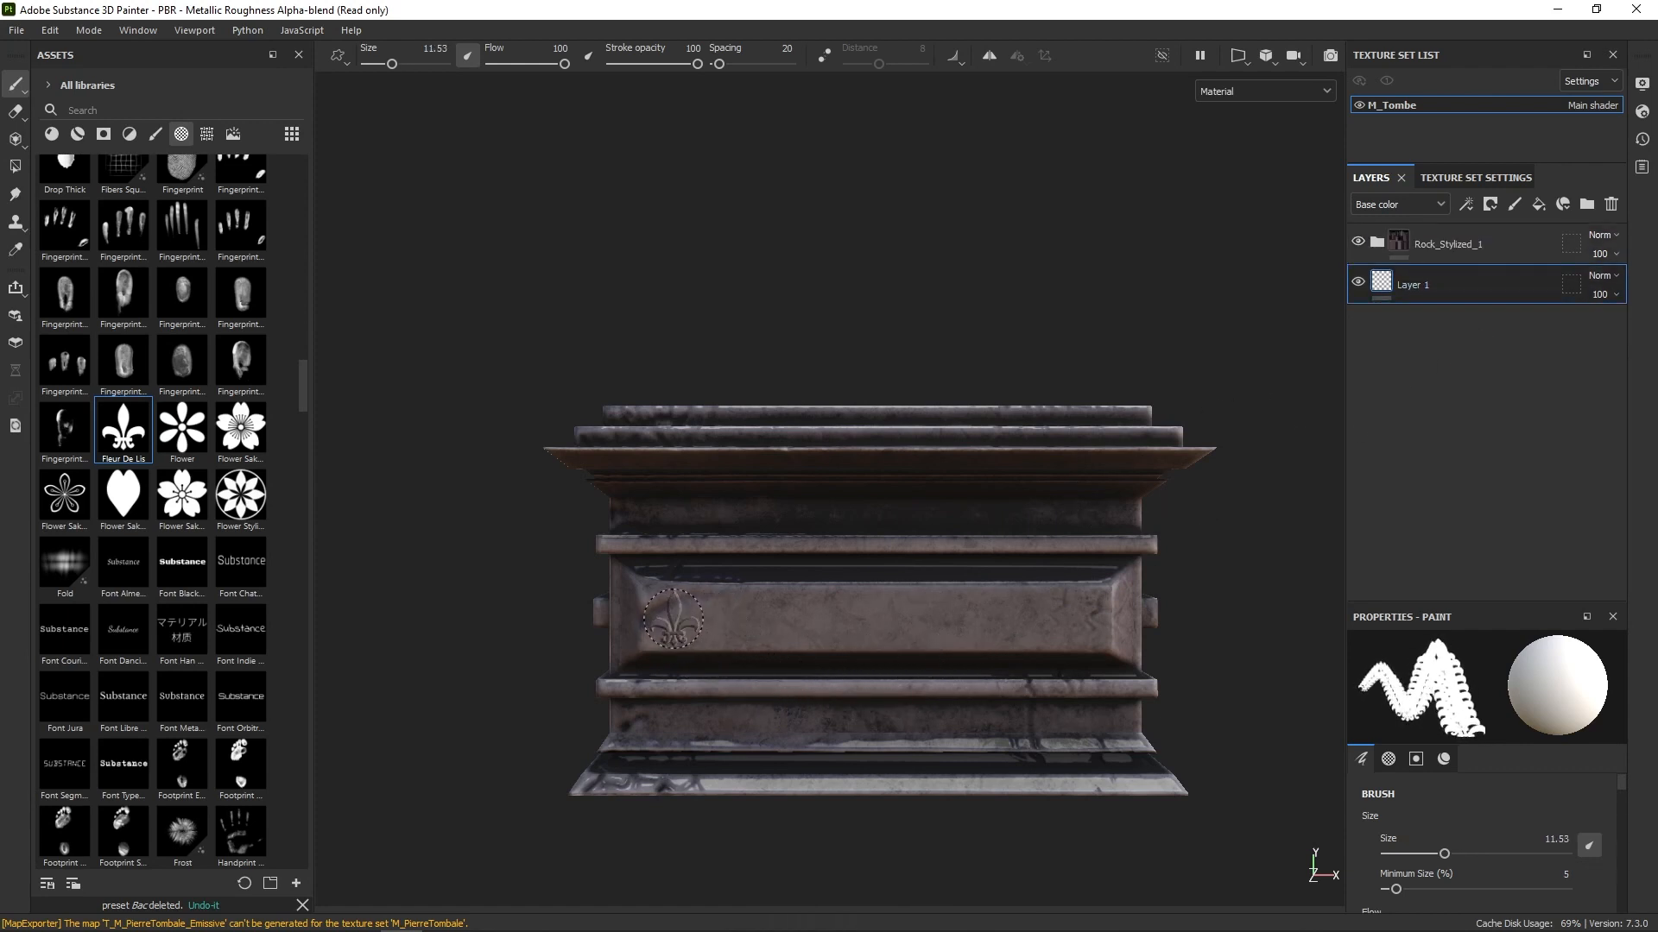
Step: Try to paint a freehand row of fleurs-de-lis across the tomb's end panel, undoing each stroke
drag(679, 620, 763, 622)
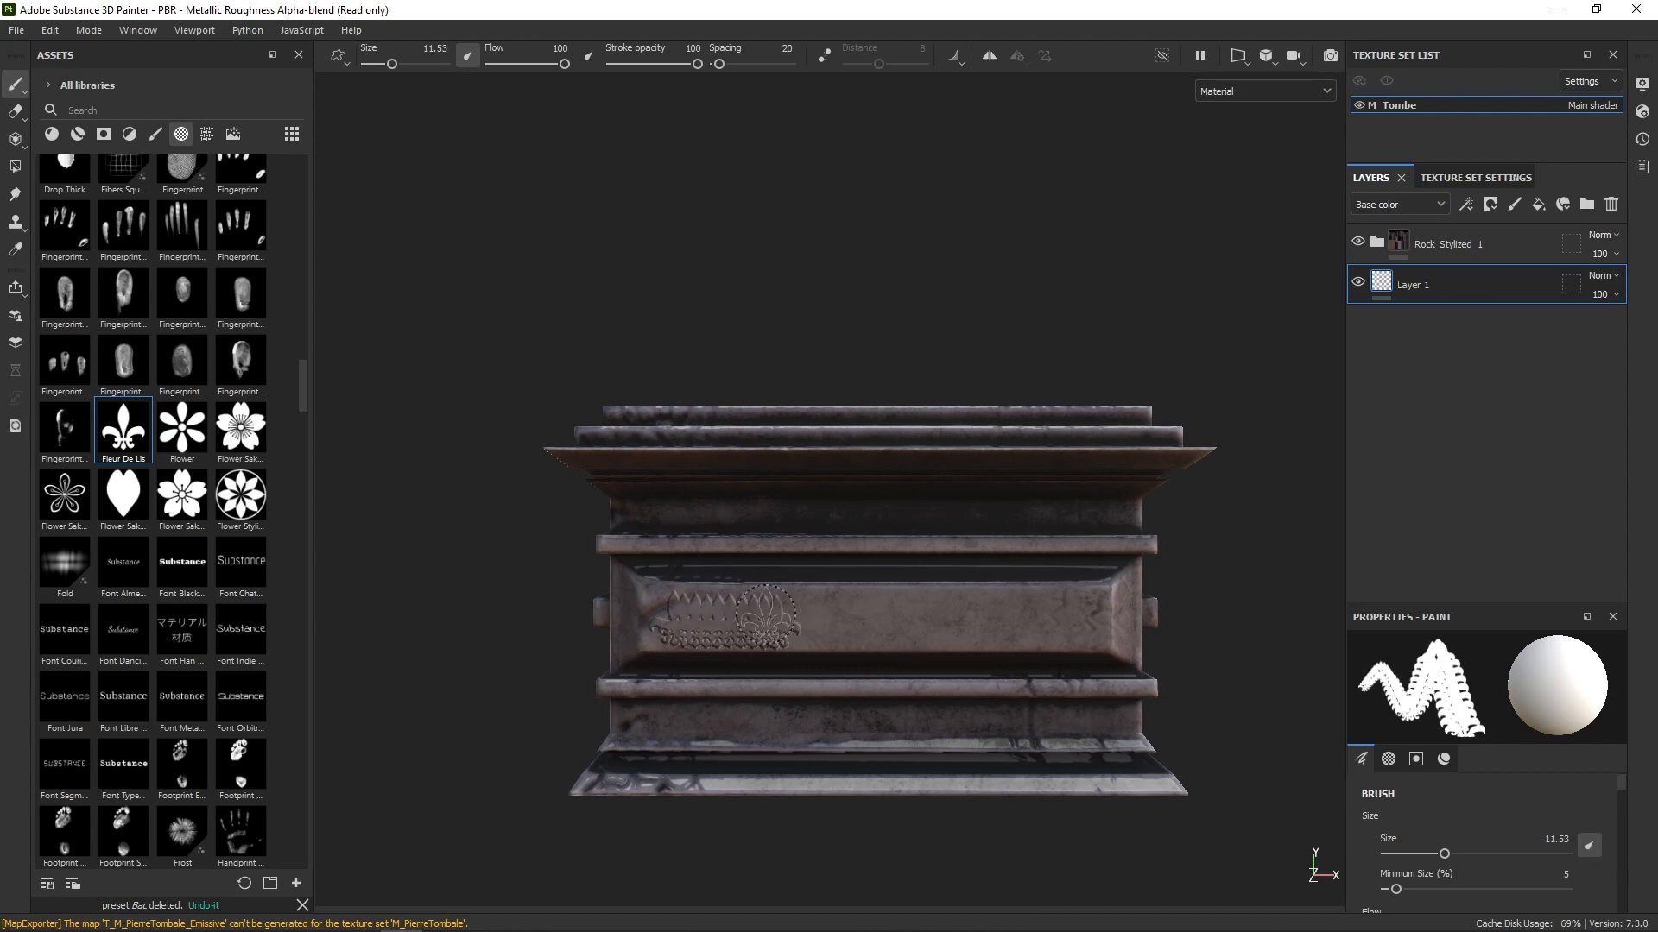
key(ctrl+z)
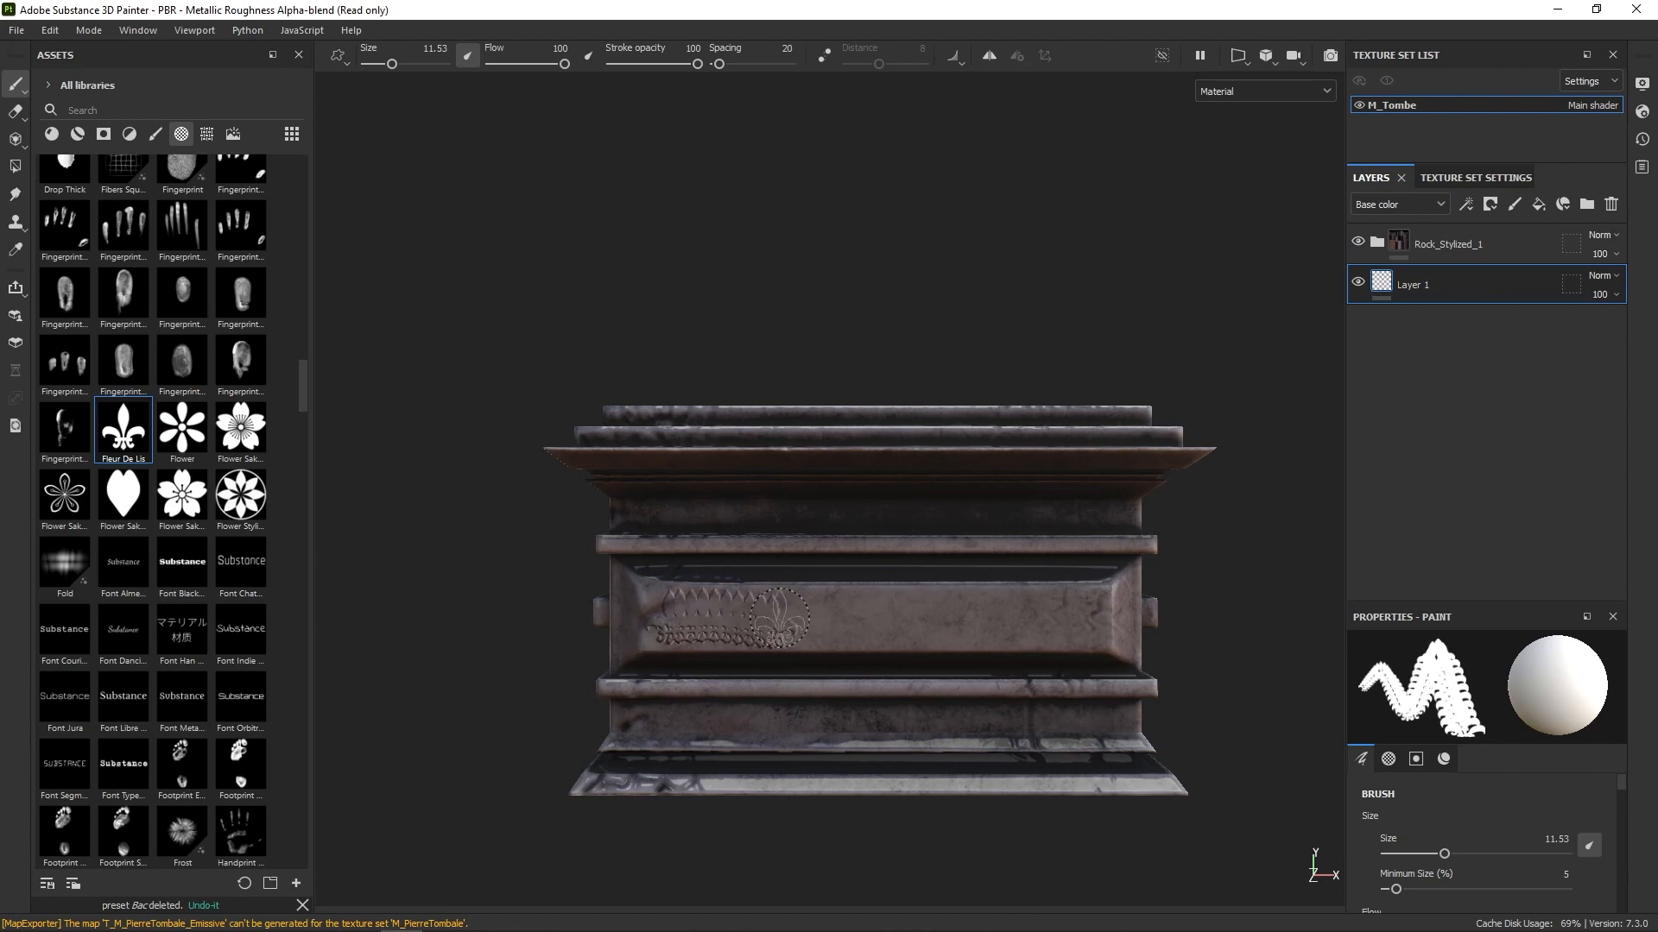
drag(676, 617, 807, 619)
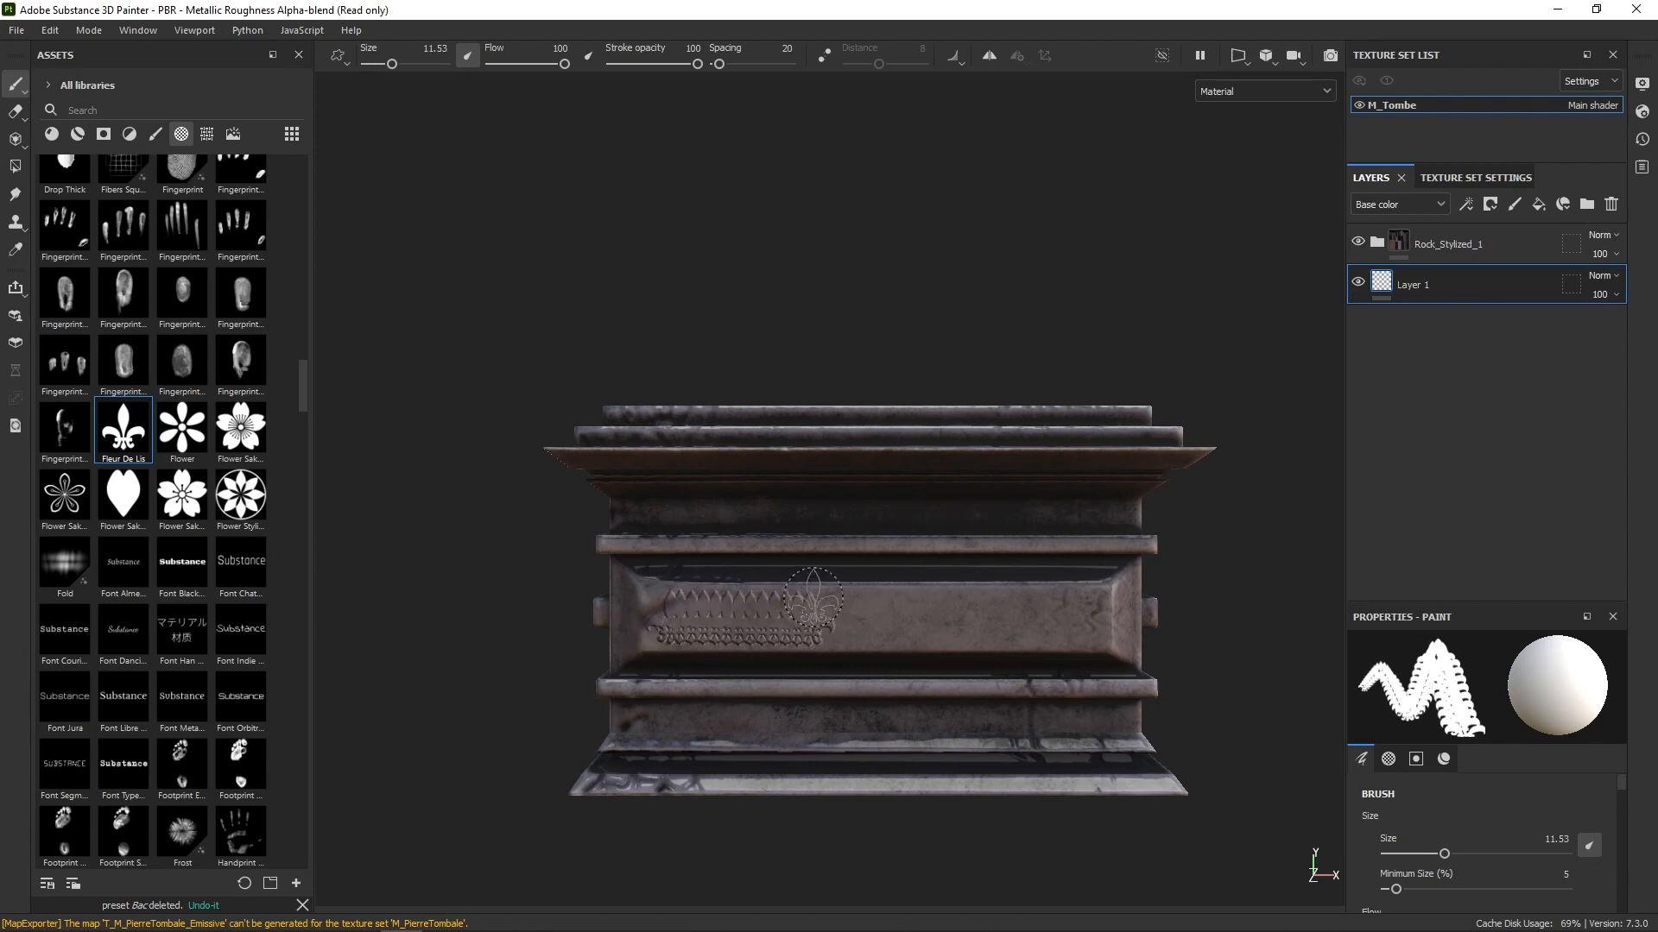
key(ctrl+z)
drag(674, 619, 1027, 620)
key(ctrl+z)
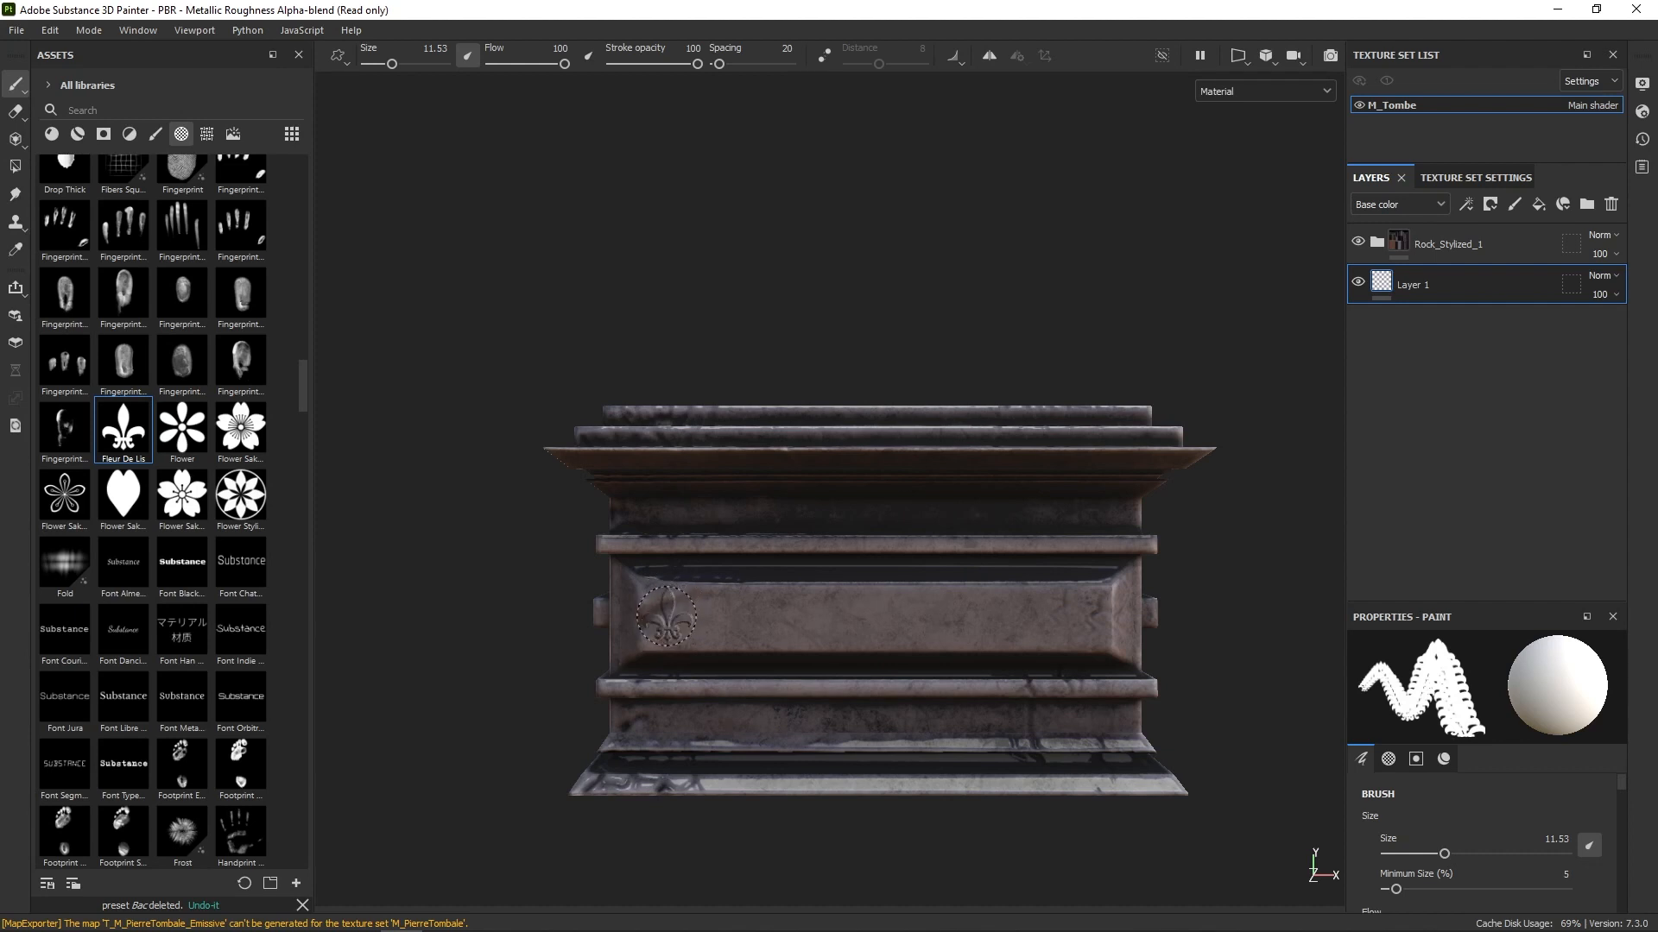
Step: Try a straight fleur-de-lis stroke across the end panel with a spacing of 20, and undo it
click(665, 617)
shift+click(1082, 619)
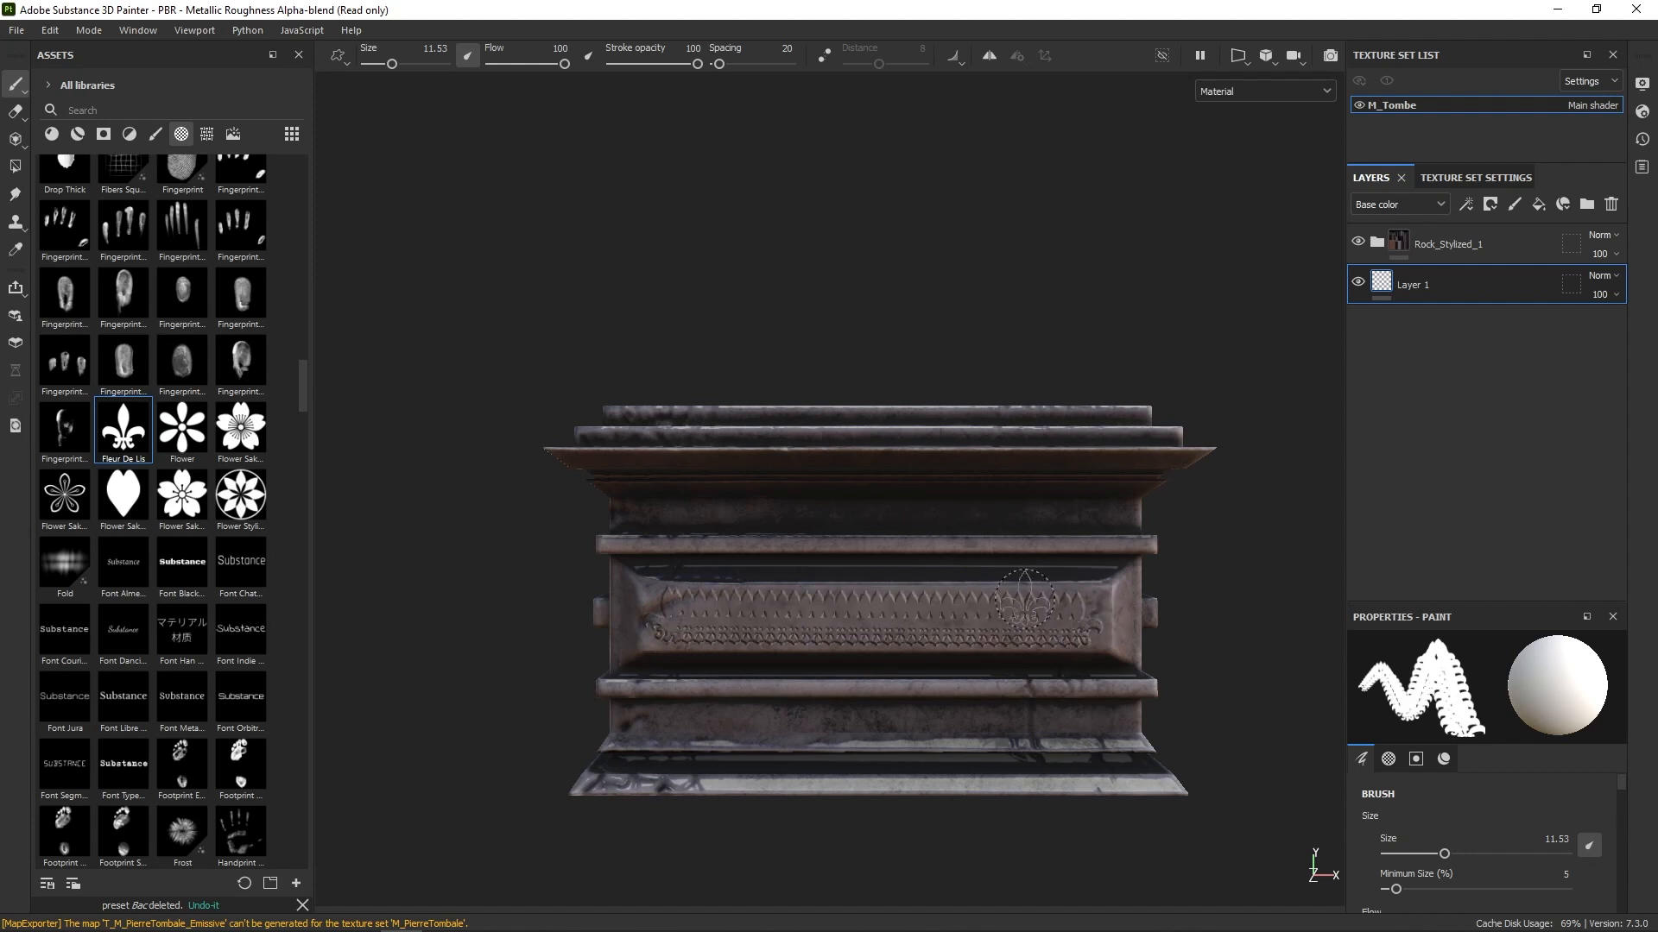
key(ctrl+z)
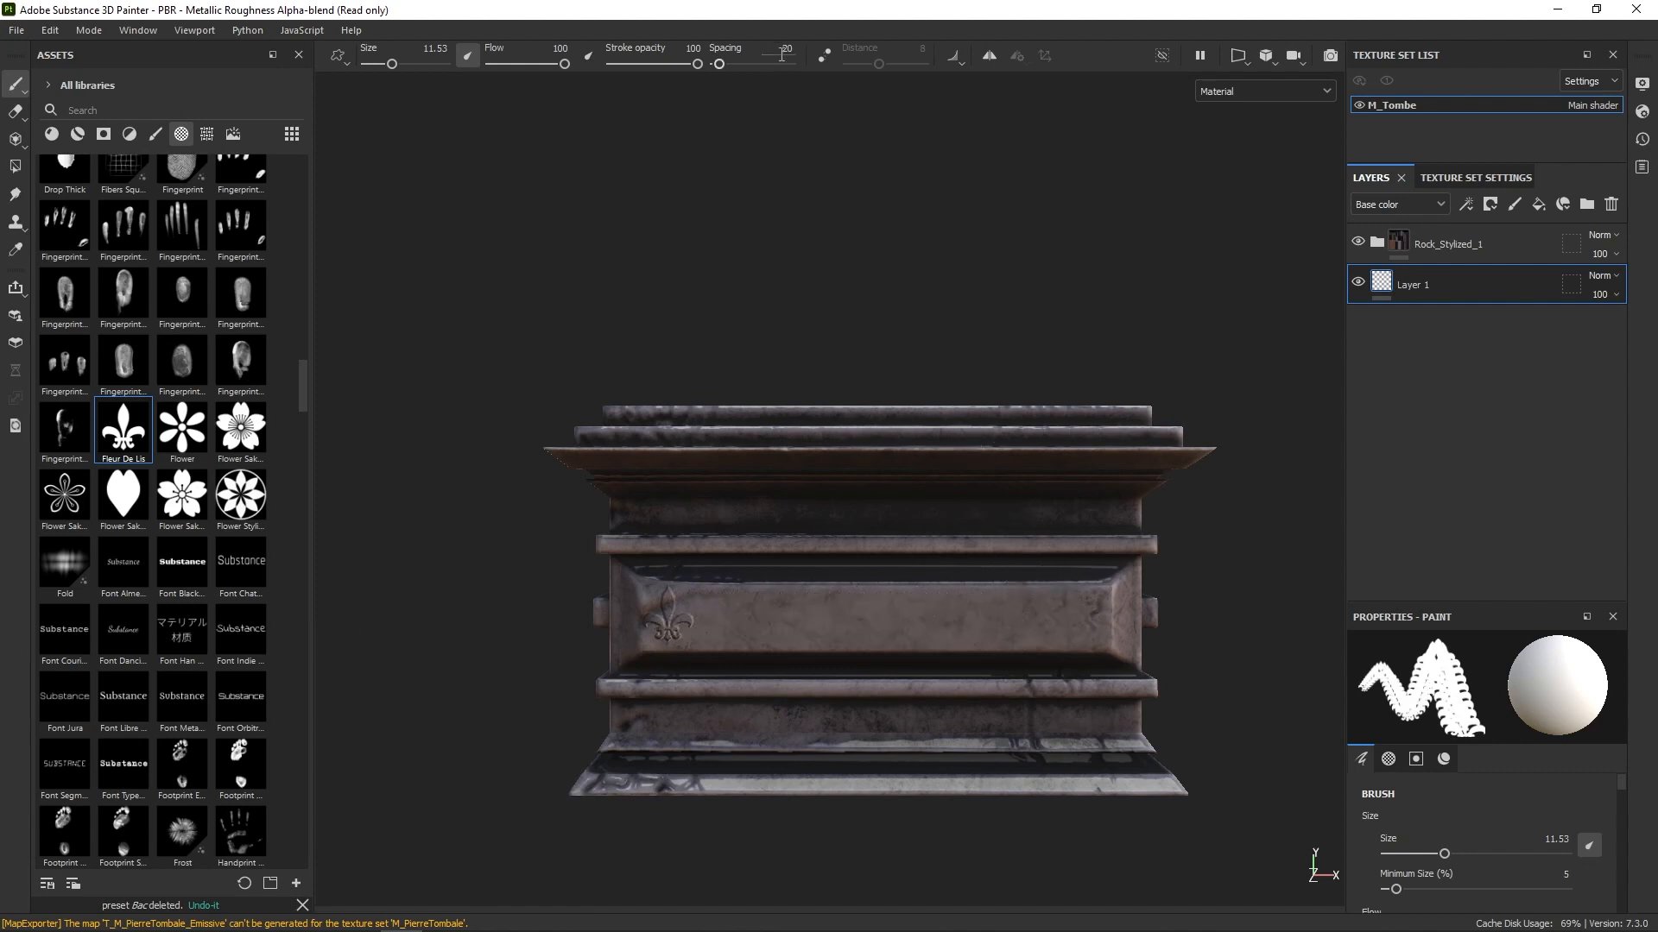
key(ctrl+z)
Step: Set the brush spacing to 200 and stamp a straight row of four fleurs-de-lis across the tomb's end panel
key(Return)
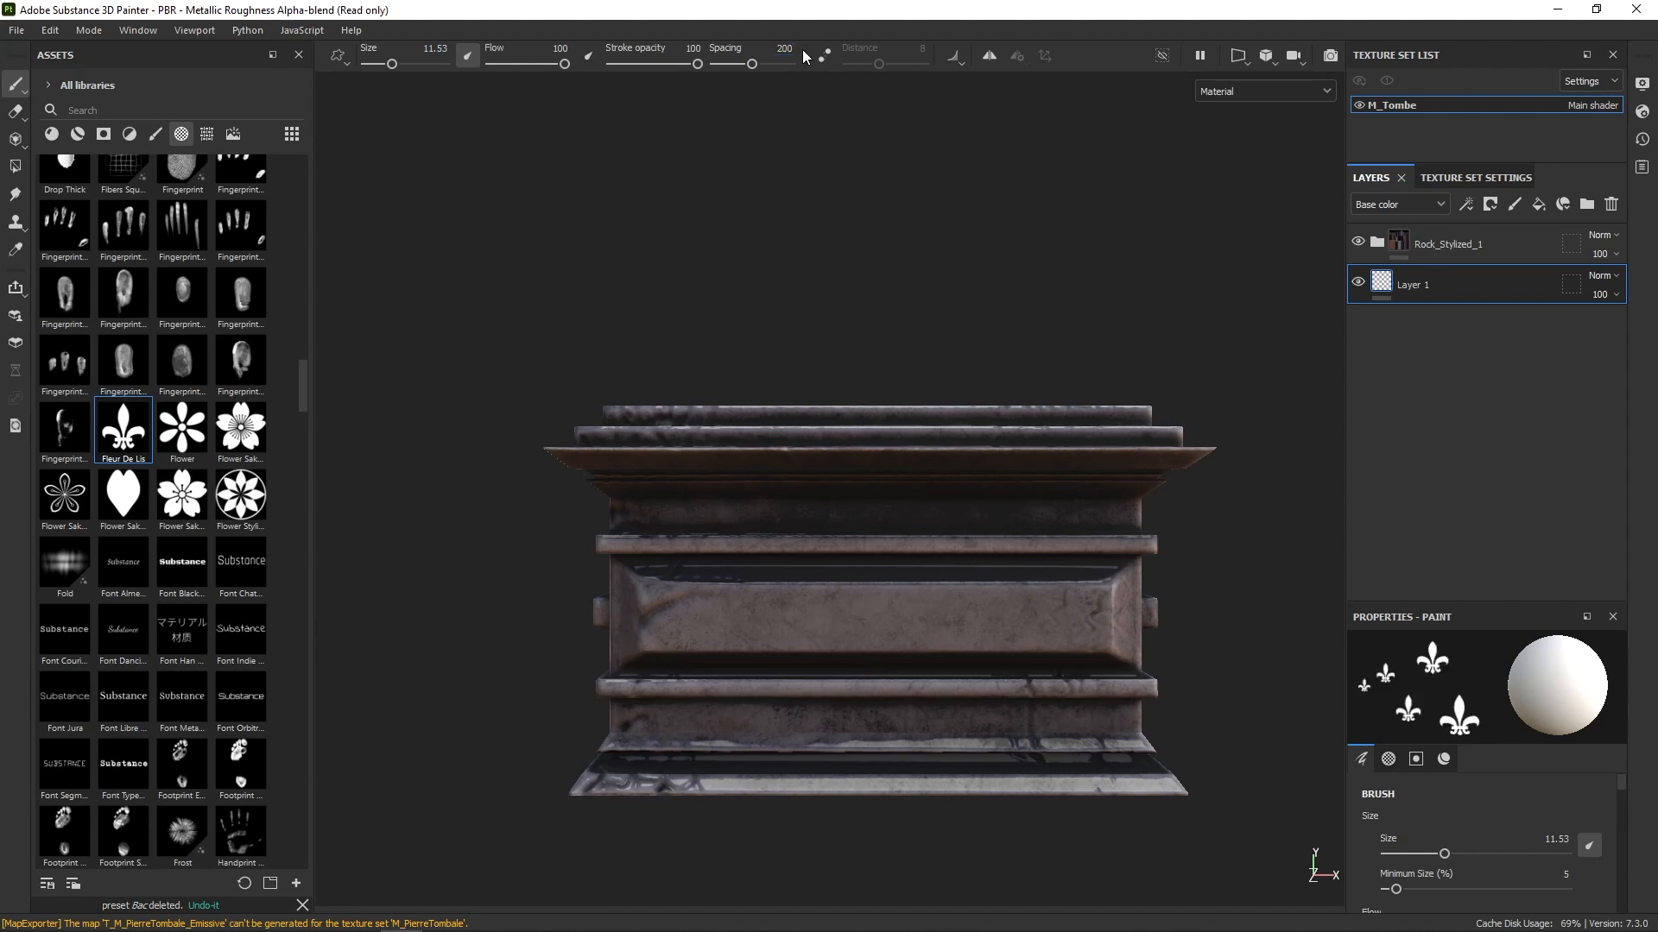
click(670, 616)
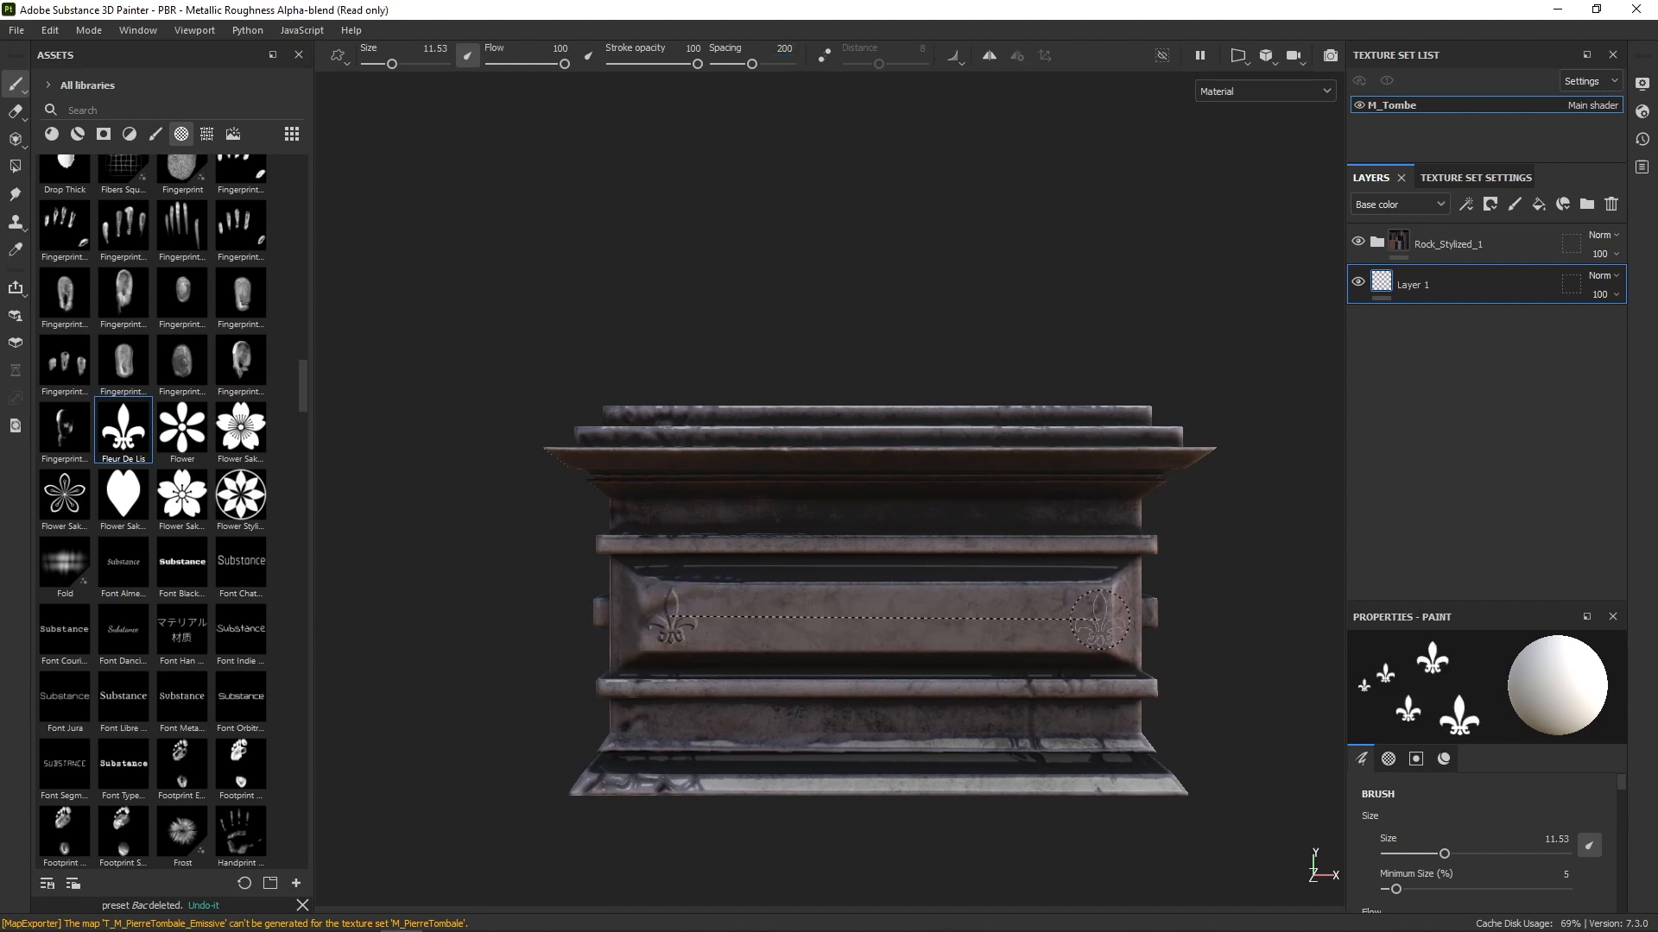
shift+click(1082, 618)
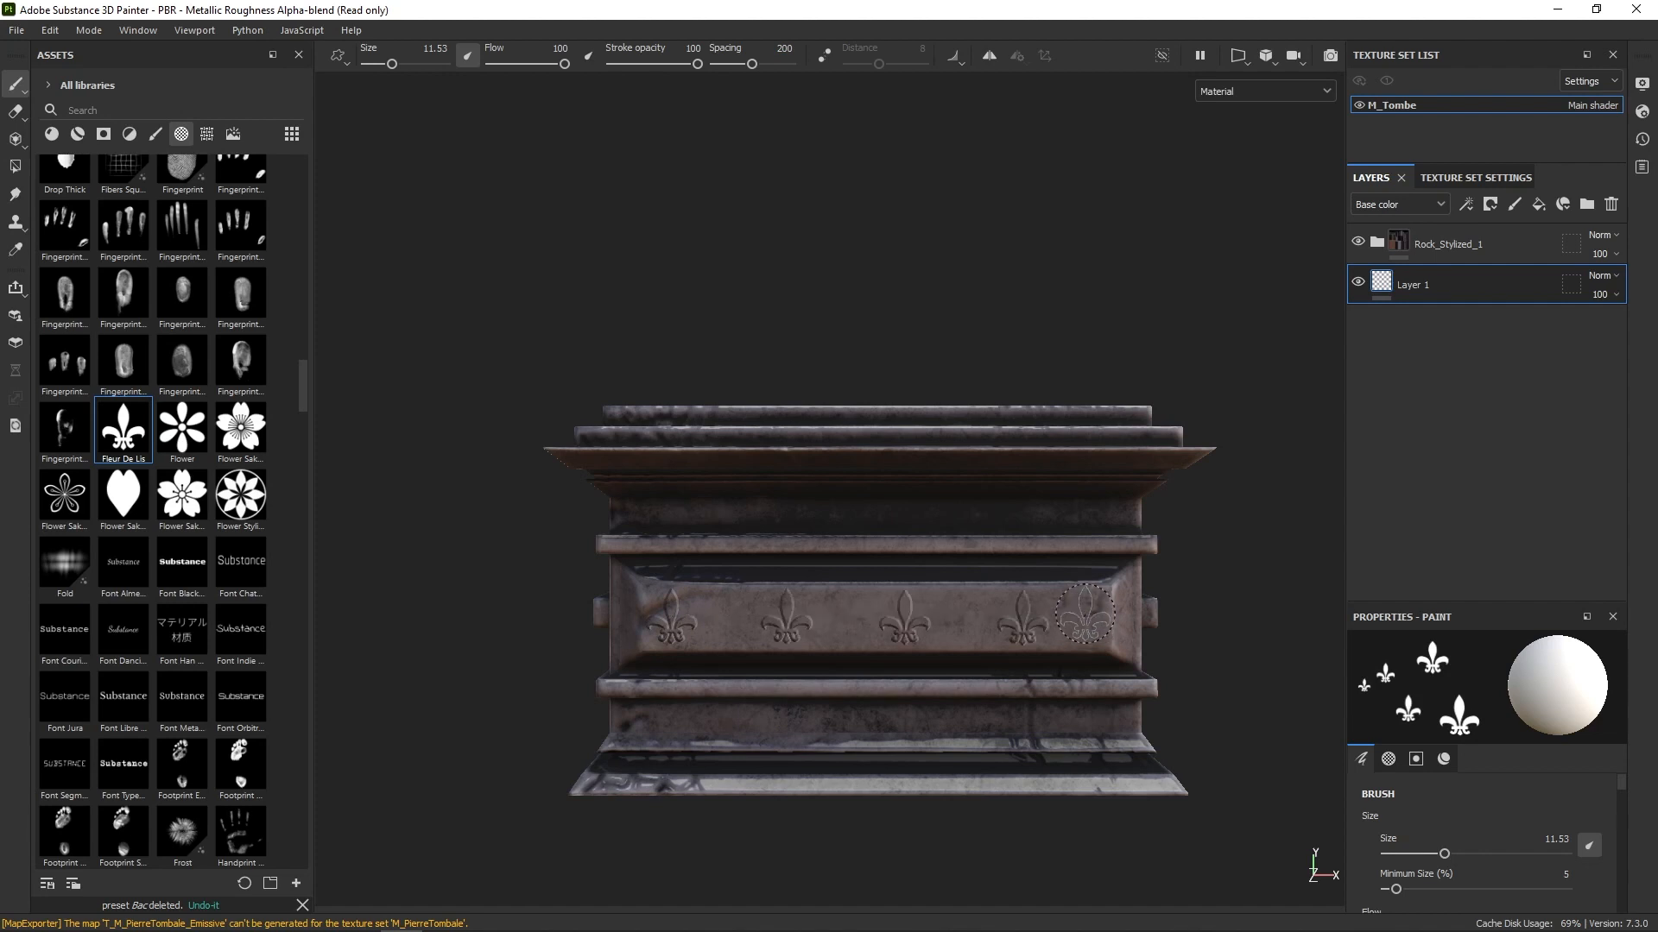
key(ctrl+z)
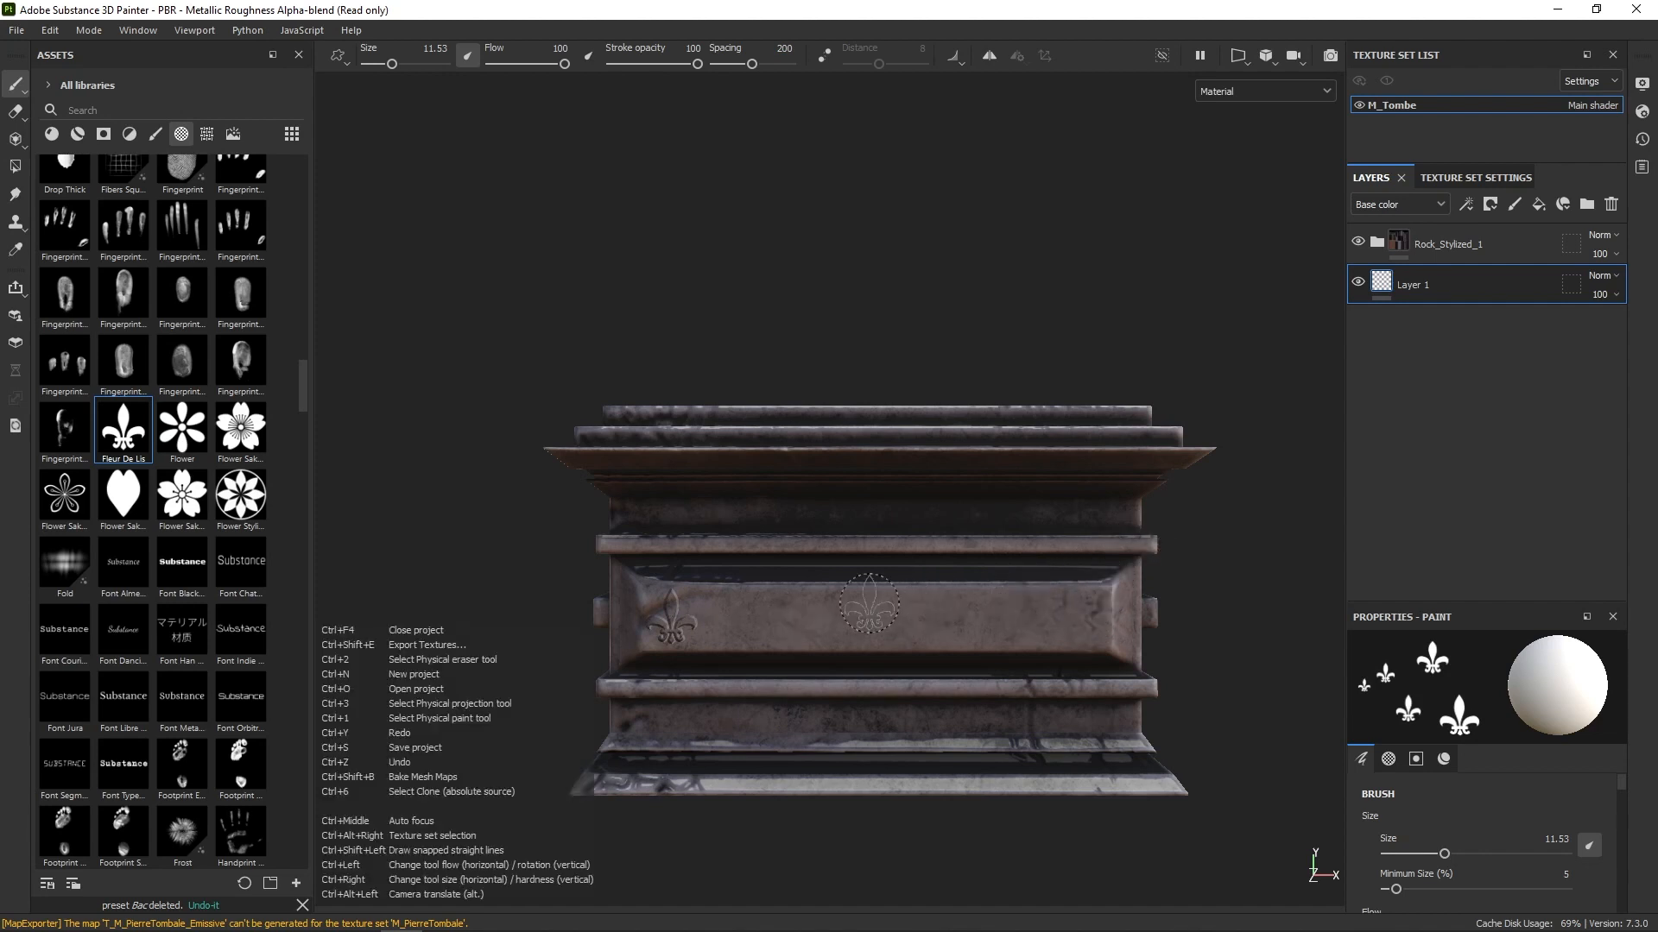
click(693, 618)
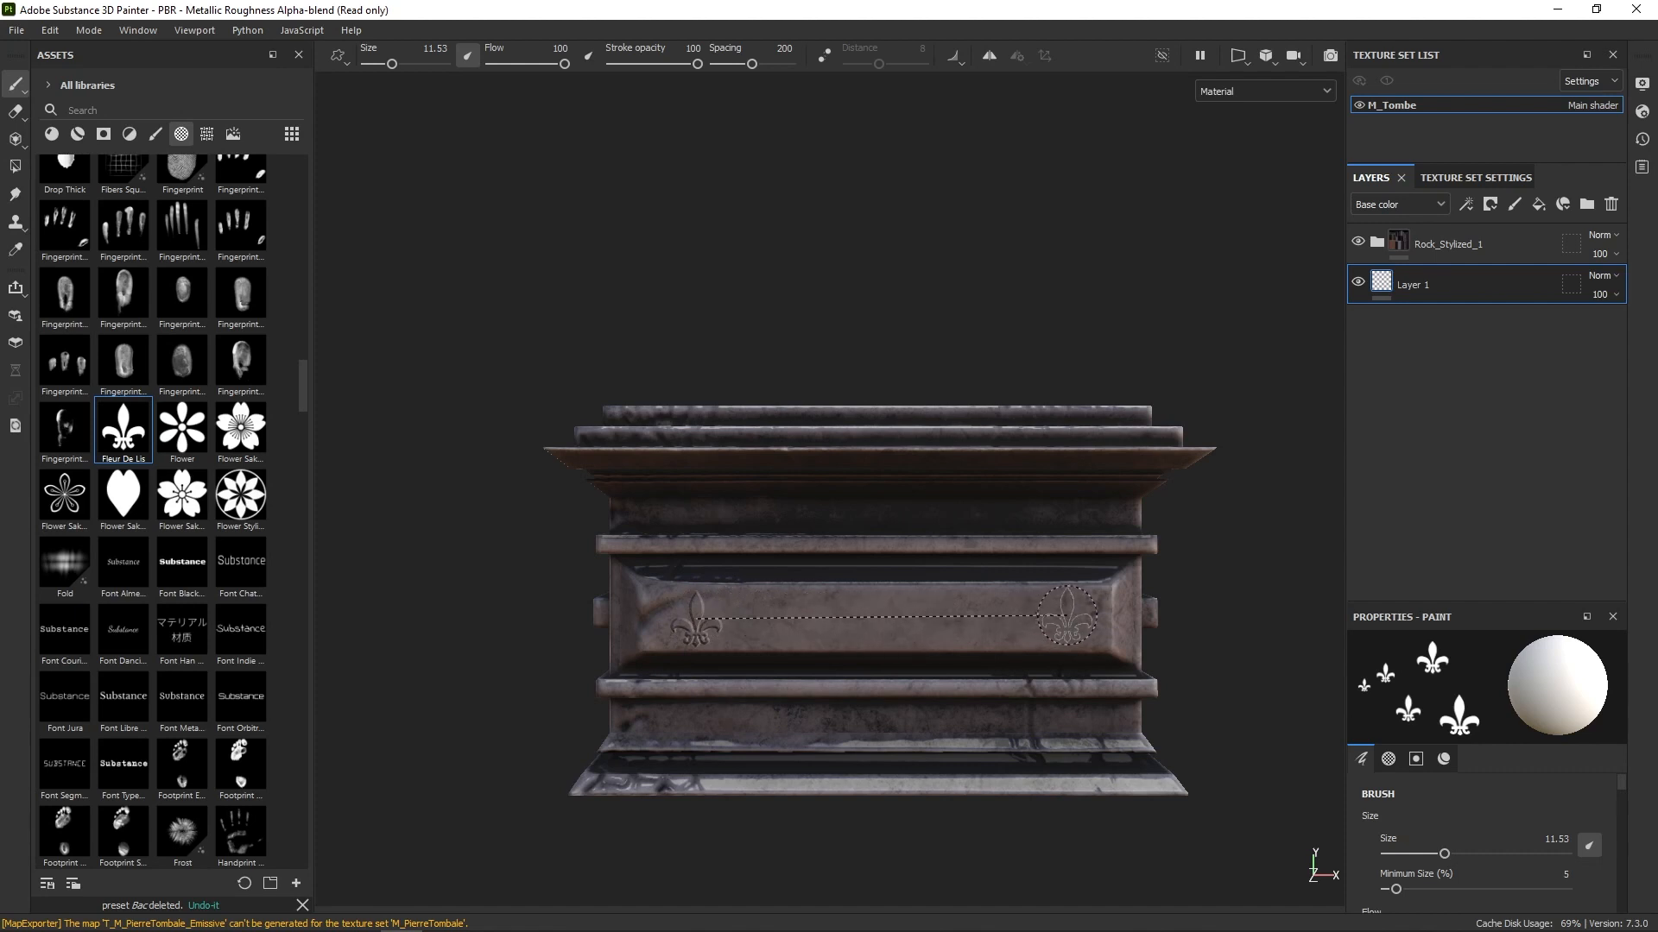
shift+click(1066, 618)
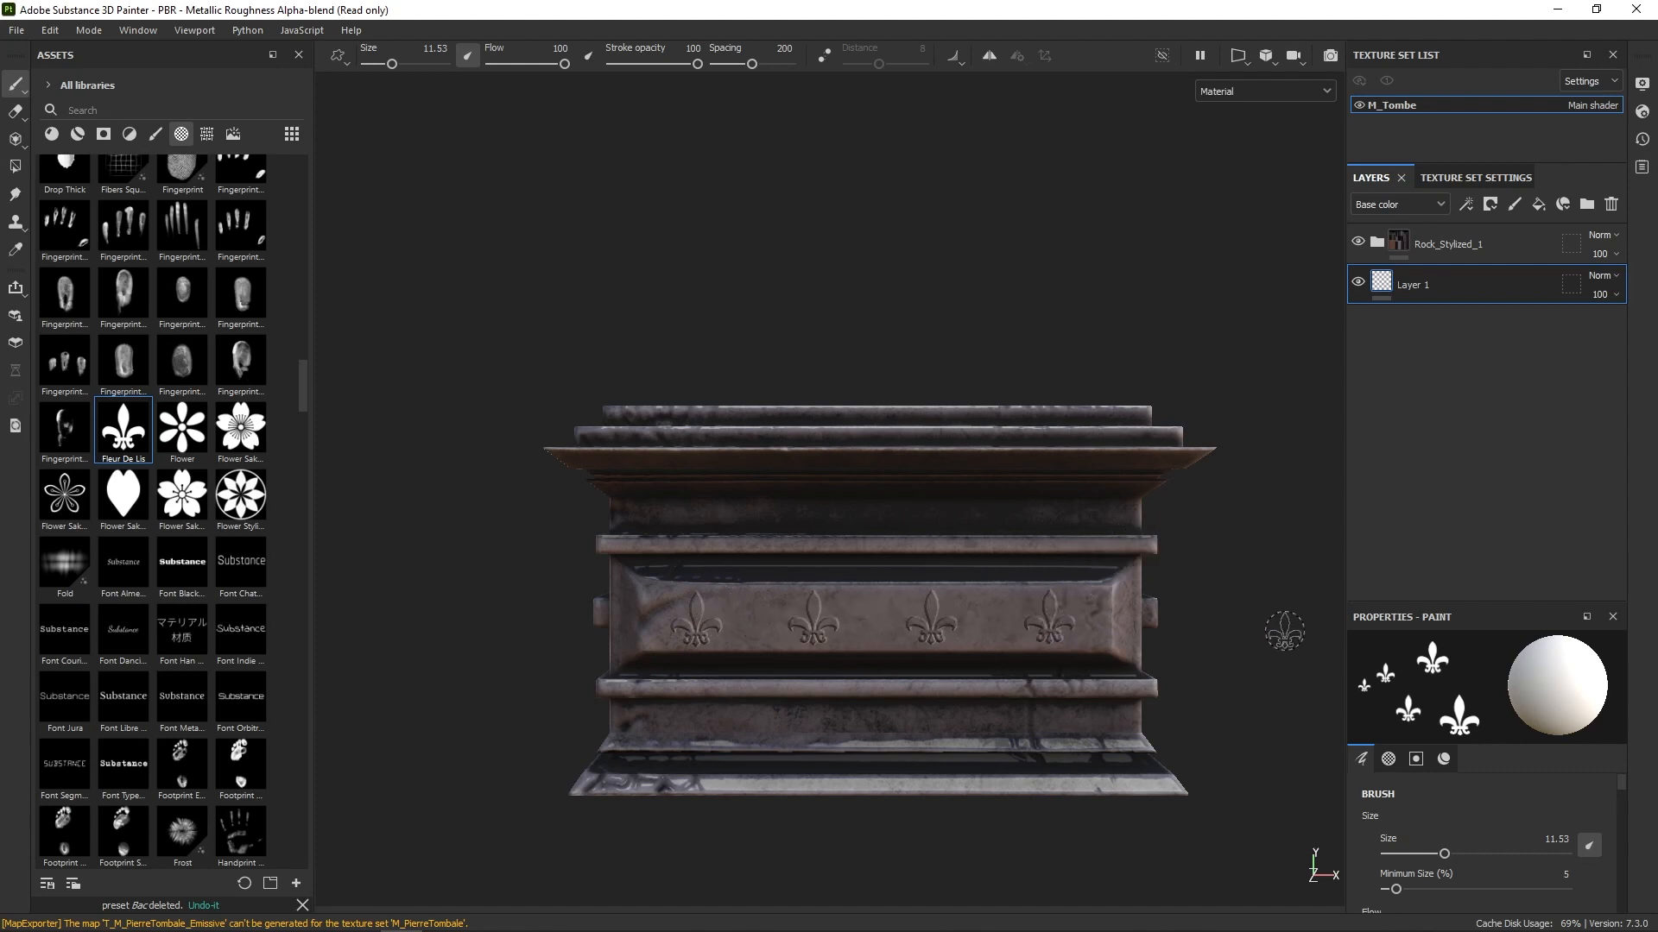
Step: Try to stamp a straight row of fleurs-de-lis across the tomb's opposite, cracked end panel, and undo it
alt+drag(1287, 549, 1070, 547)
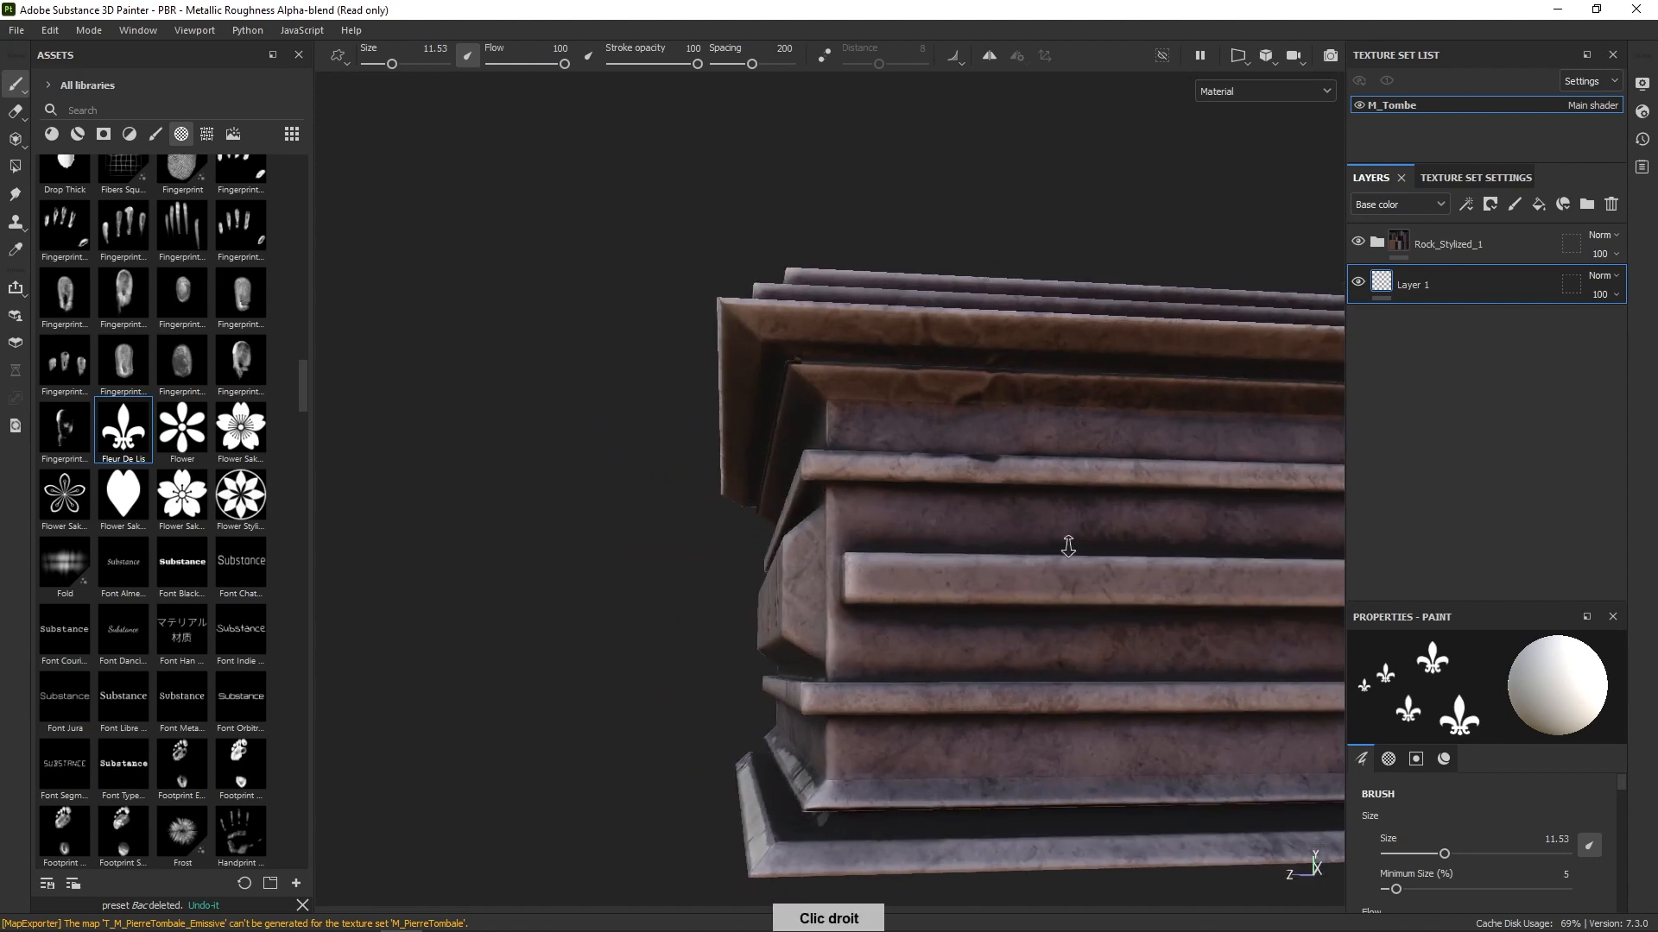
alt+right_drag(1070, 547, 1140, 424)
alt+middle_drag(1141, 425, 981, 544)
alt+middle_drag(1166, 509, 691, 466)
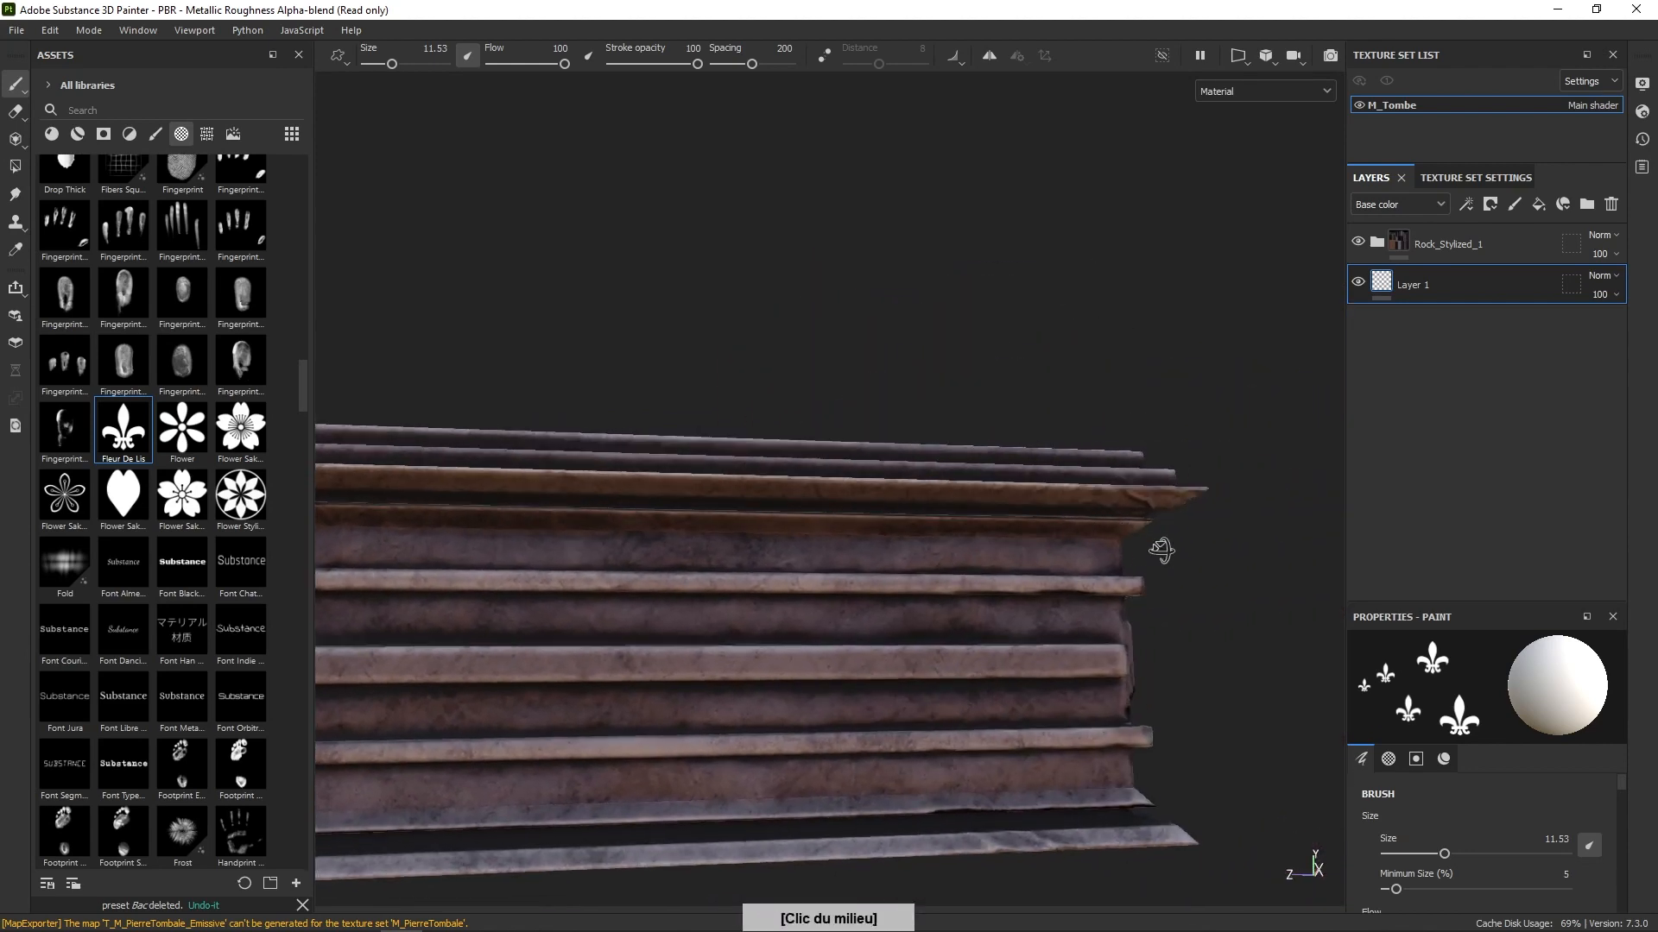
alt+drag(1158, 547, 958, 604)
alt+drag(1154, 587, 1176, 584)
alt+shift+drag(1243, 630, 1122, 574)
alt+middle_drag(1122, 574, 801, 498)
mouse_move(1070, 596)
alt+middle_down()
mouse_move(999, 437)
mouse_move(1018, 592)
mouse_move(969, 555)
alt+middle_up()
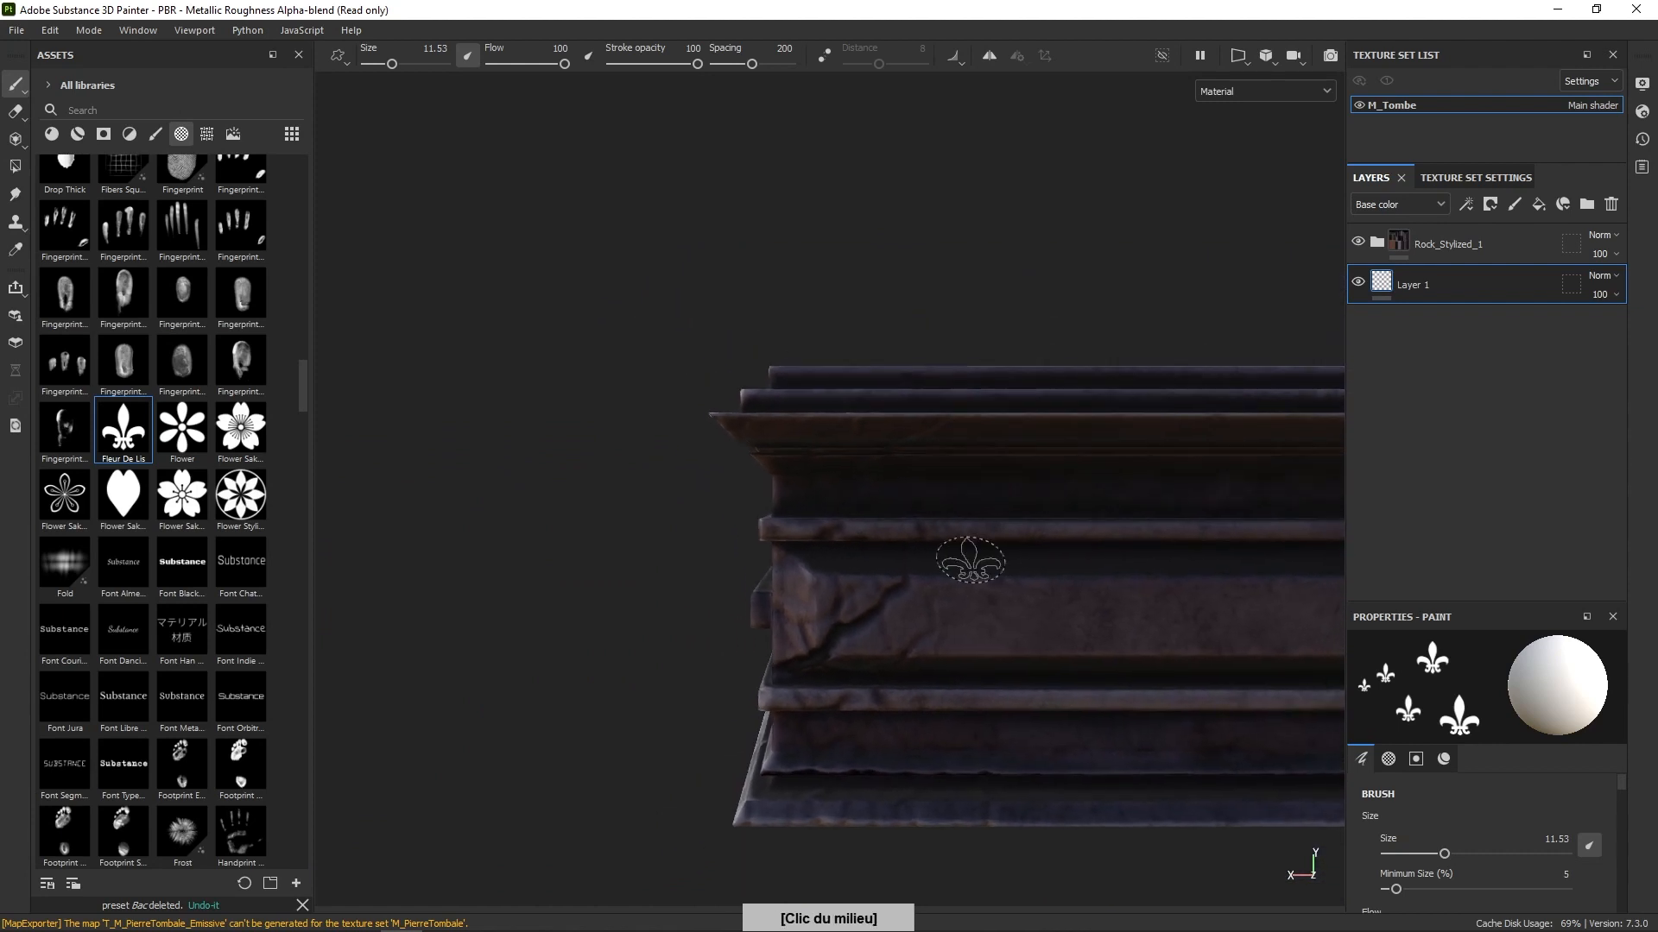
click(868, 614)
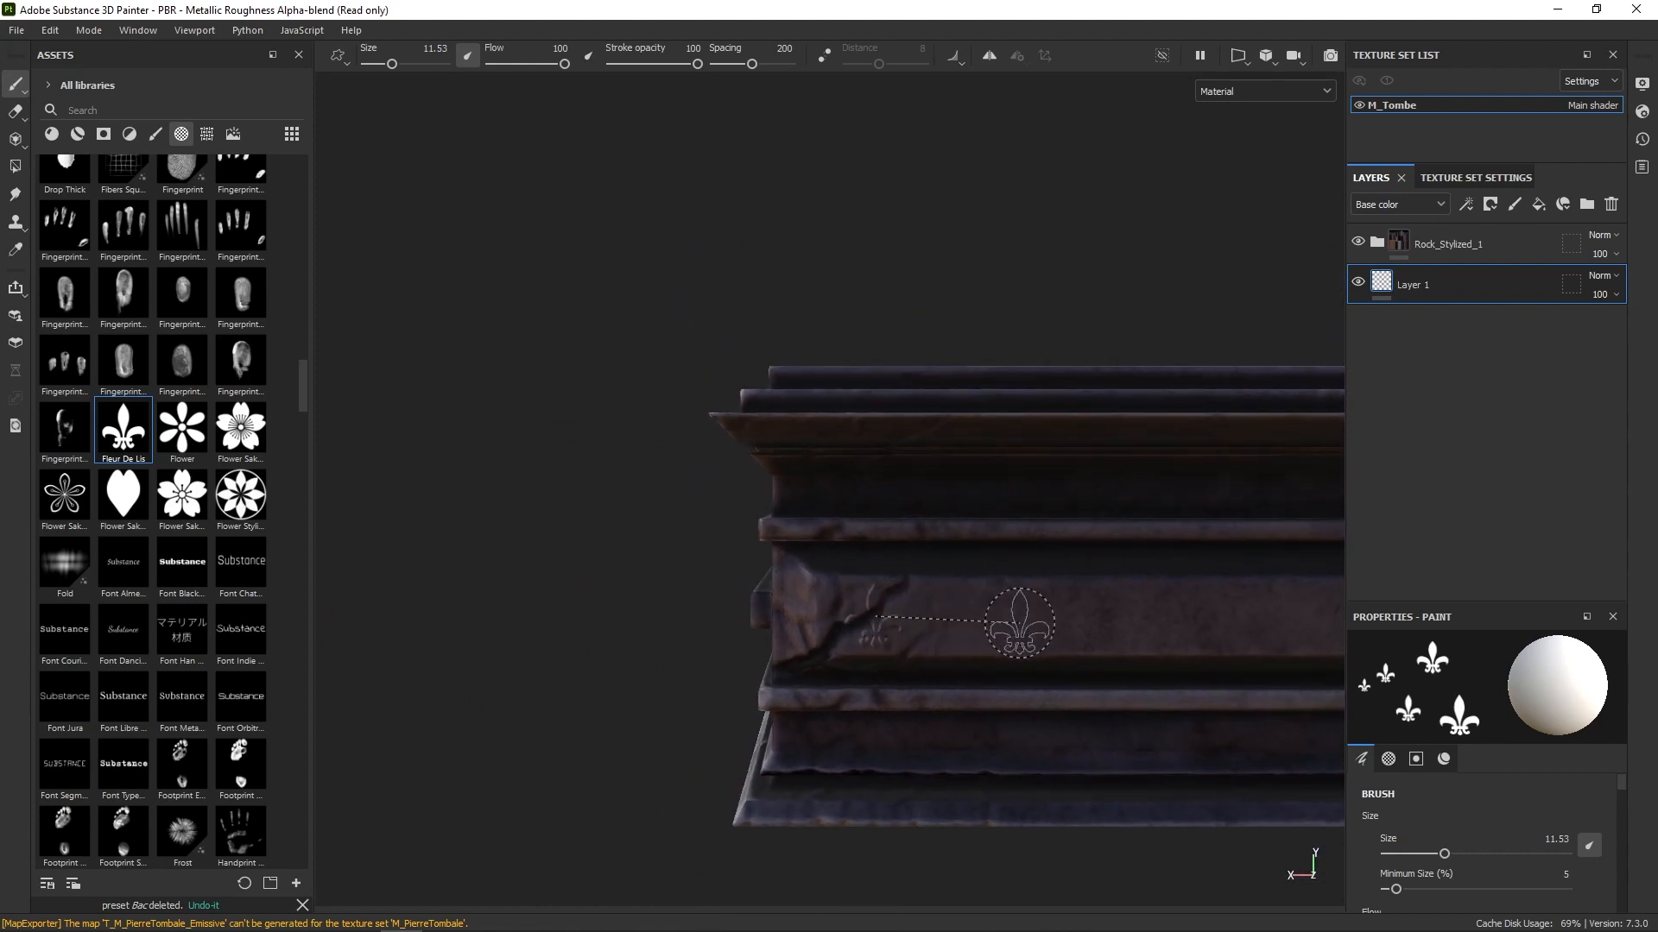
shift+click(1304, 614)
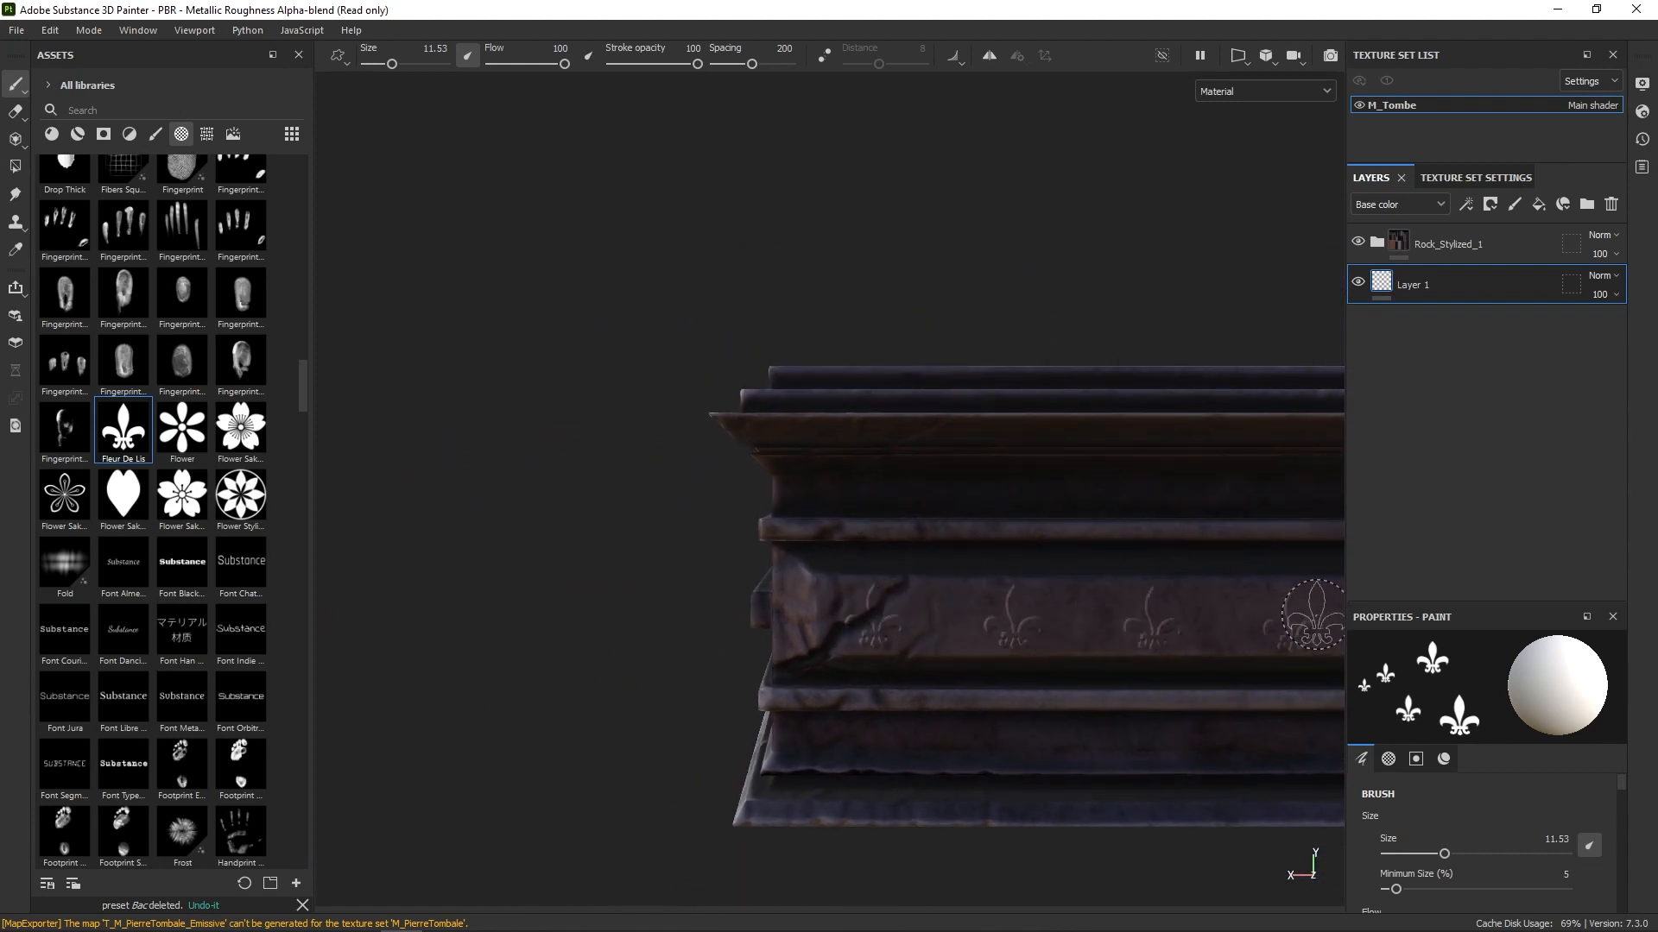
alt+middle_drag(1304, 618, 1157, 713)
key(ctrl+z)
key(ctrl+z)
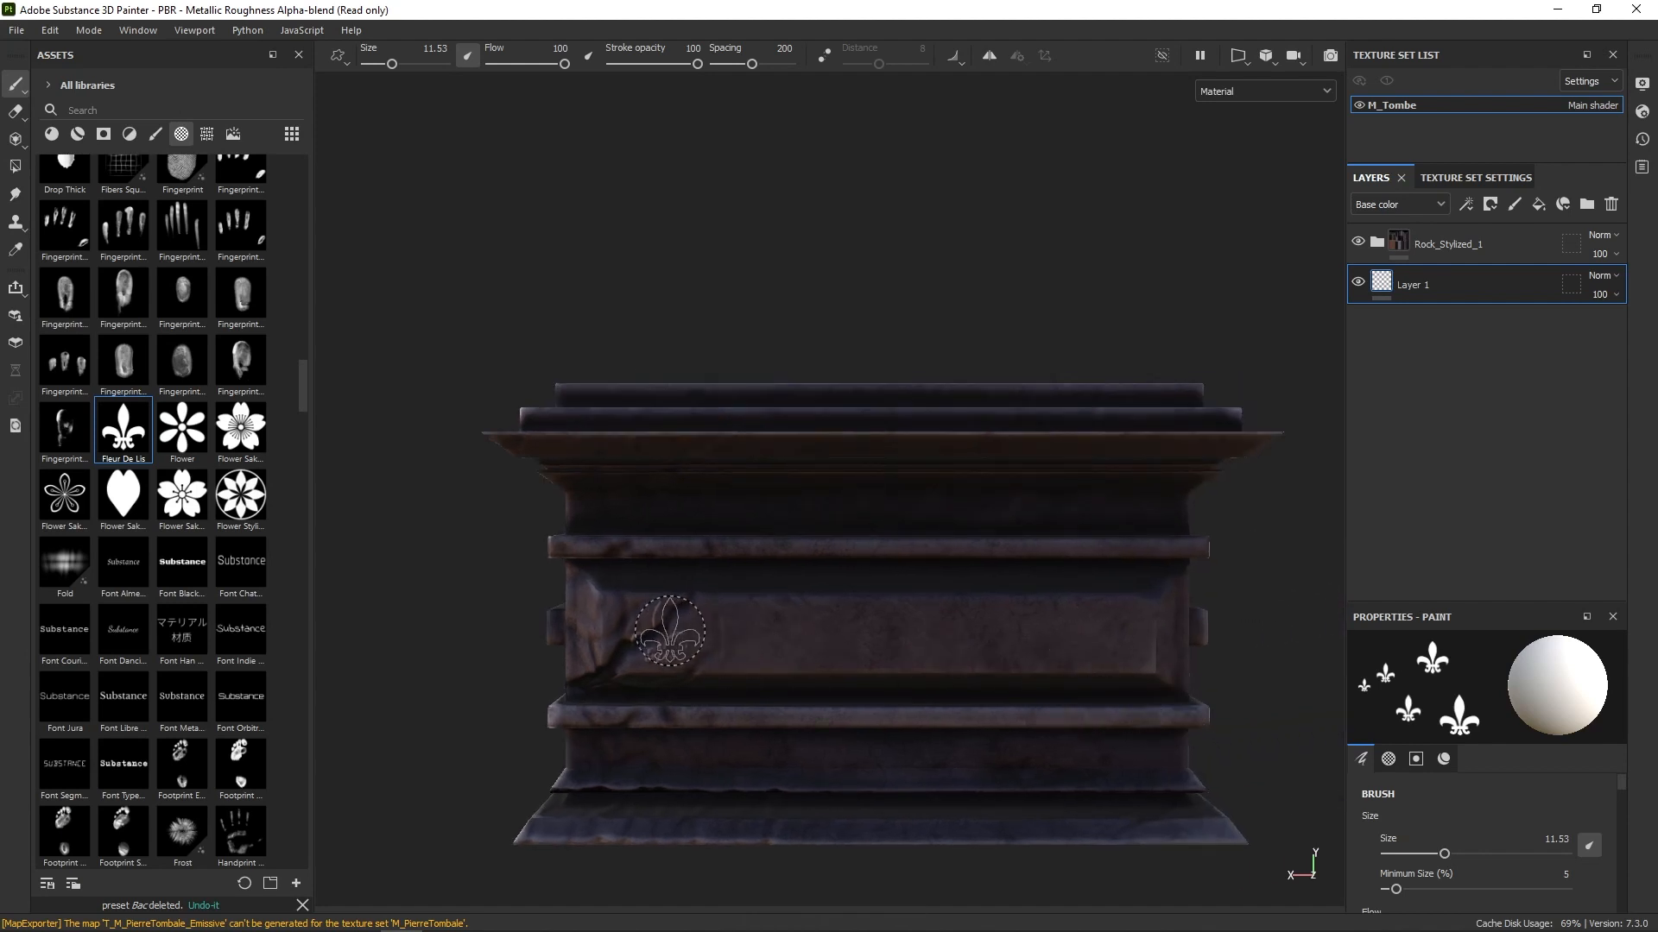
Step: Stamp a straight row of four fleurs-de-lis across the full width of the cracked end panel
click(654, 632)
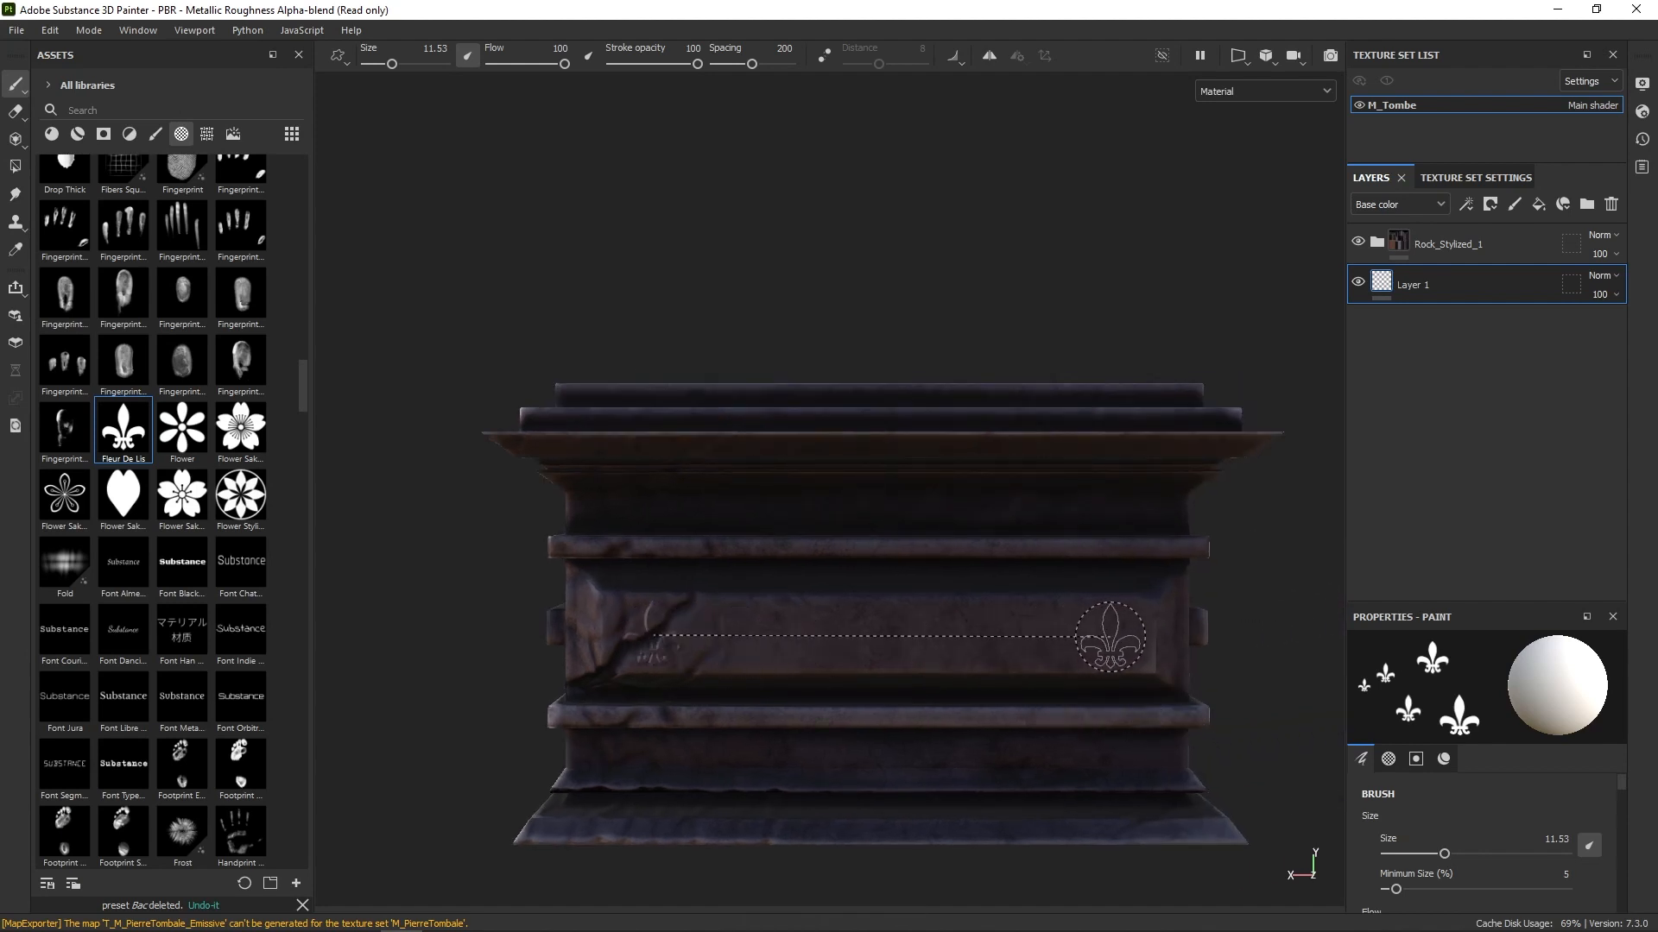
shift+click(1114, 635)
Step: Choose the rounded cross alpha, set the brush size to 15.8, and stamp a row of three crosses on the lid's end slab
alt+right_drag(1261, 687, 1164, 527)
alt+drag(1163, 528, 1176, 597)
alt+shift+drag(1075, 542, 1110, 618)
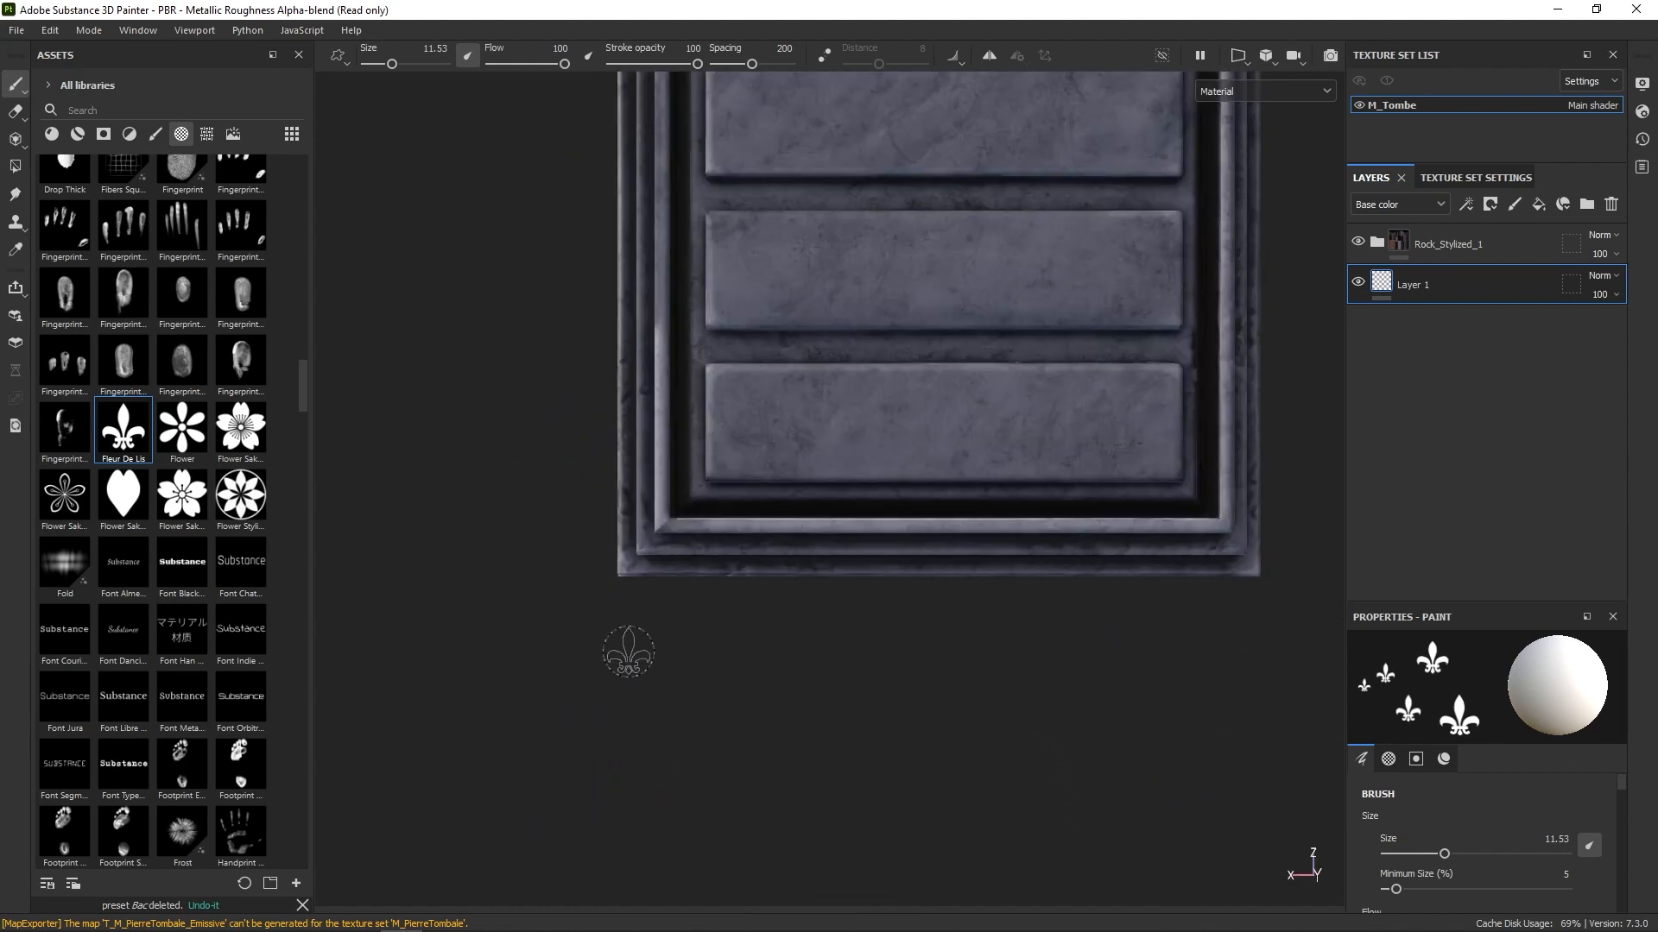
drag(306, 370, 307, 320)
click(142, 454)
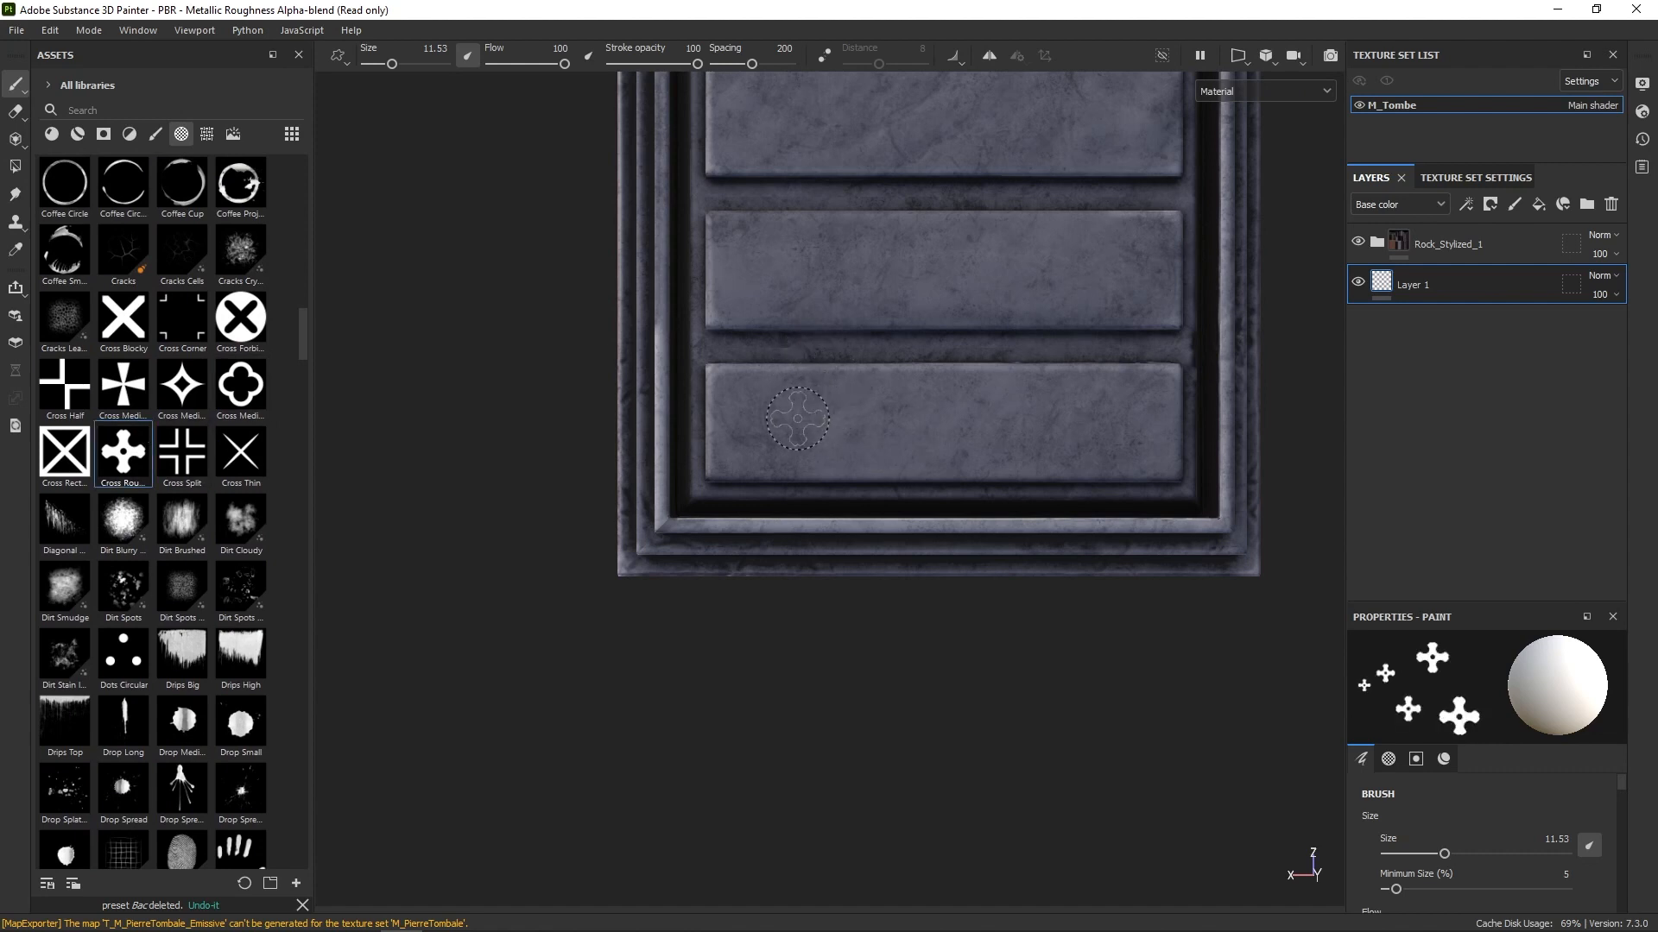
ctrl+right_drag(758, 422, 781, 421)
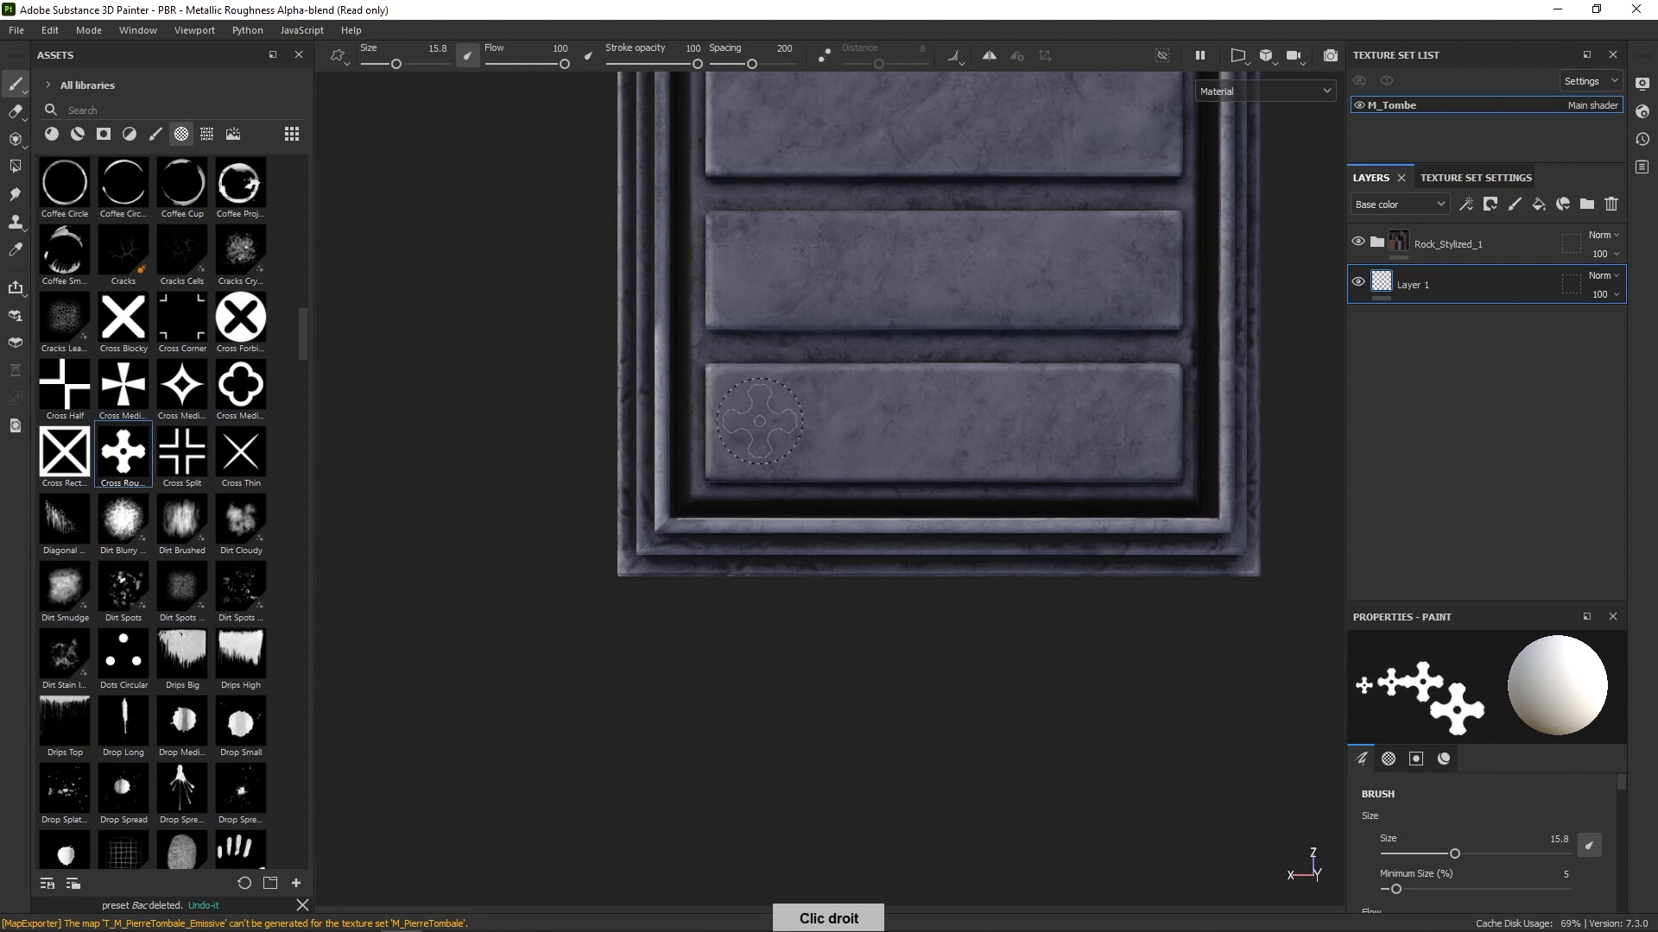
click(754, 421)
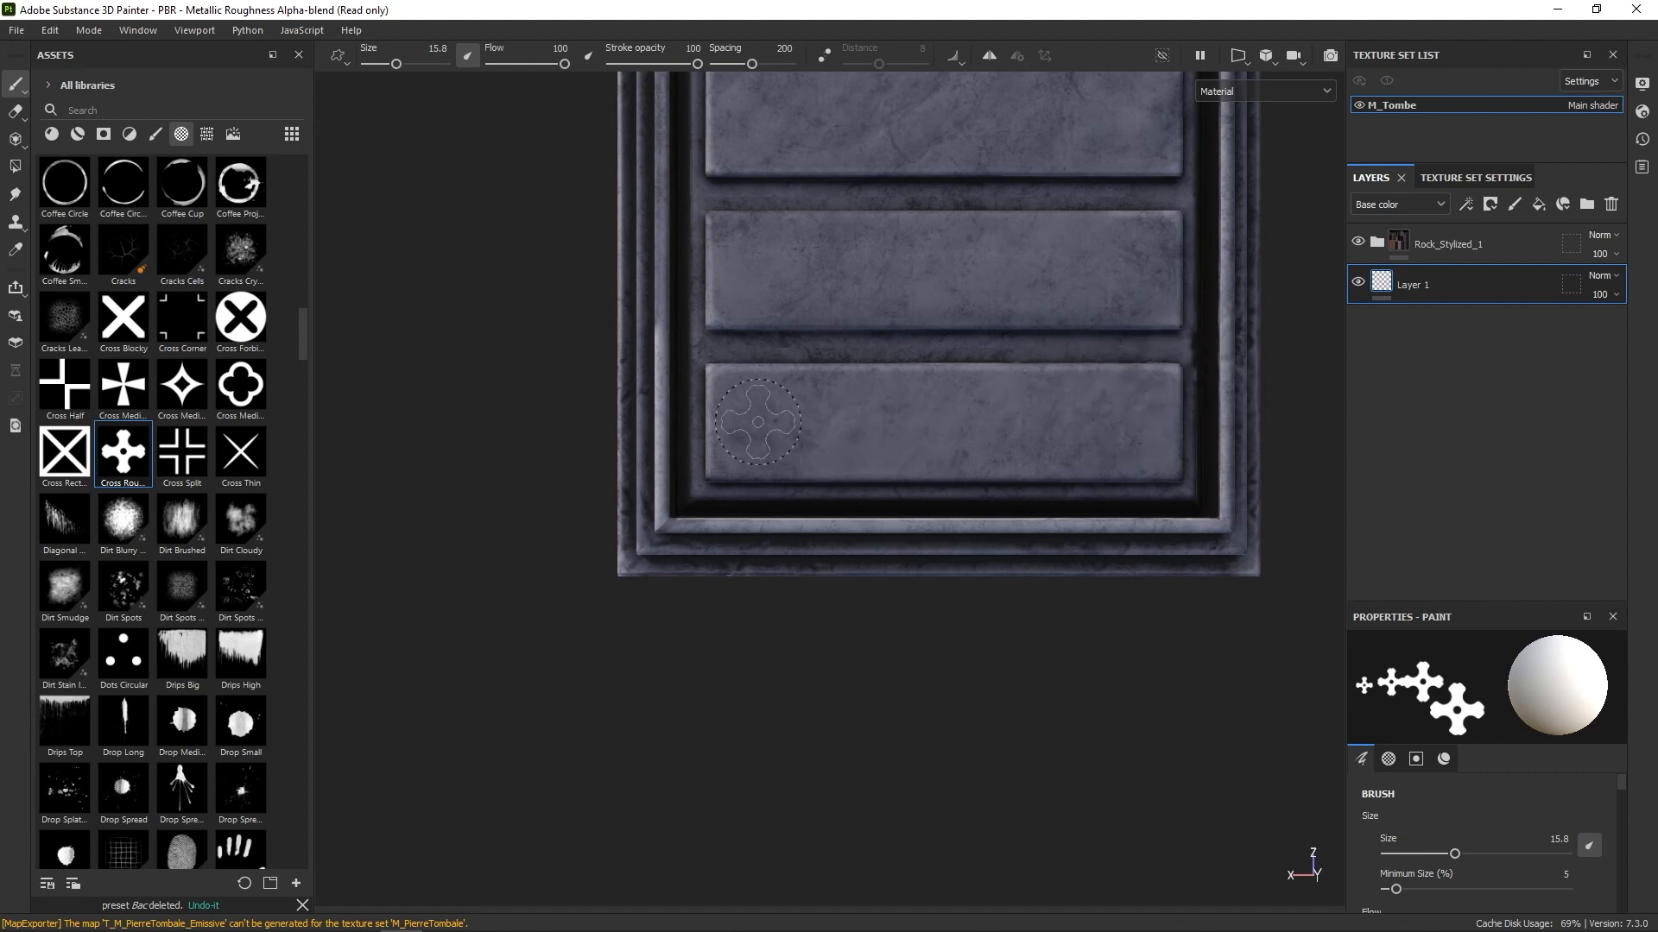
drag(771, 422, 1122, 419)
Step: Stamp a straight row of three rounded crosses on each of the lid's remaining five slabs
middle_drag(1182, 398, 1084, 555)
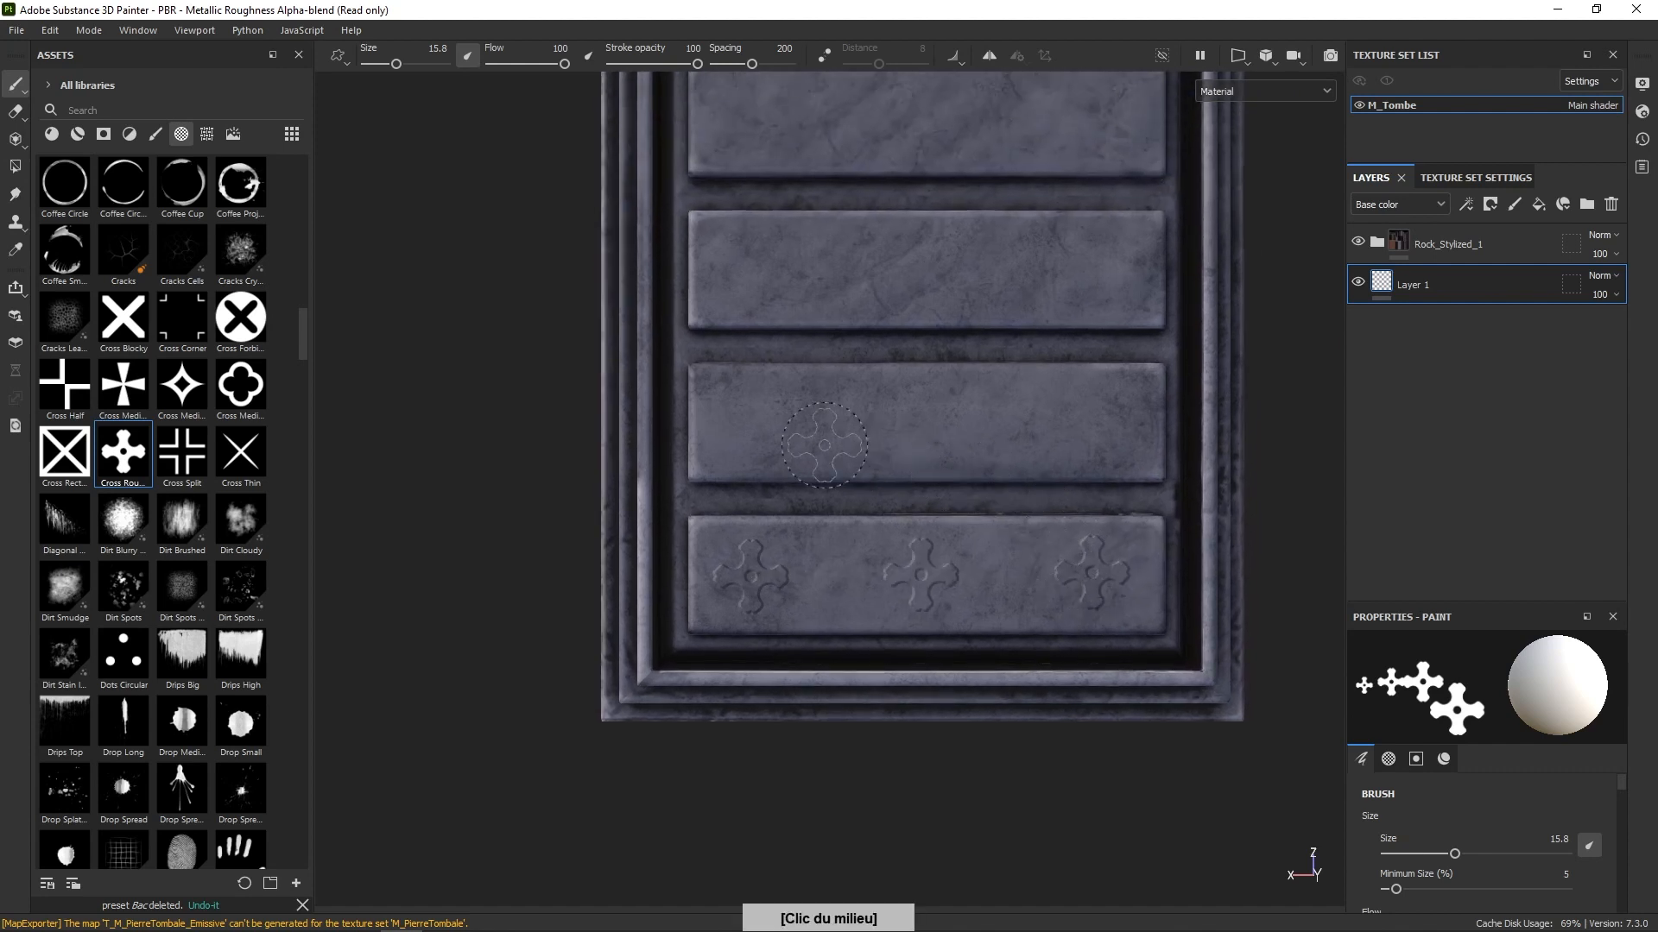
shift+click(1113, 421)
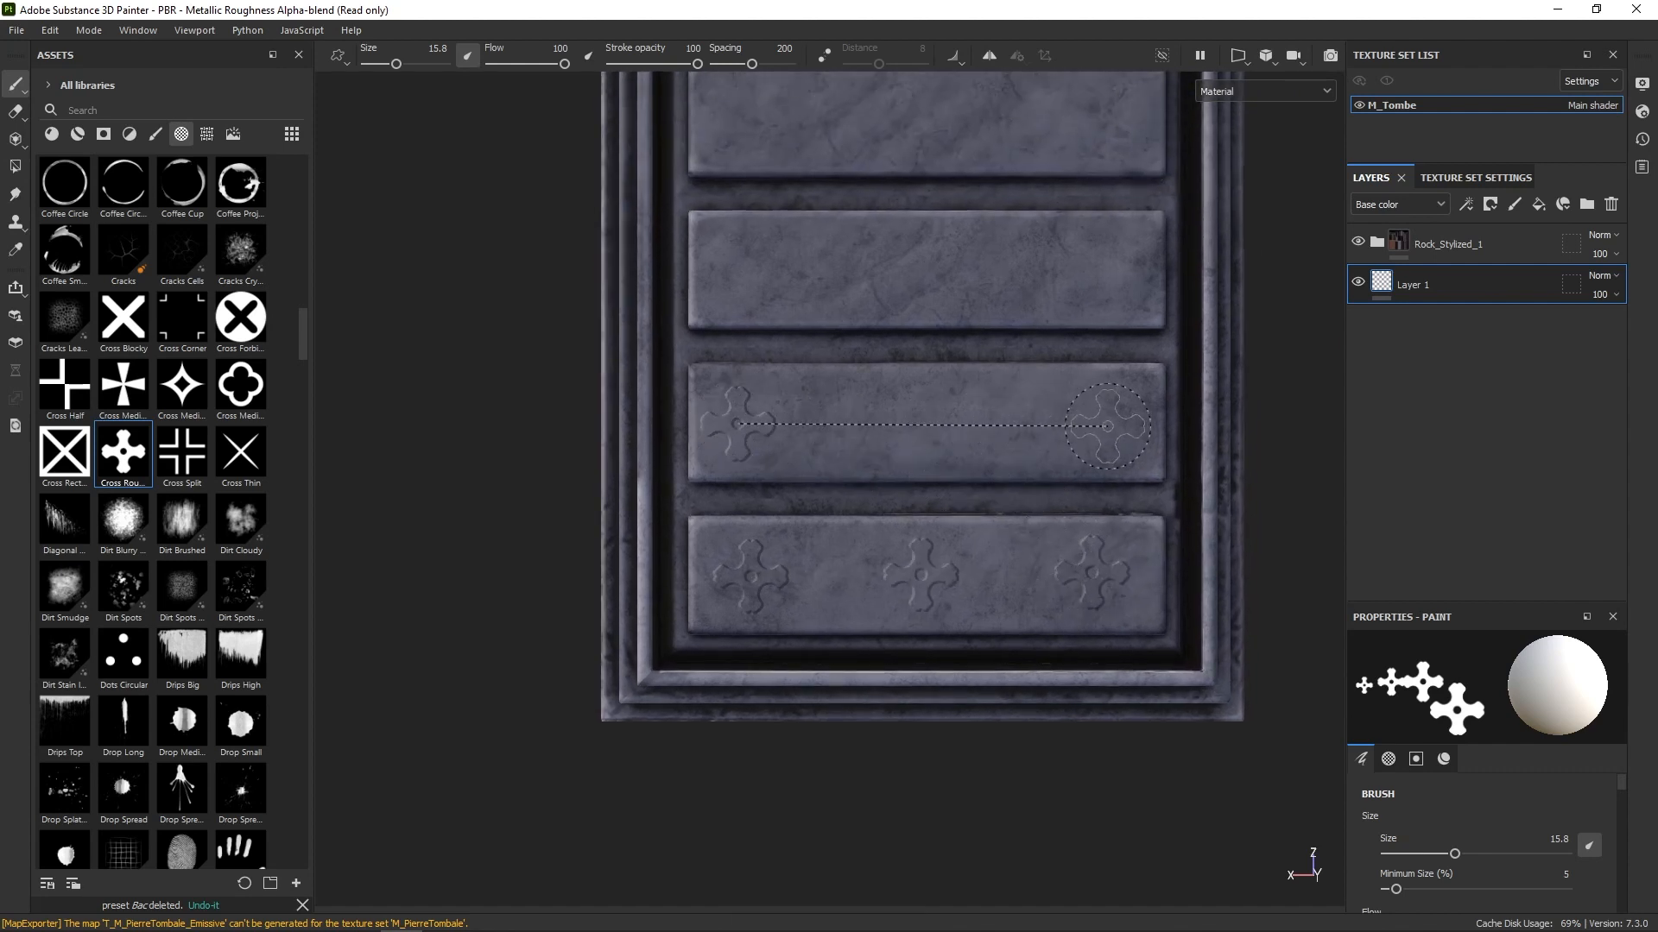
middle_drag(993, 381, 919, 541)
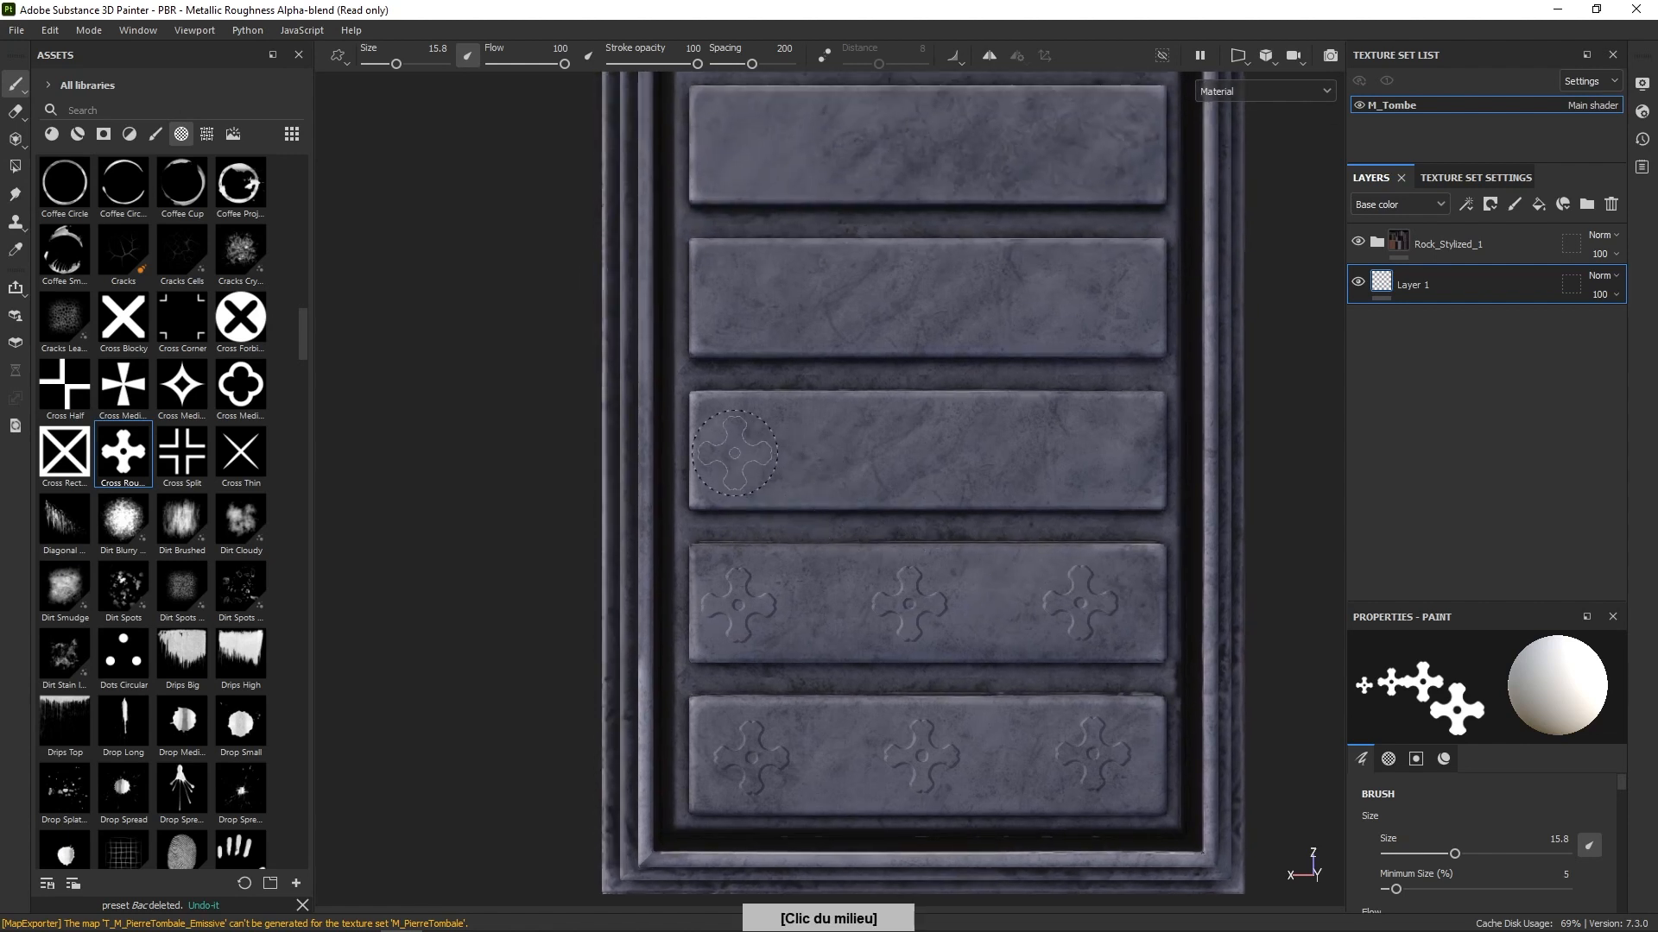
click(746, 449)
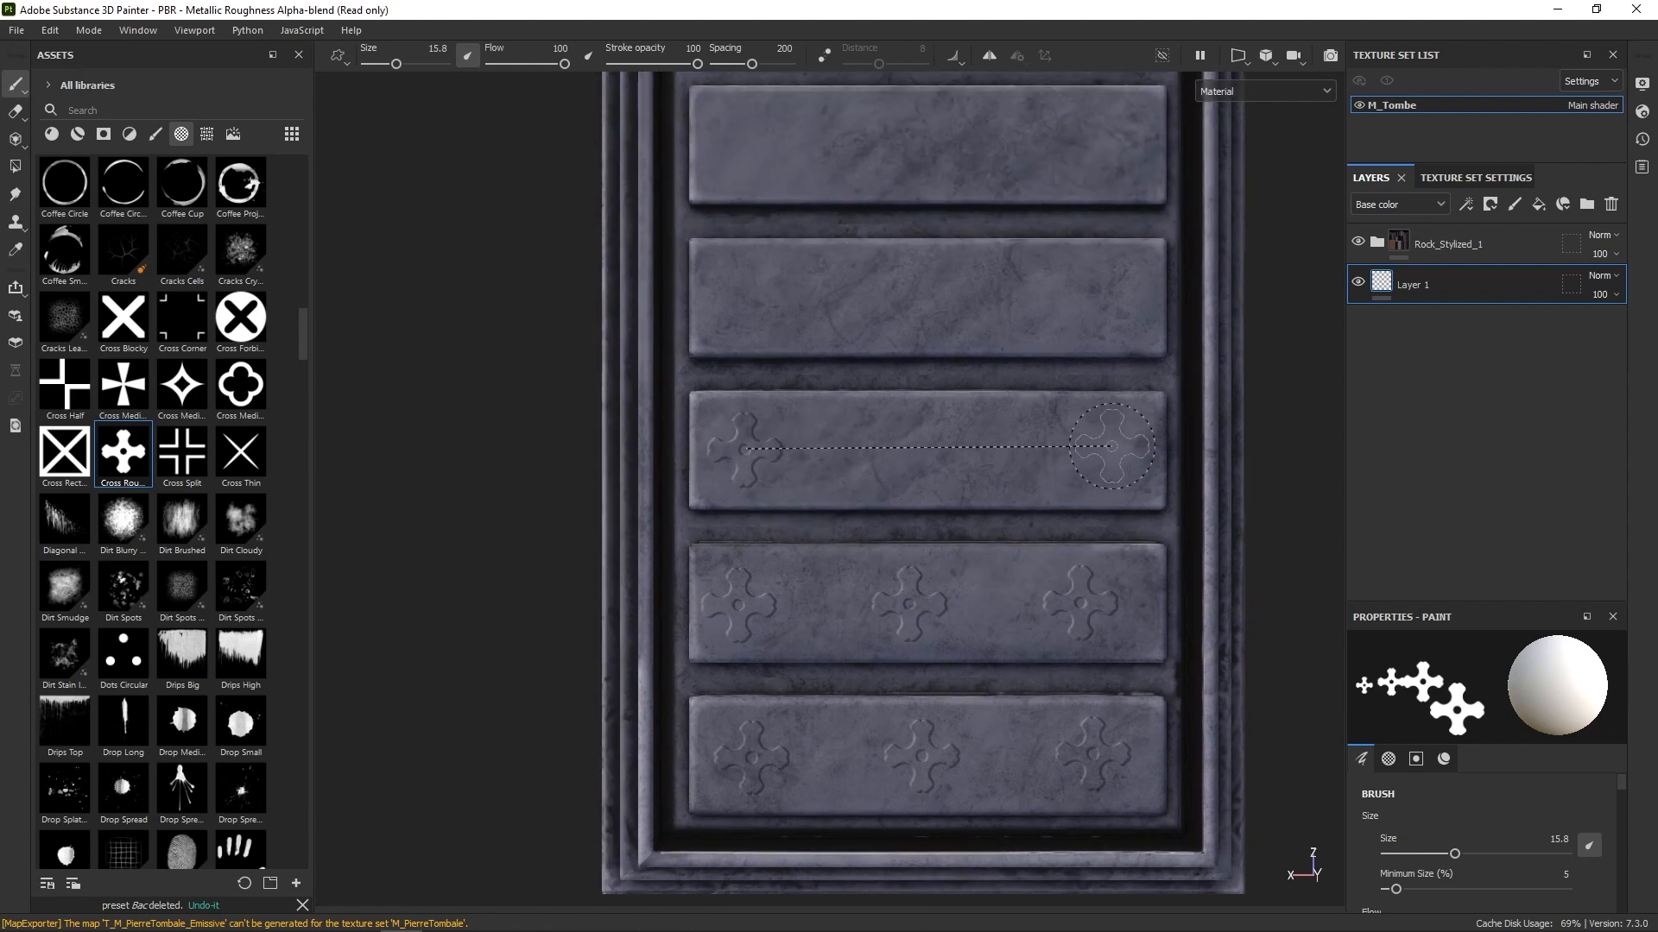
shift+click(1115, 448)
middle_drag(1044, 407, 1049, 404)
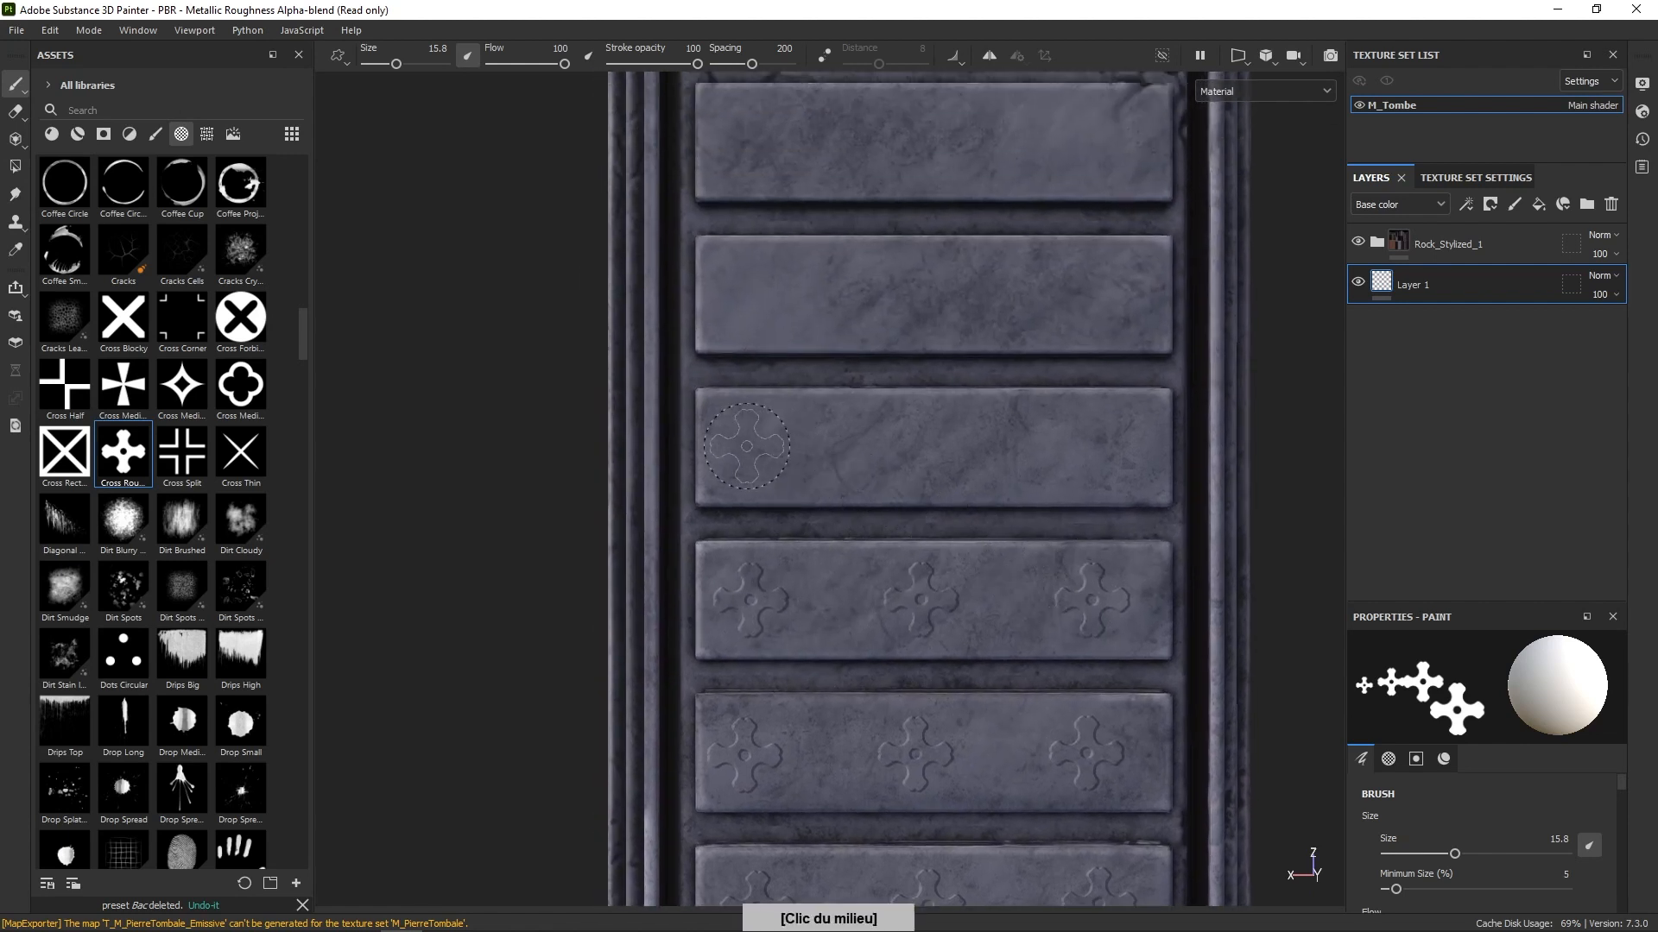
click(746, 446)
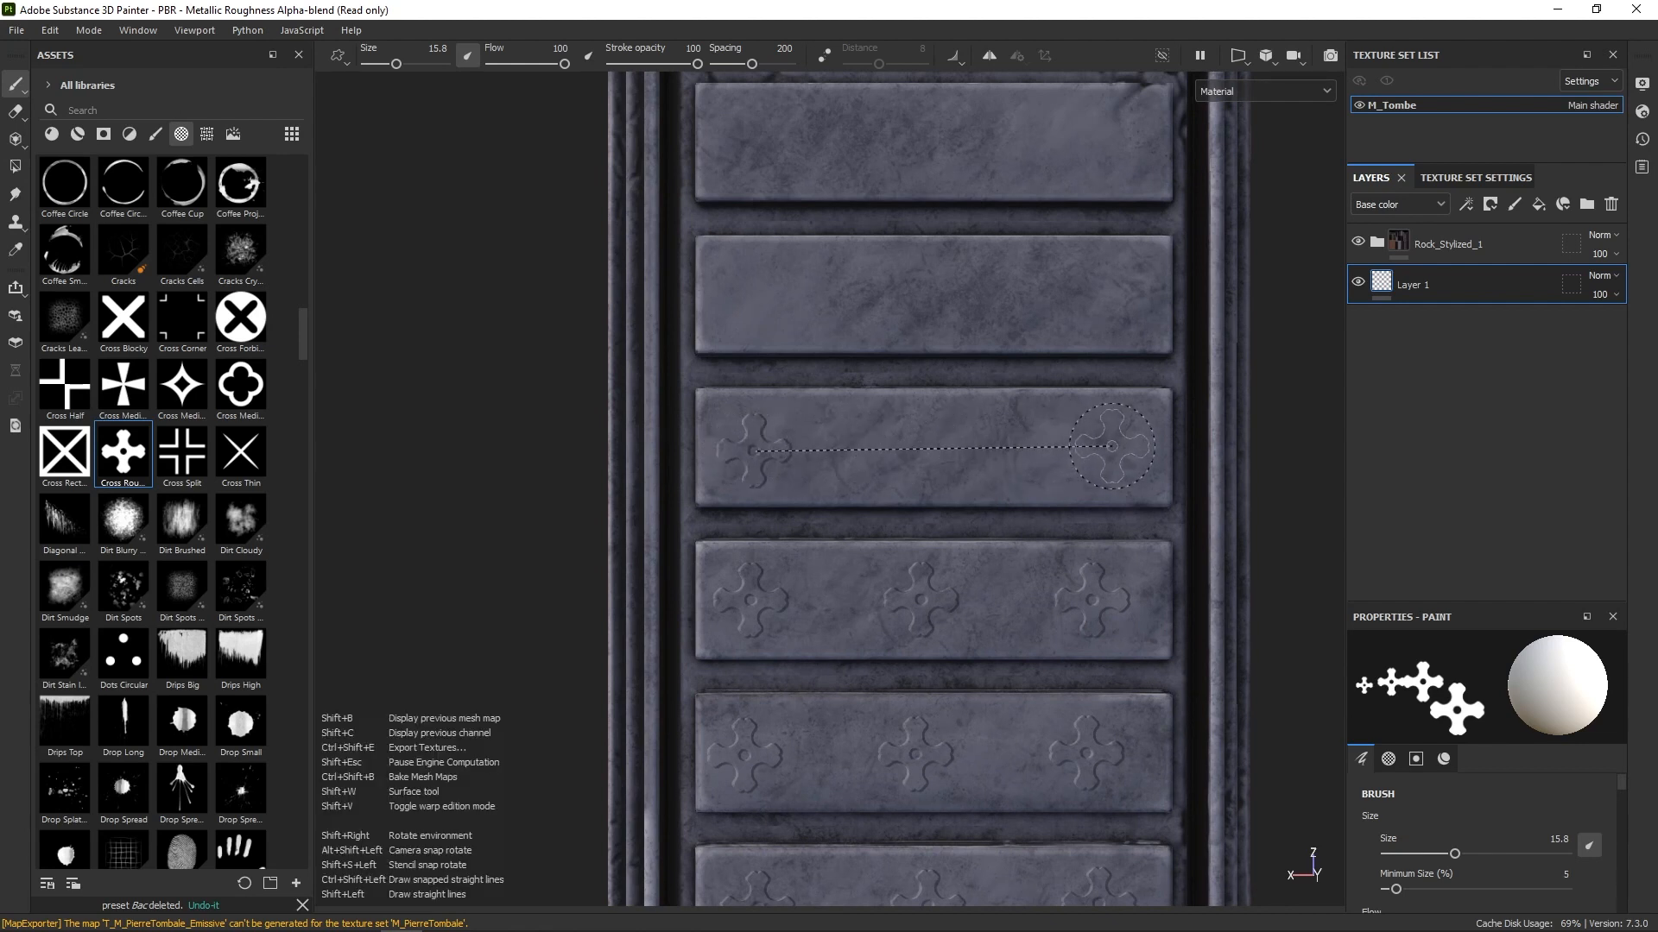
shift+click(1112, 446)
middle_drag(1019, 447, 992, 619)
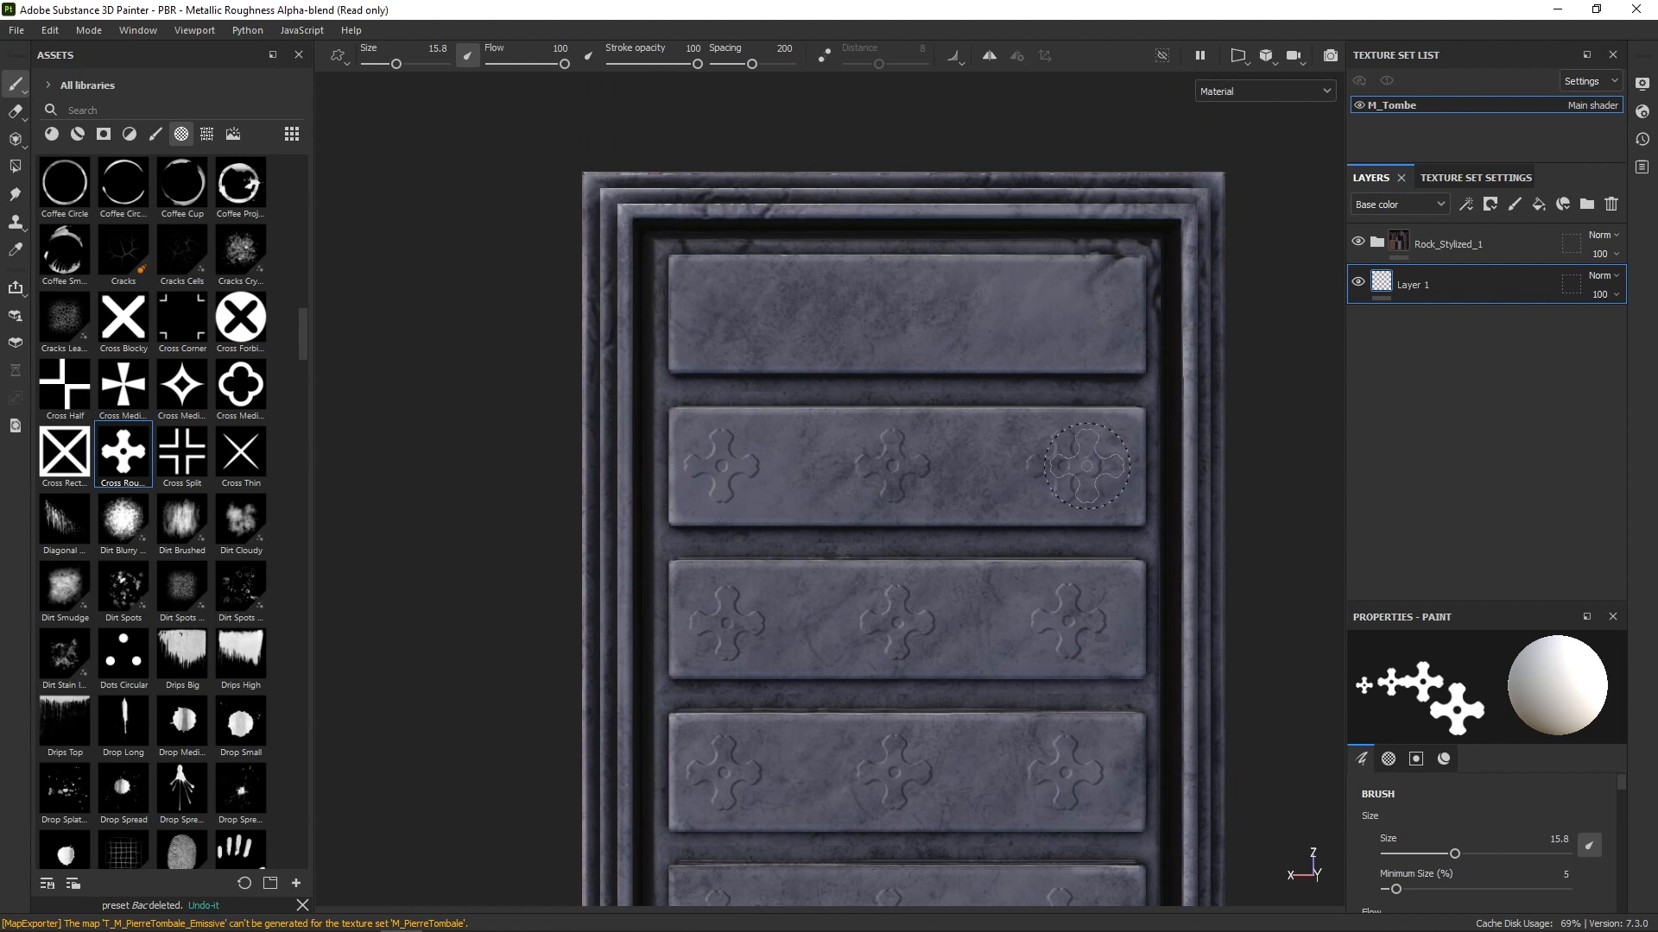
shift+click(1063, 463)
middle_drag(981, 559, 972, 662)
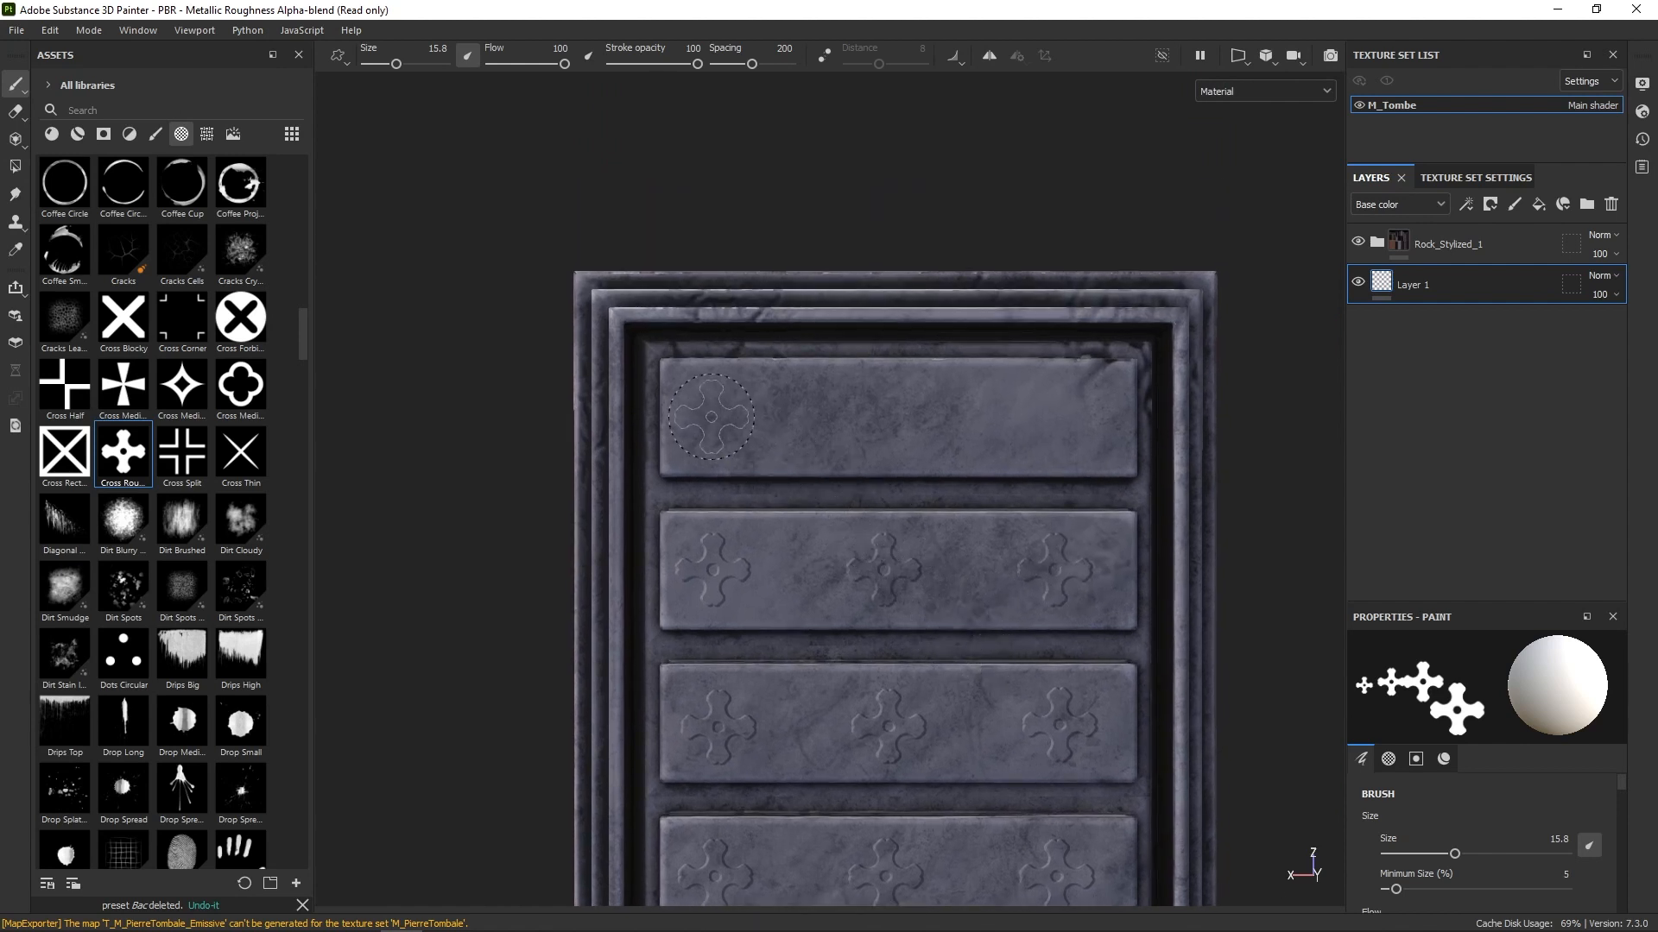
shift+click(1053, 417)
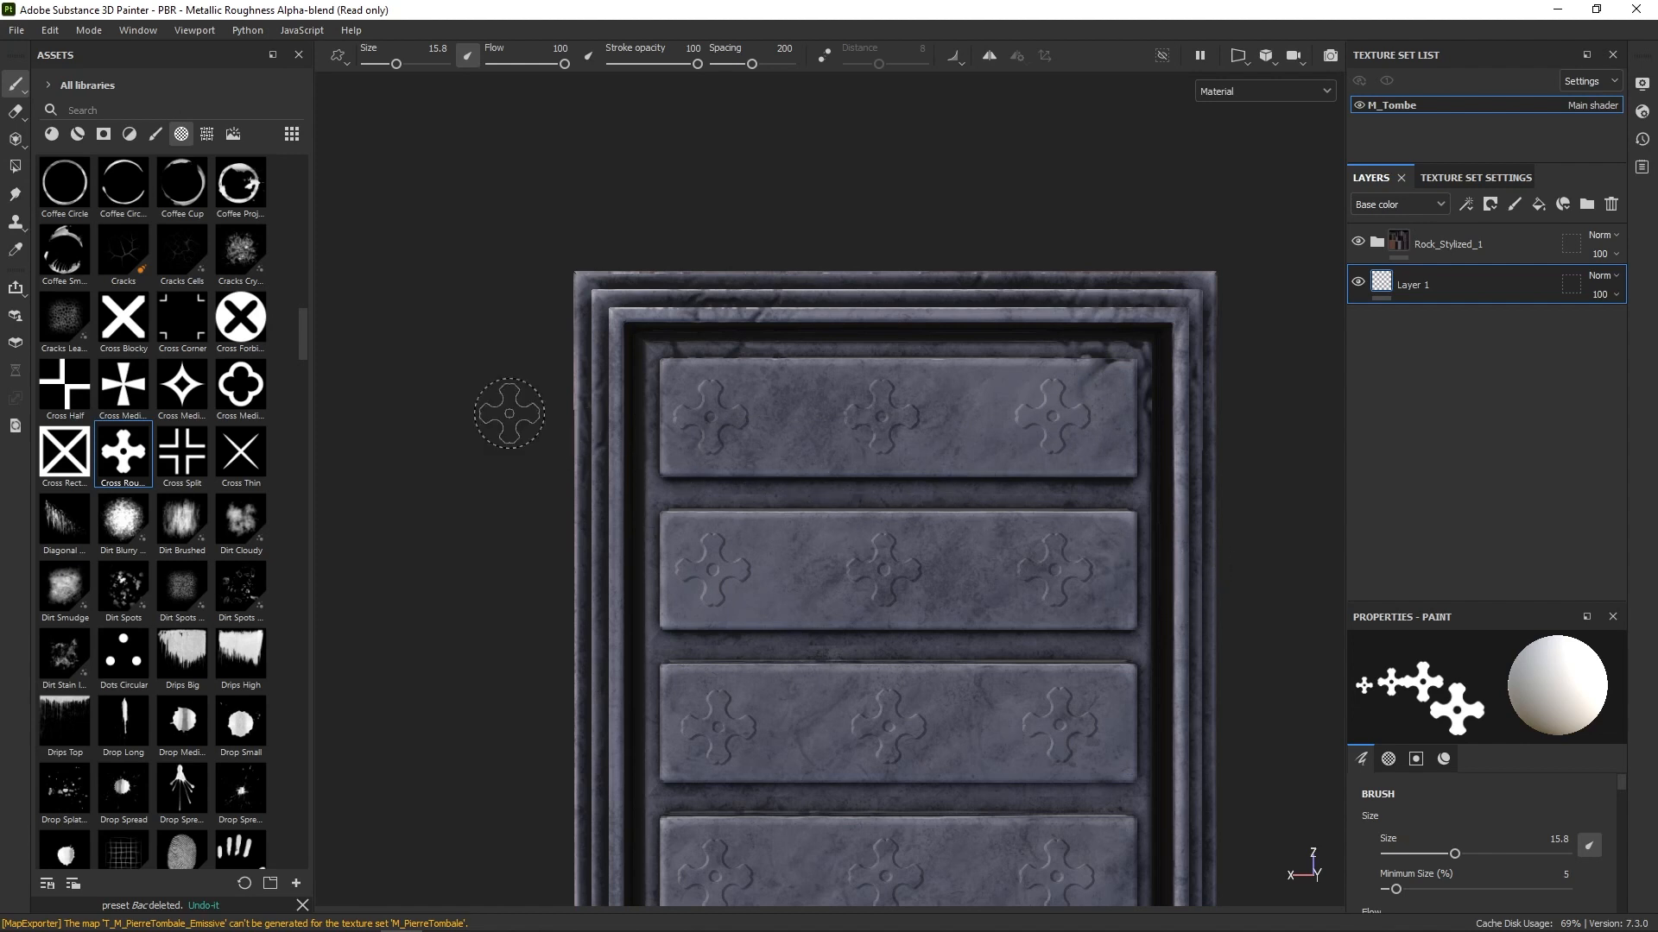
Step: Stamp four-pointed star crosses between the rounded crosses on all six lid slabs with a brush size of 9.22
click(183, 389)
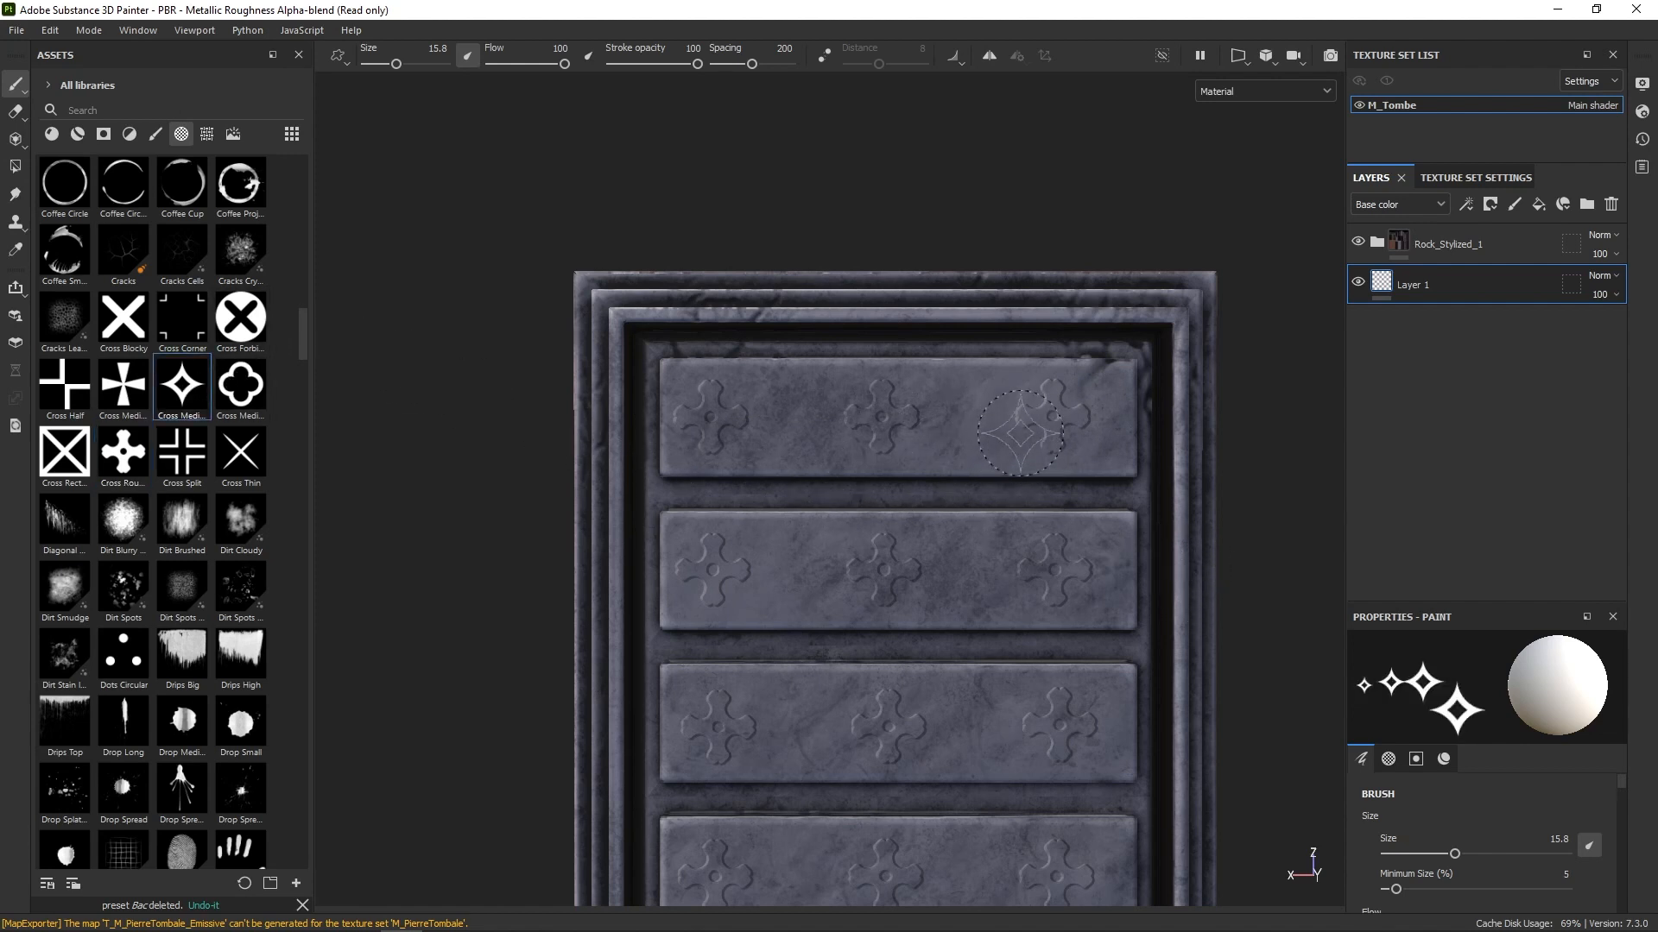
ctrl+right_drag(1020, 431, 985, 409)
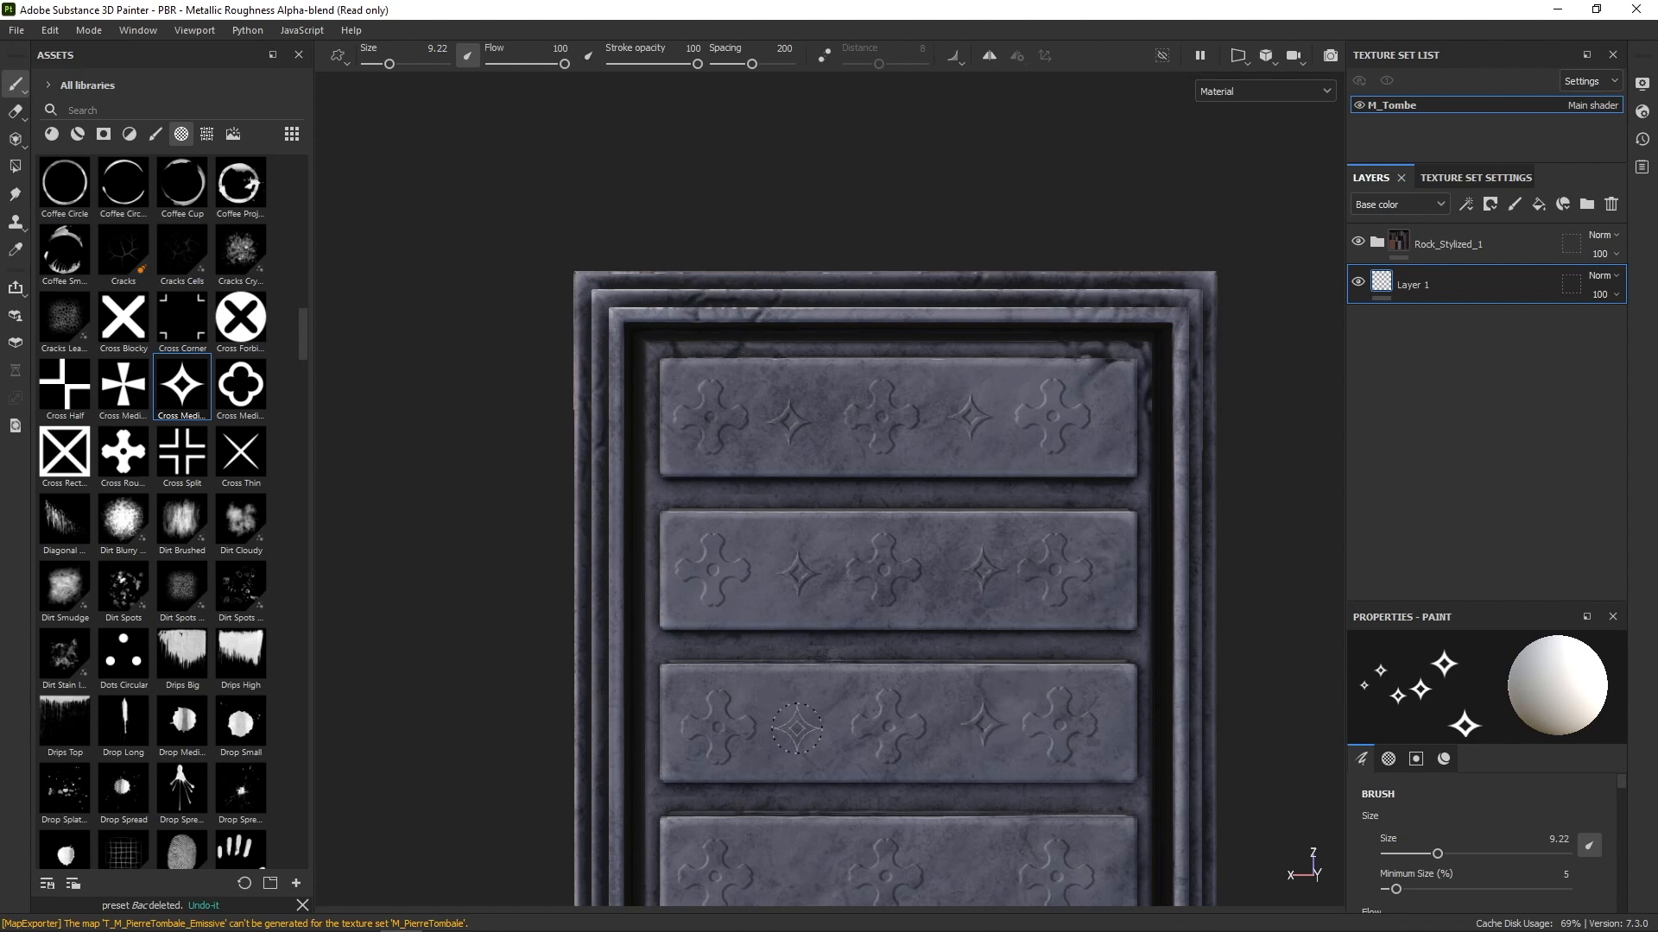
alt+right_drag(1051, 747, 987, 647)
alt+middle_drag(988, 647, 963, 423)
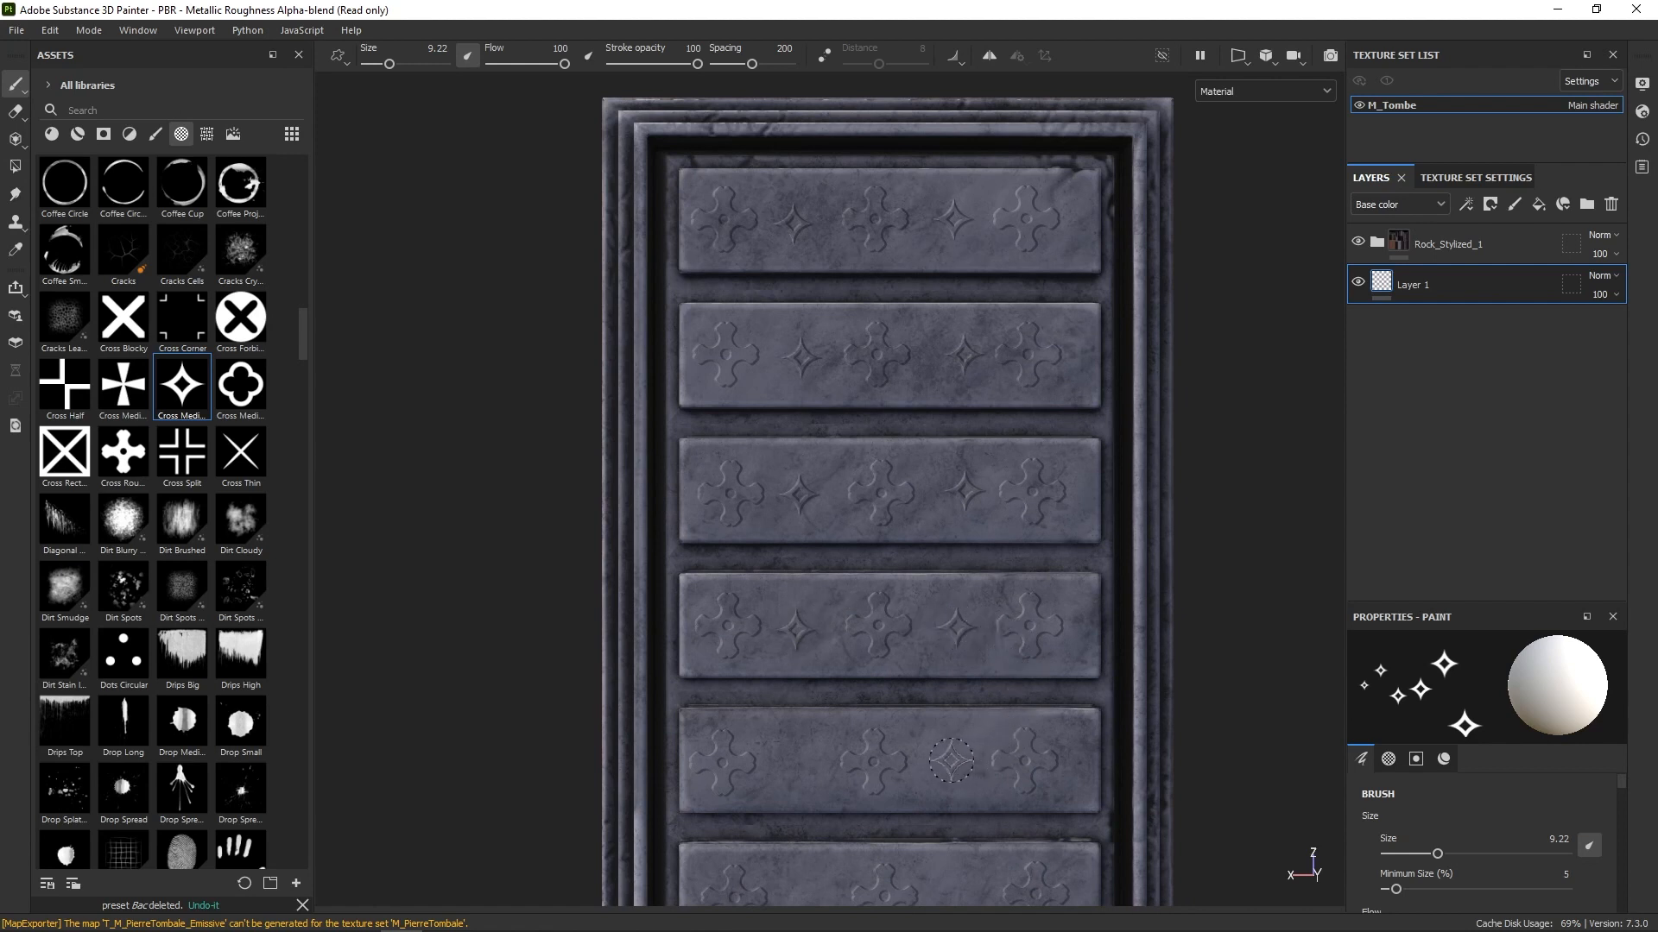
alt+middle_drag(1011, 787, 932, 630)
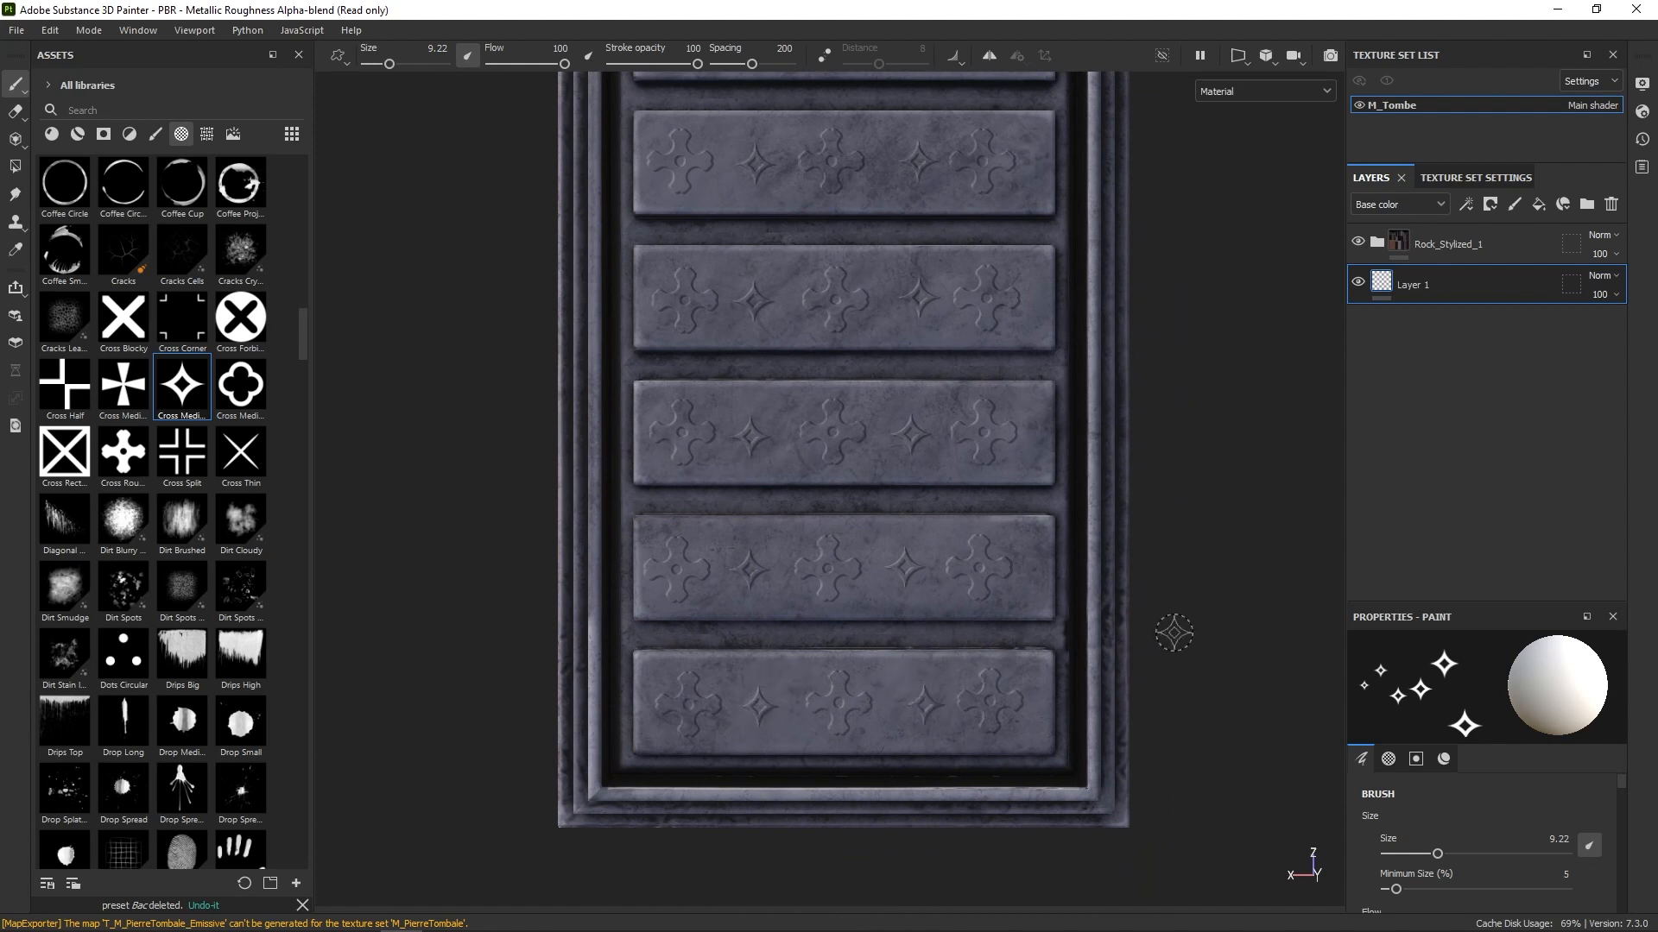
Step: Stamp a Celtic Cross in each gap between the fleurs-de-lis on the cracked end panel with a brush size of 7.15
drag(303, 335, 316, 266)
click(253, 402)
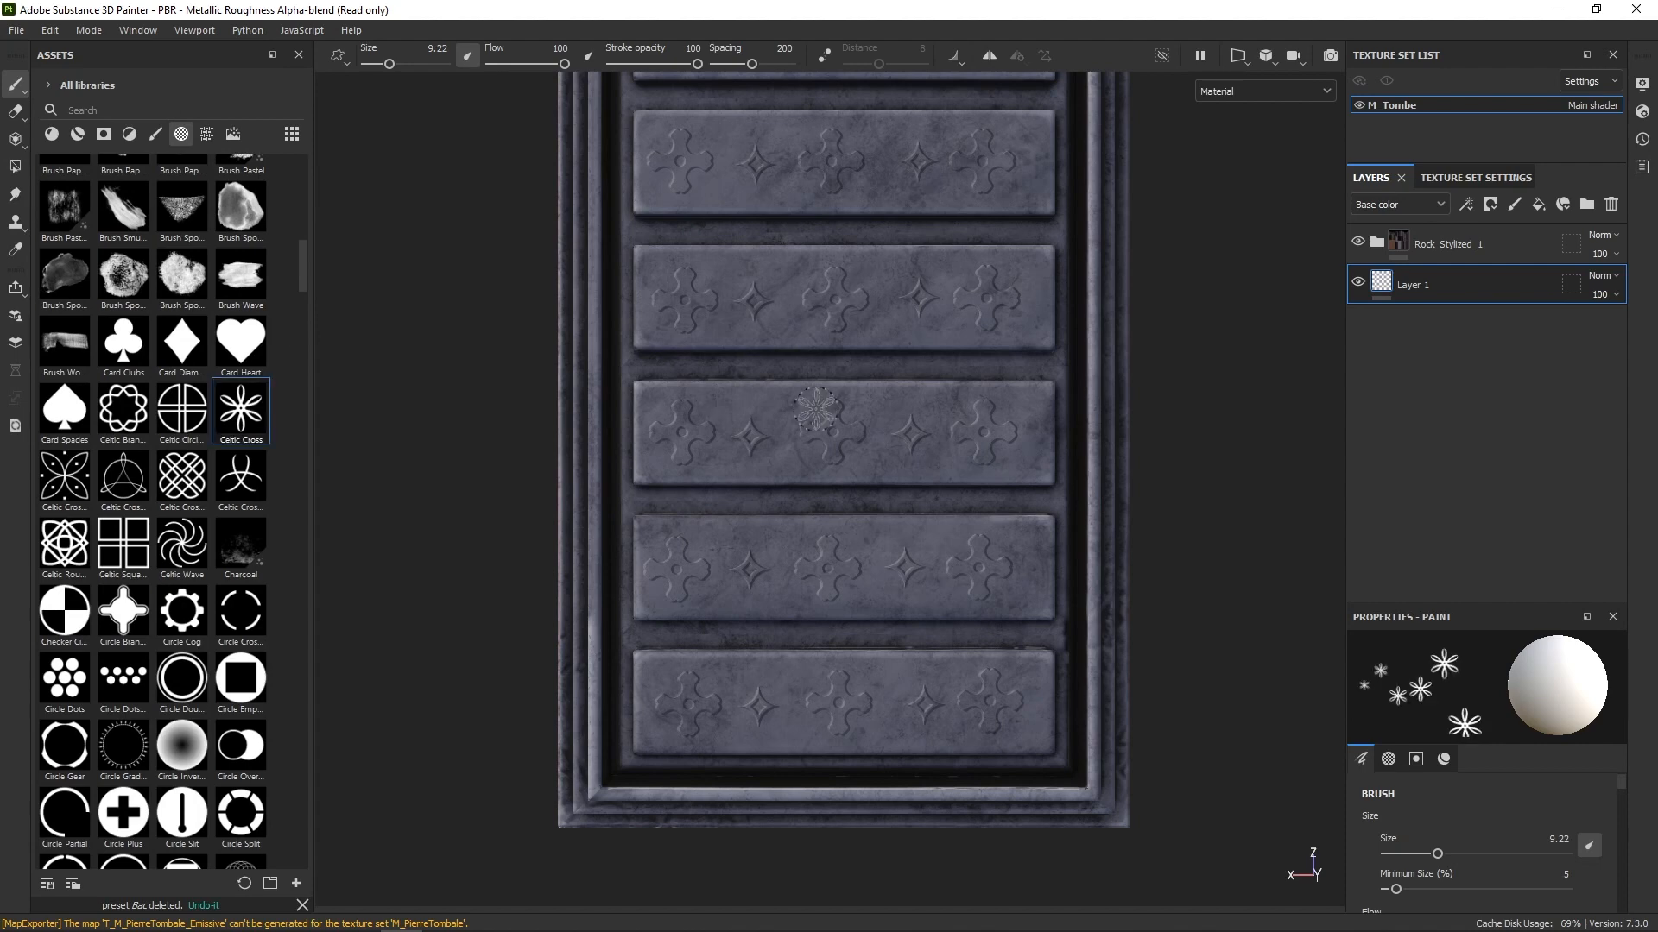
alt+drag(1099, 492, 1109, 398)
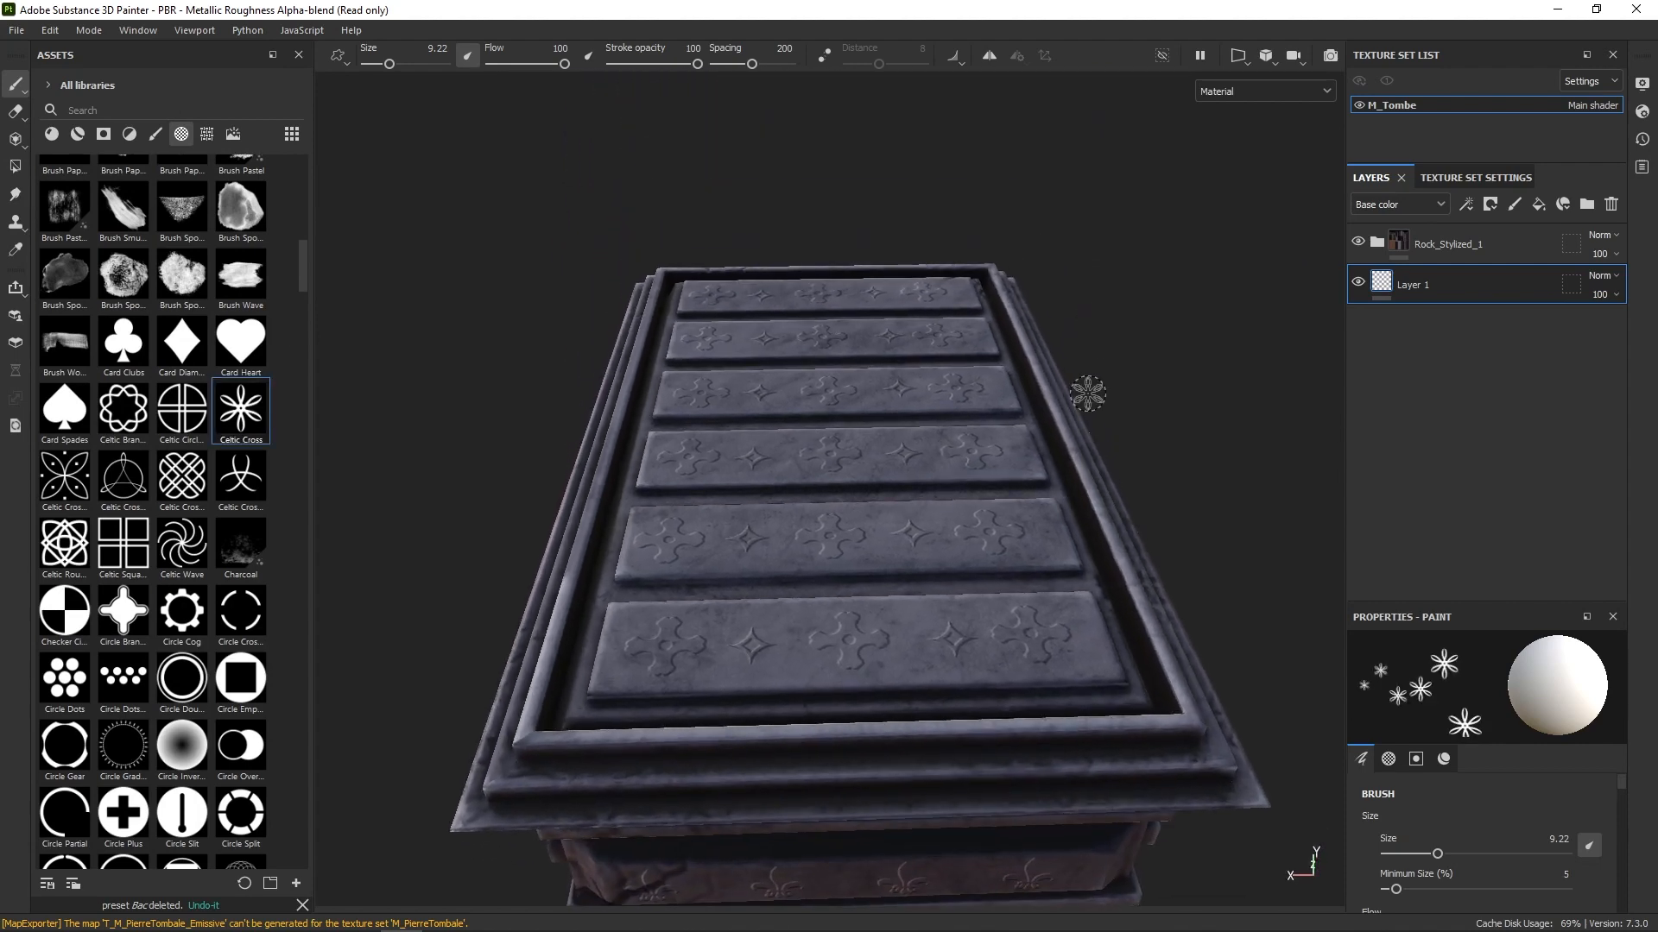
alt+shift+drag(1084, 385, 1098, 309)
alt+drag(1124, 442, 1086, 445)
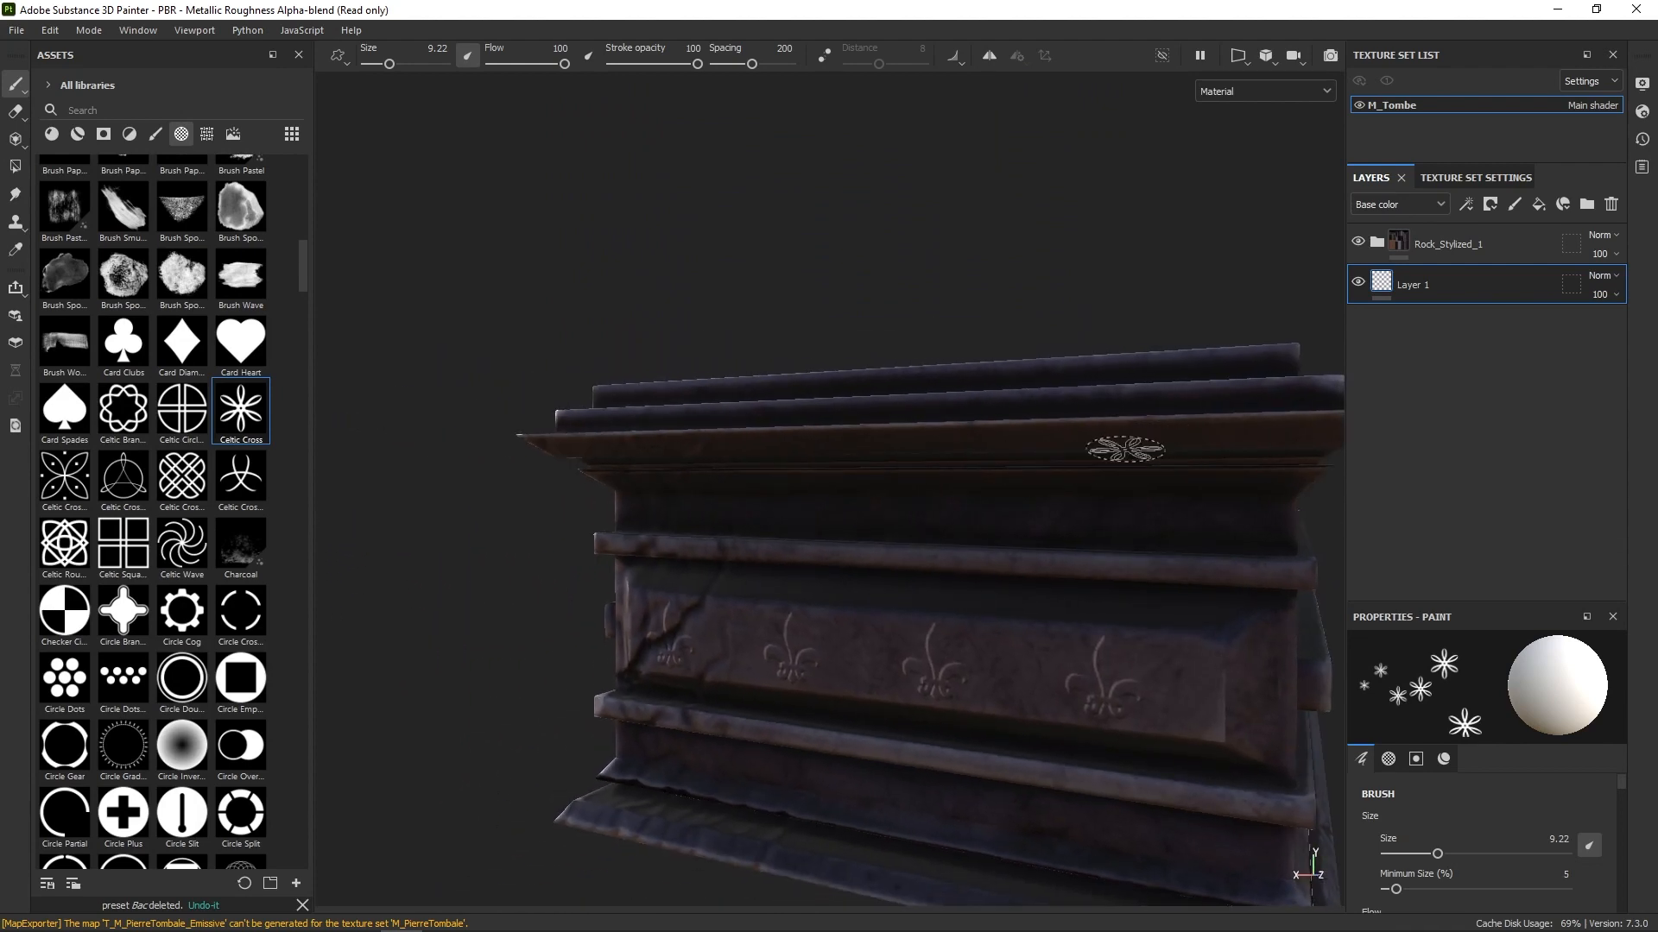
scroll(1121, 451, down, 1)
alt+middle_drag(1160, 412, 1023, 481)
alt+drag(1228, 475, 1287, 429)
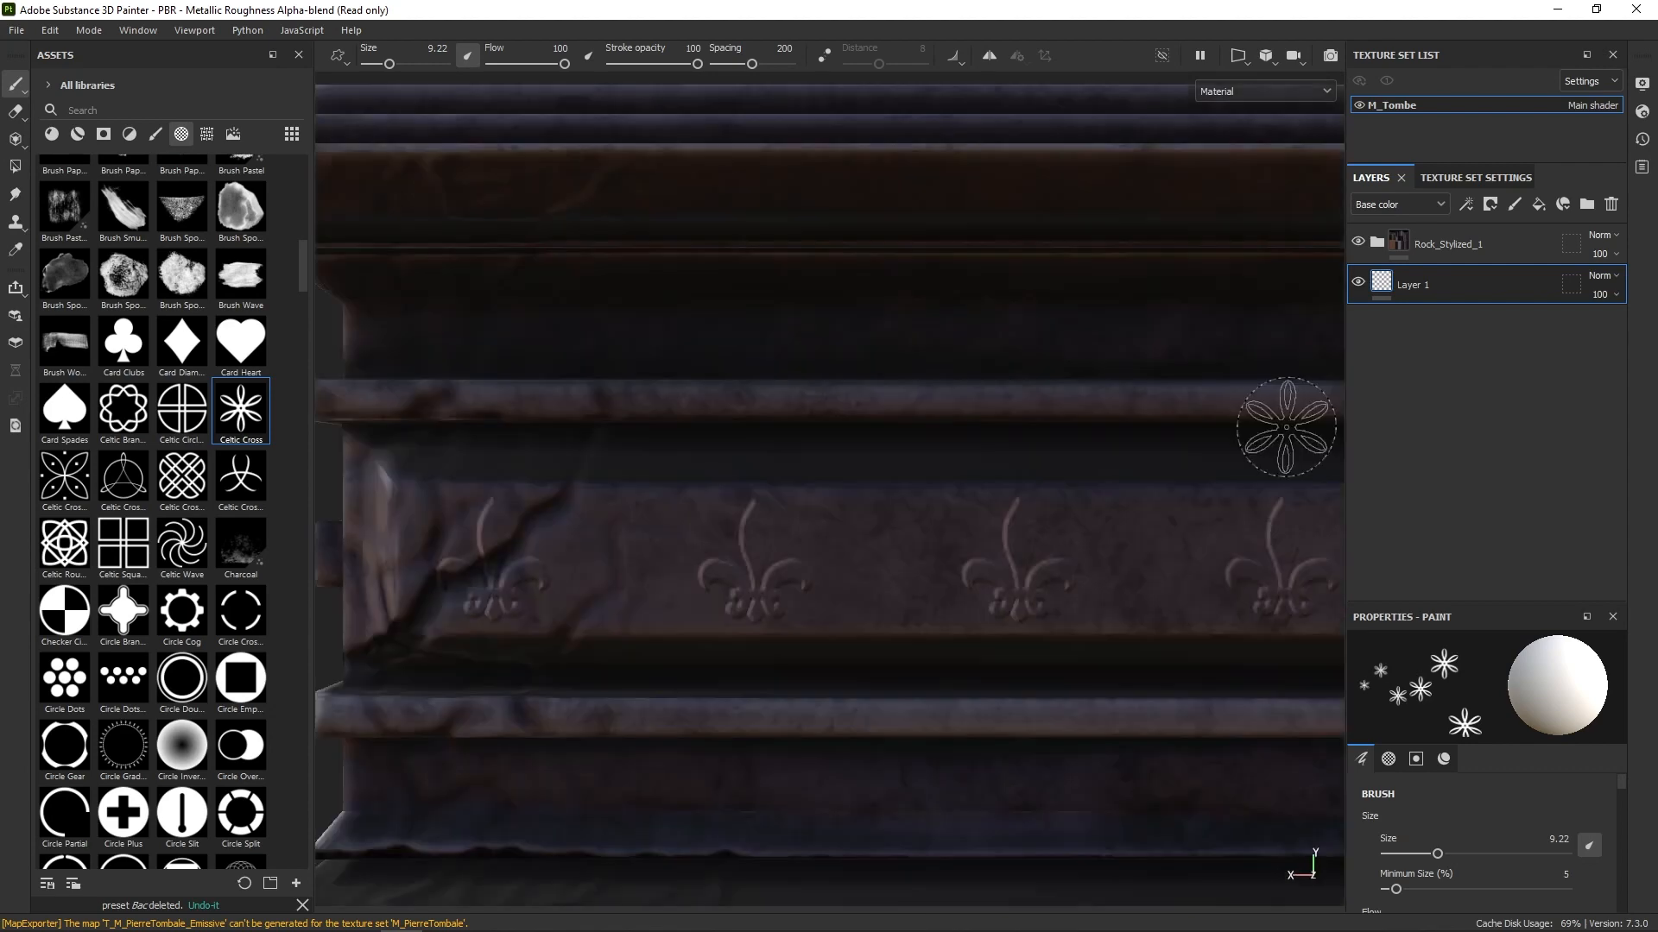
alt+right_drag(1086, 452, 1175, 239)
alt+middle_drag(1130, 355, 1011, 474)
mouse_move(1062, 452)
alt+mouse_down()
mouse_move(1052, 600)
mouse_move(1025, 481)
alt+mouse_up()
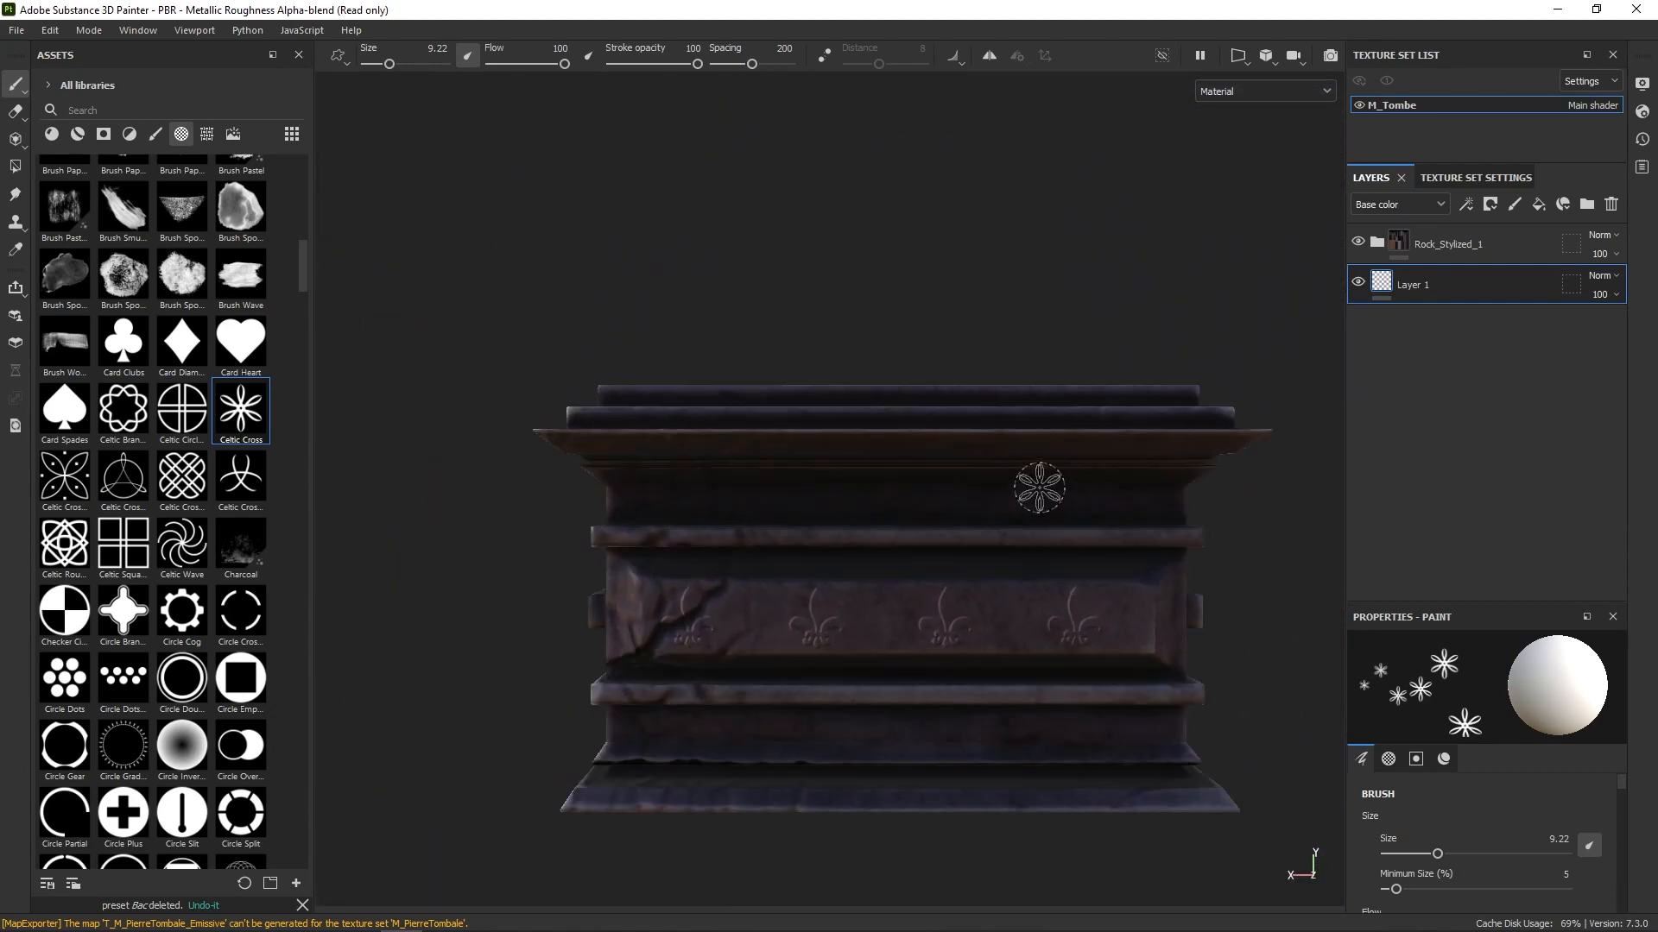
ctrl+right_drag(1018, 612, 1015, 615)
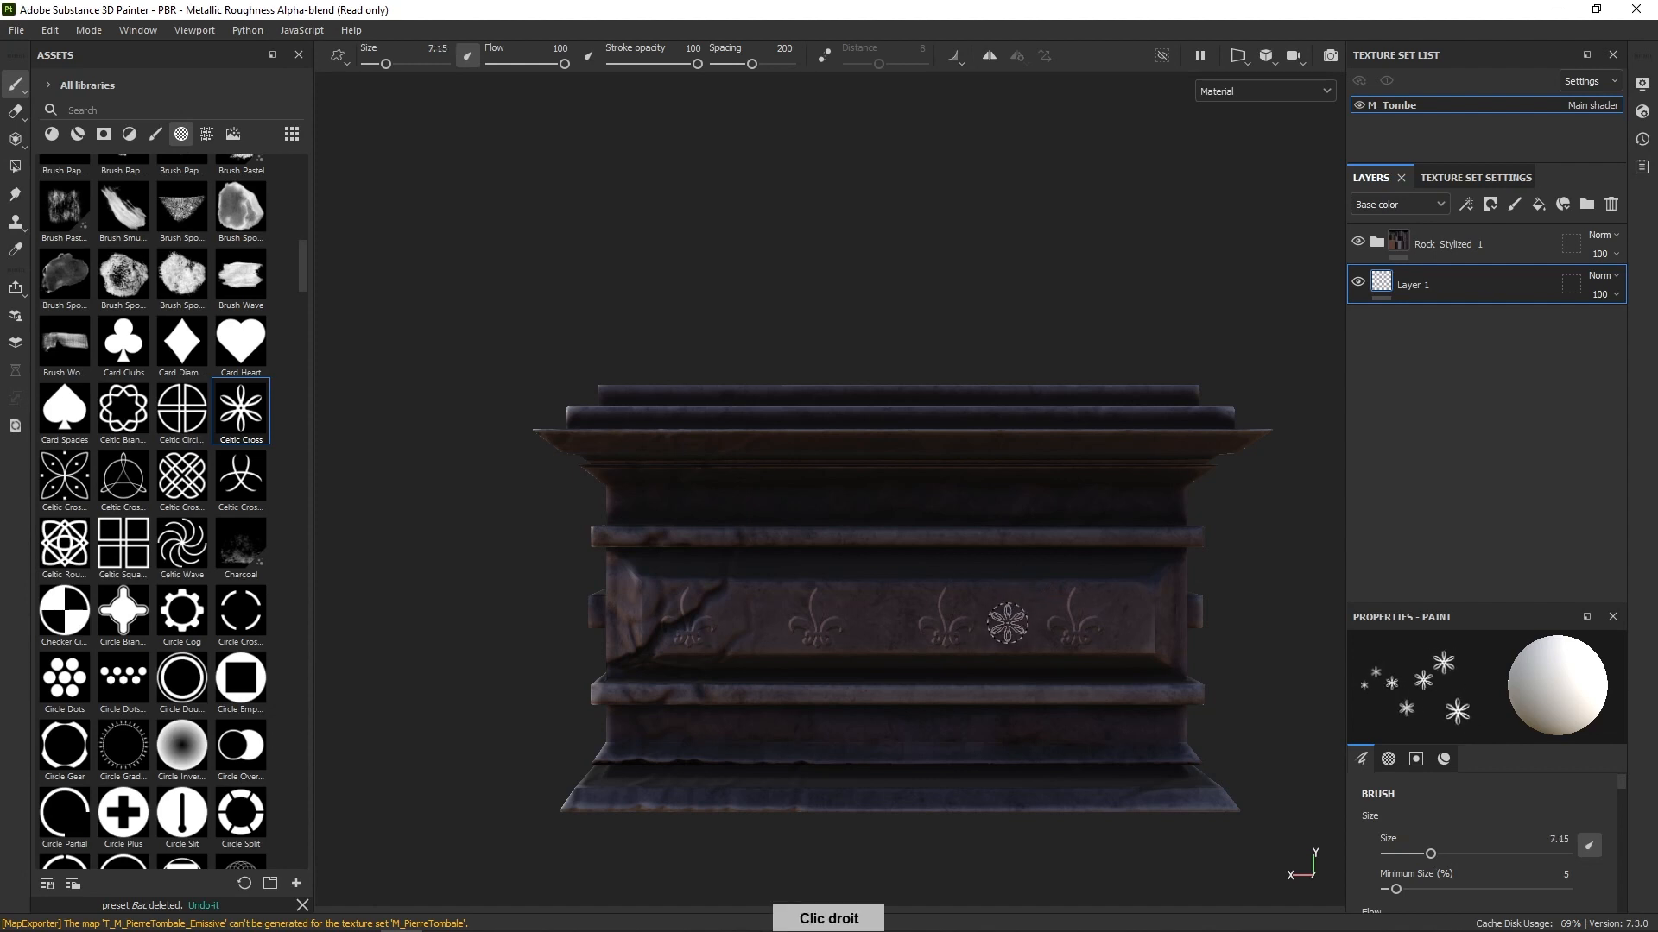
click(1007, 622)
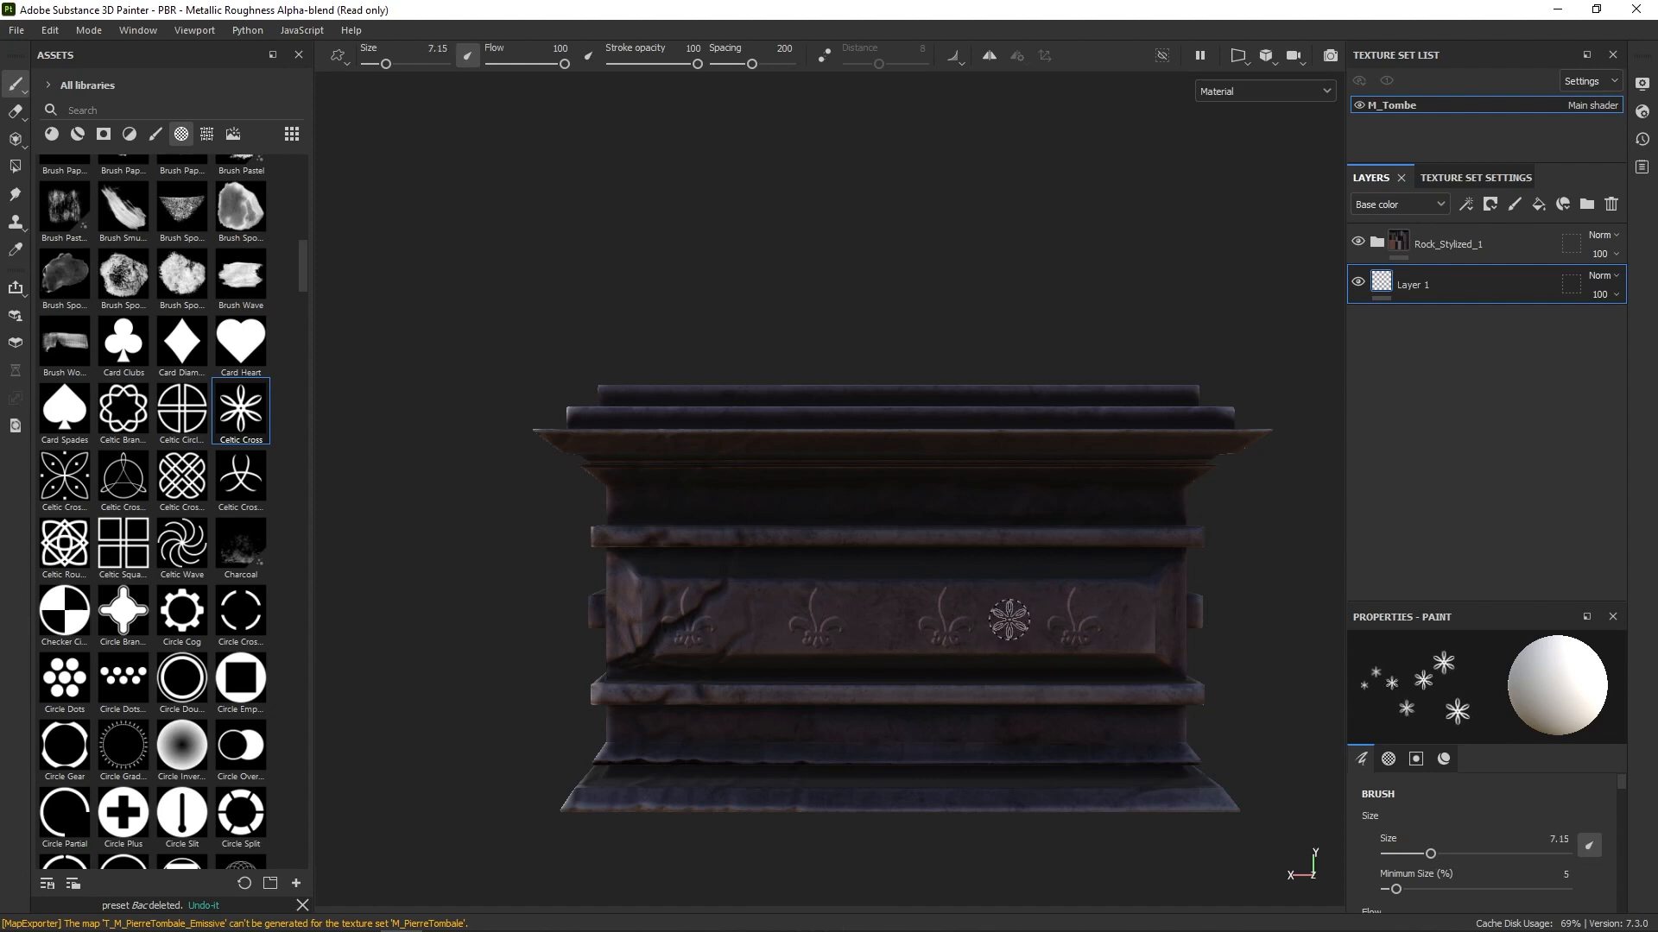
click(874, 622)
click(748, 622)
Step: Stamp a Celtic Cross in each gap between the fleurs-de-lis on the tomb's opposite end panel
alt+right_drag(1203, 665, 1195, 469)
alt+middle_drag(1208, 561, 1012, 590)
alt+drag(1012, 590, 889, 626)
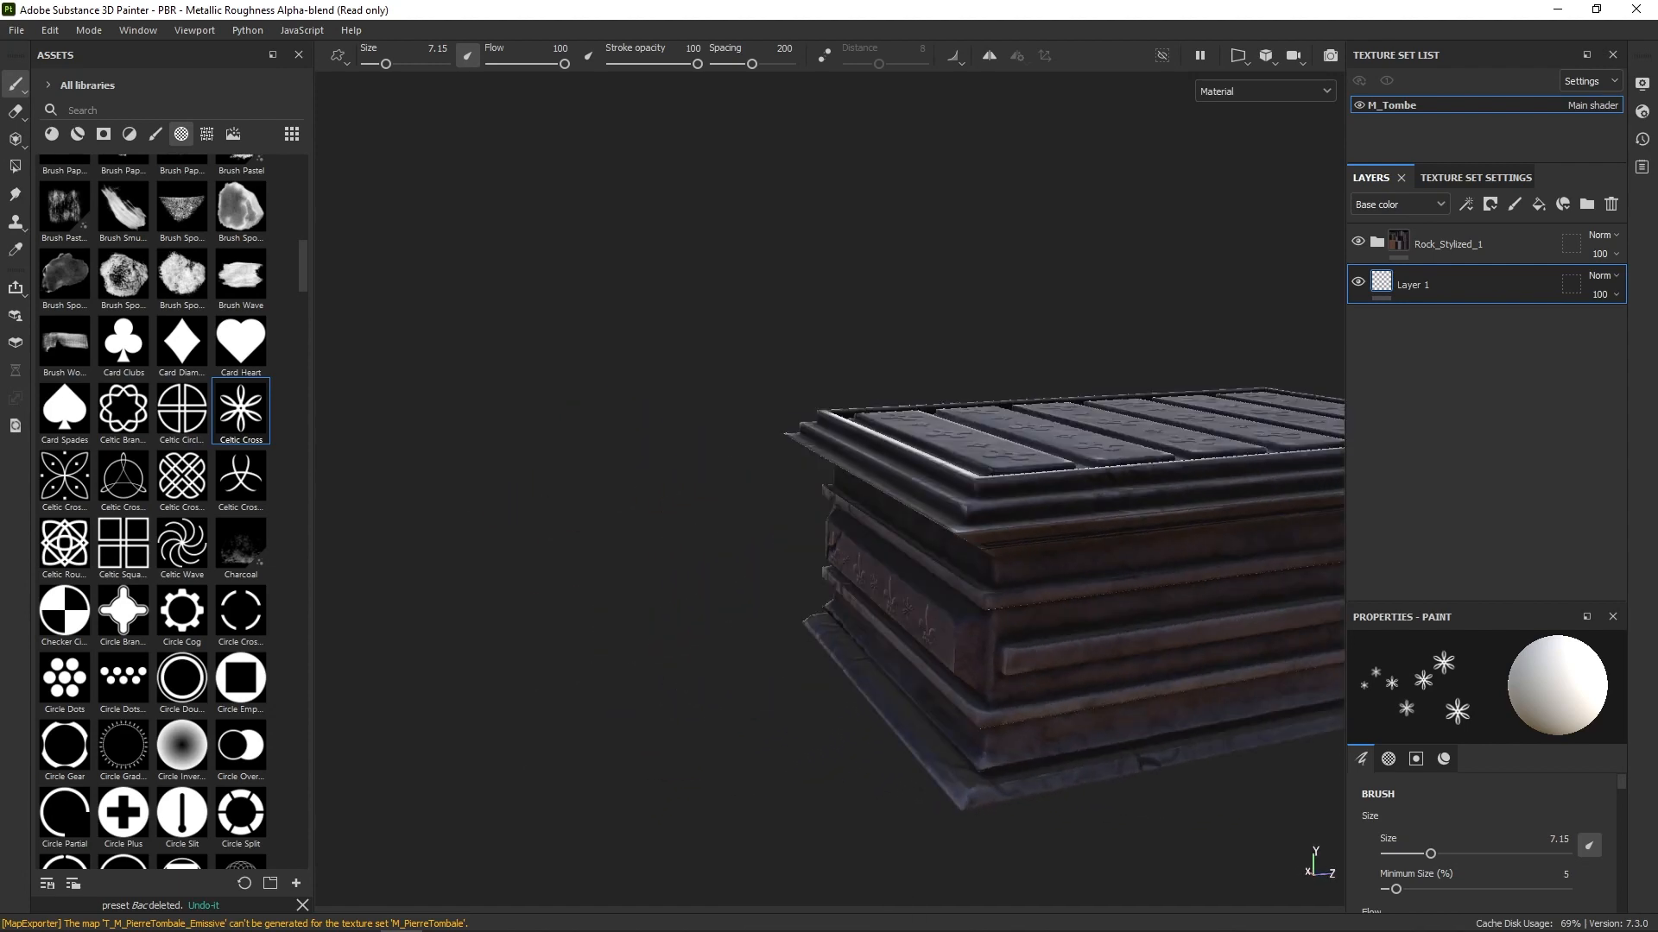
mouse_move(1203, 581)
middle_down()
mouse_move(1184, 562)
mouse_move(1063, 590)
mouse_move(1030, 580)
middle_up()
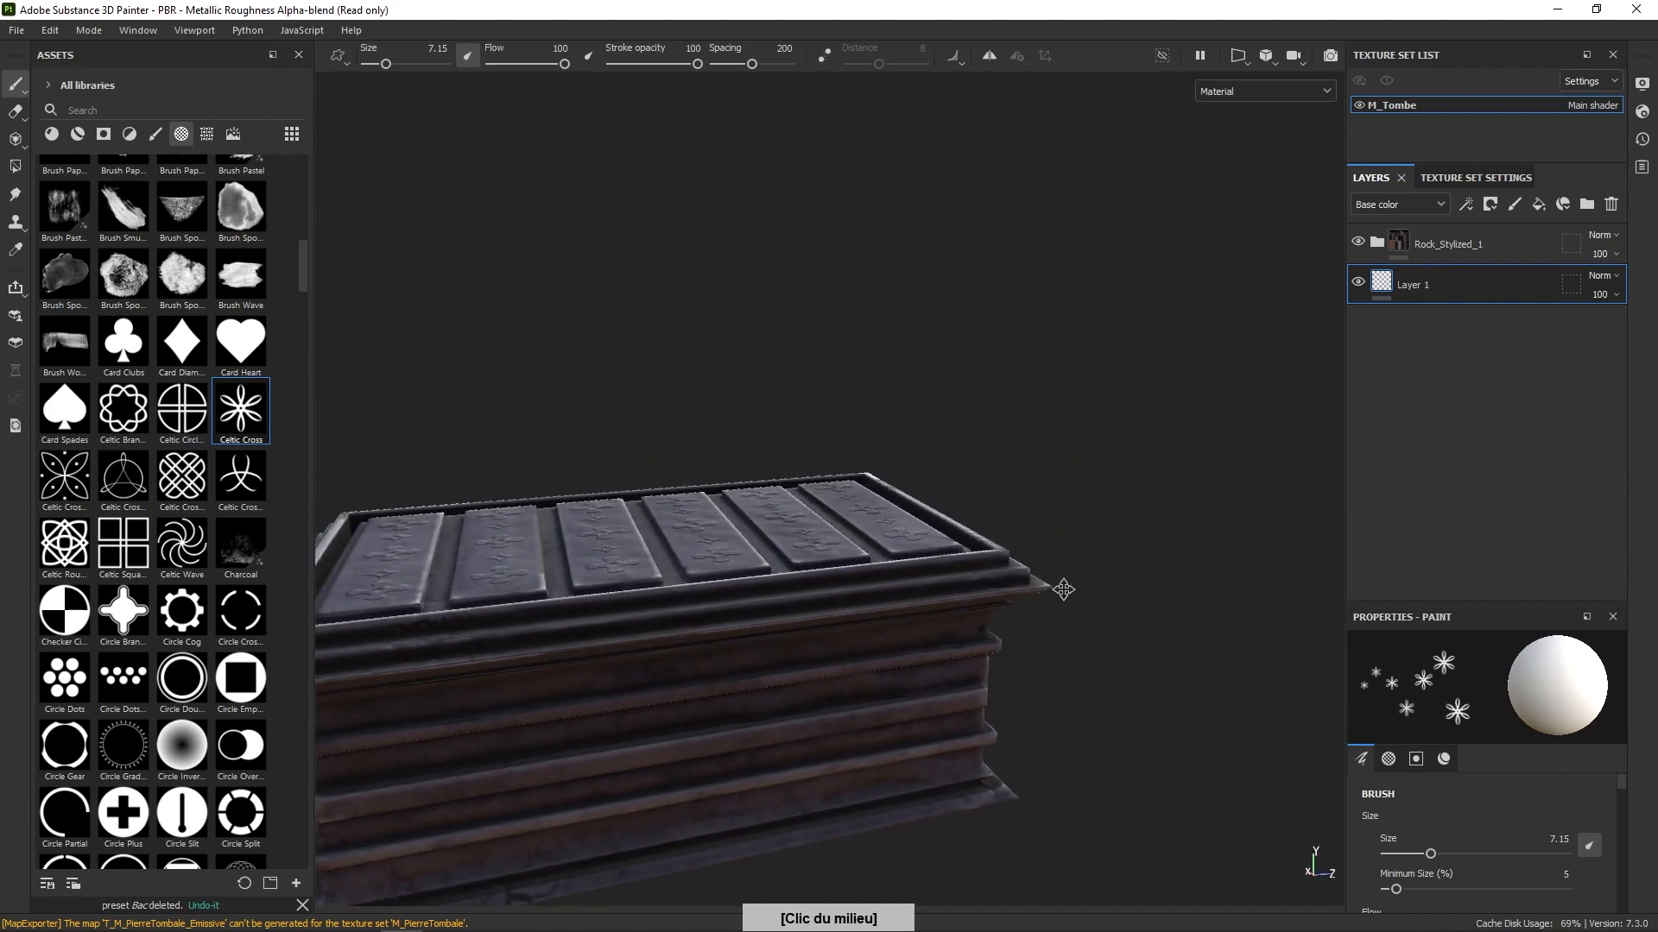
alt+drag(1030, 580, 990, 627)
mouse_move(1164, 583)
alt+mouse_down()
mouse_move(1092, 605)
mouse_move(1006, 522)
alt+mouse_up()
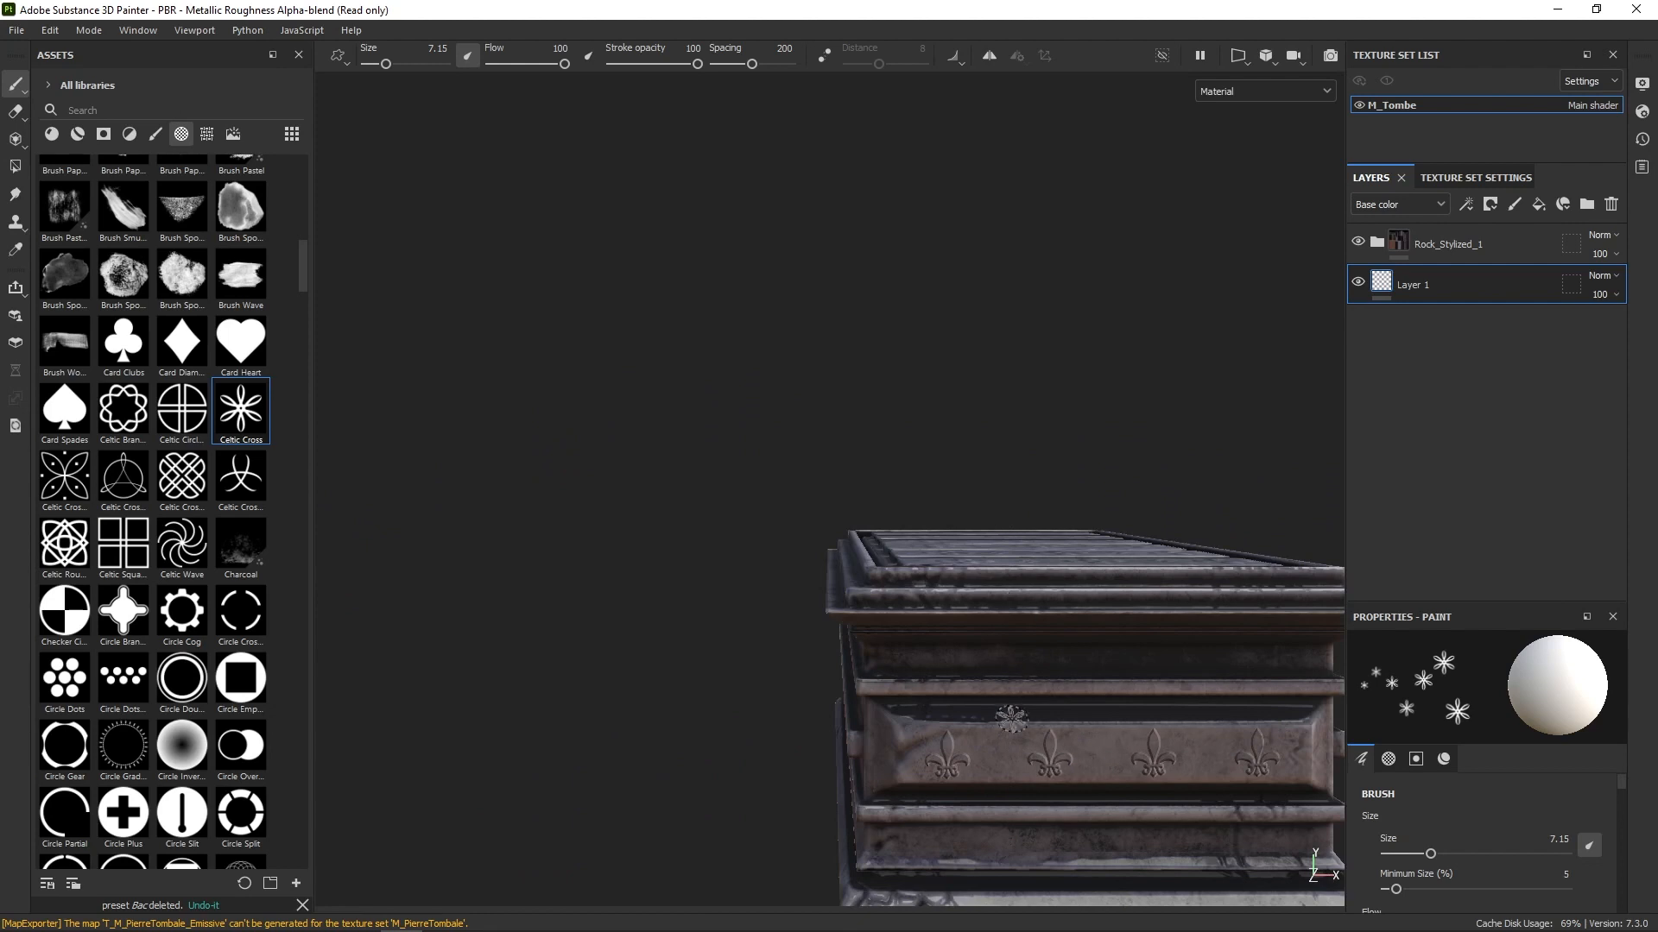
click(997, 756)
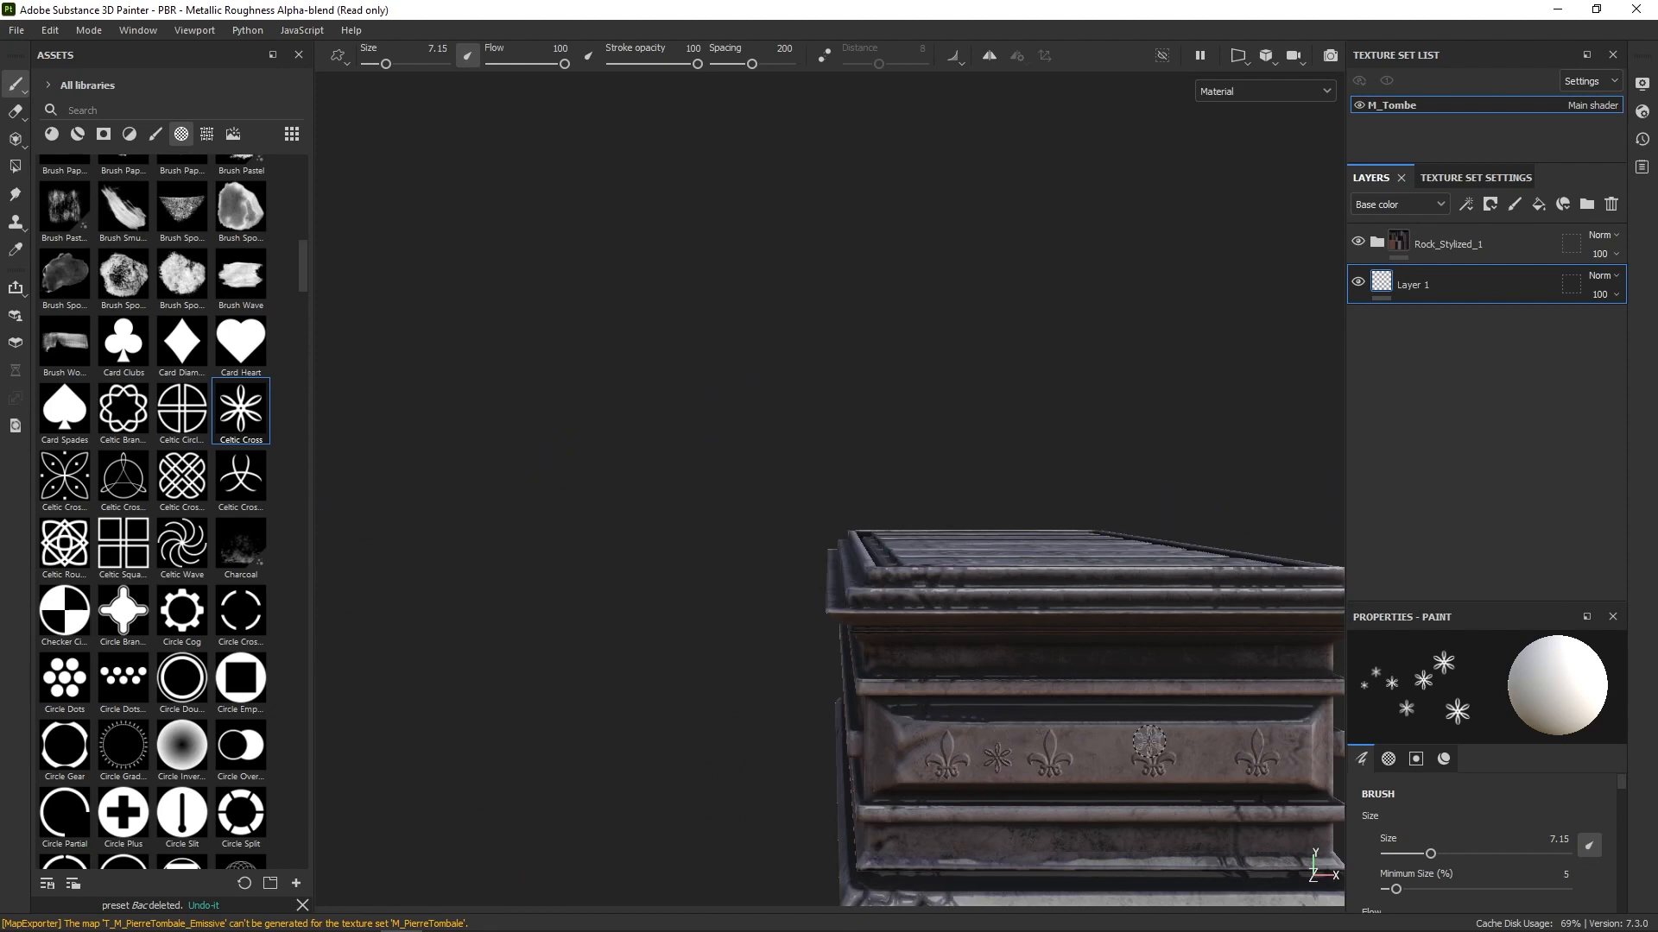
click(1103, 757)
middle_drag(1180, 665, 1004, 560)
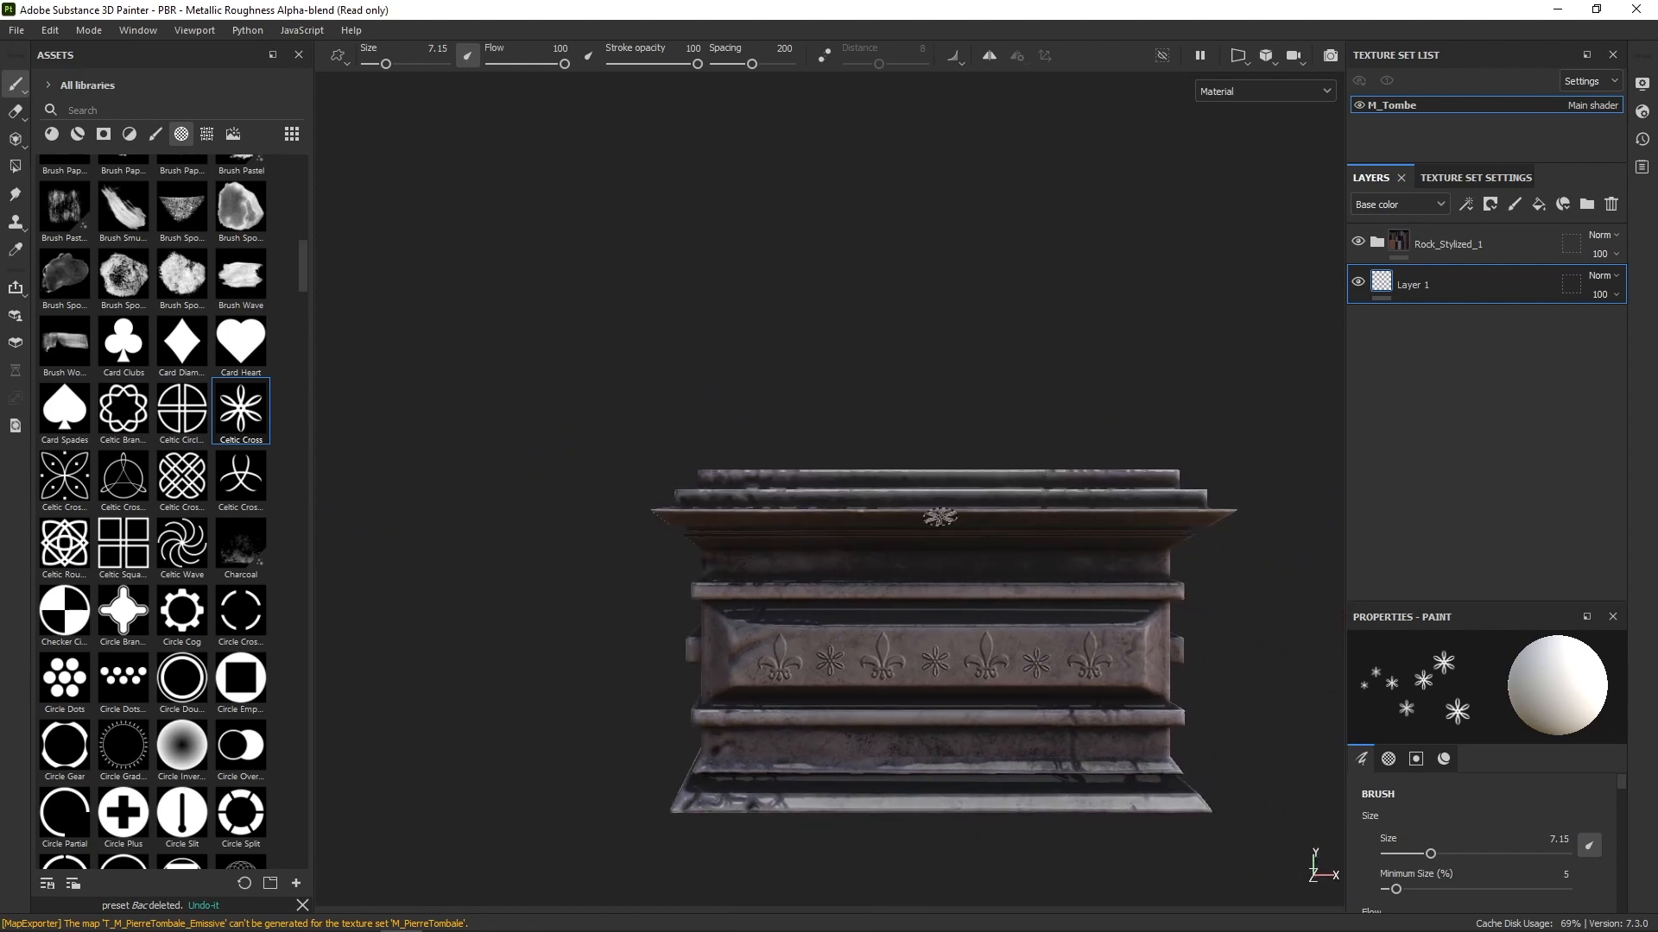
alt+drag(958, 326, 935, 484)
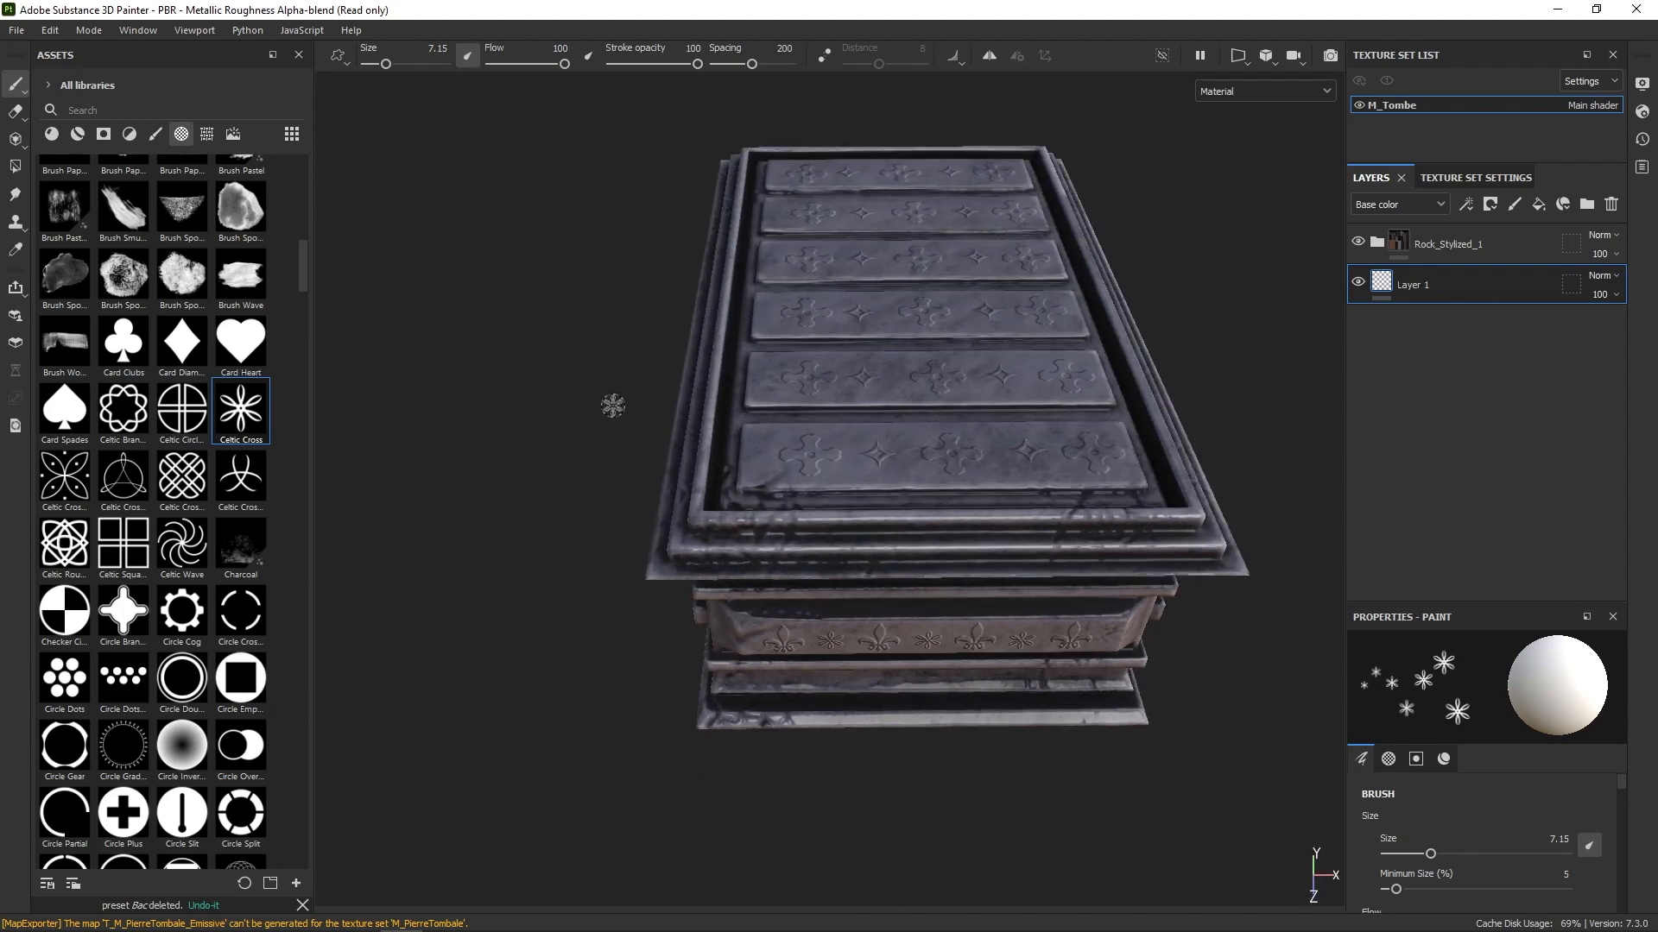
Step: Start a texture export and browse to the Export_Textures/Assets folder under 04 - Substance Painter for the output directory
click(16, 30)
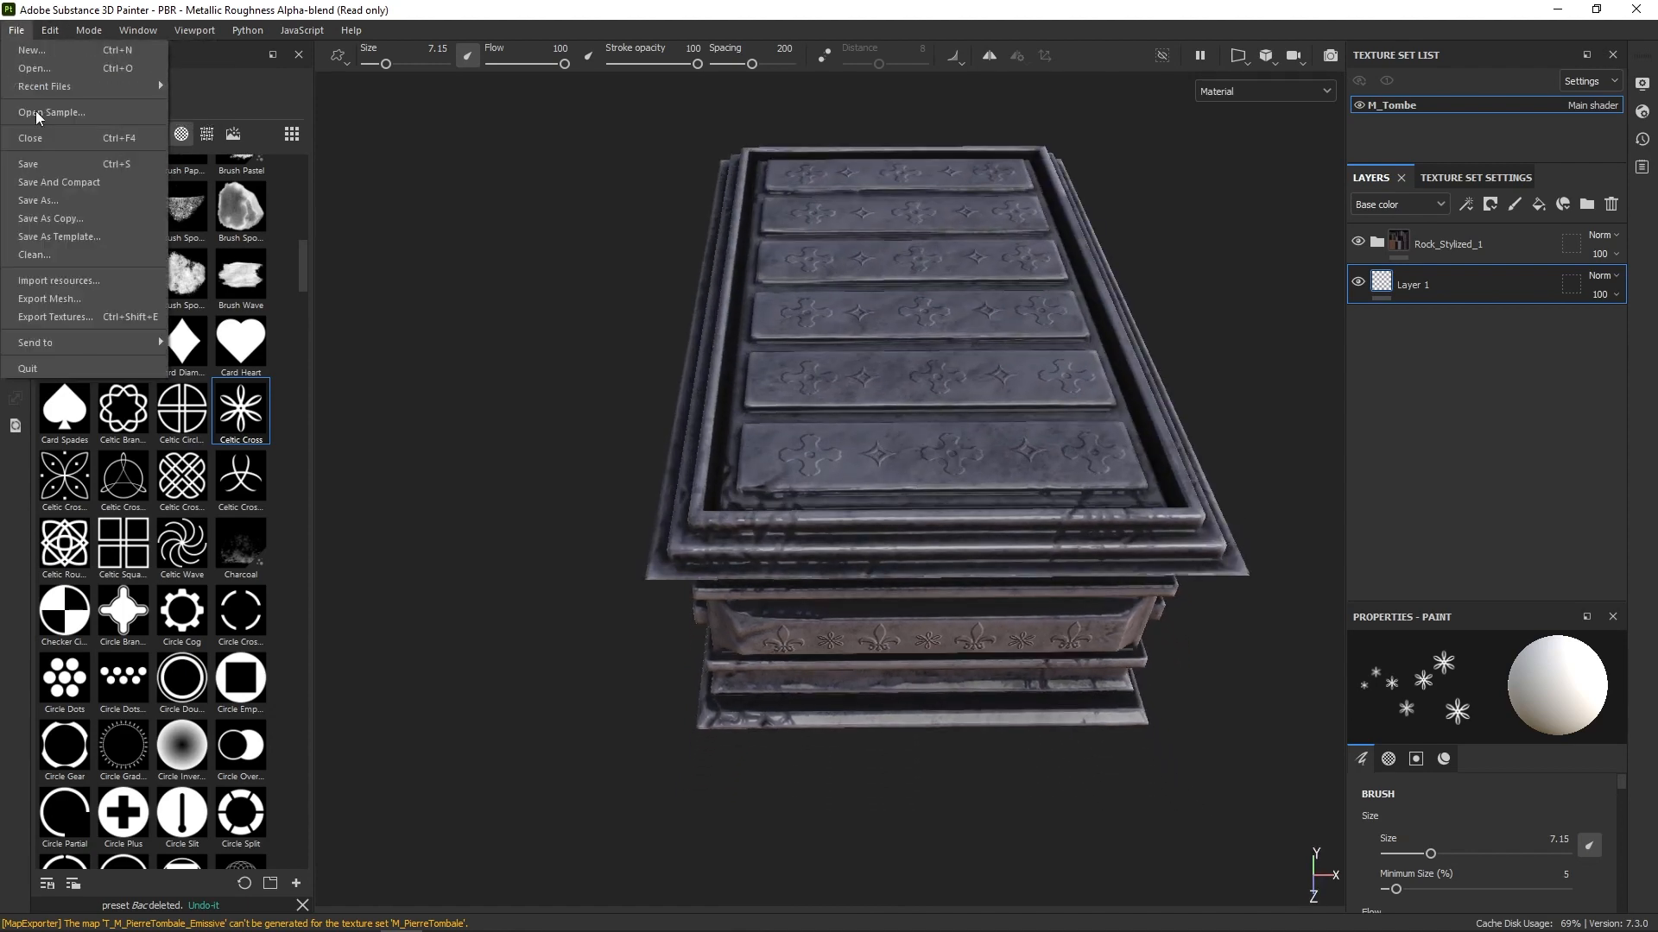
click(52, 317)
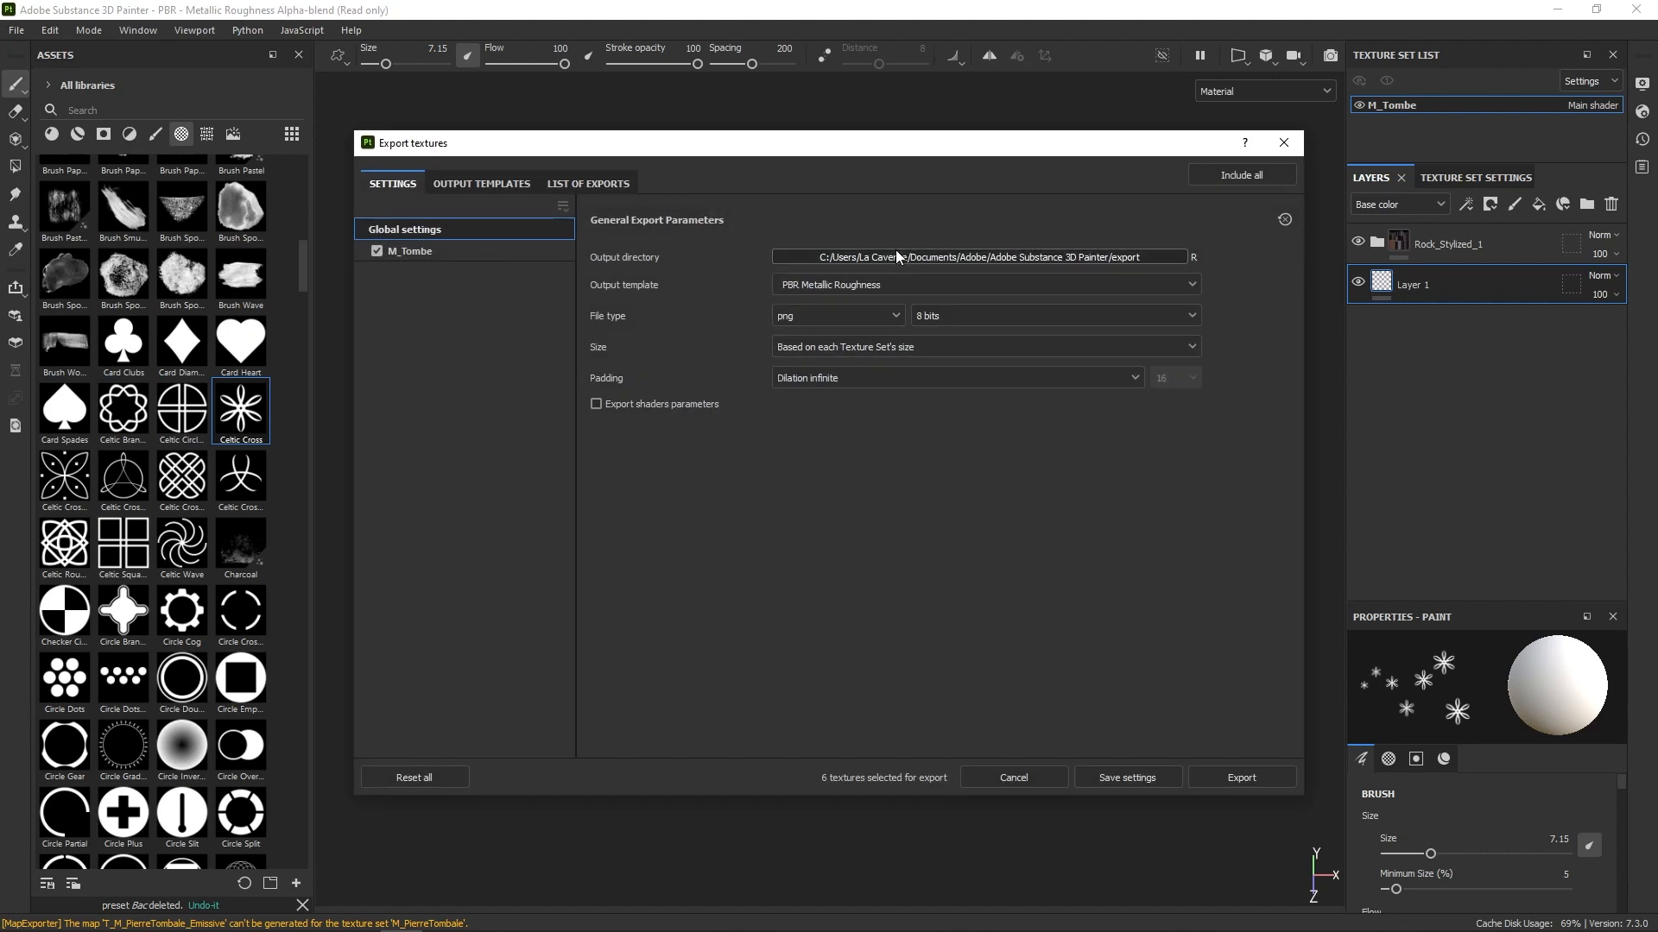
click(896, 256)
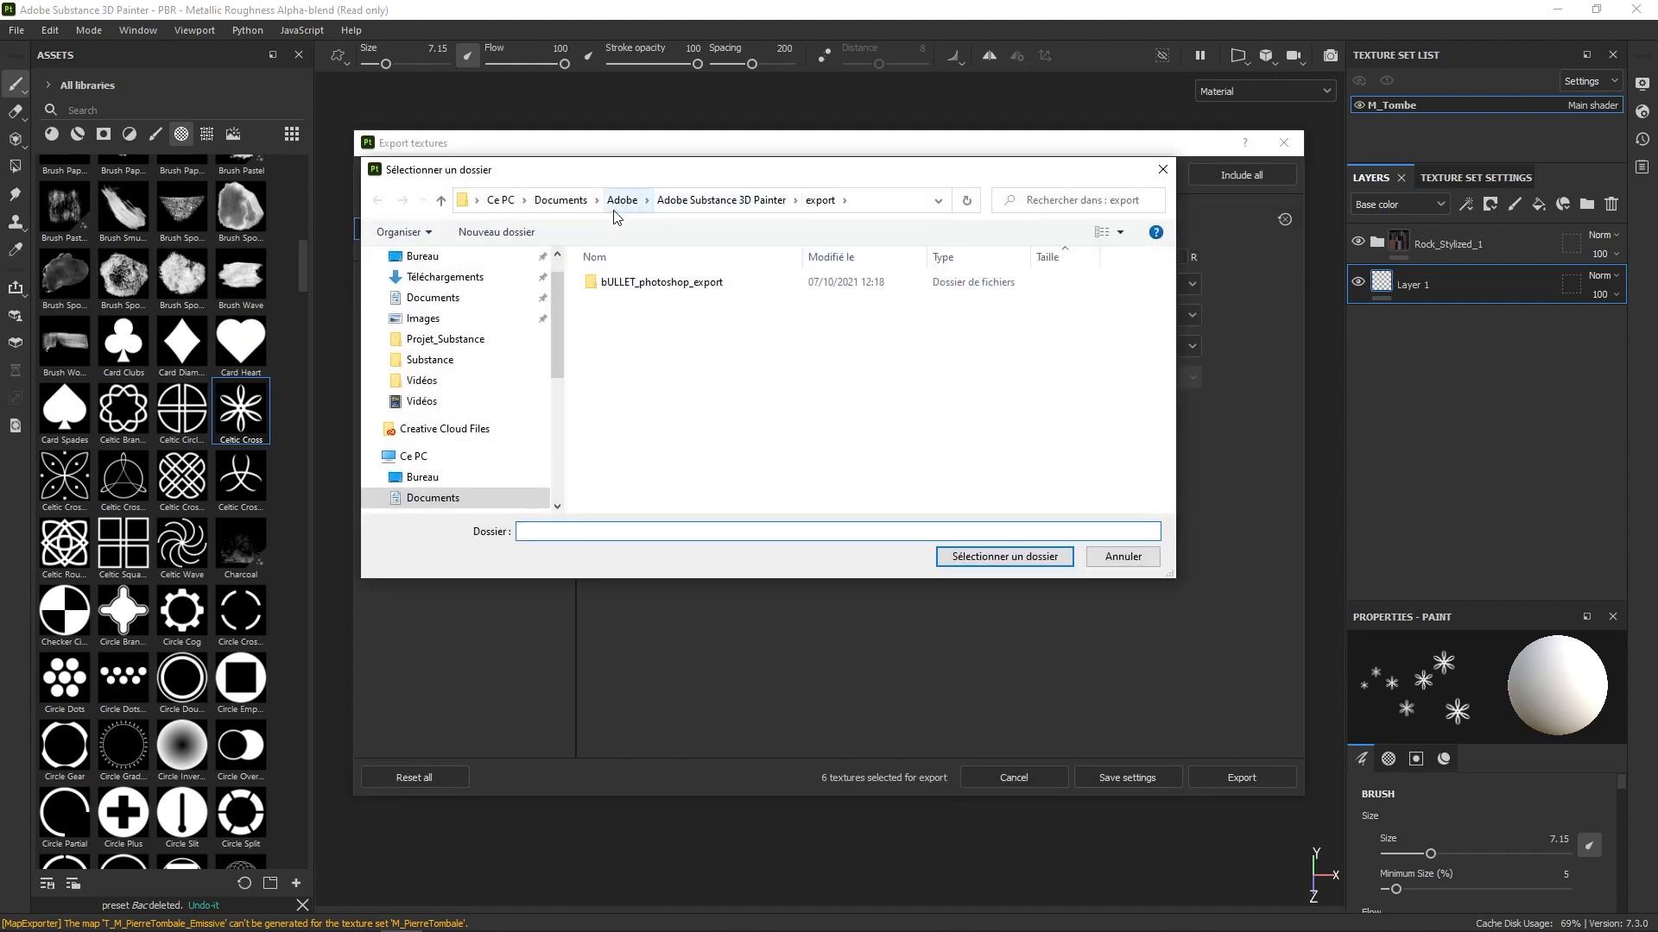
click(446, 338)
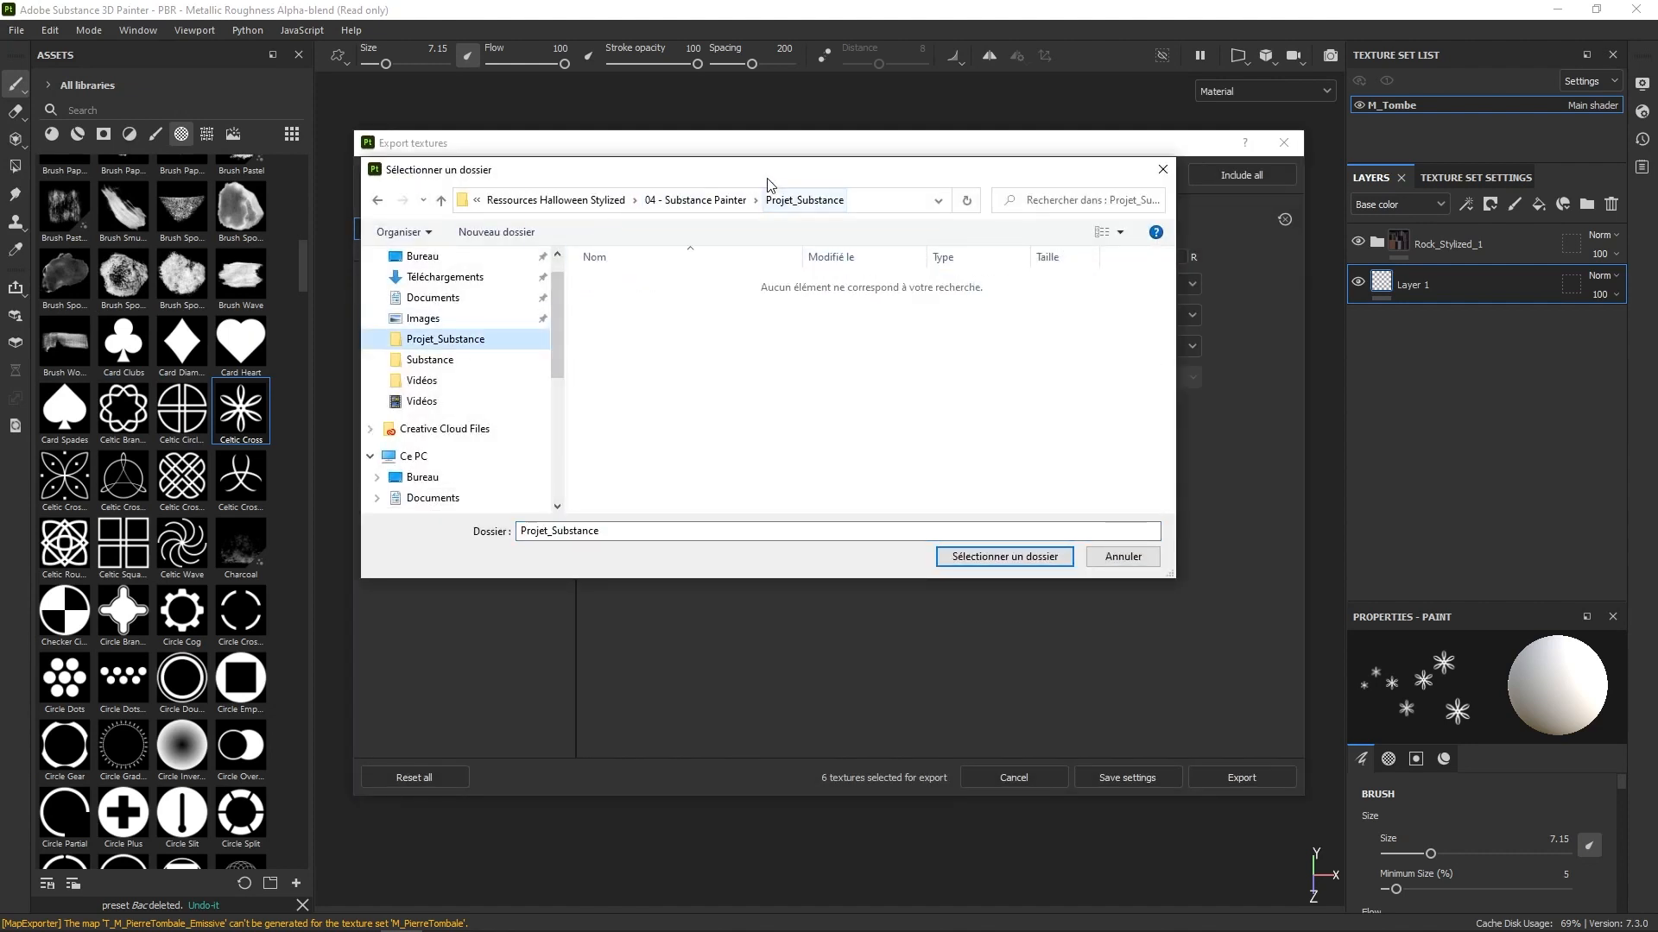
click(730, 199)
double_click(638, 281)
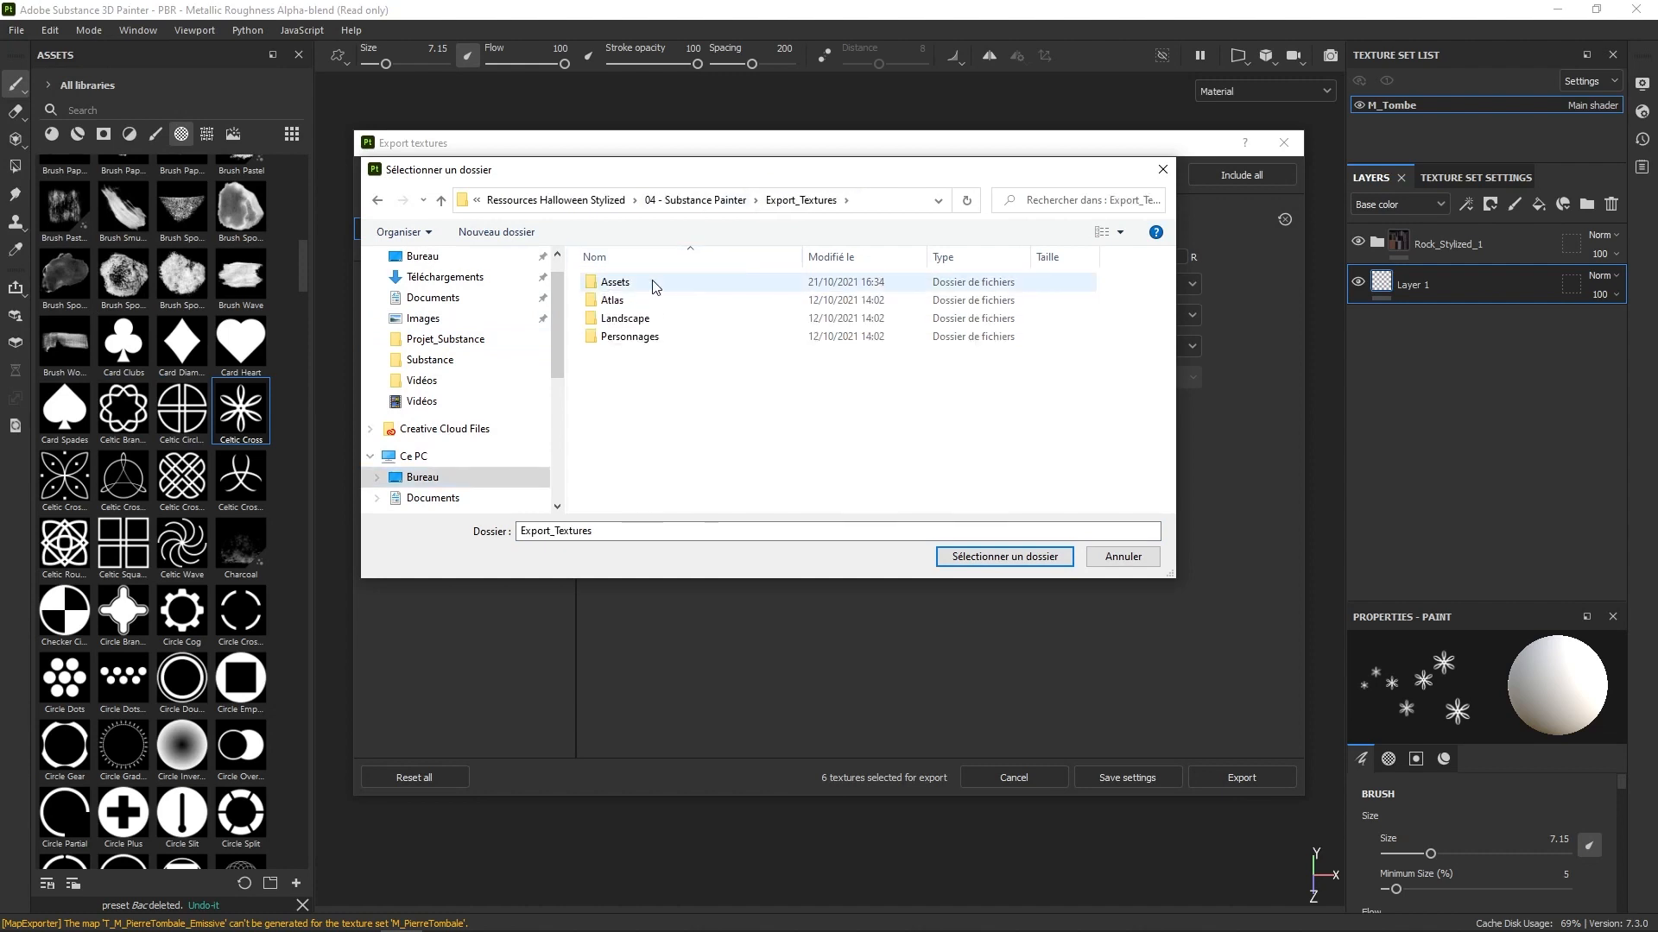
double_click(654, 285)
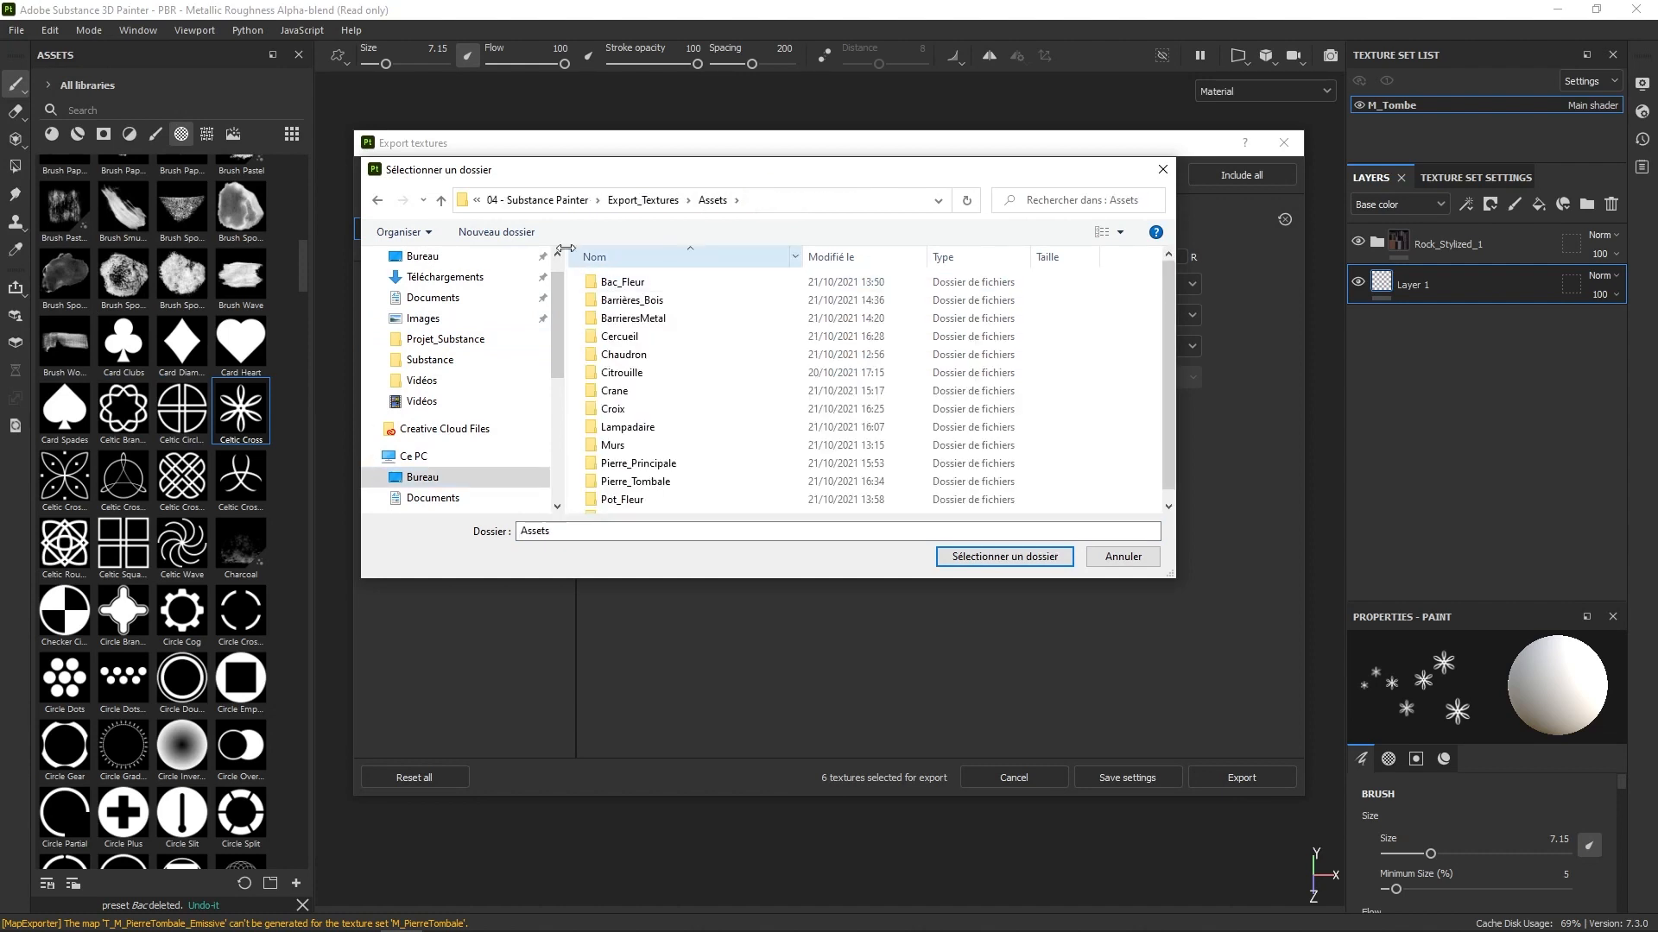
Step: Create a folder named Tombe inside Assets and set it as the export's output directory
click(497, 231)
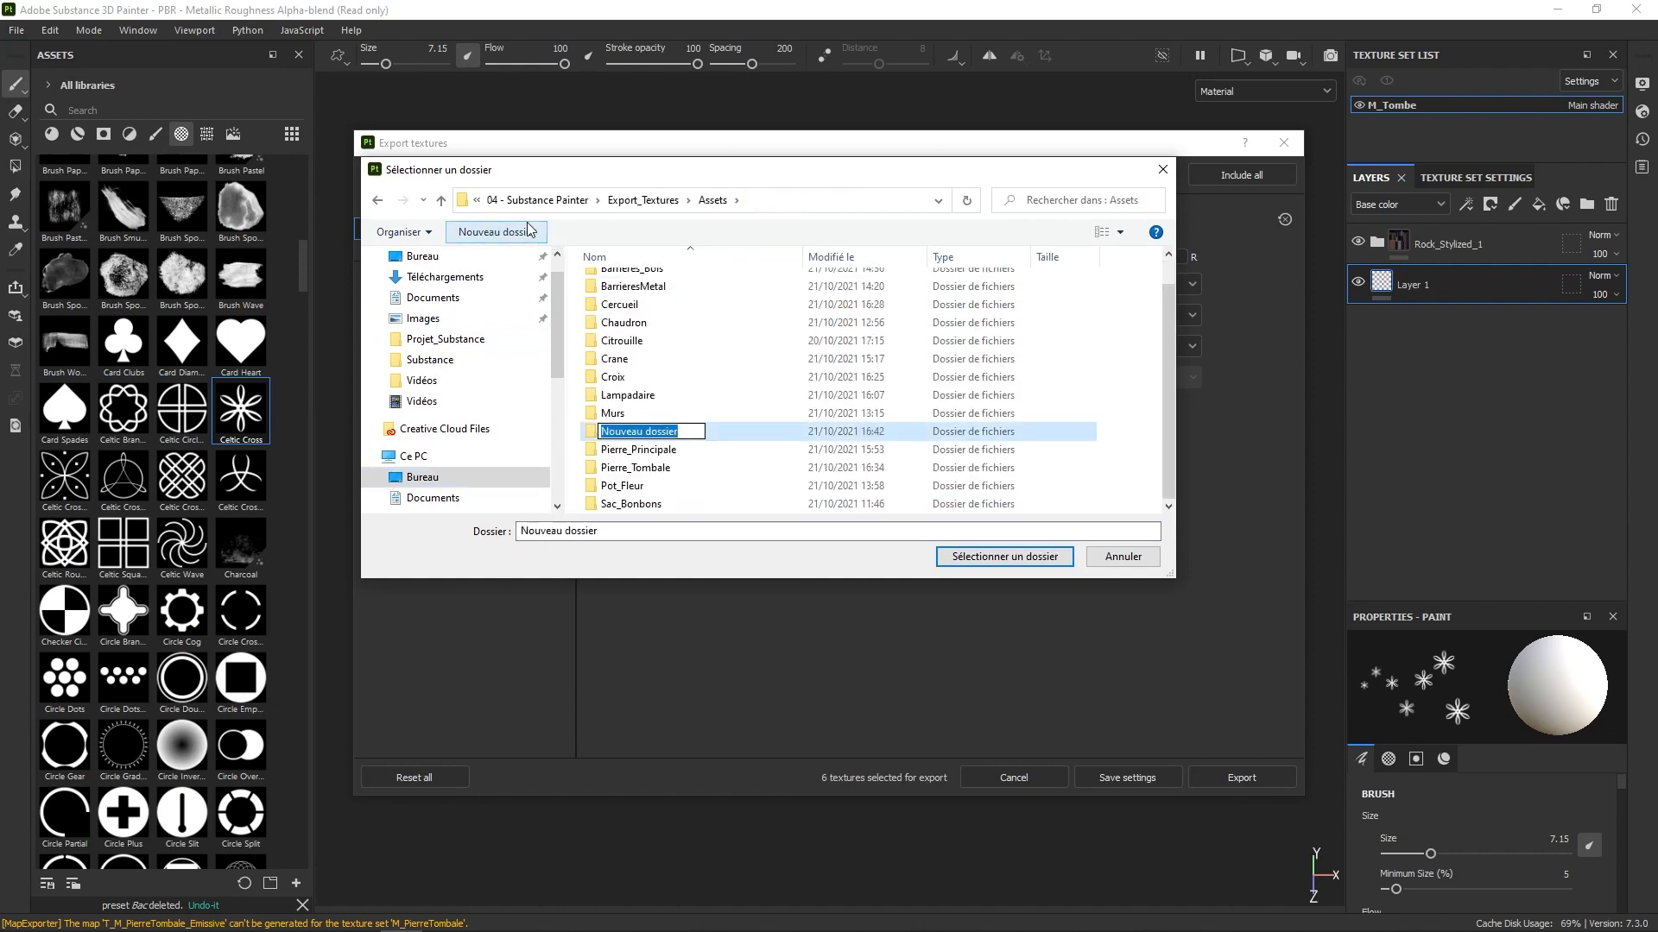
text(T)
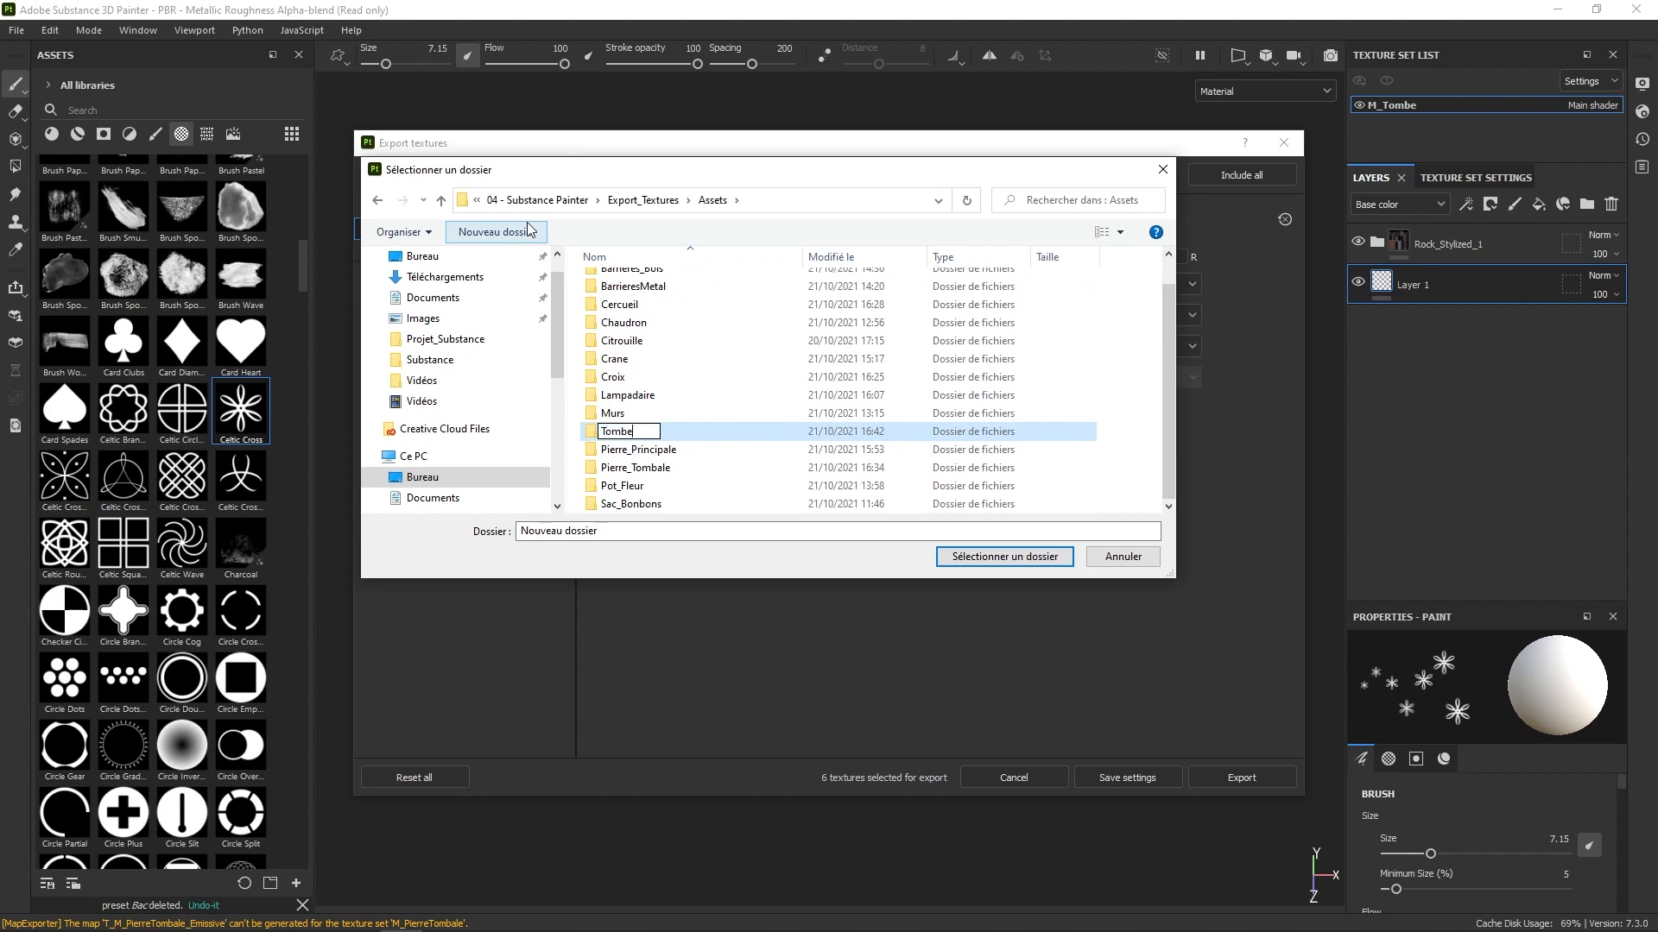
text(ombe)
key(Return)
double_click(635, 499)
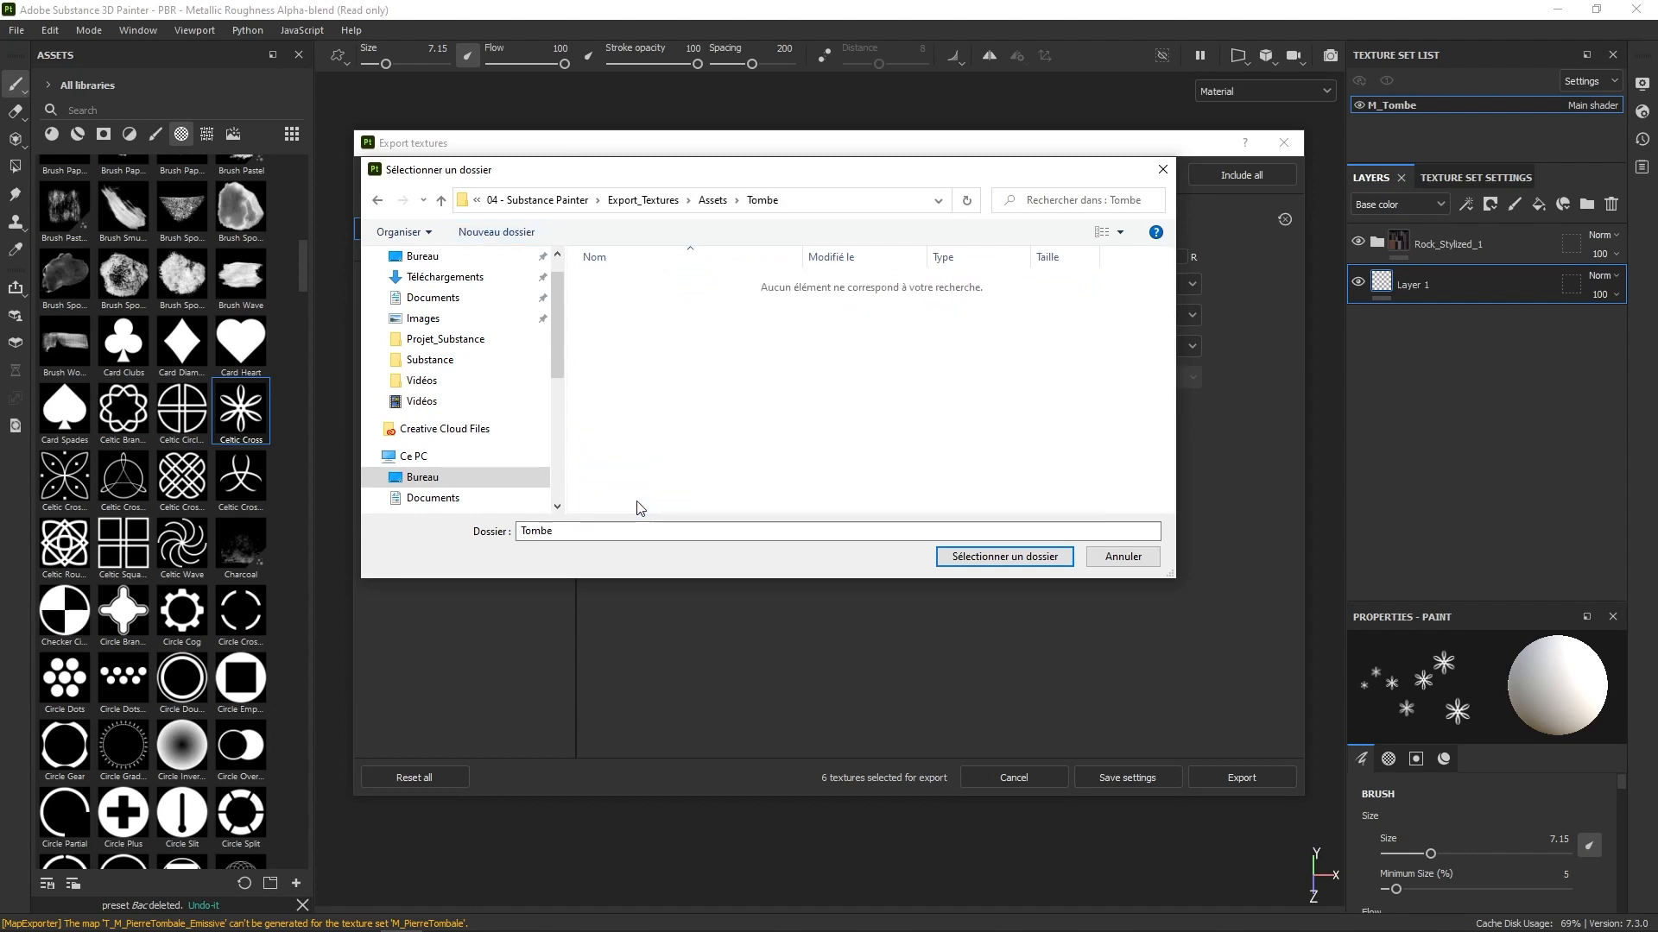
click(958, 556)
Step: Export the M_Tombe textures at 2048x2048 with the Unreal_Optimized template and the file type based on the output template
click(895, 279)
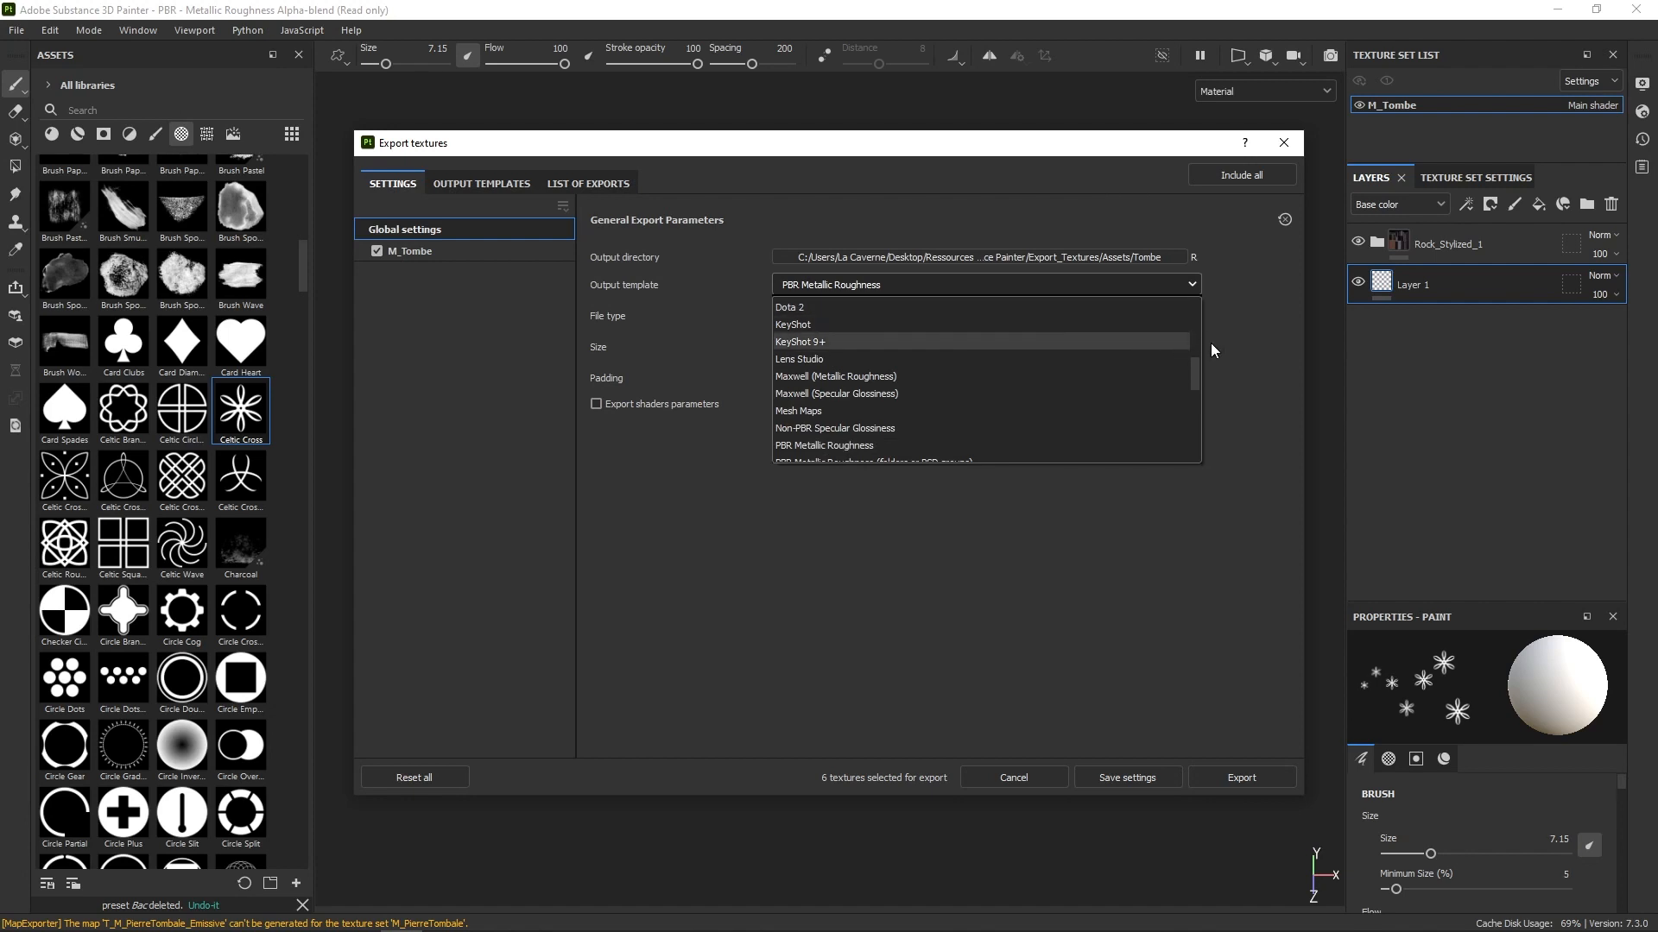
drag(1193, 338, 1192, 436)
click(849, 393)
click(868, 319)
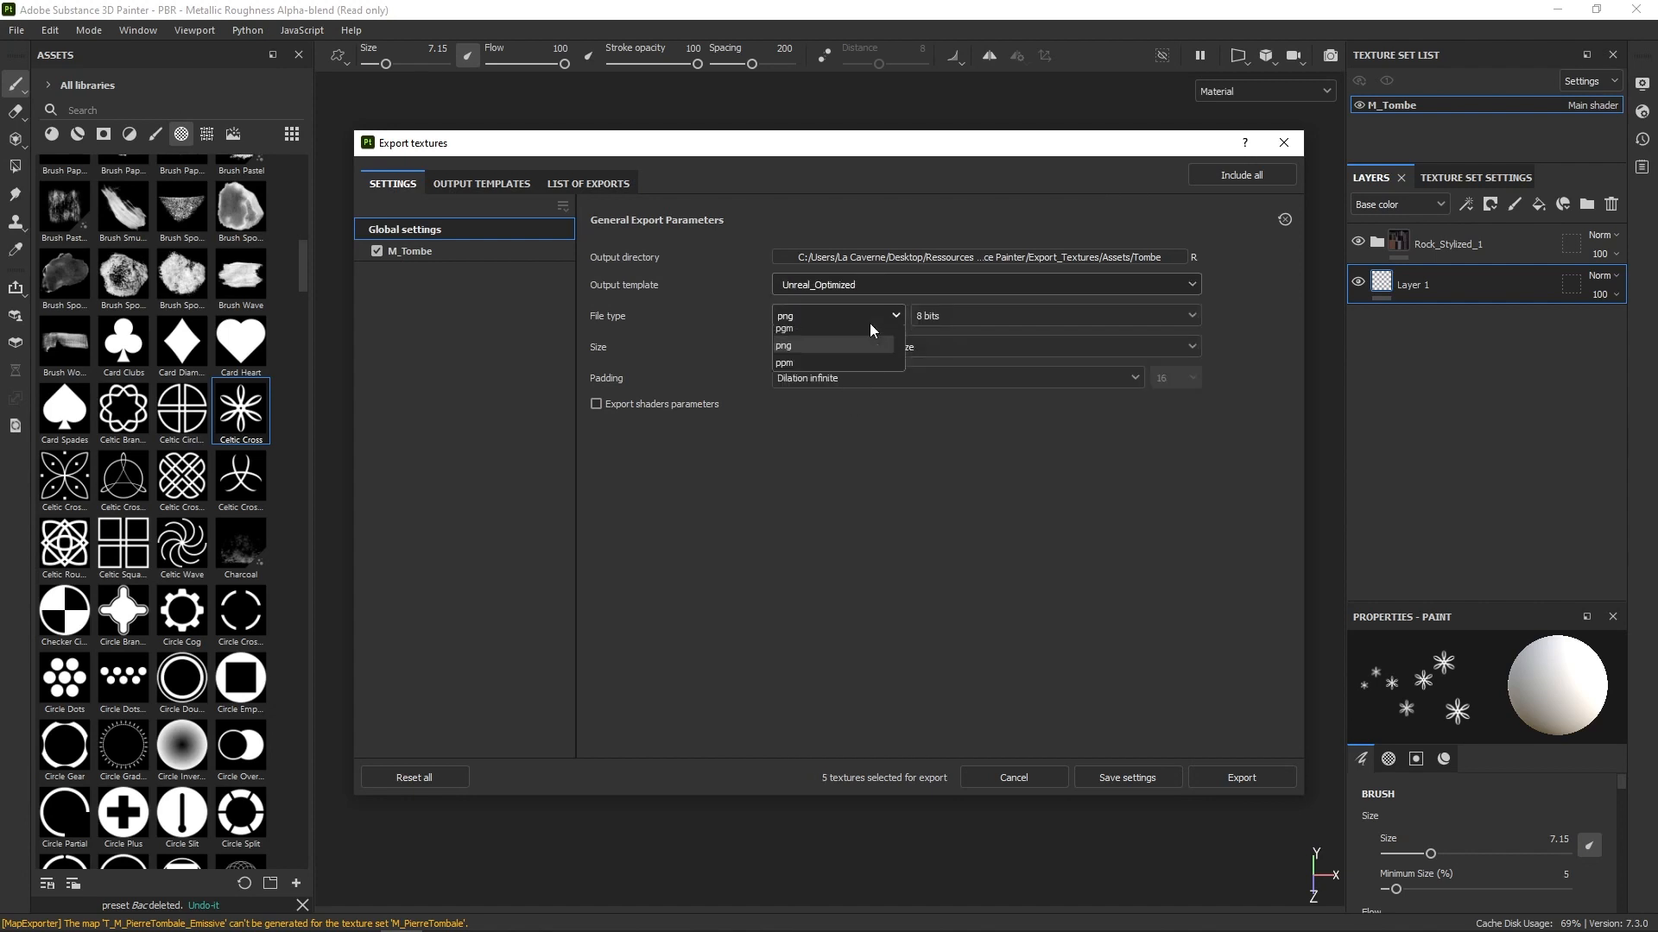
click(867, 340)
click(947, 352)
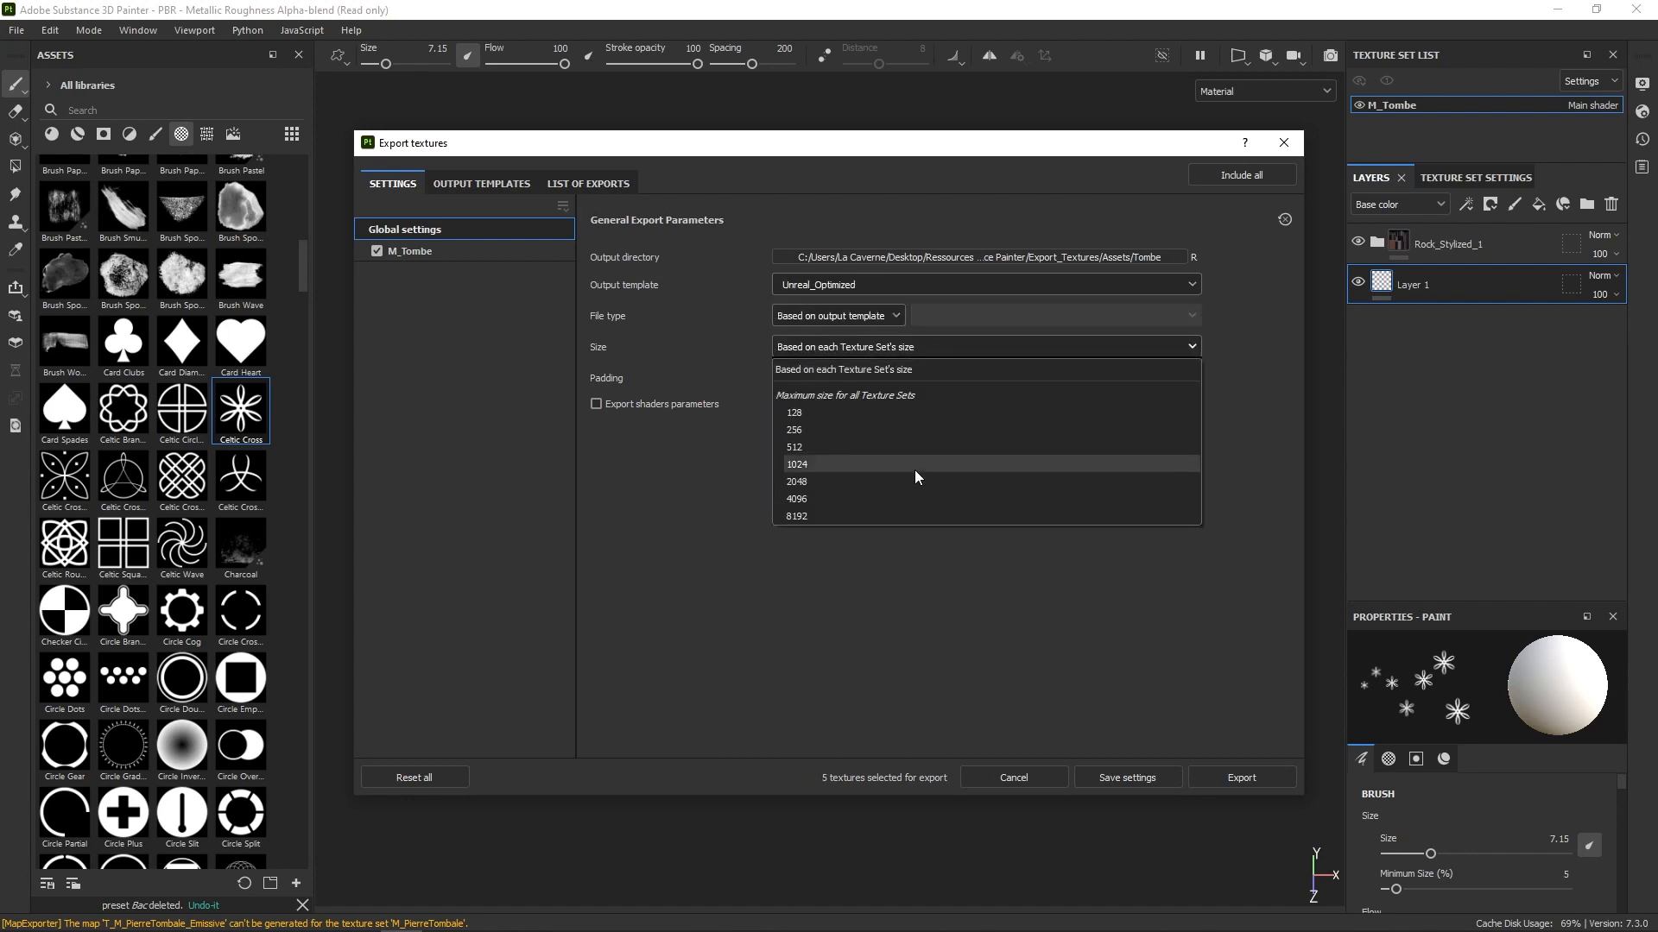
click(843, 469)
click(1233, 779)
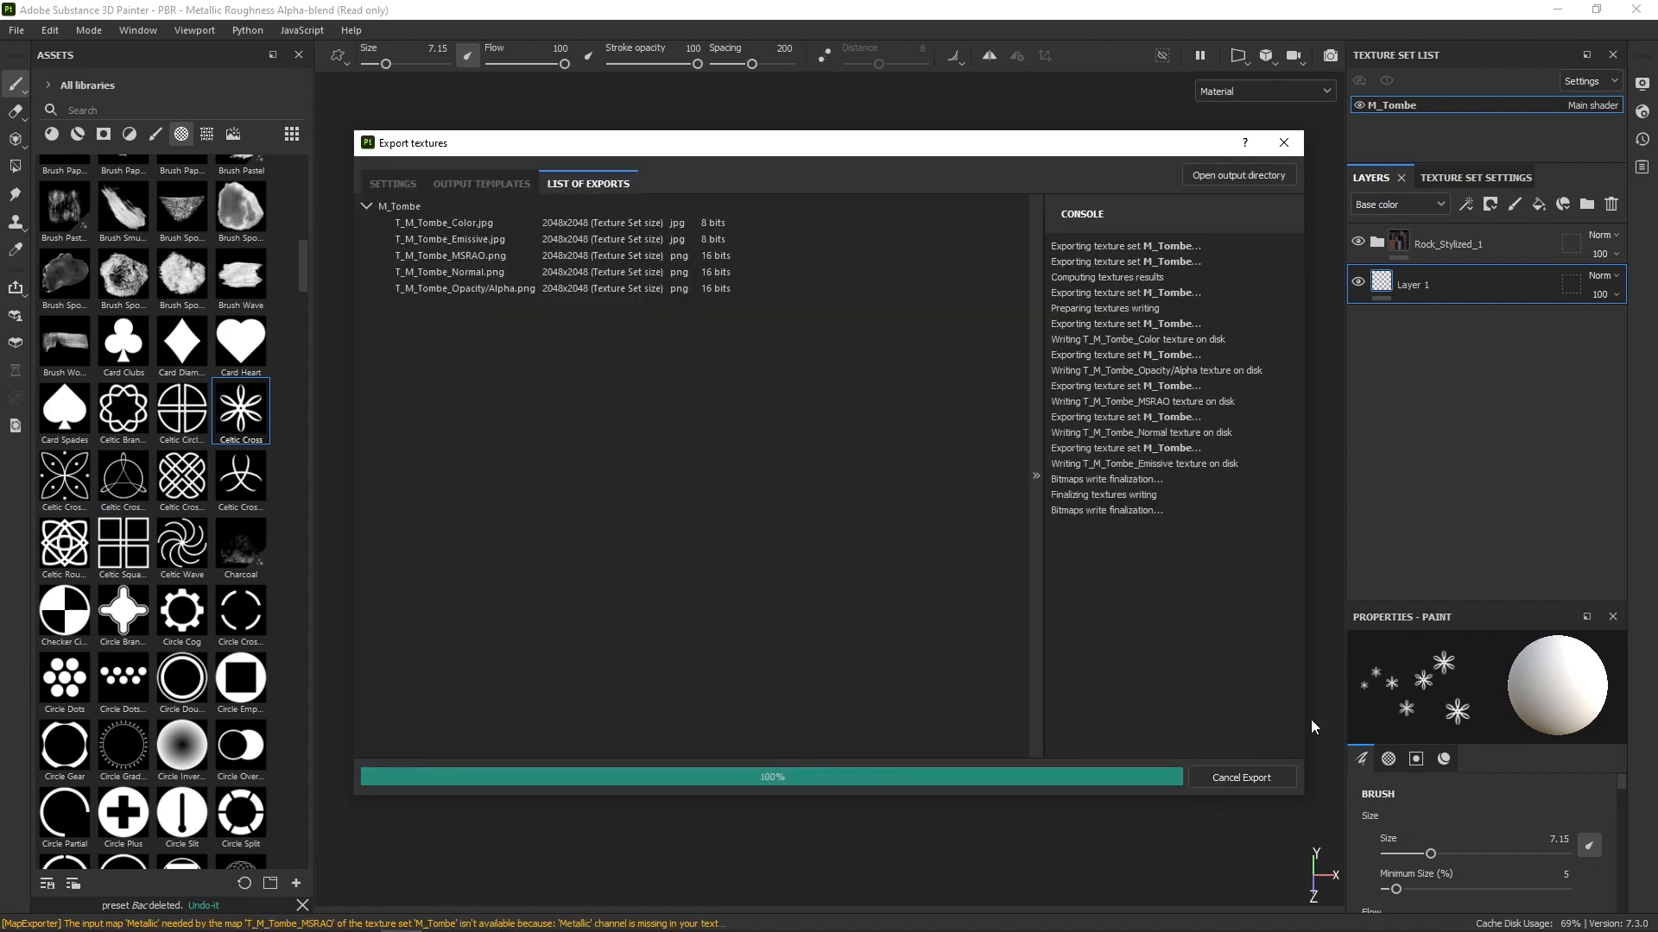
click(1295, 144)
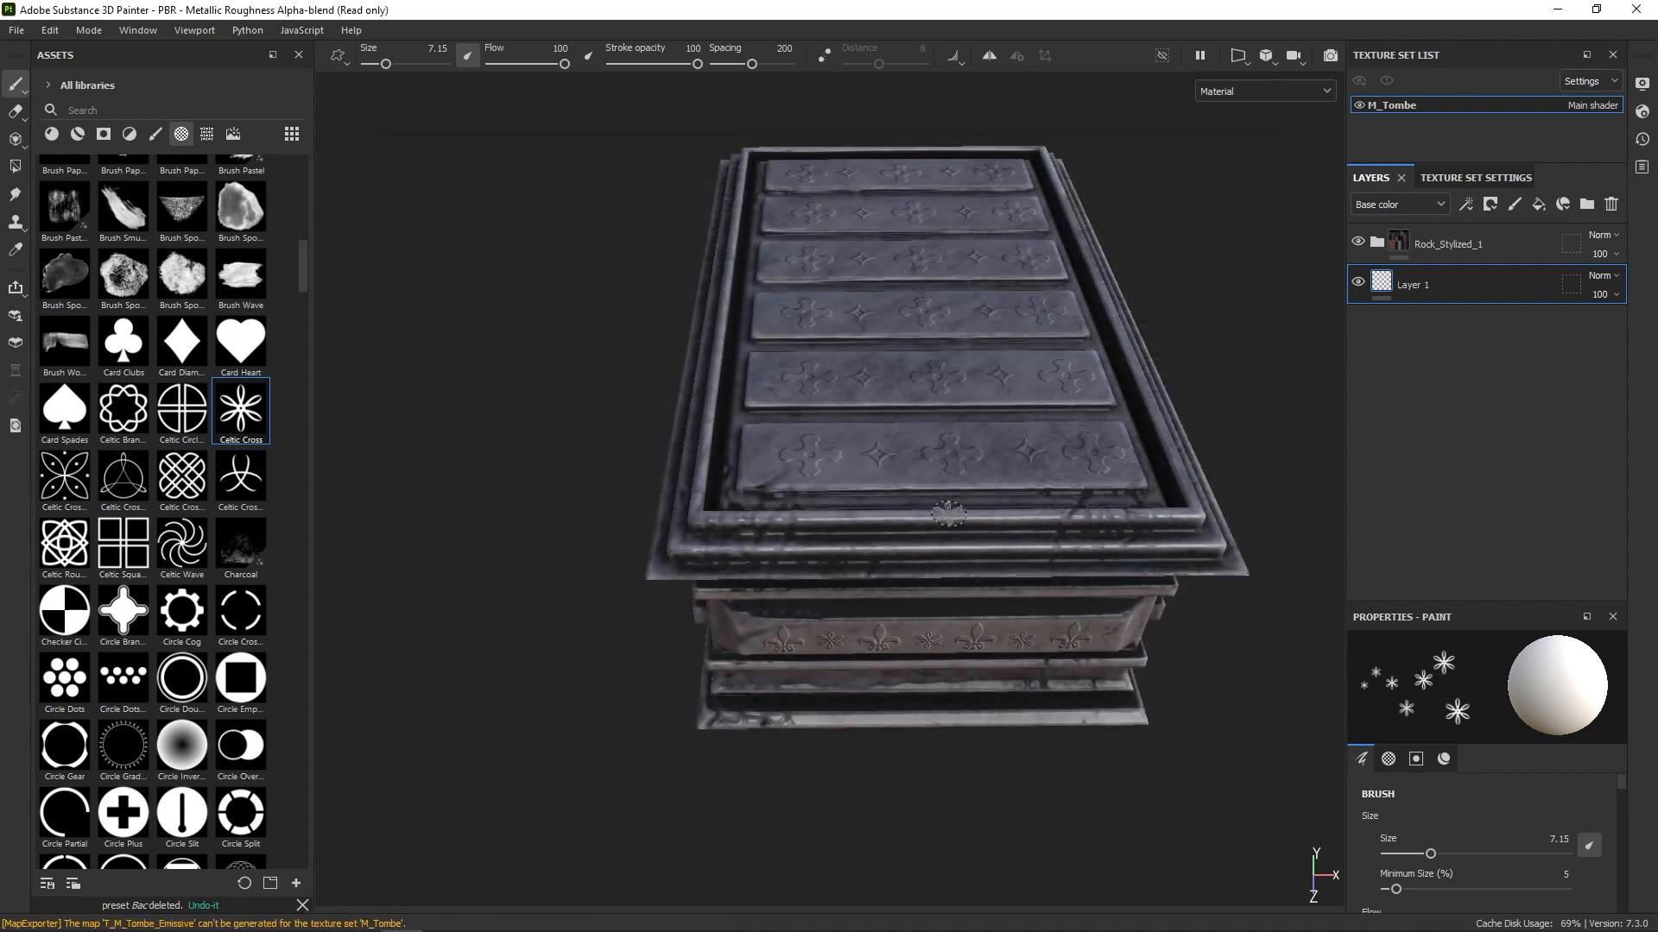
alt+drag(1045, 669, 1079, 605)
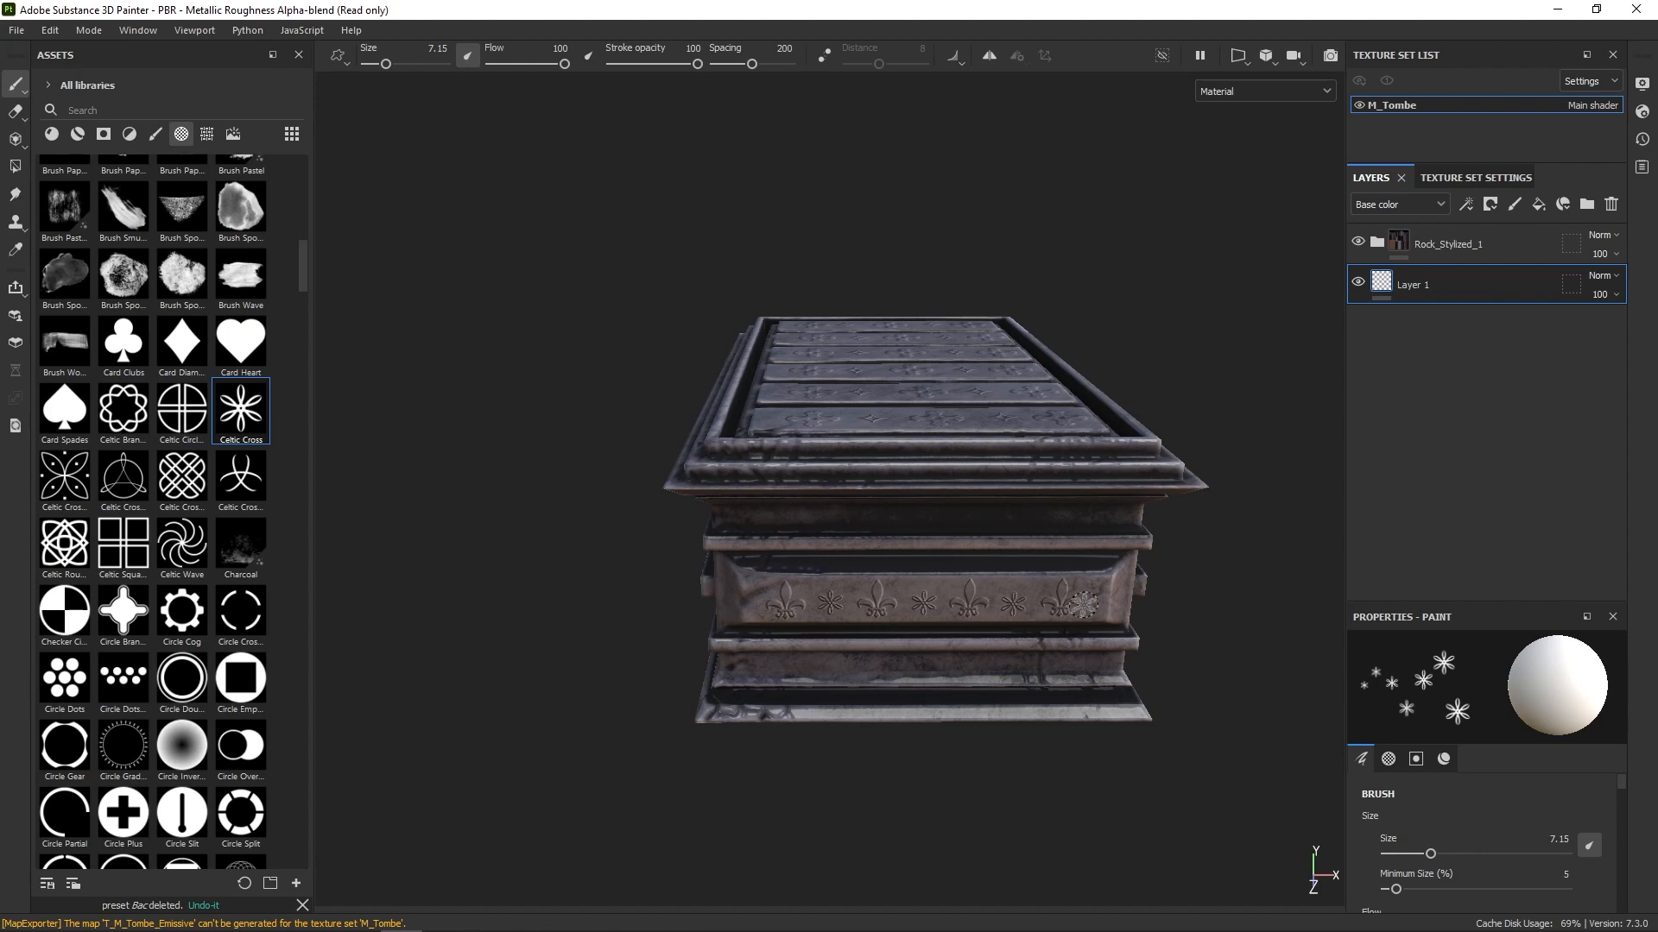
scroll(1135, 627, up, 1)
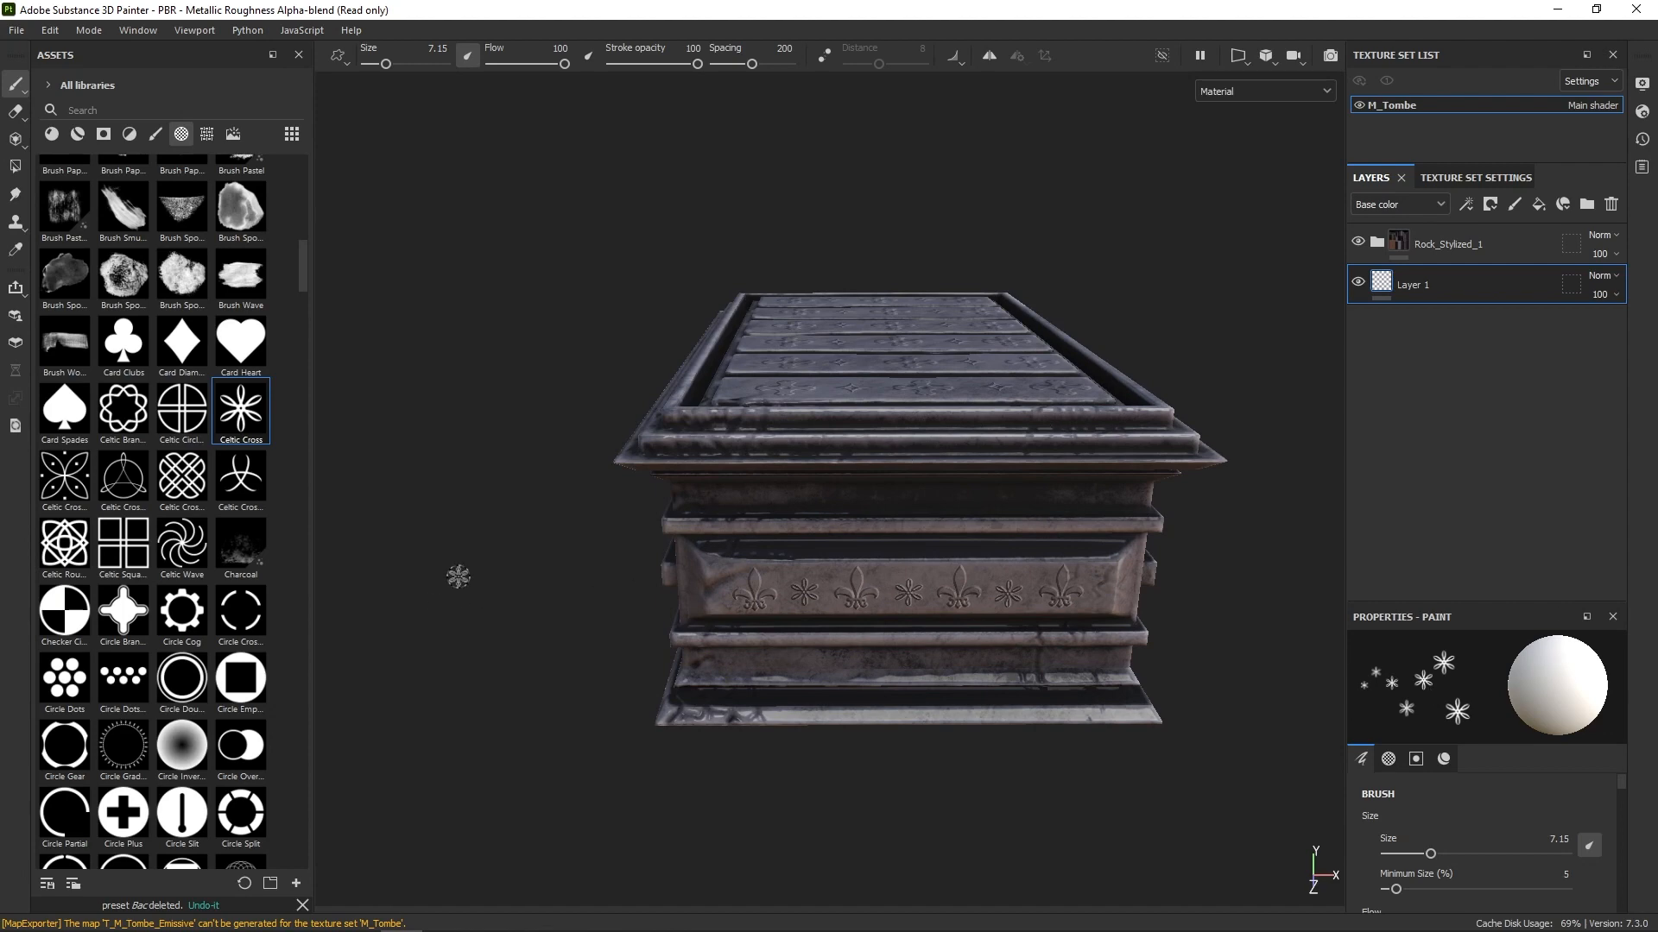